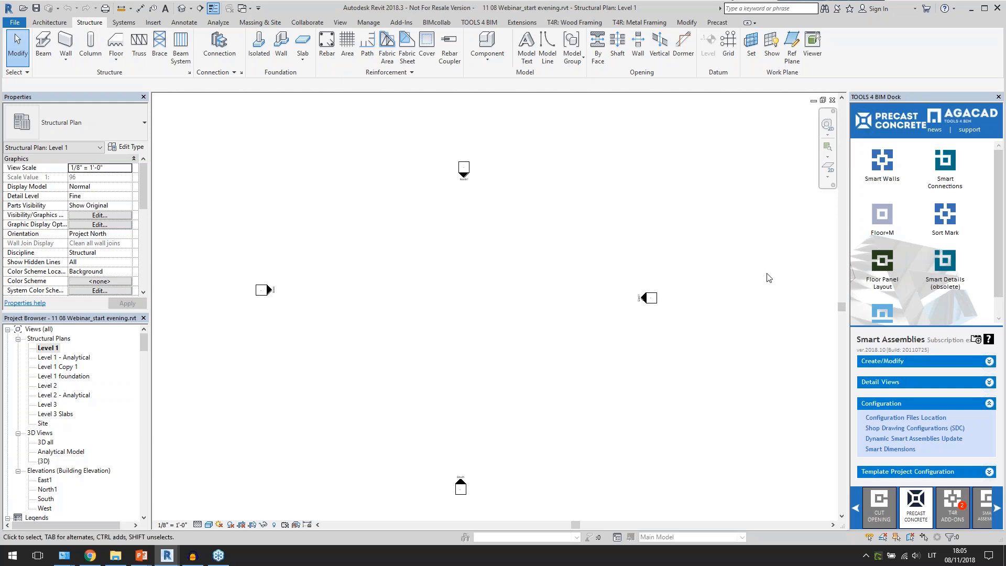
Step: Look through the T4R Add-ons and Precast Concrete tool groups and the native Architecture, Structure and Systems tools
{"action": "left_click", "coordinate": [880, 501]}
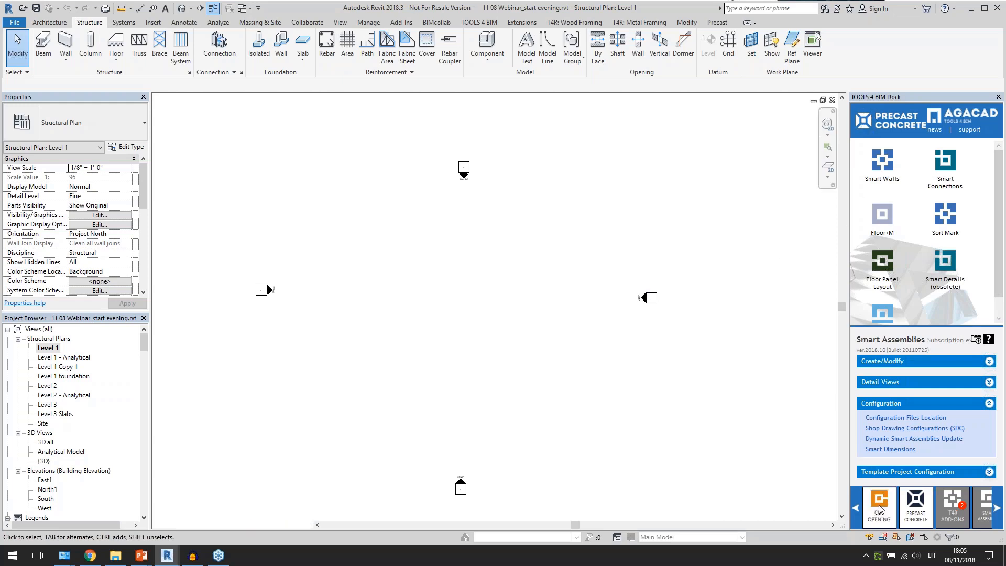
{"action": "left_click", "coordinate": [953, 504]}
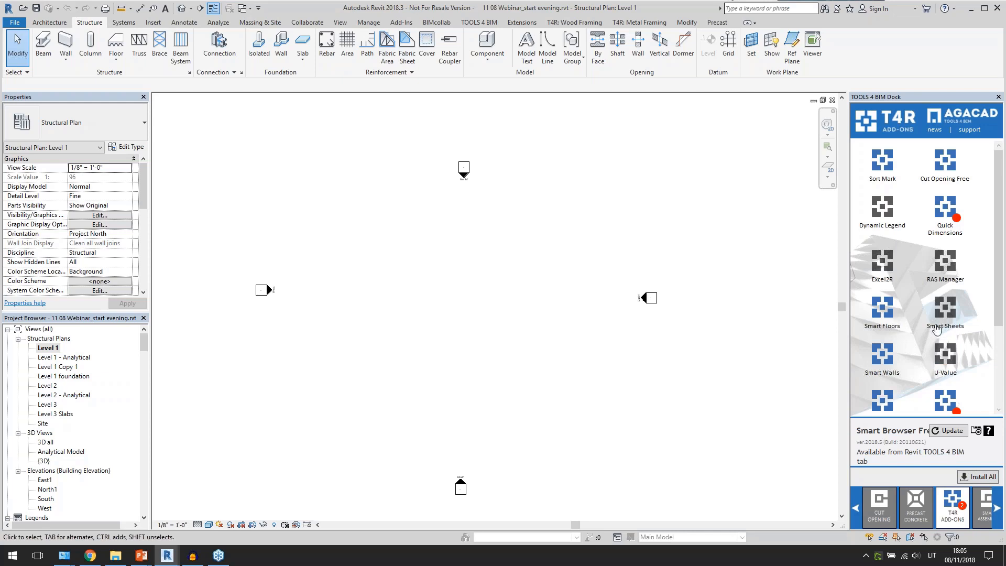
{"action": "left_click", "coordinate": [915, 502]}
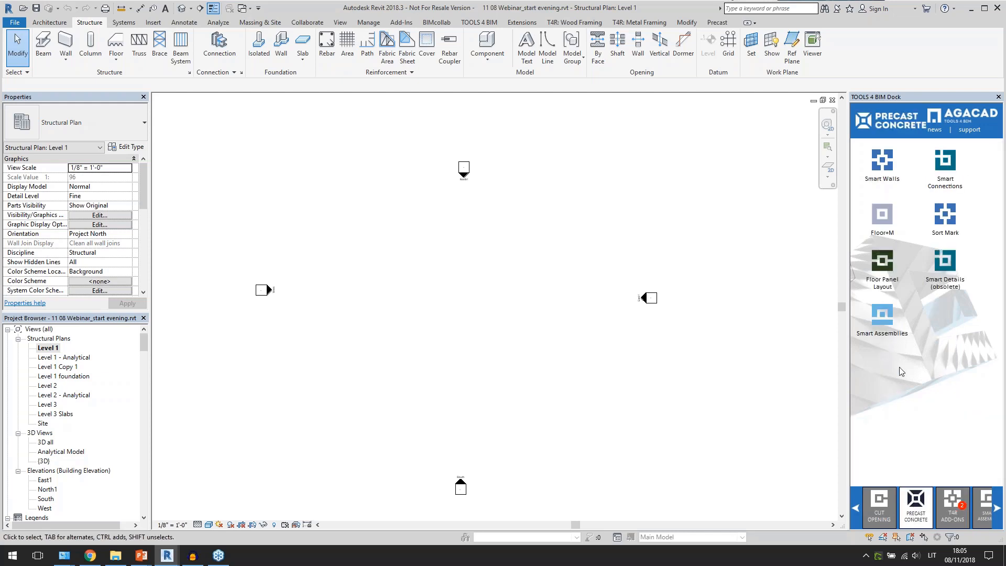
{"action": "left_click", "coordinate": [891, 515]}
{"action": "left_click", "coordinate": [905, 508]}
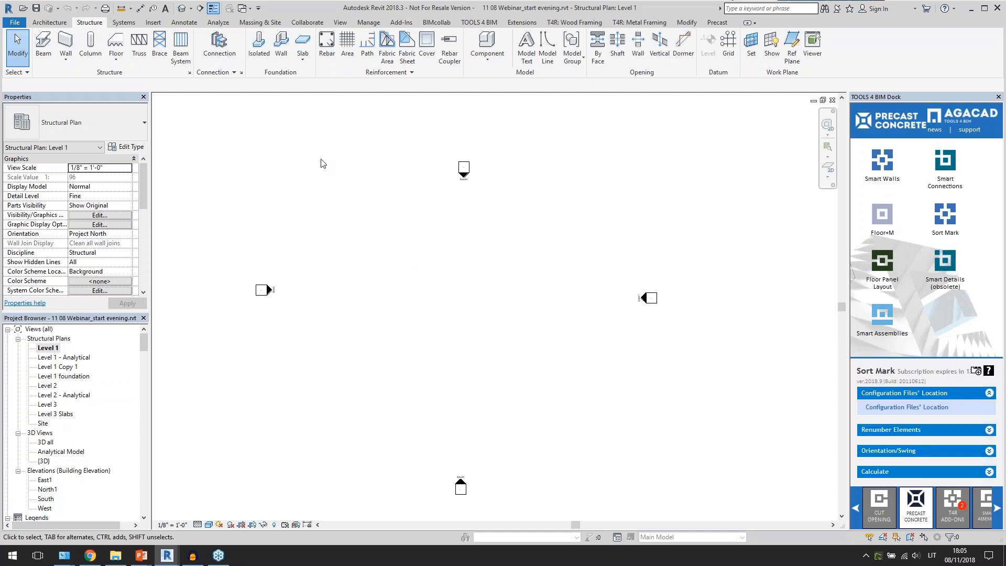
{"action": "left_click", "coordinate": [56, 23]}
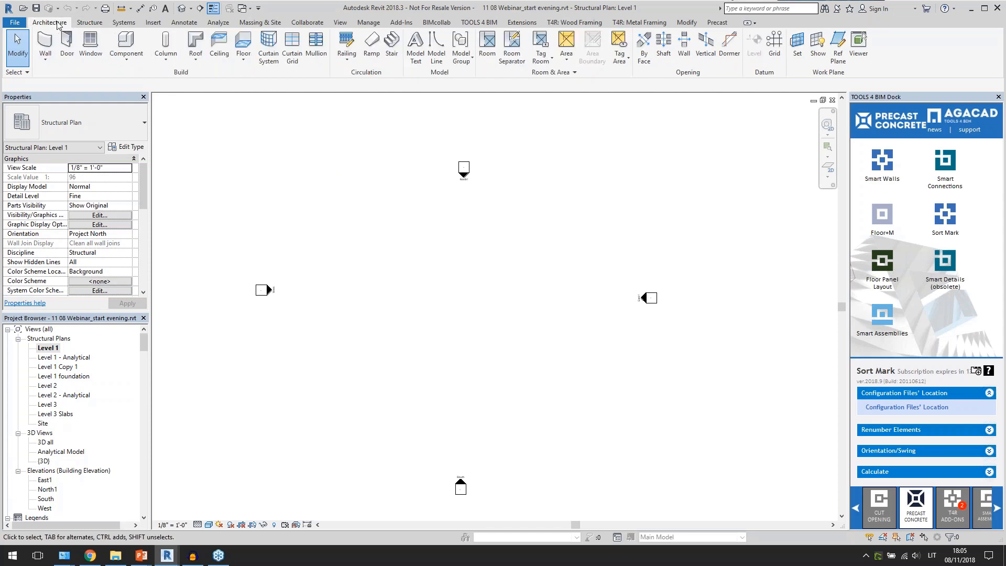
{"action": "left_click", "coordinate": [87, 23]}
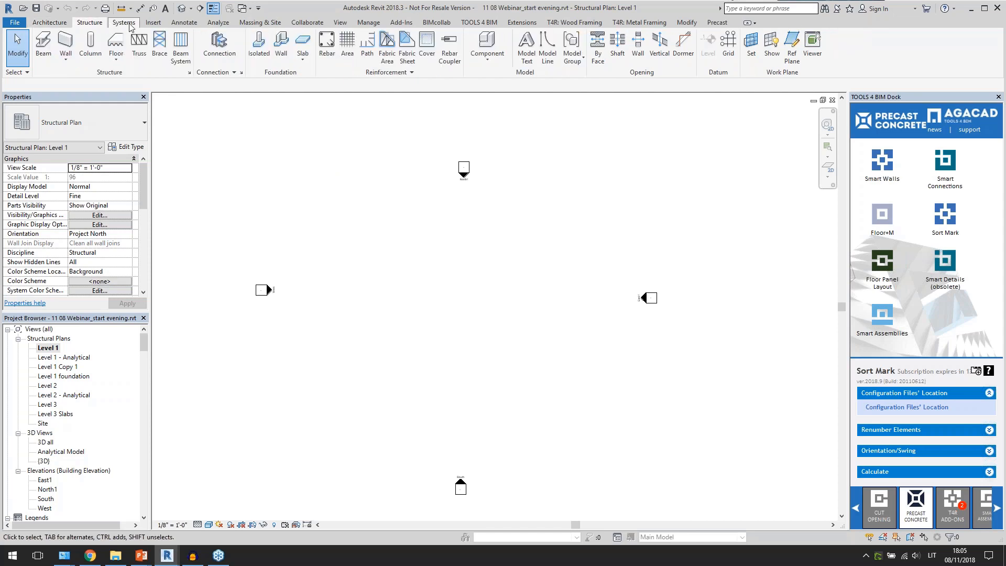
{"action": "left_click", "coordinate": [130, 26]}
Step: Draw a vertical grid line of type 1/4" Bubble between the elevation markers of the Level 1 plan
{"action": "left_click", "coordinate": [94, 25]}
{"action": "left_click", "coordinate": [729, 46]}
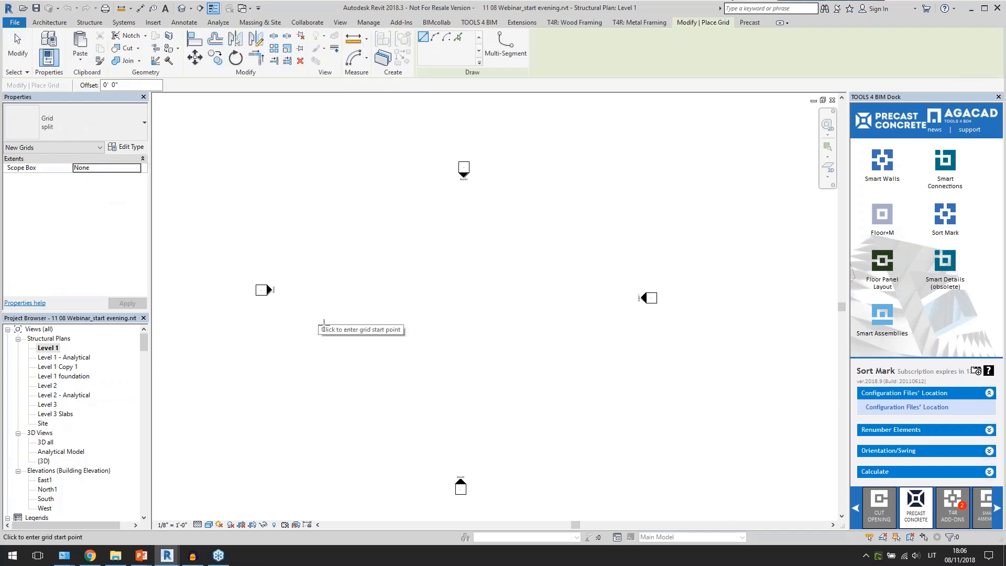
{"action": "left_click", "coordinate": [371, 260]}
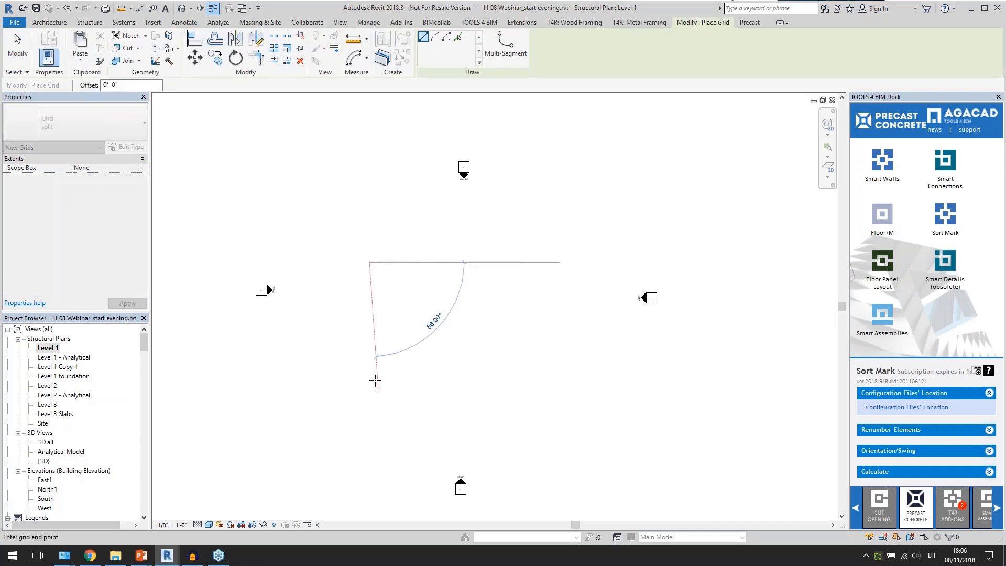
{"action": "left_click", "coordinate": [91, 118]}
{"action": "left_click", "coordinate": [87, 173]}
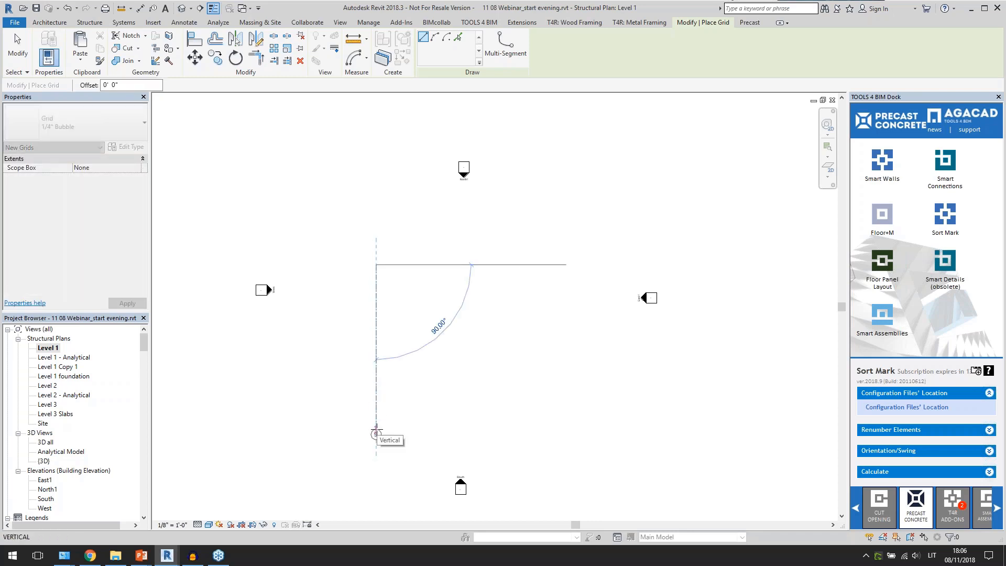
{"action": "left_click", "coordinate": [376, 428]}
{"action": "key", "text": "Escape"}
{"action": "key", "text": "Escape"}
{"action": "scroll", "coordinate": [381, 452], "scroll_direction": "up", "scroll_amount": 2}
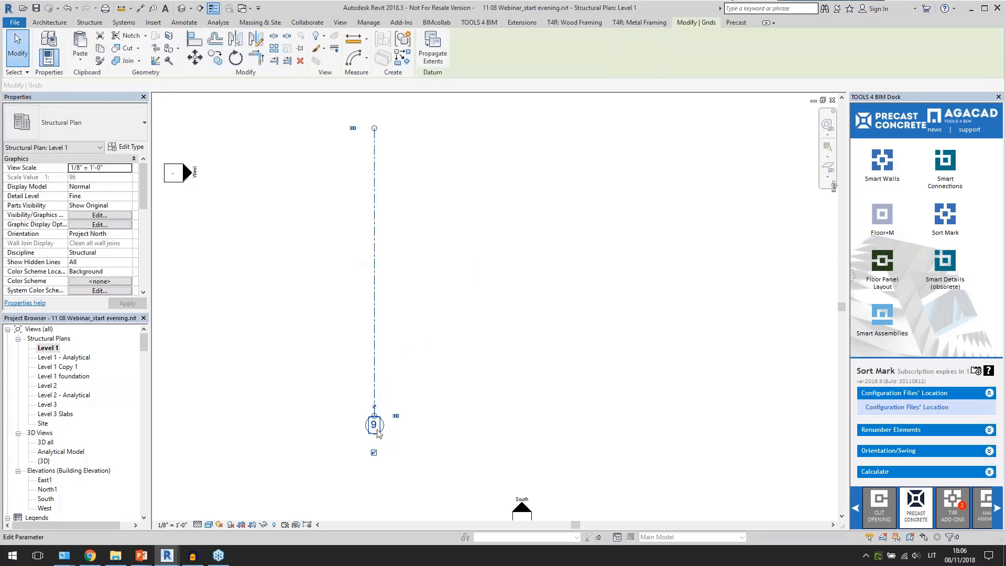
Step: Rename the vertical grid line as A
{"action": "double_click", "coordinate": [375, 425]}
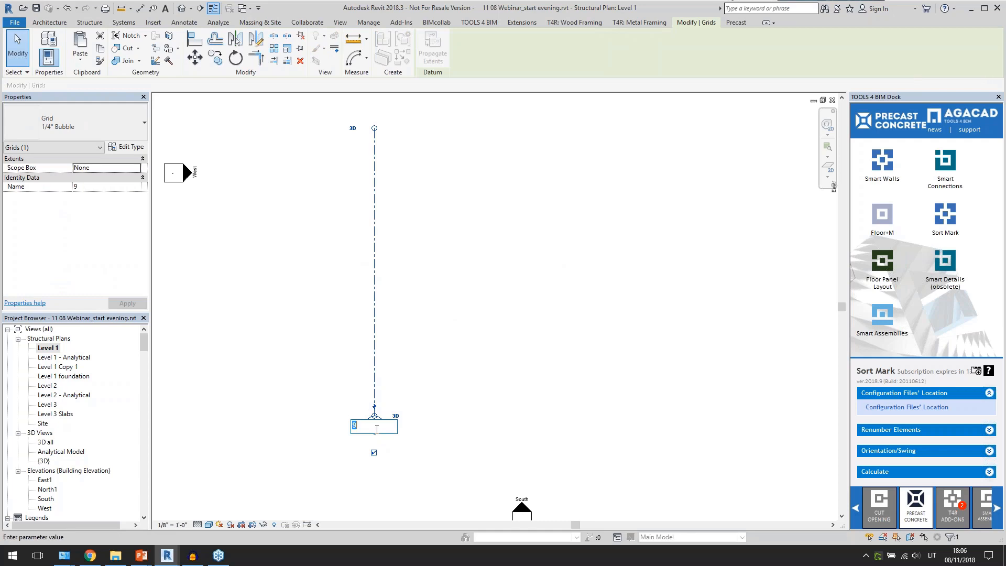
{"action": "type", "text": "A"}
{"action": "key", "text": "Return"}
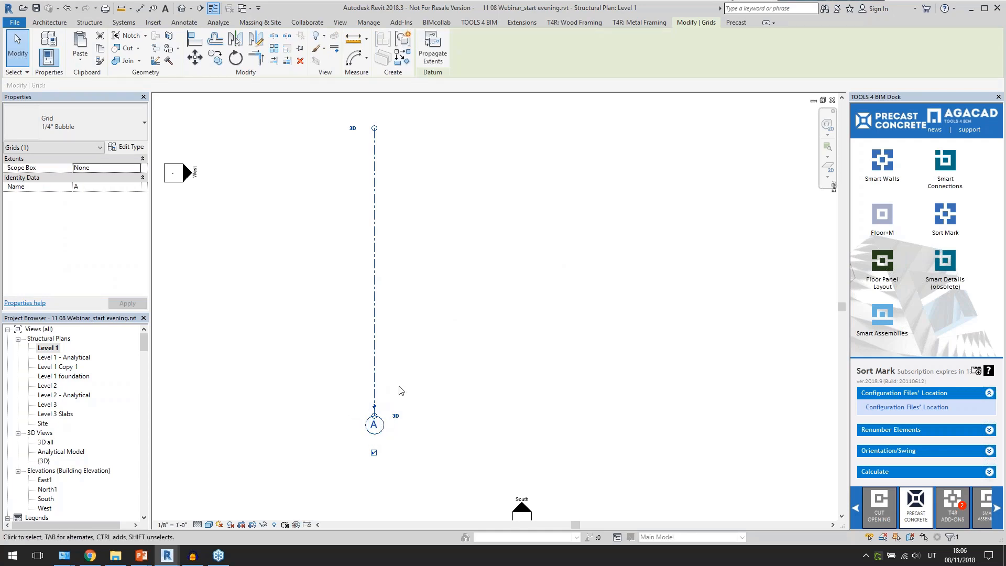
Step: Copy grid A about 34' to the east, and copy the new line a similar distance farther east for a third grid
{"action": "left_click", "coordinate": [215, 57]}
{"action": "left_click", "coordinate": [375, 356]}
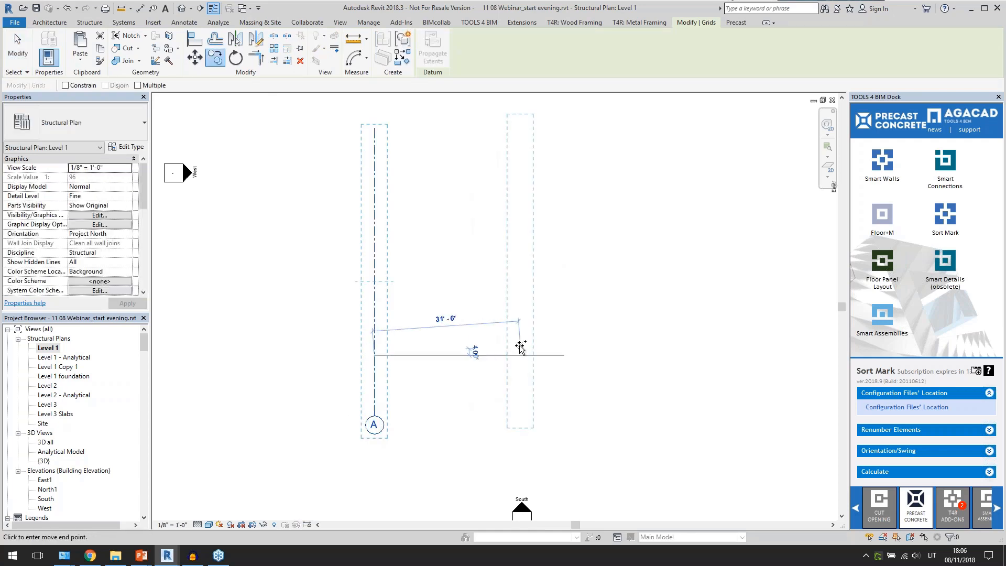
{"action": "left_click", "coordinate": [532, 356]}
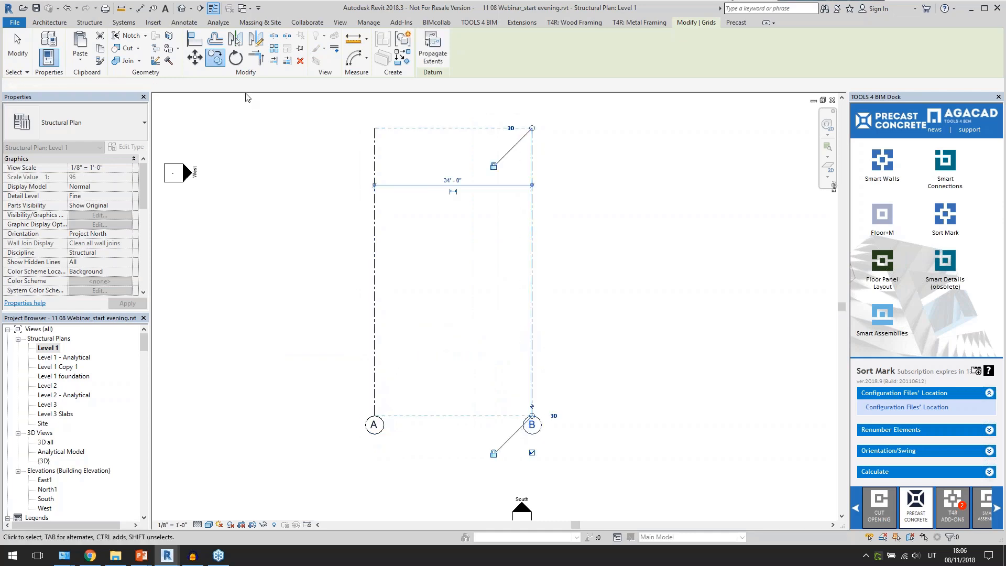
{"action": "left_click", "coordinate": [211, 58]}
{"action": "left_click", "coordinate": [531, 344]}
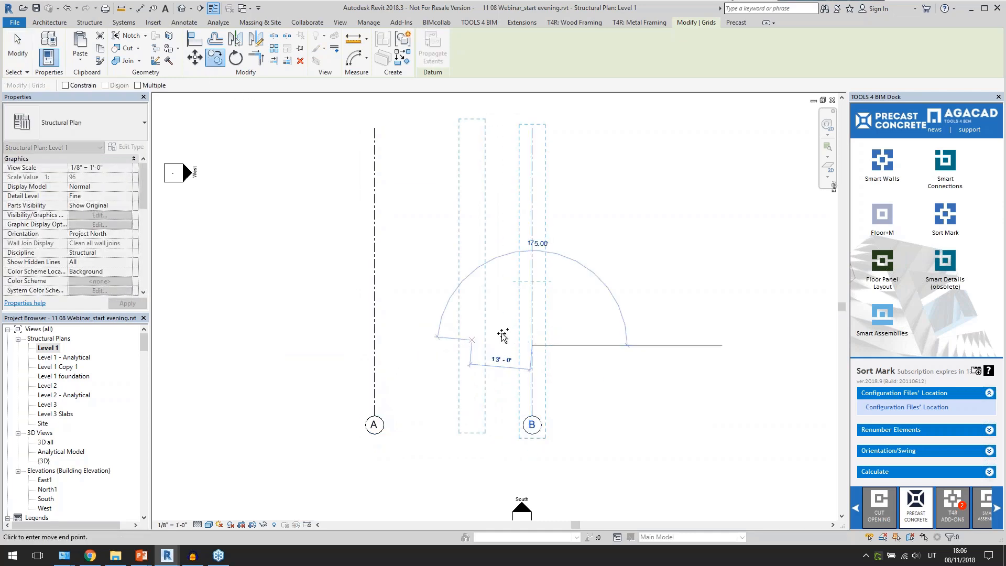
{"action": "scroll", "coordinate": [503, 337], "scroll_direction": "down", "scroll_amount": 2}
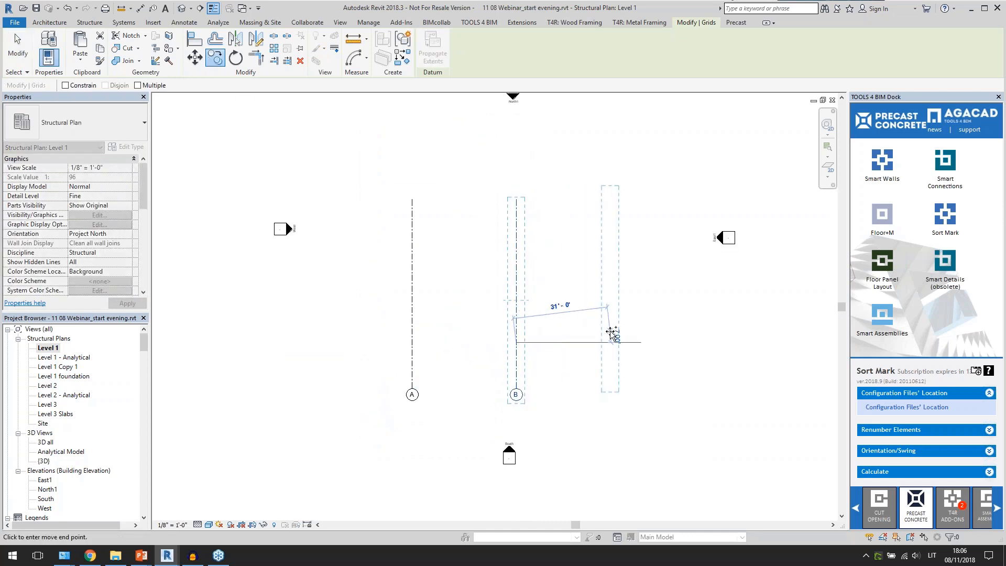
{"action": "left_click", "coordinate": [623, 365]}
{"action": "scroll", "coordinate": [549, 354], "scroll_direction": "up", "scroll_amount": 1}
{"action": "key", "text": "Escape"}
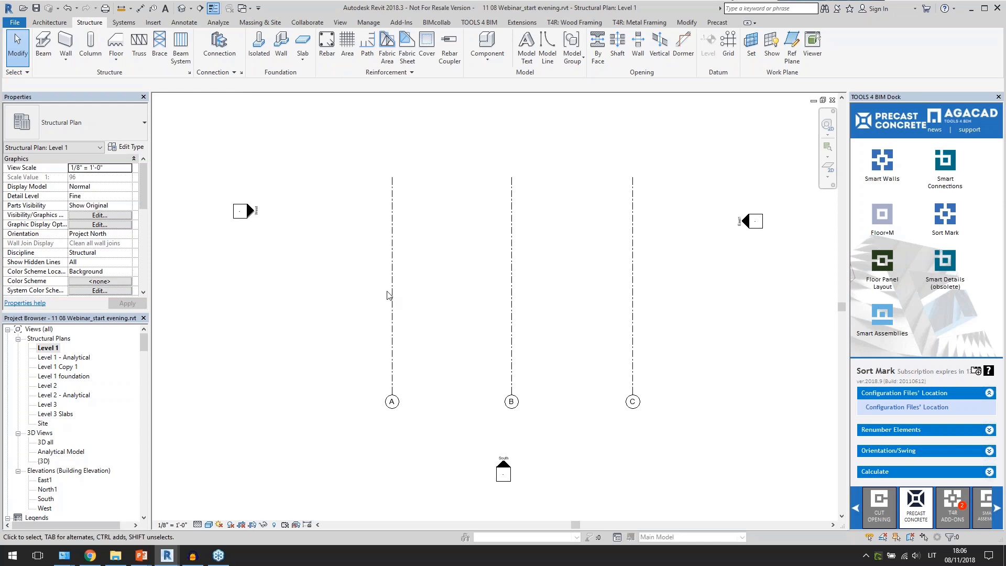
Step: Start a structural wall and choose the Basic Wall type 1' 2"
{"action": "left_click", "coordinate": [64, 44]}
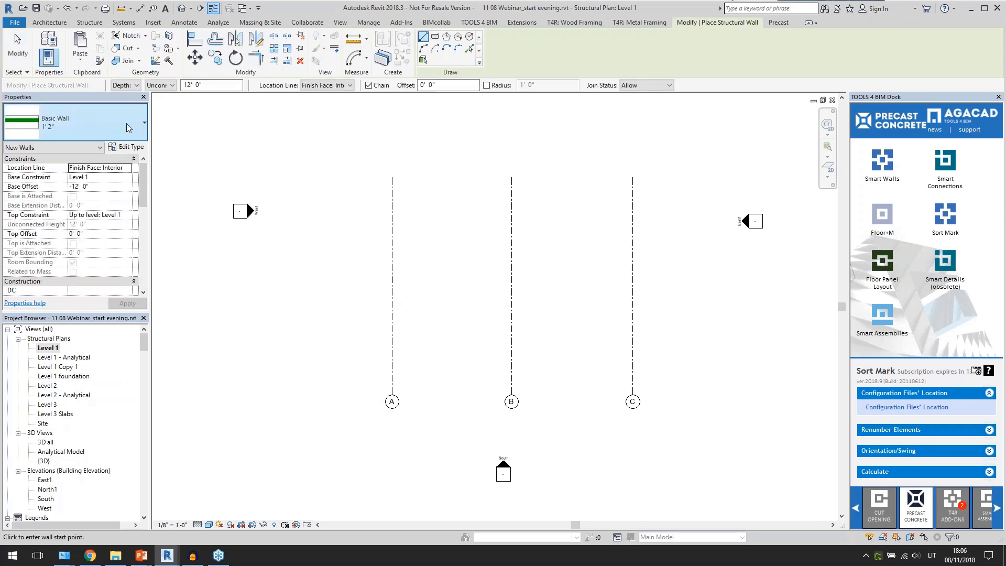
{"action": "left_click", "coordinate": [119, 125]}
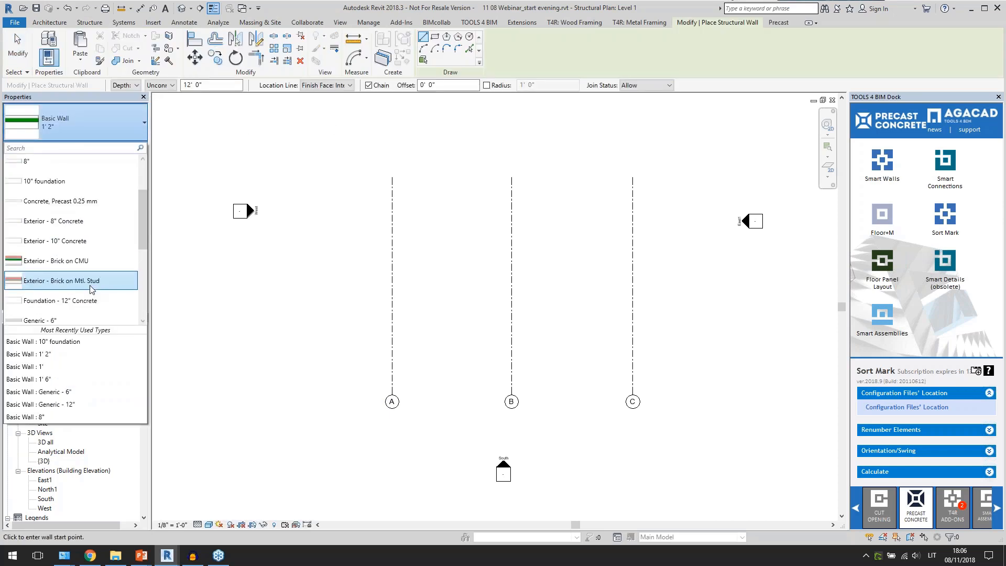
{"action": "left_click", "coordinate": [74, 193]}
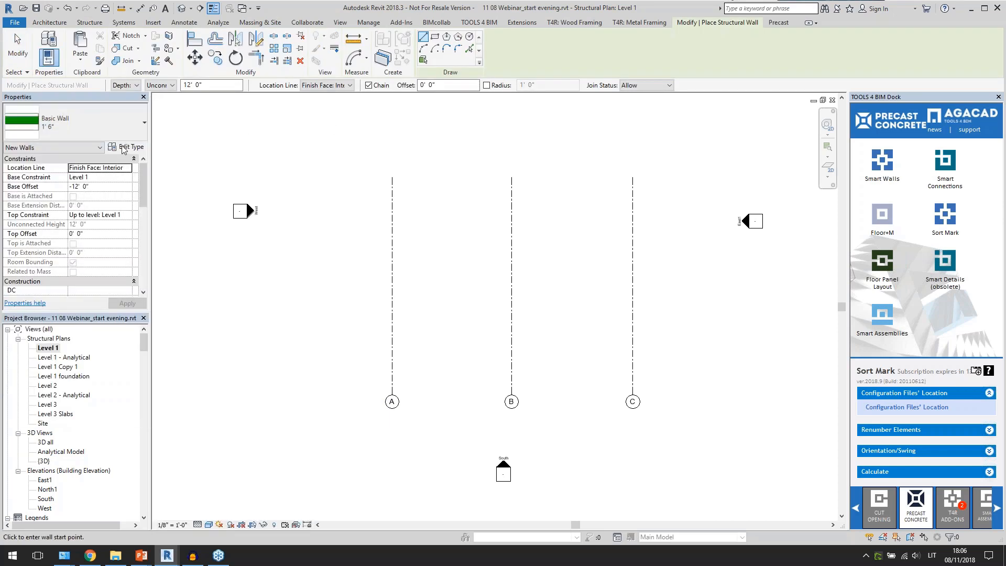
{"action": "left_click", "coordinate": [121, 125]}
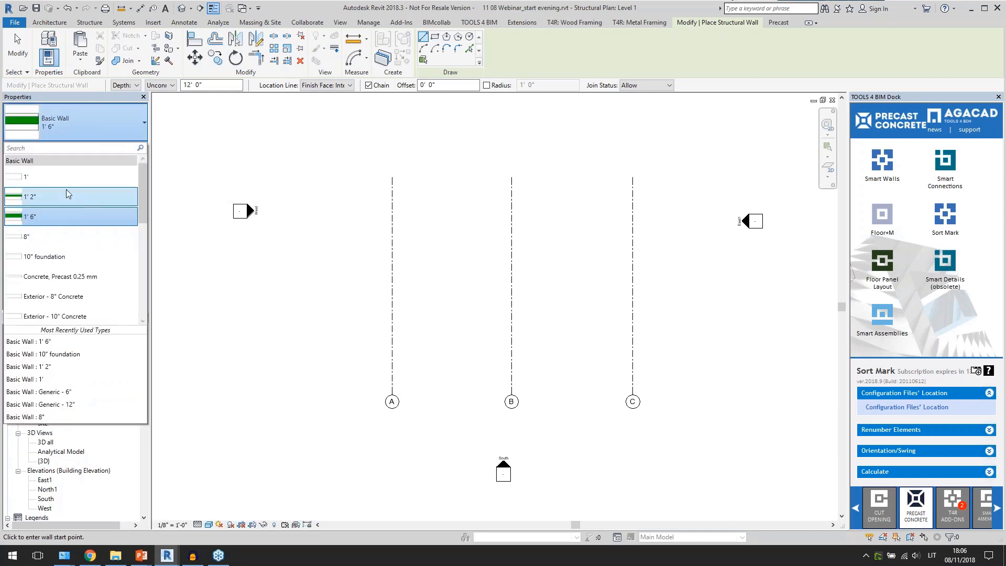
{"action": "left_click", "coordinate": [66, 202]}
Step: Examine the layer materials and thicknesses in the structure of the 1' 2" wall type, leaving them unedited
{"action": "left_click", "coordinate": [127, 146]}
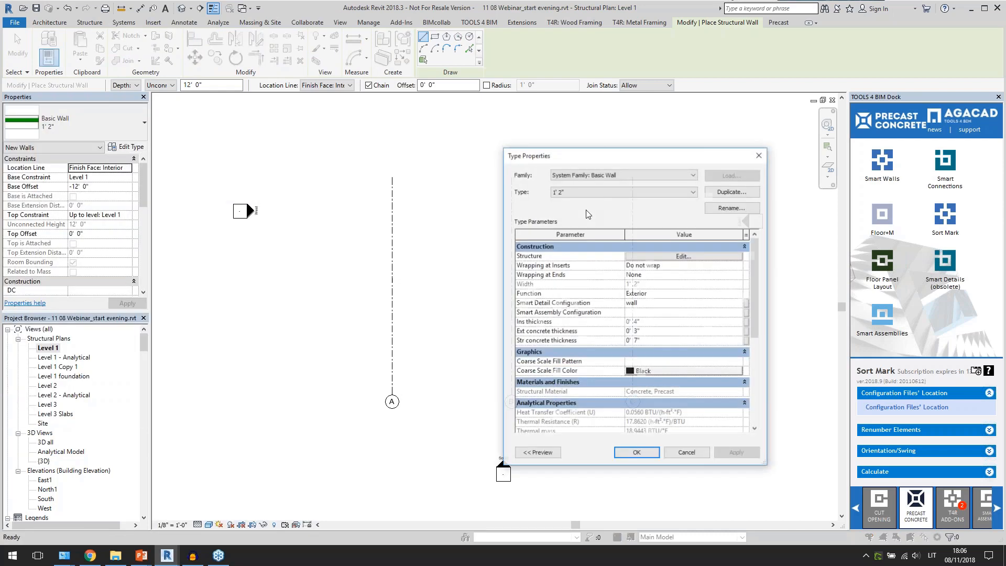
{"action": "left_click", "coordinate": [660, 256]}
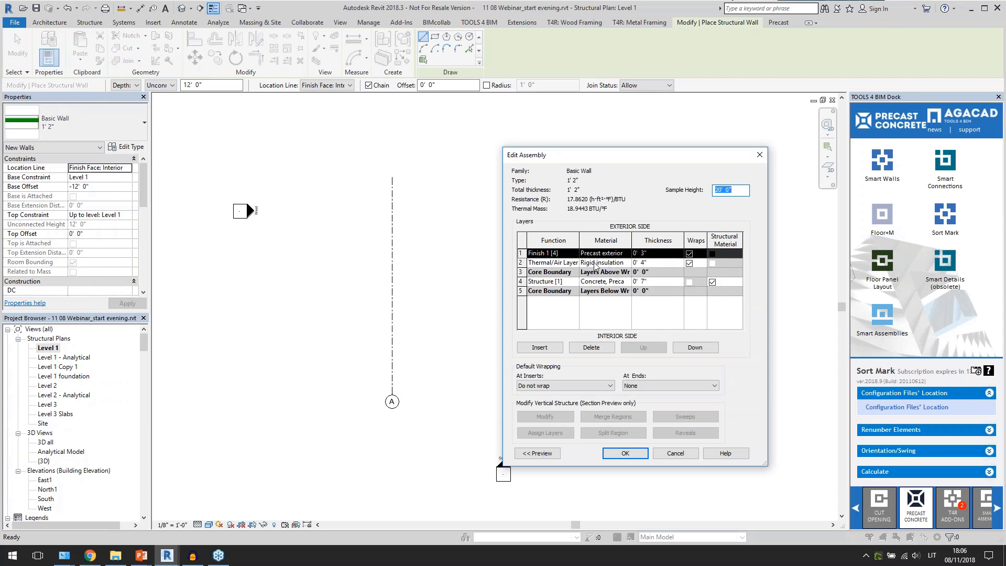
{"action": "left_click", "coordinate": [644, 254]}
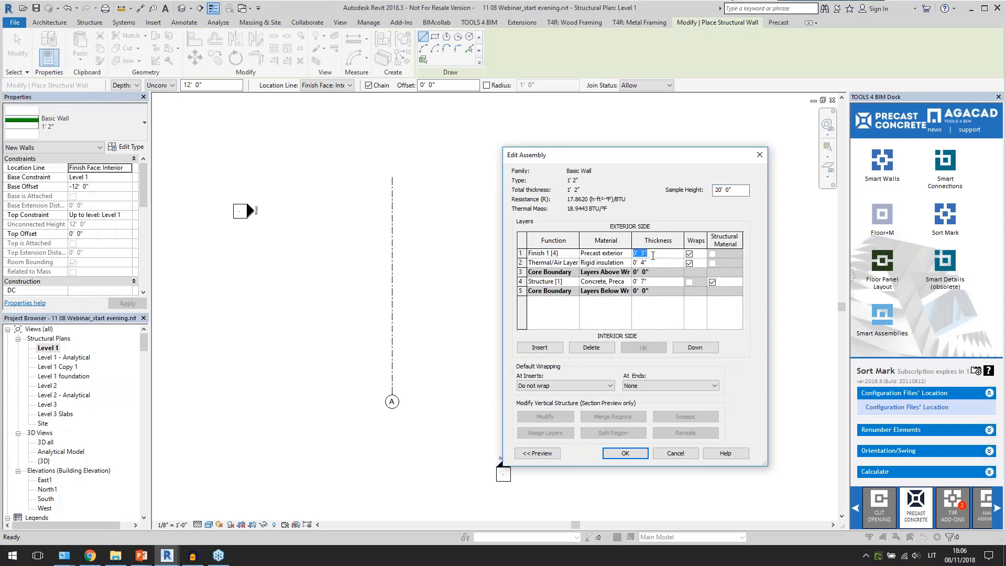
{"action": "left_click", "coordinate": [660, 263]}
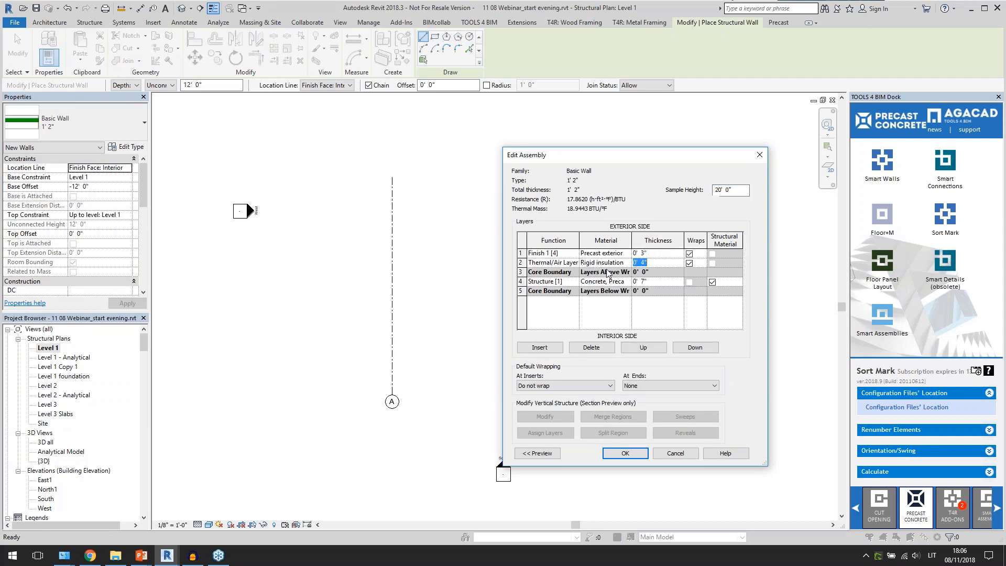
{"action": "left_click", "coordinate": [648, 282]}
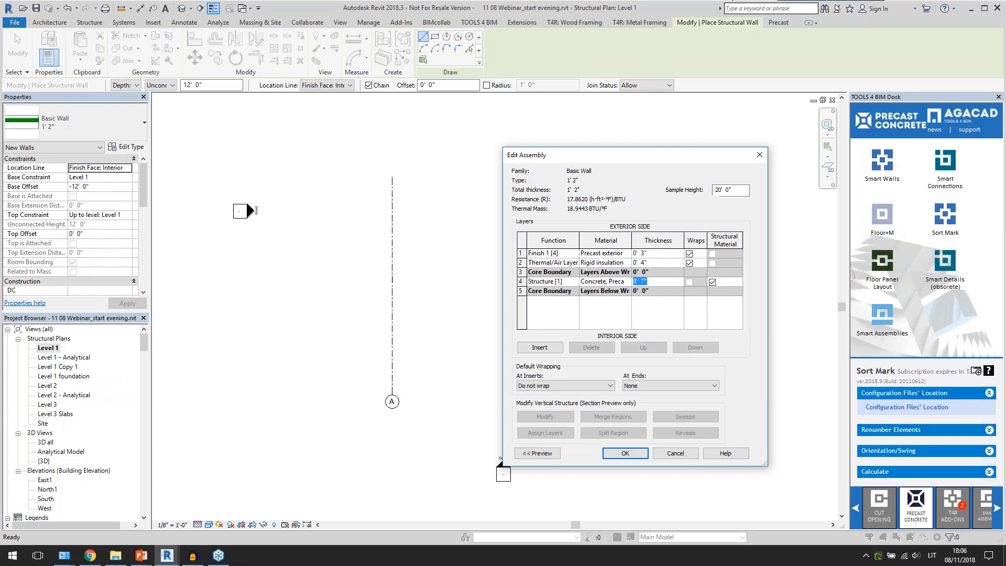
{"action": "left_click", "coordinate": [760, 154]}
{"action": "left_click", "coordinate": [687, 454]}
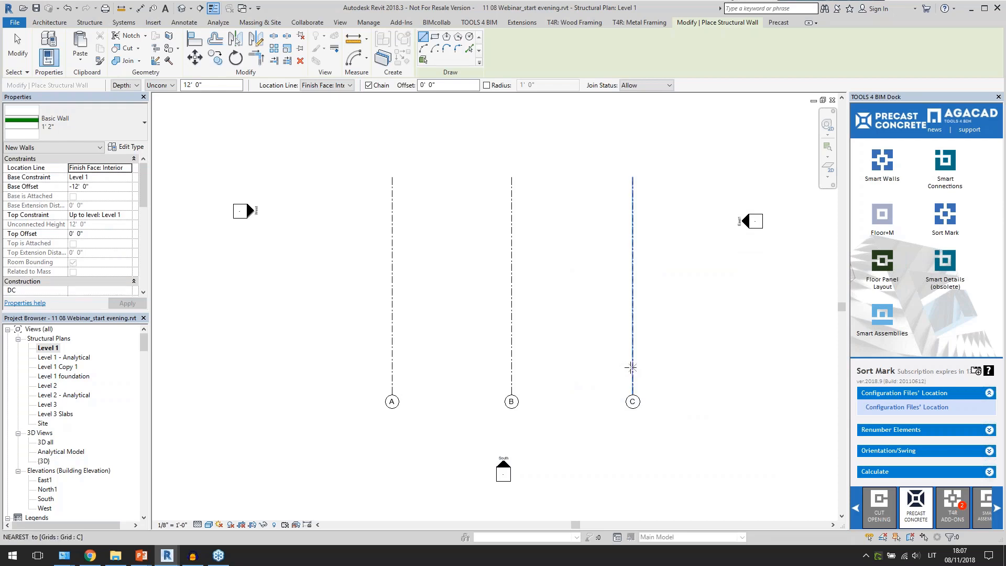
Step: Set the new structural walls to be defined by height, rising from Level 1 up to Level 3
{"action": "left_click", "coordinate": [632, 369]}
{"action": "key", "text": "Escape"}
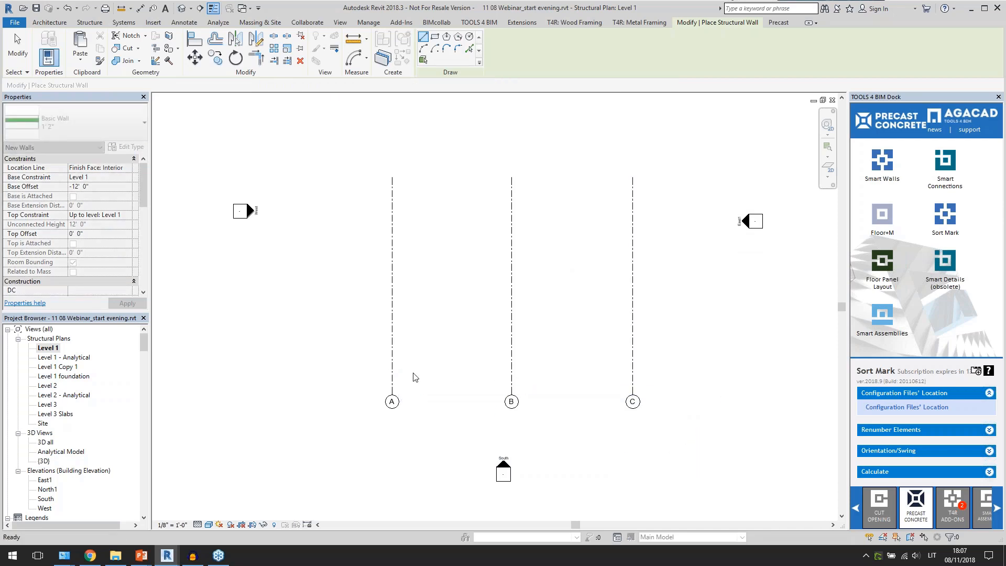
{"action": "left_click", "coordinate": [127, 86]}
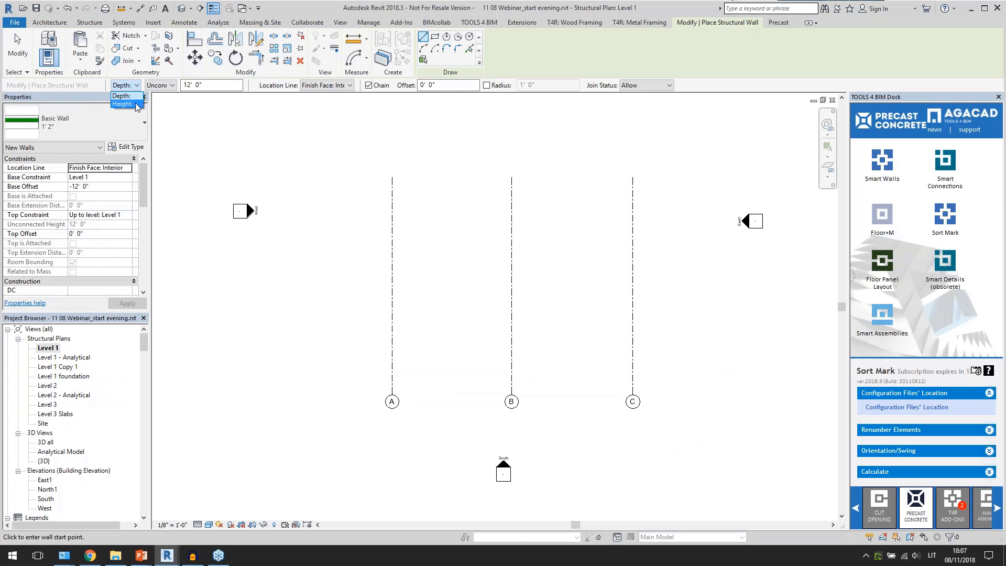
{"action": "left_click", "coordinate": [126, 103]}
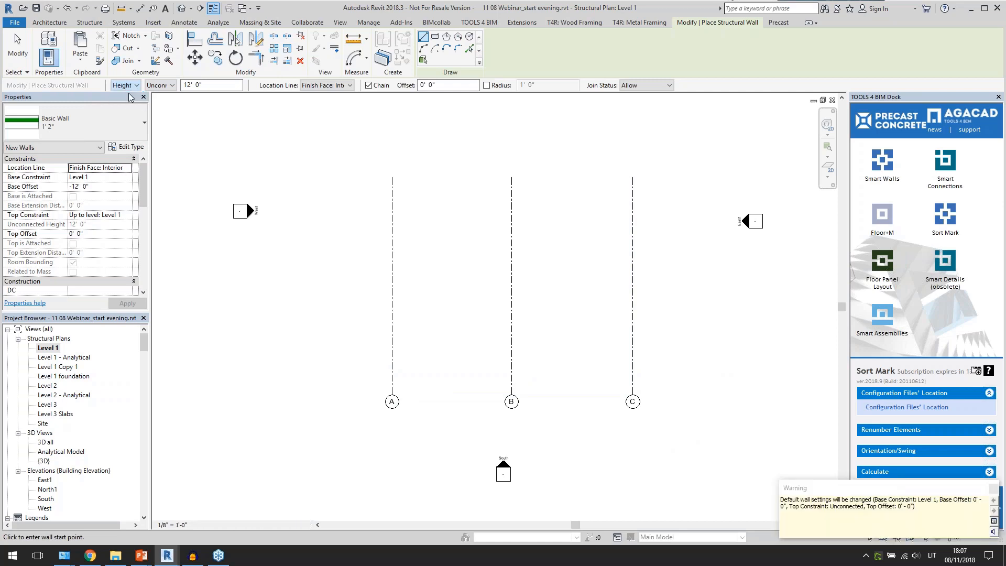
{"action": "left_click", "coordinate": [160, 86]}
{"action": "left_click", "coordinate": [163, 112]}
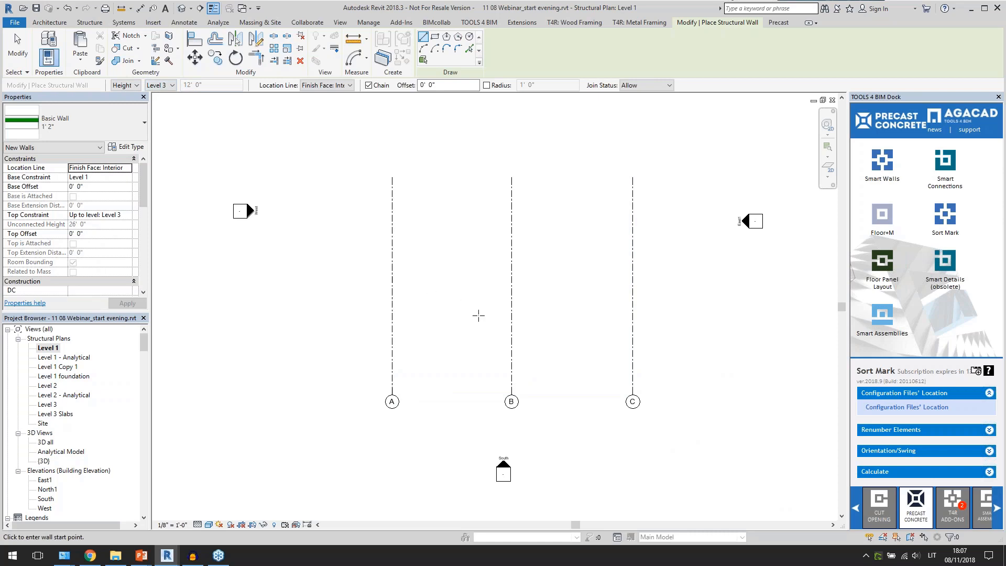
Step: Draw an L-shaped wall run: about 68' 6" horizontally from grid C to grid A, then north along part of grid A
{"action": "left_click", "coordinate": [631, 363]}
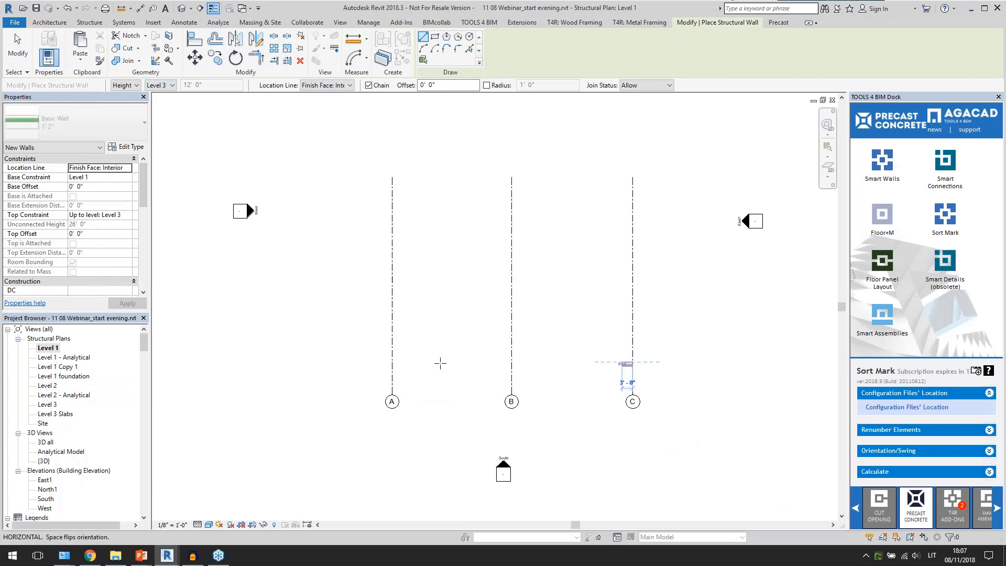
{"action": "left_click", "coordinate": [392, 363]}
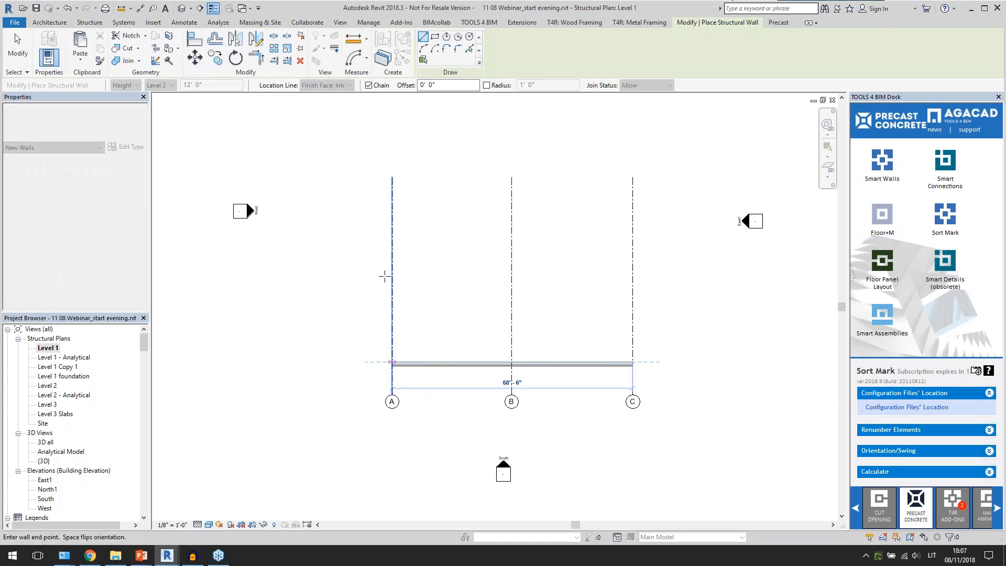
{"action": "left_click", "coordinate": [391, 271]}
{"action": "key", "text": "Escape"}
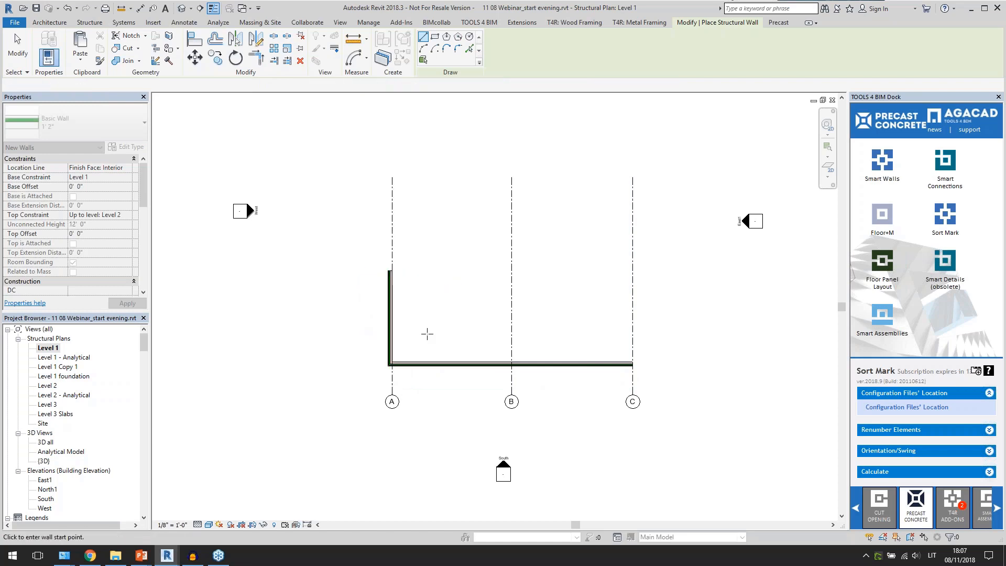
{"action": "key", "text": "Escape"}
{"action": "scroll", "coordinate": [500, 358], "scroll_direction": "up", "scroll_amount": 3}
{"action": "scroll", "coordinate": [325, 373], "scroll_direction": "down", "scroll_amount": 4}
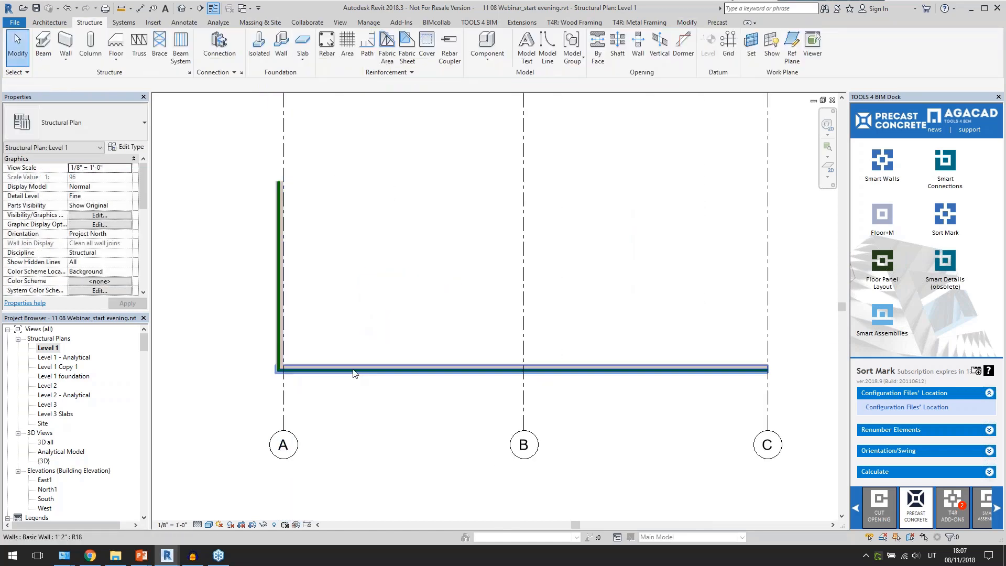
Step: Link the CAD file "ARch - Floor Plan - Level 1 Copy 1.dwg" at Level 1 with Auto - Origin to Origin positioning
{"action": "scroll", "coordinate": [435, 378], "scroll_direction": "up", "scroll_amount": 3}
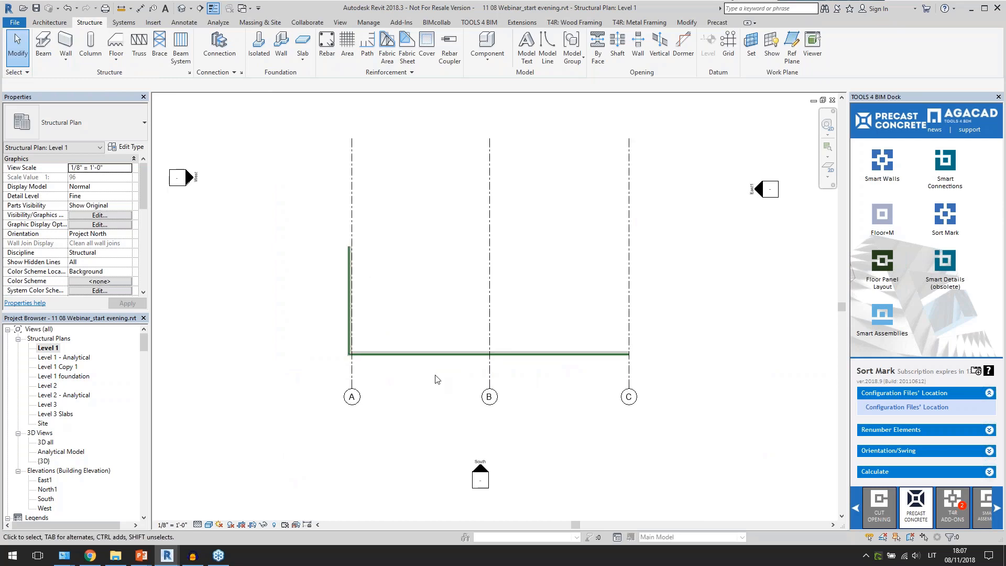
{"action": "scroll", "coordinate": [412, 375], "scroll_direction": "up", "scroll_amount": 2}
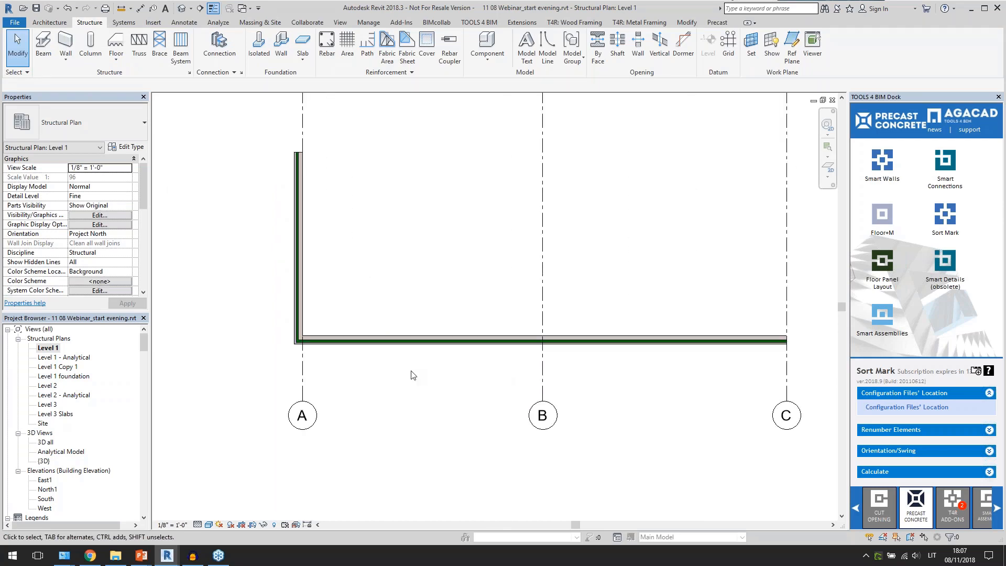
{"action": "scroll", "coordinate": [412, 376], "scroll_direction": "down", "scroll_amount": 3}
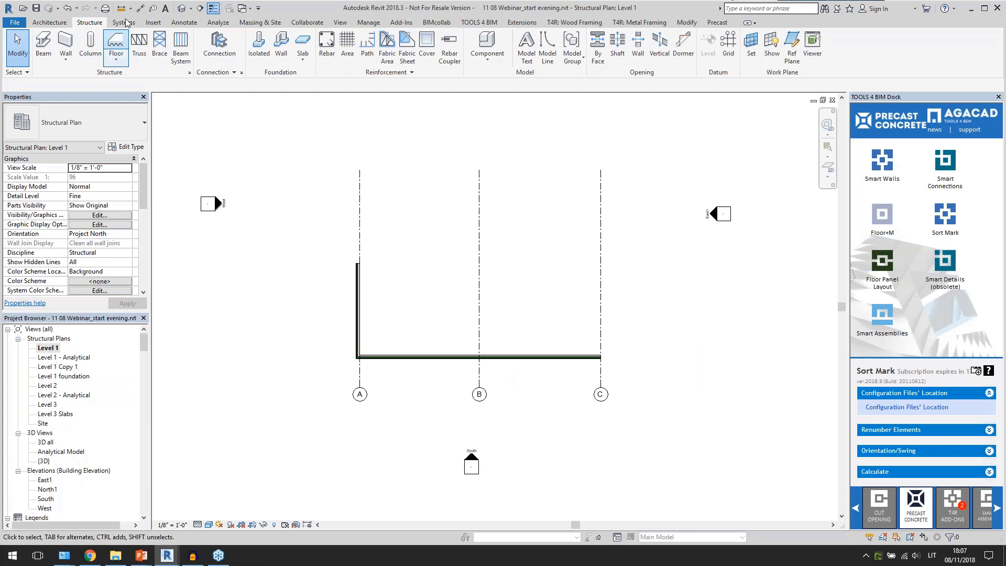
{"action": "left_click", "coordinate": [153, 22]}
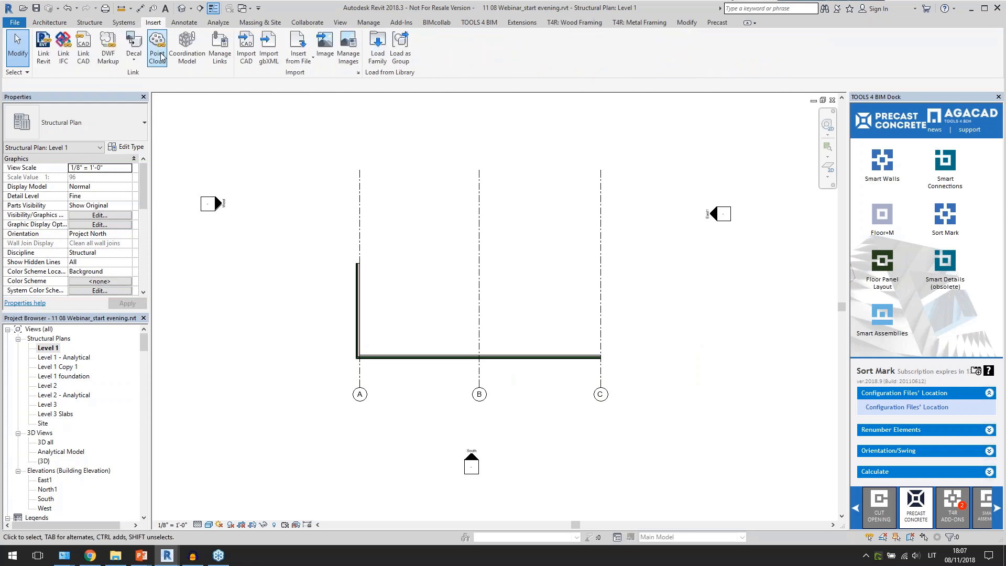
{"action": "left_click", "coordinate": [83, 52]}
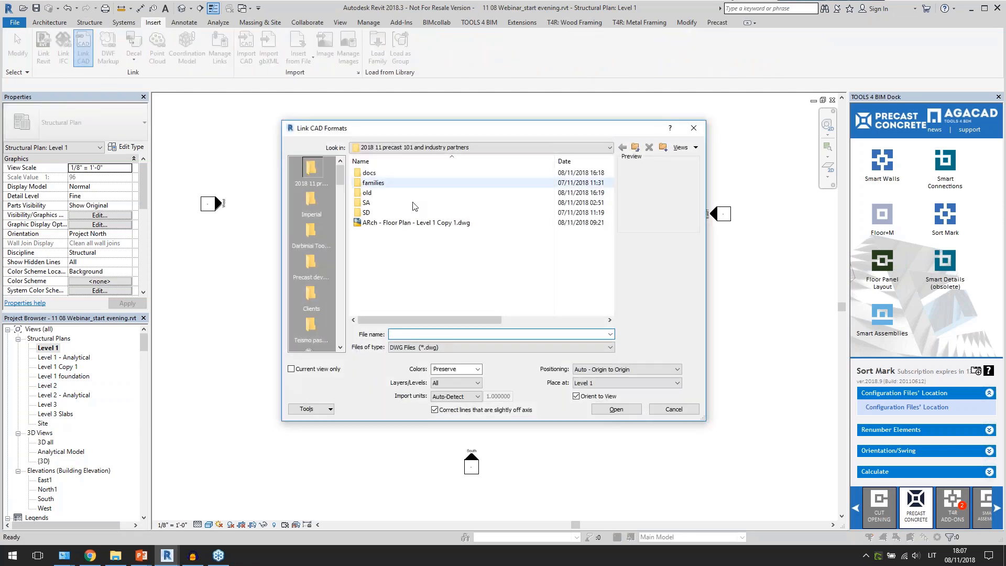
{"action": "left_click", "coordinate": [417, 222]}
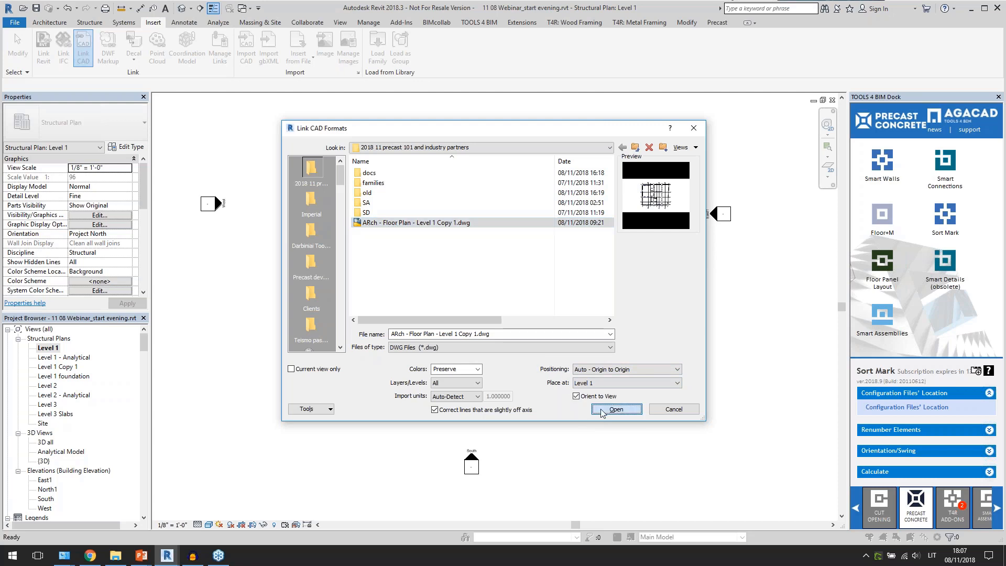
{"action": "left_click", "coordinate": [616, 409]}
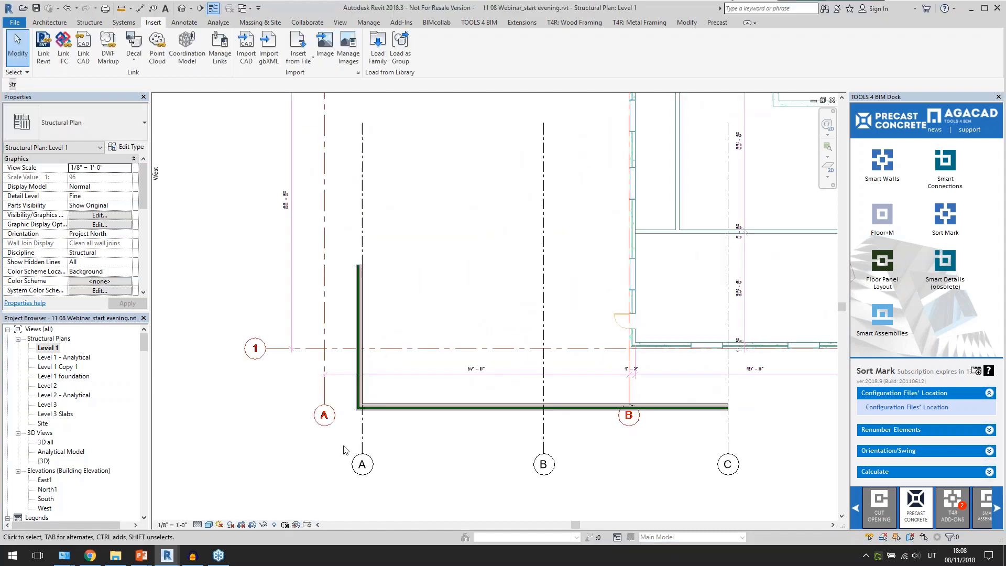
Step: Align model grid A with grid line A of the linked floor plan
{"action": "scroll", "coordinate": [344, 449], "scroll_direction": "down", "scroll_amount": 5}
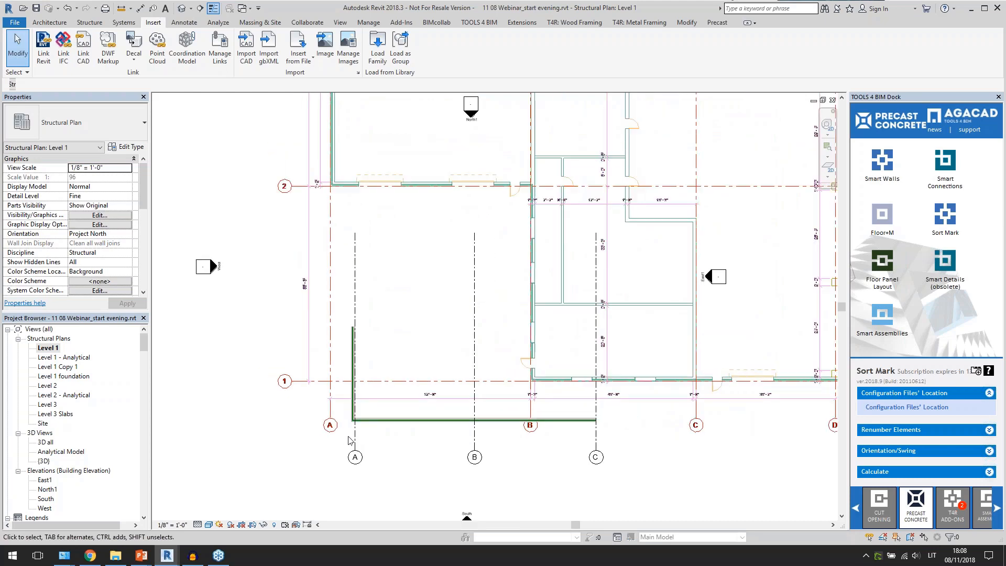
{"action": "scroll", "coordinate": [360, 443], "scroll_direction": "up", "scroll_amount": 5}
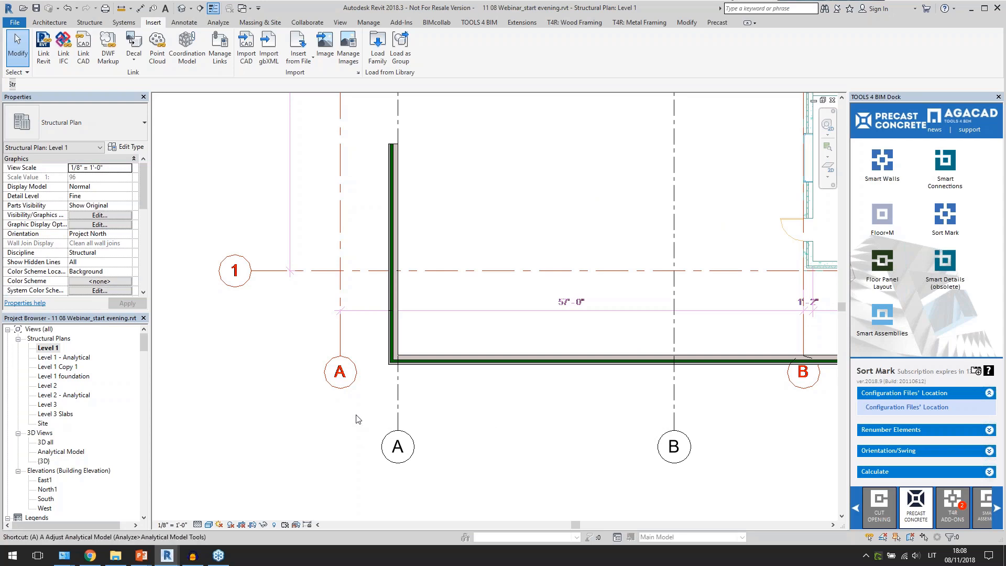
{"action": "key", "text": "a"}
{"action": "key", "text": "l"}
{"action": "left_click", "coordinate": [399, 397]}
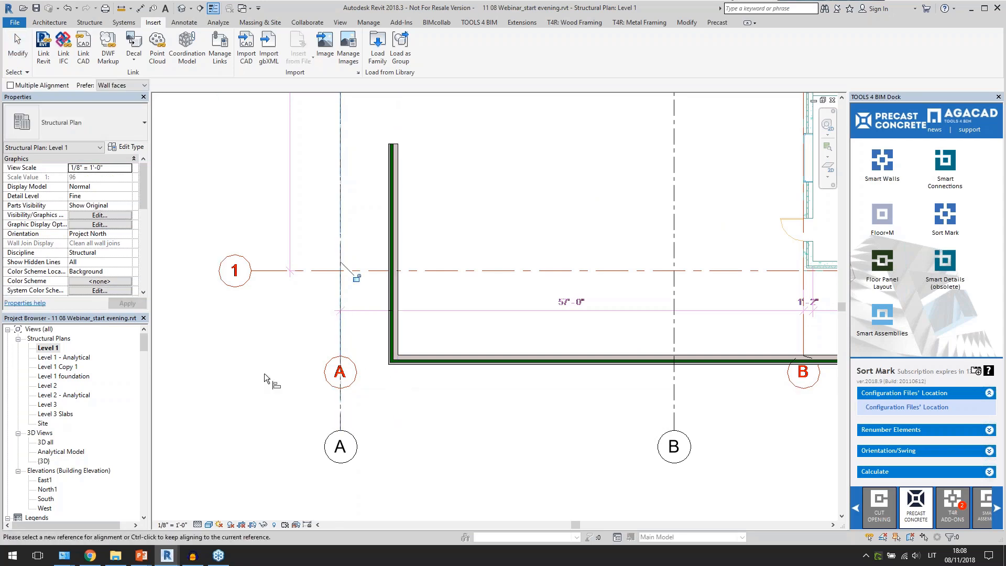
Step: Align model grids B and C with the matching grid lines of the linked floor plan
{"action": "scroll", "coordinate": [264, 373], "scroll_direction": "down", "scroll_amount": 2}
{"action": "left_click", "coordinate": [618, 362]}
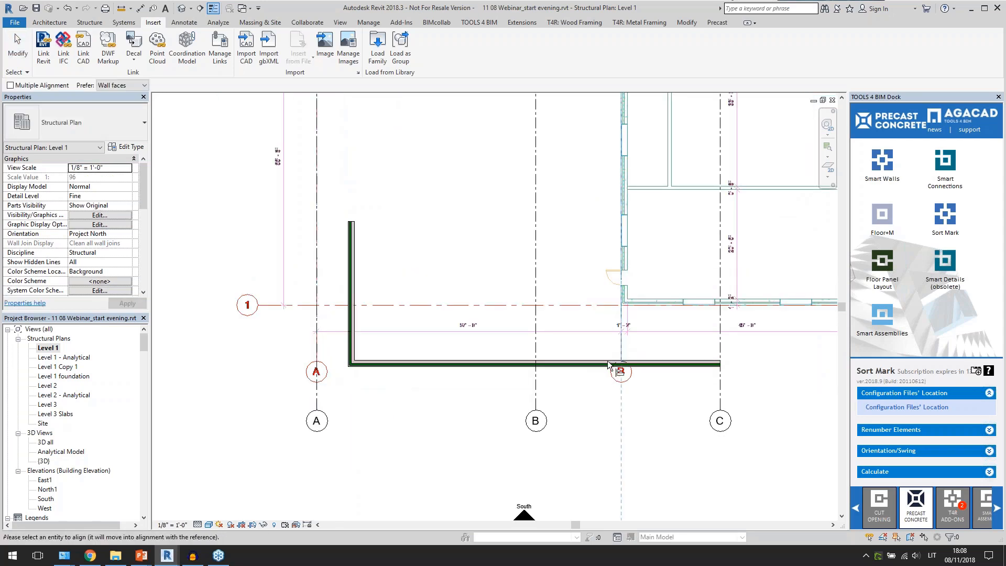
{"action": "left_click", "coordinate": [536, 386]}
{"action": "scroll", "coordinate": [389, 350], "scroll_direction": "down", "scroll_amount": 3}
{"action": "scroll", "coordinate": [699, 373], "scroll_direction": "up", "scroll_amount": 4}
{"action": "left_click", "coordinate": [714, 337]}
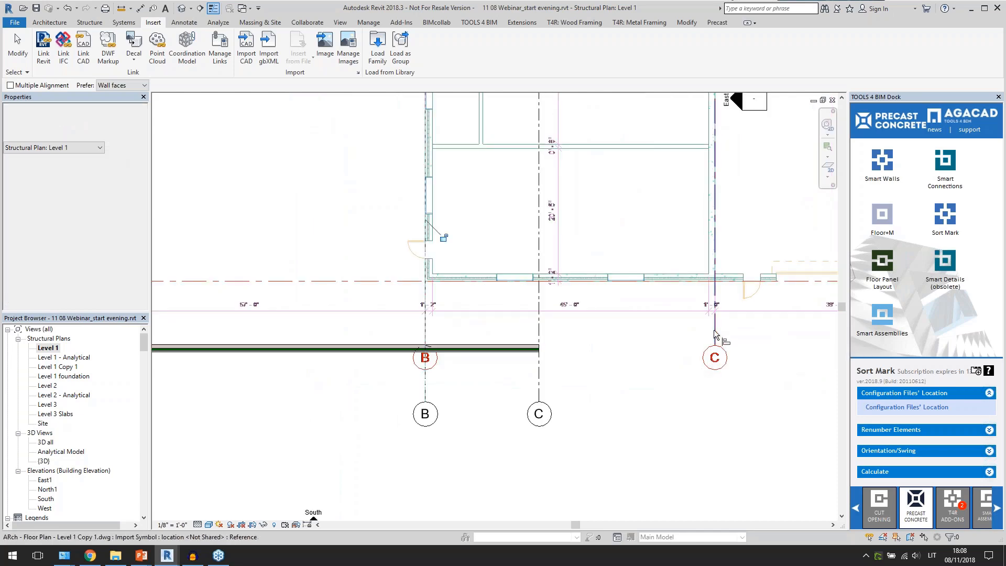
{"action": "left_click", "coordinate": [539, 383]}
{"action": "scroll", "coordinate": [542, 380], "scroll_direction": "down", "scroll_amount": 1}
{"action": "scroll", "coordinate": [543, 376], "scroll_direction": "down", "scroll_amount": 2}
{"action": "key", "text": "Escape"}
{"action": "key", "text": "Escape"}
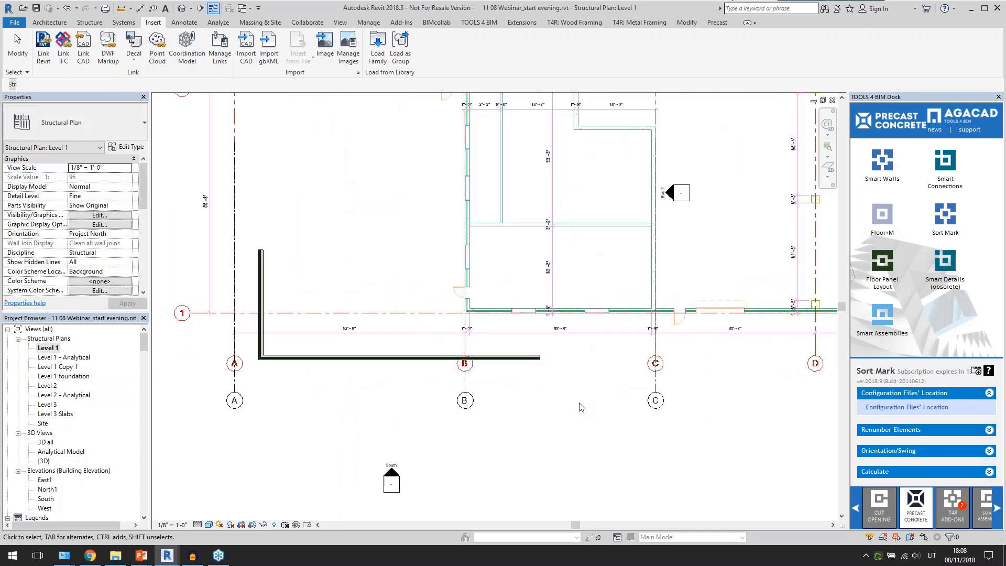
Step: Copy grid C onto grid line D of the linked floor plan
{"action": "scroll", "coordinate": [575, 406], "scroll_direction": "down", "scroll_amount": 2}
{"action": "scroll", "coordinate": [409, 433], "scroll_direction": "down", "scroll_amount": 2}
{"action": "scroll", "coordinate": [642, 406], "scroll_direction": "up", "scroll_amount": 3}
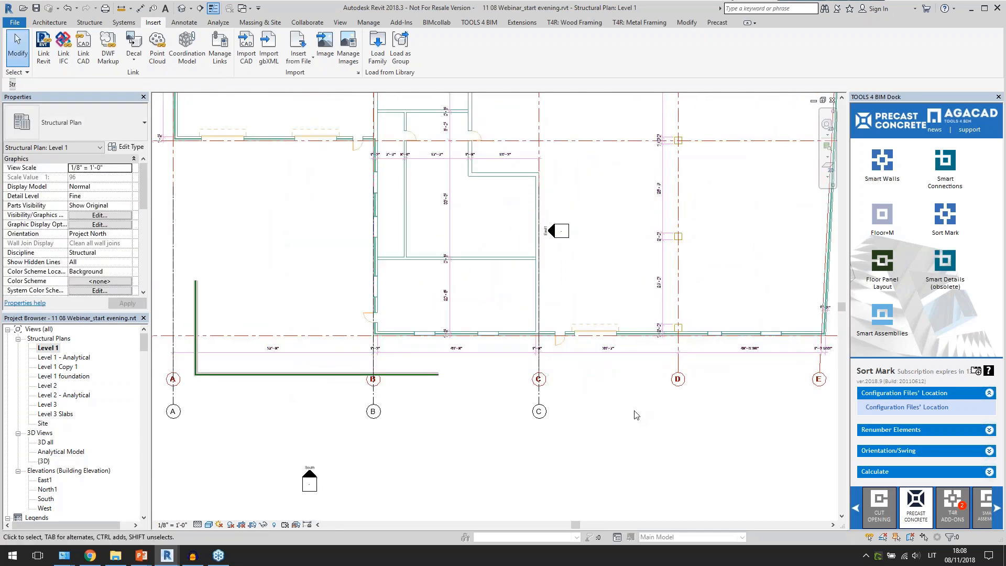
{"action": "left_click", "coordinate": [540, 395]}
{"action": "left_click", "coordinate": [214, 58]}
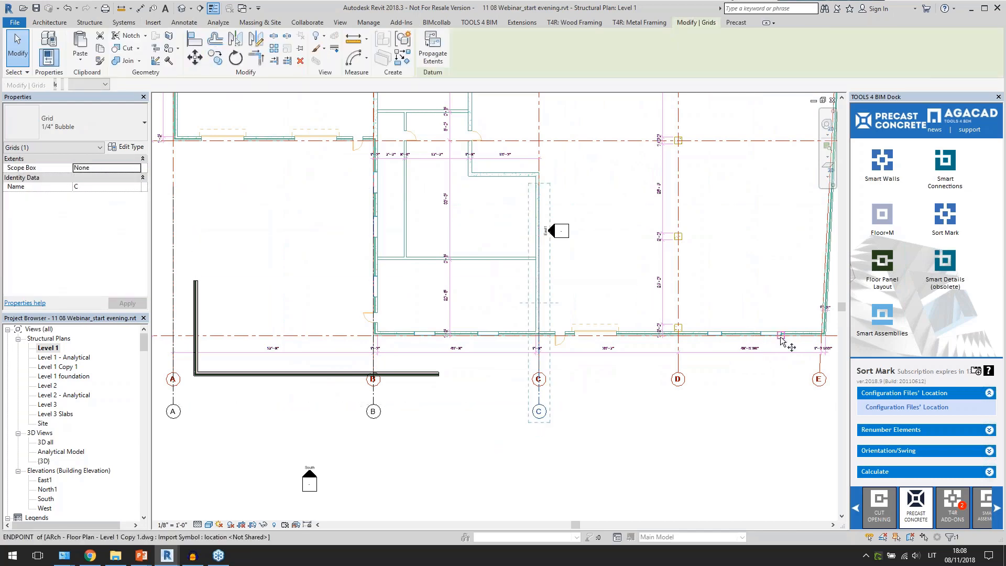
{"action": "scroll", "coordinate": [786, 341], "scroll_direction": "up", "scroll_amount": 2}
{"action": "left_click", "coordinate": [389, 376]}
{"action": "left_click", "coordinate": [612, 367]}
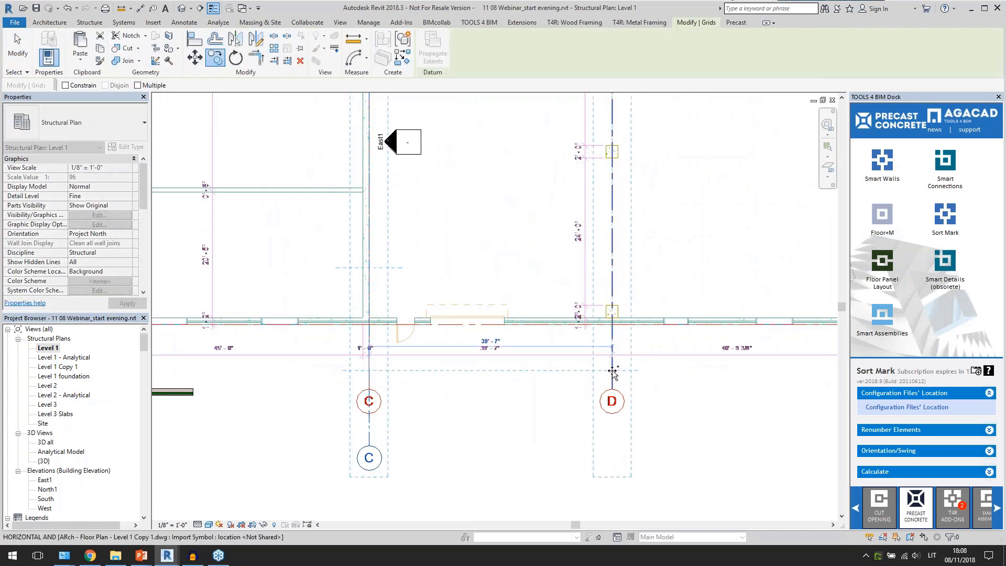
{"action": "scroll", "coordinate": [406, 373], "scroll_direction": "down", "scroll_amount": 3}
{"action": "key", "text": "Escape"}
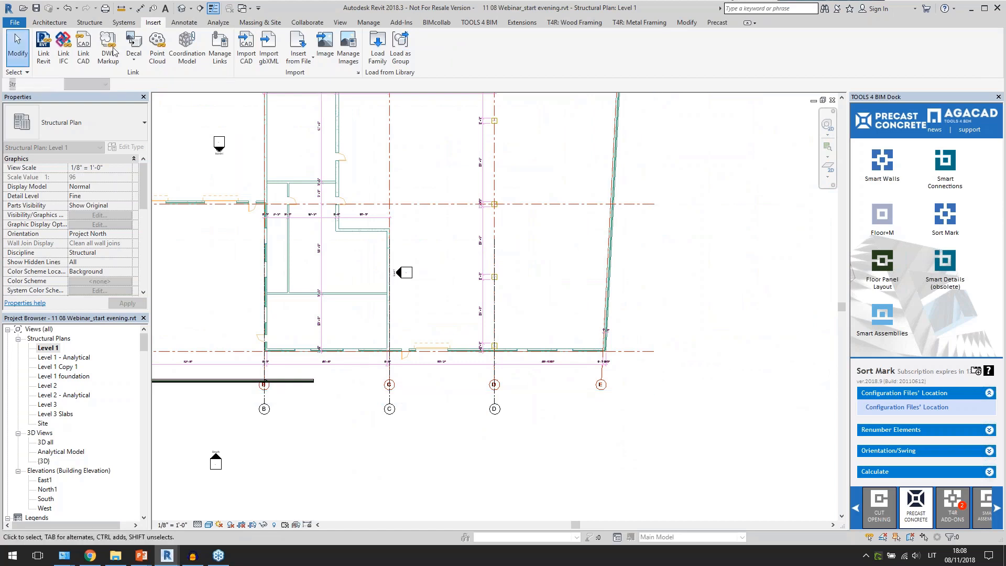
Step: Create grid E from the slanted grid line in the linked plan and extend its bubble end level with the other model grid bubbles
{"action": "left_click", "coordinate": [89, 22]}
{"action": "left_click", "coordinate": [728, 53]}
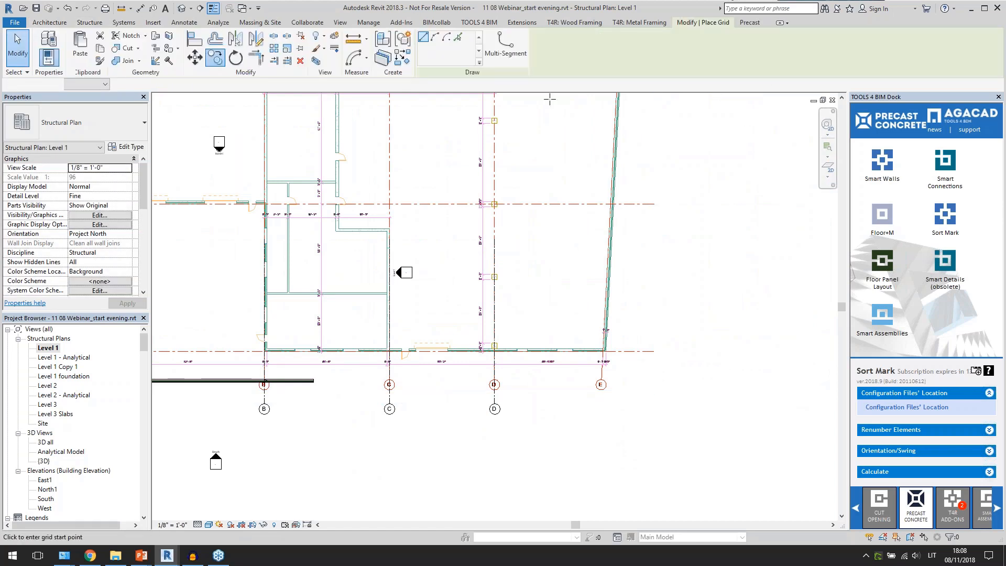
{"action": "left_click", "coordinate": [457, 41]}
{"action": "scroll", "coordinate": [599, 371], "scroll_direction": "up", "scroll_amount": 2}
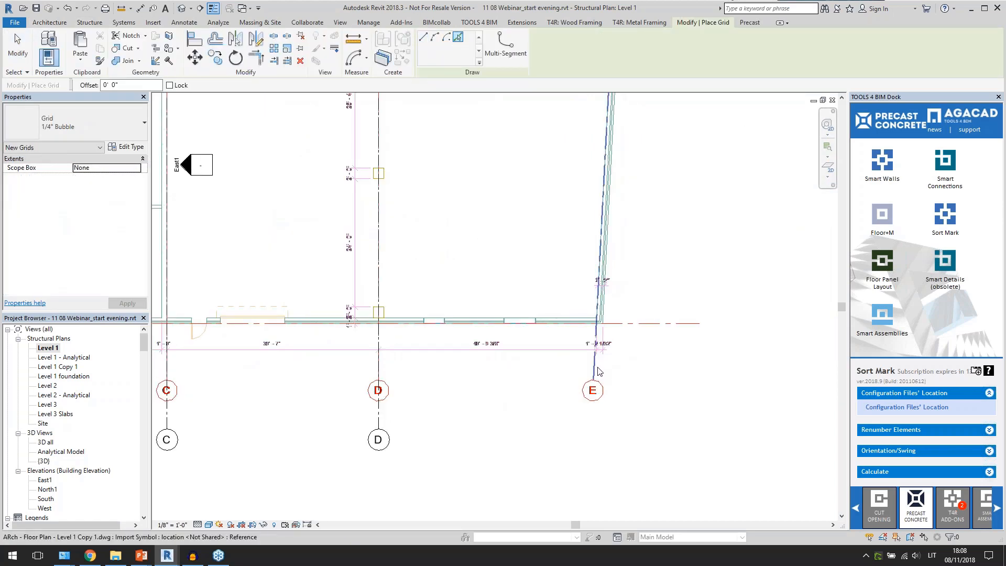
{"action": "left_click", "coordinate": [596, 369]}
{"action": "key", "text": "Escape"}
{"action": "key", "text": "Escape"}
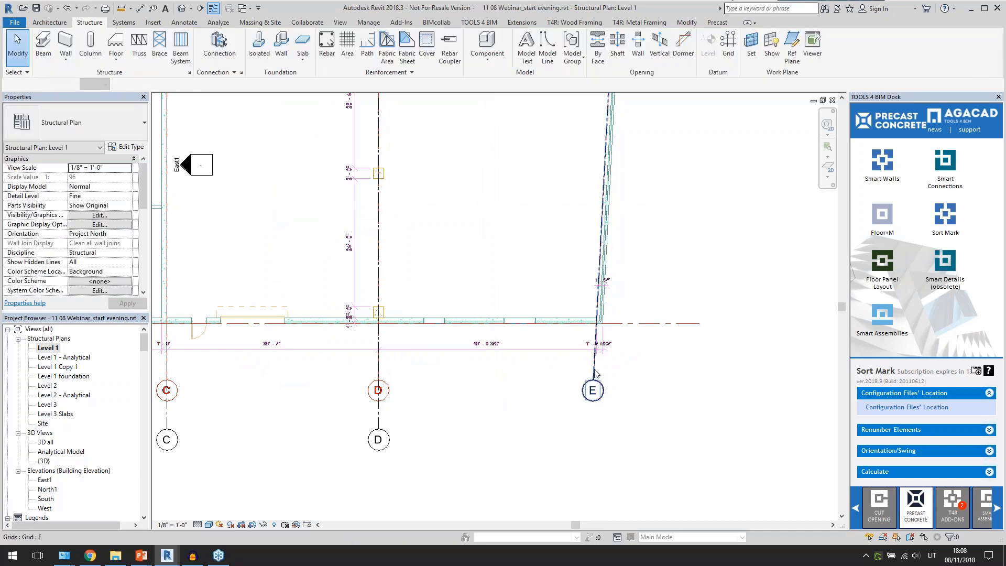
{"action": "left_click", "coordinate": [594, 376]}
{"action": "left_click", "coordinate": [629, 463]}
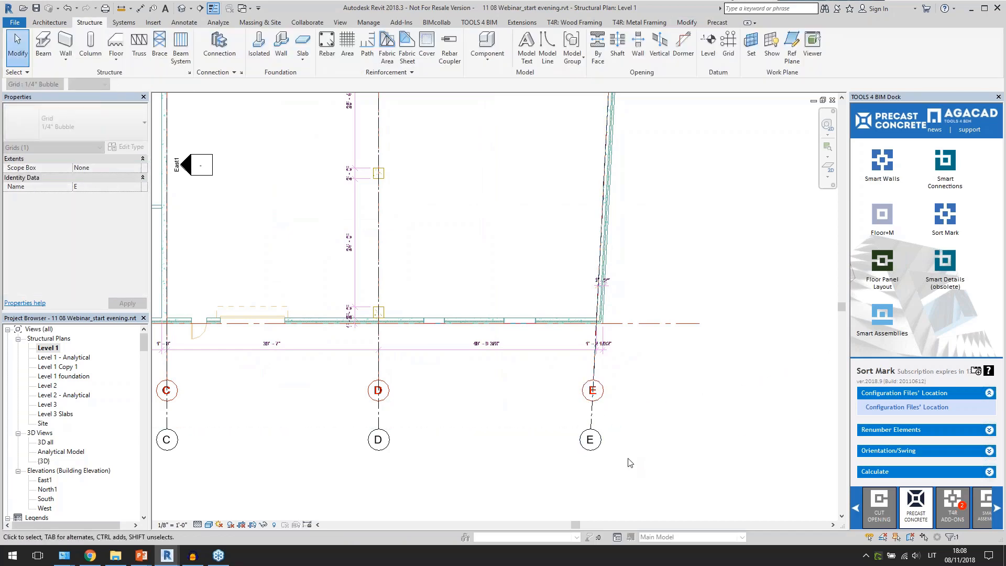
Step: Draw a horizontal grid over grid line 1 of the linked plan, from its east end to its west bubble
{"action": "scroll", "coordinate": [697, 445], "scroll_direction": "down", "scroll_amount": 5}
{"action": "scroll", "coordinate": [328, 338], "scroll_direction": "up", "scroll_amount": 3}
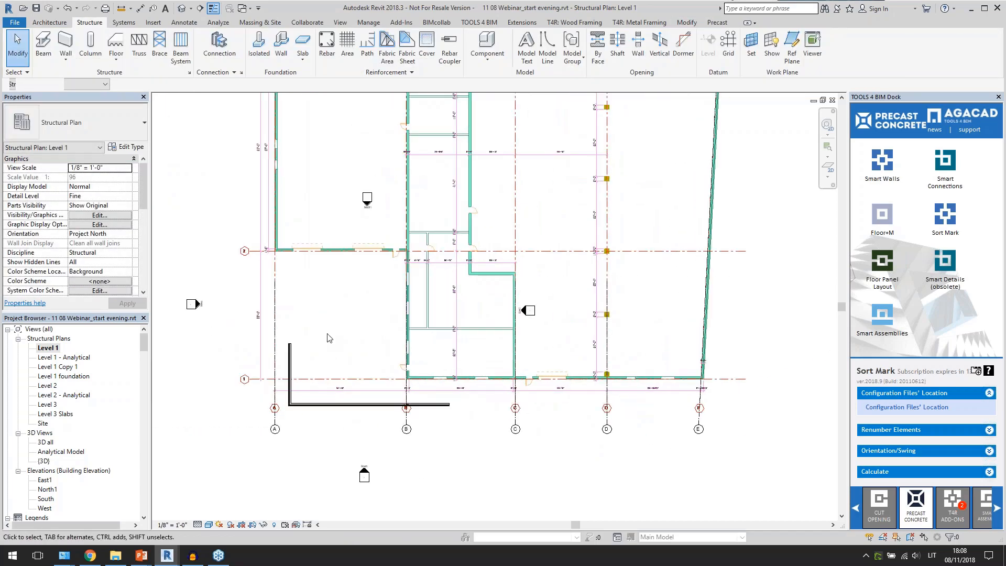
{"action": "left_click", "coordinate": [729, 44]}
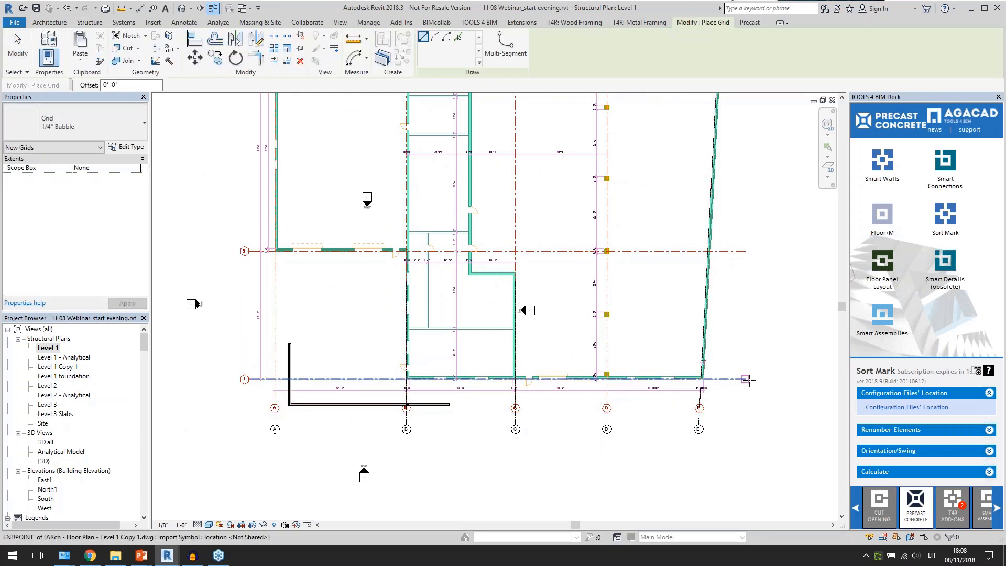
{"action": "left_click", "coordinate": [749, 379]}
{"action": "left_click", "coordinate": [248, 379]}
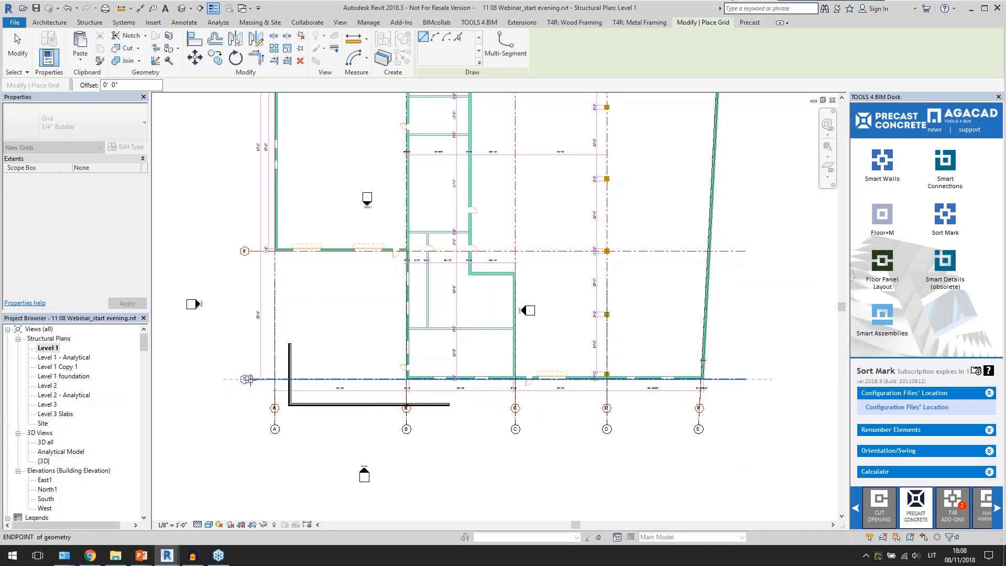
{"action": "key", "text": "Escape"}
{"action": "key", "text": "Escape"}
Step: Rename the new horizontal grid as 1
{"action": "scroll", "coordinate": [257, 399], "scroll_direction": "up", "scroll_amount": 4}
{"action": "left_click", "coordinate": [244, 346]}
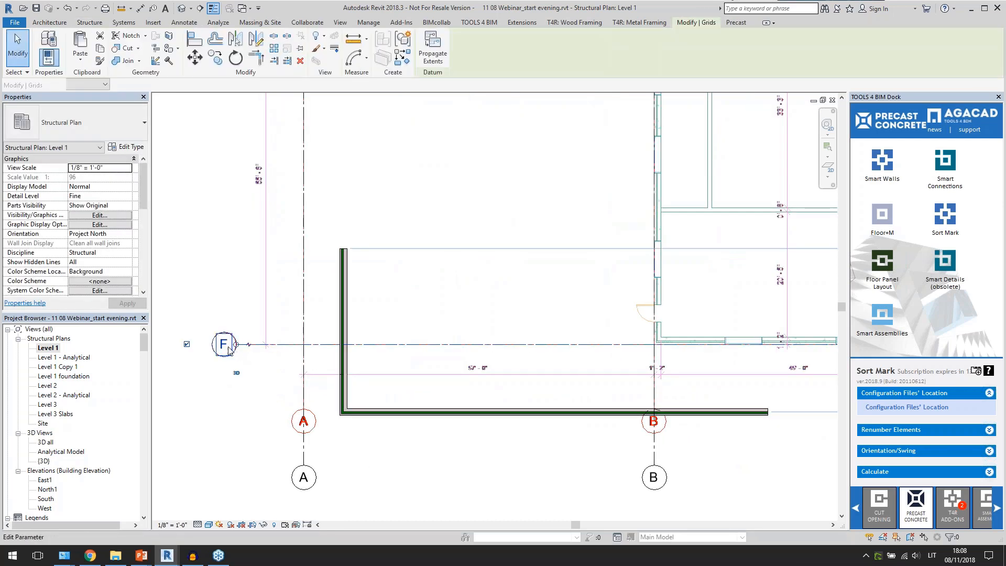
{"action": "left_click", "coordinate": [224, 345]}
{"action": "type", "text": "1"}
{"action": "key", "text": "Return"}
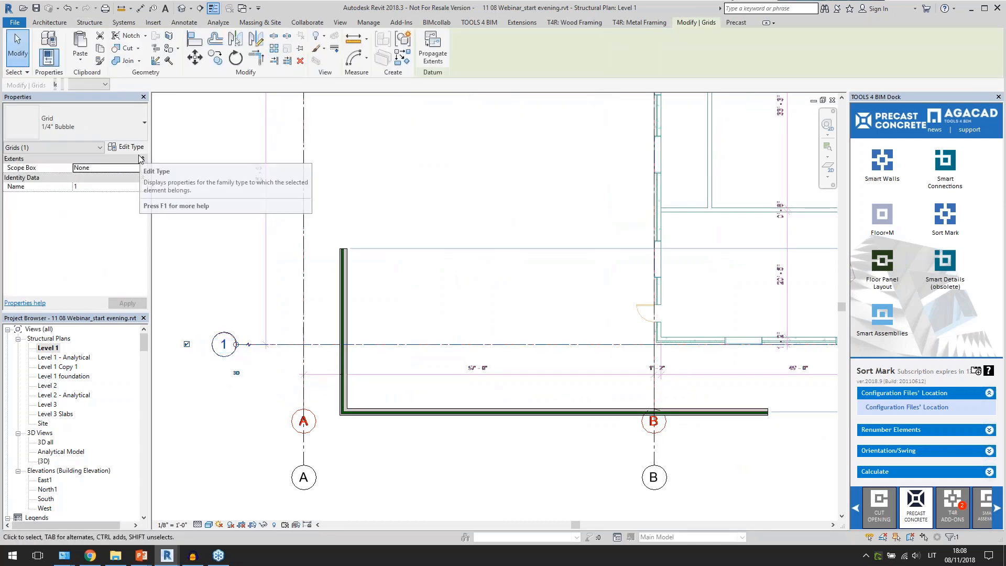
Step: Copy grid 1 with the Multiple option and place the first copy on grid line 2 of the linked plan
{"action": "key", "text": "c"}
{"action": "key", "text": "o"}
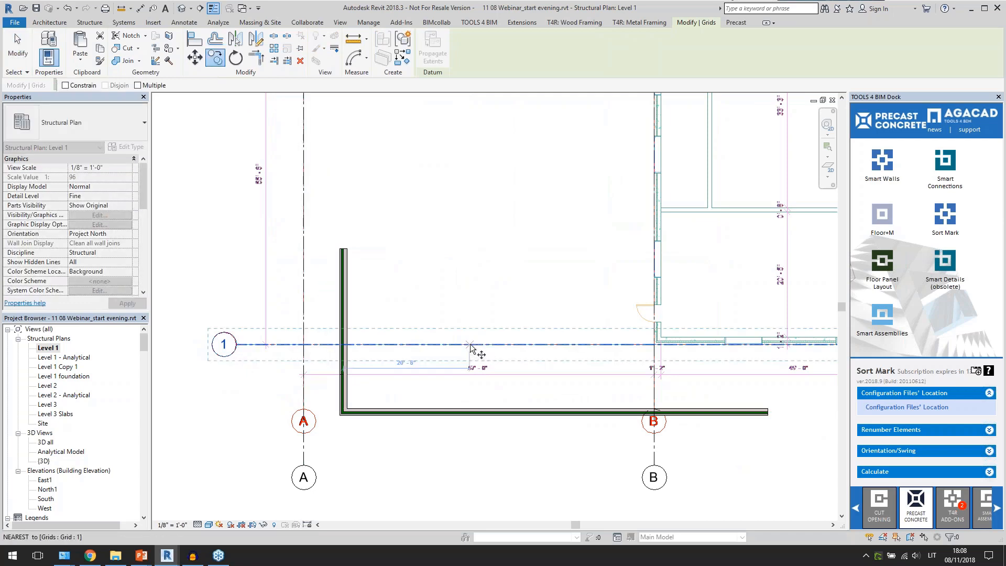
{"action": "left_click", "coordinate": [420, 345]}
{"action": "scroll", "coordinate": [420, 374], "scroll_direction": "down", "scroll_amount": 7}
{"action": "scroll", "coordinate": [420, 248], "scroll_direction": "up", "scroll_amount": 4}
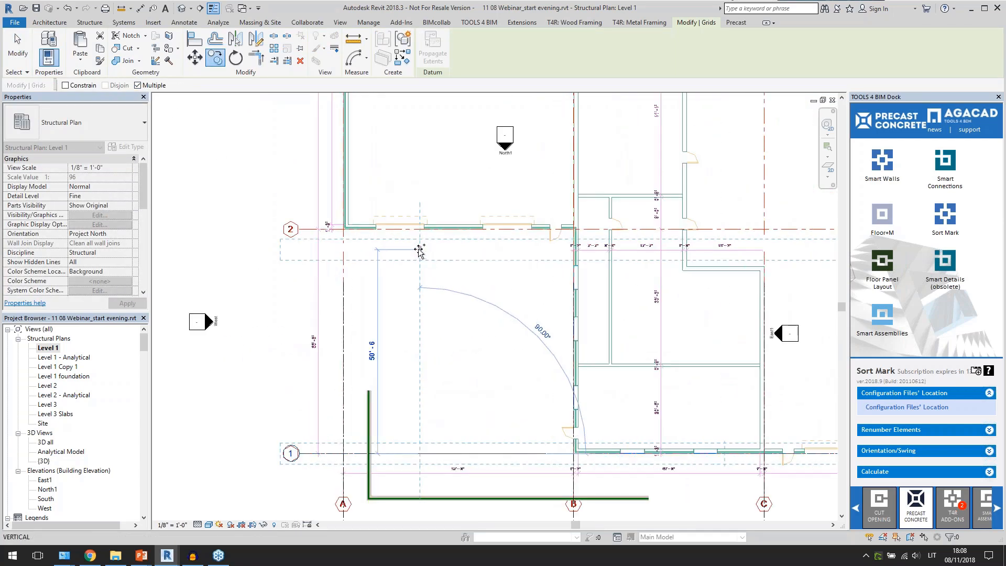
{"action": "scroll", "coordinate": [419, 245], "scroll_direction": "up", "scroll_amount": 2}
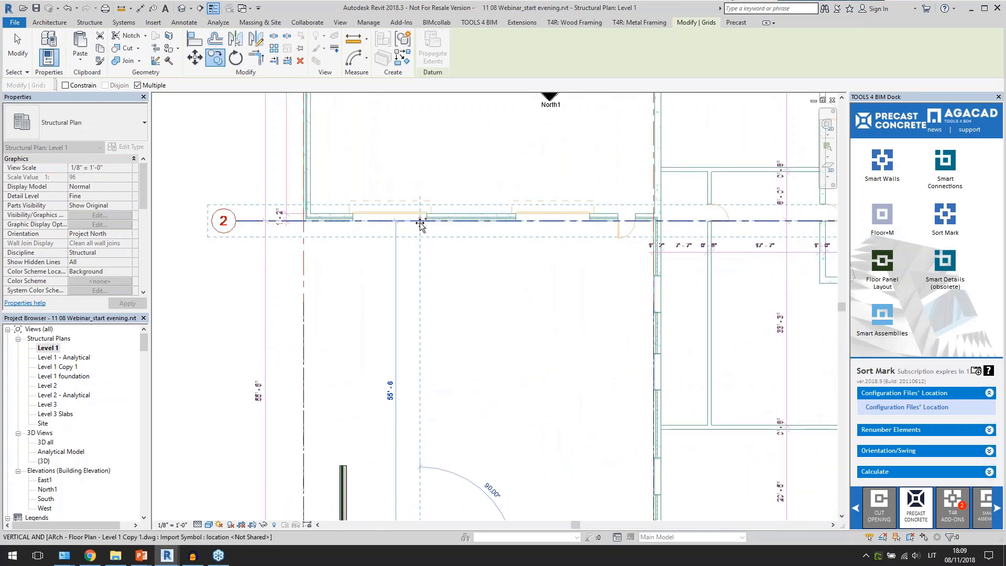
{"action": "left_click", "coordinate": [420, 223]}
Step: Place further copies of the horizontal grid on lines 3 and 4 of the linked plan
{"action": "scroll", "coordinate": [406, 407], "scroll_direction": "down", "scroll_amount": 6}
{"action": "scroll", "coordinate": [403, 136], "scroll_direction": "up", "scroll_amount": 5}
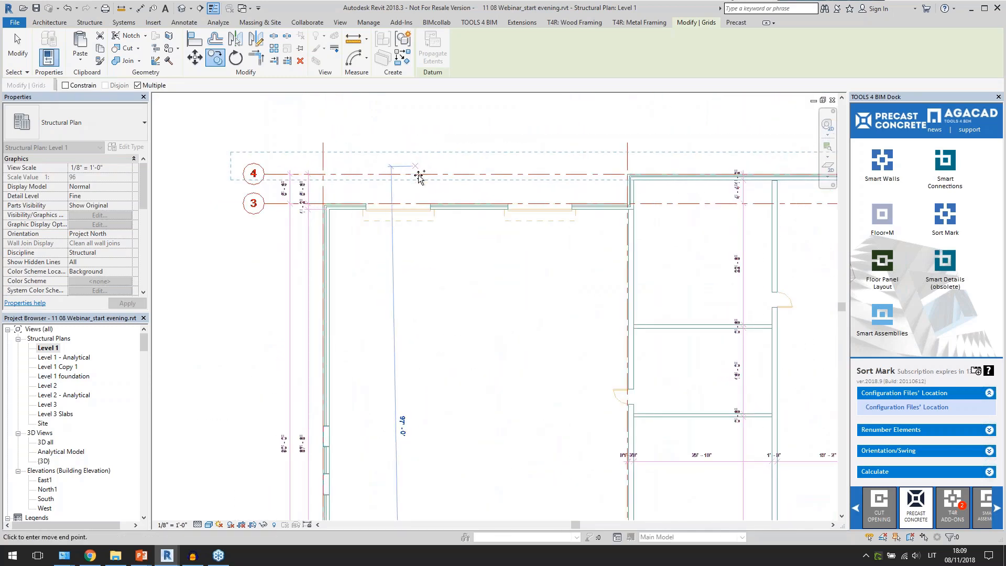
{"action": "left_click", "coordinate": [422, 202]}
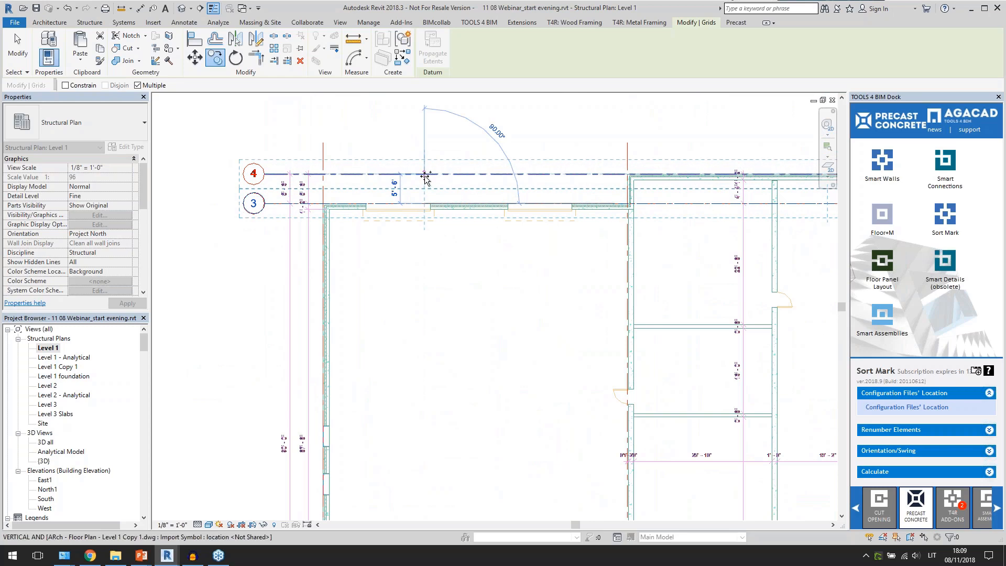
{"action": "key", "text": "Escape"}
{"action": "key", "text": "Escape"}
{"action": "scroll", "coordinate": [361, 213], "scroll_direction": "down", "scroll_amount": 6}
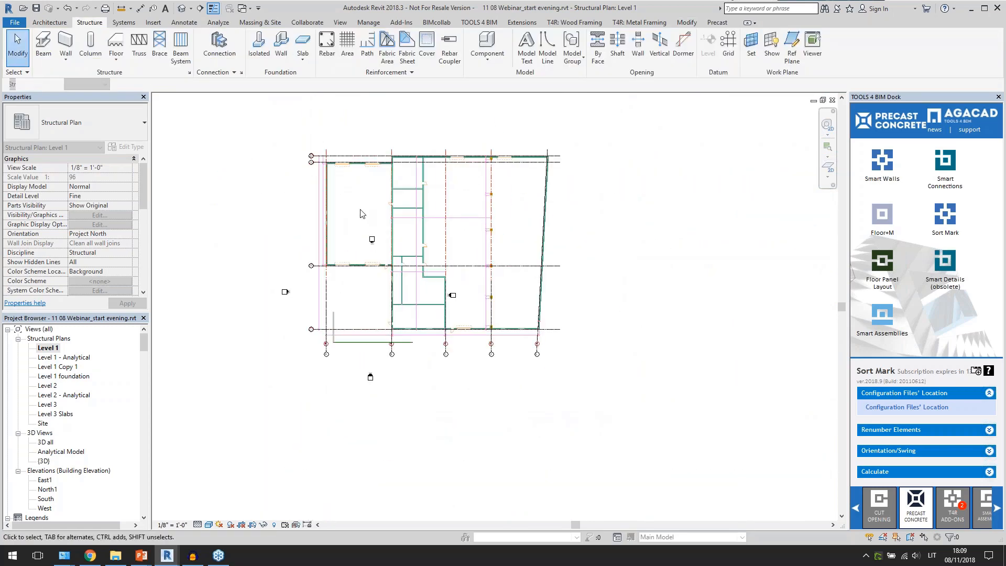
{"action": "scroll", "coordinate": [361, 214], "scroll_direction": "up", "scroll_amount": 2}
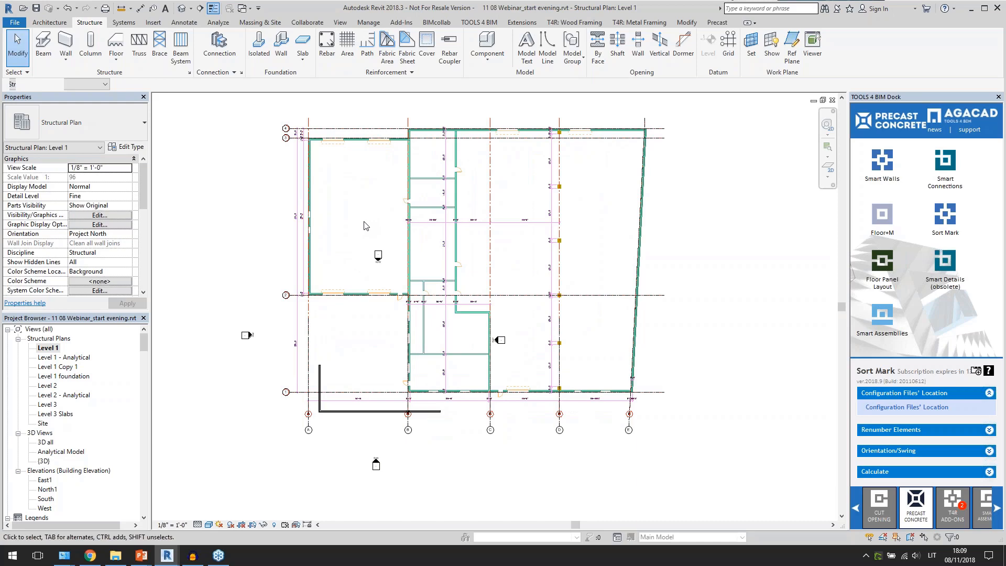
{"action": "scroll", "coordinate": [367, 412], "scroll_direction": "up", "scroll_amount": 1}
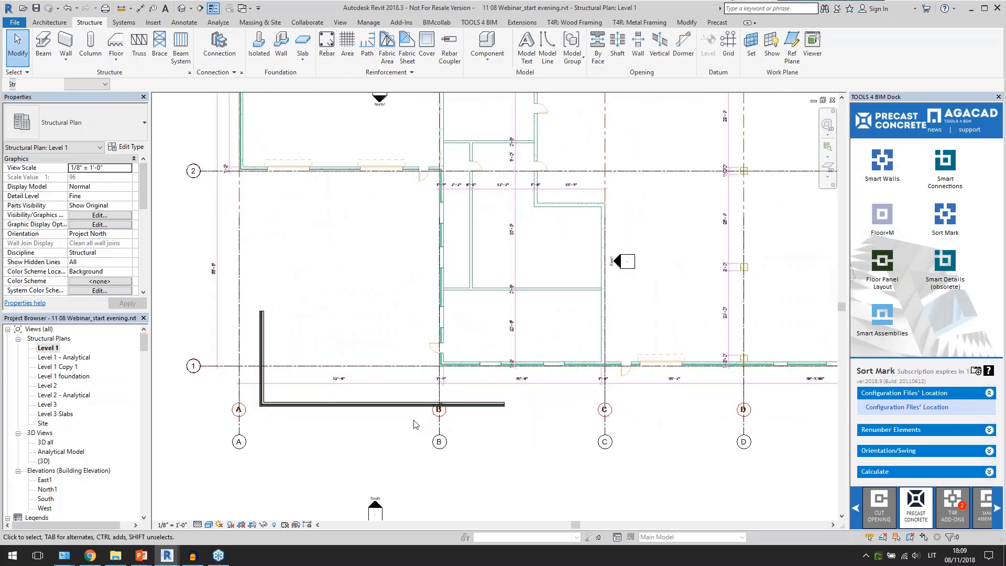
{"action": "scroll", "coordinate": [402, 444], "scroll_direction": "down", "scroll_amount": 2}
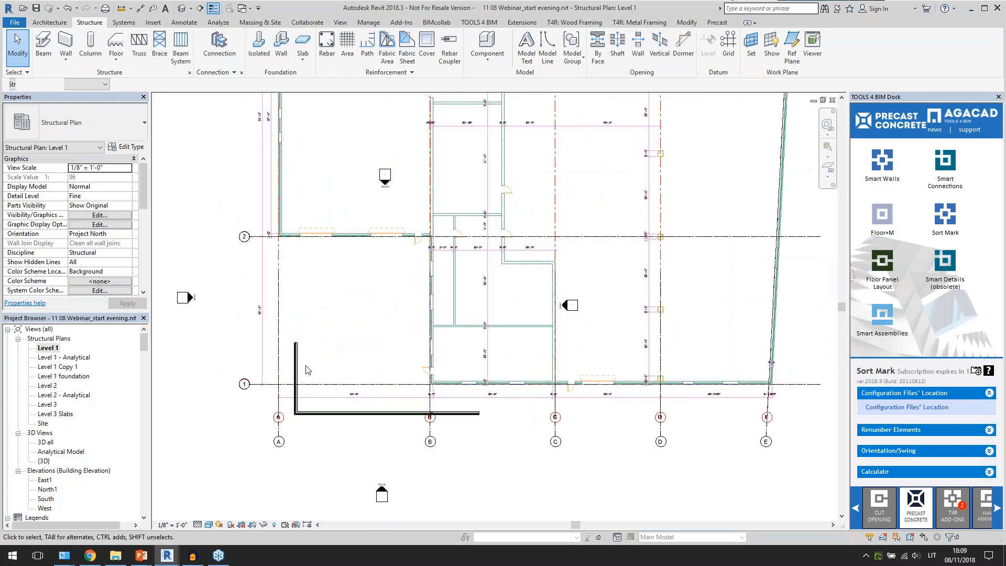
Step: Align the interior face of the drawn vertical wall with the inner line of the linked plan's west wall at grid A
{"action": "key", "text": "l"}
{"action": "scroll", "coordinate": [284, 220], "scroll_direction": "up", "scroll_amount": 3}
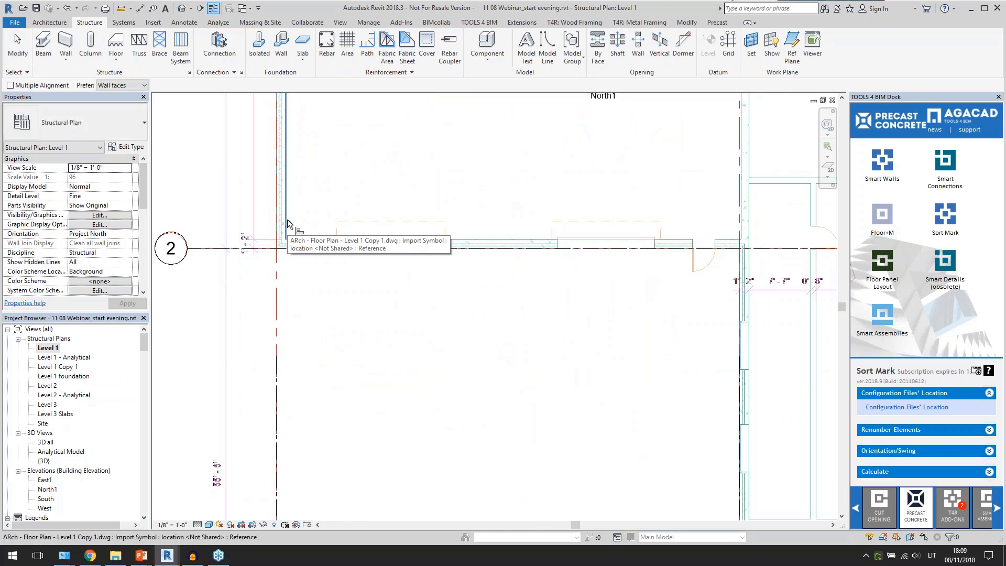
{"action": "scroll", "coordinate": [294, 215], "scroll_direction": "up", "scroll_amount": 1}
{"action": "scroll", "coordinate": [300, 212], "scroll_direction": "down", "scroll_amount": 2}
{"action": "left_click", "coordinate": [316, 405]}
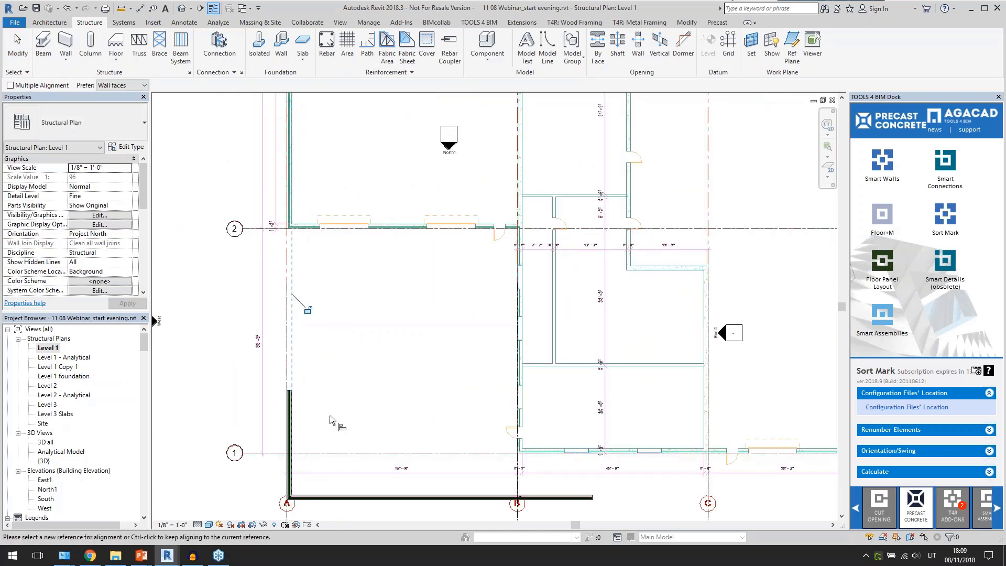
{"action": "key", "text": "Escape"}
{"action": "key", "text": "Escape"}
Step: Move the two joined walls together so the horizontal wall's interior face sits on the linked plan's inner wall line at grid 2
{"action": "left_click", "coordinate": [291, 424]}
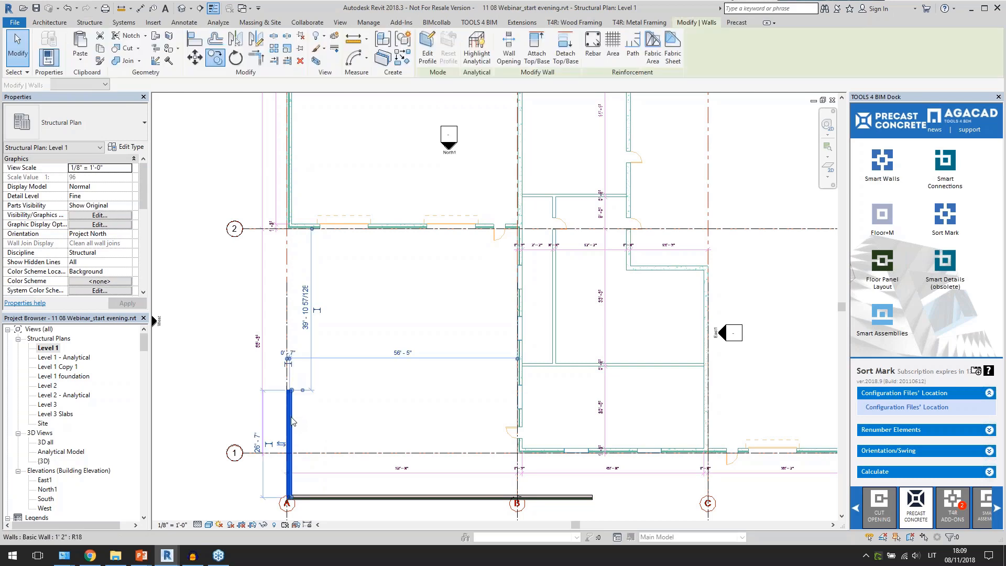
{"action": "left_click", "coordinate": [319, 497], "text": "ctrl"}
{"action": "left_click", "coordinate": [309, 497], "text": "ctrl"}
{"action": "key", "text": "m"}
{"action": "key", "text": "v"}
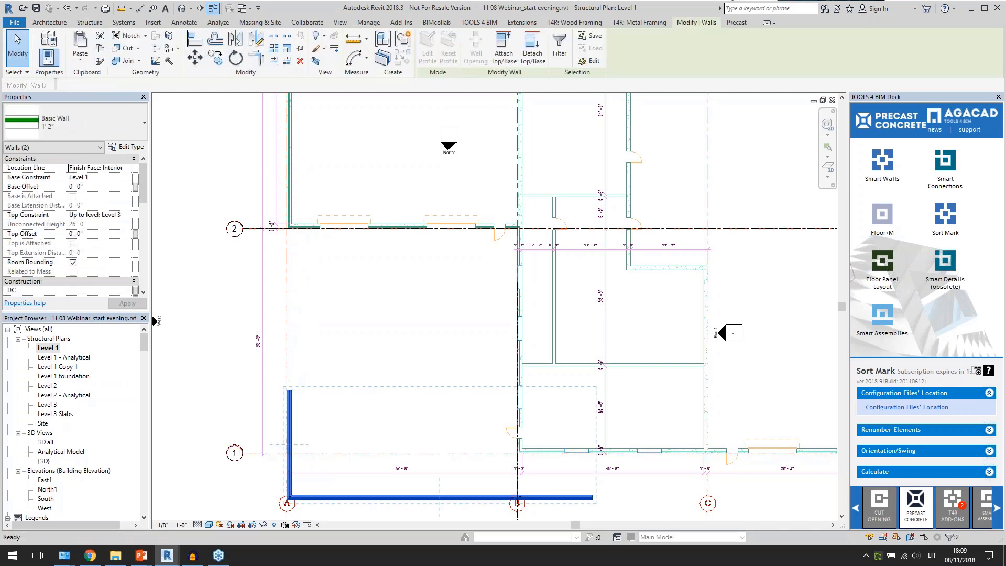
{"action": "scroll", "coordinate": [308, 494], "scroll_direction": "up", "scroll_amount": 4}
{"action": "left_click", "coordinate": [315, 479]}
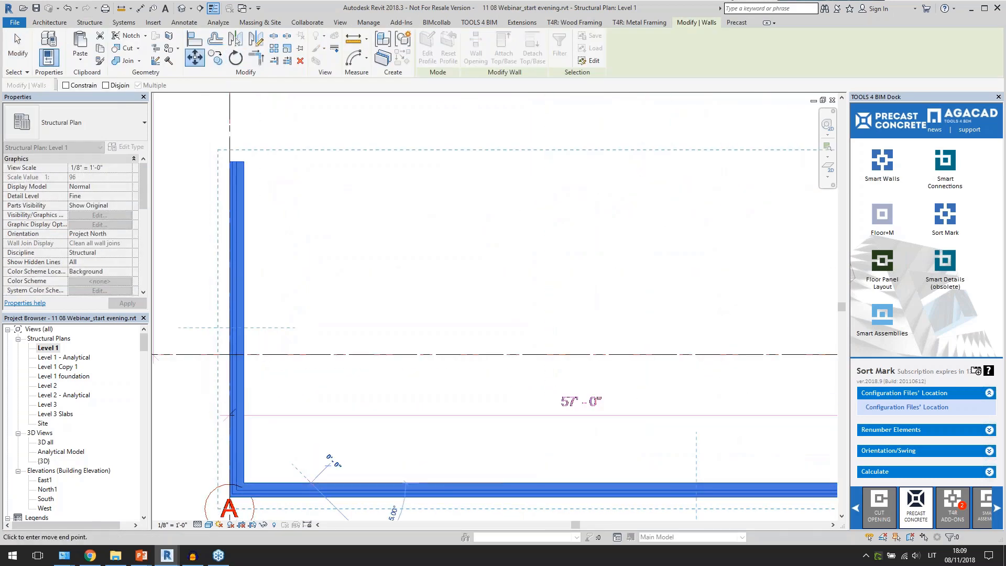
{"action": "scroll", "coordinate": [316, 477], "scroll_direction": "down", "scroll_amount": 3}
{"action": "scroll", "coordinate": [325, 154], "scroll_direction": "up", "scroll_amount": 3}
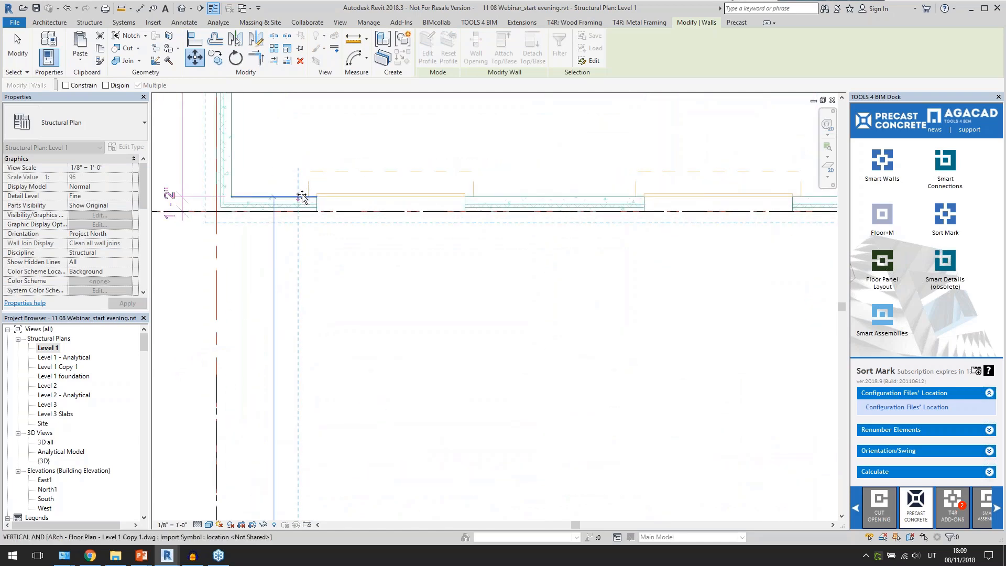
{"action": "left_click", "coordinate": [298, 191]}
{"action": "key", "text": "Escape"}
{"action": "scroll", "coordinate": [336, 338], "scroll_direction": "down", "scroll_amount": 3}
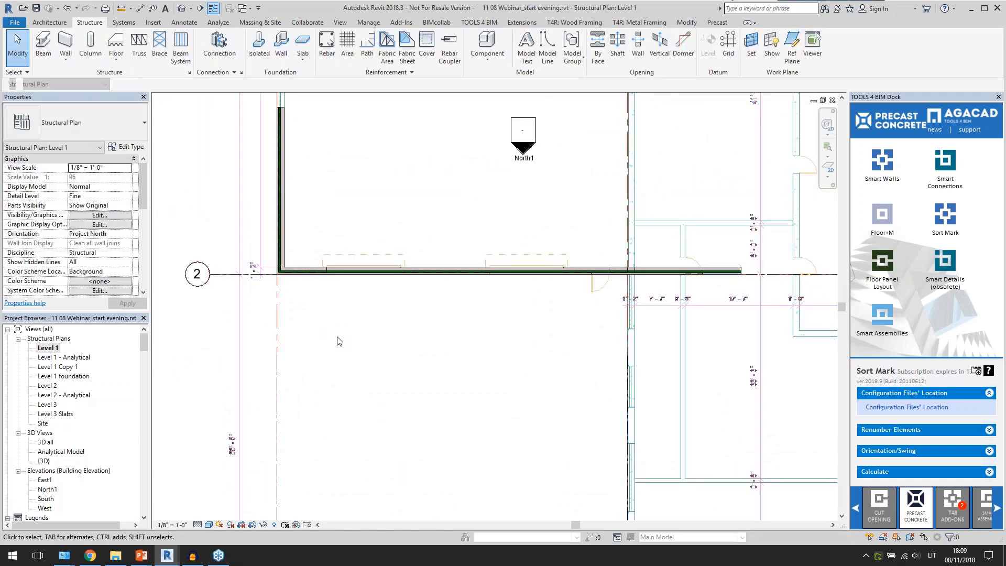
Step: Create another 1' 2" structural wall like the west wall by picking the plan's inner wall line between the two openings at grid 3
{"action": "scroll", "coordinate": [299, 252], "scroll_direction": "down", "scroll_amount": 2}
{"action": "middle_click_drag", "start_coordinate": [373, 191], "coordinate": [348, 286]}
{"action": "left_click", "coordinate": [287, 334]}
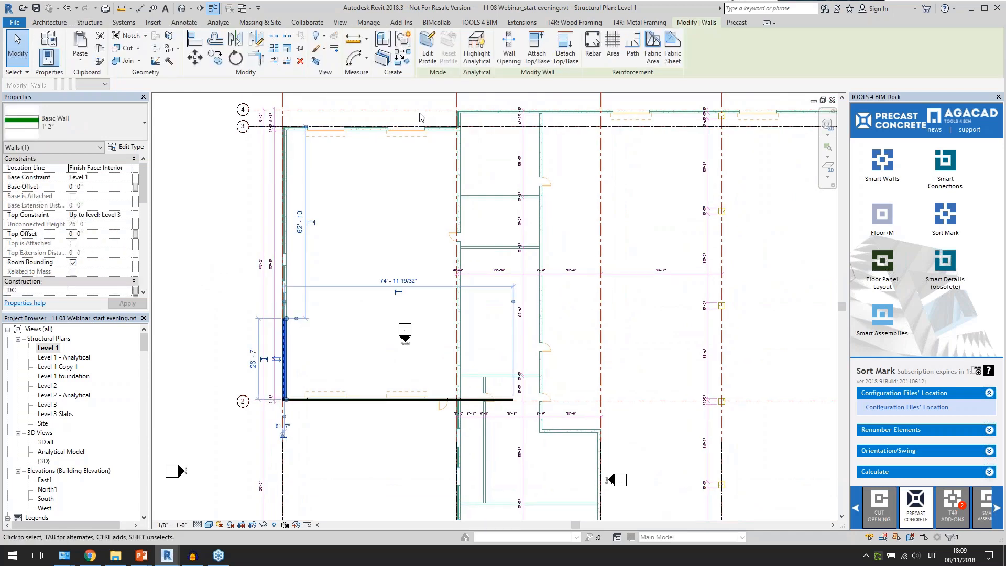
{"action": "left_click", "coordinate": [402, 57]}
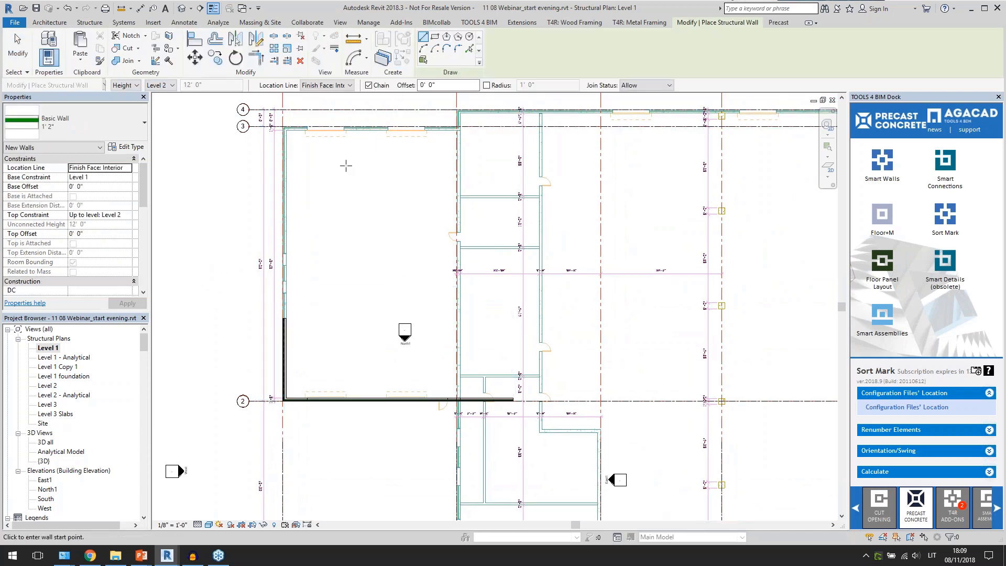
{"action": "scroll", "coordinate": [330, 108], "scroll_direction": "up", "scroll_amount": 5}
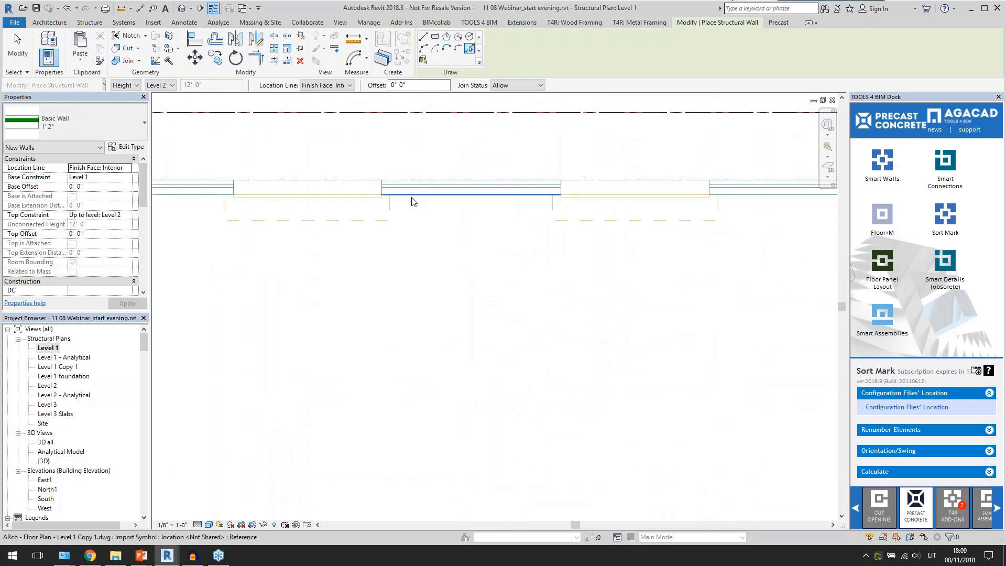
{"action": "left_click", "coordinate": [426, 194]}
{"action": "scroll", "coordinate": [278, 211], "scroll_direction": "down", "scroll_amount": 3}
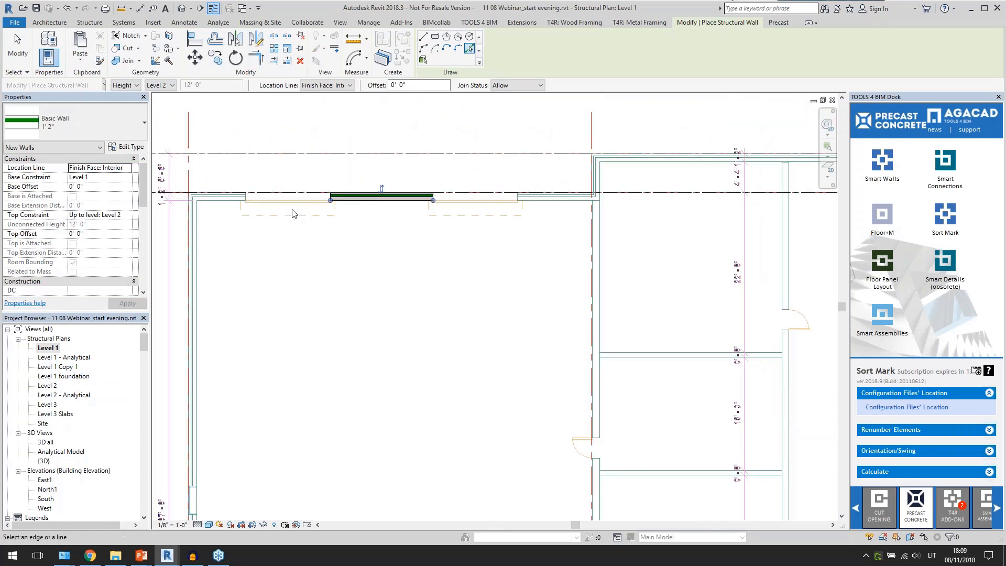
Step: Place walls by picking the plan's inner wall lines at the north end of grid B and along grid 4
{"action": "scroll", "coordinate": [531, 179], "scroll_direction": "up", "scroll_amount": 3}
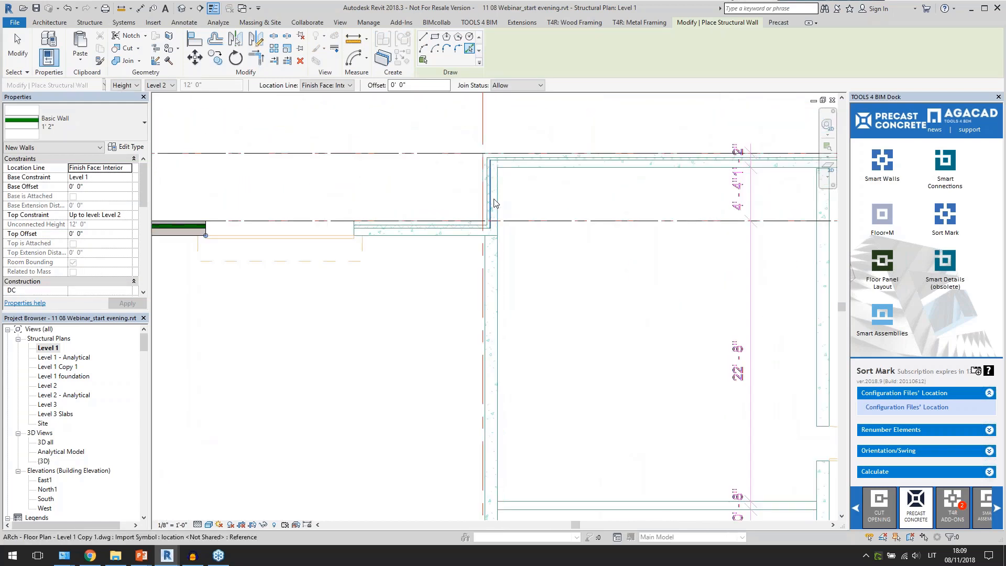
{"action": "left_click", "coordinate": [497, 203]}
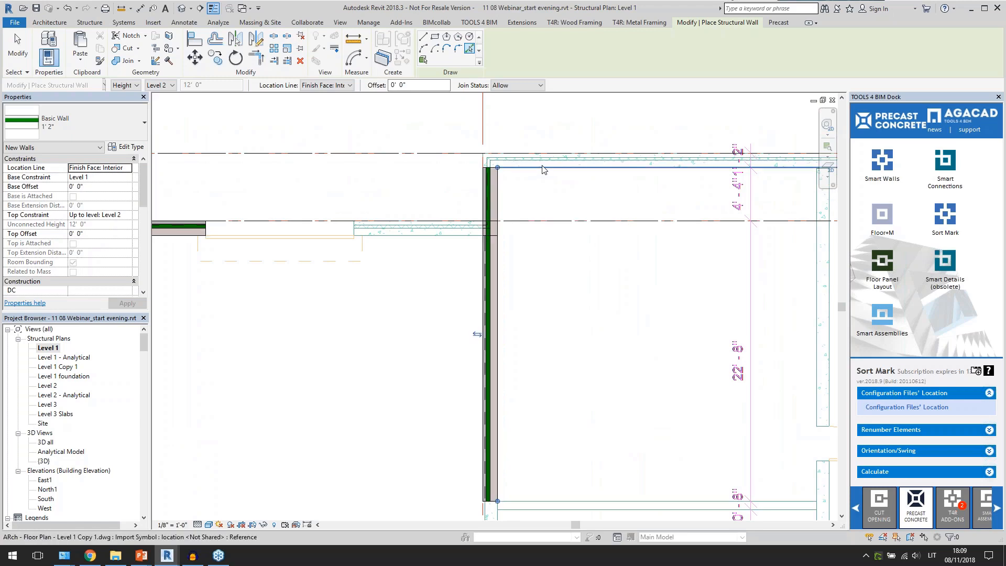
{"action": "scroll", "coordinate": [358, 187], "scroll_direction": "down", "scroll_amount": 5}
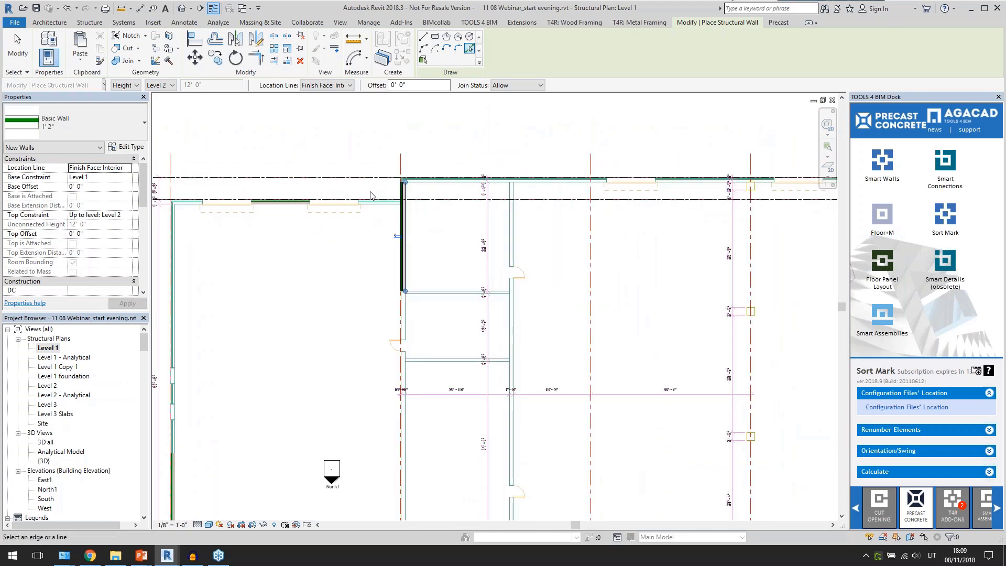
{"action": "scroll", "coordinate": [344, 305], "scroll_direction": "down", "scroll_amount": 3}
{"action": "scroll", "coordinate": [407, 193], "scroll_direction": "up", "scroll_amount": 6}
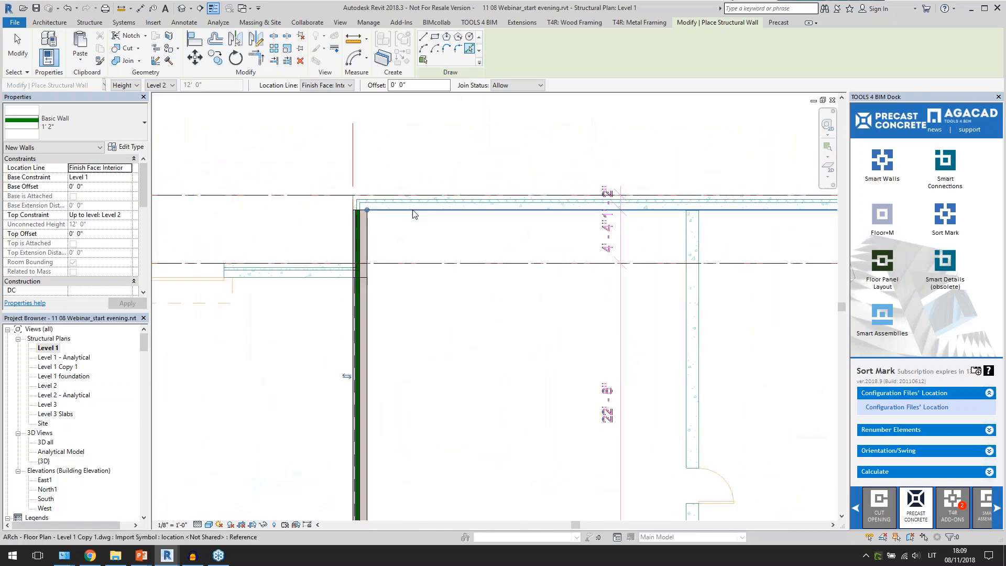
{"action": "left_click", "coordinate": [407, 215]}
{"action": "scroll", "coordinate": [271, 160], "scroll_direction": "down", "scroll_amount": 8}
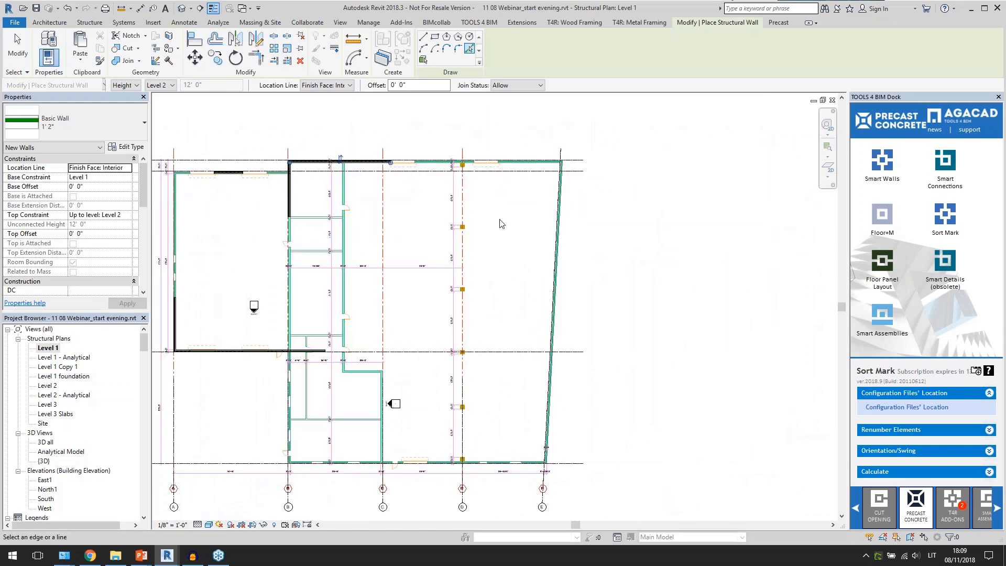
Step: Place a structural wall along the slanted grid E by picking the grid line
{"action": "scroll", "coordinate": [557, 318], "scroll_direction": "up", "scroll_amount": 1}
{"action": "scroll", "coordinate": [559, 326], "scroll_direction": "up", "scroll_amount": 5}
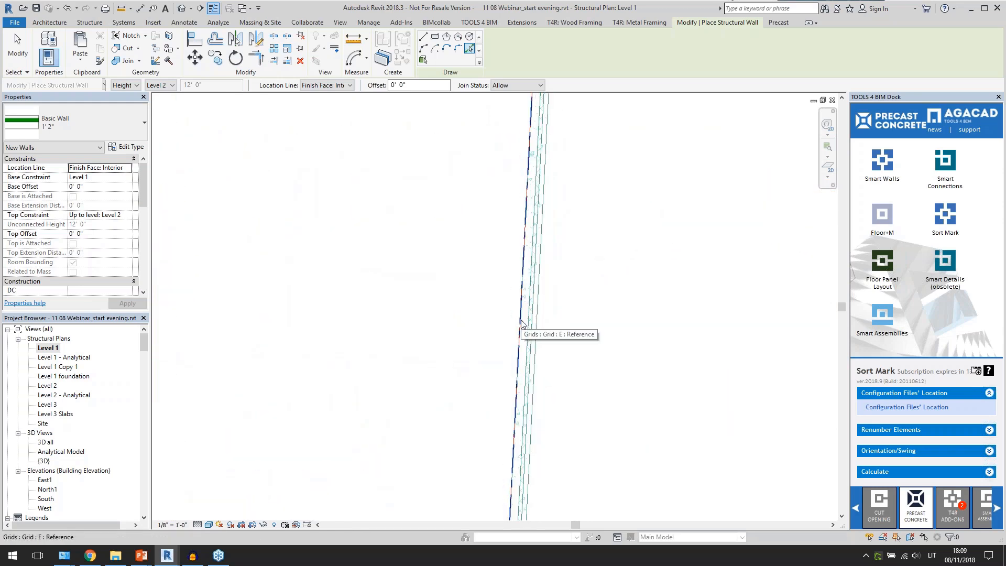
{"action": "left_click", "coordinate": [521, 322]}
{"action": "scroll", "coordinate": [522, 322], "scroll_direction": "down", "scroll_amount": 5}
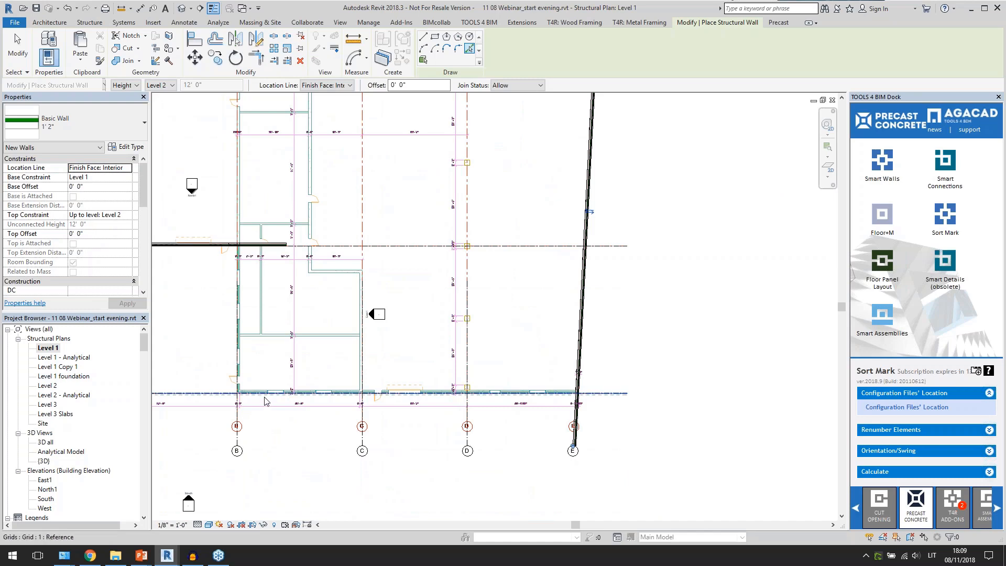
Step: Place wall segments on the plan's inner wall lines at grid 1 between grids B and C, and at grid B between grids 1 and 2
{"action": "scroll", "coordinate": [265, 401], "scroll_direction": "up", "scroll_amount": 5}
{"action": "left_click", "coordinate": [450, 378]}
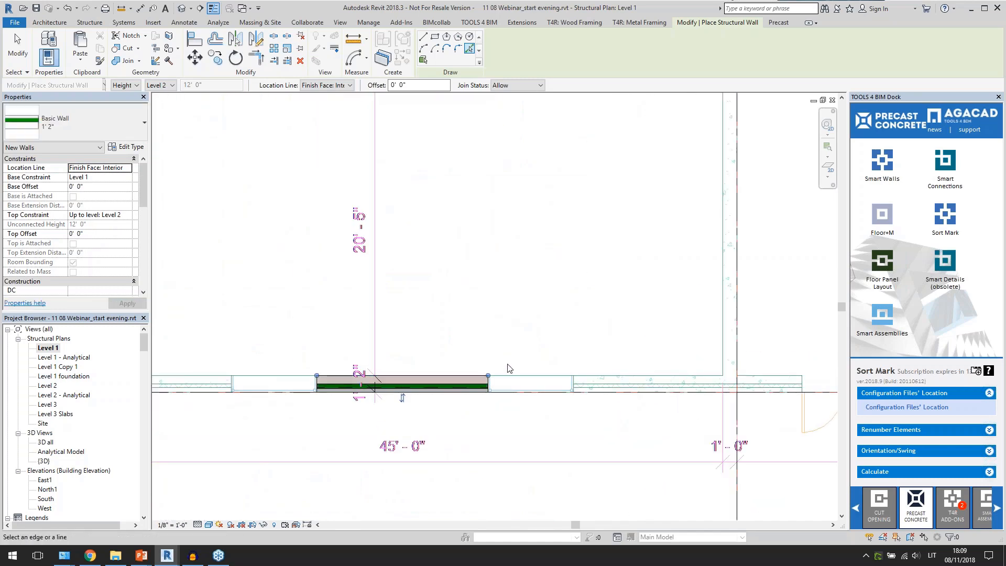
{"action": "scroll", "coordinate": [508, 368], "scroll_direction": "down", "scroll_amount": 5}
{"action": "scroll", "coordinate": [582, 294], "scroll_direction": "up", "scroll_amount": 3}
{"action": "scroll", "coordinate": [460, 318], "scroll_direction": "up", "scroll_amount": 2}
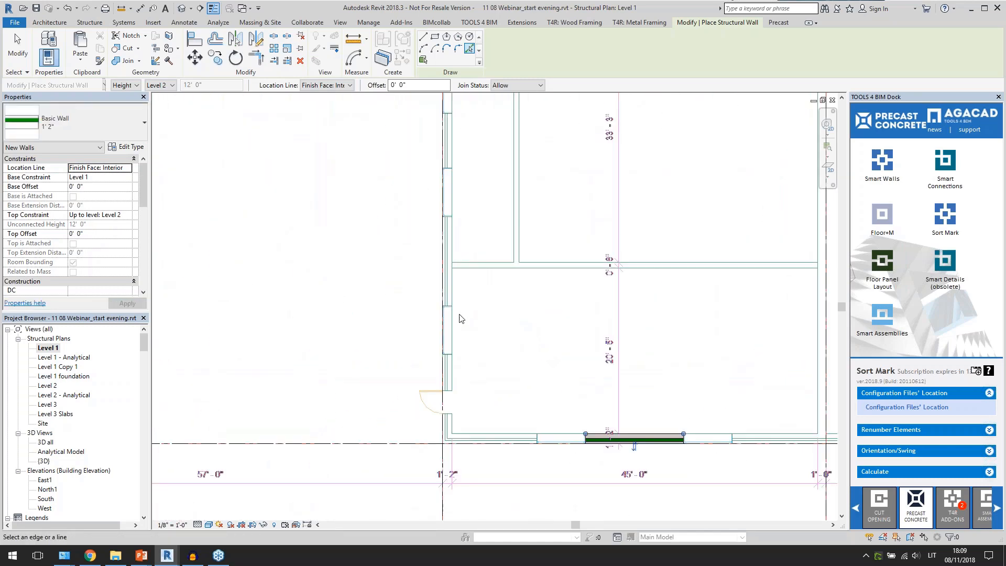
{"action": "scroll", "coordinate": [460, 318], "scroll_direction": "up", "scroll_amount": 2}
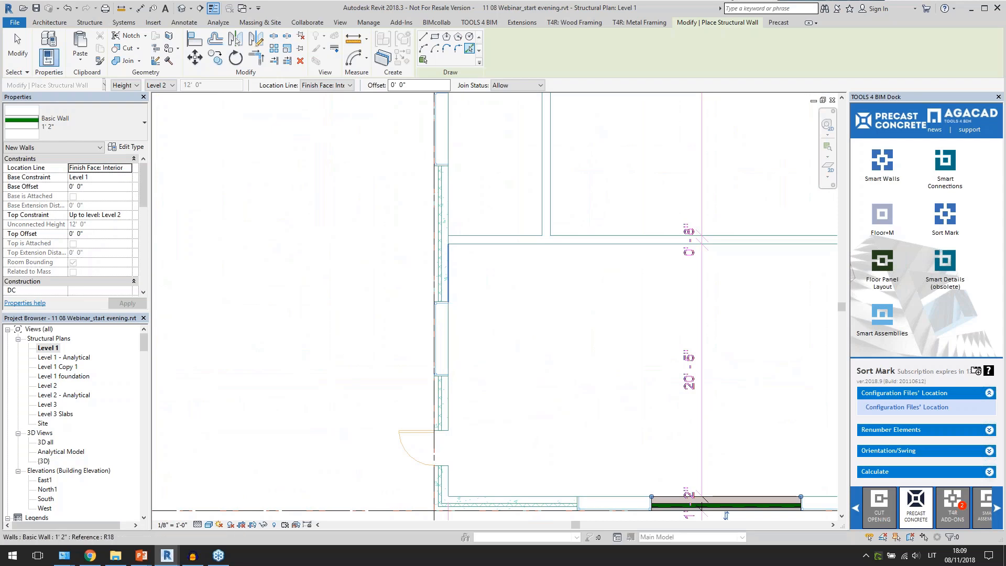
{"action": "left_click", "coordinate": [448, 296]}
{"action": "scroll", "coordinate": [420, 388], "scroll_direction": "down", "scroll_amount": 3}
{"action": "key", "text": "Escape"}
{"action": "key", "text": "Escape"}
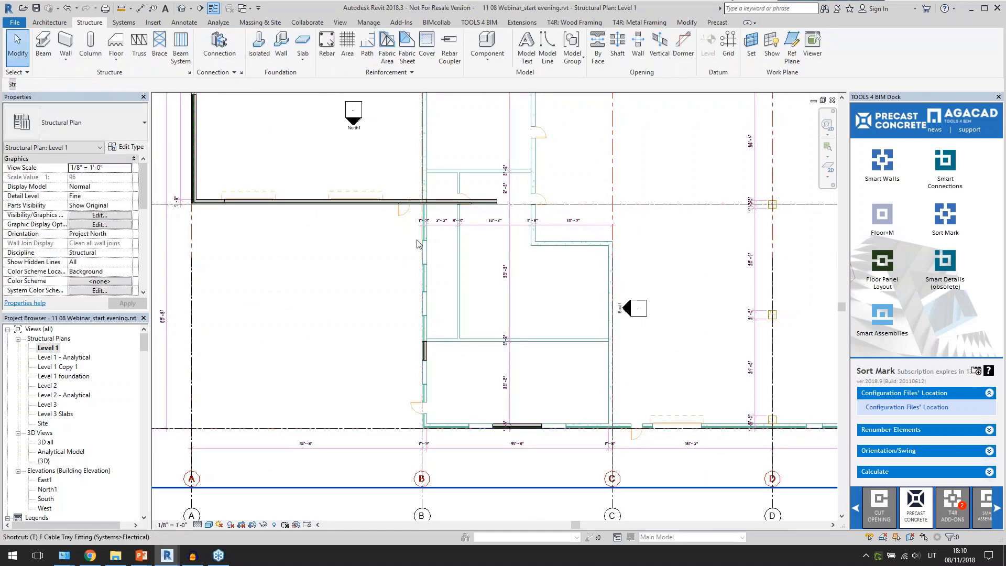
Step: Trim or extend the walls to corners at grid intersections B-2, B-1 and E-1
{"action": "left_click", "coordinate": [412, 204]}
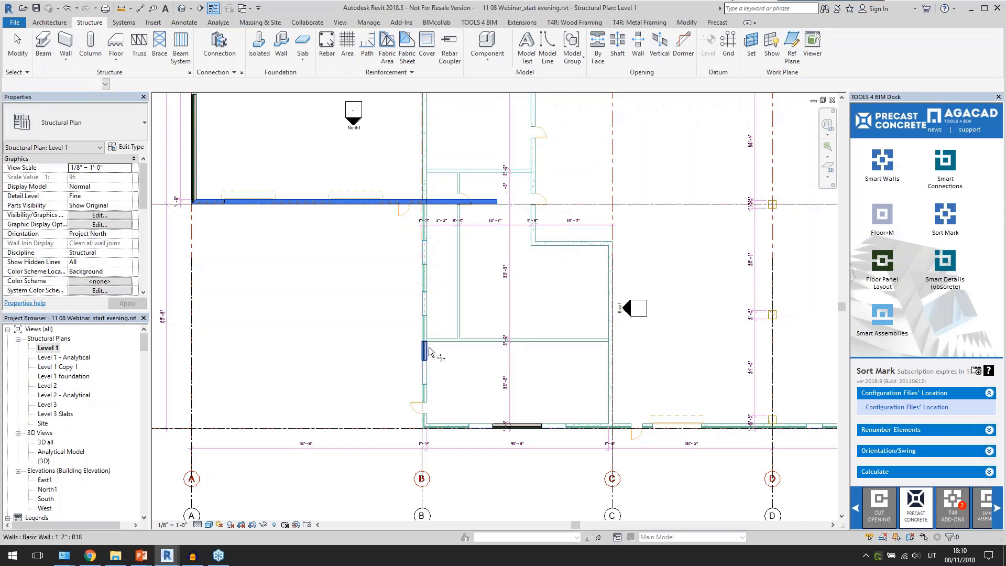
{"action": "left_click", "coordinate": [500, 426]}
{"action": "left_click", "coordinate": [535, 427]}
{"action": "scroll", "coordinate": [377, 390], "scroll_direction": "down", "scroll_amount": 3}
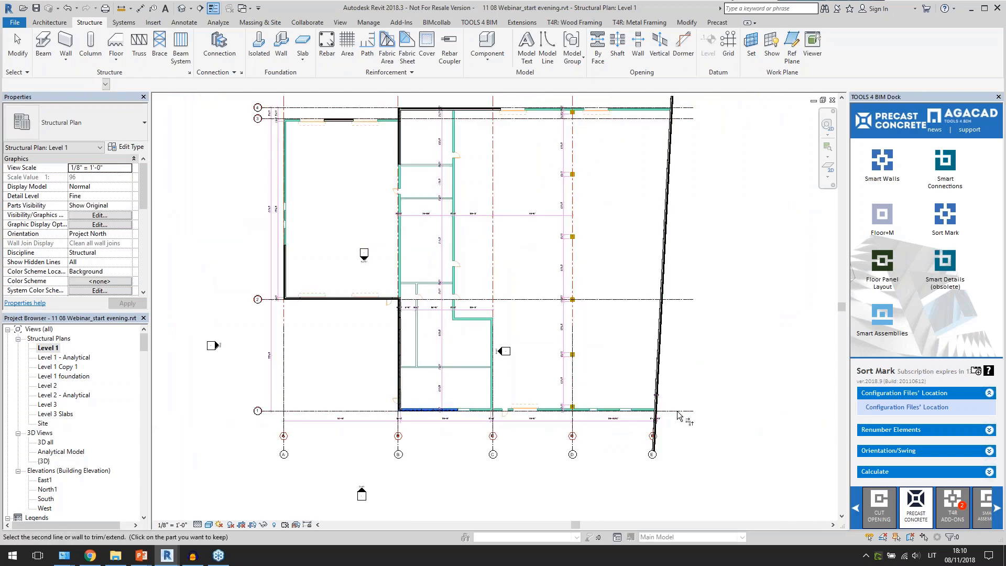
{"action": "left_click", "coordinate": [659, 401]}
Step: Trim or extend the walls to corners where grid E meets grid 4 and where grid B meets grid 3
{"action": "left_click", "coordinate": [671, 126]}
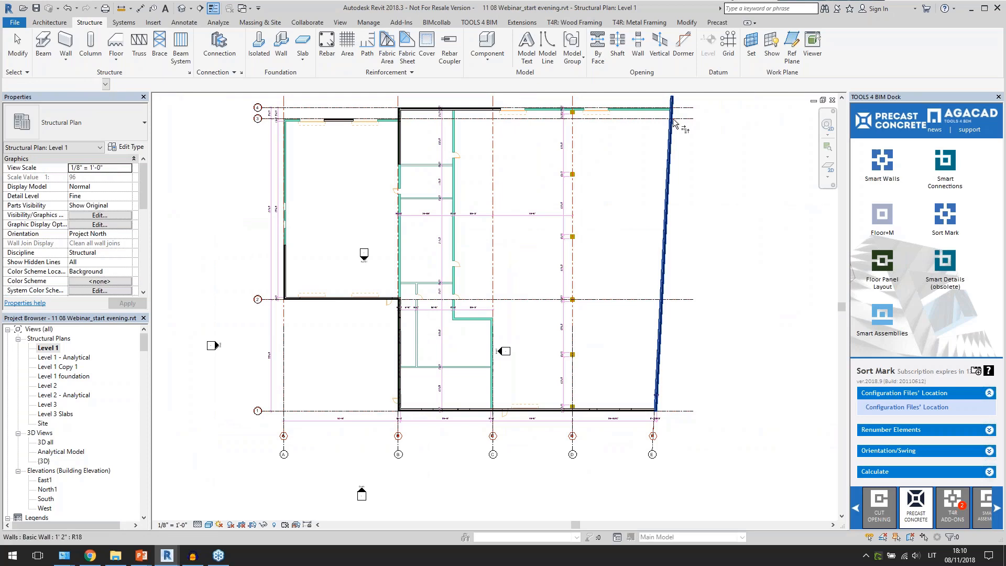
{"action": "left_click", "coordinate": [538, 108]}
{"action": "scroll", "coordinate": [434, 141], "scroll_direction": "up", "scroll_amount": 6}
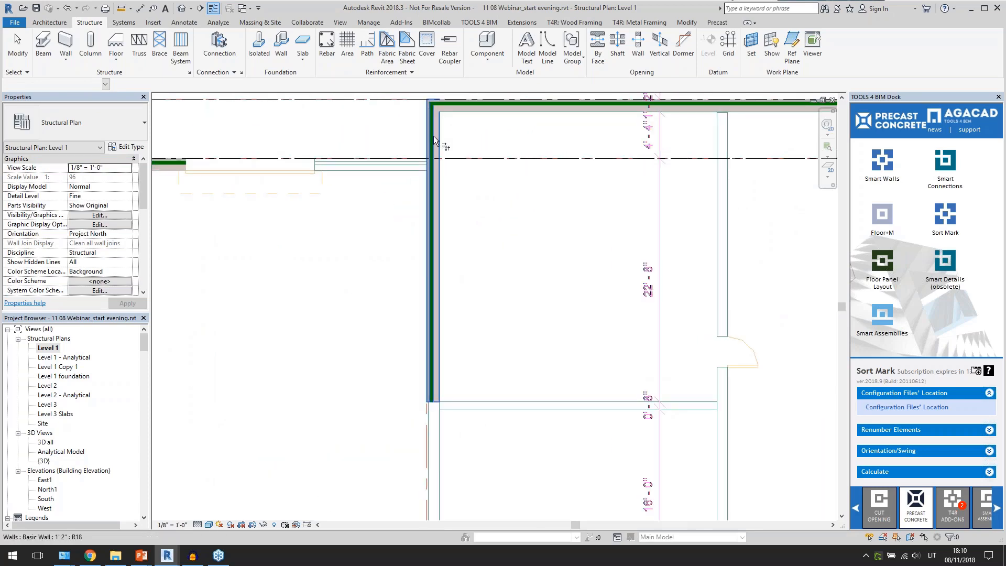
{"action": "left_click", "coordinate": [434, 140]}
{"action": "left_click", "coordinate": [184, 160]}
{"action": "scroll", "coordinate": [333, 224], "scroll_direction": "down", "scroll_amount": 4}
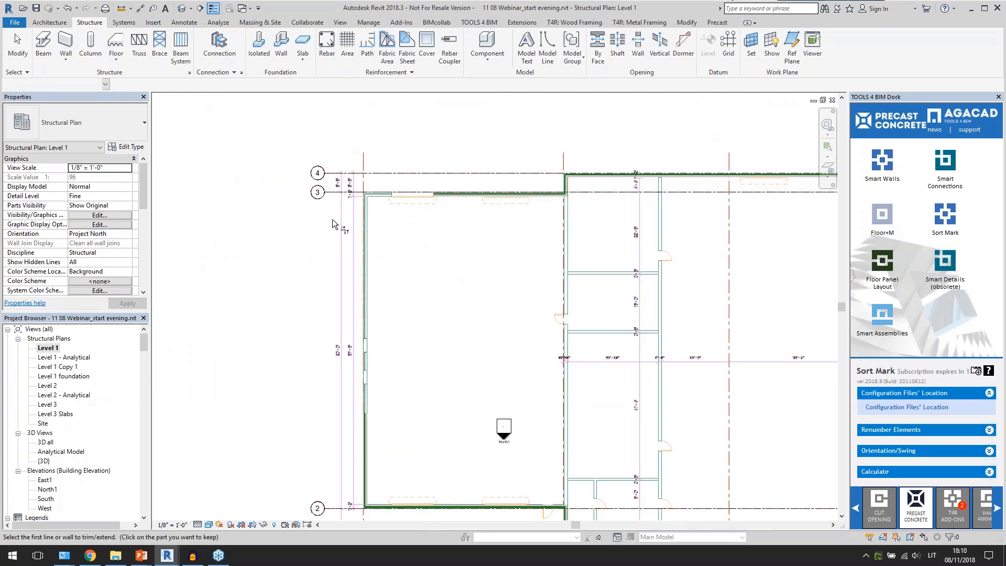
Step: Extend the grid 3 wall and the west wall to a corner at grid A to close the building outline
{"action": "scroll", "coordinate": [399, 207], "scroll_direction": "up", "scroll_amount": 3}
{"action": "left_click", "coordinate": [455, 193]}
{"action": "scroll", "coordinate": [455, 195], "scroll_direction": "down", "scroll_amount": 3}
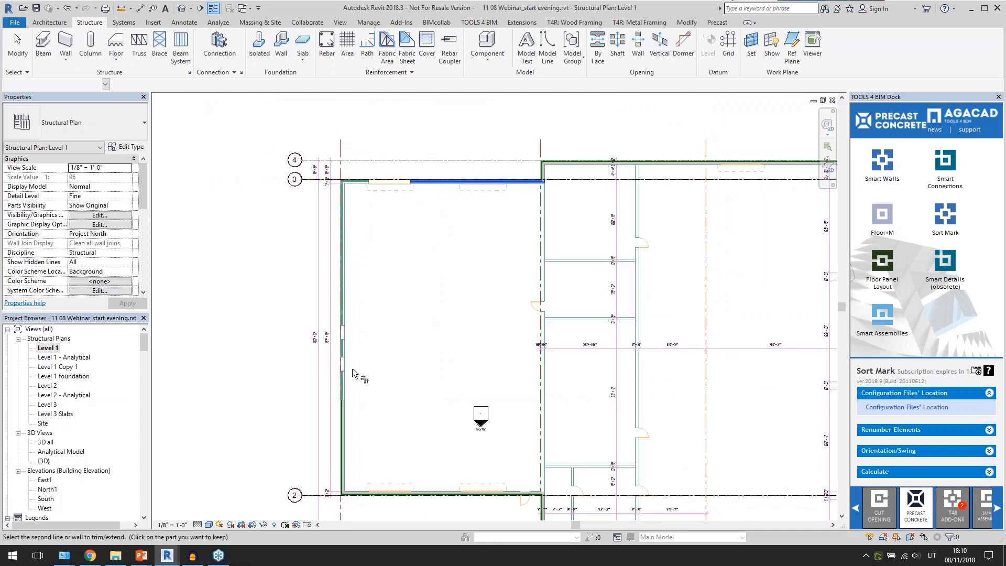
{"action": "left_click", "coordinate": [347, 399]}
{"action": "key", "text": "Escape"}
{"action": "key", "text": "Escape"}
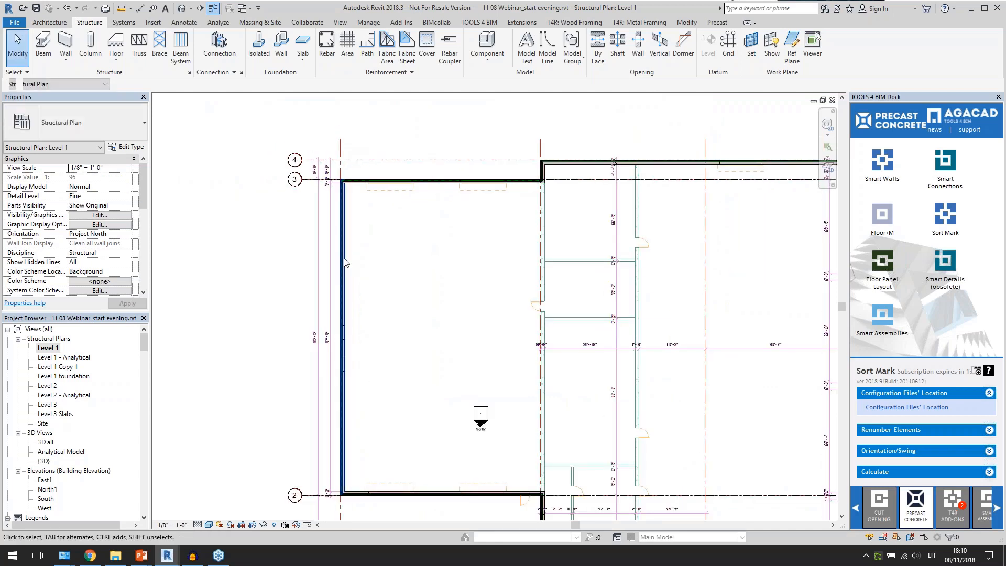
Step: Move the North and East elevation markers outside the building, beyond the grid 4 and grid E walls
{"action": "scroll", "coordinate": [414, 354], "scroll_direction": "down", "scroll_amount": 4}
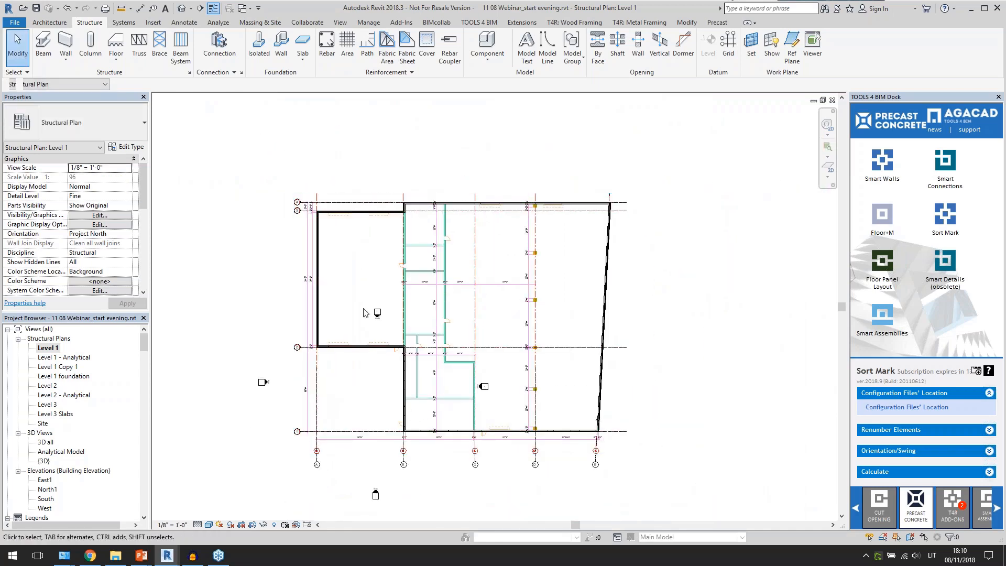
{"action": "mouse_move", "coordinate": [358, 297]}
{"action": "left_mouse_down"}
{"action": "mouse_move", "coordinate": [401, 340]}
{"action": "mouse_move", "coordinate": [386, 319]}
{"action": "mouse_move", "coordinate": [407, 153]}
{"action": "left_mouse_up"}
{"action": "key", "text": "Escape"}
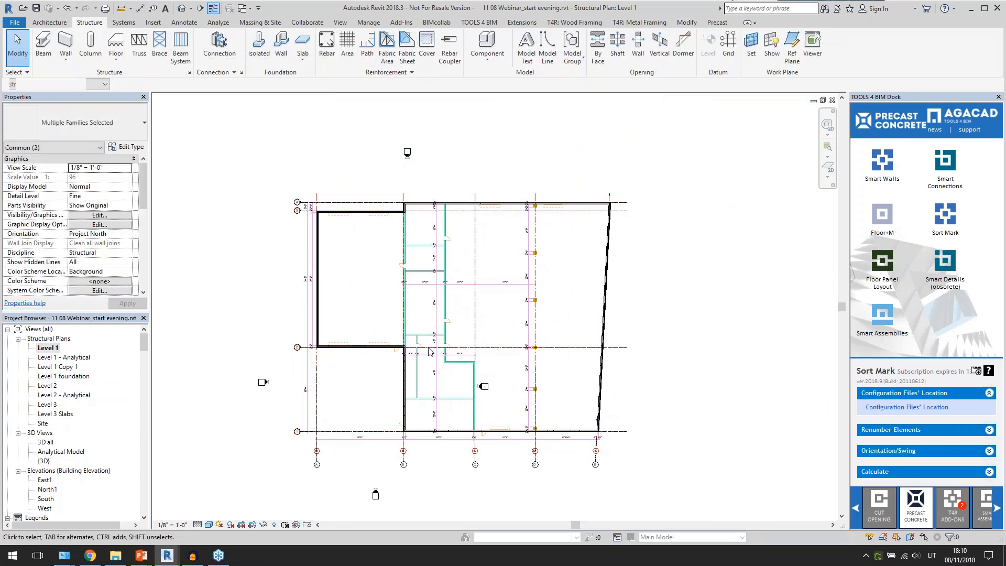
{"action": "left_click", "coordinate": [483, 387]}
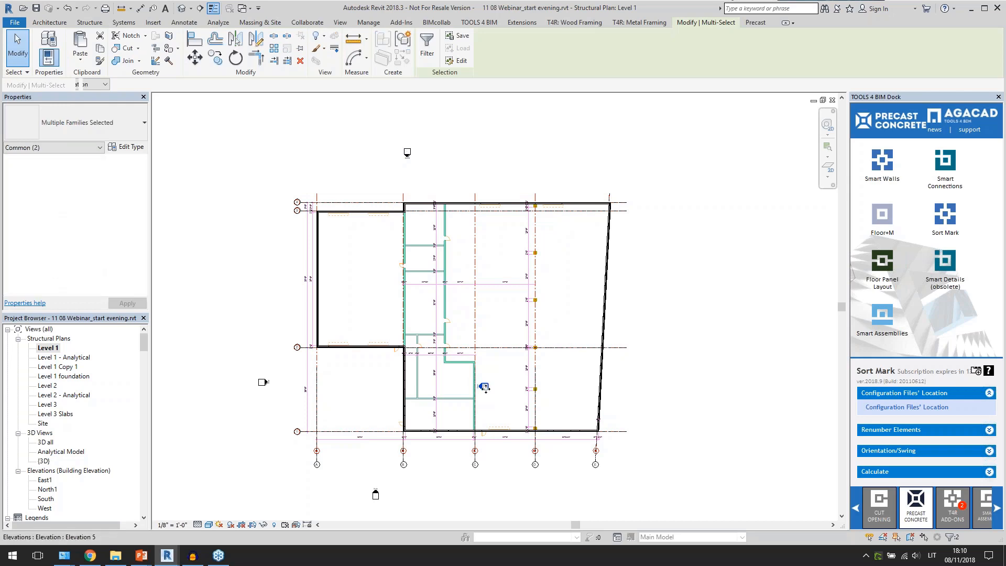
{"action": "left_click_drag", "start_coordinate": [698, 379], "coordinate": [715, 386]}
{"action": "key", "text": "Escape"}
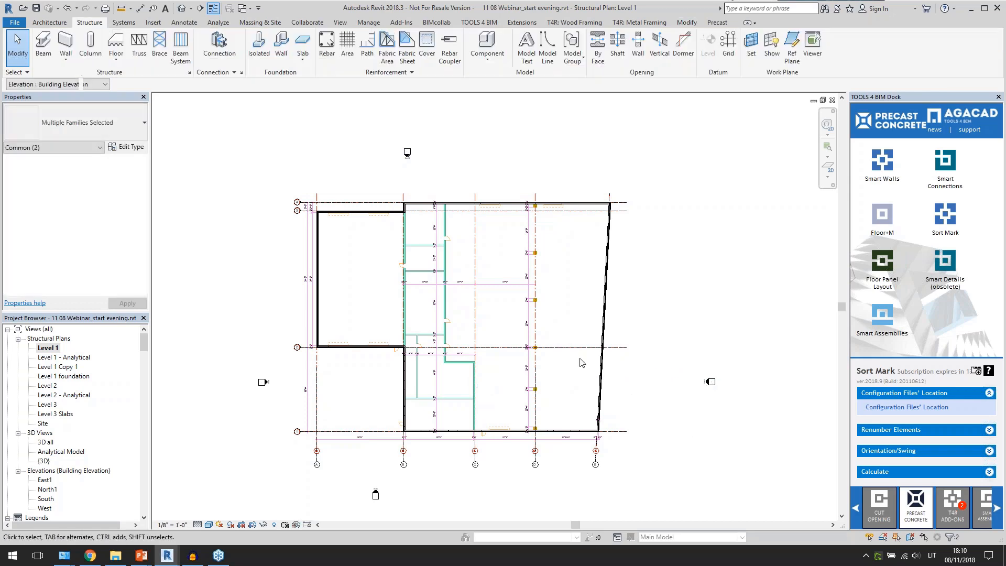
Step: Open the default {3D} view of the model
{"action": "scroll", "coordinate": [498, 377], "scroll_direction": "down", "scroll_amount": 3}
{"action": "scroll", "coordinate": [486, 443], "scroll_direction": "up", "scroll_amount": 2}
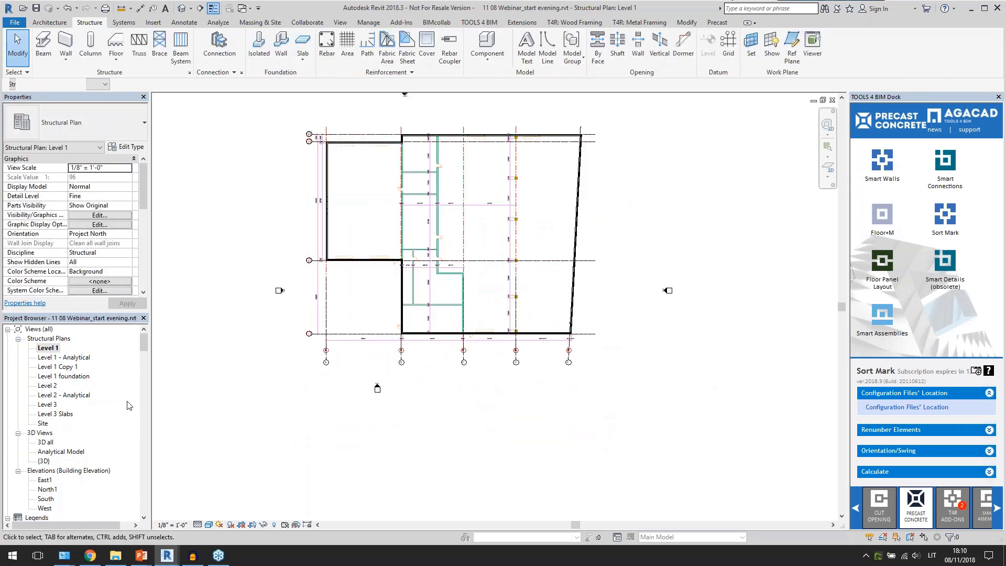
{"action": "double_click", "coordinate": [44, 462]}
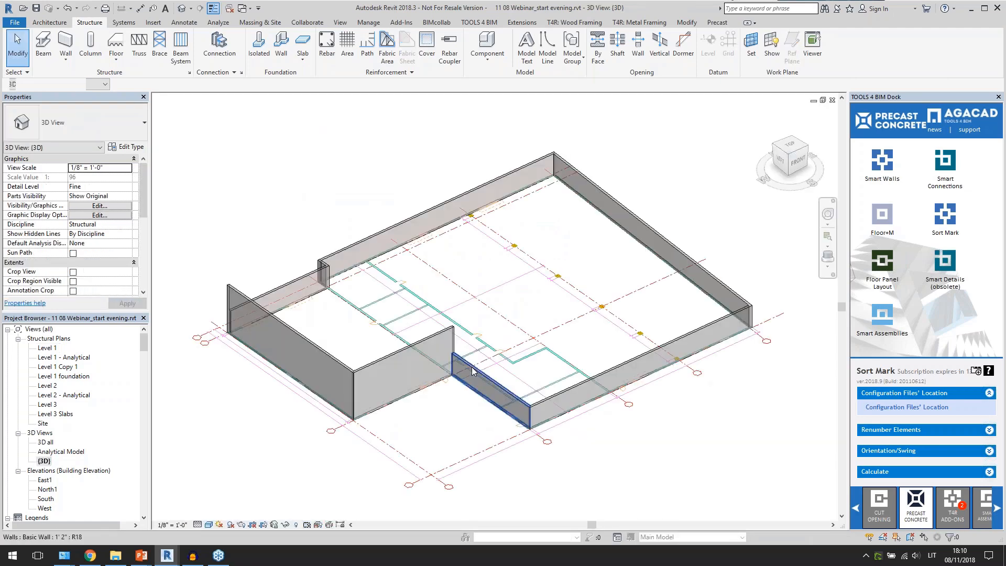
Step: Select the whole chain of exterior walls and set its top constraint to Level 3 with a 3' 0" top offset
{"action": "left_click", "coordinate": [474, 422]}
{"action": "middle_click_drag", "start_coordinate": [473, 423], "coordinate": [511, 397], "text": "shift"}
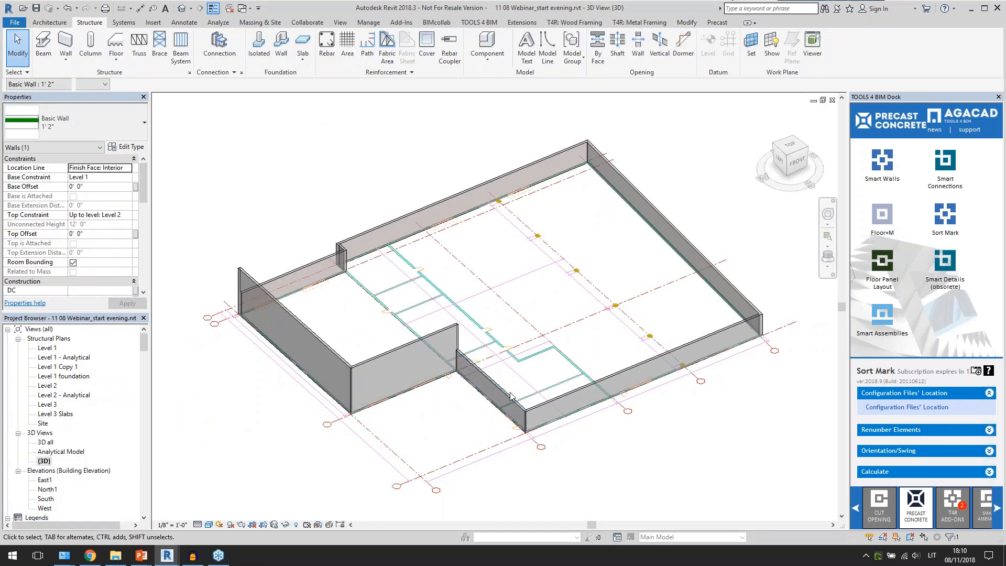
{"action": "key", "text": "Escape"}
{"action": "key", "text": "Tab"}
{"action": "left_click", "coordinate": [509, 401]}
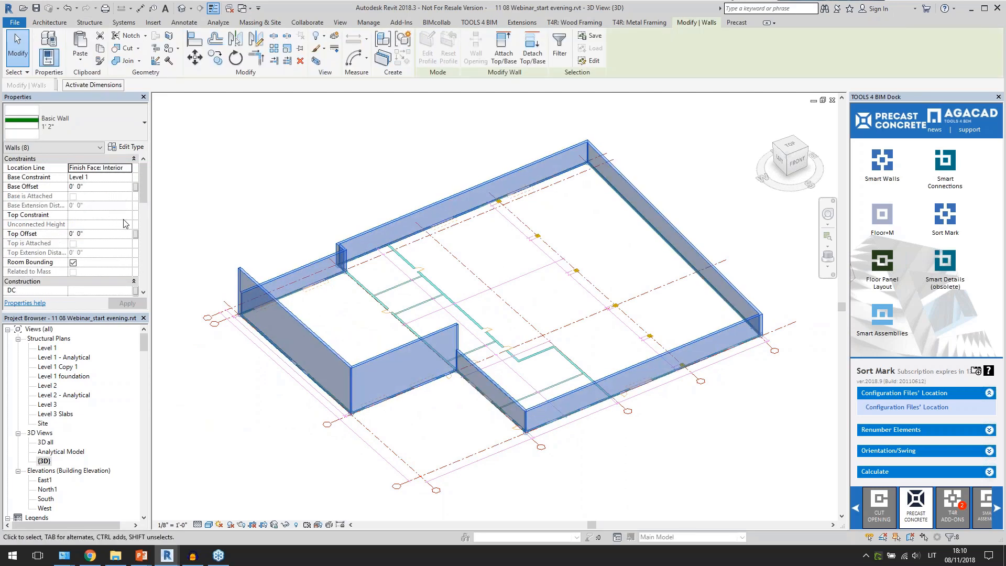
{"action": "left_click", "coordinate": [118, 215]}
{"action": "left_click", "coordinate": [127, 215]}
{"action": "left_click", "coordinate": [107, 248]}
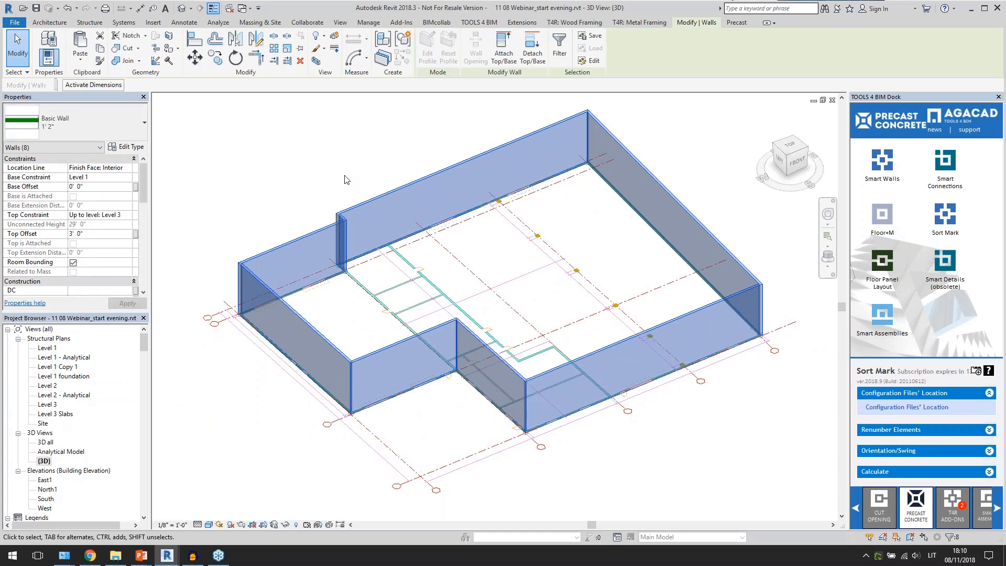
{"action": "left_click", "coordinate": [281, 188]}
{"action": "middle_click_drag", "start_coordinate": [313, 184], "coordinate": [335, 191], "text": "shift"}
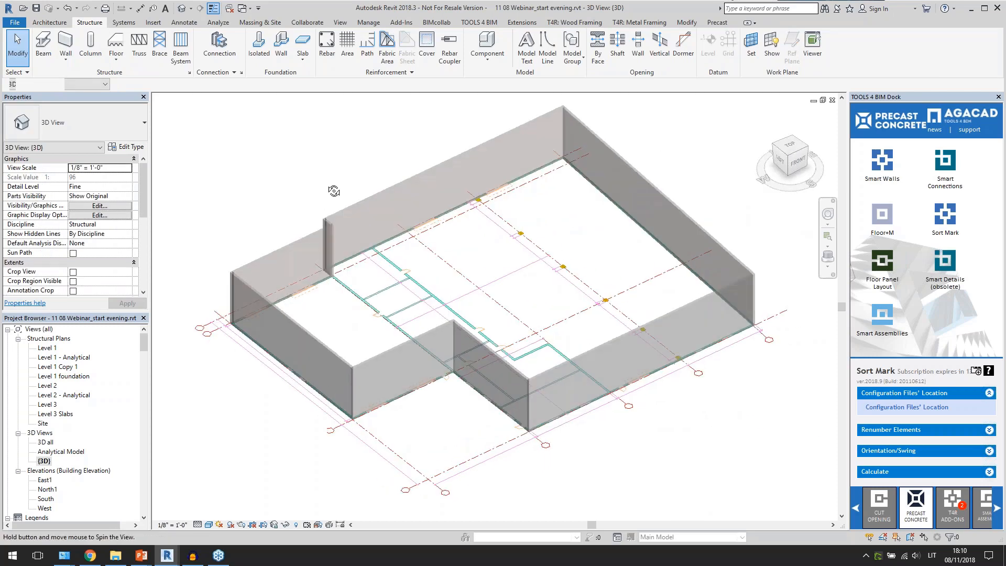
Step: Delete the imported CAD floor plan ARch - Floor Plan - Level 1 Copy 1.dwg from the model
{"action": "middle_click_drag", "start_coordinate": [496, 259], "coordinate": [469, 257]}
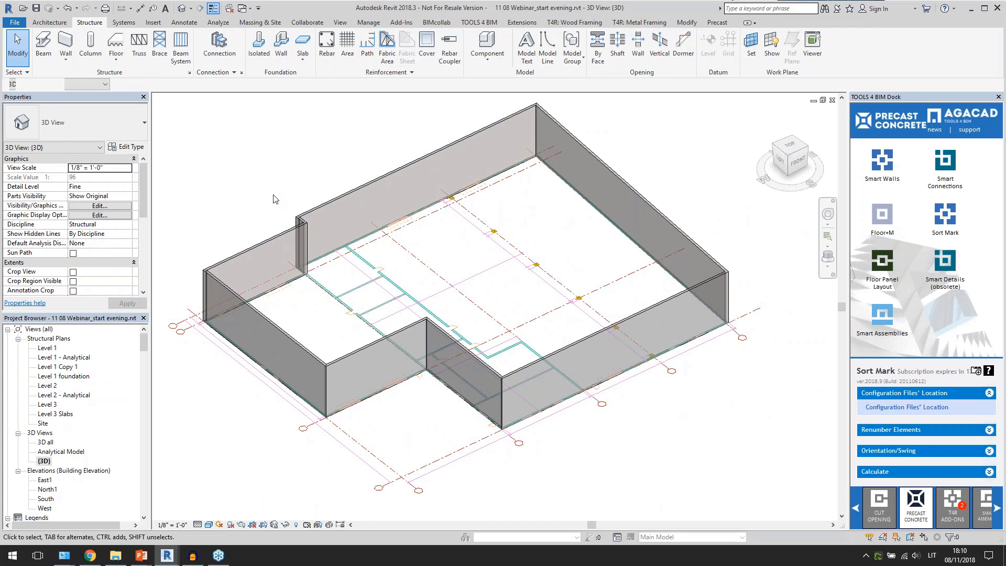
{"action": "middle_click_drag", "start_coordinate": [291, 187], "coordinate": [298, 213]}
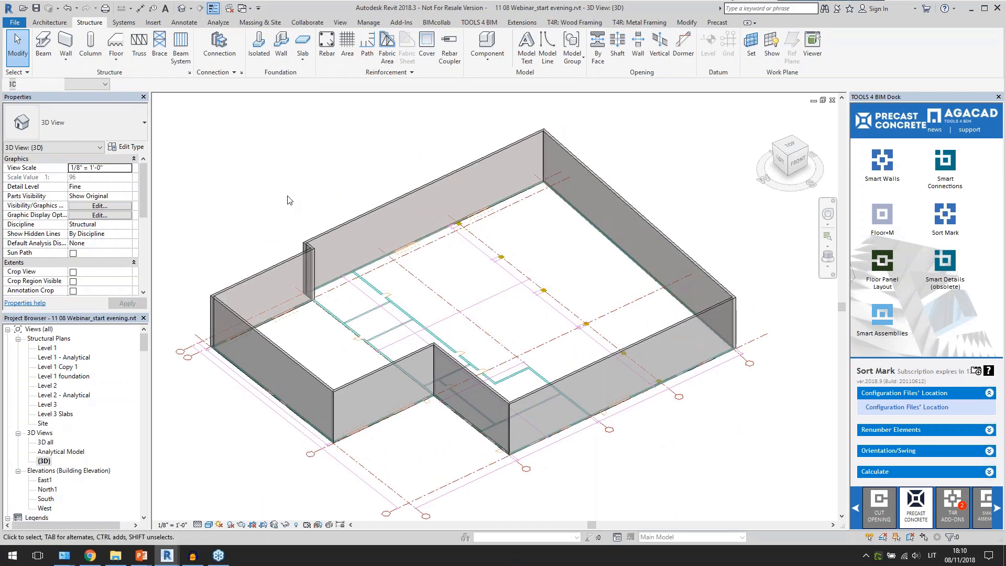
{"action": "left_click", "coordinate": [419, 283]}
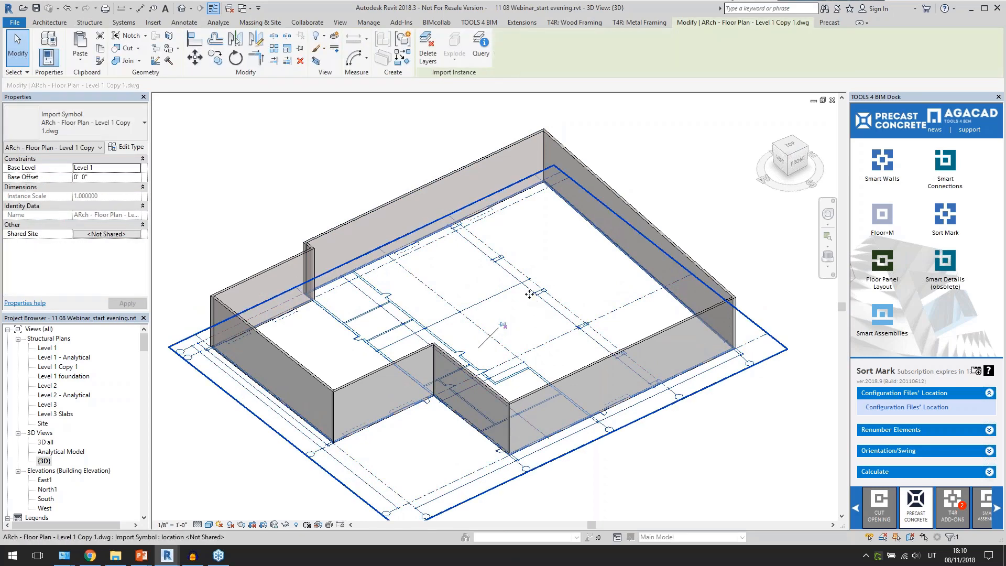
{"action": "key", "text": "Delete"}
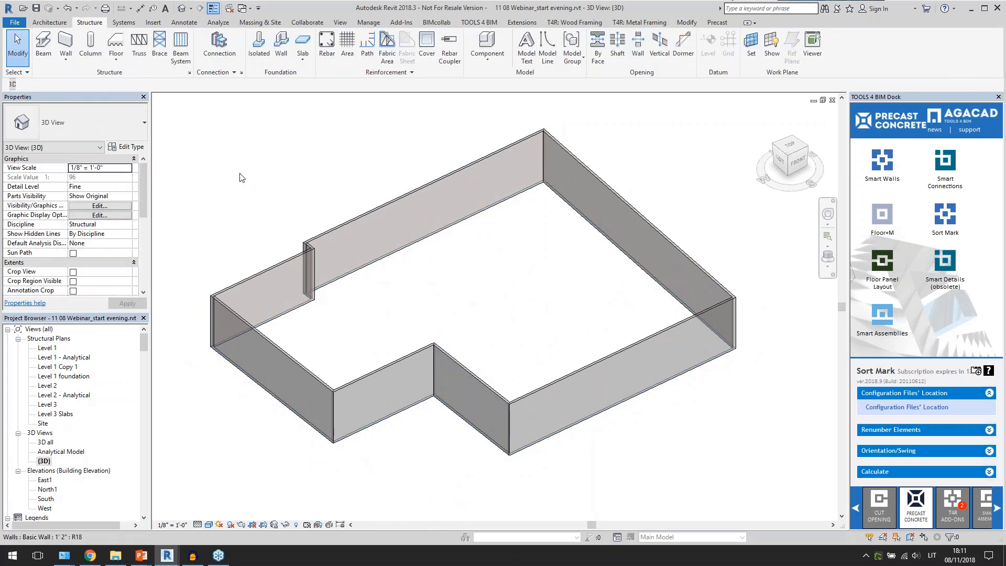
Step: Link the Revit model ARch.rvt with Auto - Origin to Origin positioning
{"action": "left_click", "coordinate": [153, 22]}
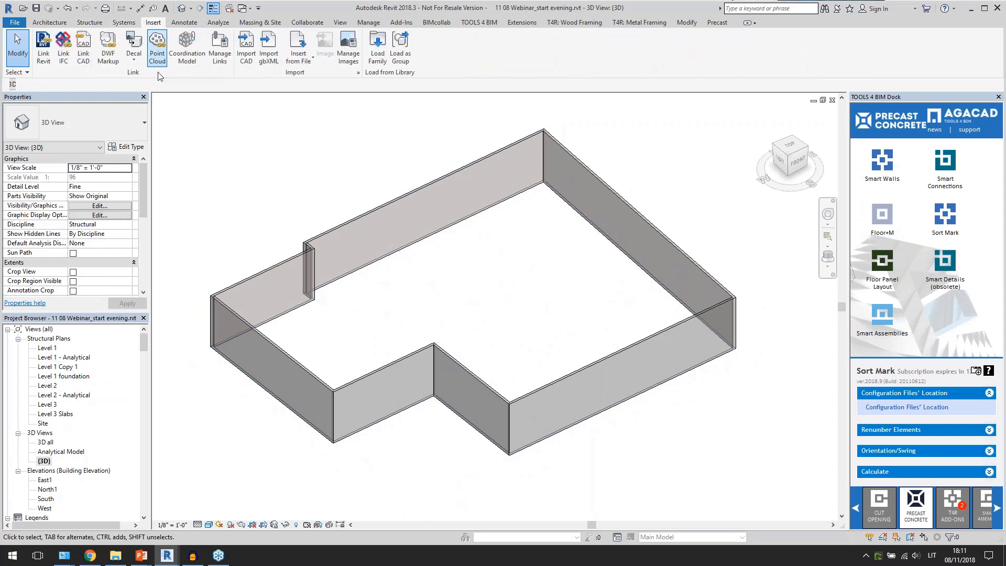
{"action": "left_click", "coordinate": [44, 47]}
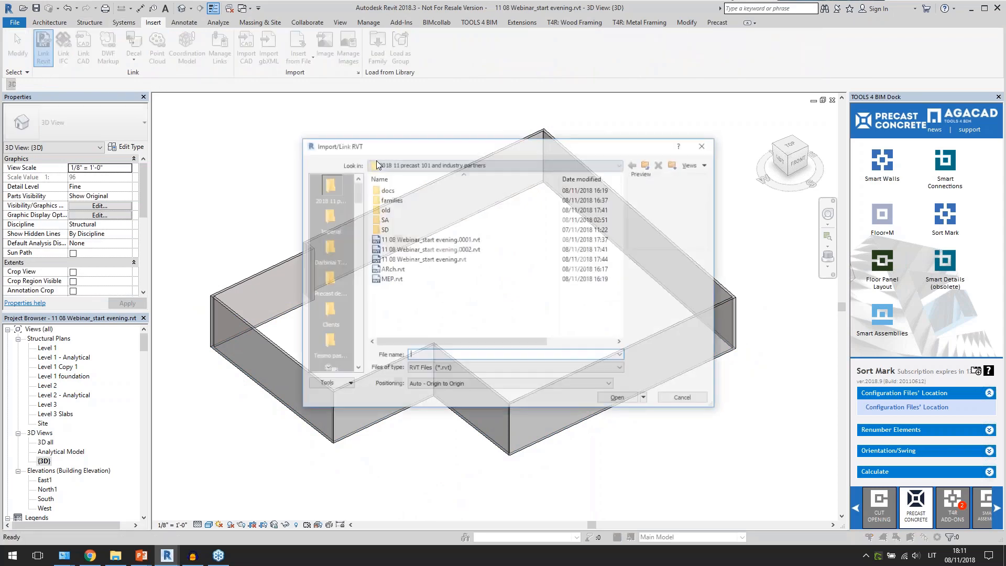
{"action": "left_click", "coordinate": [399, 271]}
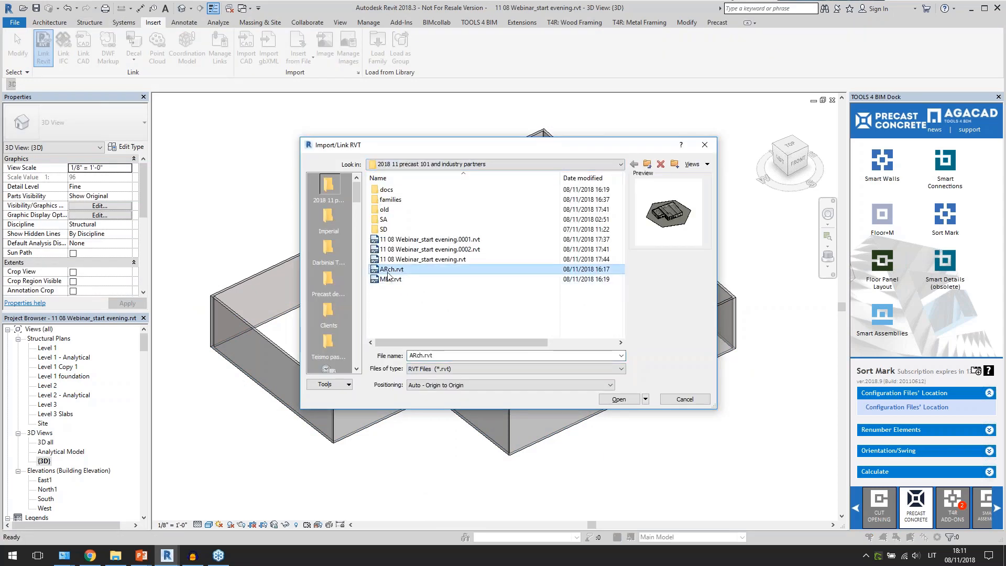
{"action": "left_click", "coordinate": [620, 400]}
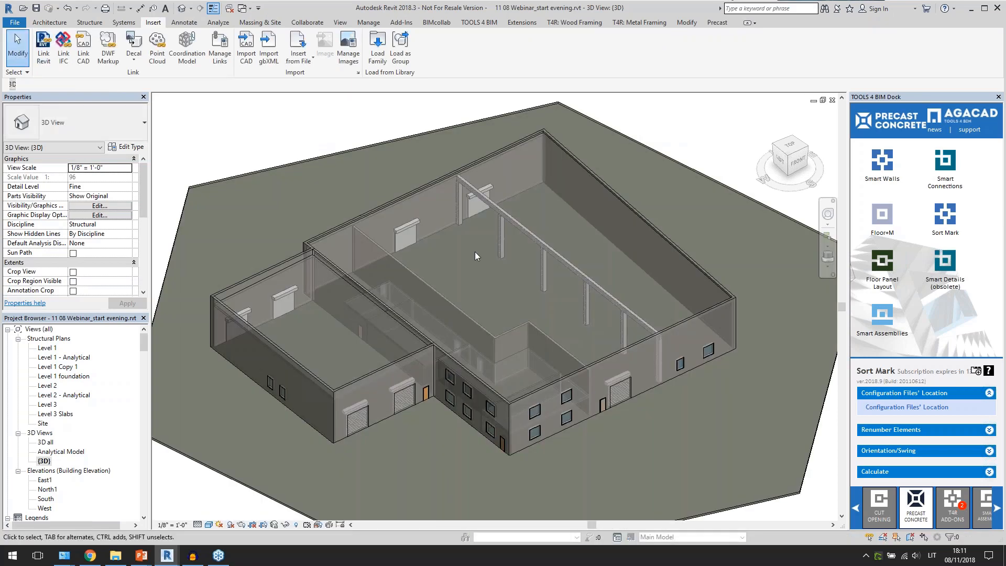
Step: Temporarily isolate the linked ARch.rvt model to examine its walls and openings, and reset the temporary isolation
{"action": "scroll", "coordinate": [474, 252], "scroll_direction": "down", "scroll_amount": 3}
{"action": "left_click", "coordinate": [389, 466]}
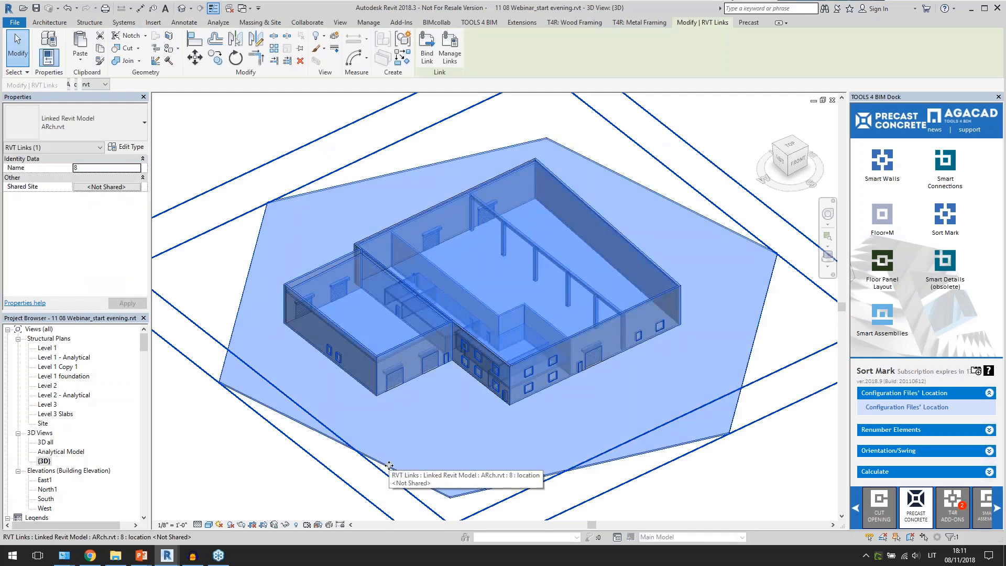
{"action": "key", "text": "h"}
{"action": "key", "text": "i"}
{"action": "left_click", "coordinate": [476, 452]}
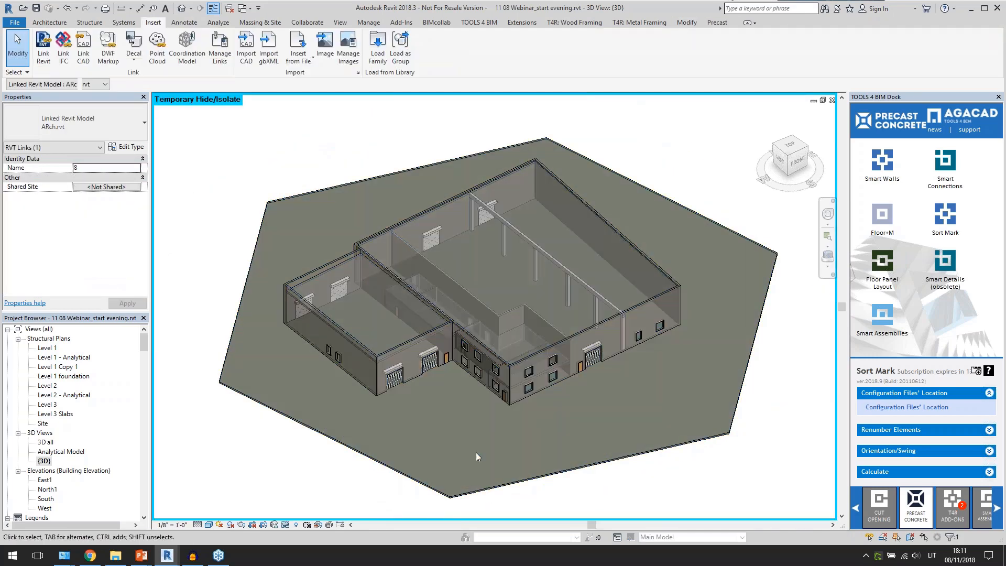
{"action": "mouse_move", "coordinate": [362, 475]}
{"action": "middle_mouse_down", "text": "shift"}
{"action": "mouse_move", "coordinate": [453, 388]}
{"action": "mouse_move", "coordinate": [357, 467]}
{"action": "middle_mouse_up", "text": "shift"}
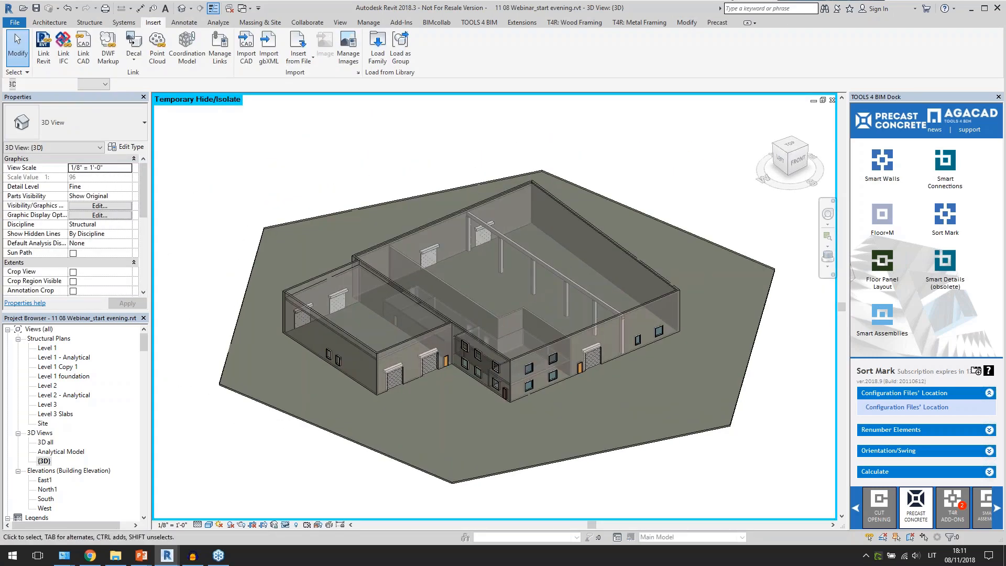
{"action": "scroll", "coordinate": [493, 345], "scroll_direction": "up", "scroll_amount": 3}
{"action": "middle_click_drag", "start_coordinate": [493, 347], "coordinate": [506, 383], "text": "shift"}
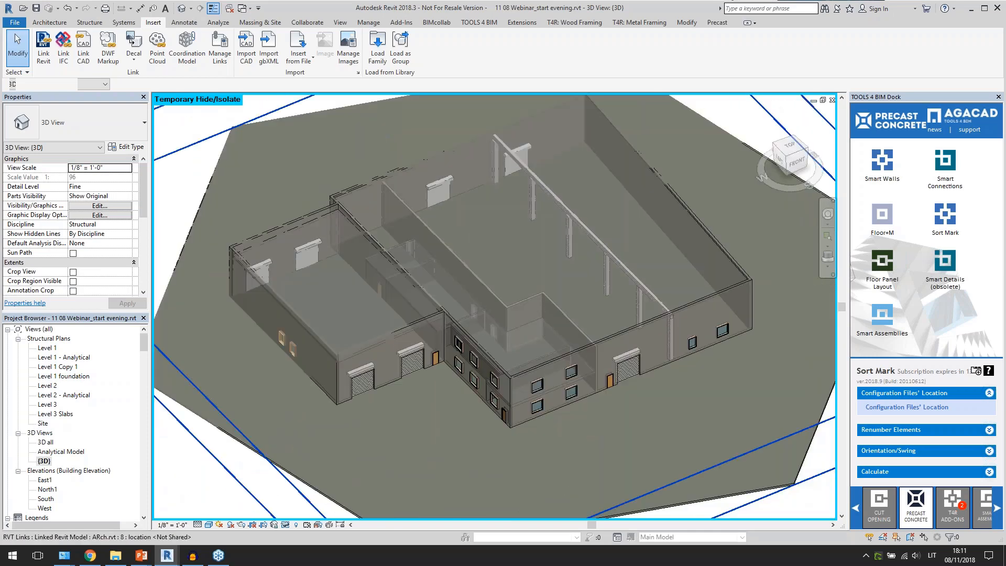
{"action": "scroll", "coordinate": [421, 413], "scroll_direction": "down", "scroll_amount": 3}
{"action": "left_click", "coordinate": [286, 524]}
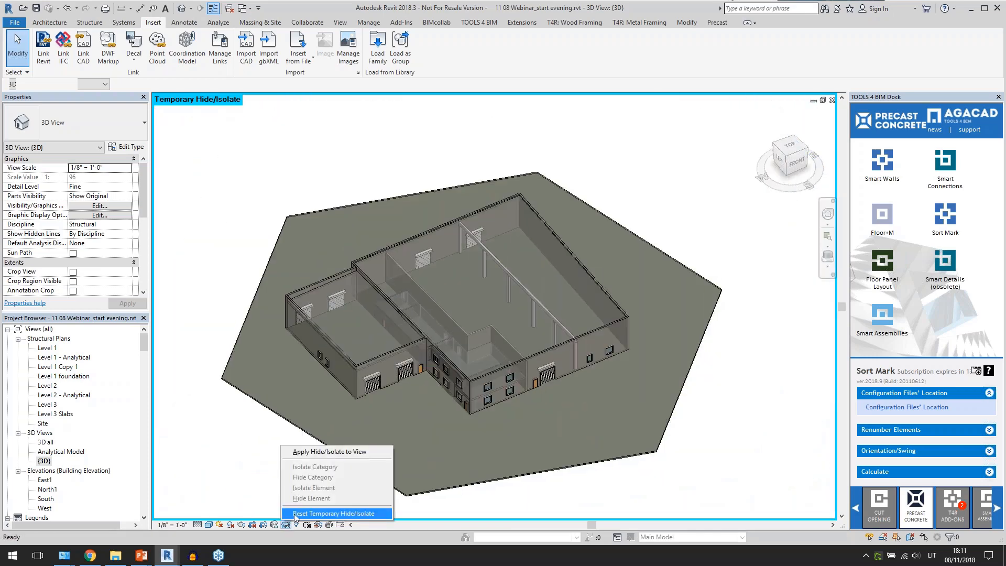
{"action": "left_click", "coordinate": [294, 513]}
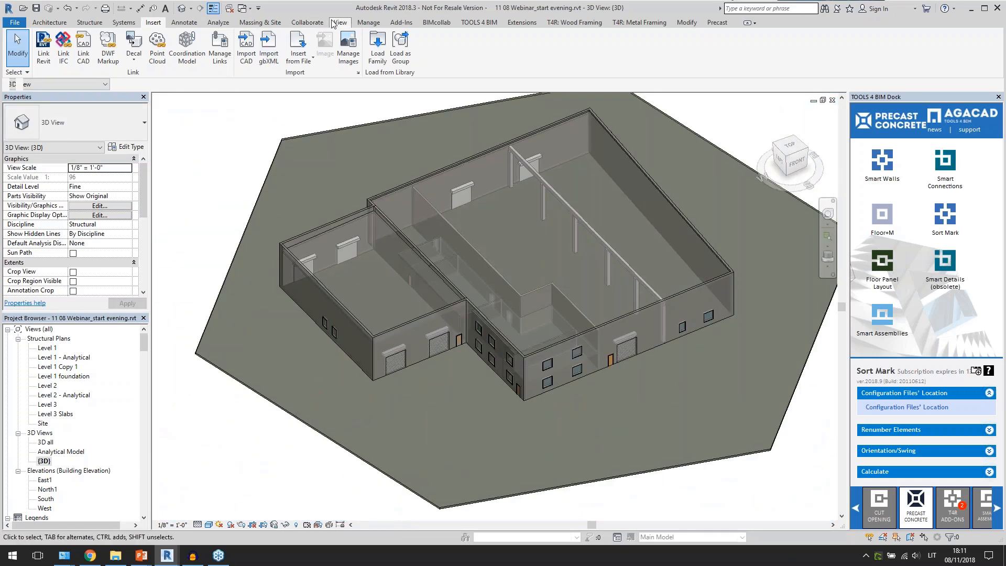
Step: Start a Copy/Monitor session on the linked ARch.rvt model
{"action": "left_click", "coordinate": [313, 23]}
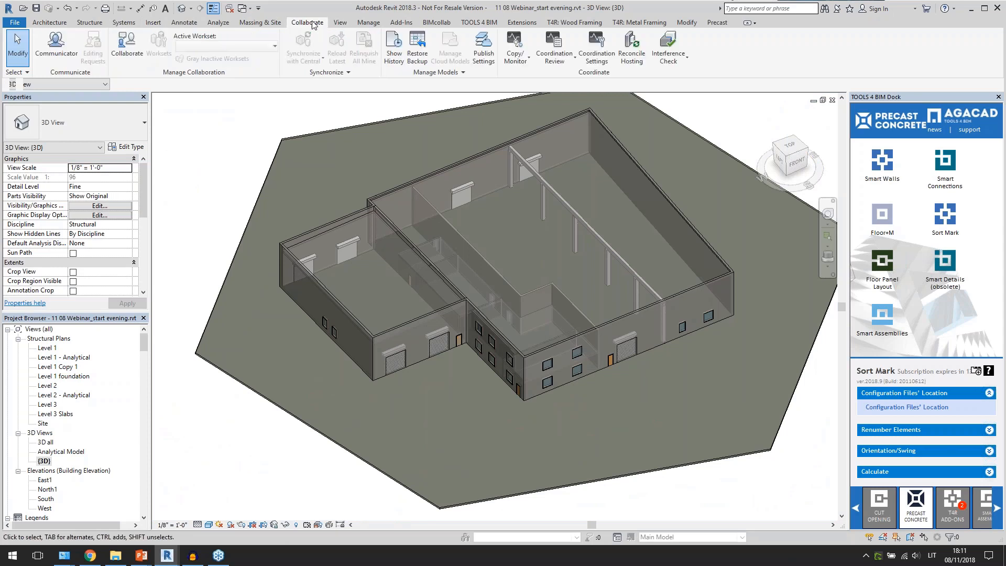
{"action": "left_click", "coordinate": [516, 58]}
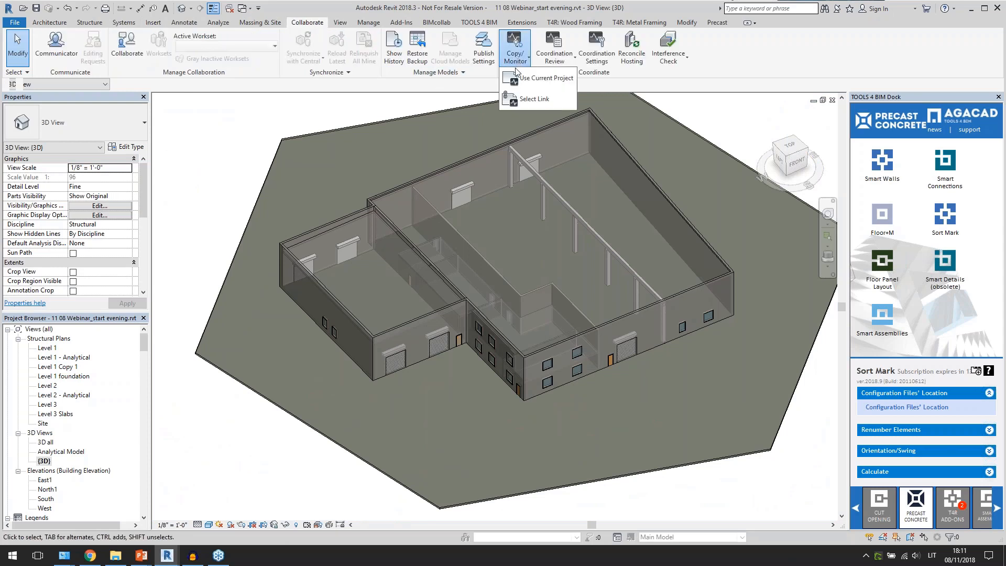
{"action": "left_click", "coordinate": [532, 99]}
{"action": "left_click", "coordinate": [407, 118]}
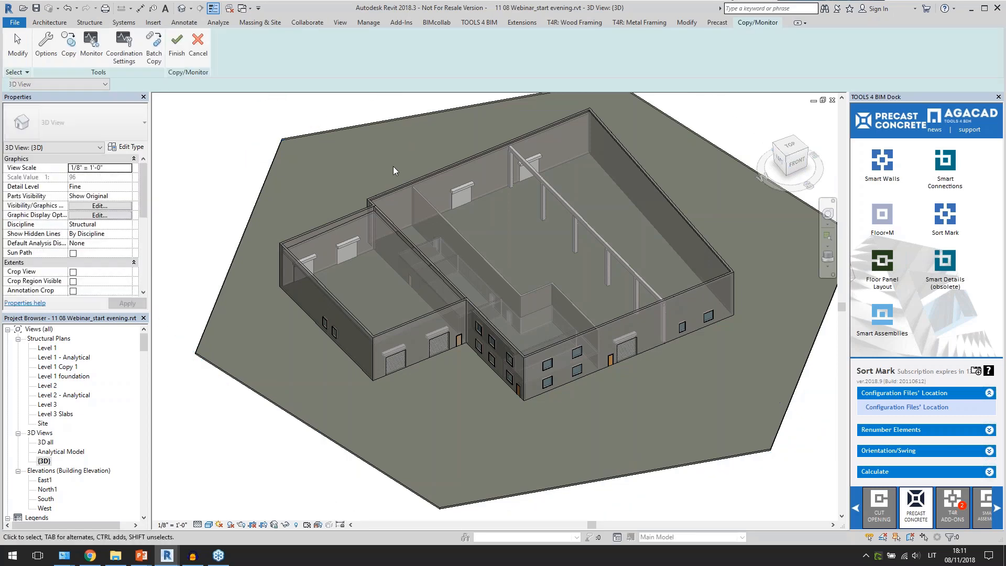
{"action": "left_click", "coordinate": [69, 48]}
{"action": "key", "text": "Escape"}
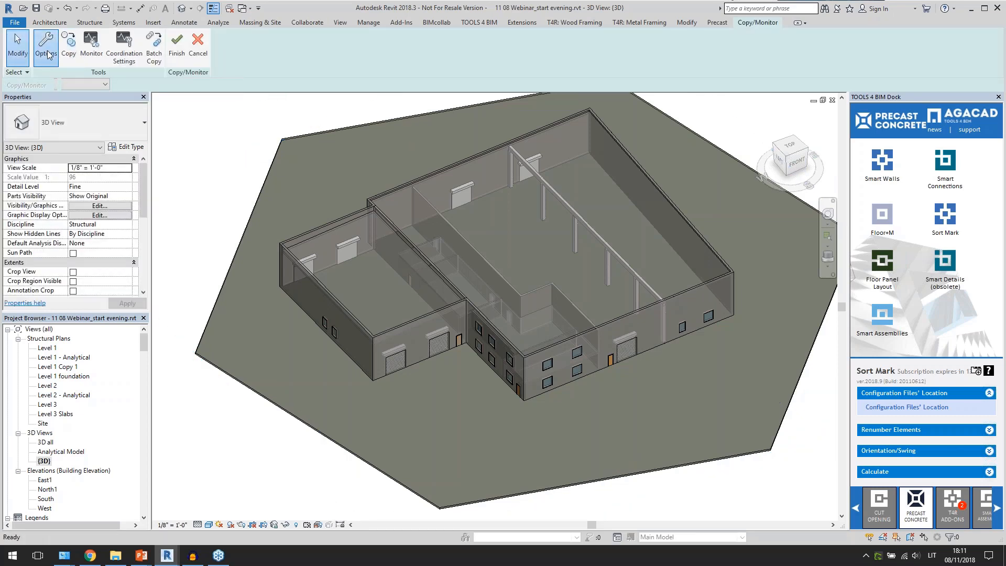
Step: Review the Copy/Monitor options for levels, grids, columns, walls and floors, including the new types available for Floor slab, and close them
{"action": "left_click", "coordinate": [47, 52]}
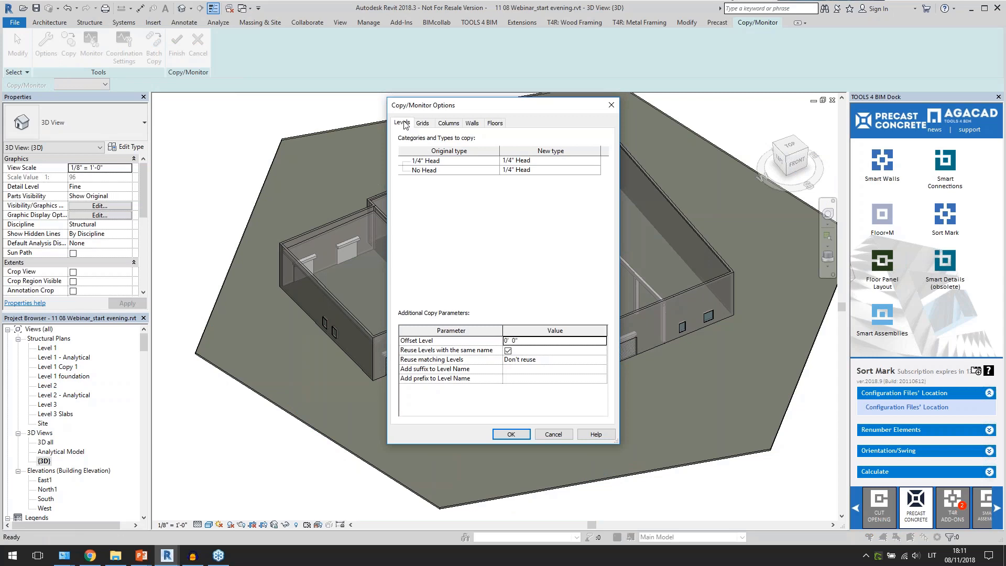
{"action": "left_click", "coordinate": [423, 124]}
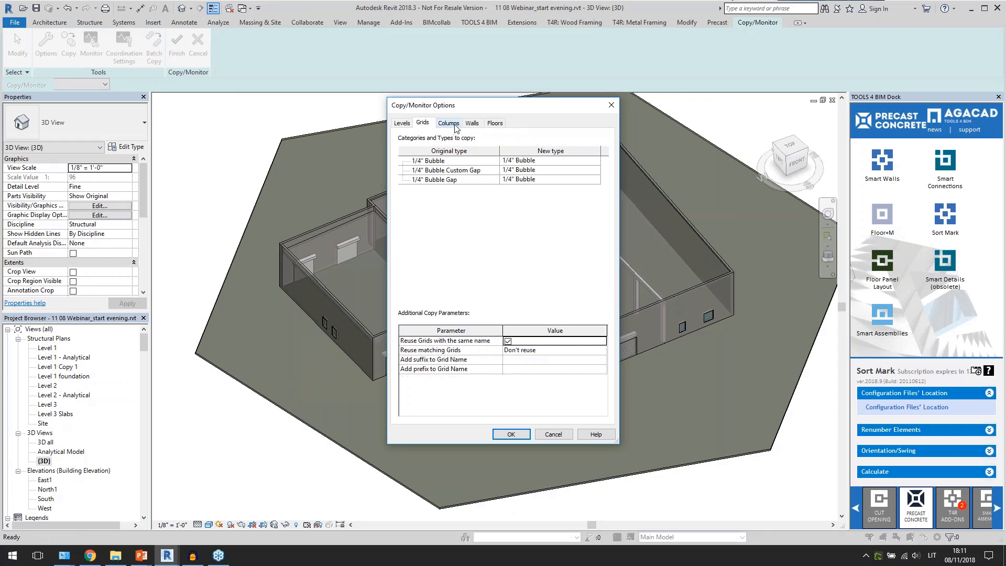
{"action": "left_click", "coordinate": [448, 123]}
{"action": "left_click", "coordinate": [472, 125]}
{"action": "left_click", "coordinate": [498, 124]}
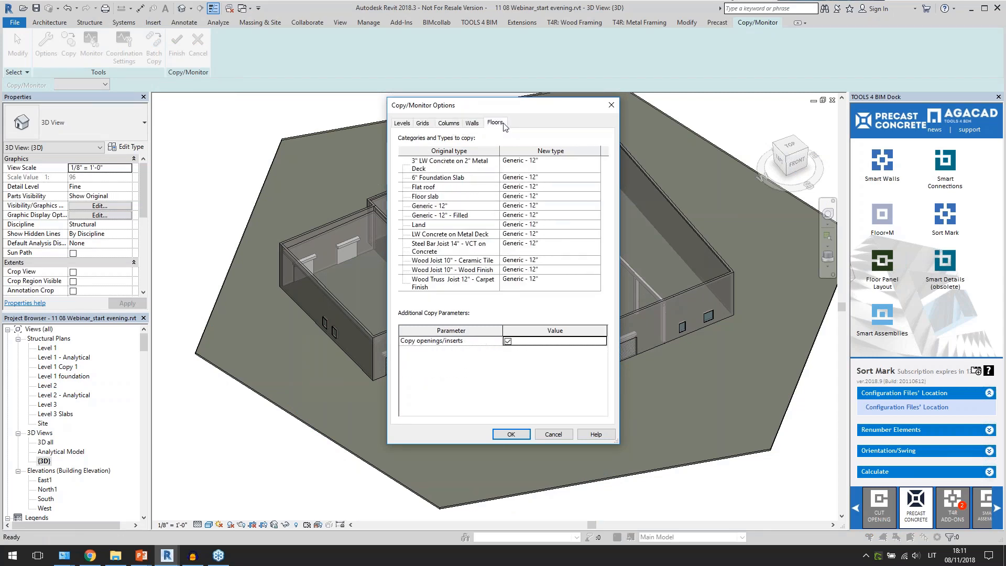
{"action": "left_click", "coordinate": [595, 198]}
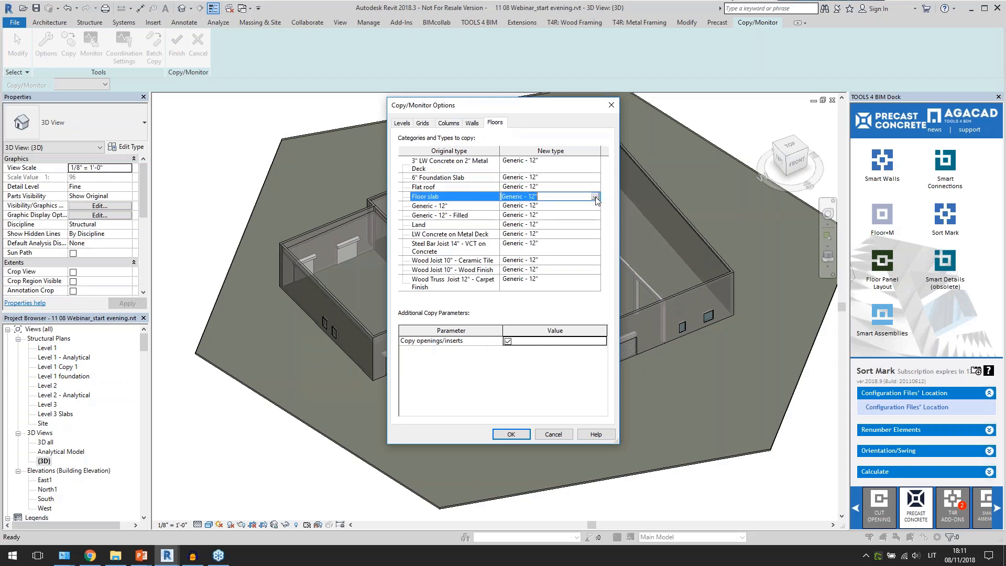
{"action": "left_click", "coordinate": [595, 197]}
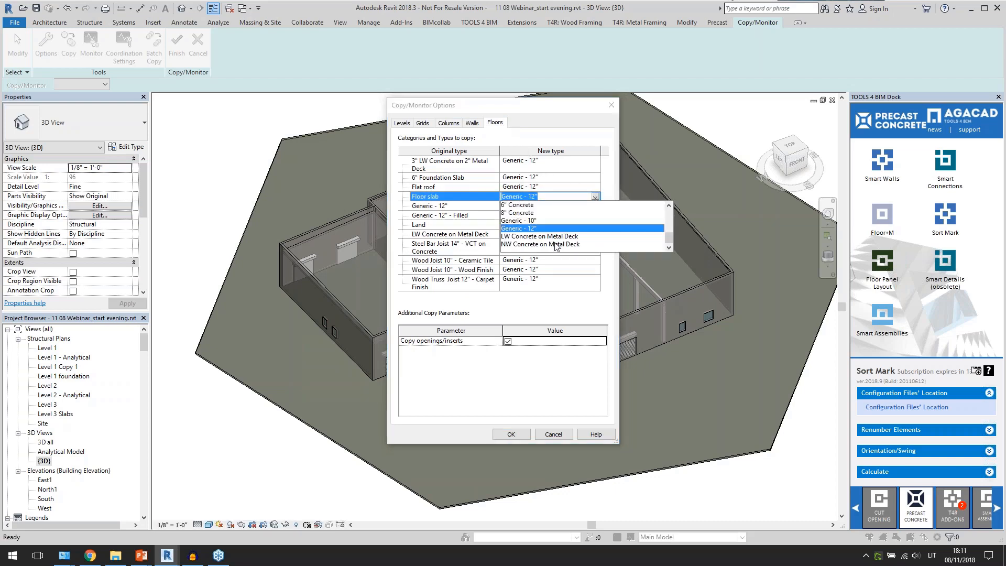
{"action": "left_click", "coordinate": [555, 140]}
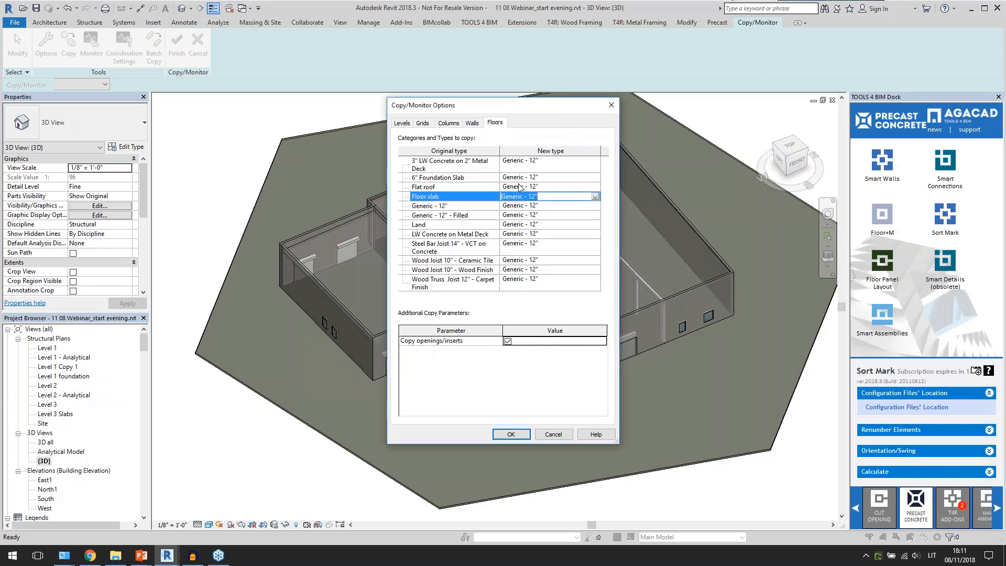
{"action": "left_click", "coordinate": [611, 107]}
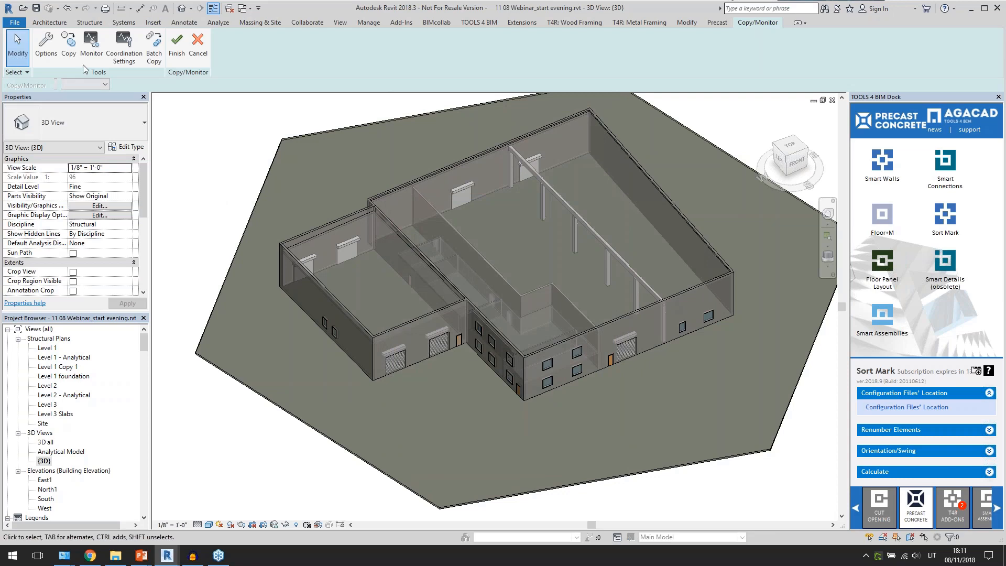
Step: Copy the roof slabs of the small wing and the main hall from the linked model with monitoring
{"action": "left_click", "coordinate": [69, 47]}
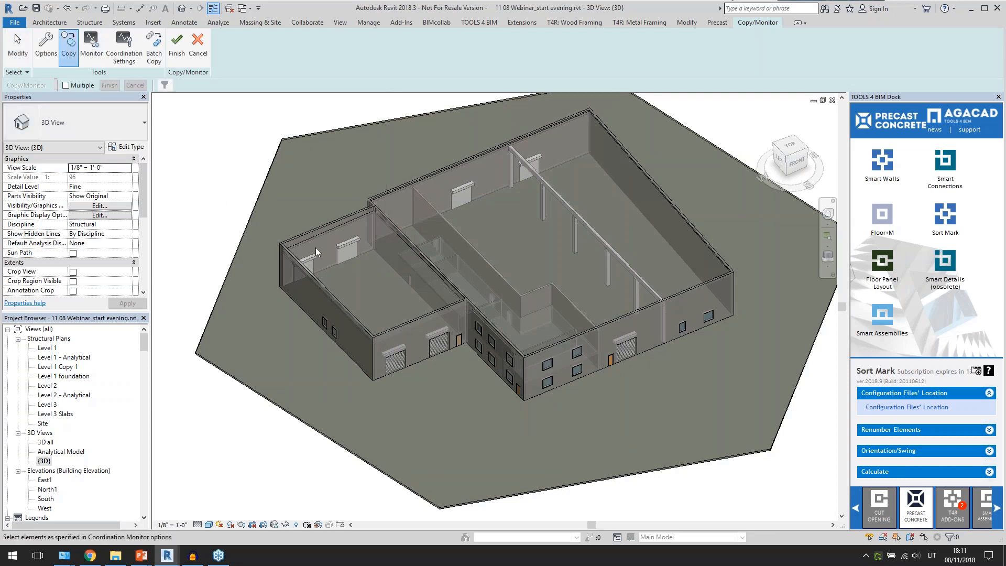
{"action": "scroll", "coordinate": [336, 253], "scroll_direction": "up", "scroll_amount": 2}
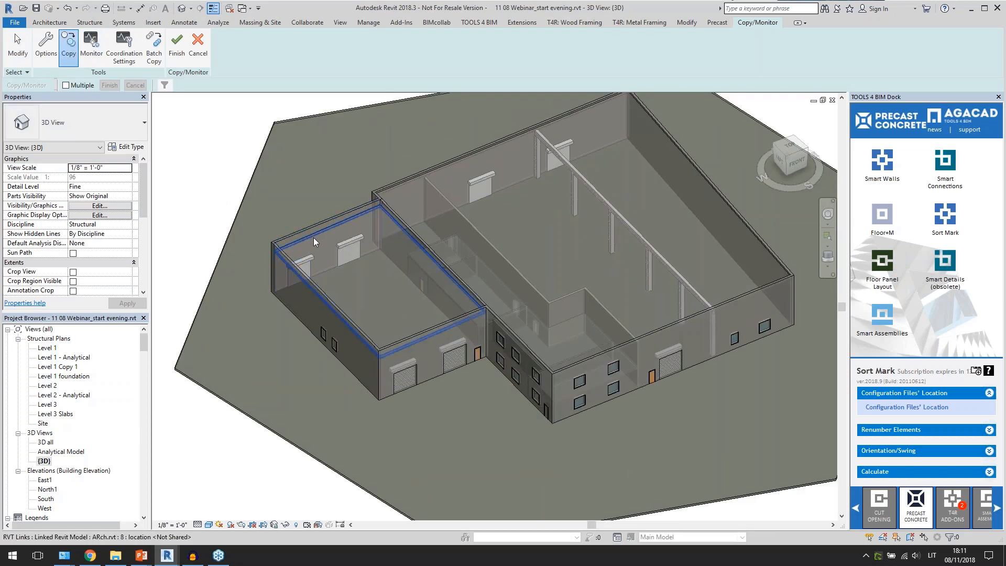
{"action": "left_click", "coordinate": [314, 241]}
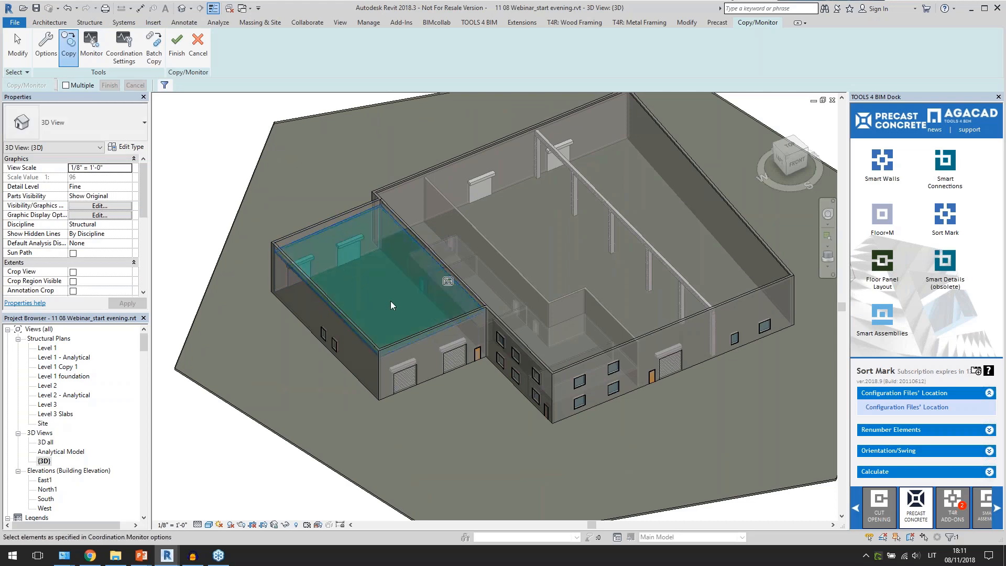
{"action": "left_click", "coordinate": [443, 168]}
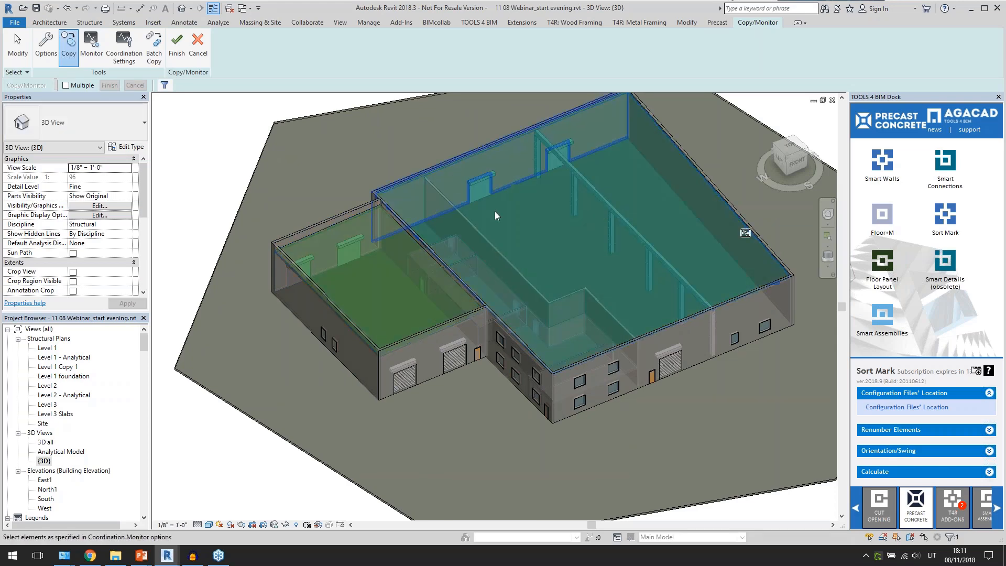
Step: Copy the inner walls around the front corner block and its intermediate floor slab from the linked model with monitoring
{"action": "scroll", "coordinate": [494, 212], "scroll_direction": "up", "scroll_amount": 2}
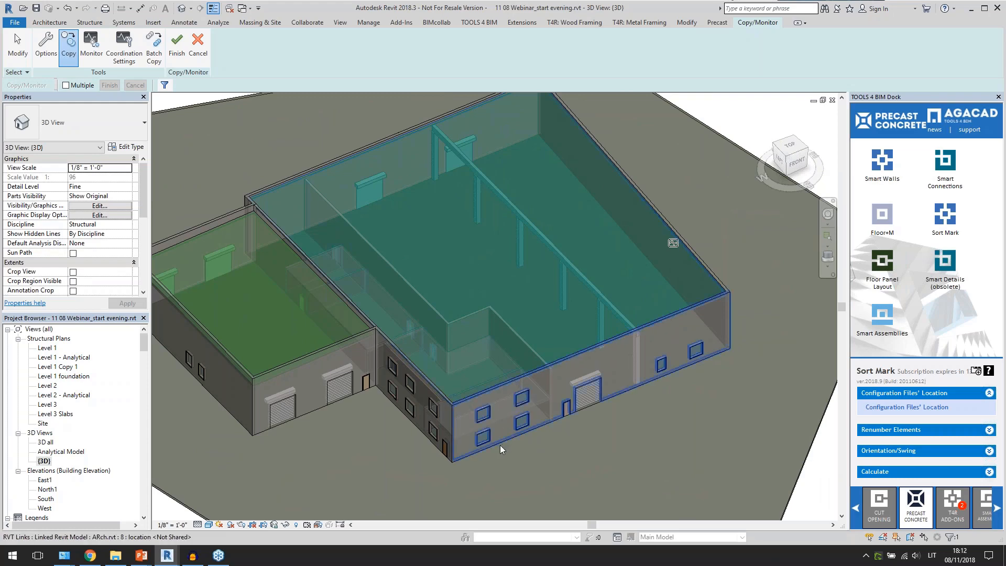
{"action": "scroll", "coordinate": [464, 348], "scroll_direction": "up", "scroll_amount": 2}
{"action": "scroll", "coordinate": [463, 345], "scroll_direction": "up", "scroll_amount": 1}
{"action": "left_click", "coordinate": [452, 301]}
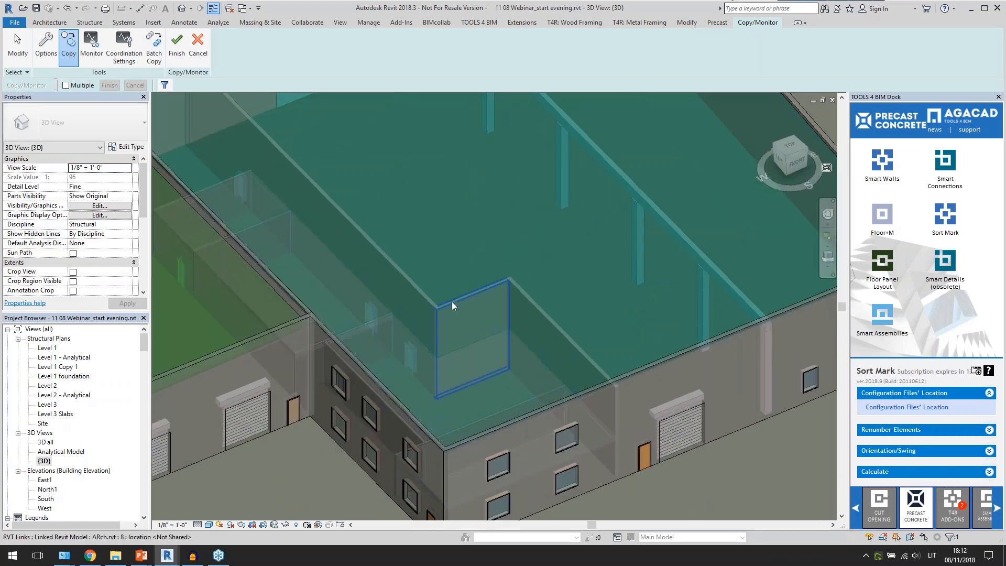
{"action": "left_click", "coordinate": [523, 295]}
{"action": "left_click", "coordinate": [362, 334]}
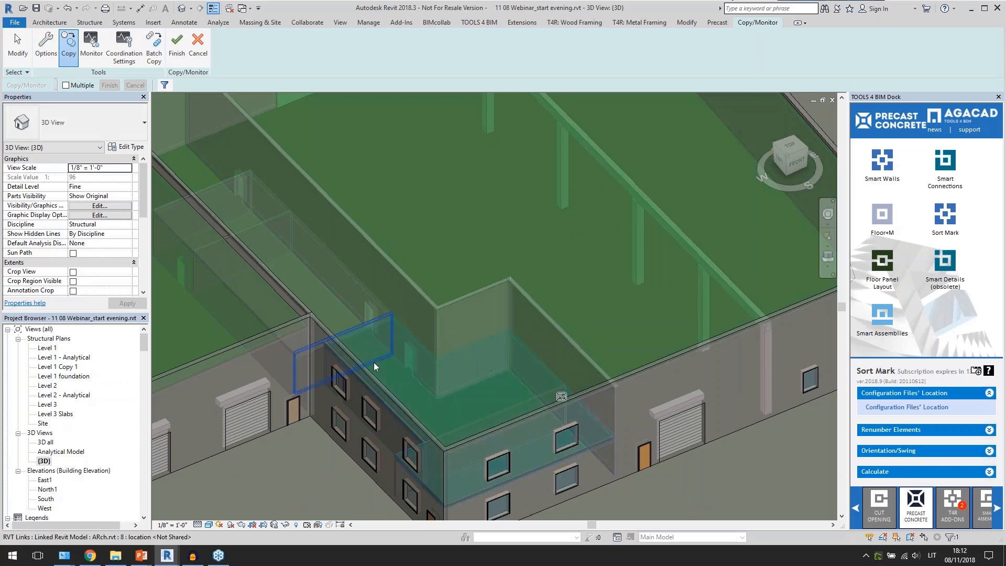
Step: Copy the intermediate floor slab beside the small wing, the adjoining cross partitions and the wall separating the wing from the hall
{"action": "left_click", "coordinate": [274, 243]}
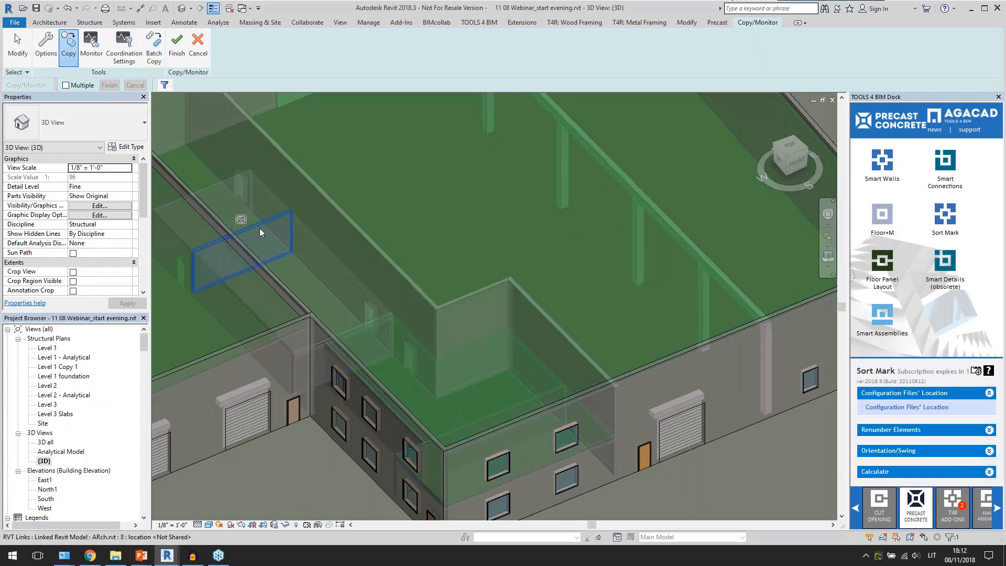
{"action": "left_click", "coordinate": [205, 191]}
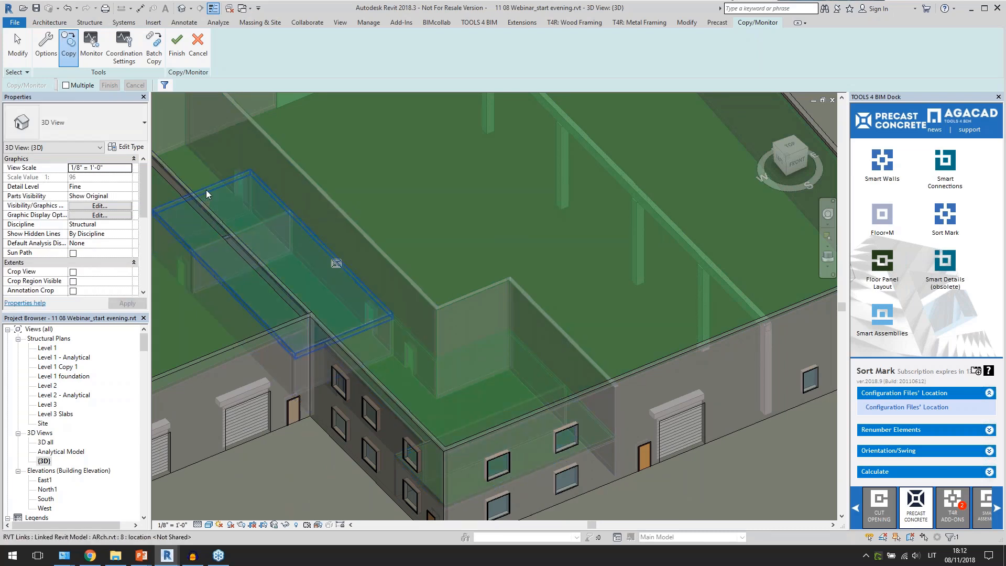
{"action": "left_click", "coordinate": [231, 222]}
{"action": "scroll", "coordinate": [295, 338], "scroll_direction": "down", "scroll_amount": 1}
{"action": "scroll", "coordinate": [295, 337], "scroll_direction": "down", "scroll_amount": 4}
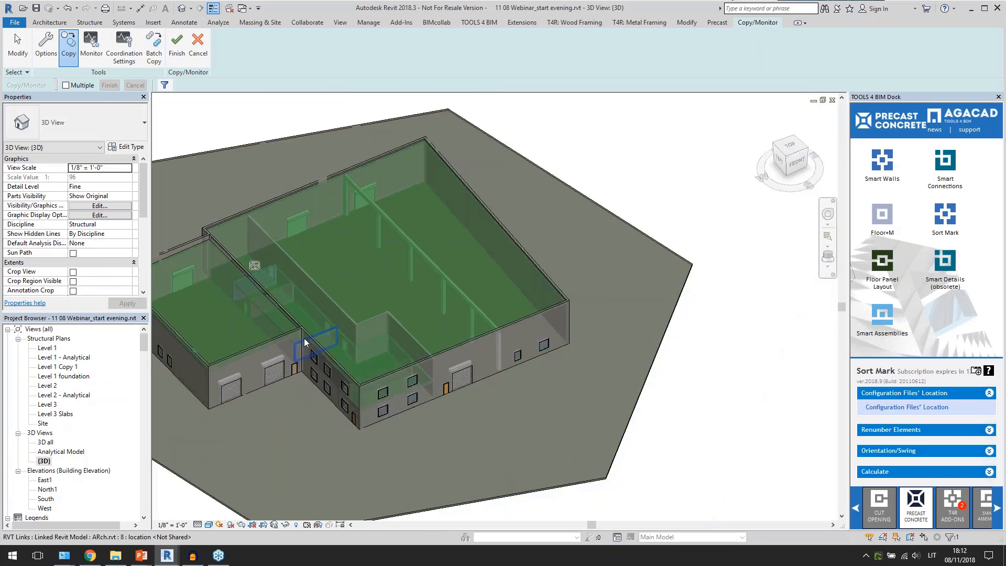
{"action": "left_click", "coordinate": [255, 322]}
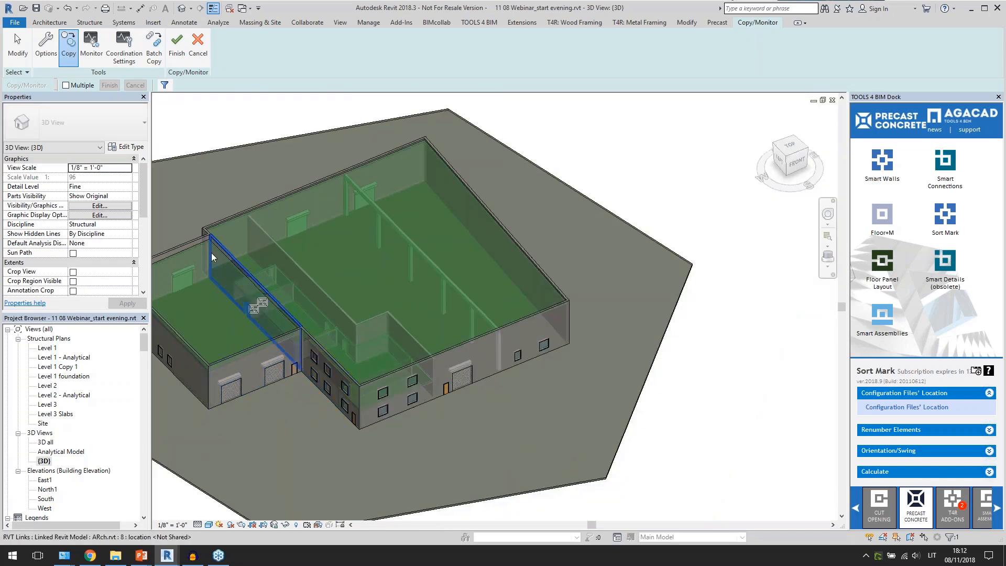
Step: Copy the row of structural columns running through the main hall and finish the Copy/Monitor session
{"action": "scroll", "coordinate": [212, 253], "scroll_direction": "up", "scroll_amount": 3}
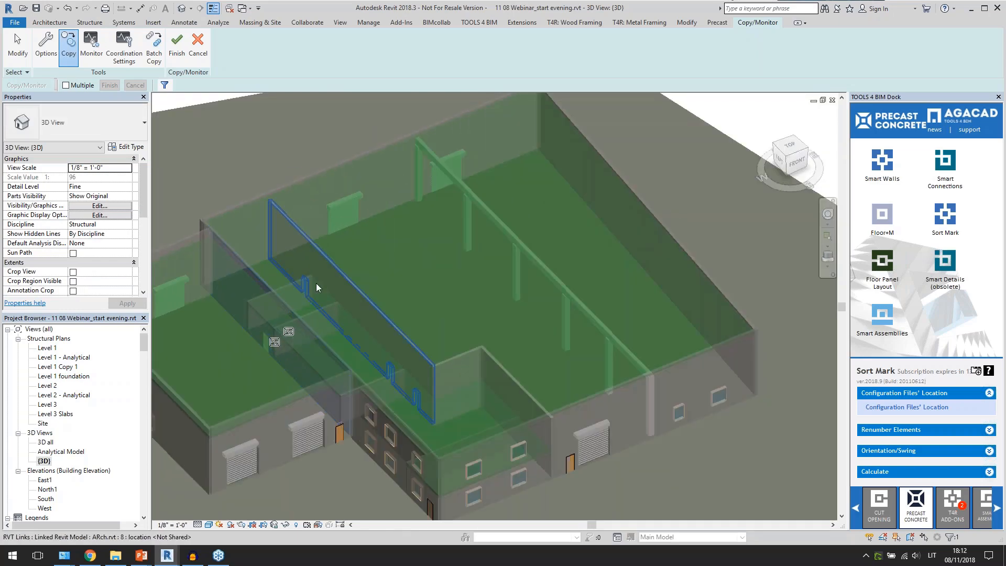
{"action": "left_click", "coordinate": [420, 189]}
{"action": "left_click", "coordinate": [512, 283]}
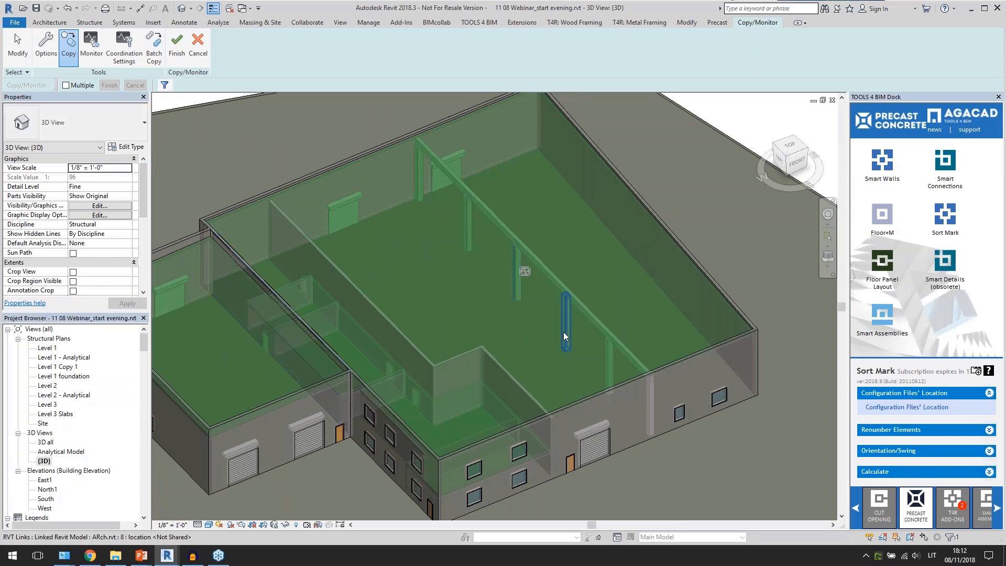
{"action": "left_click", "coordinate": [565, 332]}
{"action": "left_click", "coordinate": [610, 380]}
{"action": "left_click", "coordinate": [648, 422]}
{"action": "scroll", "coordinate": [630, 417], "scroll_direction": "down", "scroll_amount": 4}
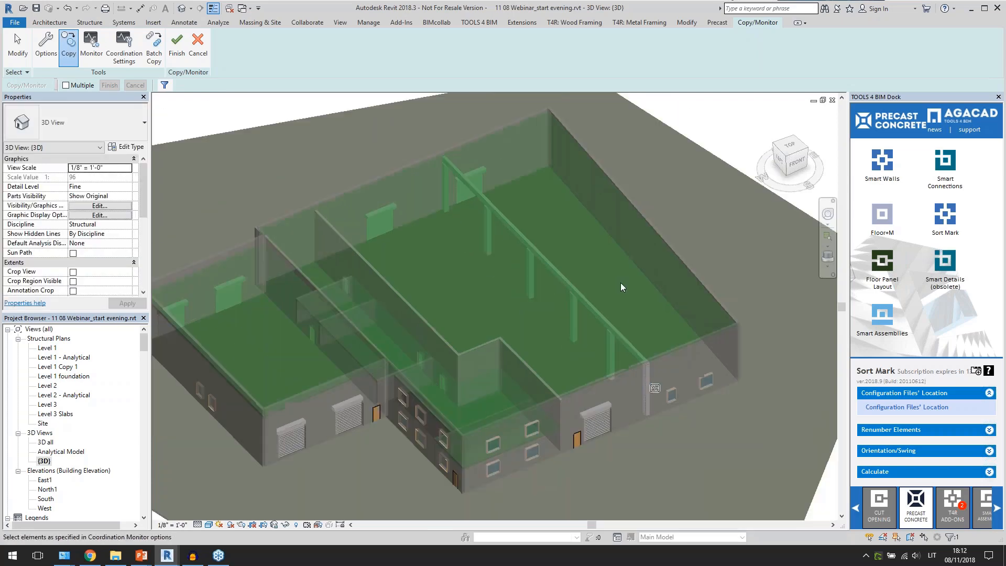
{"action": "key", "text": "Escape"}
{"action": "scroll", "coordinate": [604, 453], "scroll_direction": "up", "scroll_amount": 2}
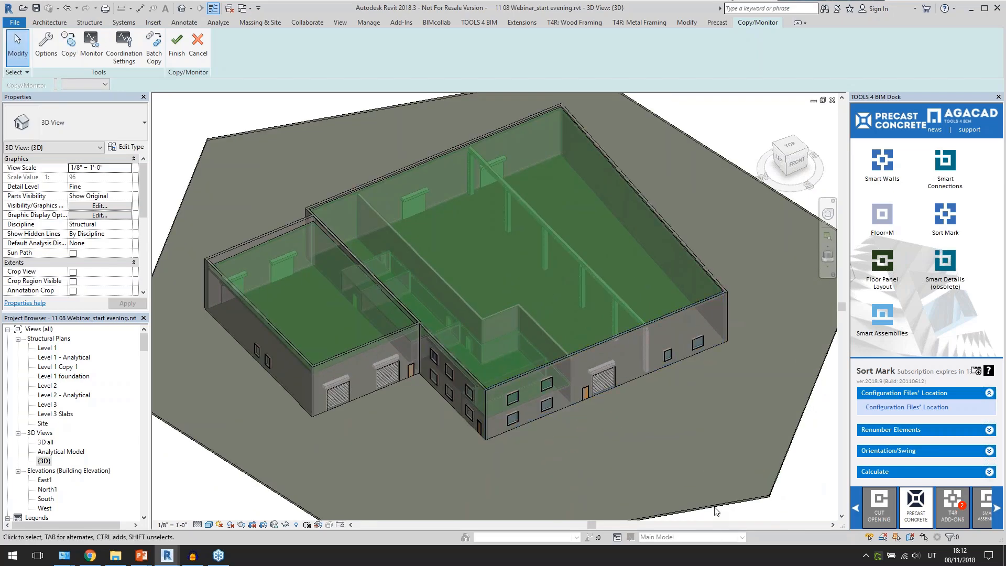
{"action": "scroll", "coordinate": [703, 450], "scroll_direction": "down", "scroll_amount": 2}
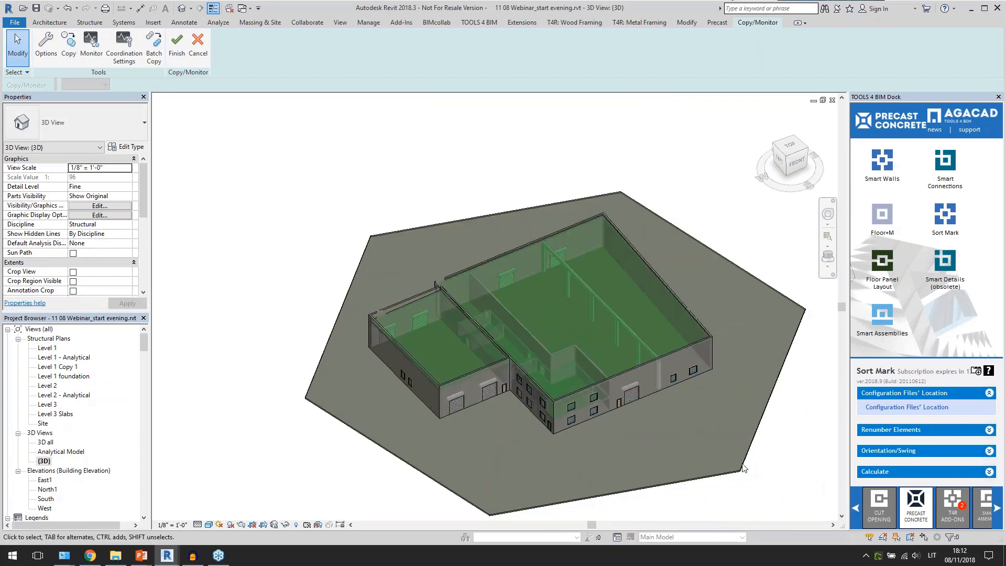
{"action": "left_click", "coordinate": [177, 46]}
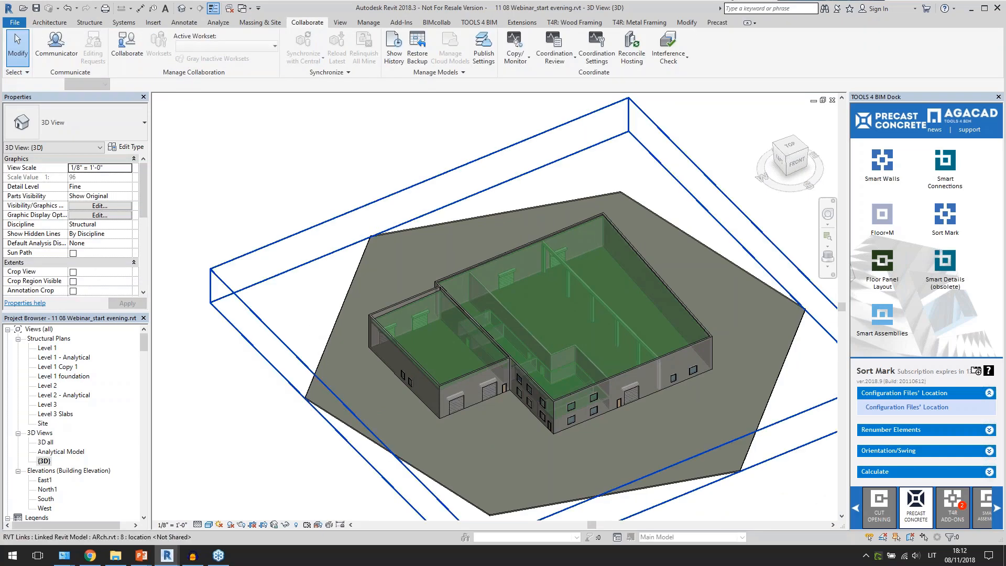
Step: Temporarily hide the linked ARch.rvt model to check the copied slabs, walls and columns, and reset the temporary hiding
{"action": "left_click", "coordinate": [323, 358]}
{"action": "key", "text": "h"}
{"action": "key", "text": "h"}
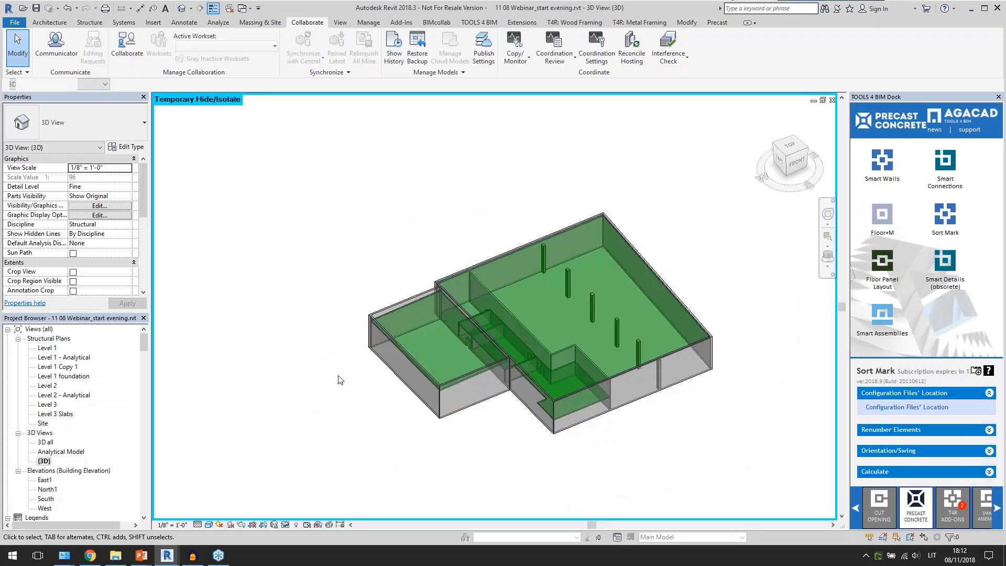
{"action": "scroll", "coordinate": [558, 420], "scroll_direction": "up", "scroll_amount": 3}
{"action": "mouse_move", "coordinate": [602, 452]}
{"action": "middle_mouse_down", "text": "shift"}
{"action": "mouse_move", "coordinate": [551, 443]}
{"action": "mouse_move", "coordinate": [588, 461]}
{"action": "middle_mouse_up", "text": "shift"}
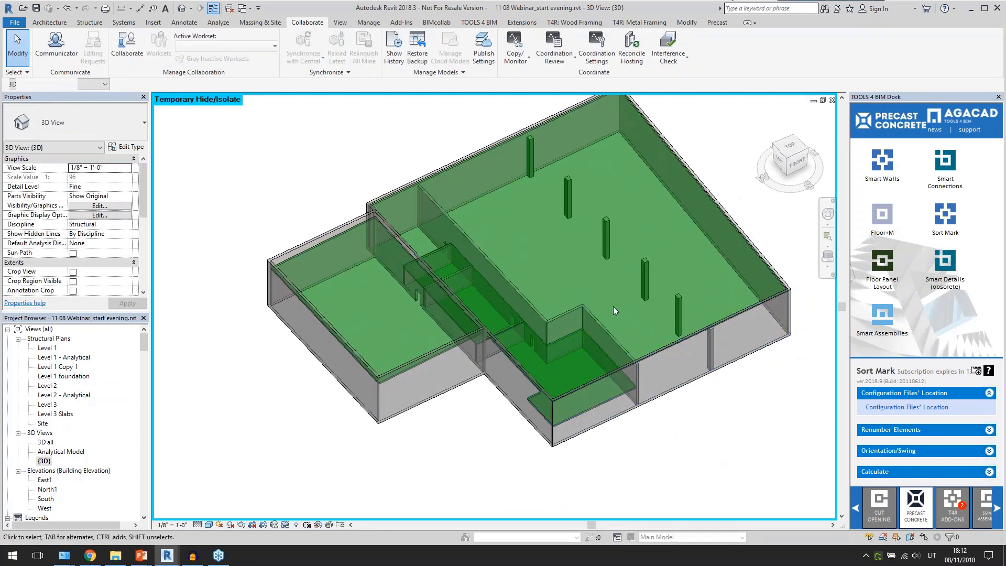
{"action": "left_click", "coordinate": [279, 526]}
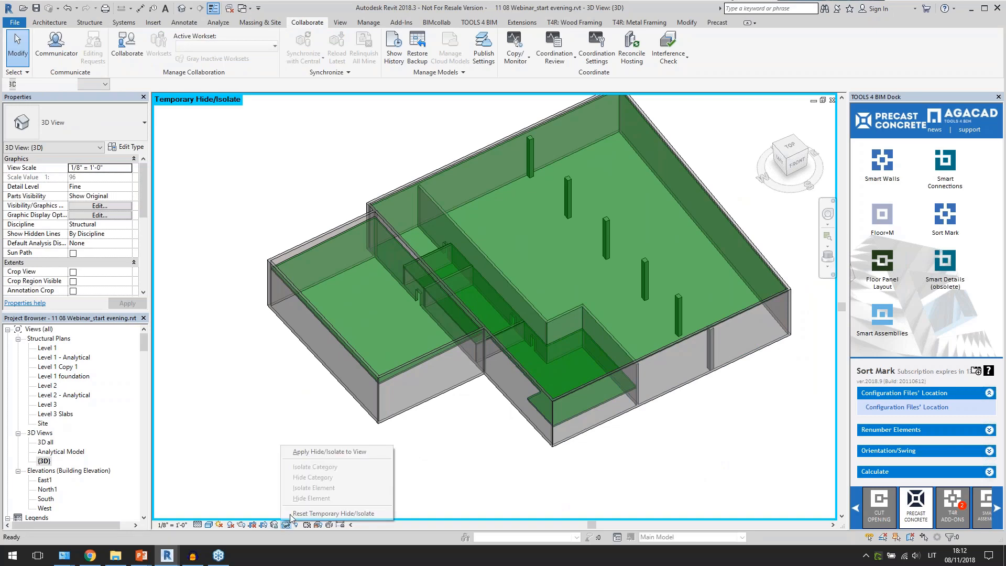
{"action": "left_click", "coordinate": [304, 501]}
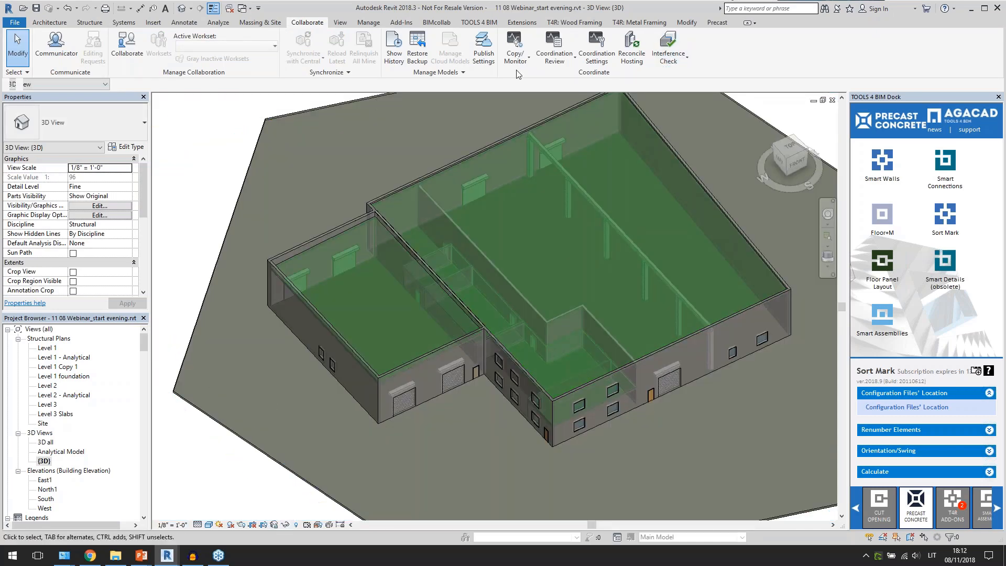
Step: In a new Copy/Monitor session on the linked model, copy the interior wall parallel to the corner block's windowed facade and finish the session
{"action": "left_click", "coordinate": [515, 55]}
{"action": "left_click", "coordinate": [532, 100]}
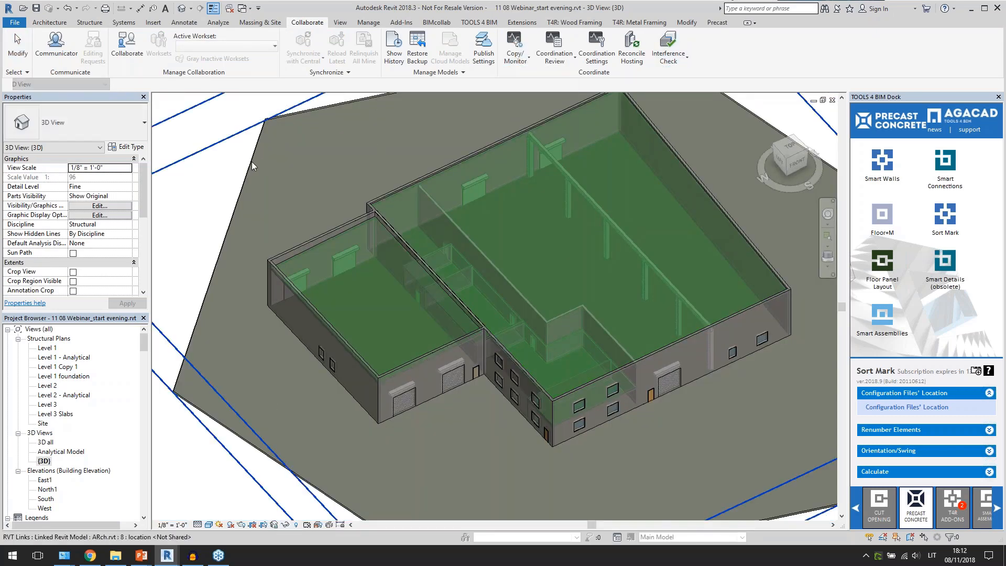
{"action": "left_click", "coordinate": [254, 167]}
{"action": "left_click", "coordinate": [68, 55]}
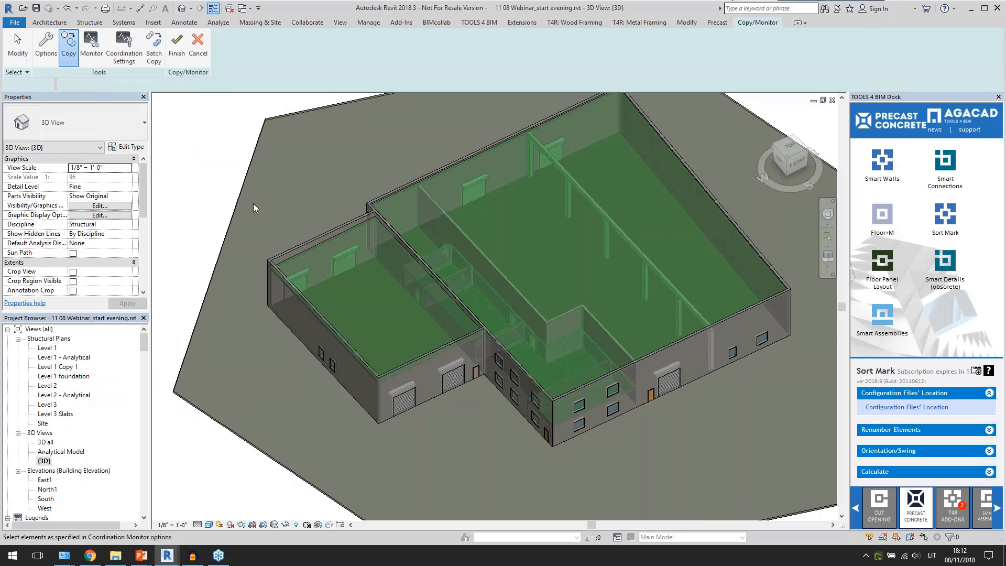
{"action": "scroll", "coordinate": [542, 357], "scroll_direction": "up", "scroll_amount": 5}
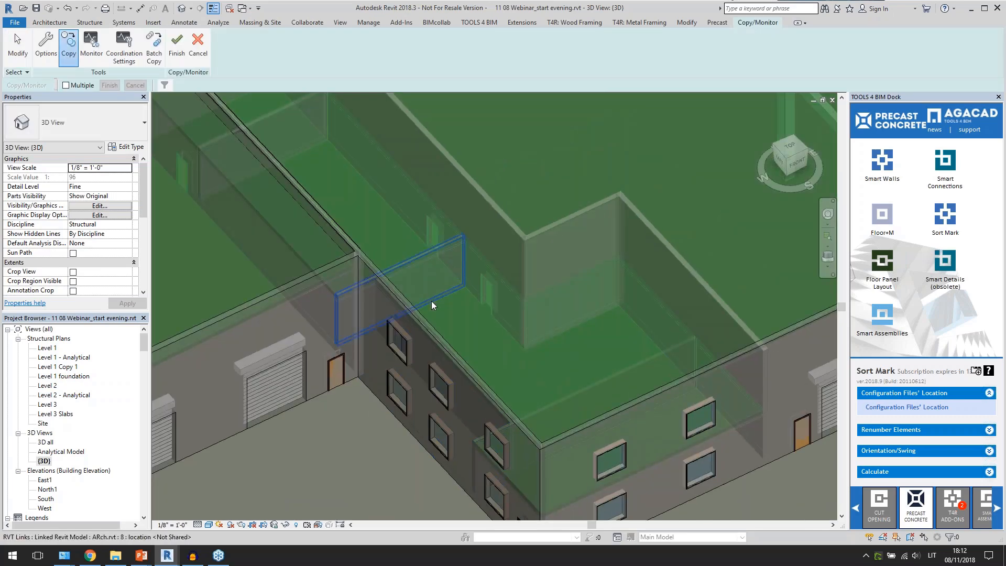
{"action": "middle_click_drag", "start_coordinate": [555, 409], "coordinate": [530, 437], "text": "shift"}
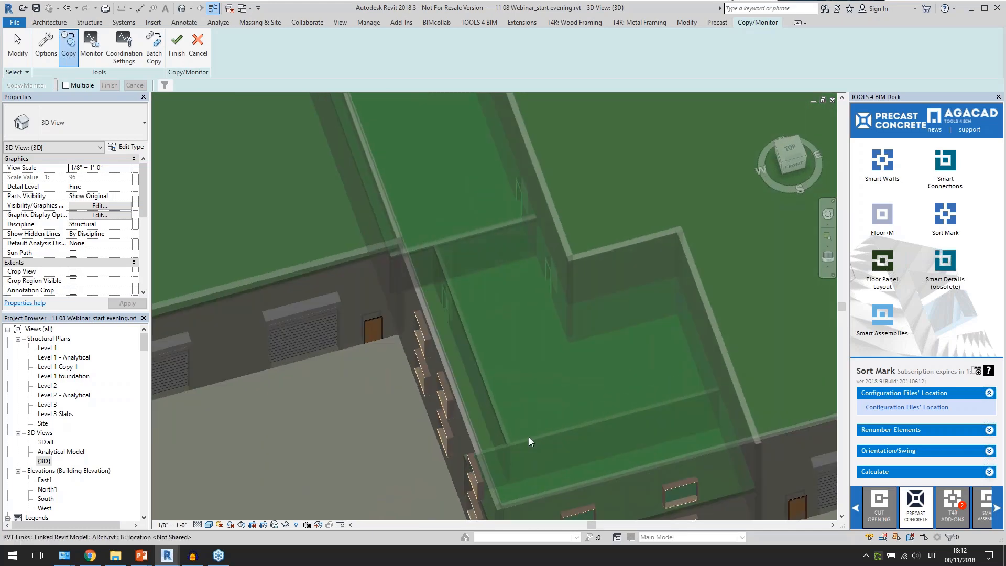
{"action": "left_click", "coordinate": [494, 407]}
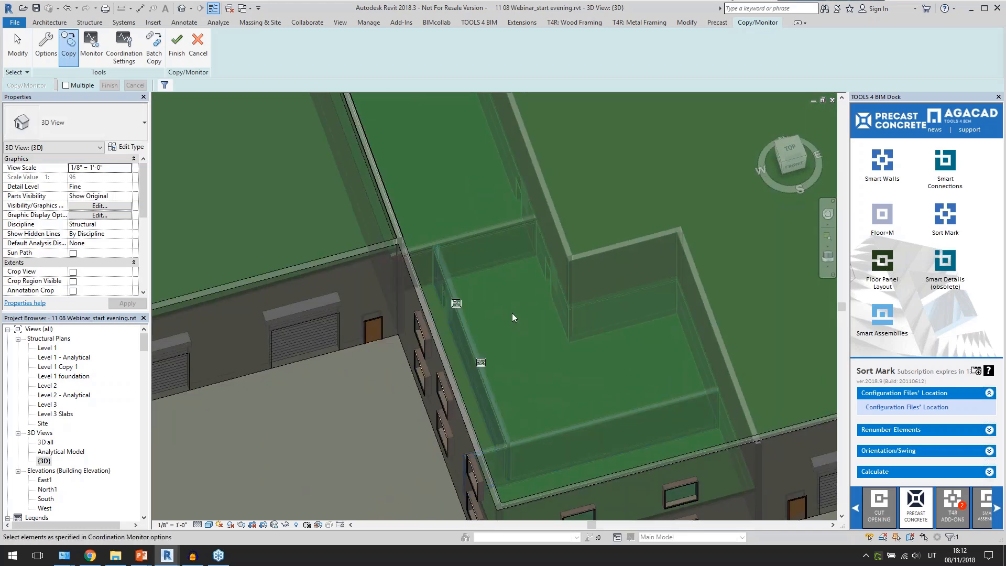
{"action": "key", "text": "Escape"}
{"action": "left_click", "coordinate": [486, 262]}
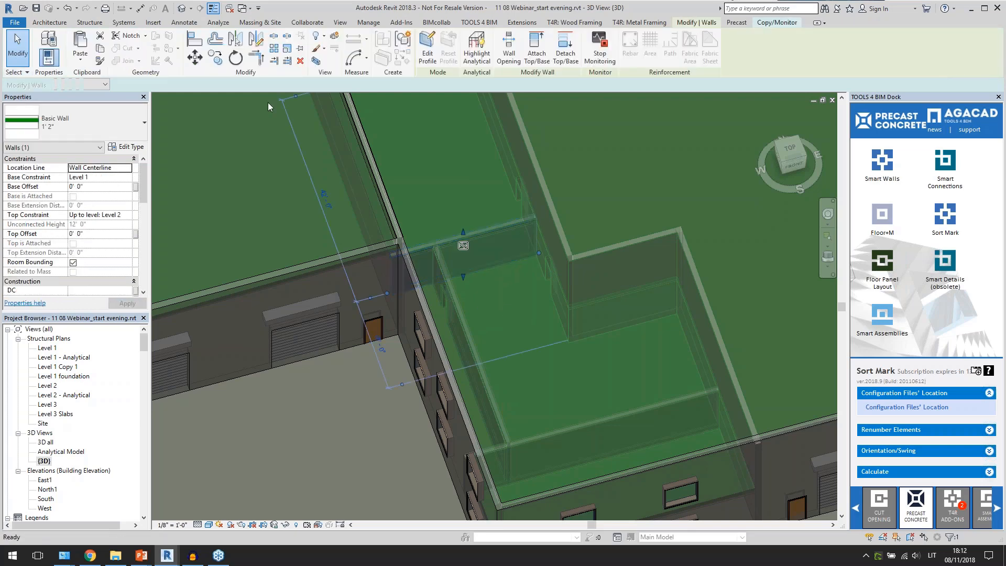
{"action": "key", "text": "Escape"}
{"action": "left_click", "coordinate": [180, 54]}
Step: Hide the linked model temporarily again to examine the corner block's copied interior walls, and restore the link's visibility
{"action": "scroll", "coordinate": [455, 270], "scroll_direction": "down", "scroll_amount": 3}
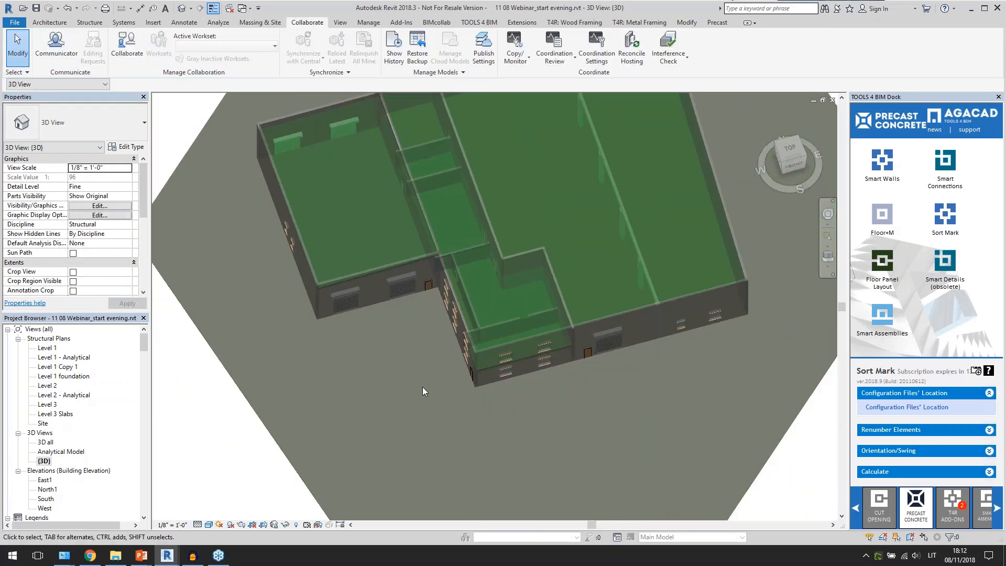
{"action": "middle_click_drag", "start_coordinate": [421, 386], "coordinate": [498, 433], "text": "shift"}
{"action": "left_click", "coordinate": [530, 460]}
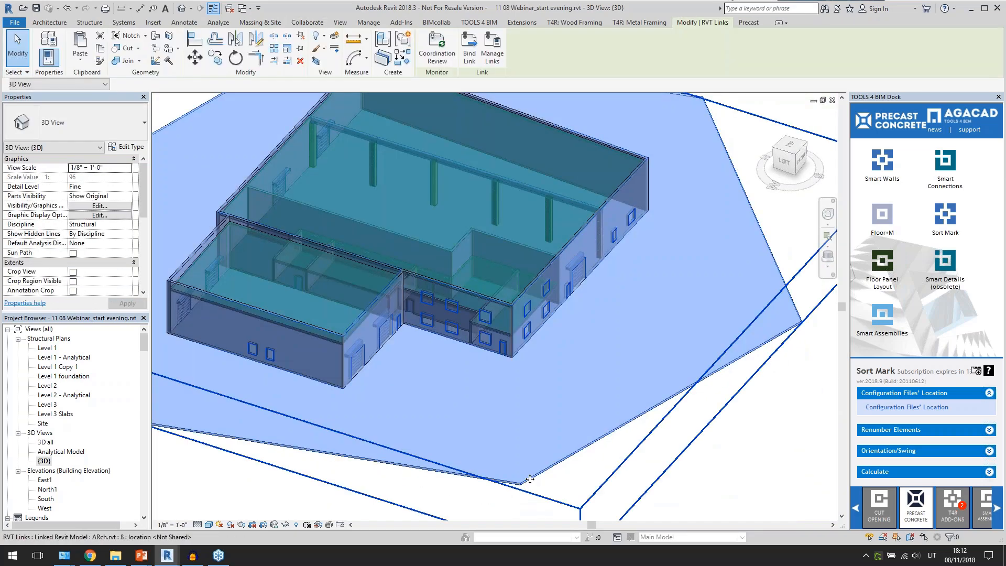
{"action": "key", "text": "h"}
{"action": "key", "text": "h"}
{"action": "middle_click_drag", "start_coordinate": [527, 458], "coordinate": [356, 503], "text": "shift"}
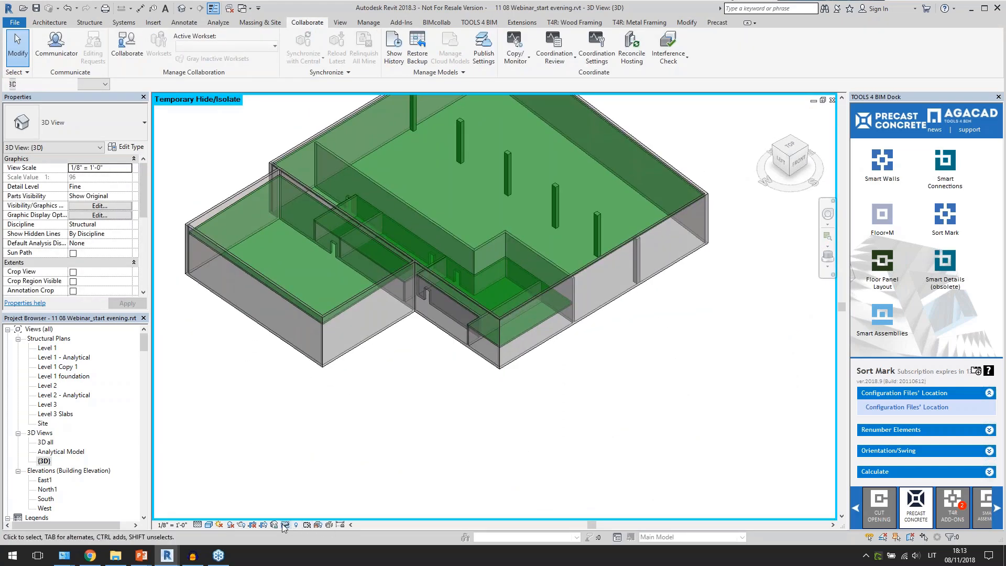
{"action": "left_click", "coordinate": [282, 524]}
{"action": "left_click", "coordinate": [314, 515]}
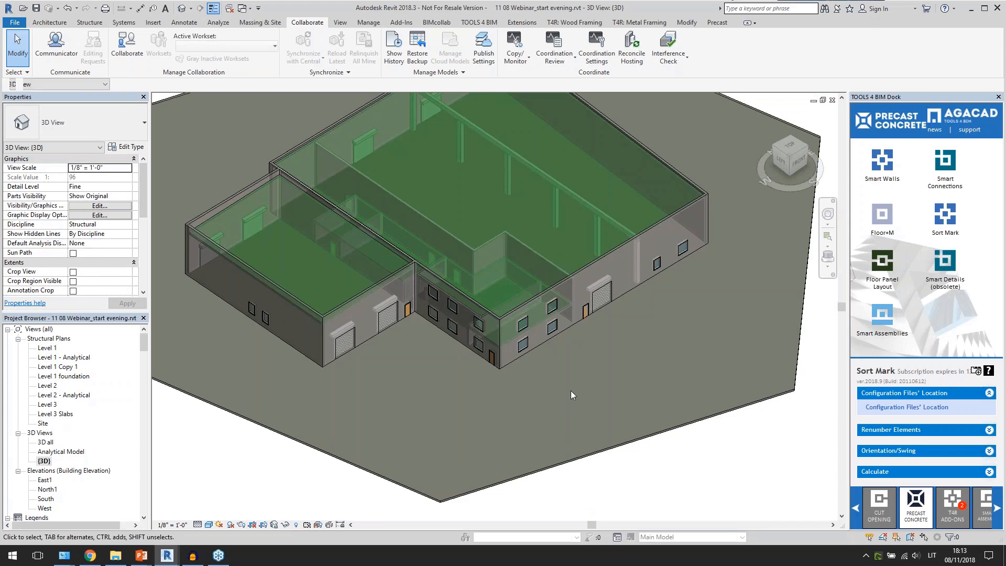
Step: In the Level 3 structural plan, start the Beam command with the Precast-Inverted Tee1 40x28 type
{"action": "middle_click_drag", "start_coordinate": [570, 391], "coordinate": [614, 475]}
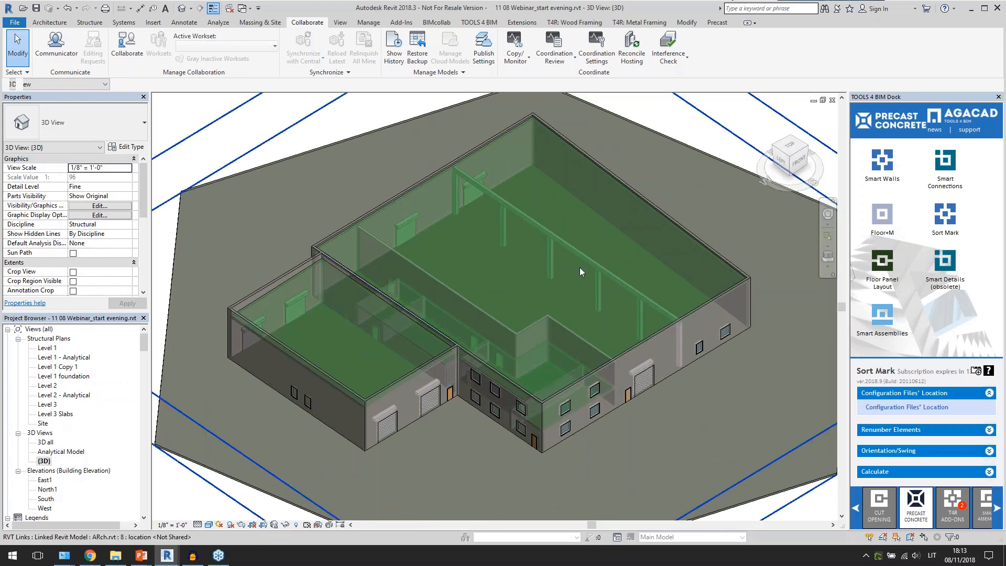
{"action": "double_click", "coordinate": [50, 405]}
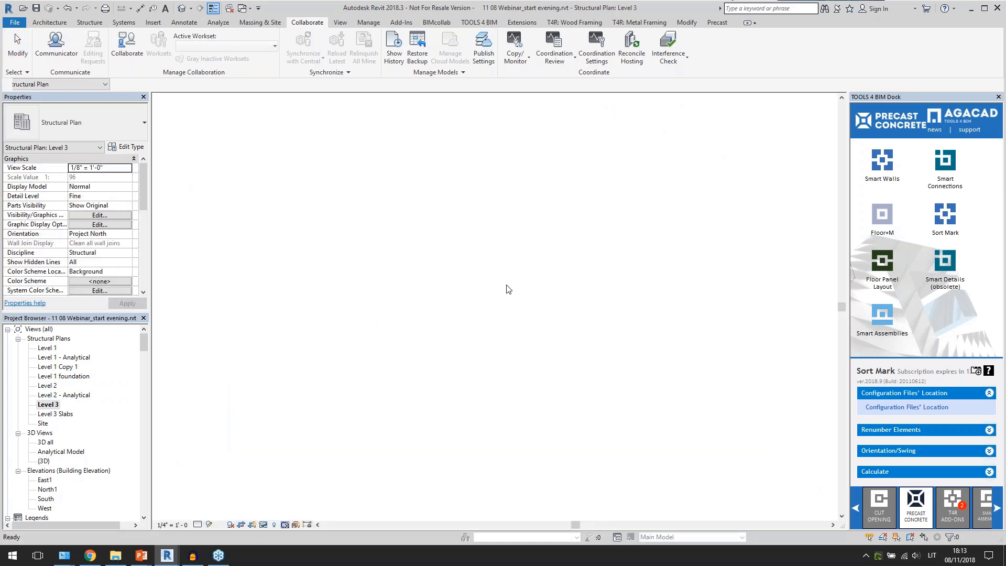
{"action": "left_click", "coordinate": [90, 22]}
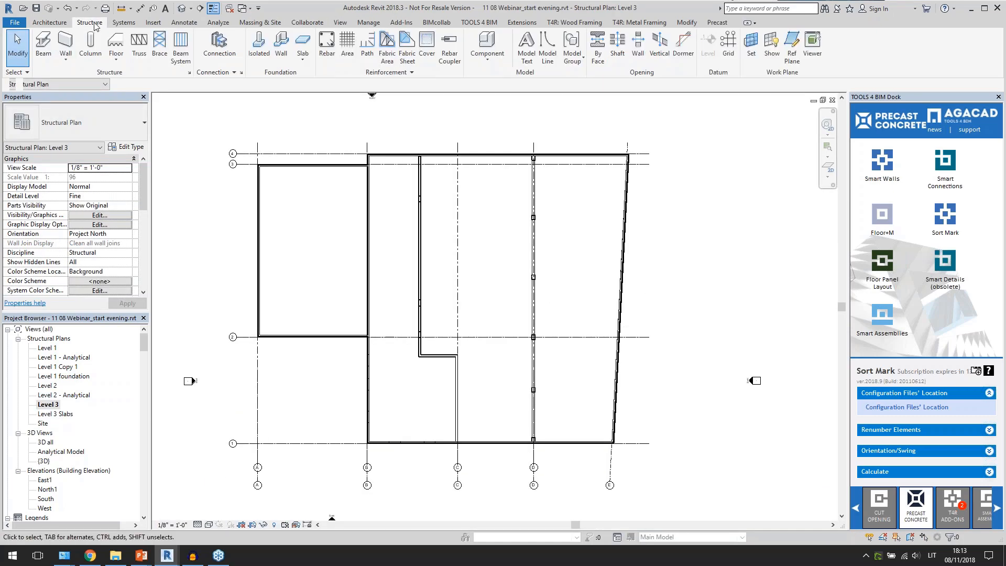
{"action": "key", "text": "b"}
{"action": "key", "text": "m"}
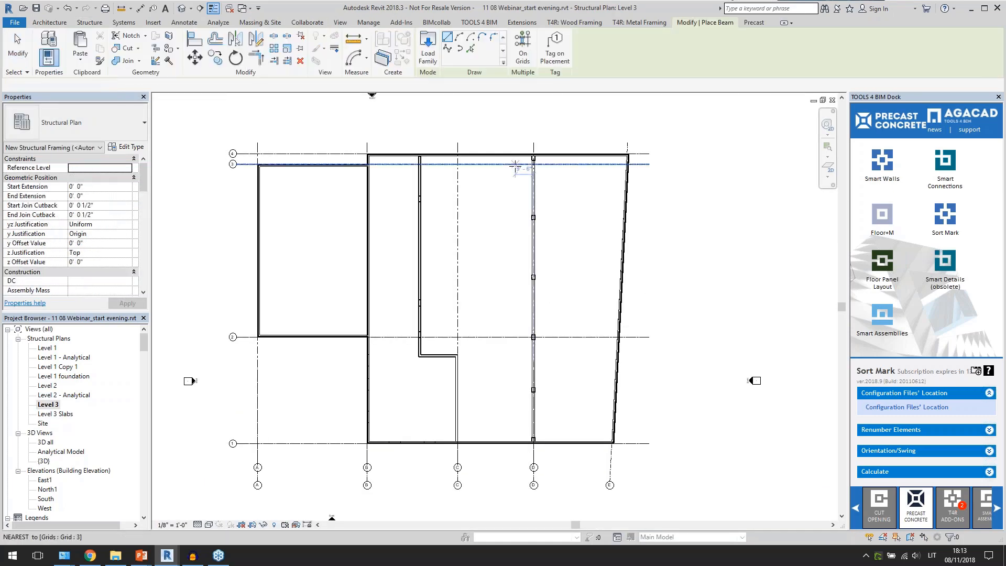
{"action": "left_click", "coordinate": [91, 137]}
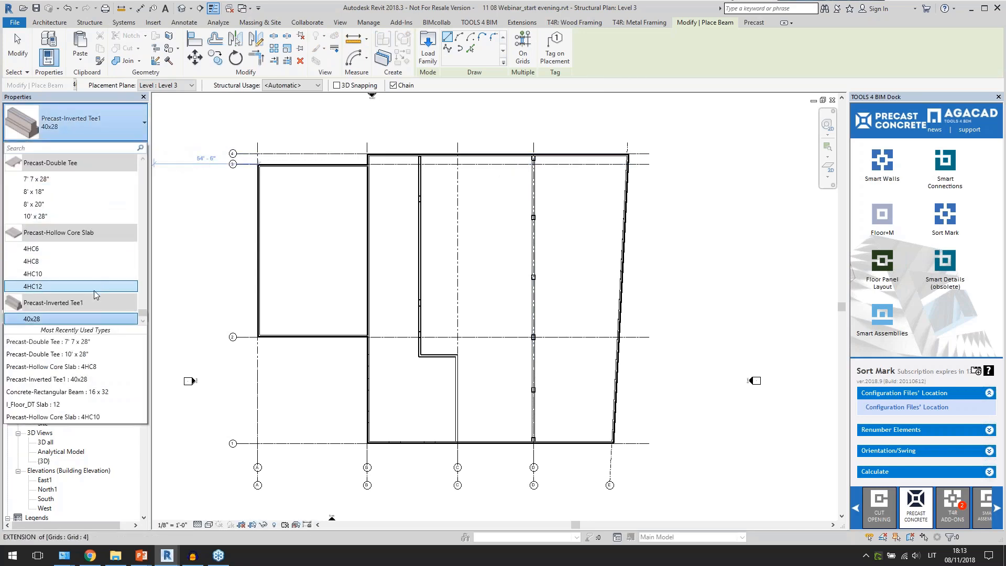
{"action": "left_click", "coordinate": [93, 318]}
{"action": "scroll", "coordinate": [532, 158], "scroll_direction": "up", "scroll_amount": 5}
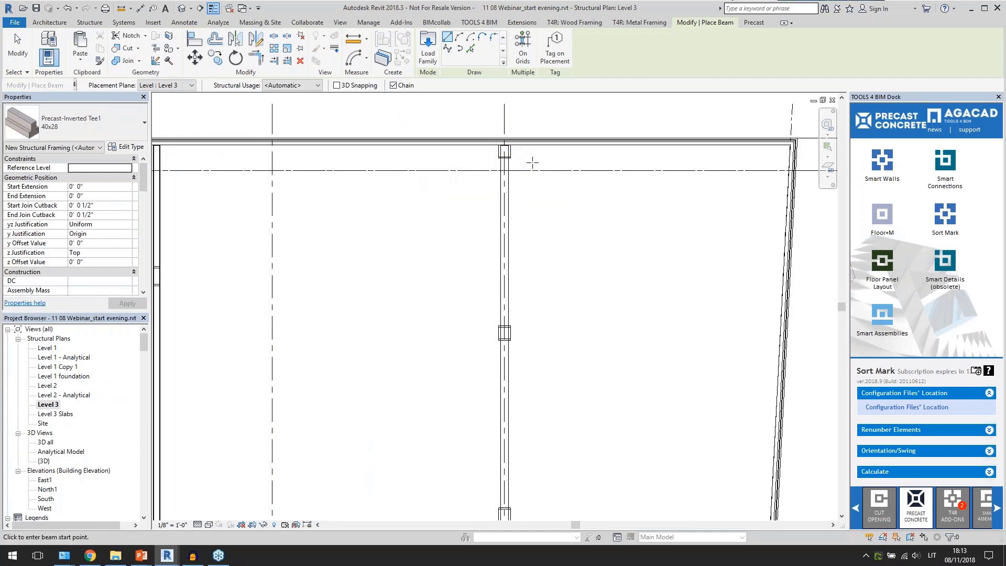
Step: Place a chain of precast inverted tee beams from column to column along grid D, between the main hall's opposite outer walls
{"action": "left_click", "coordinate": [484, 143]}
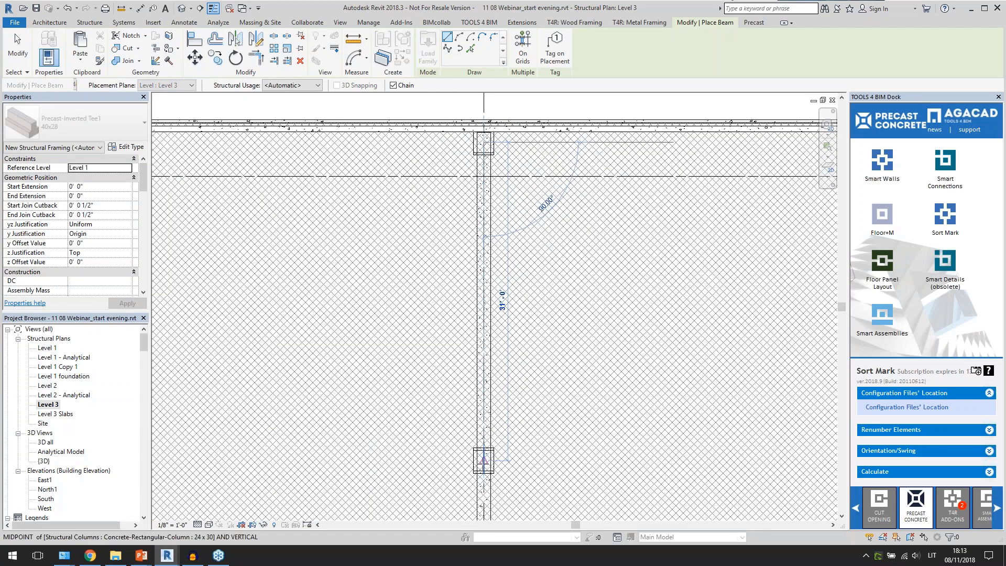
{"action": "scroll", "coordinate": [484, 460], "scroll_direction": "down", "scroll_amount": 3}
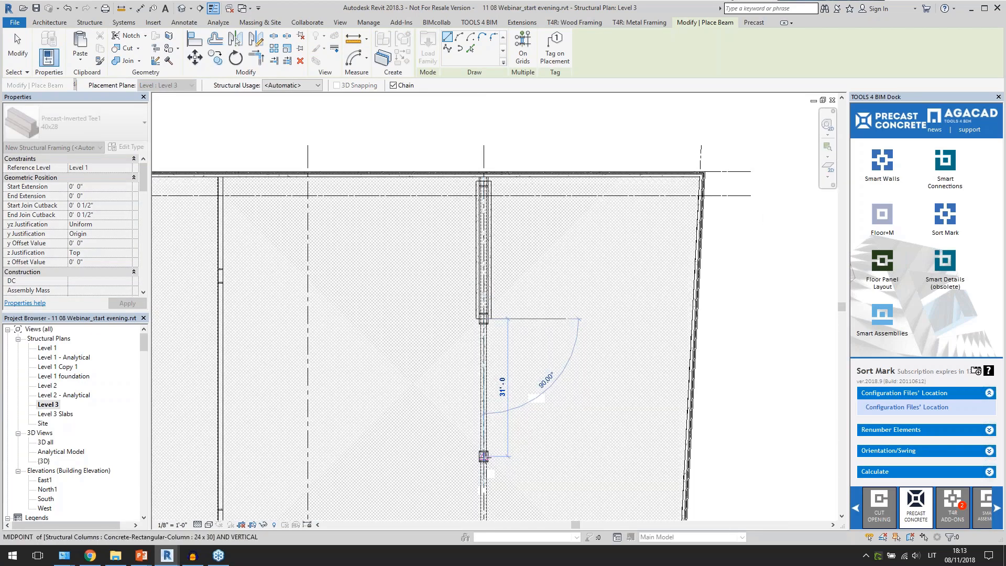
{"action": "left_click", "coordinate": [484, 456]}
{"action": "middle_click_drag", "start_coordinate": [530, 485], "coordinate": [536, 196]}
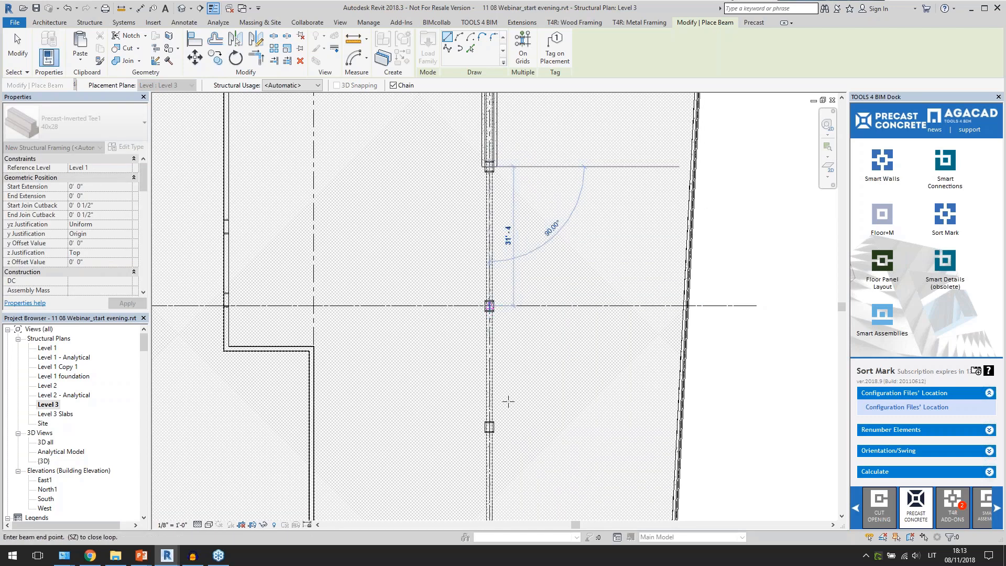
{"action": "left_click", "coordinate": [489, 307]}
{"action": "left_click", "coordinate": [489, 427]}
{"action": "middle_click_drag", "start_coordinate": [530, 462], "coordinate": [537, 183]}
{"action": "left_click", "coordinate": [496, 263]}
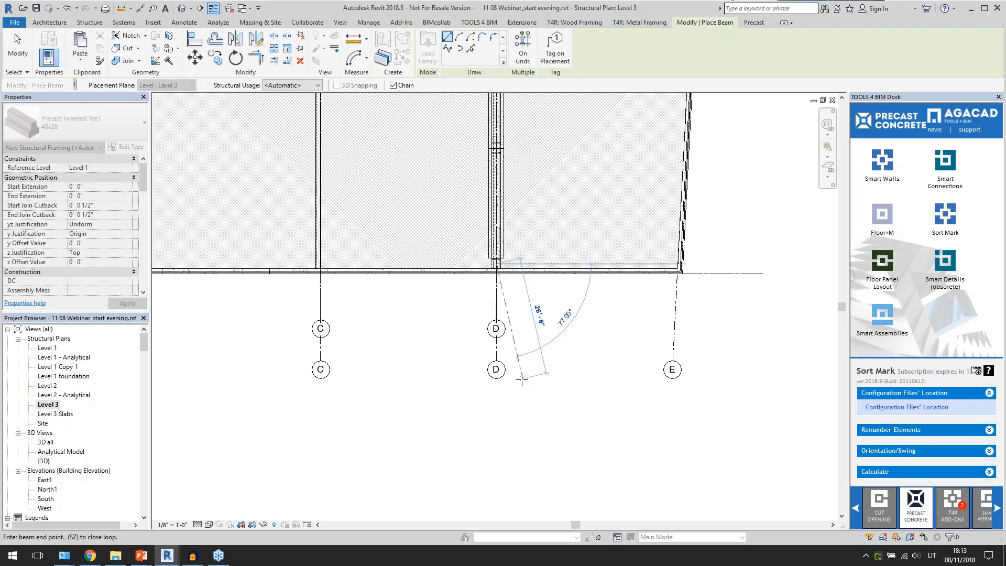
{"action": "key", "text": "Escape"}
{"action": "key", "text": "Escape"}
{"action": "scroll", "coordinate": [474, 313], "scroll_direction": "down", "scroll_amount": 4}
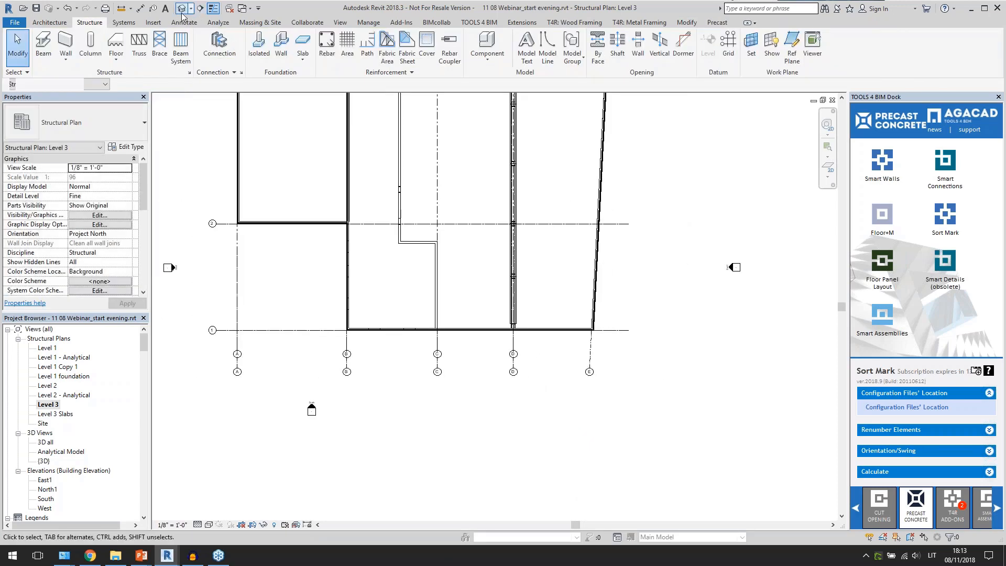
Step: Return to the default 3D view and temporarily hide the linked ARch.rvt model to check the placed beams
{"action": "left_click", "coordinate": [182, 7]}
{"action": "scroll", "coordinate": [456, 315], "scroll_direction": "down", "scroll_amount": 3}
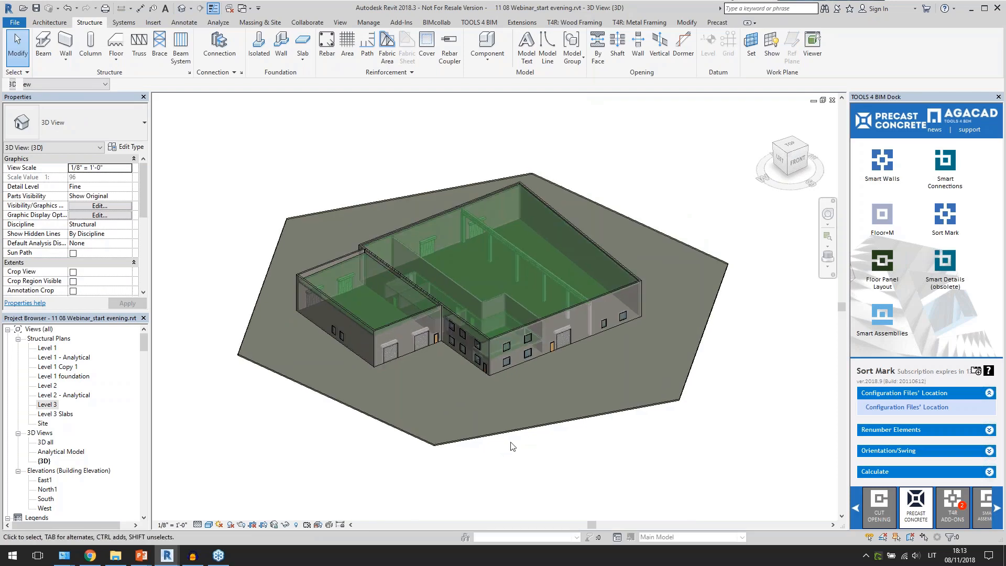
{"action": "left_click", "coordinate": [516, 435]}
{"action": "key", "text": "h"}
{"action": "key", "text": "h"}
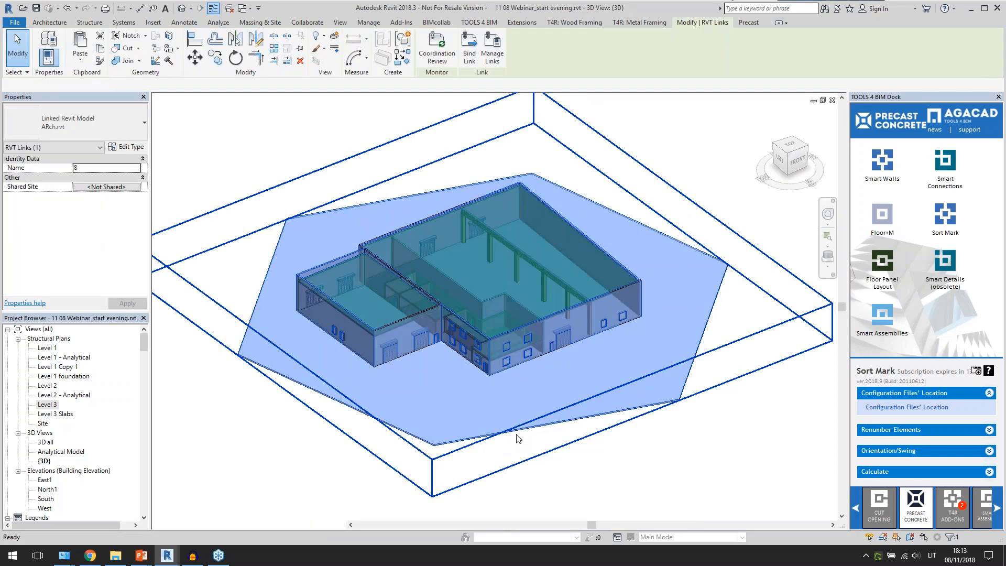
{"action": "scroll", "coordinate": [506, 253], "scroll_direction": "up", "scroll_amount": 2}
{"action": "middle_click_drag", "start_coordinate": [644, 434], "coordinate": [585, 398], "text": "shift"}
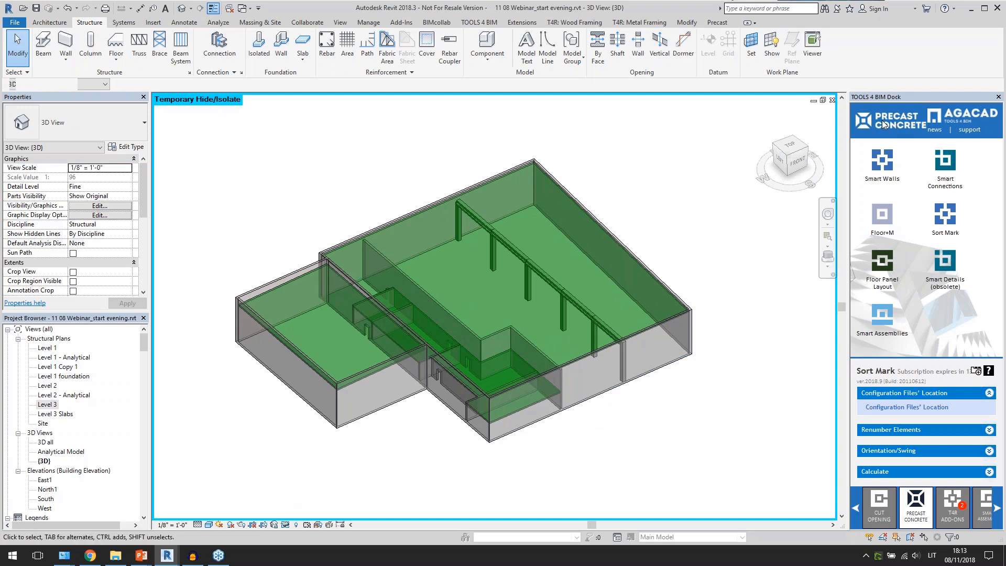
Step: With Floor Panel Layout's Floor Supports, add supports to the main hall's Level 3 slab using the inverted tee beam line
{"action": "left_click", "coordinate": [876, 266]}
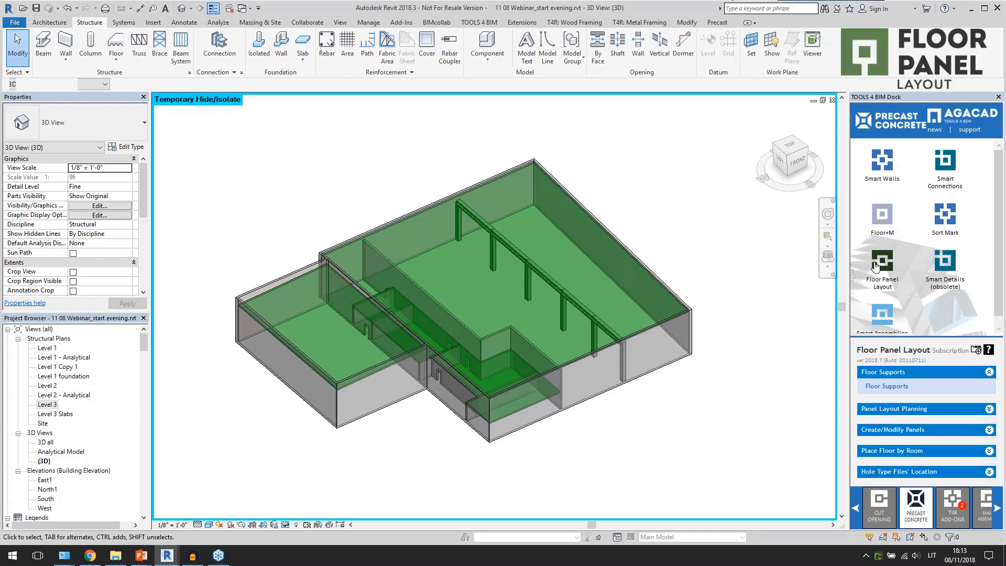
{"action": "middle_click_drag", "start_coordinate": [755, 337], "coordinate": [715, 309]}
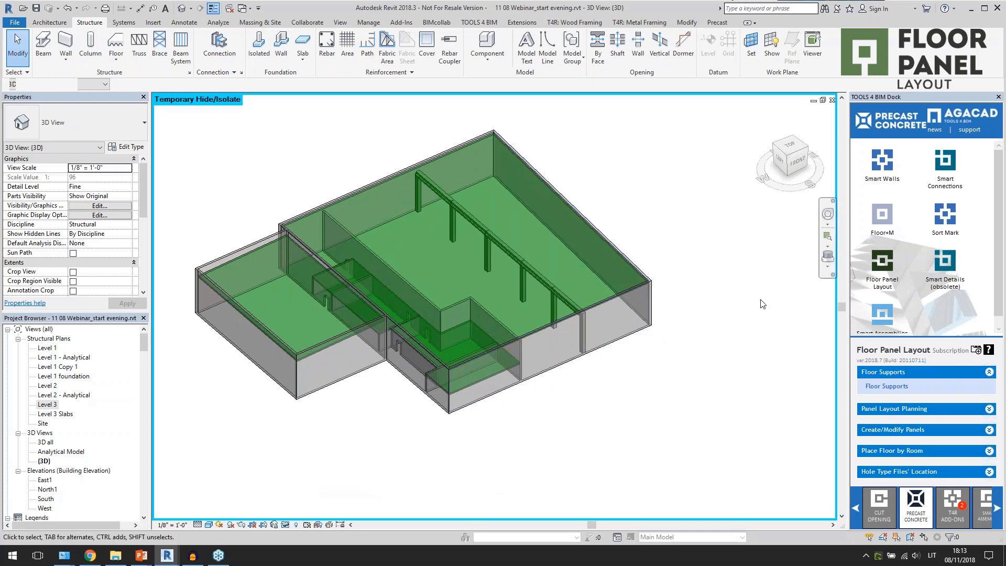
{"action": "left_click", "coordinate": [399, 177]}
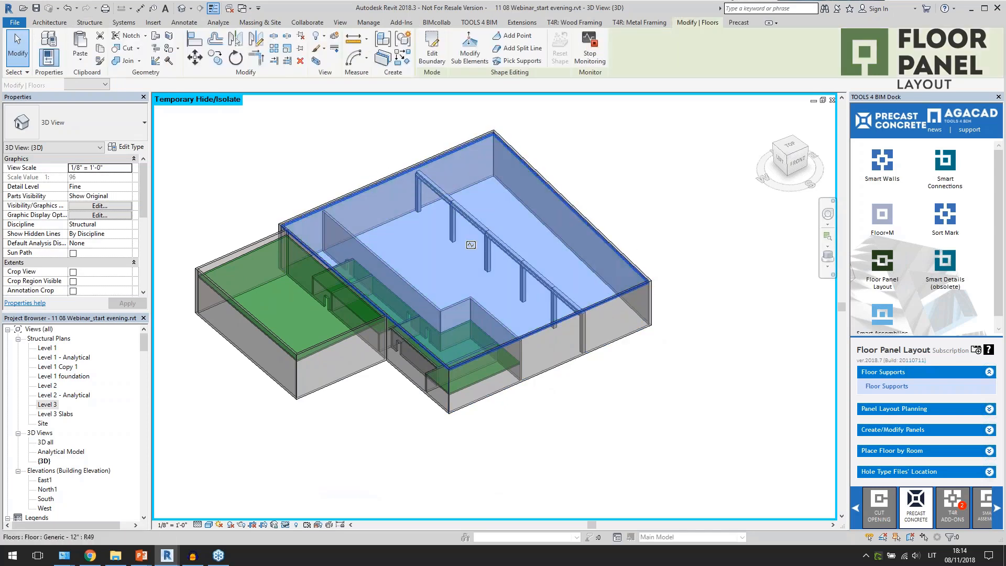
{"action": "left_click", "coordinate": [648, 169]}
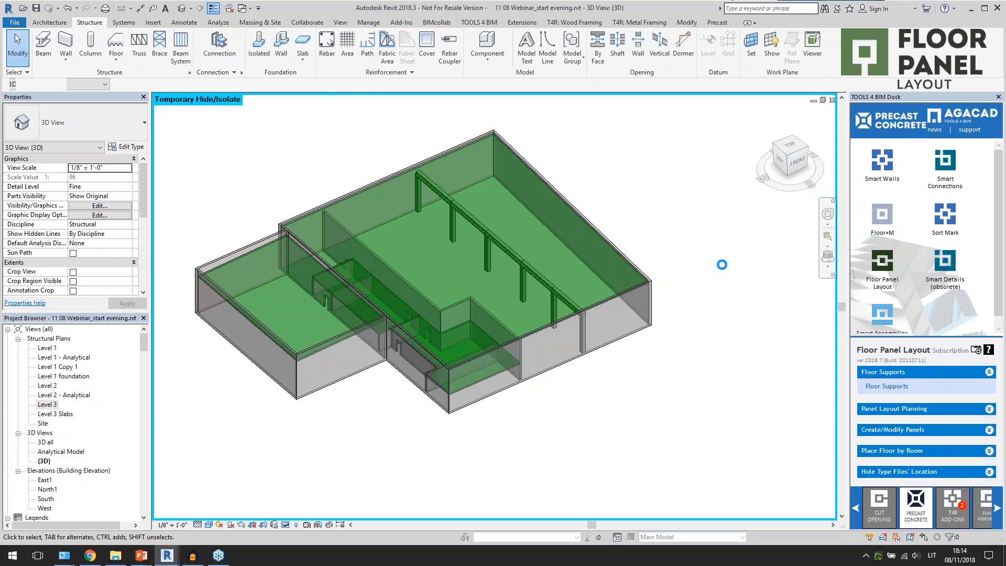
{"action": "left_click_drag", "start_coordinate": [494, 208], "coordinate": [726, 137]}
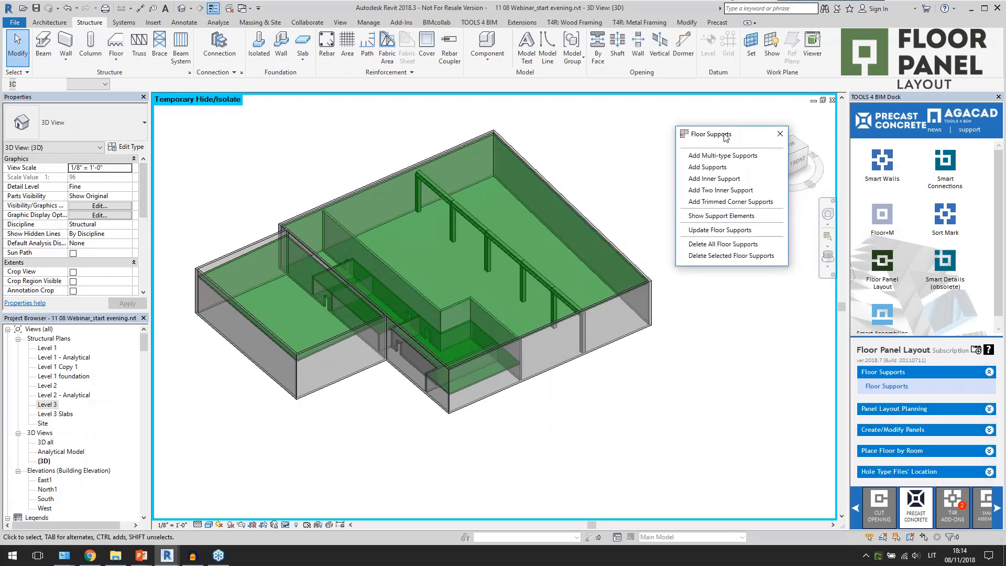
{"action": "left_click", "coordinate": [708, 167]}
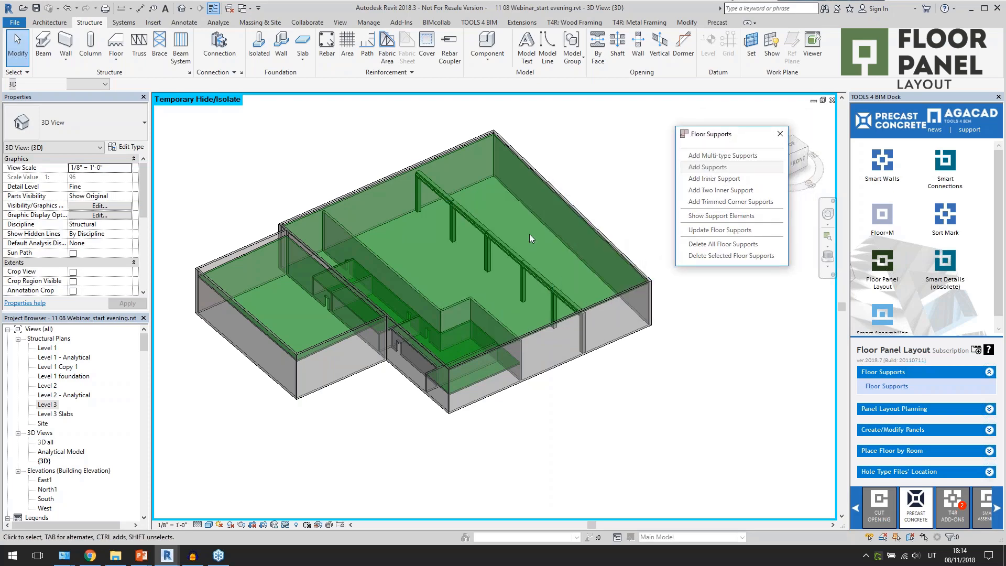
{"action": "left_click", "coordinate": [476, 209]}
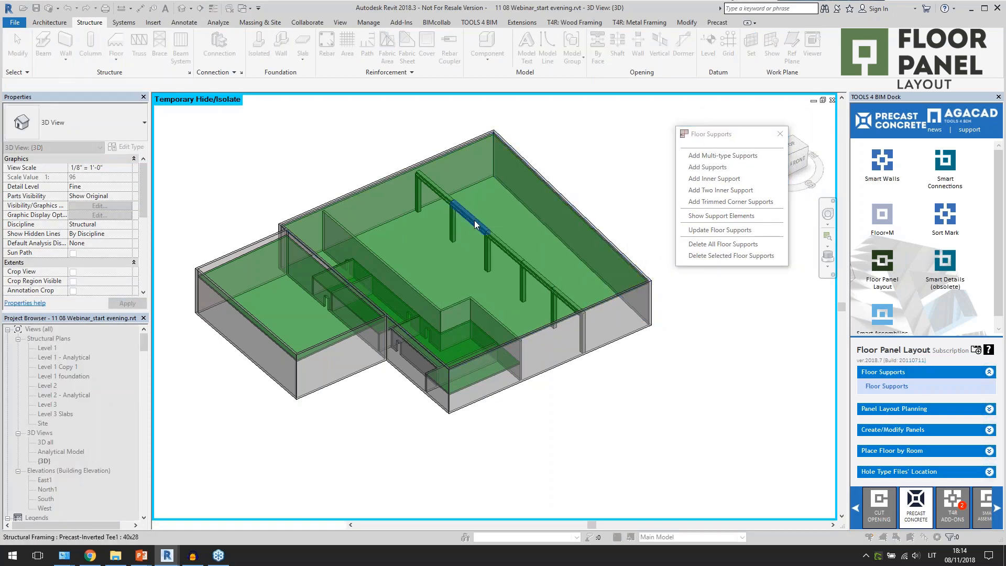
{"action": "left_click", "coordinate": [506, 190]}
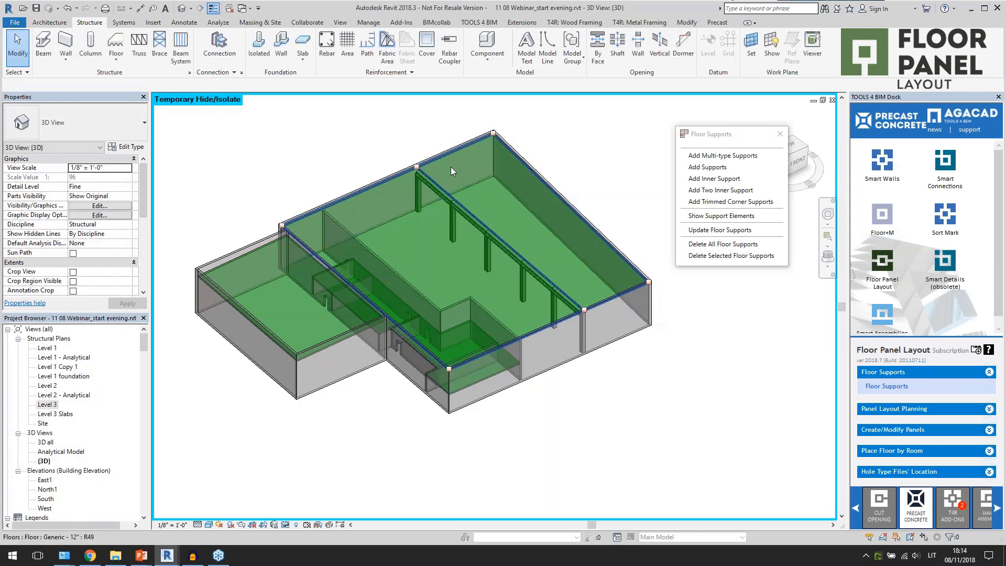
Step: Select the main hall slab to examine its division along the beam line, and close the Floor Supports tools
{"action": "left_click", "coordinate": [451, 170]}
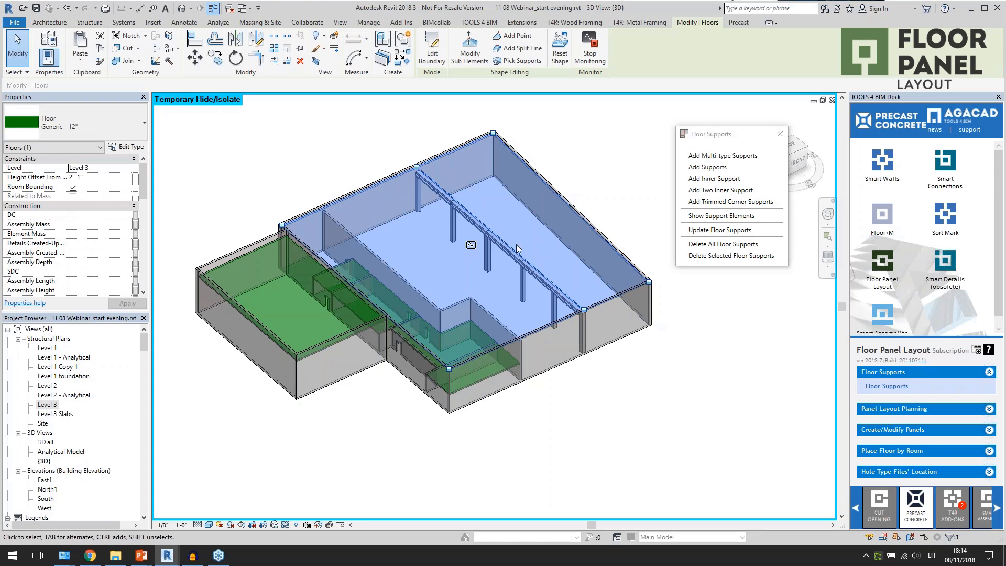
{"action": "middle_click_drag", "start_coordinate": [552, 253], "coordinate": [606, 308], "text": "shift"}
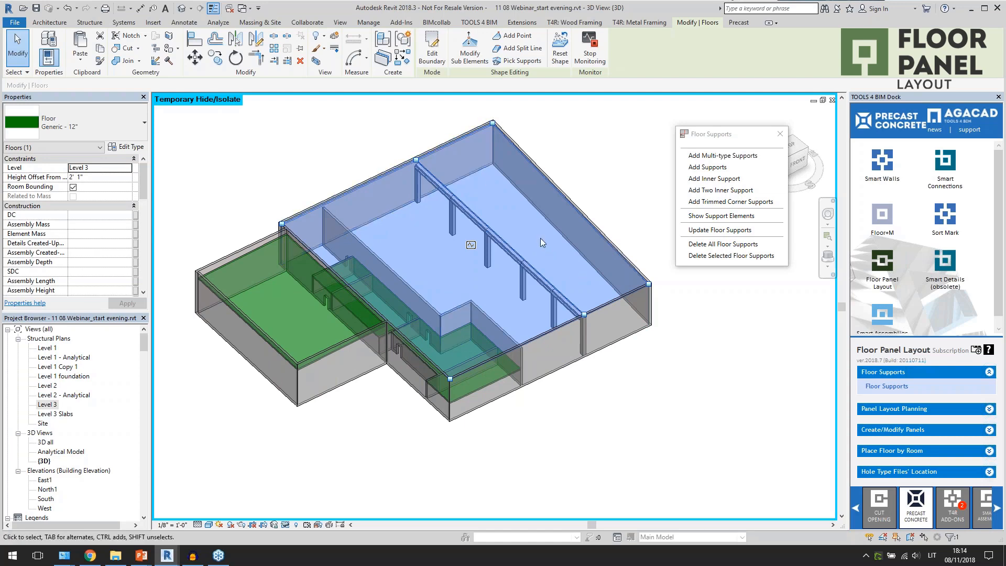
{"action": "key", "text": "Escape"}
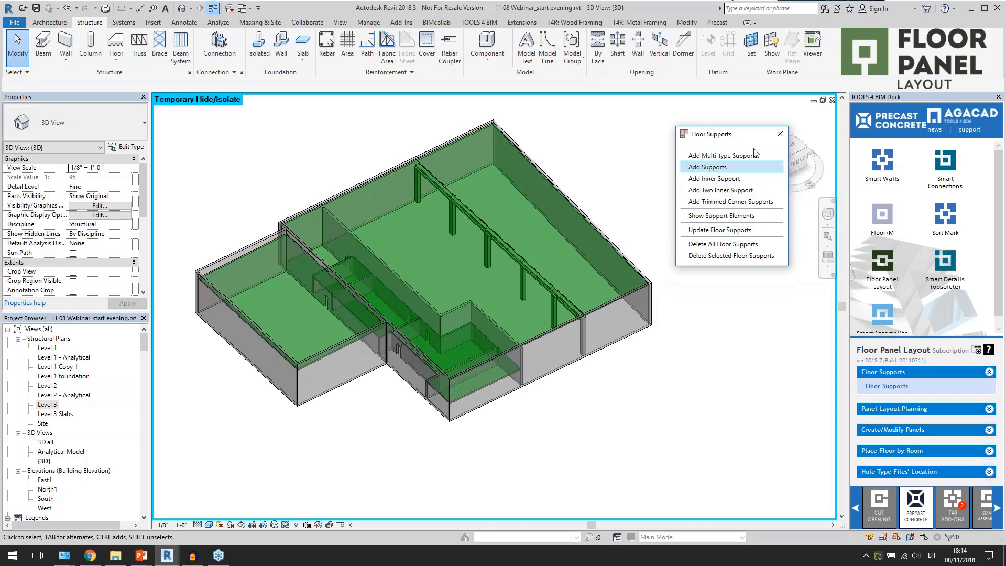
{"action": "left_click", "coordinate": [779, 135]}
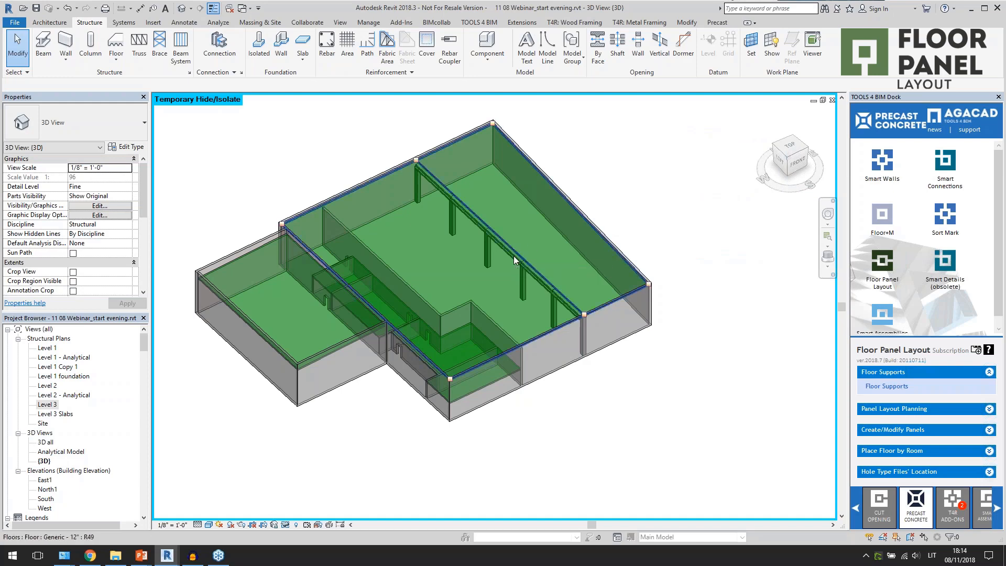
Step: On the main hall slab in the Level 3 plan, add a split line along the long interior wall from the outer edge to its corner
{"action": "left_click", "coordinate": [466, 278]}
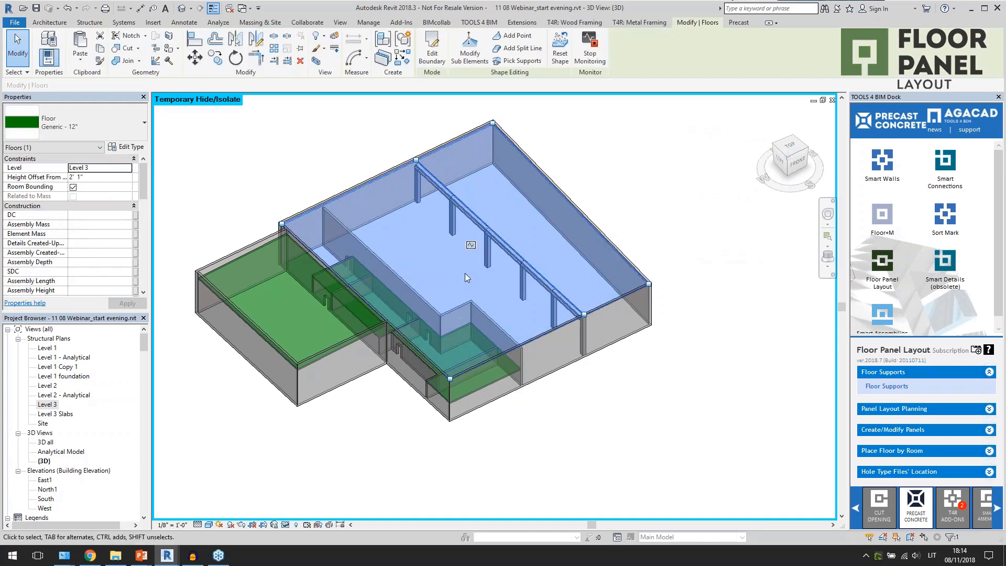
{"action": "double_click", "coordinate": [49, 404]}
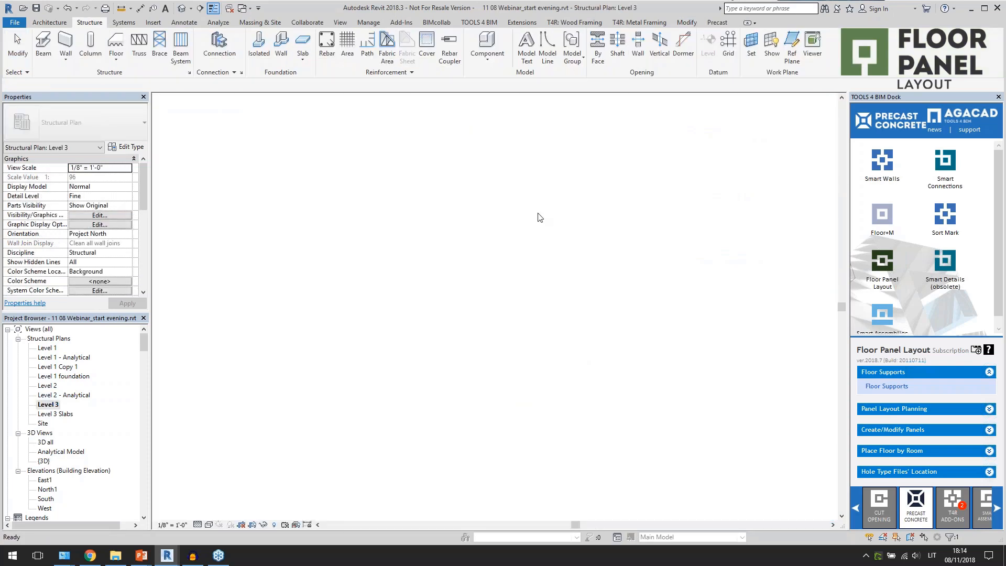
{"action": "scroll", "coordinate": [652, 337], "scroll_direction": "down", "scroll_amount": 4}
{"action": "middle_click_drag", "start_coordinate": [683, 215], "coordinate": [700, 256]}
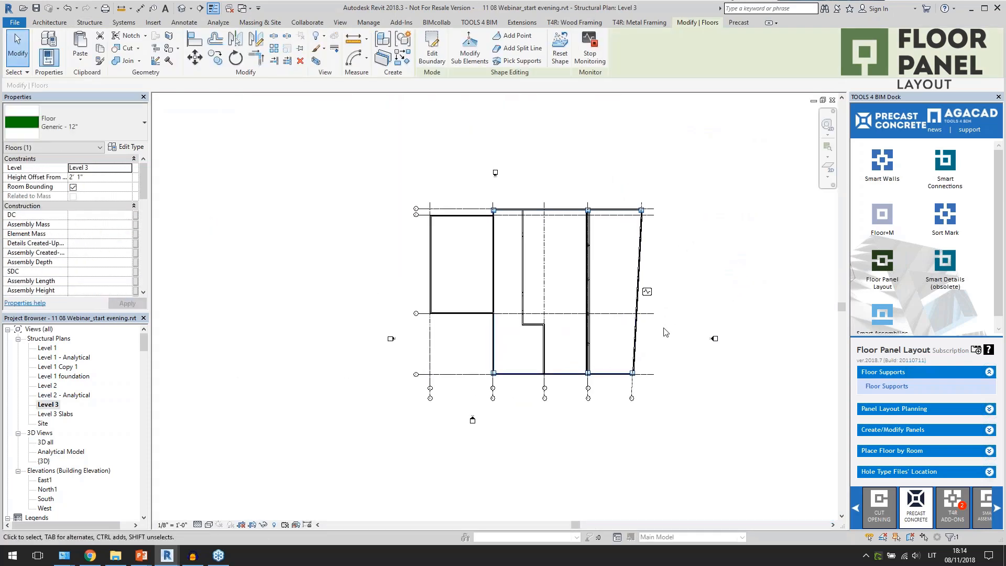
{"action": "scroll", "coordinate": [663, 329], "scroll_direction": "up", "scroll_amount": 3}
{"action": "left_click", "coordinate": [518, 49]}
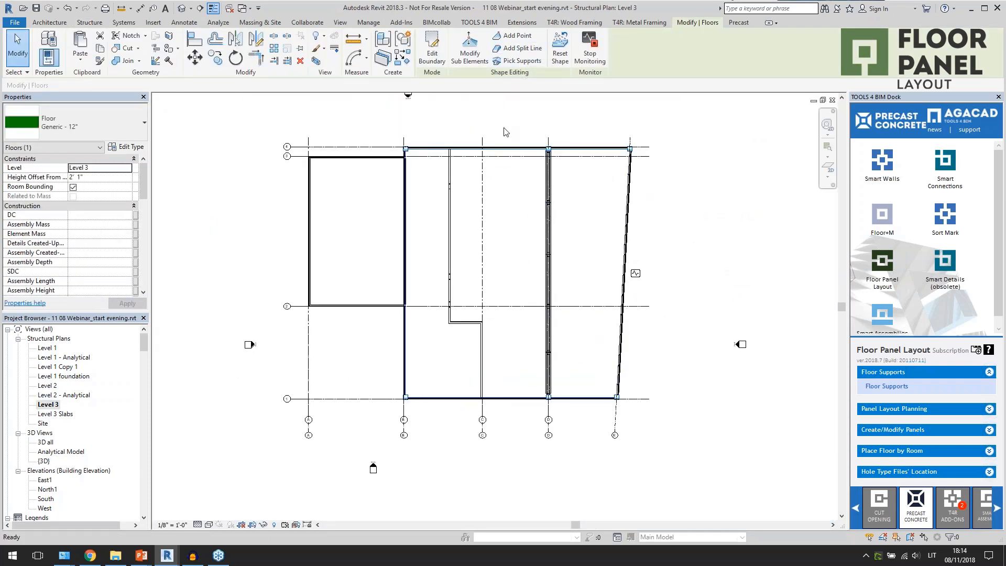
{"action": "scroll", "coordinate": [450, 150], "scroll_direction": "up", "scroll_amount": 5}
{"action": "left_click", "coordinate": [457, 161]}
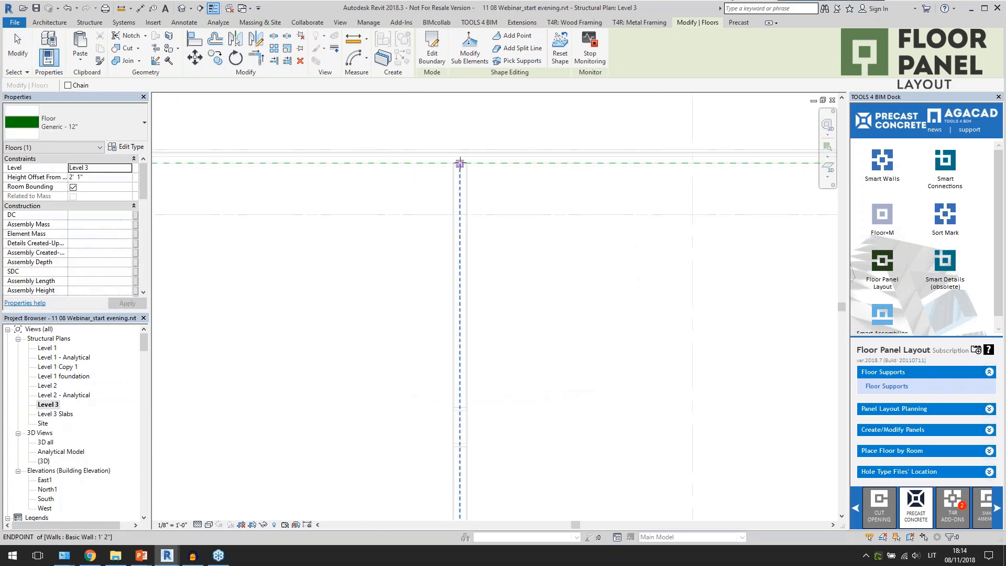
{"action": "scroll", "coordinate": [465, 135], "scroll_direction": "down", "scroll_amount": 3}
{"action": "scroll", "coordinate": [482, 369], "scroll_direction": "down", "scroll_amount": 3}
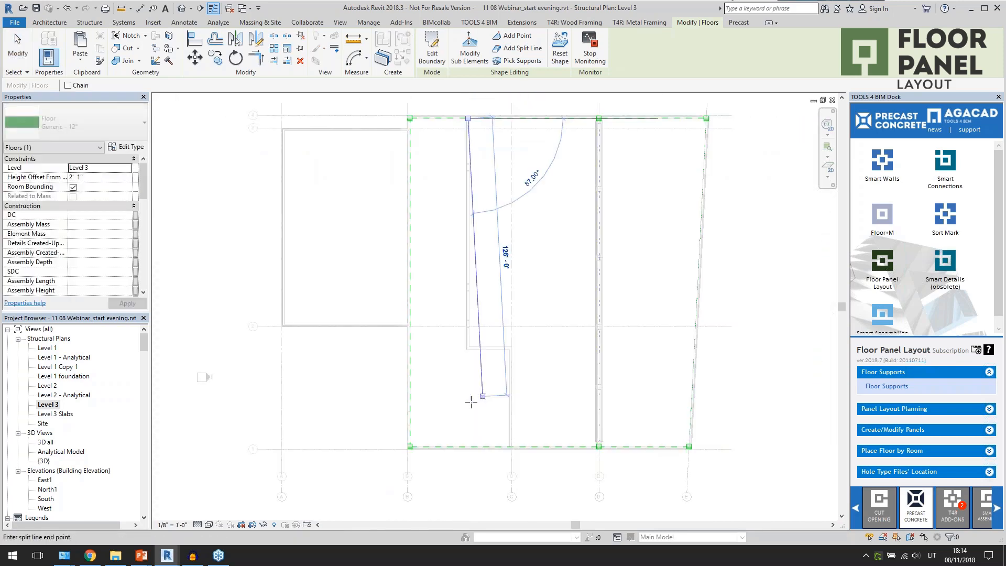
{"action": "scroll", "coordinate": [472, 363], "scroll_direction": "up", "scroll_amount": 5}
{"action": "left_click", "coordinate": [472, 367]}
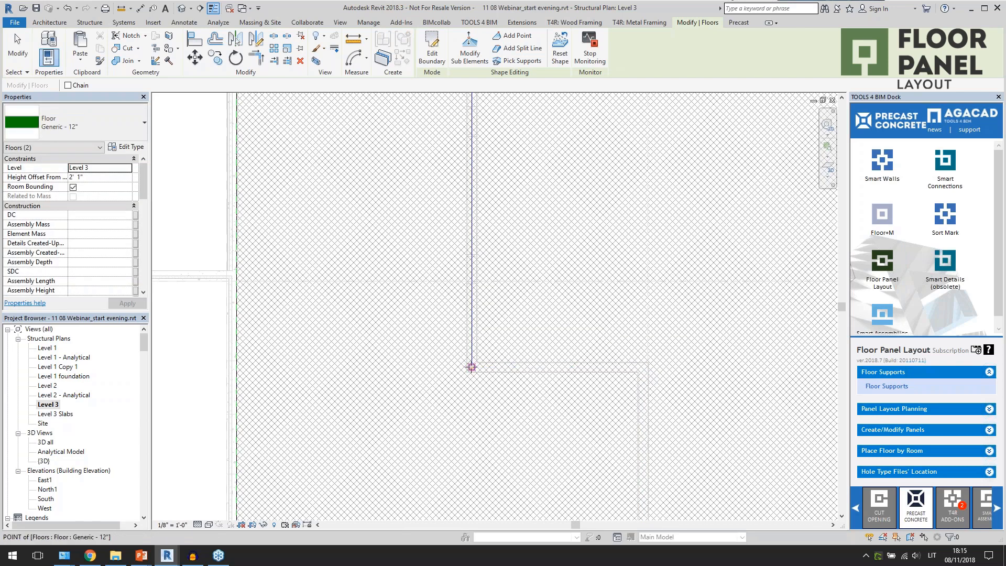
Step: Continue the slab's split line from the wall corner to the wall near grid C, and along that wall to the slab's edge
{"action": "left_click", "coordinate": [643, 368]}
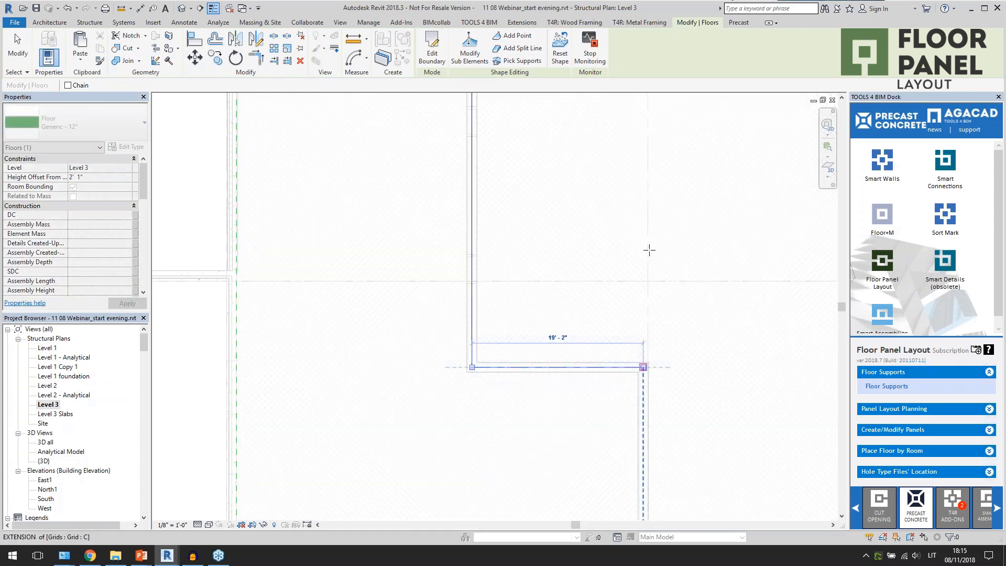
{"action": "scroll", "coordinate": [656, 226], "scroll_direction": "down", "scroll_amount": 4}
{"action": "scroll", "coordinate": [660, 367], "scroll_direction": "up", "scroll_amount": 1}
{"action": "scroll", "coordinate": [660, 368], "scroll_direction": "up", "scroll_amount": 2}
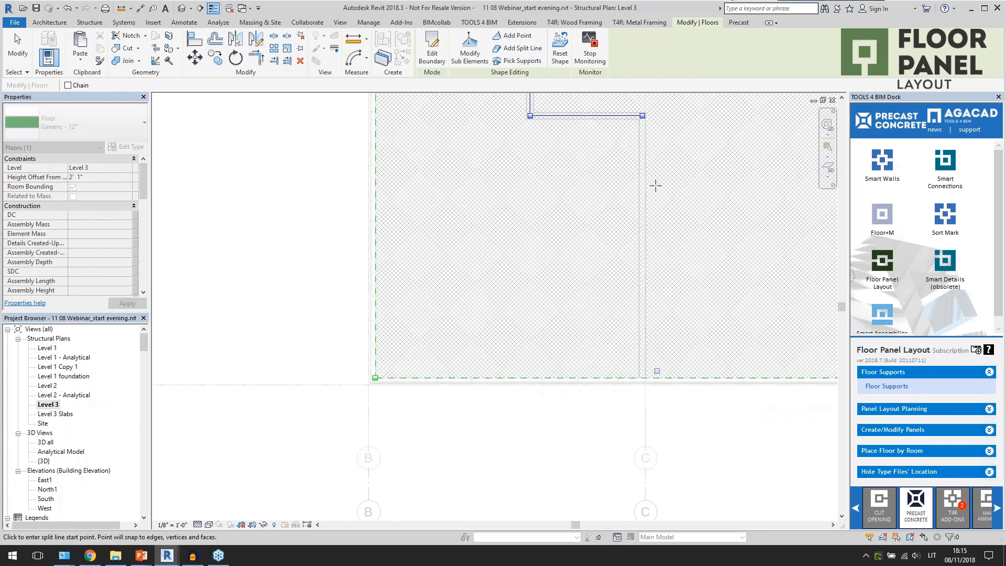
{"action": "left_click", "coordinate": [642, 116]}
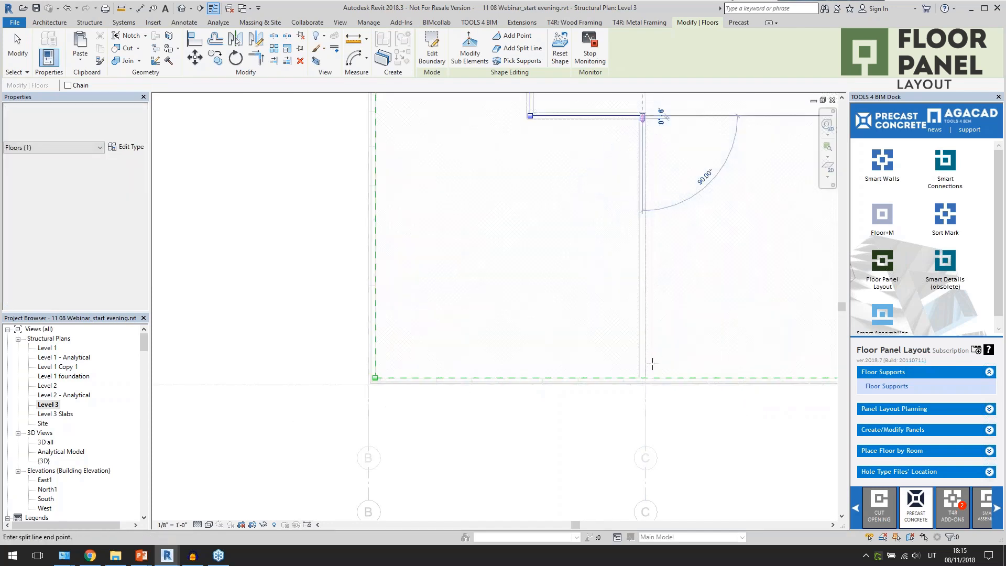
{"action": "left_click", "coordinate": [643, 378]}
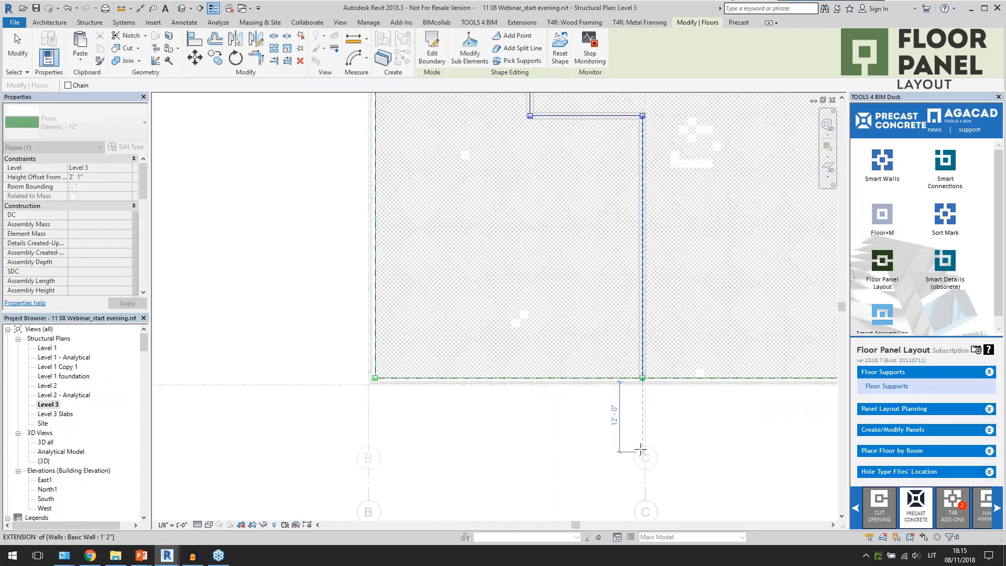
{"action": "key", "text": "Escape"}
{"action": "scroll", "coordinate": [624, 431], "scroll_direction": "down", "scroll_amount": 5}
{"action": "key", "text": "Escape"}
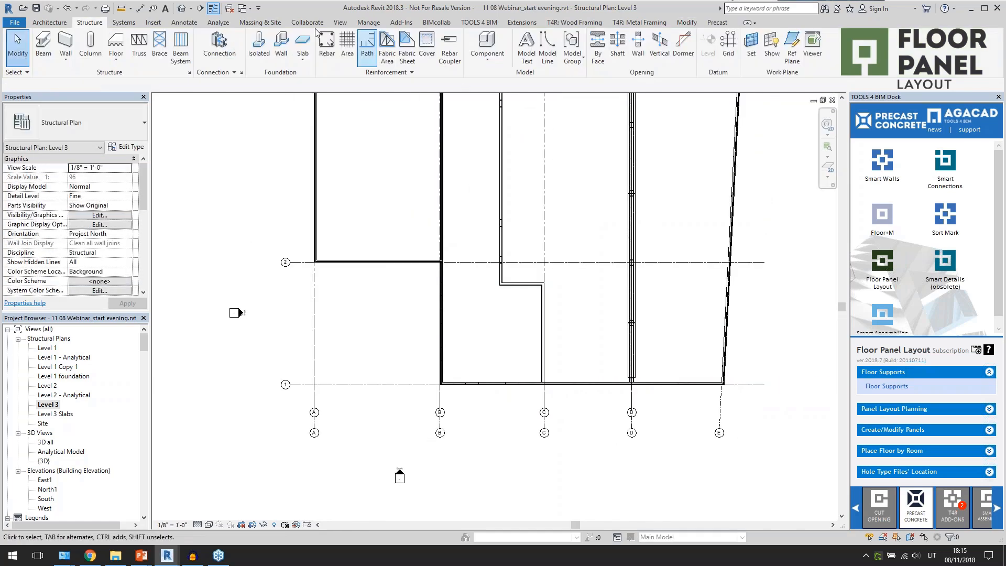
Step: In the 3D view, examine the main hall slab's split lines and points with Modify Sub Elements
{"action": "left_click", "coordinate": [182, 8]}
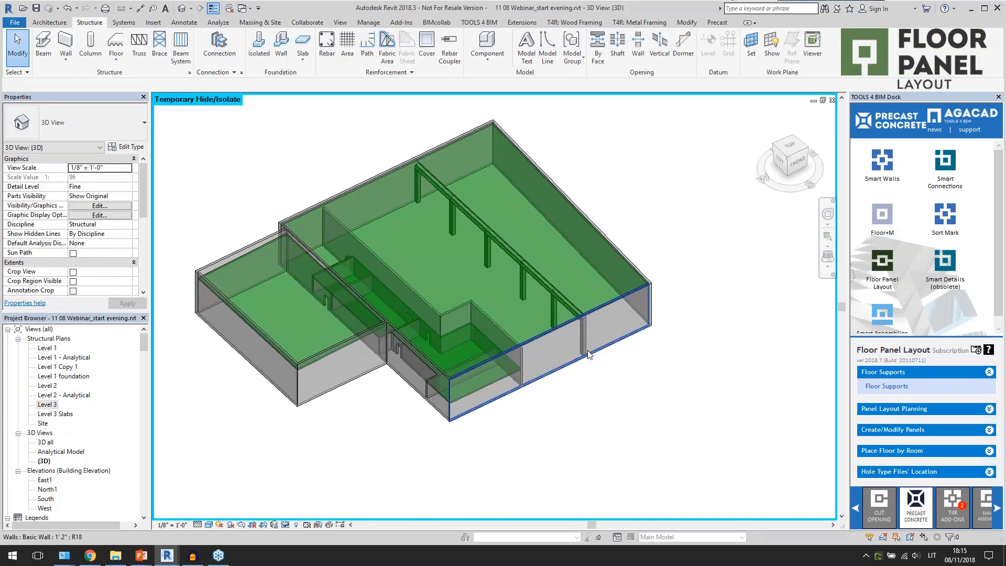
{"action": "left_click", "coordinate": [530, 339]}
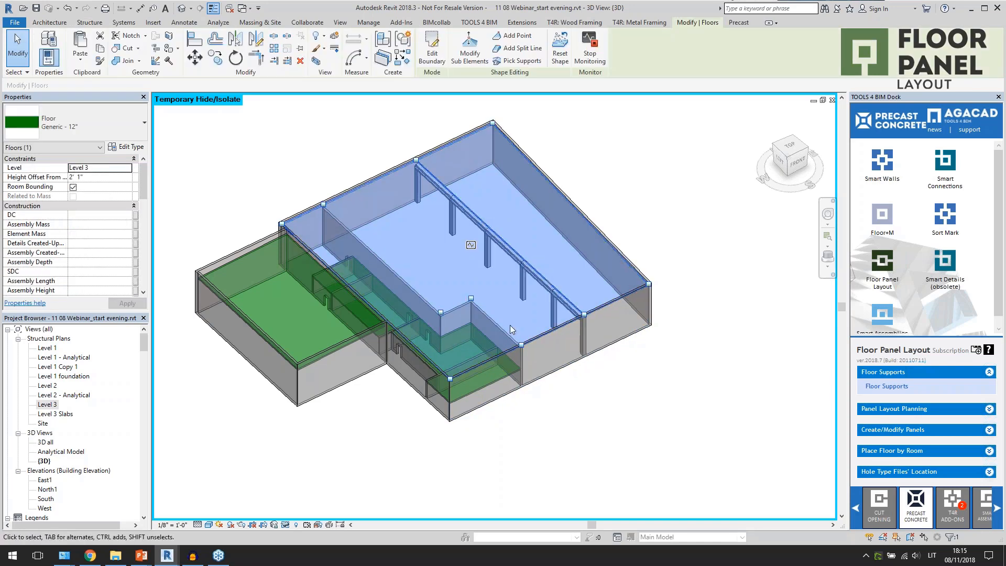
{"action": "scroll", "coordinate": [511, 325], "scroll_direction": "up", "scroll_amount": 2}
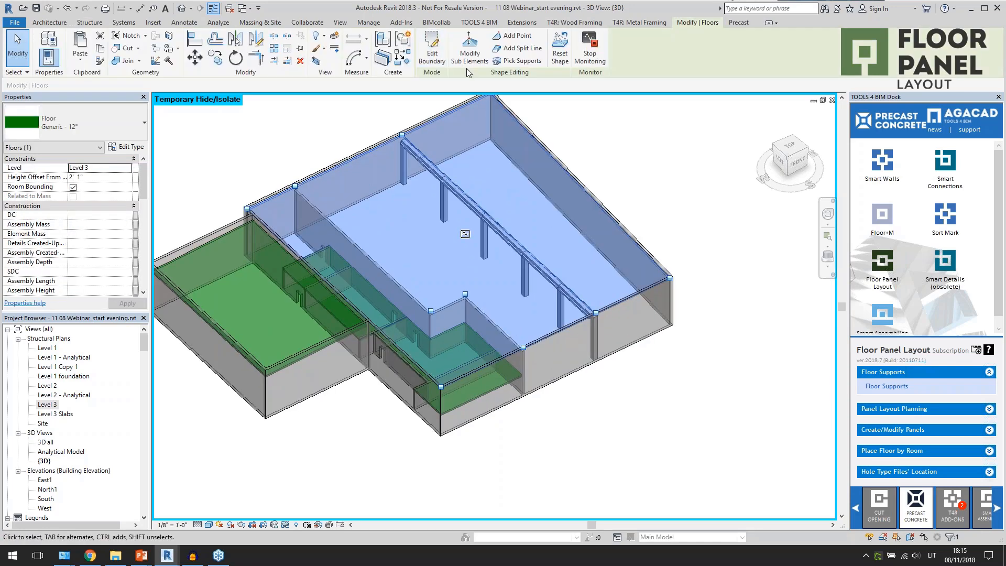
{"action": "left_click", "coordinate": [469, 50]}
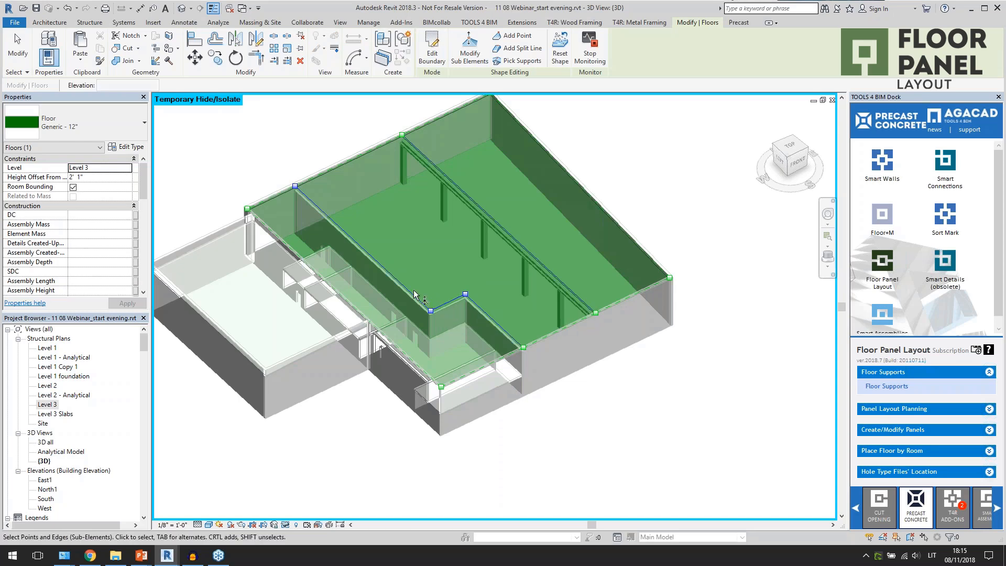
{"action": "left_click", "coordinate": [431, 310]}
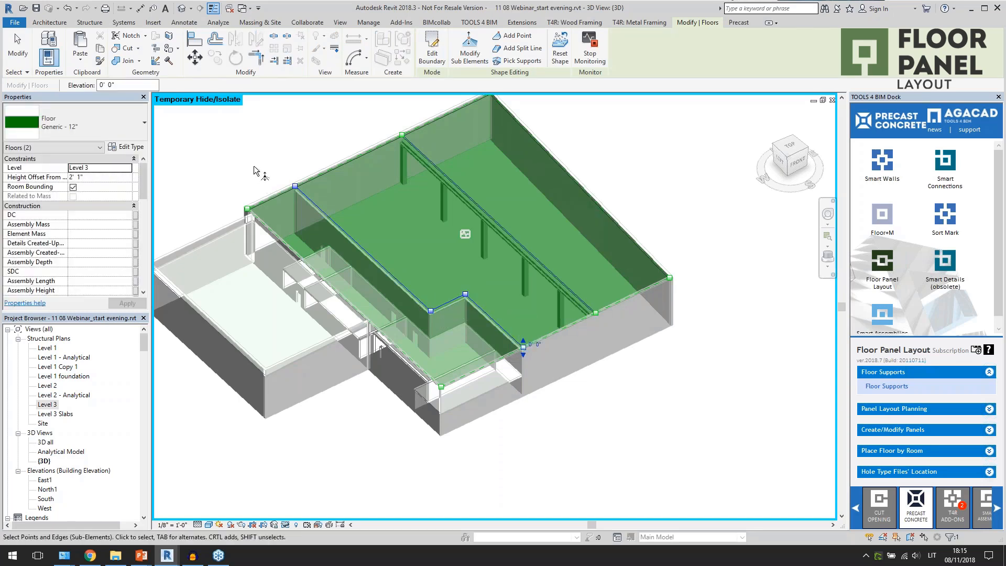
{"action": "left_click_drag", "start_coordinate": [275, 165], "coordinate": [302, 194]}
{"action": "key", "text": "Escape"}
{"action": "key", "text": "Escape"}
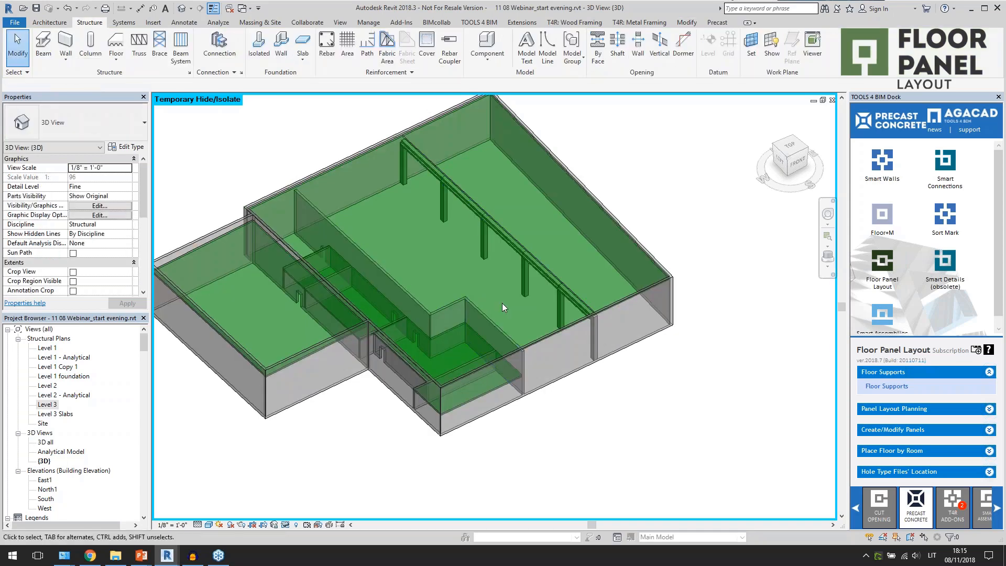
Step: In the panel layout settings, set panel width and maximum panel width to 4' 0" with Split from Start, and save
{"action": "left_click", "coordinate": [903, 413]}
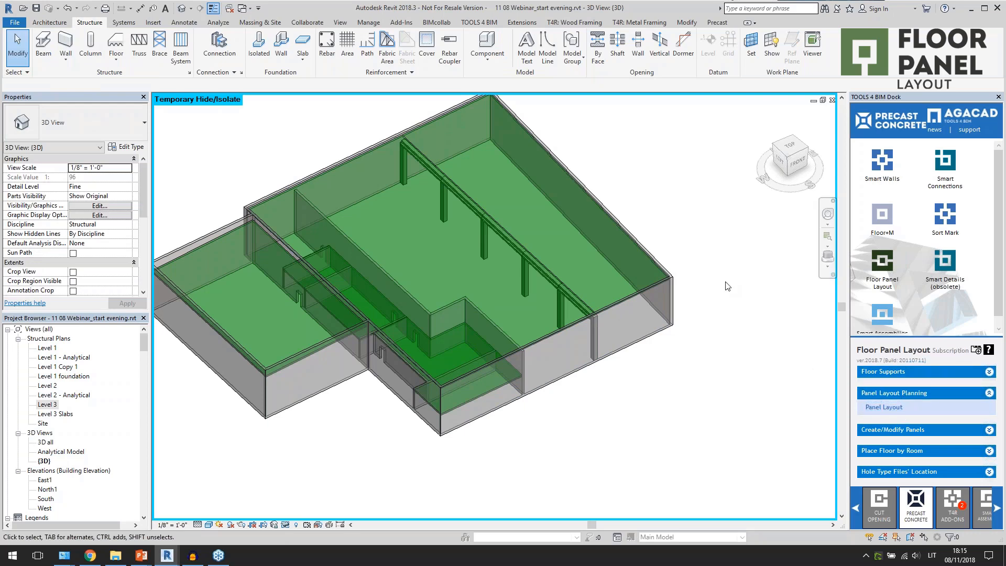
{"action": "left_click_drag", "start_coordinate": [504, 129], "coordinate": [719, 143]}
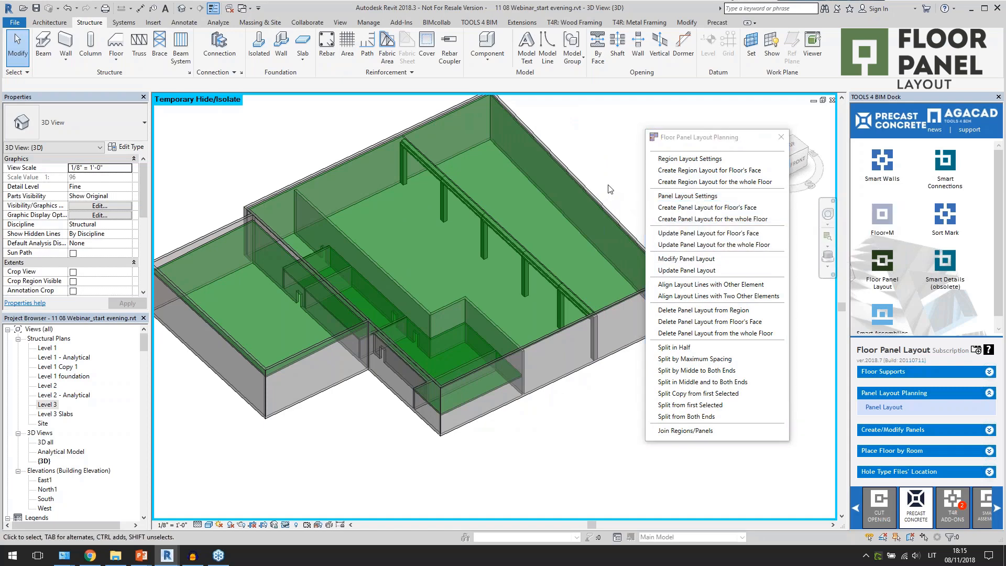
{"action": "middle_click_drag", "start_coordinate": [635, 296], "coordinate": [533, 329]}
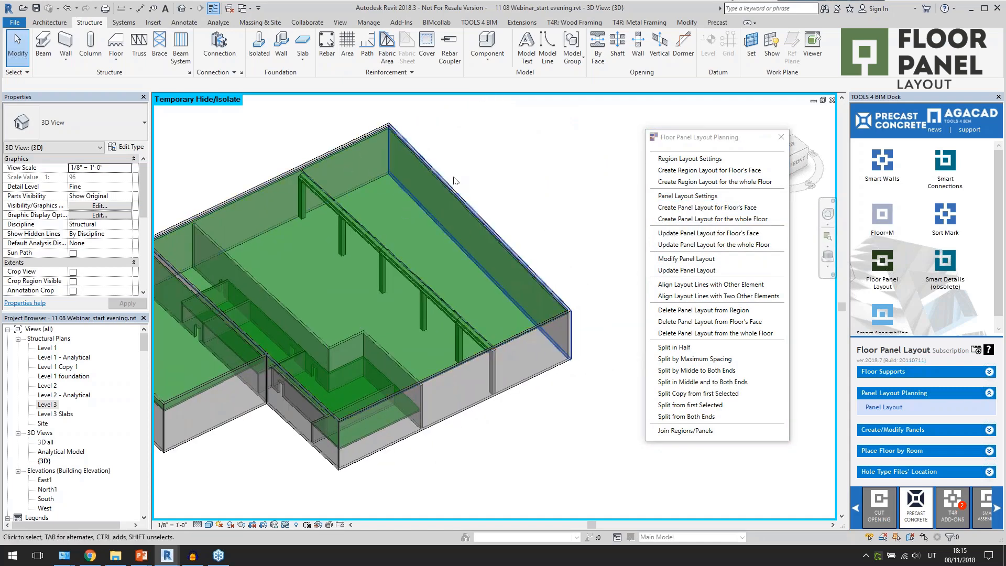
{"action": "middle_click_drag", "start_coordinate": [506, 180], "coordinate": [542, 172]}
{"action": "left_click", "coordinate": [688, 202]}
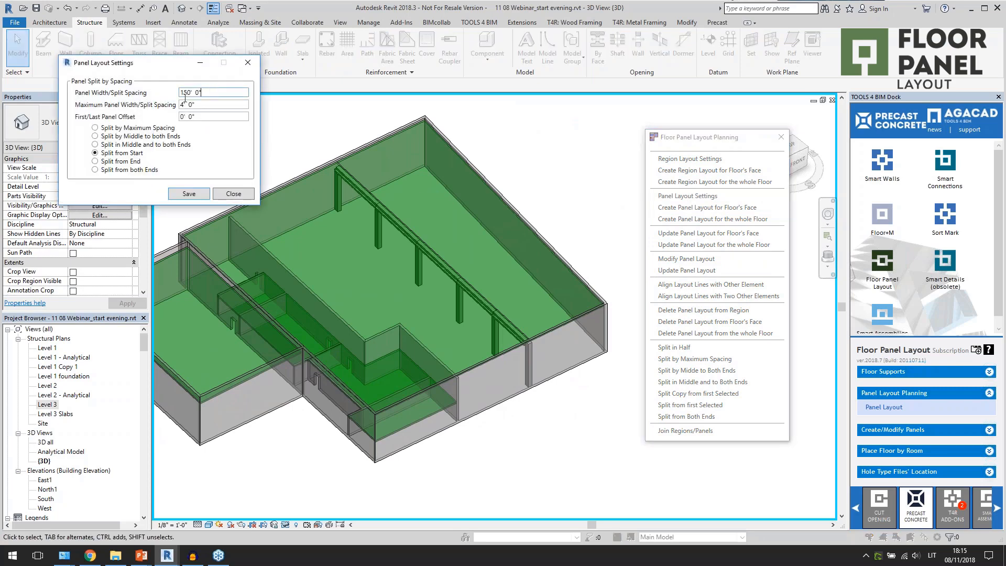
{"action": "key", "text": "Return"}
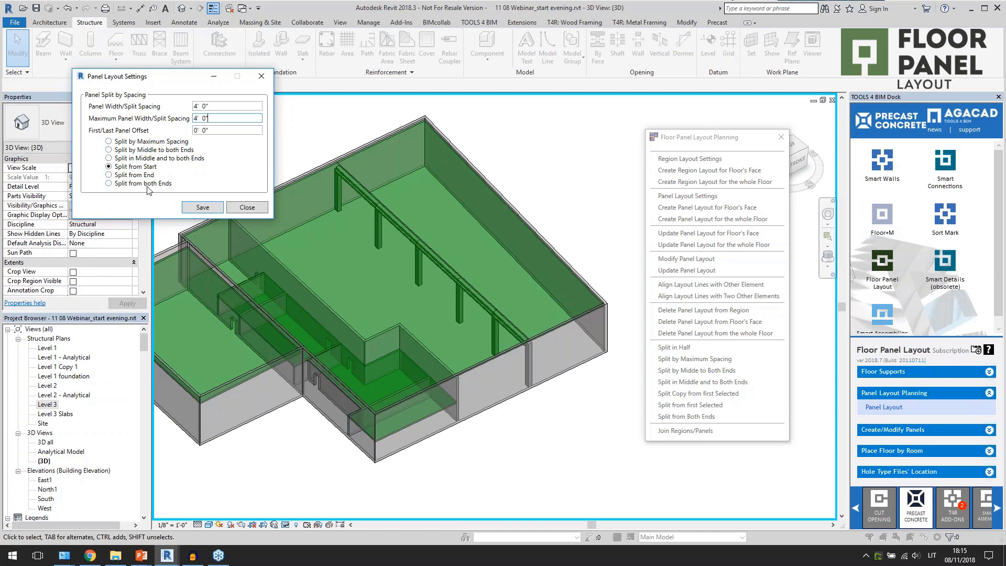
{"action": "left_click", "coordinate": [202, 208]}
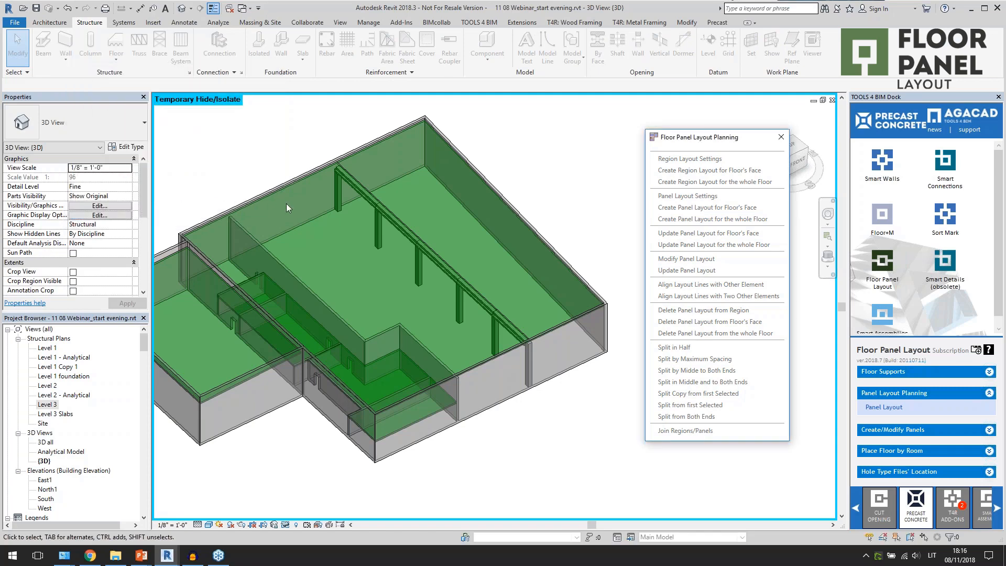
Step: Create a panel layout for the tapered slab face between the beam line and the slanted outer wall
{"action": "left_click", "coordinate": [684, 207]}
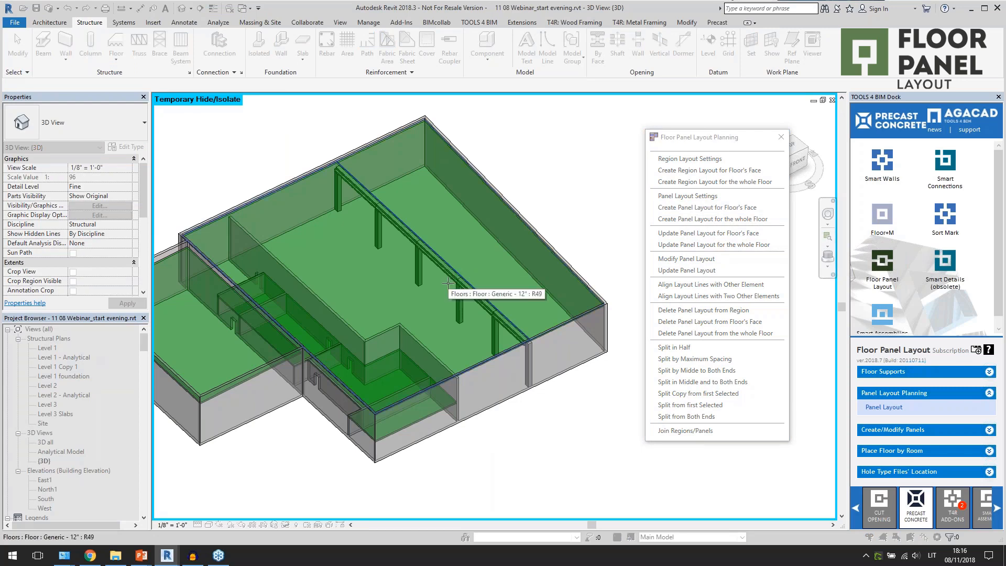
{"action": "scroll", "coordinate": [524, 247], "scroll_direction": "down", "scroll_amount": 3}
{"action": "scroll", "coordinate": [339, 303], "scroll_direction": "up", "scroll_amount": 2}
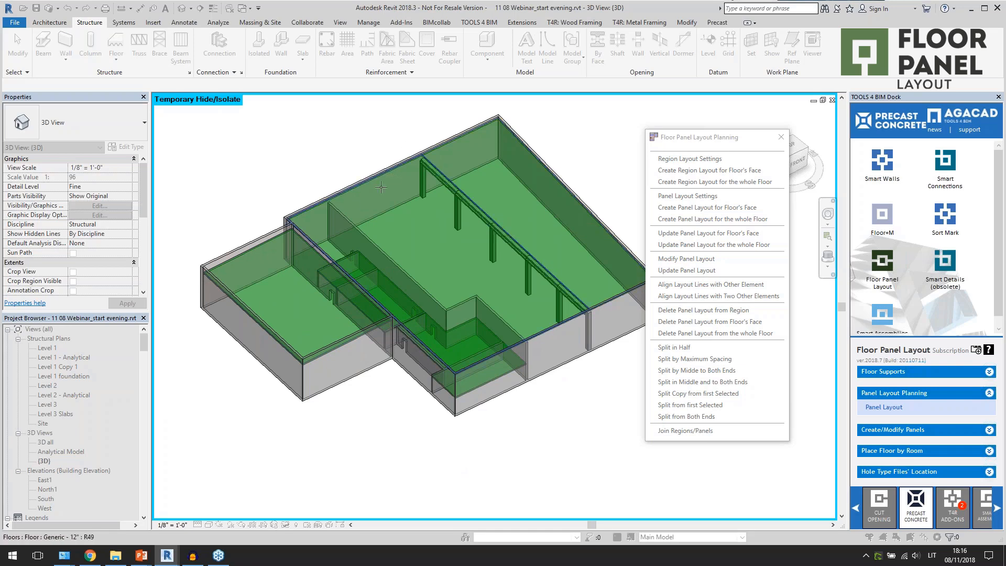
{"action": "scroll", "coordinate": [462, 212], "scroll_direction": "up", "scroll_amount": 2}
{"action": "scroll", "coordinate": [484, 233], "scroll_direction": "up", "scroll_amount": 2}
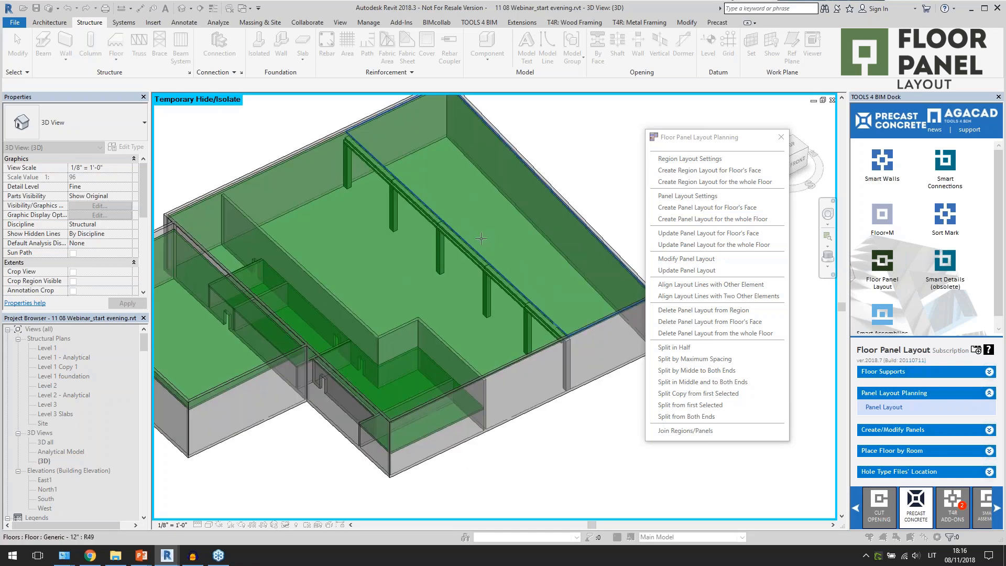
{"action": "left_click", "coordinate": [481, 238]}
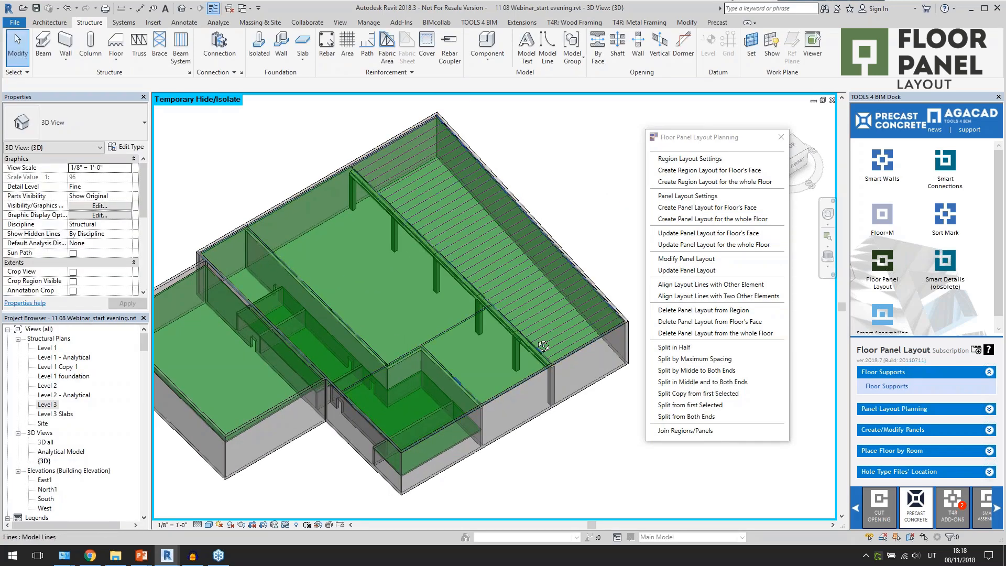
{"action": "middle_click_drag", "start_coordinate": [542, 347], "coordinate": [531, 332], "text": "shift"}
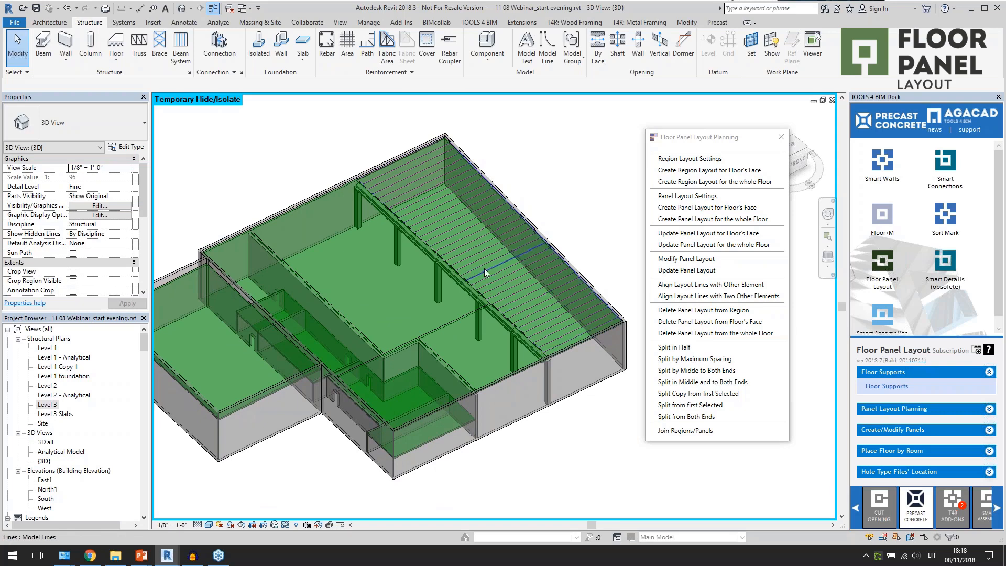
Step: Set the panel width to 10' and create a panel layout for the slab face between the beam line and the long interior wall
{"action": "left_click", "coordinate": [690, 195]}
{"action": "double_click", "coordinate": [253, 136]}
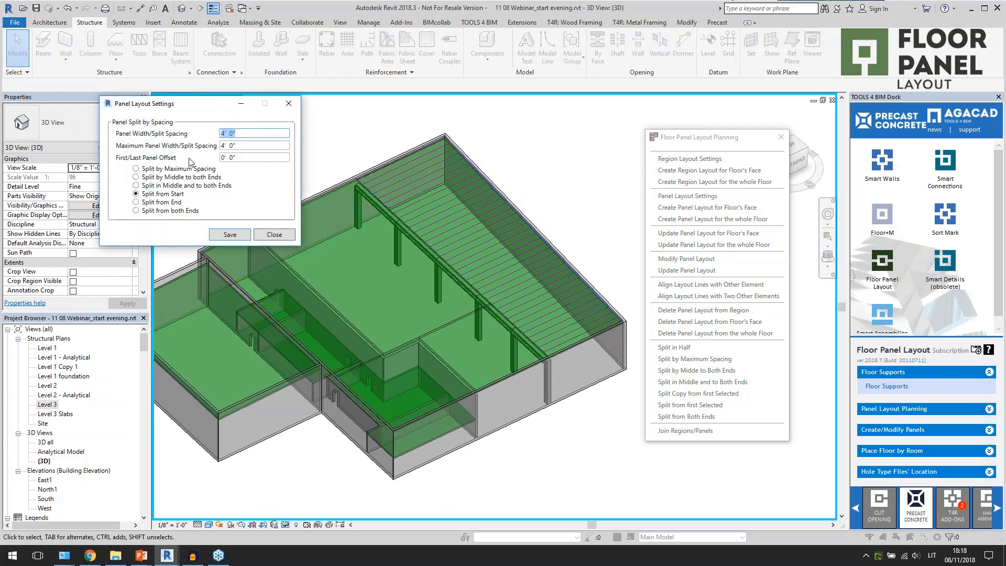
{"action": "type", "text": "10"}
{"action": "key", "text": "Tab"}
{"action": "left_click", "coordinate": [230, 235]}
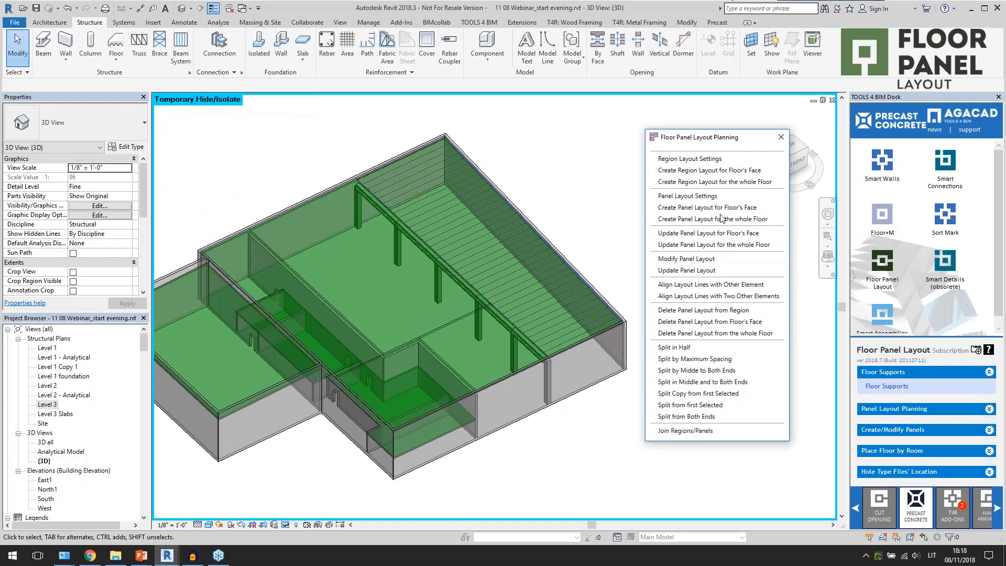
{"action": "left_click", "coordinate": [413, 304]}
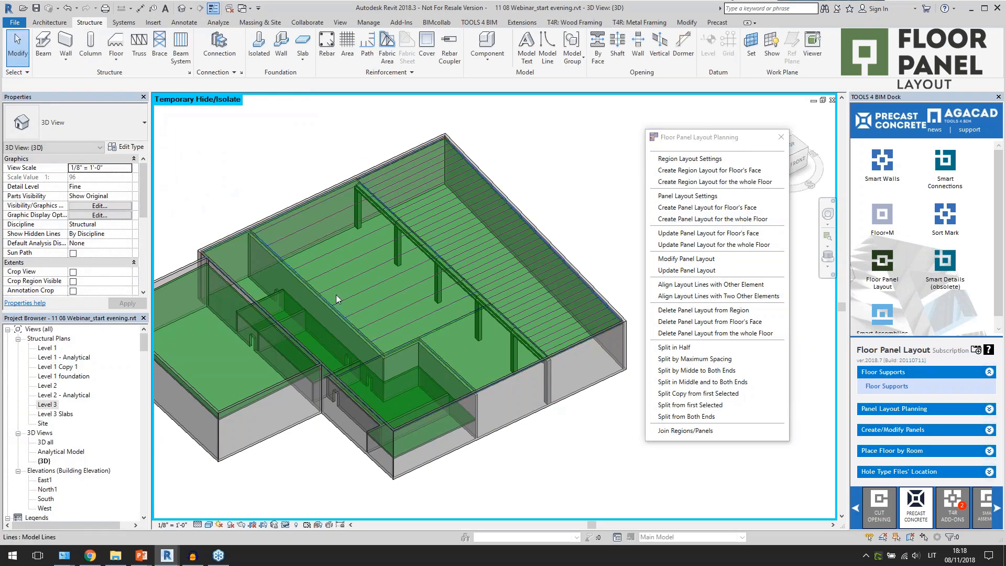
{"action": "scroll", "coordinate": [330, 299], "scroll_direction": "up", "scroll_amount": 4}
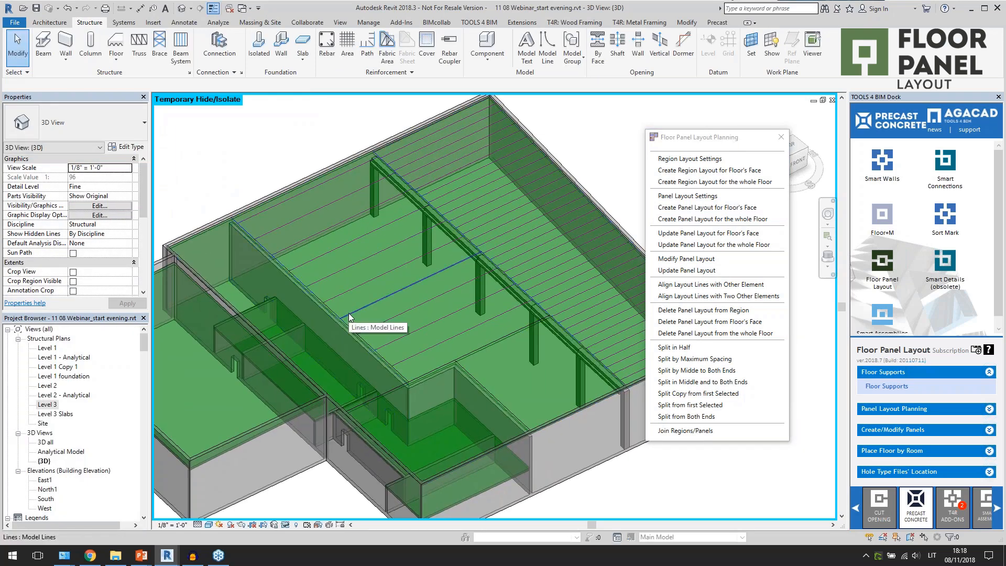
Step: Use Join Regions/Panels on the first two panels at the far end of the middle slab face
{"action": "left_click", "coordinate": [703, 431]}
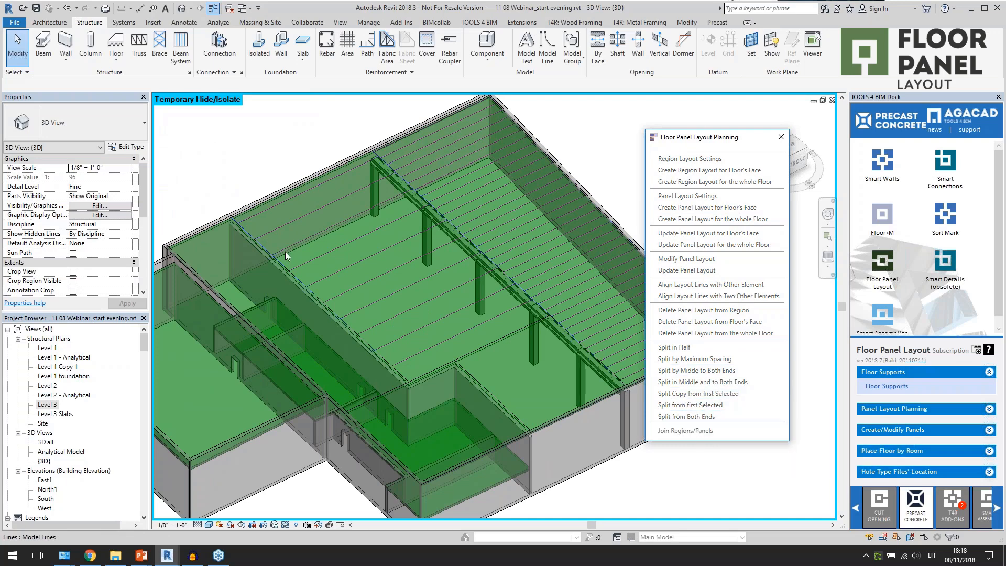
{"action": "left_click", "coordinate": [279, 205]}
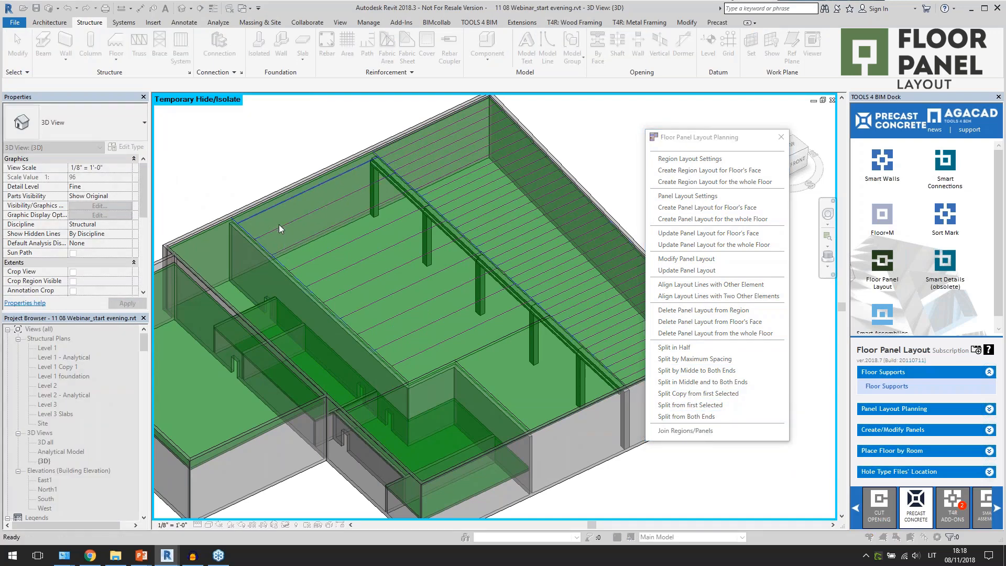
{"action": "left_click", "coordinate": [278, 226]}
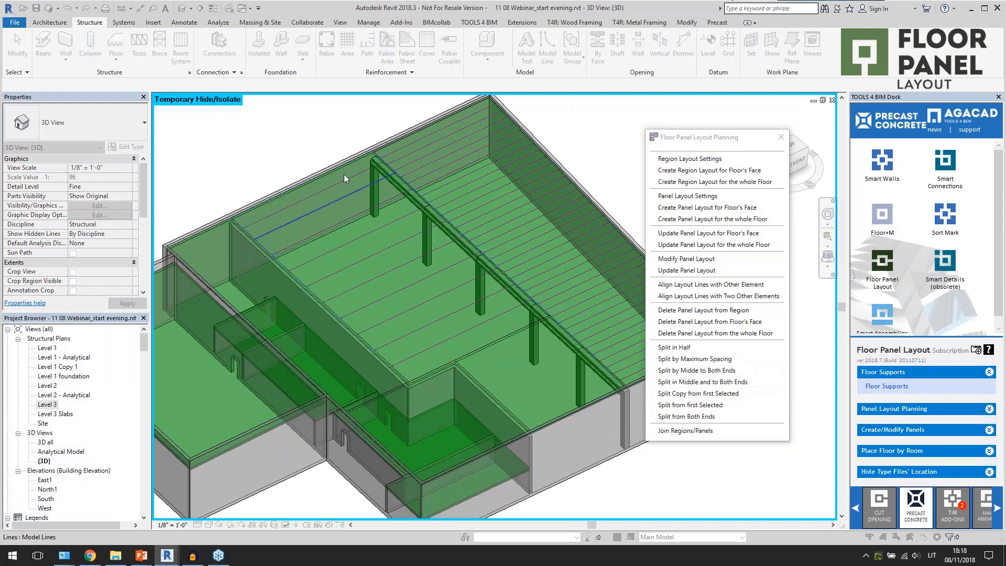
{"action": "key", "text": "Escape"}
Step: Close the panel layout planning tools and open Floor Panel Layout's Create/Modify Panels tools
{"action": "scroll", "coordinate": [246, 256], "scroll_direction": "down", "scroll_amount": 1}
{"action": "middle_click_drag", "start_coordinate": [407, 347], "coordinate": [578, 323]}
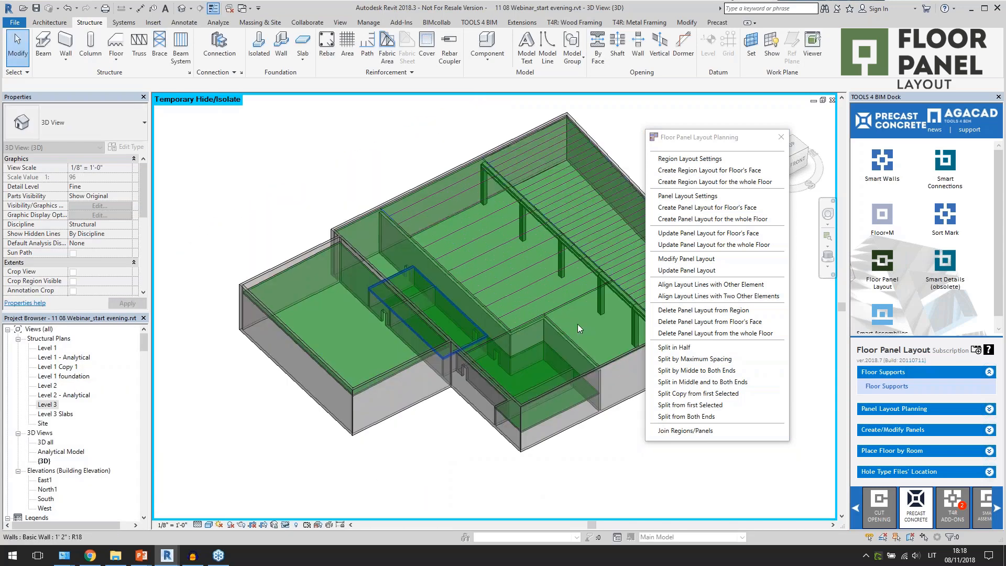
{"action": "scroll", "coordinate": [278, 290], "scroll_direction": "down", "scroll_amount": 3}
{"action": "scroll", "coordinate": [529, 311], "scroll_direction": "up", "scroll_amount": 4}
{"action": "scroll", "coordinate": [529, 310], "scroll_direction": "up", "scroll_amount": 2}
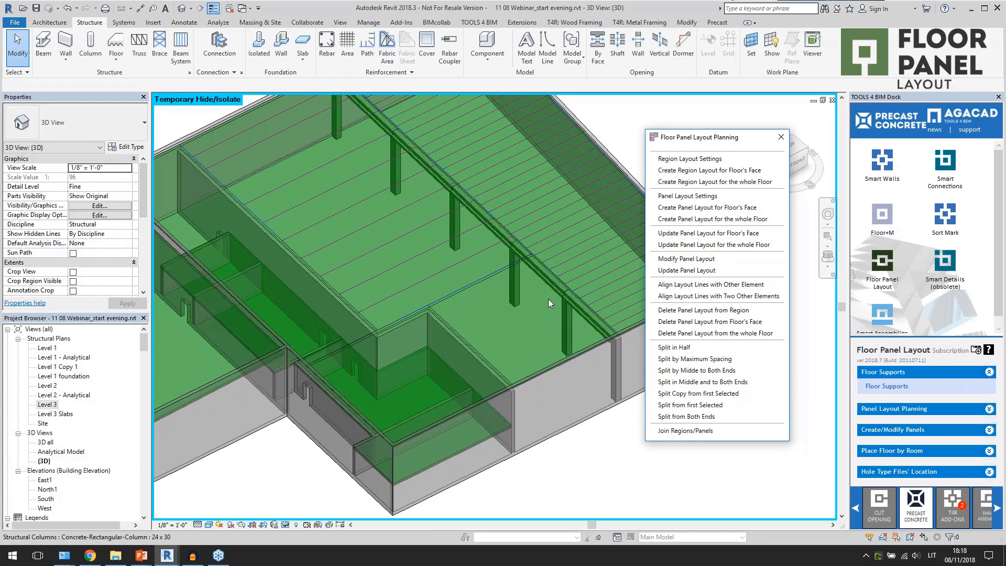
{"action": "scroll", "coordinate": [351, 342], "scroll_direction": "down", "scroll_amount": 2}
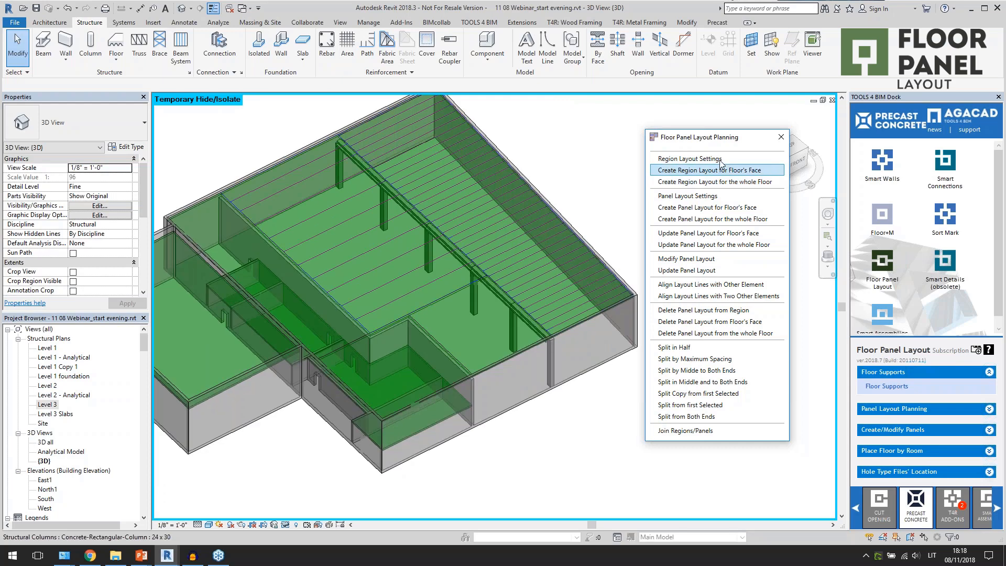
{"action": "left_click", "coordinate": [781, 138]}
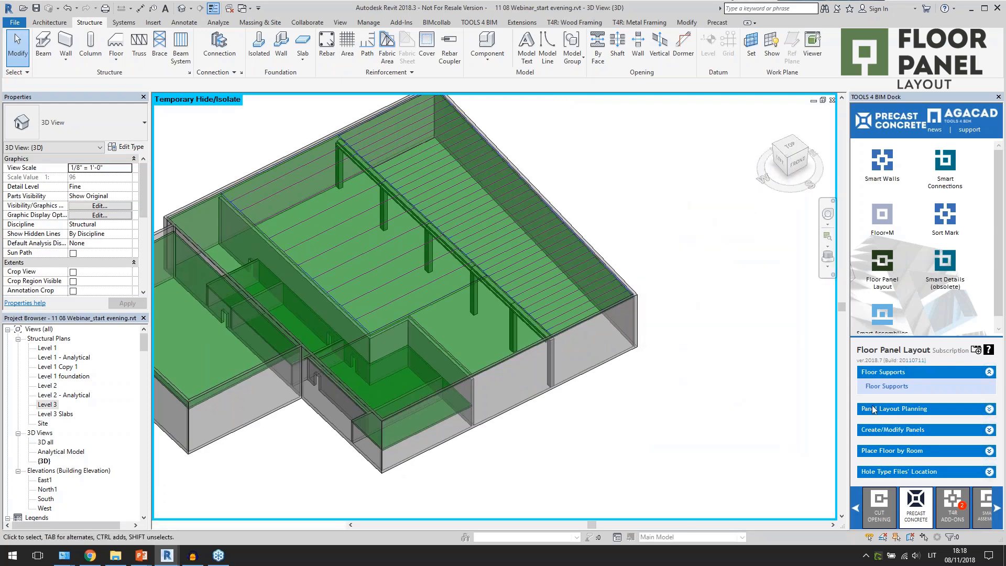
{"action": "left_click", "coordinate": [880, 429]}
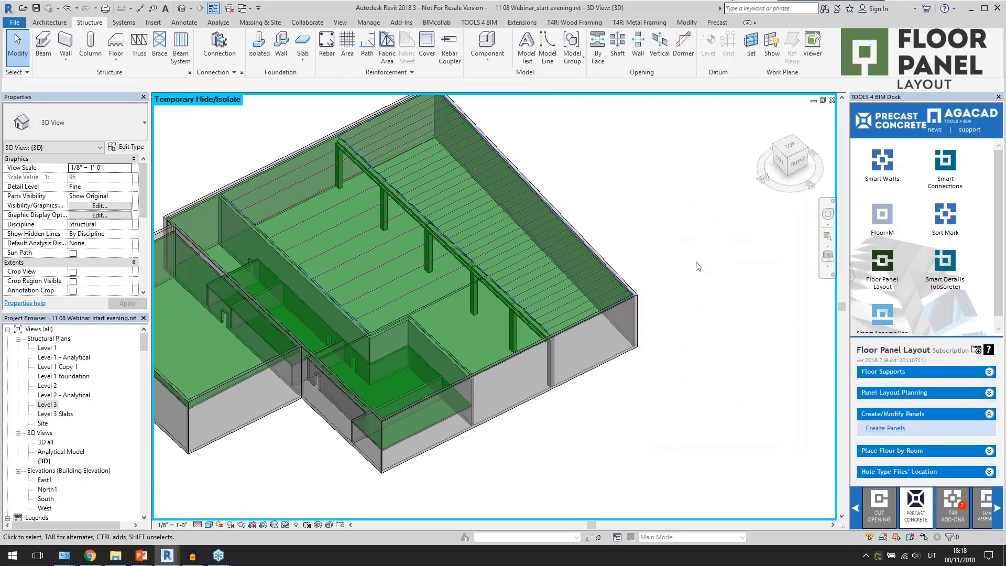
{"action": "left_click_drag", "start_coordinate": [485, 189], "coordinate": [708, 159]}
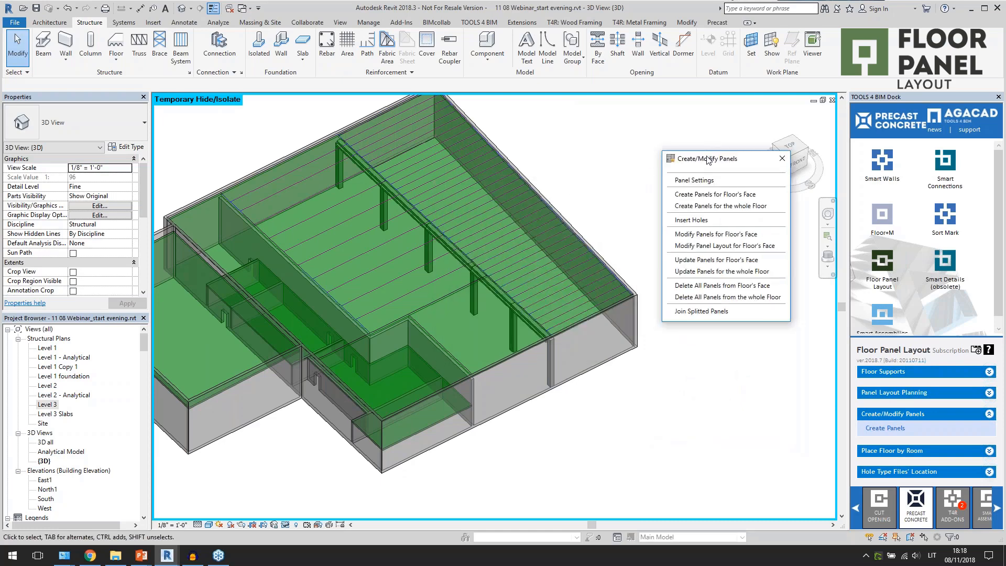
Step: Open Panel Settings and review the cantilever offsets for unassigned, structural wall and structural framing supports and the shared width and length parameters
{"action": "left_click", "coordinate": [708, 181]}
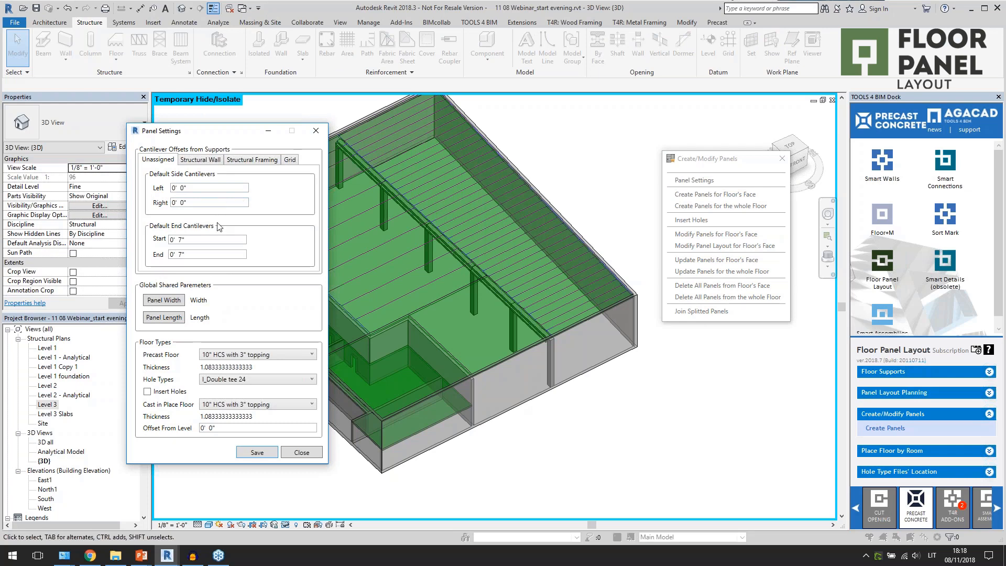
{"action": "left_click_drag", "start_coordinate": [188, 241], "coordinate": [165, 247]}
{"action": "left_click", "coordinate": [202, 161]}
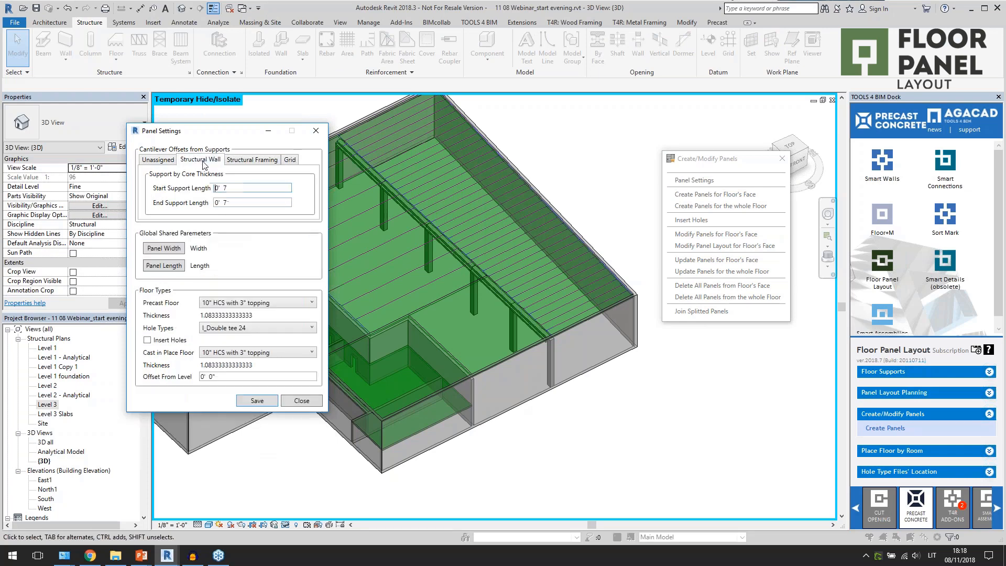
{"action": "left_click", "coordinate": [245, 160]}
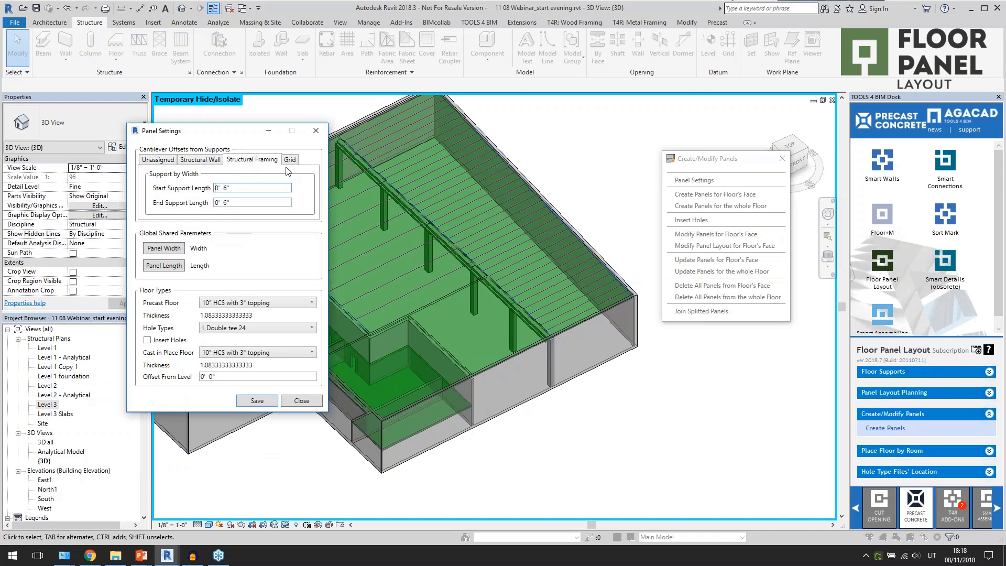
{"action": "left_click", "coordinate": [163, 249]}
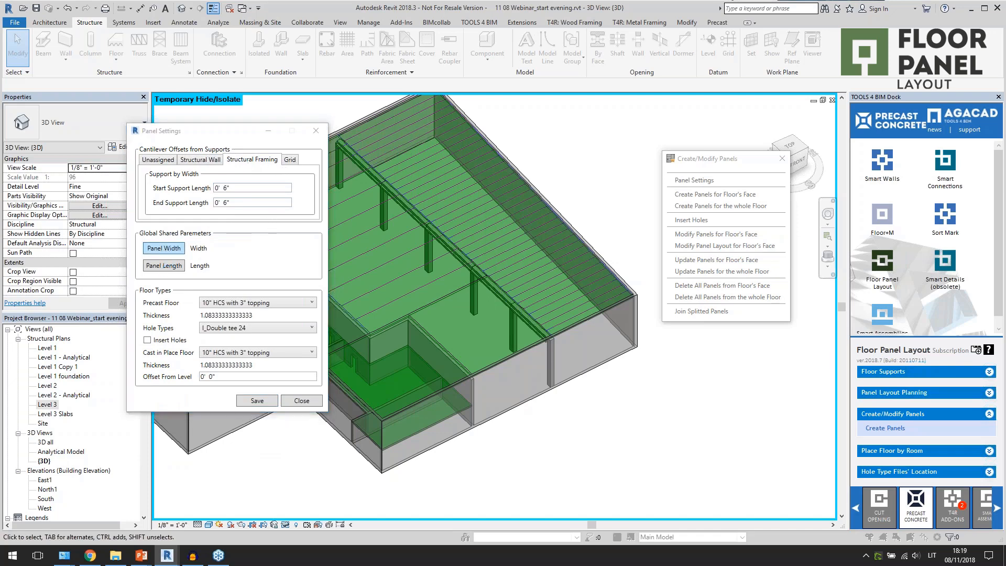
{"action": "double_click", "coordinate": [167, 277]}
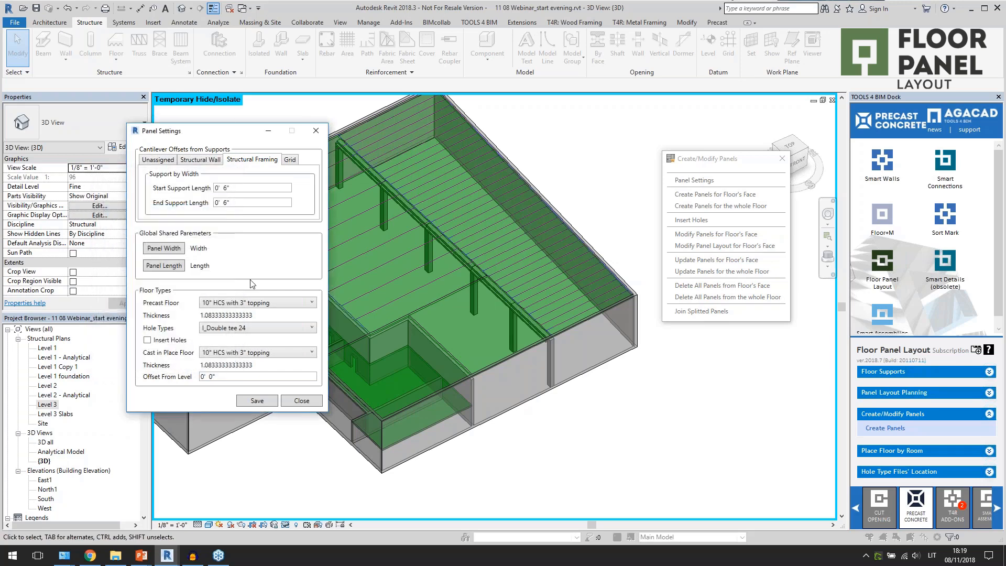
Step: Set the precast floor type to Generic - 10" and the hole type to I_HCS 10, with hole insertion enabled
{"action": "left_click", "coordinate": [249, 304]}
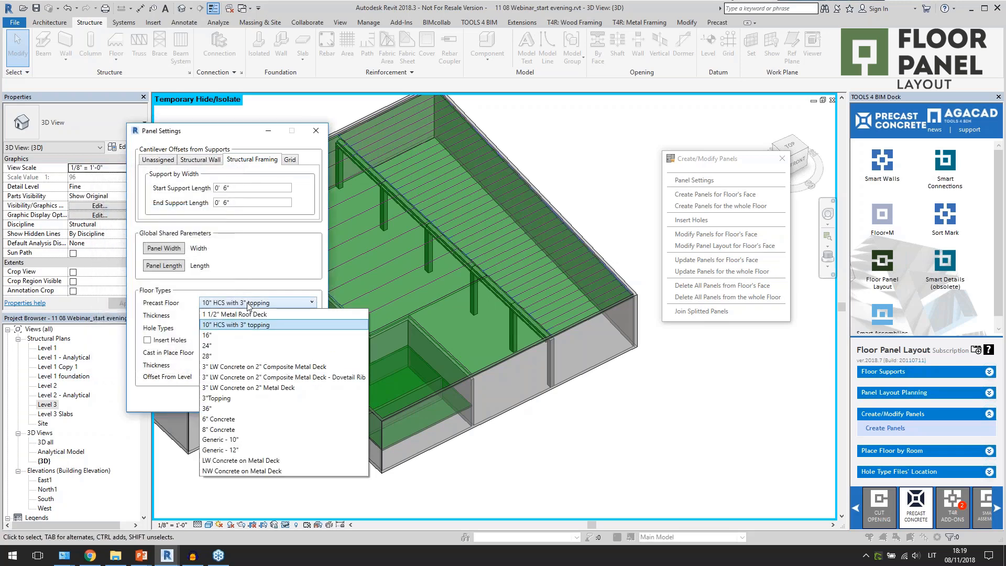
{"action": "left_click", "coordinate": [248, 440]}
{"action": "left_click", "coordinate": [265, 329]}
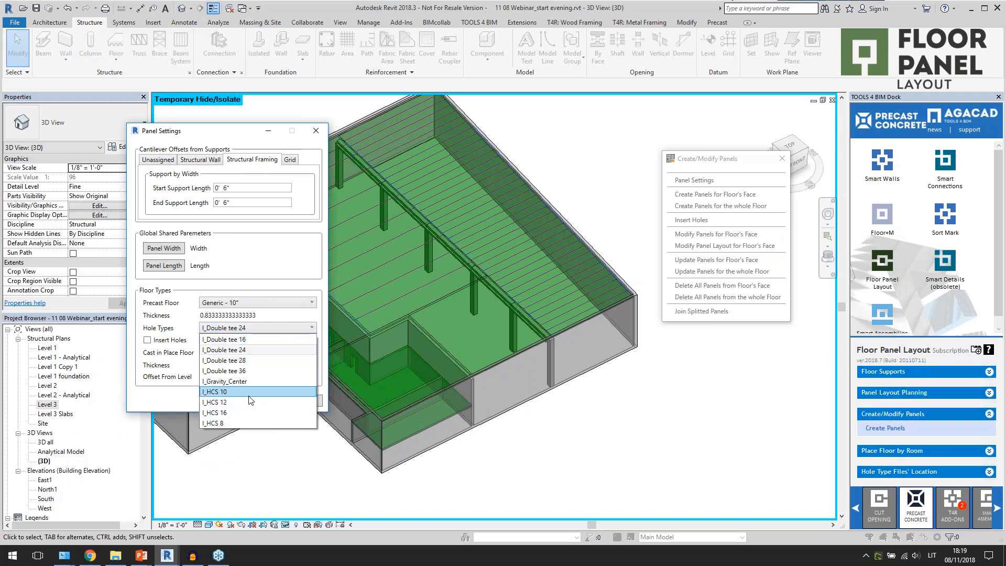
{"action": "left_click", "coordinate": [240, 391]}
{"action": "left_click", "coordinate": [246, 330]}
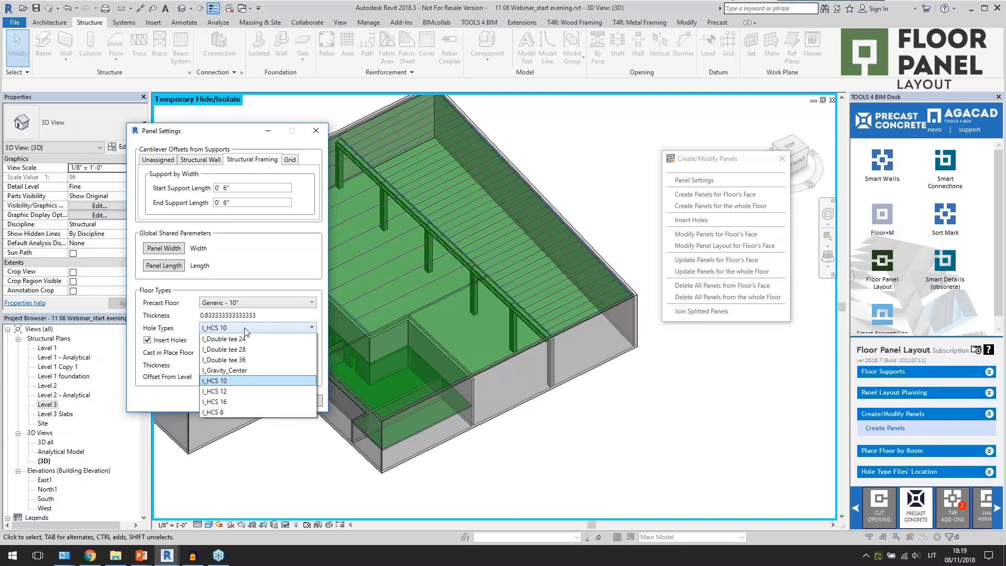
{"action": "left_click", "coordinate": [245, 328]}
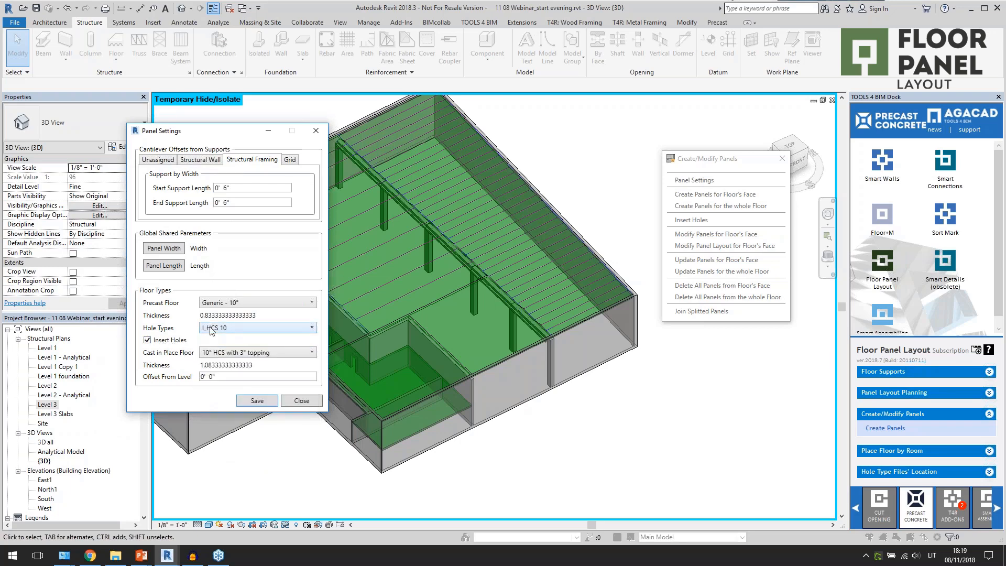
Step: Set the cast-in-place floor type to Generic - 10" and the offset from level to -3", and save the panel settings
{"action": "left_click", "coordinate": [224, 354]}
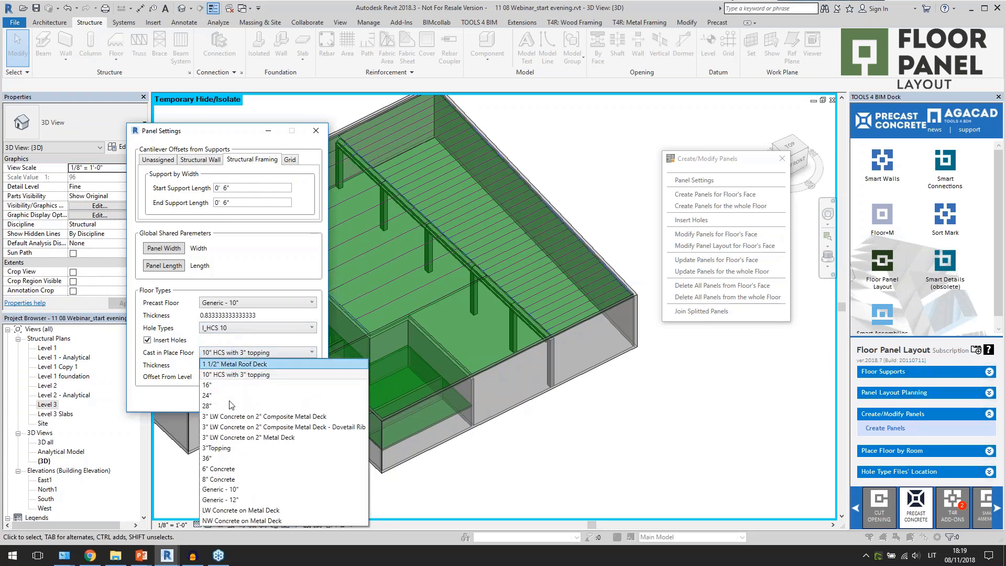
{"action": "left_click", "coordinate": [241, 489]}
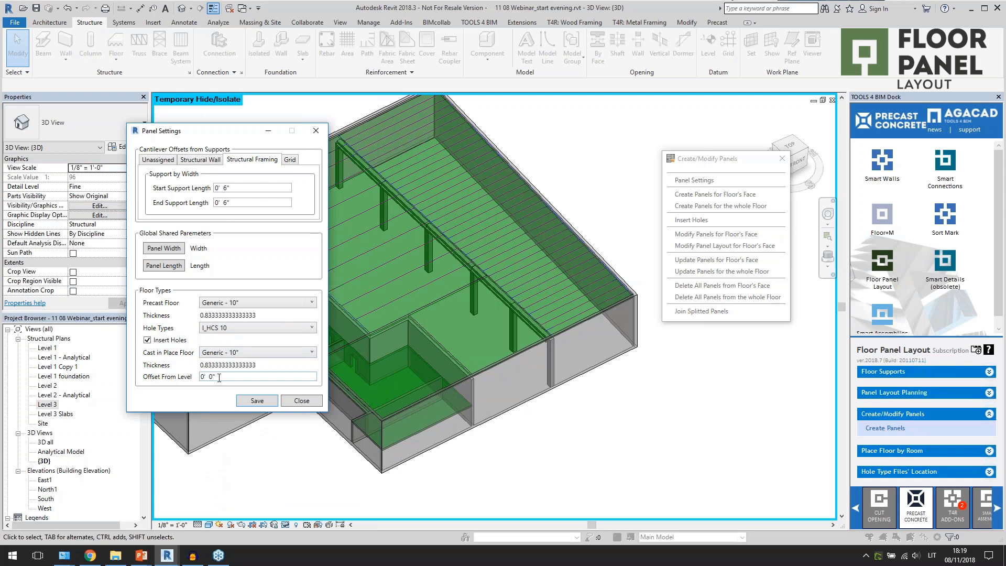
{"action": "left_click_drag", "start_coordinate": [219, 378], "coordinate": [202, 384]}
{"action": "type", "text": "-3"}
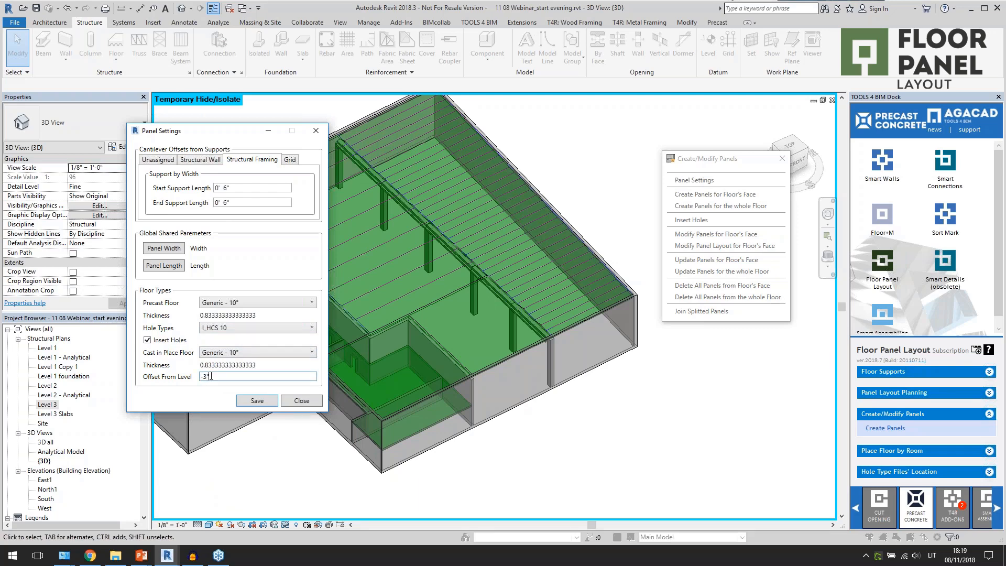
{"action": "left_click", "coordinate": [240, 205]}
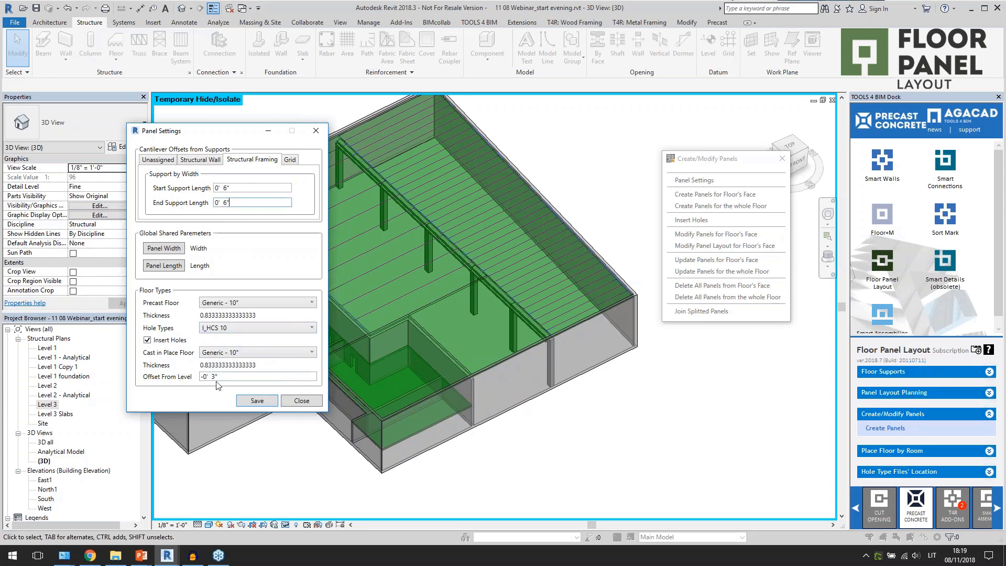
{"action": "left_click", "coordinate": [255, 401]}
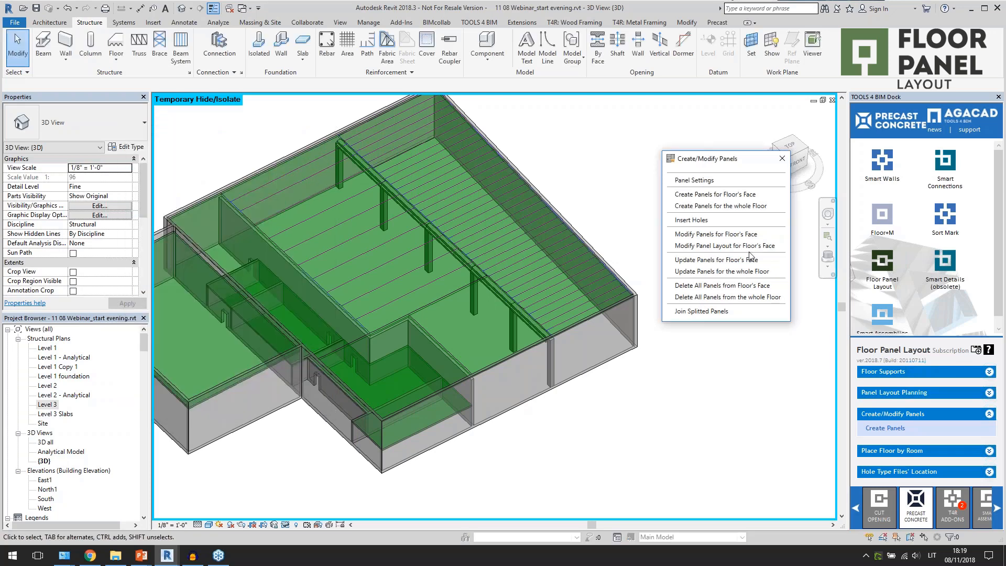
Step: Create panels for the tapered slab face beside the slanted outer wall and select one hollow-core panel at the beam line
{"action": "left_click", "coordinate": [734, 196]}
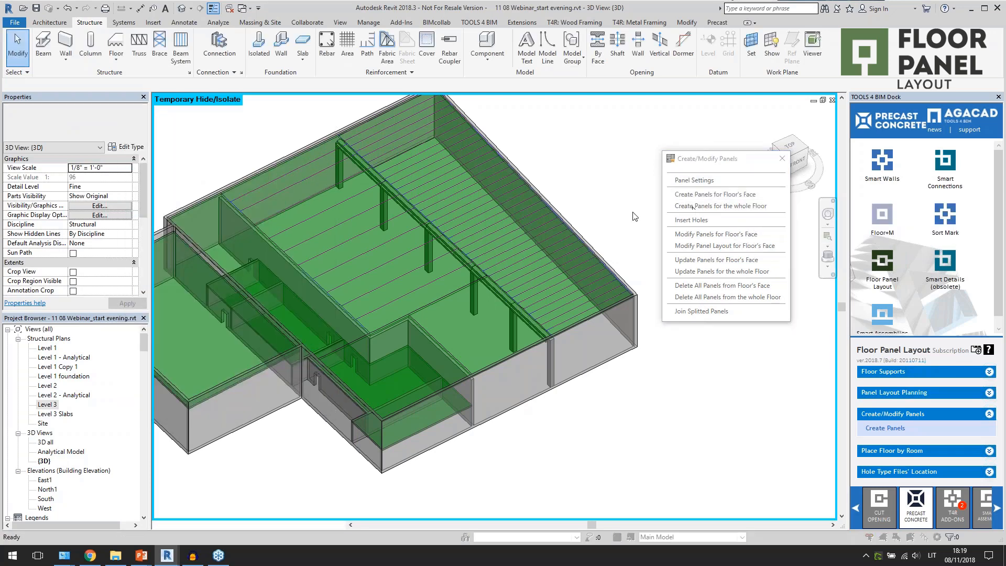
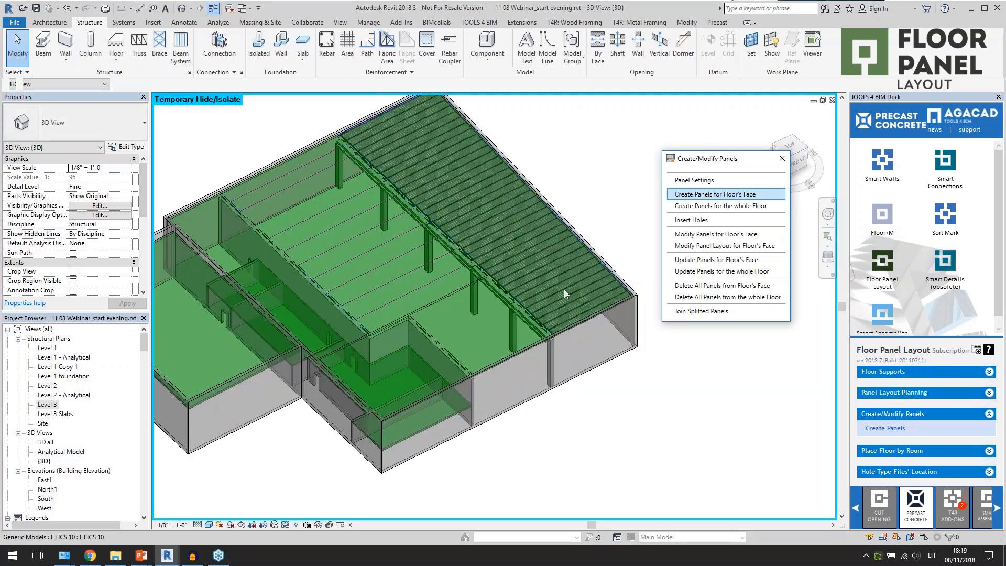
{"action": "scroll", "coordinate": [448, 288], "scroll_direction": "up", "scroll_amount": 10}
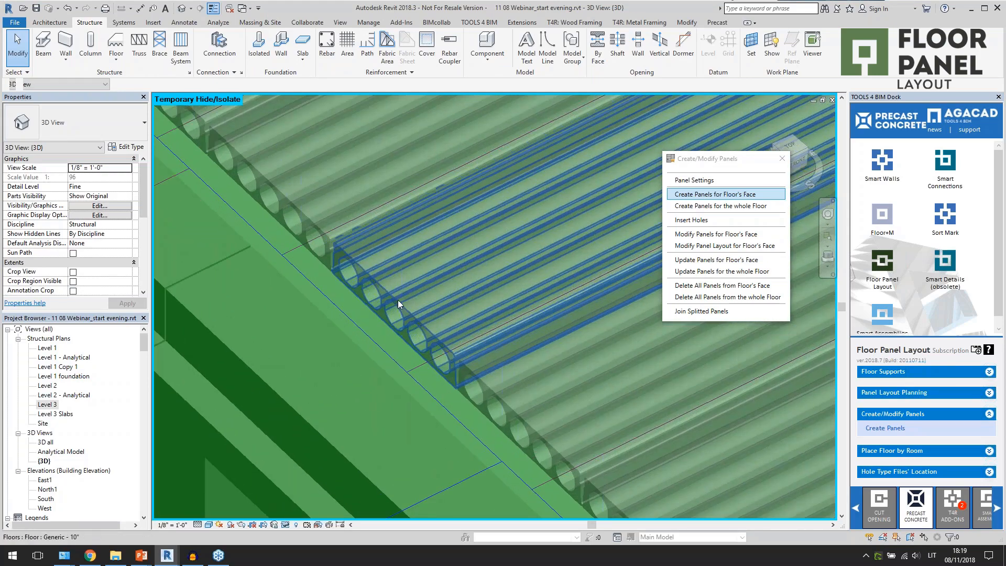
{"action": "left_click", "coordinate": [397, 300]}
{"action": "middle_click_drag", "start_coordinate": [398, 300], "coordinate": [474, 356], "text": "shift"}
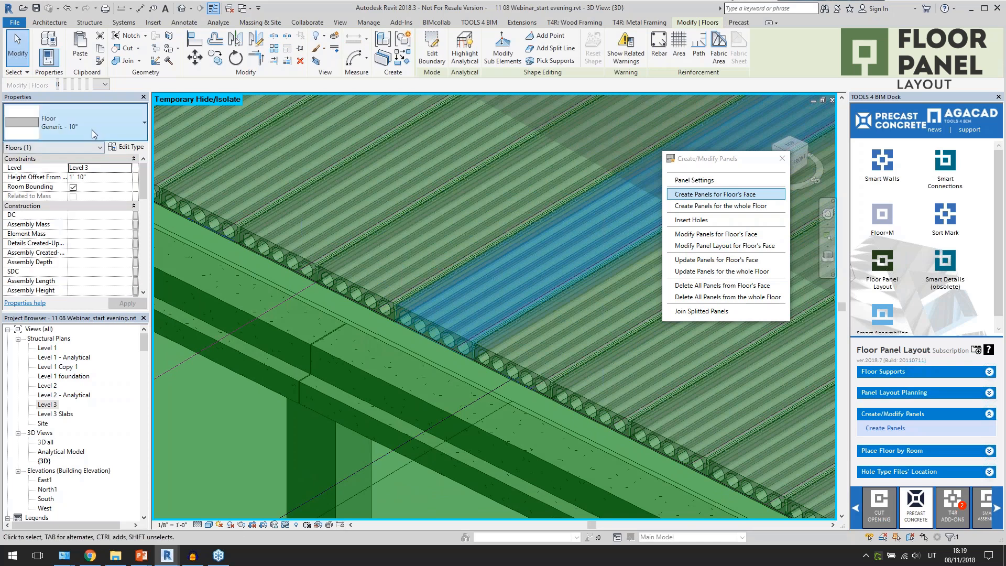
Step: Check the selected hollow-core panel's type, width and length in its properties, and clear the selection
{"action": "left_click", "coordinate": [92, 129]}
{"action": "left_click", "coordinate": [92, 129]}
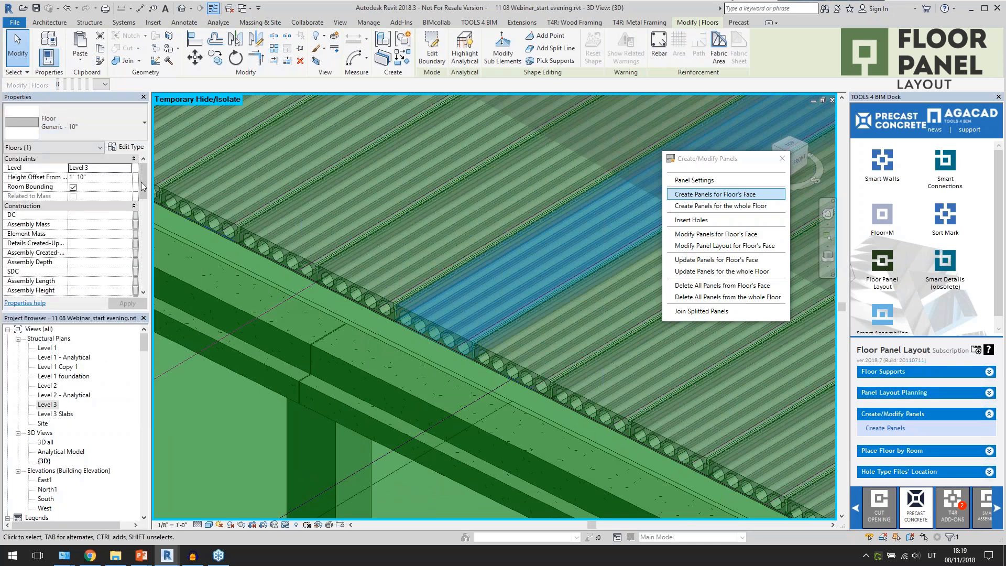
{"action": "left_click_drag", "start_coordinate": [143, 196], "coordinate": [133, 275]}
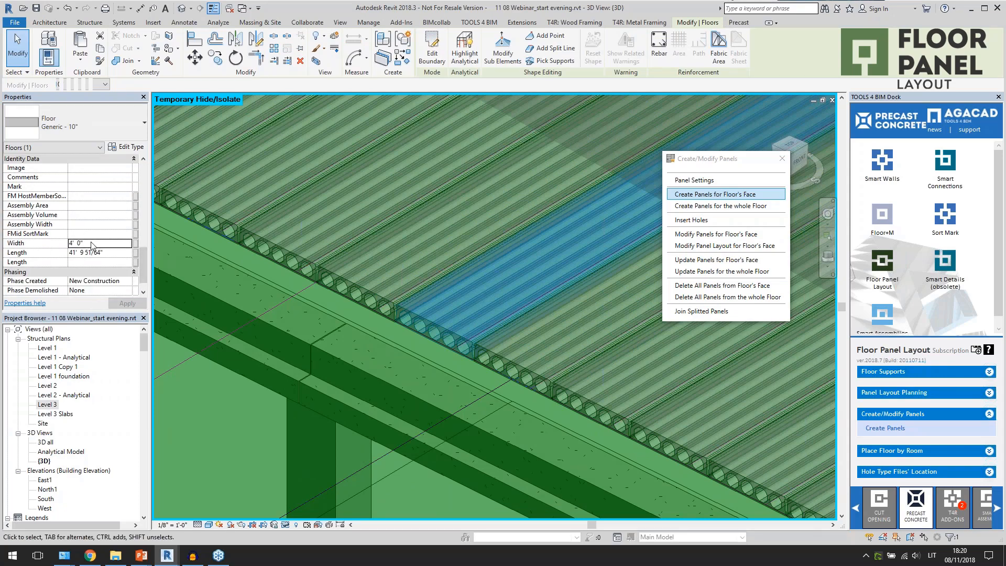
{"action": "left_click", "coordinate": [114, 253]}
{"action": "scroll", "coordinate": [351, 297], "scroll_direction": "down", "scroll_amount": 4}
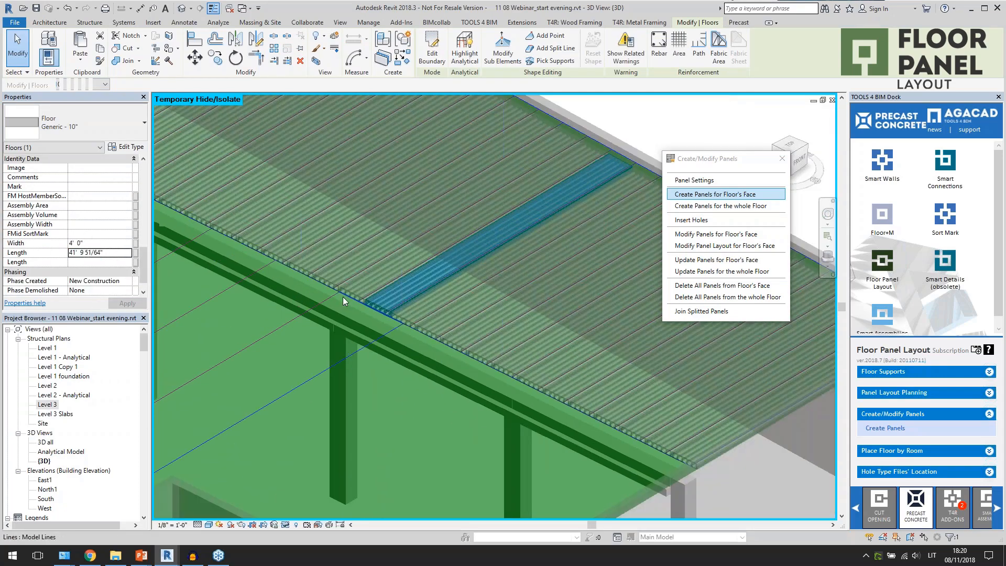
{"action": "left_click", "coordinate": [543, 401]}
{"action": "scroll", "coordinate": [712, 363], "scroll_direction": "down", "scroll_amount": 2}
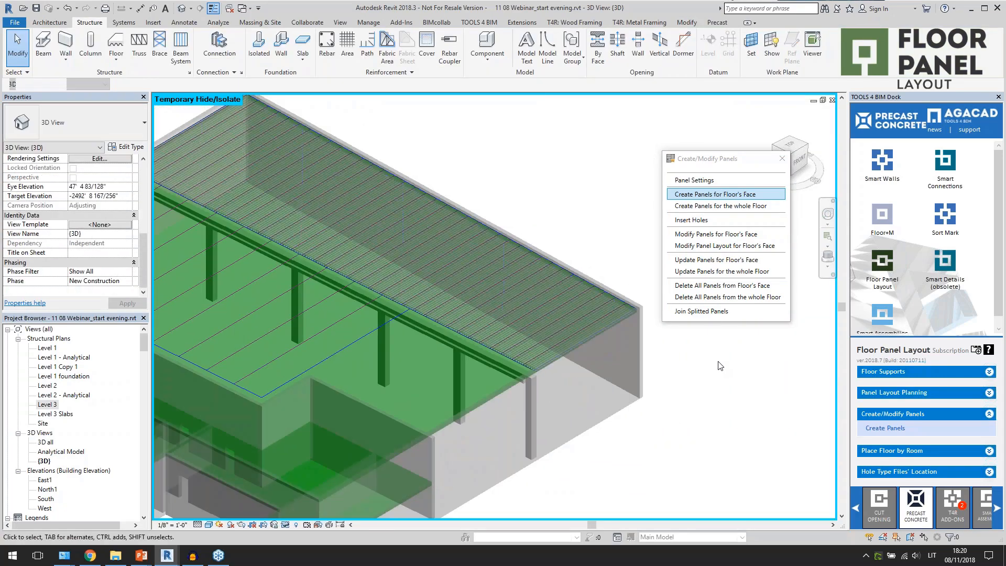
{"action": "middle_click_drag", "start_coordinate": [718, 369], "coordinate": [708, 424], "text": "shift"}
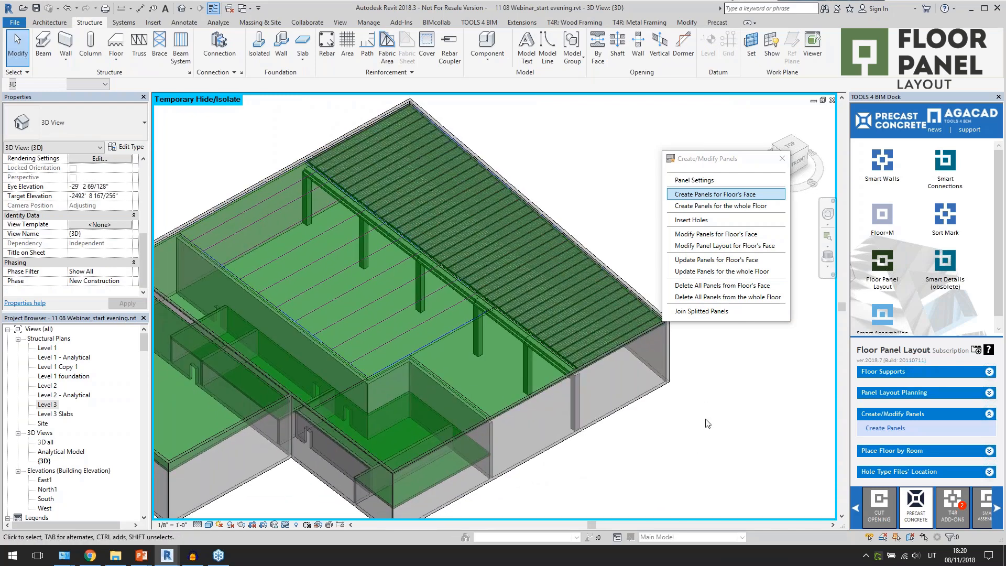
Step: Change the panel settings to the 24" precast floor type with I_Double tee 24 holes and a matching cast-in-place floor type, and save
{"action": "left_click", "coordinate": [709, 189]}
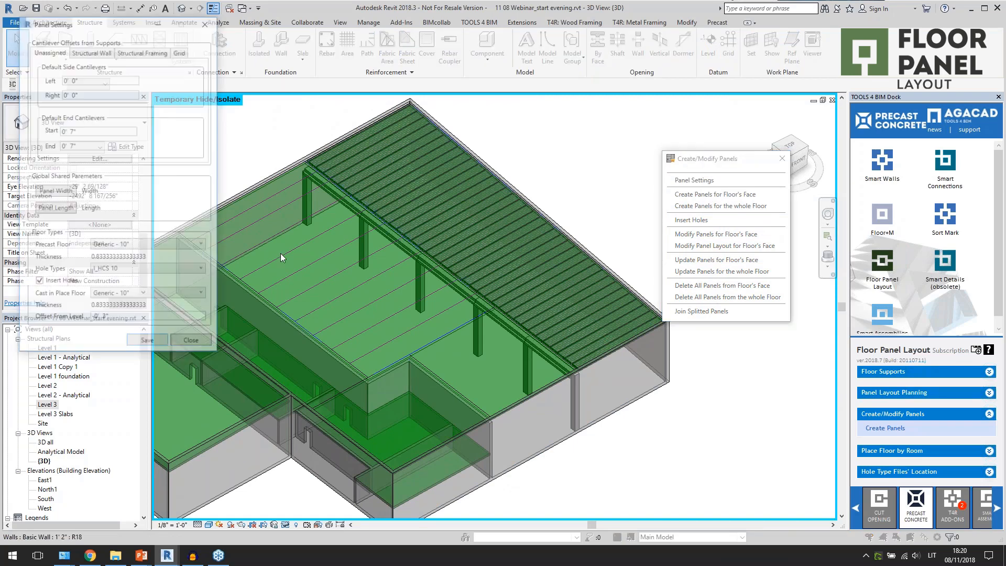
{"action": "left_click", "coordinate": [140, 246]}
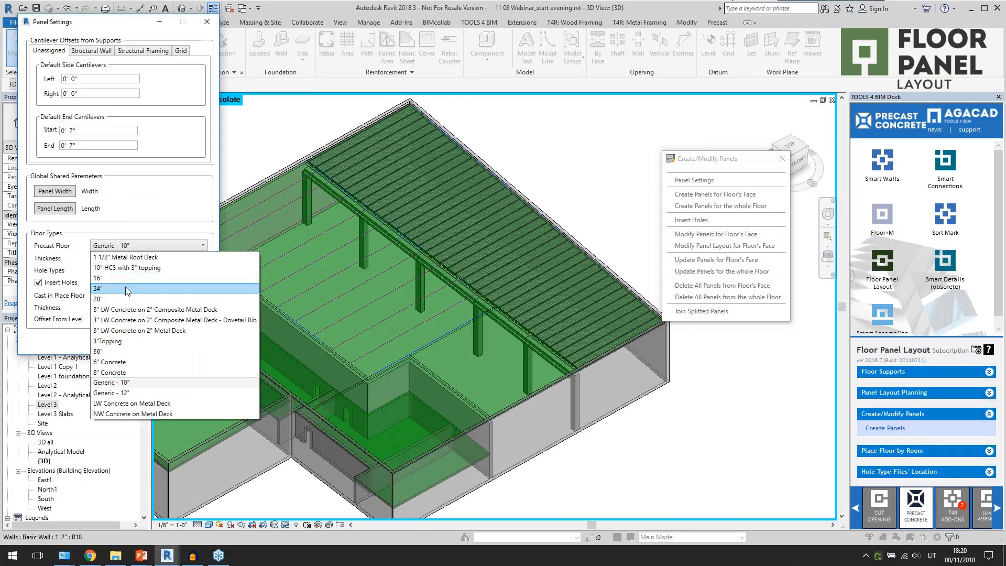
{"action": "left_click", "coordinate": [125, 288]}
{"action": "left_click", "coordinate": [148, 271]}
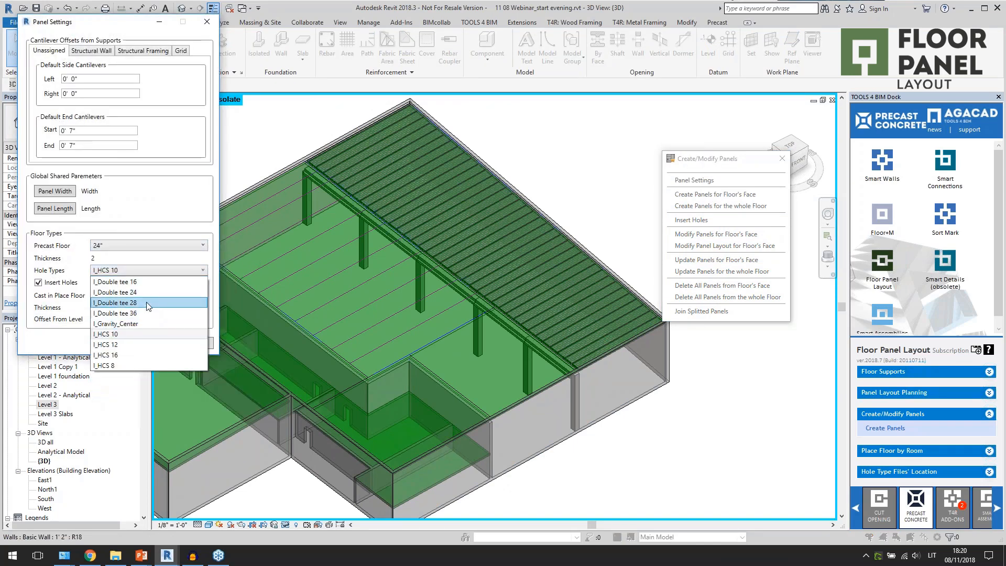
{"action": "left_click", "coordinate": [149, 293]}
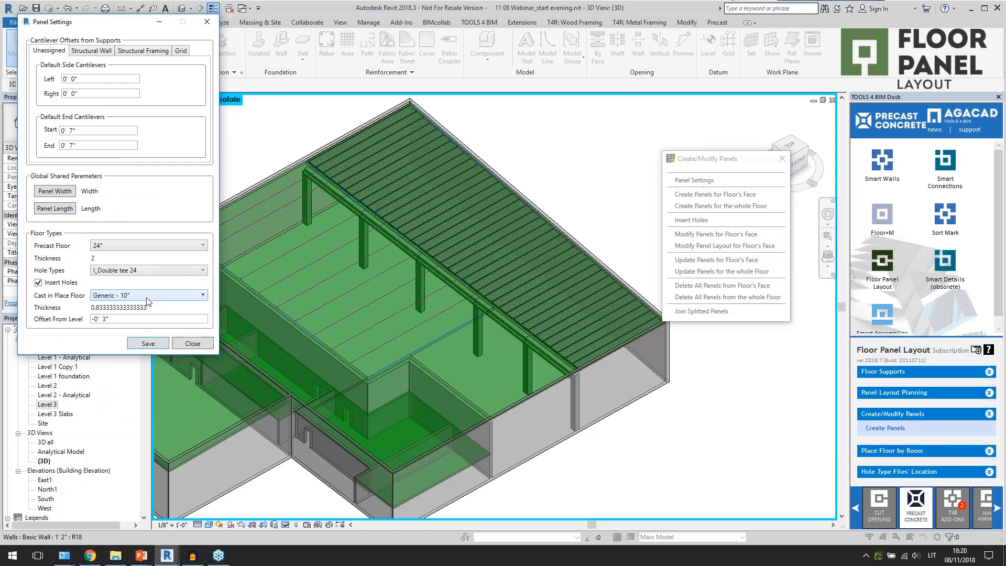
{"action": "left_click", "coordinate": [148, 296]}
{"action": "left_click", "coordinate": [133, 338]}
{"action": "left_click", "coordinate": [147, 344]}
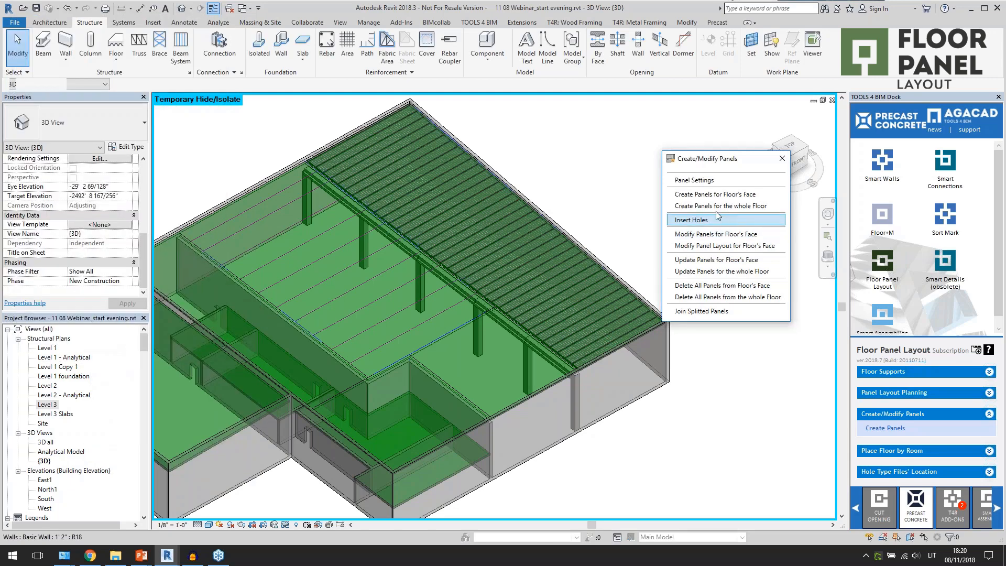
Step: Create double tee panels for the slab face between the beam line and the long interior wall
{"action": "left_click", "coordinate": [713, 194]}
{"action": "left_click", "coordinate": [344, 318]}
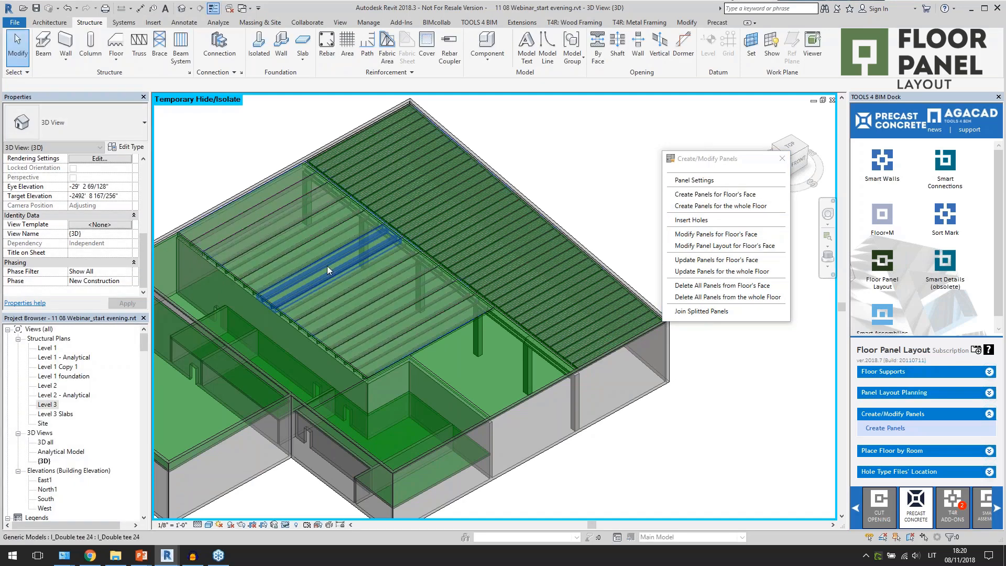
{"action": "scroll", "coordinate": [299, 307], "scroll_direction": "up", "scroll_amount": 5}
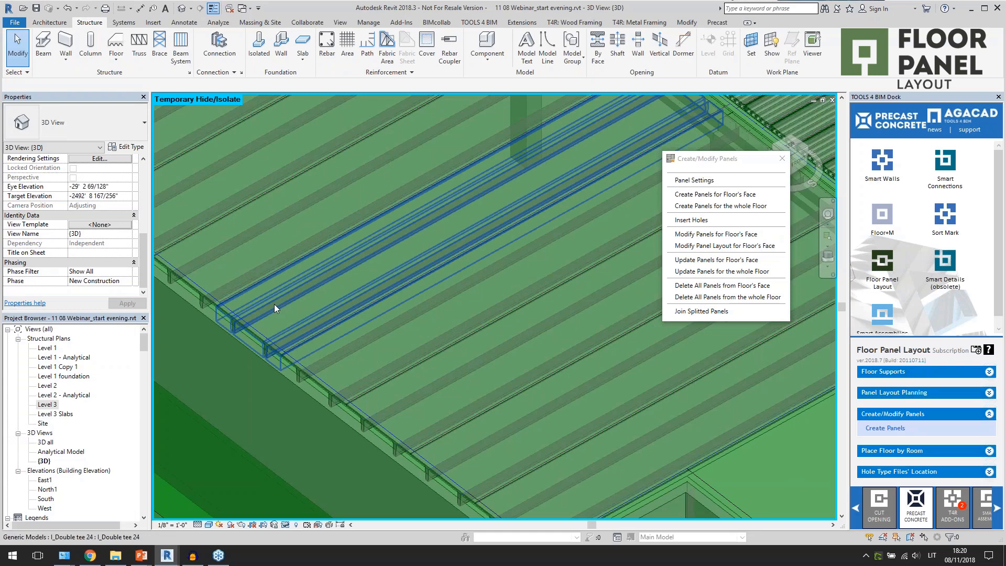
Step: Examine a double tee panel's void family, floor element and end profile, and the bearing of both panel types at the beam line
{"action": "left_click", "coordinate": [274, 304]}
{"action": "scroll", "coordinate": [304, 314], "scroll_direction": "up", "scroll_amount": 4}
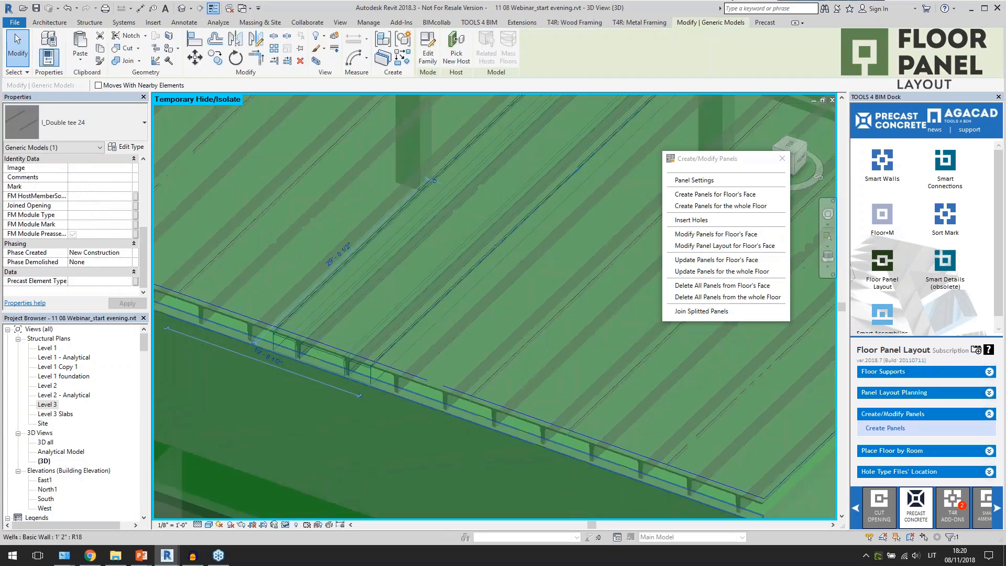
{"action": "key", "text": "Tab"}
{"action": "left_click", "coordinate": [304, 333]}
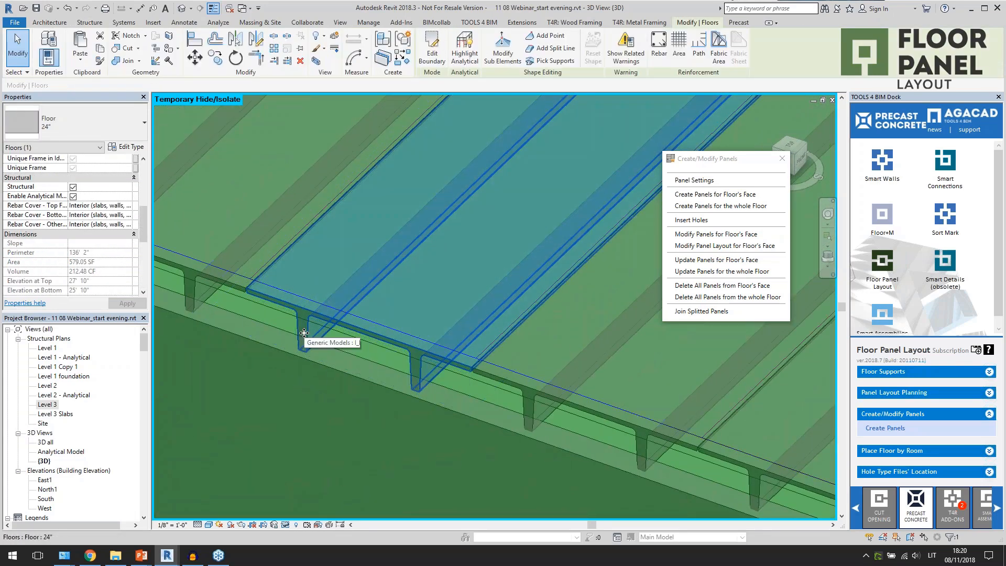
{"action": "left_click", "coordinate": [353, 338]}
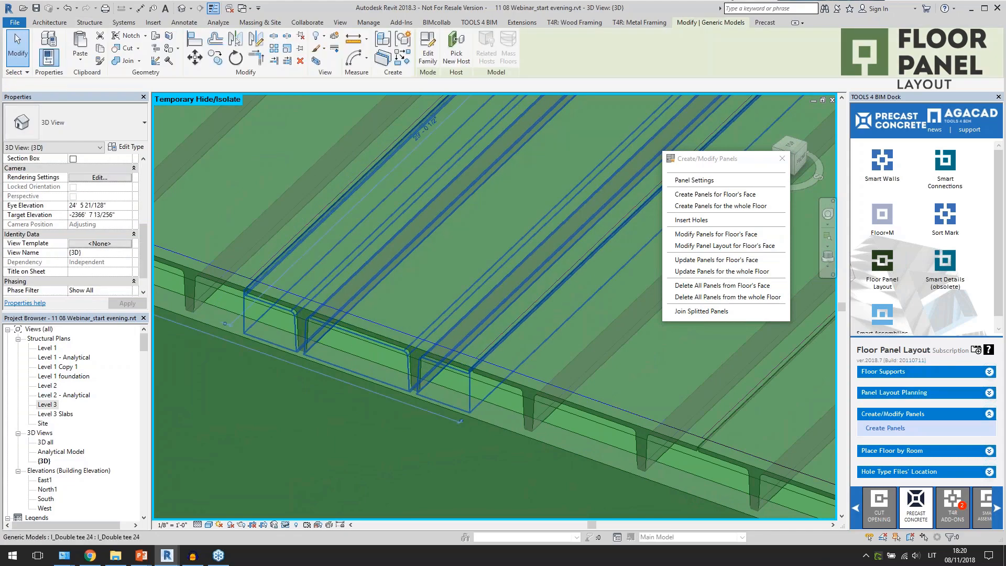
{"action": "scroll", "coordinate": [326, 343], "scroll_direction": "down", "scroll_amount": 3}
{"action": "scroll", "coordinate": [327, 343], "scroll_direction": "down", "scroll_amount": 4}
{"action": "middle_click_drag", "start_coordinate": [326, 343], "coordinate": [349, 336], "text": "shift"}
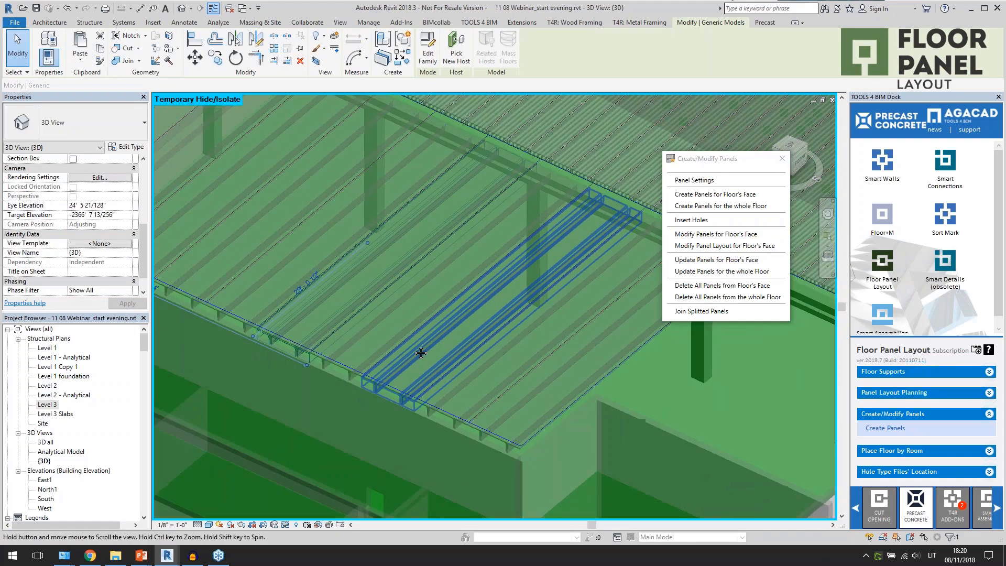
{"action": "scroll", "coordinate": [542, 305], "scroll_direction": "up", "scroll_amount": 2}
{"action": "left_click", "coordinate": [542, 305]}
{"action": "scroll", "coordinate": [539, 304], "scroll_direction": "up", "scroll_amount": 4}
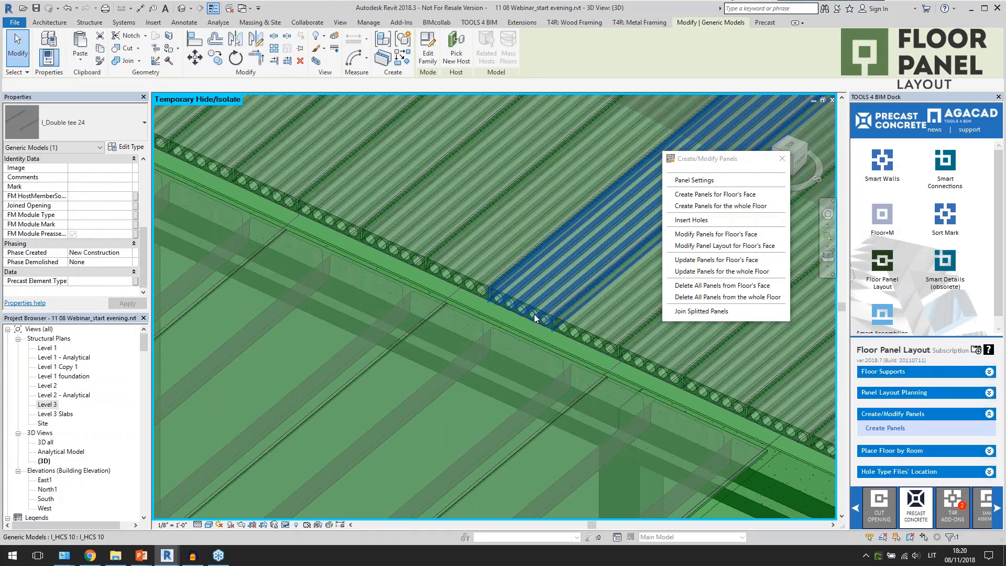
Step: Open the I_HCS 10 void family for editing, inspect its void sweep, and open its I_profile_HCS 10 profile
{"action": "left_click", "coordinate": [428, 50]}
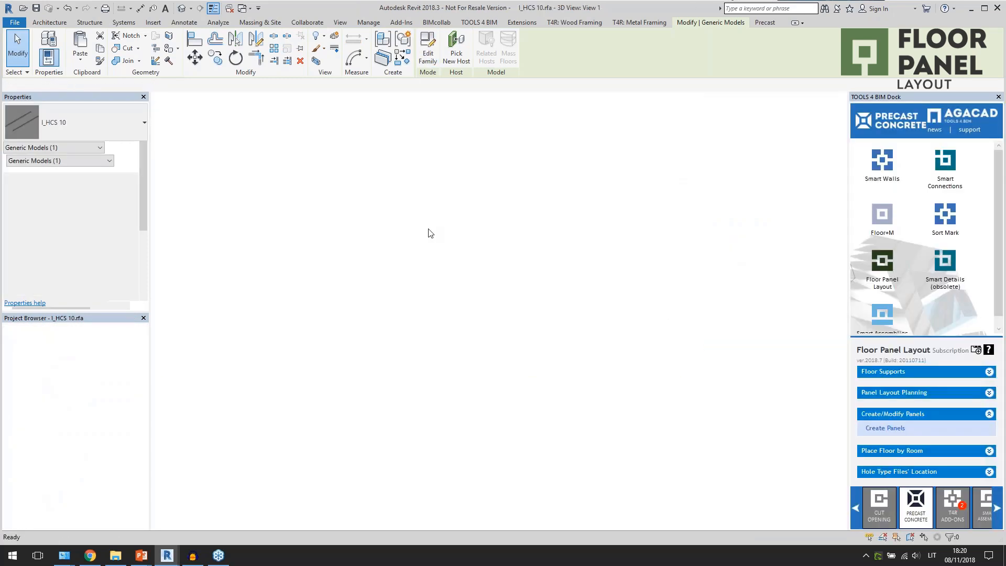
{"action": "left_click", "coordinate": [424, 373]}
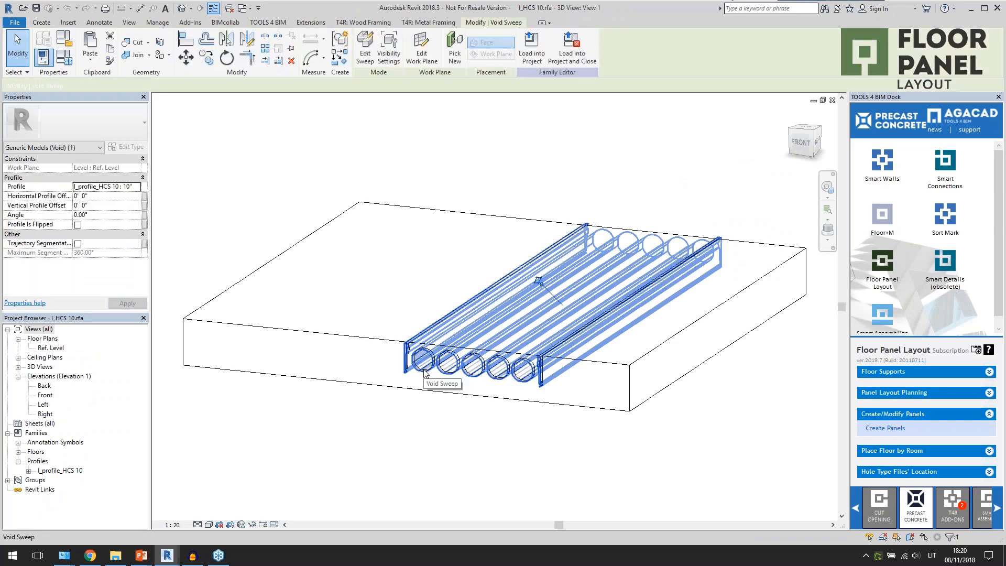
{"action": "right_click", "coordinate": [47, 474]}
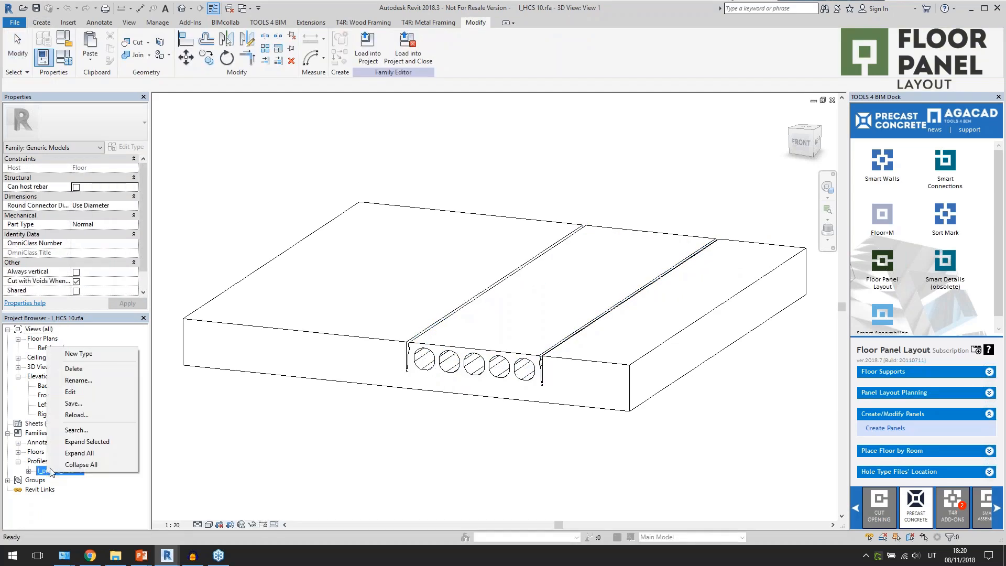
{"action": "left_click", "coordinate": [70, 392]}
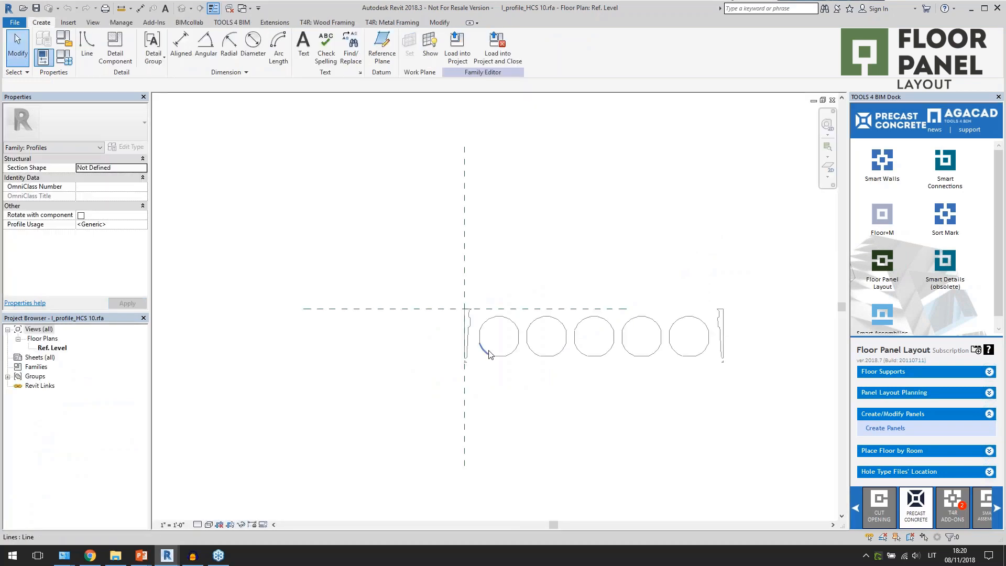
Step: Delete the second circular core from the hollow-core profile and draw a slightly smaller freehand circle in its place
{"action": "left_click", "coordinate": [516, 336]}
{"action": "left_click_drag", "start_coordinate": [518, 282], "coordinate": [573, 377]}
{"action": "key", "text": "Delete"}
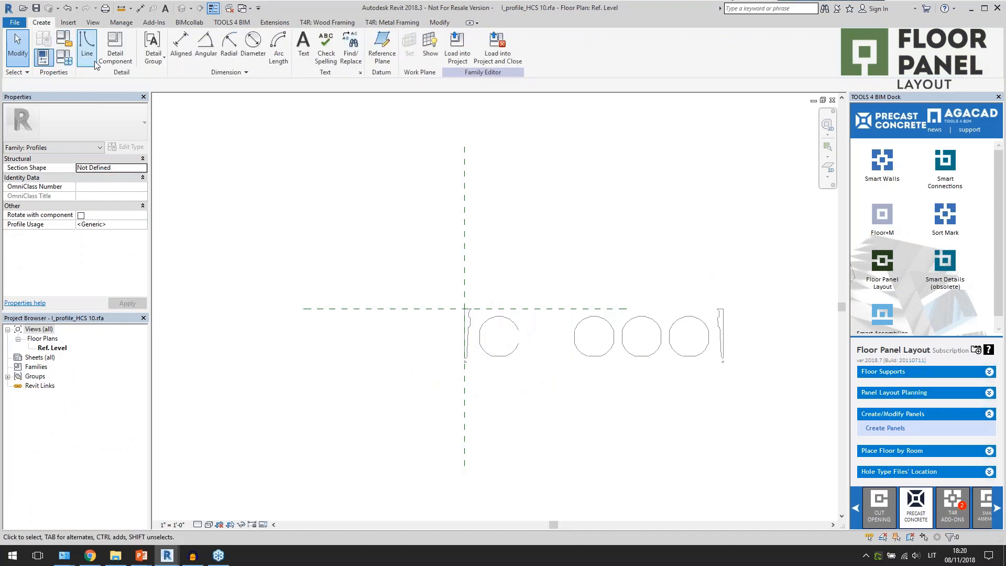
{"action": "left_click", "coordinate": [95, 62]}
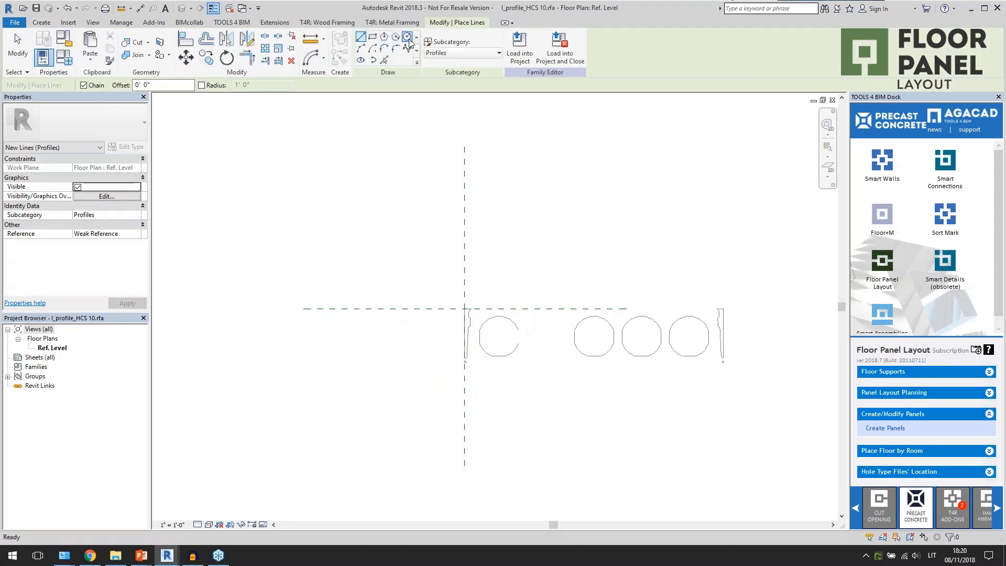
{"action": "left_click", "coordinate": [408, 38]}
{"action": "left_click", "coordinate": [561, 372]}
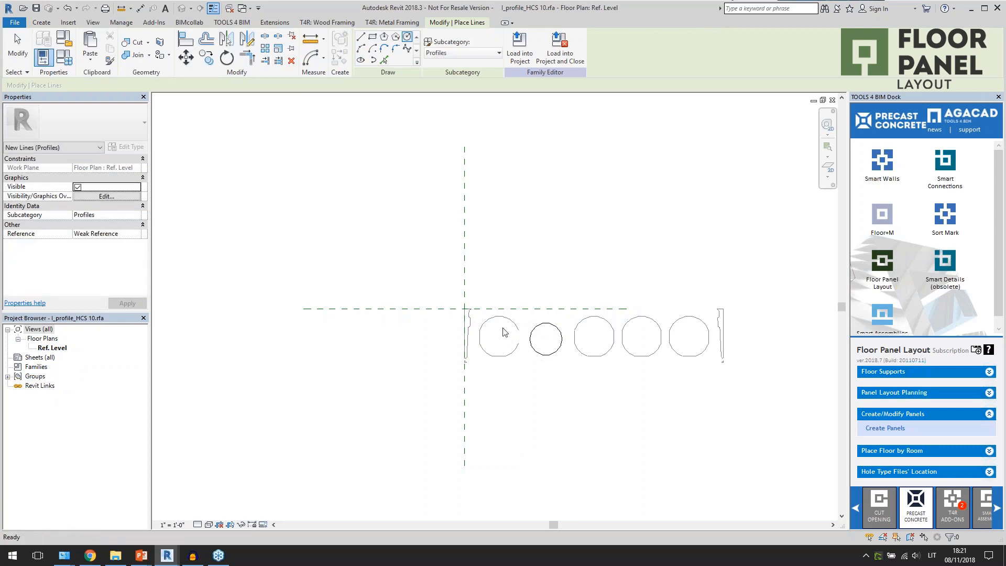
{"action": "key", "text": "Escape"}
{"action": "key", "text": "Escape"}
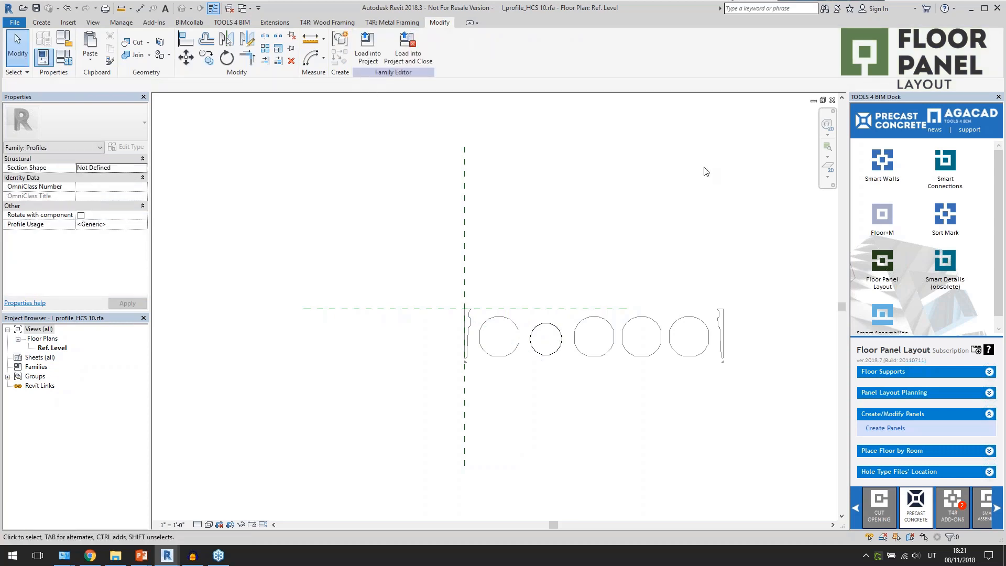
Step: Close the profile and the void family without saving the changes, returning to the building's 3D view
{"action": "left_click", "coordinate": [832, 99]}
{"action": "left_click", "coordinate": [525, 284]}
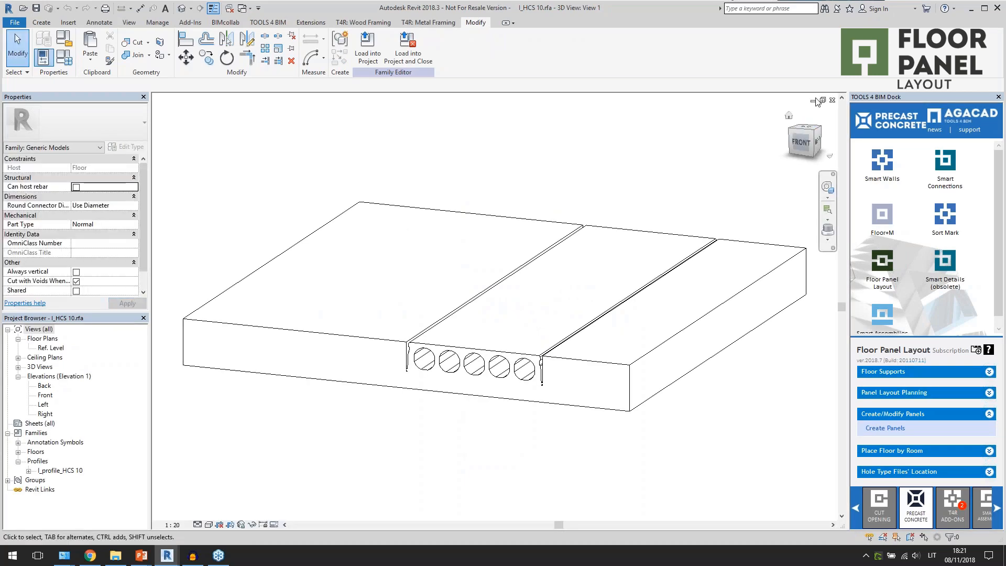
{"action": "left_click", "coordinate": [832, 100]}
{"action": "left_click", "coordinate": [525, 278]}
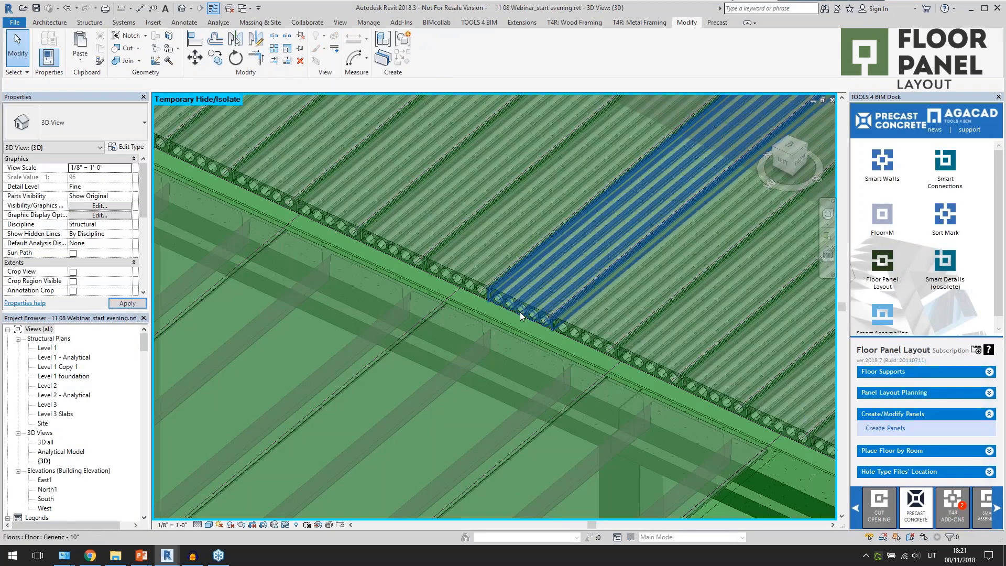
Step: Set the panel width/split spacing to 5' in the panel layout settings and save
{"action": "middle_click_drag", "start_coordinate": [519, 313], "coordinate": [561, 386], "text": "shift"}
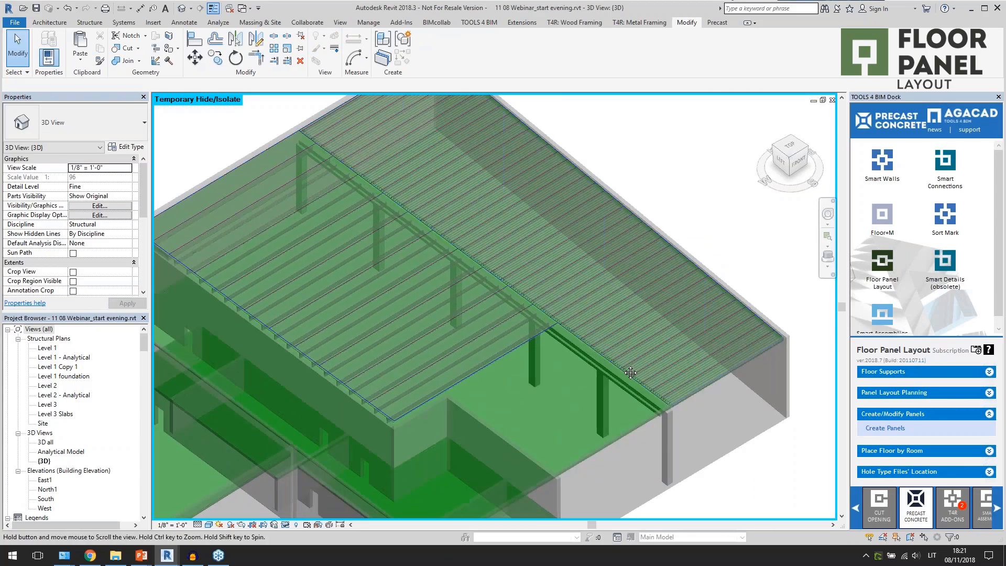
{"action": "middle_click_drag", "start_coordinate": [631, 373], "coordinate": [770, 308]}
{"action": "scroll", "coordinate": [612, 264], "scroll_direction": "down", "scroll_amount": 4}
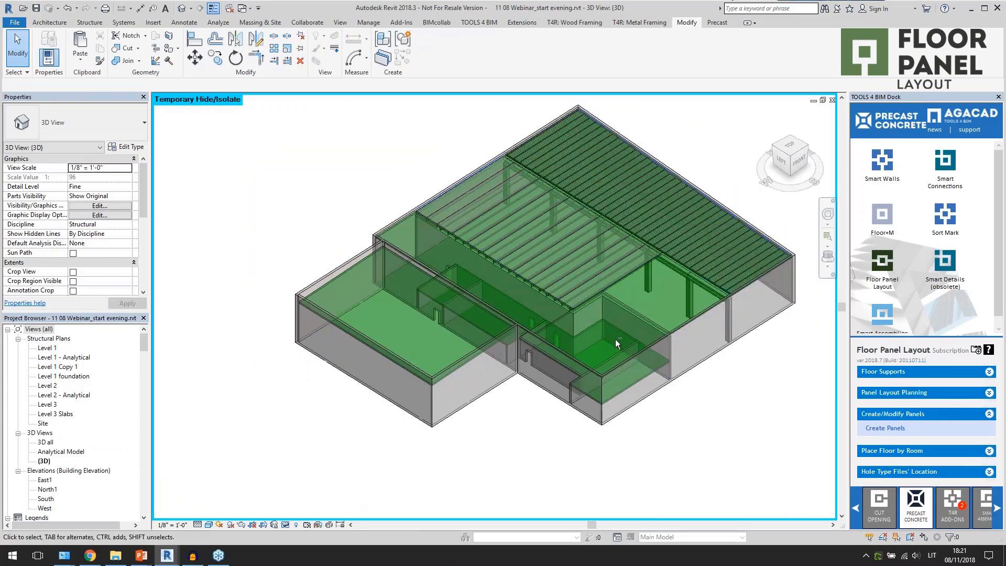
{"action": "middle_click_drag", "start_coordinate": [615, 339], "coordinate": [550, 298]}
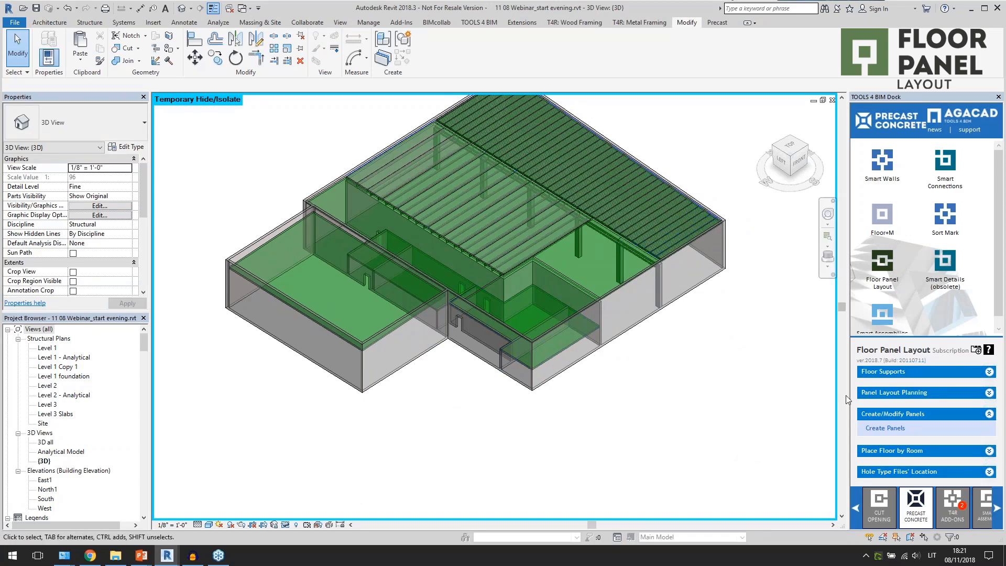
{"action": "left_click", "coordinate": [872, 393]}
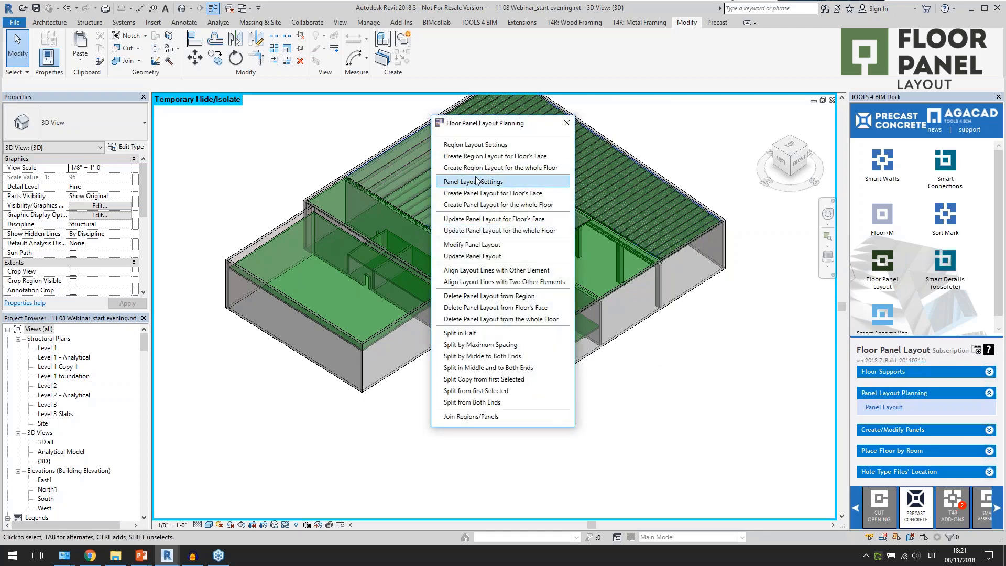
{"action": "left_click", "coordinate": [476, 181]}
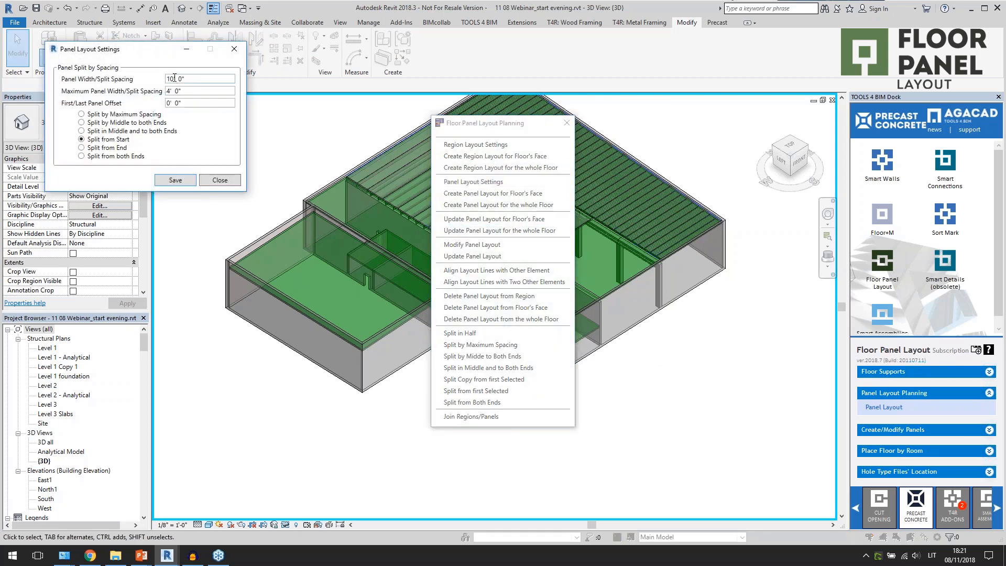
{"action": "left_click", "coordinate": [170, 79]}
{"action": "type", "text": "5"}
{"action": "left_click", "coordinate": [175, 180]}
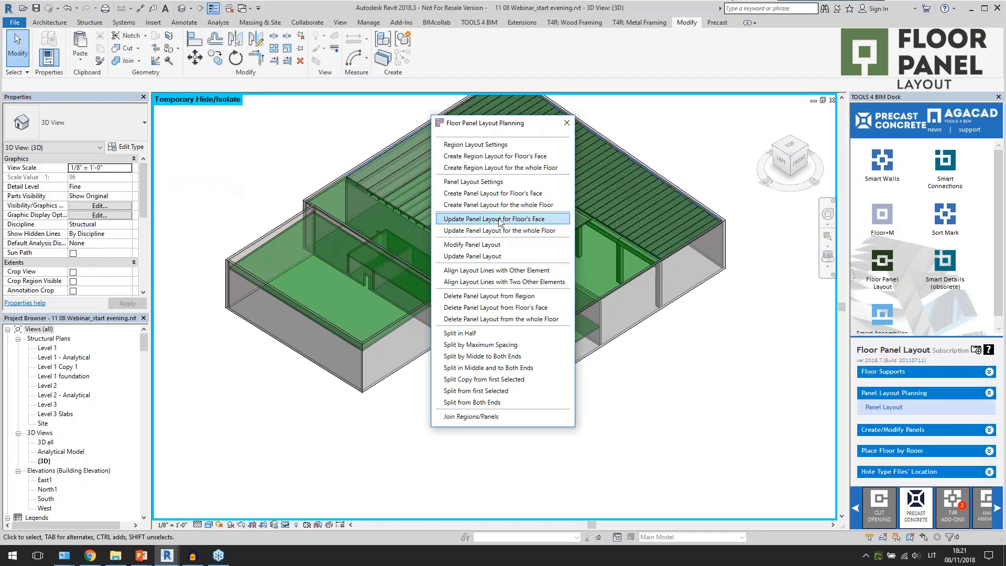
Step: Try to create a panel layout for the undivided floor face beside the double tee panels, and close the layout tools
{"action": "left_click", "coordinate": [495, 194]}
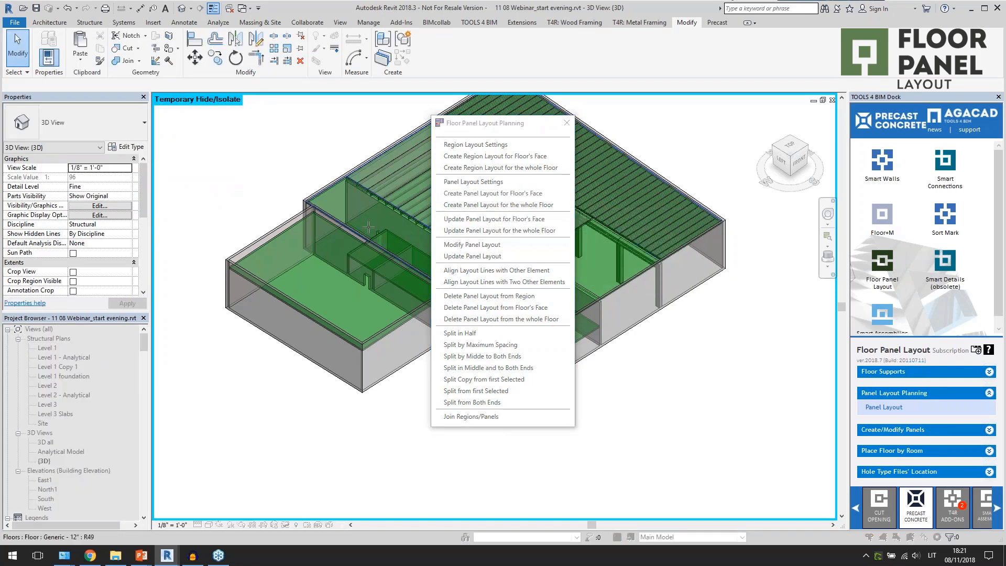
{"action": "scroll", "coordinate": [238, 266], "scroll_direction": "down", "scroll_amount": 4}
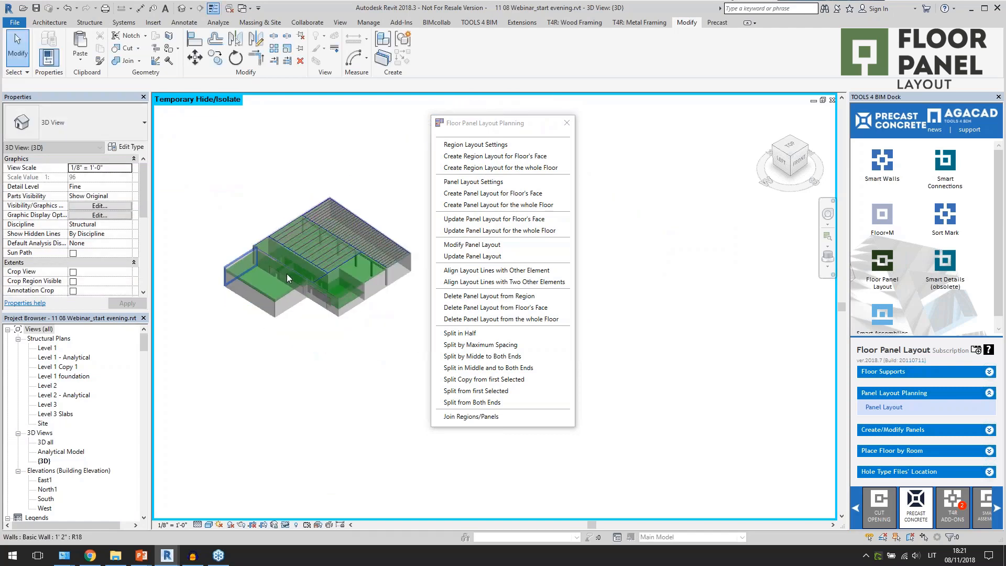
{"action": "scroll", "coordinate": [344, 294], "scroll_direction": "up", "scroll_amount": 5}
{"action": "left_click", "coordinate": [345, 294]}
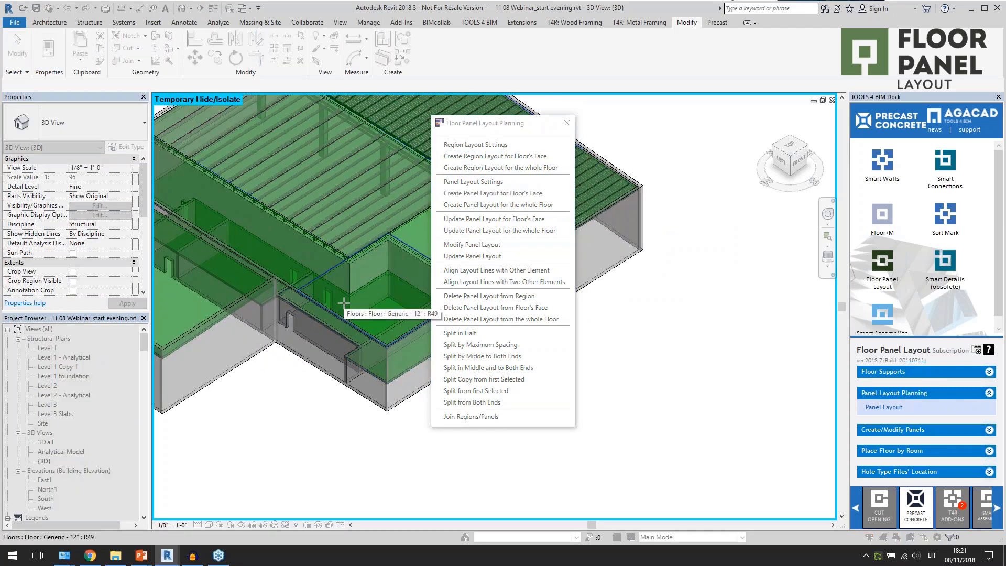
{"action": "left_click", "coordinate": [567, 123]}
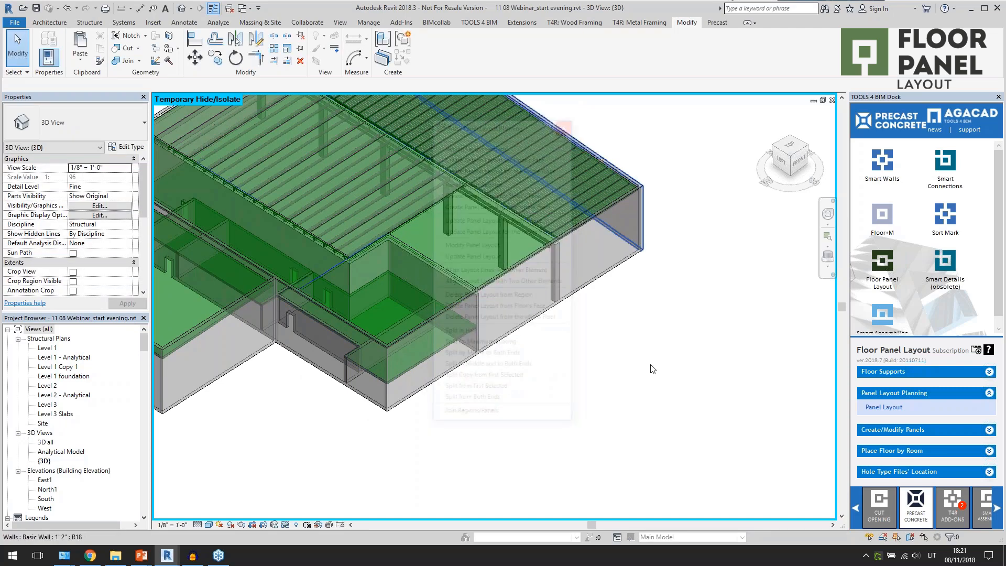
Step: Set the precast and cast-in-place floor types to 10" HCS with 3" topping, disable hole insertion, and save the panel settings
{"action": "left_click", "coordinate": [873, 431]}
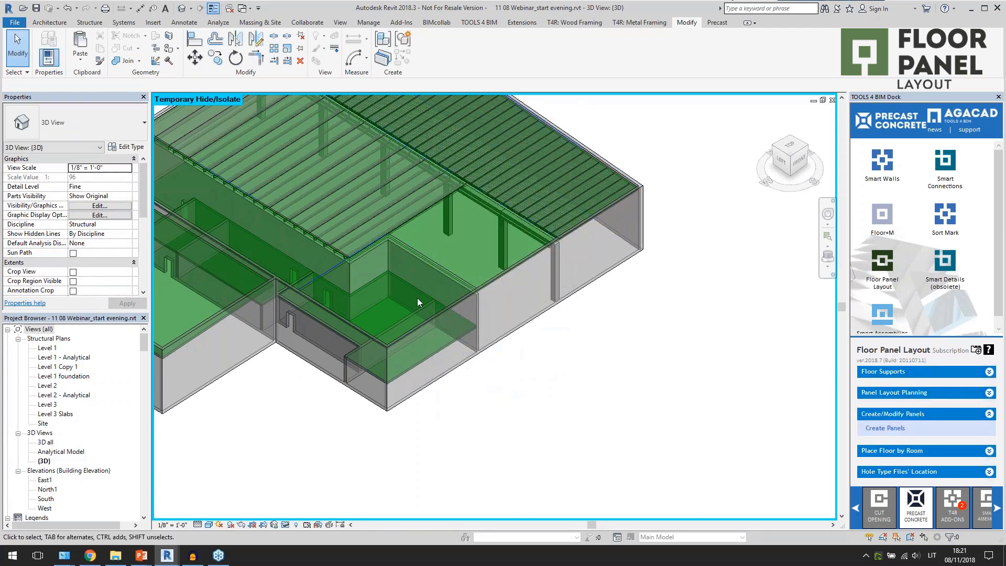
{"action": "left_click", "coordinate": [869, 431]}
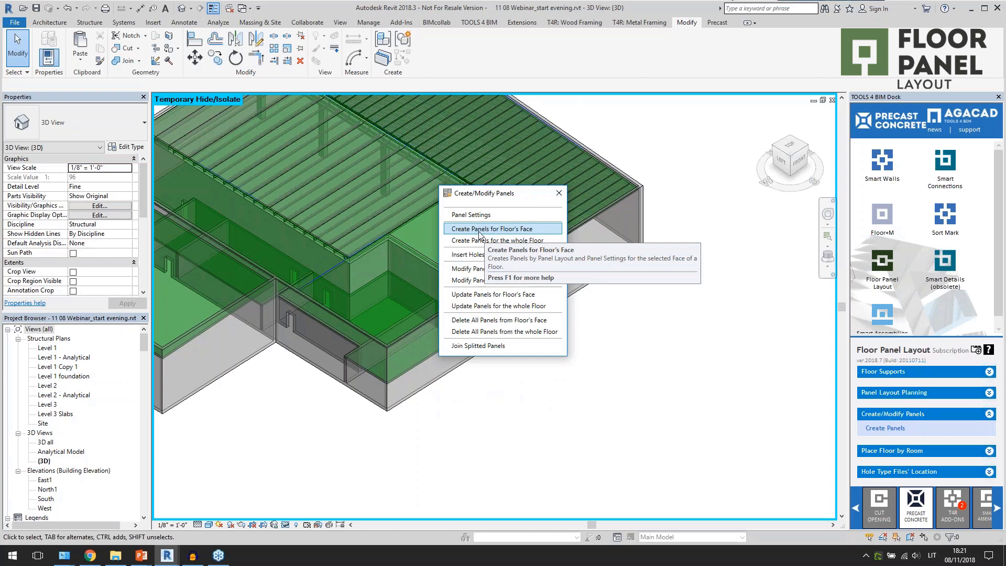
{"action": "left_click", "coordinate": [484, 230]}
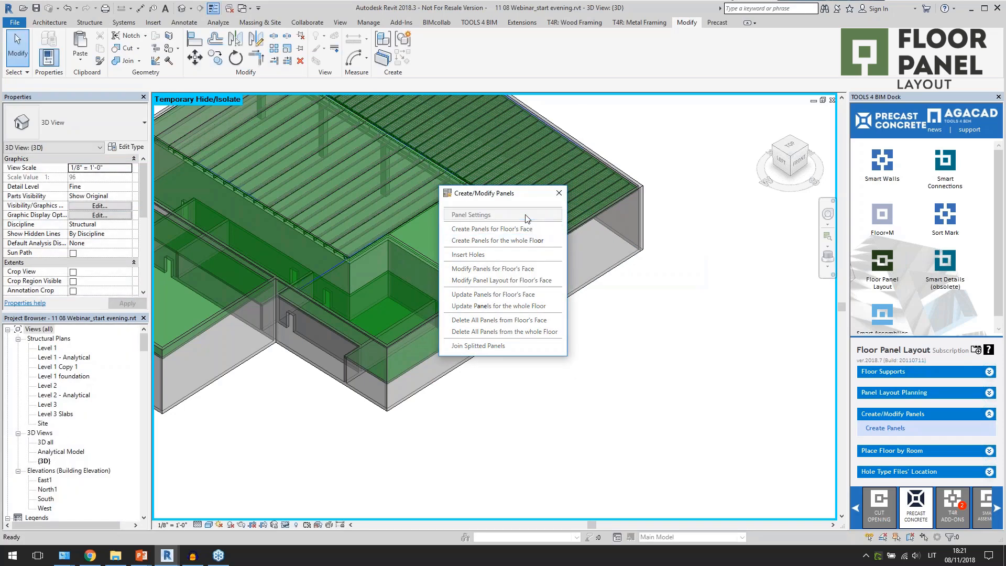
{"action": "left_click", "coordinate": [471, 215]}
{"action": "left_click", "coordinate": [239, 299]}
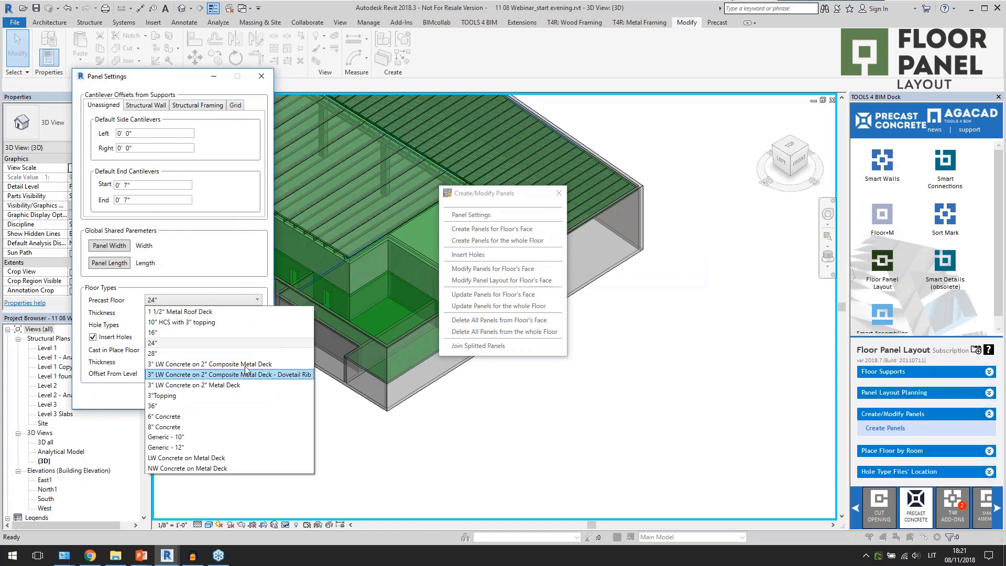
{"action": "left_click", "coordinate": [238, 322]}
{"action": "left_click", "coordinate": [237, 350]}
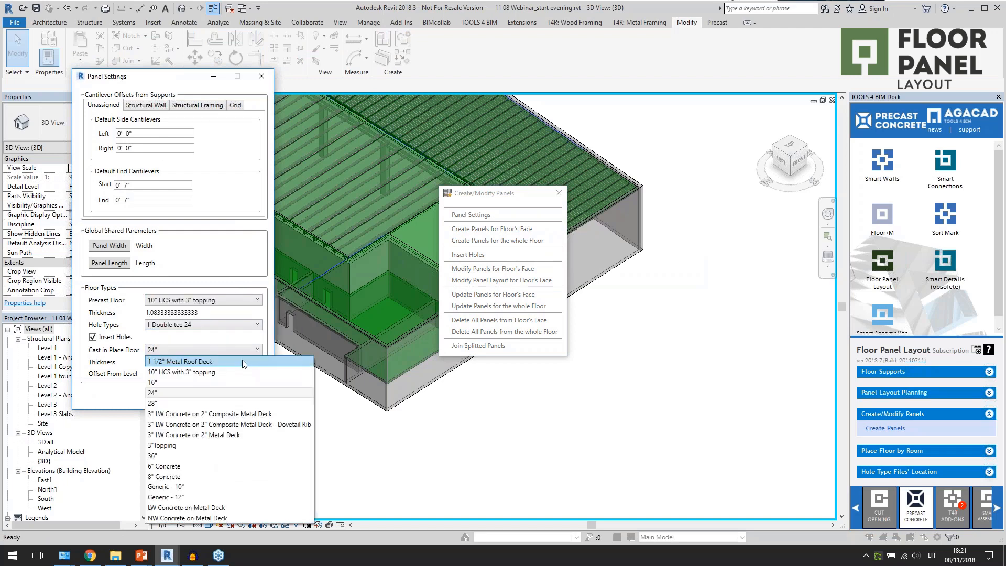
{"action": "left_click", "coordinate": [247, 370]}
{"action": "left_click", "coordinate": [92, 337]}
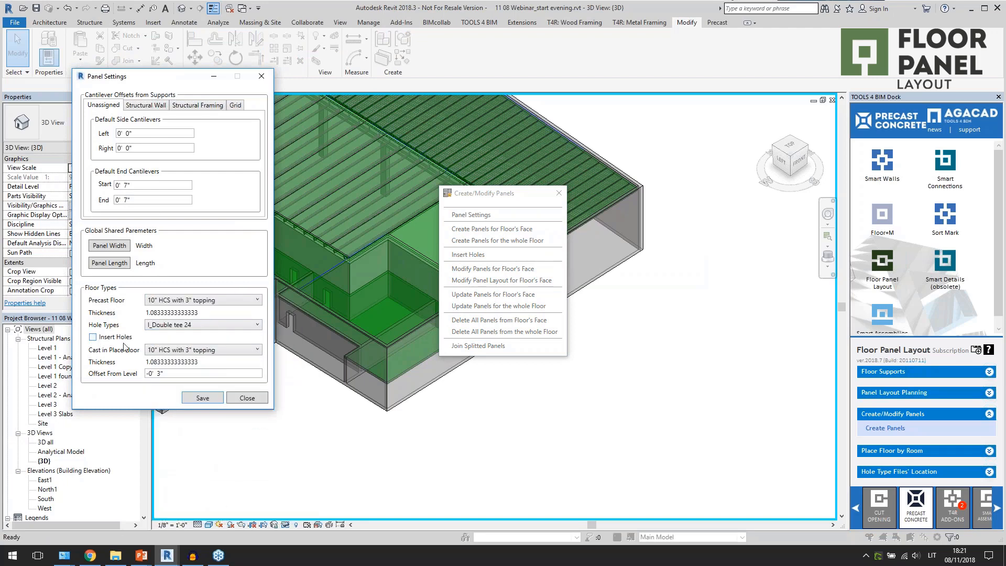
{"action": "left_click", "coordinate": [202, 398]}
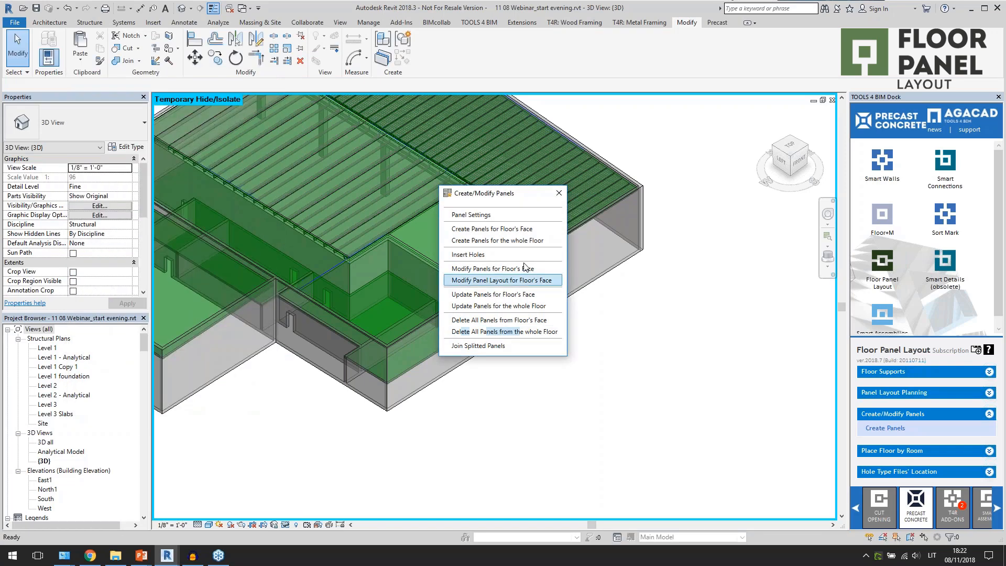
Step: Set the panel settings' offset from level to 0 and save
{"action": "left_click", "coordinate": [471, 214]}
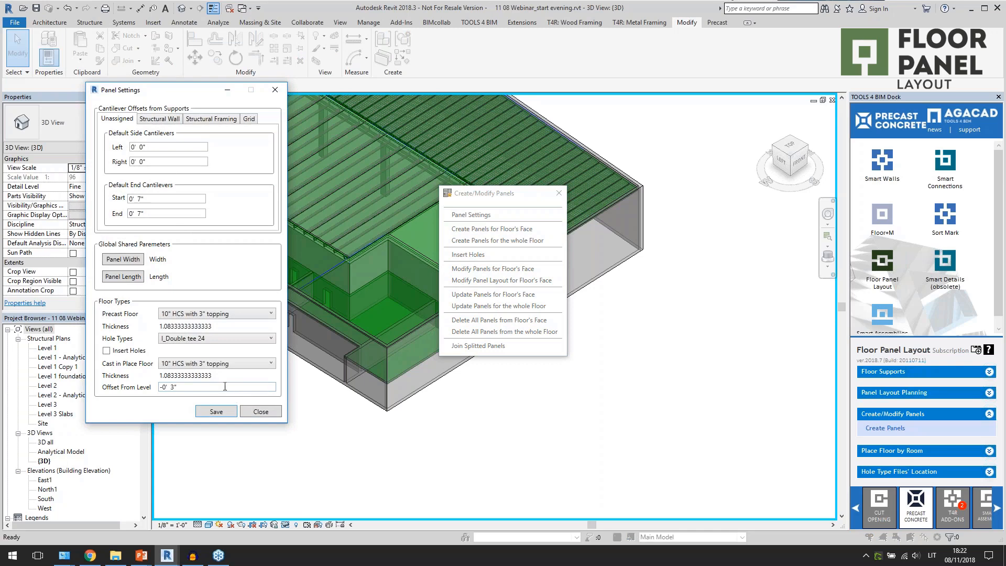
{"action": "left_click_drag", "start_coordinate": [224, 387], "coordinate": [128, 406]}
{"action": "type", "text": "0"}
{"action": "left_click", "coordinate": [206, 410]}
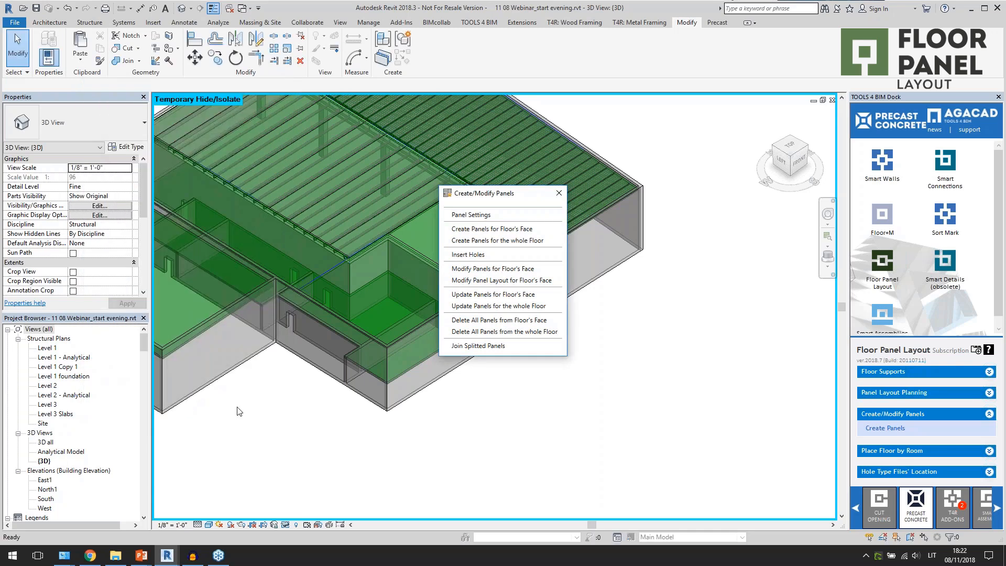
Step: Create panels for the small corner floor face and for the long strip face beside the double tee panels
{"action": "left_click", "coordinate": [502, 231]}
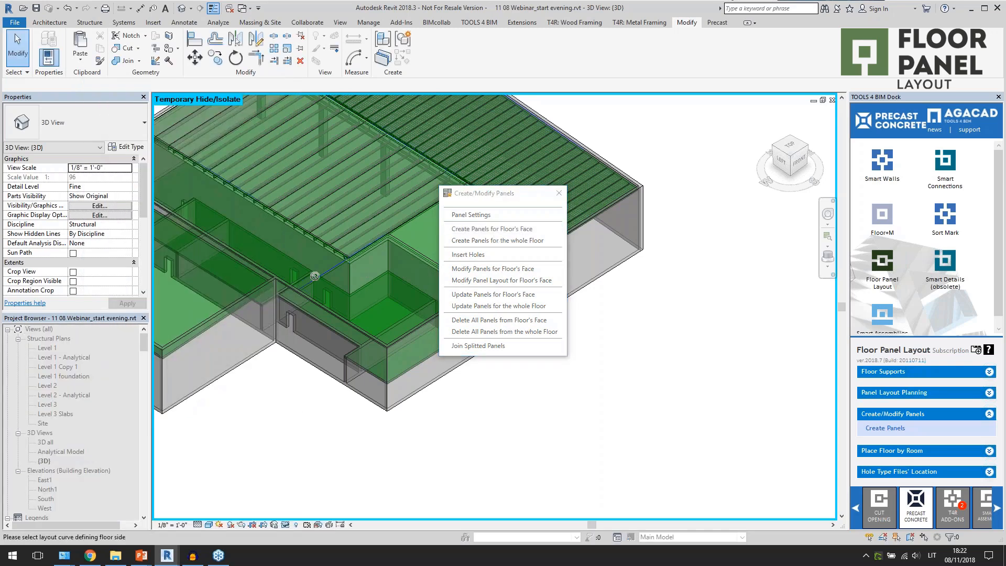
{"action": "left_click", "coordinate": [319, 278]}
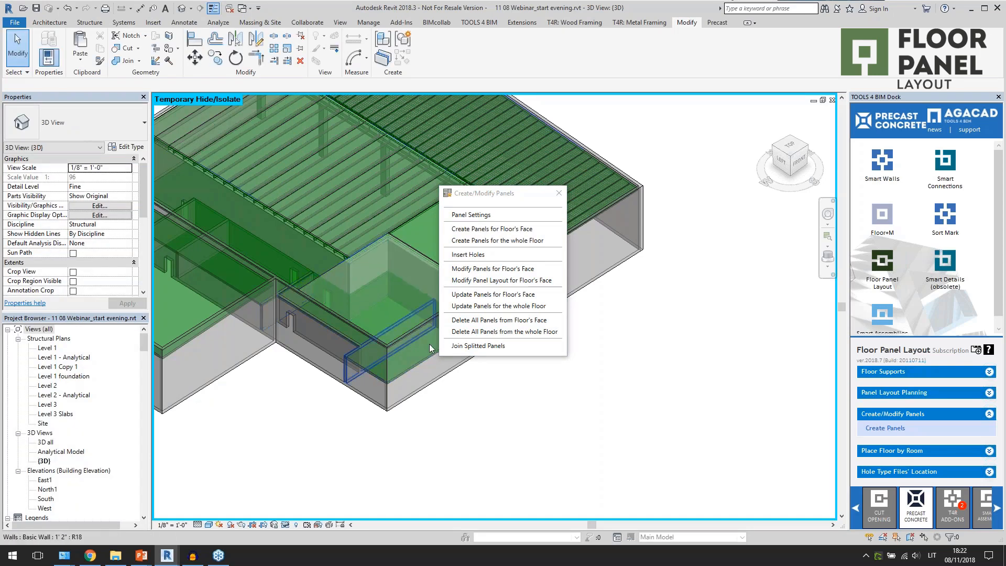
{"action": "scroll", "coordinate": [568, 435], "scroll_direction": "down", "scroll_amount": 1}
{"action": "left_click", "coordinate": [486, 230]}
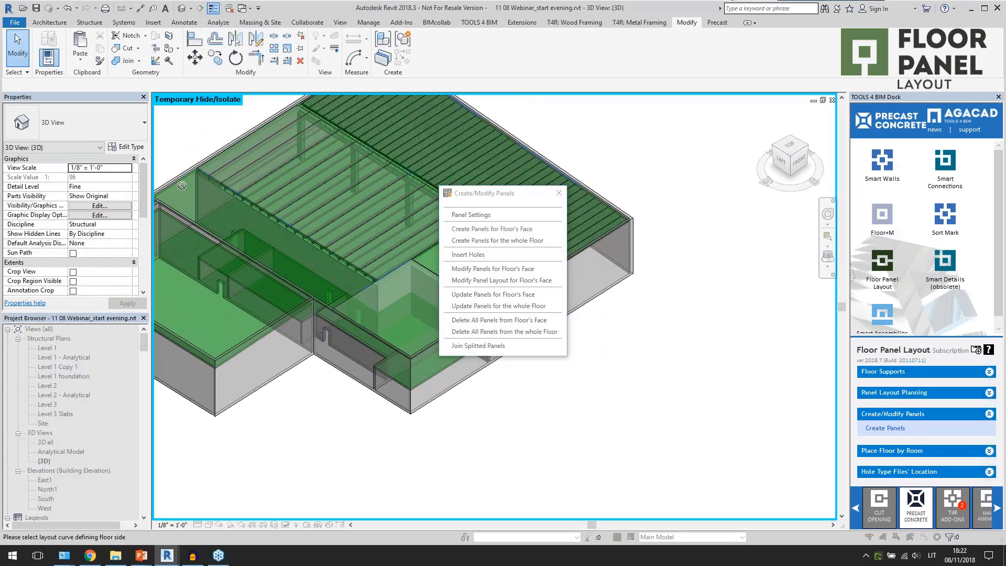
{"action": "left_click", "coordinate": [239, 237]}
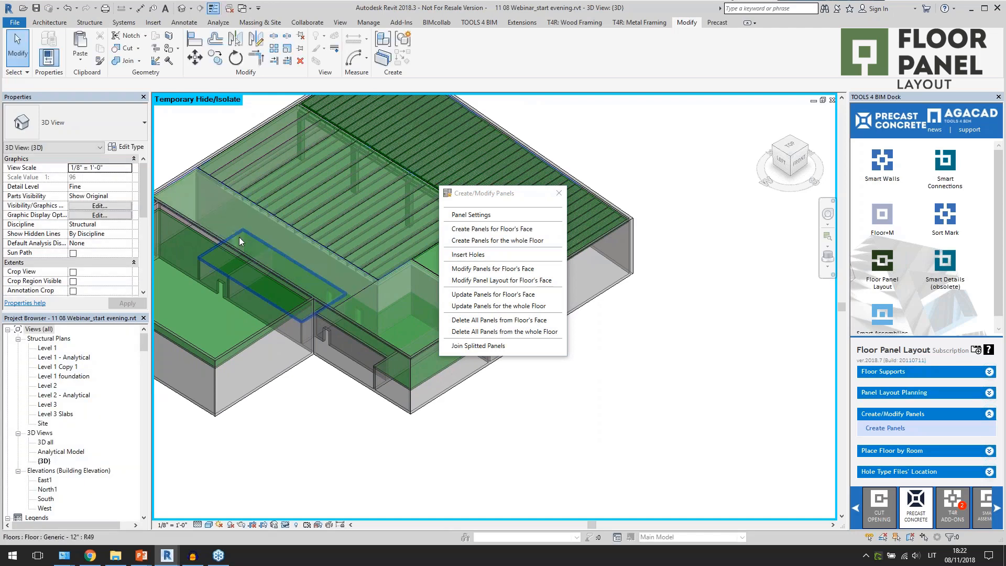
Step: Isolate the long strip floor and the adjoining corner floor in the 3D view and close the panel creation tool
{"action": "left_click", "coordinate": [331, 252]}
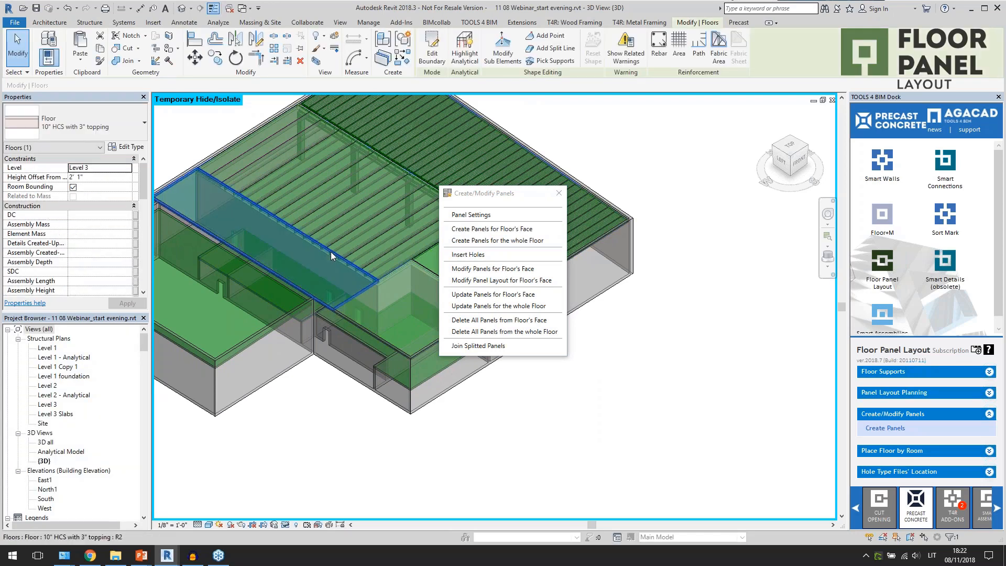
{"action": "left_click", "coordinate": [399, 298], "text": "ctrl"}
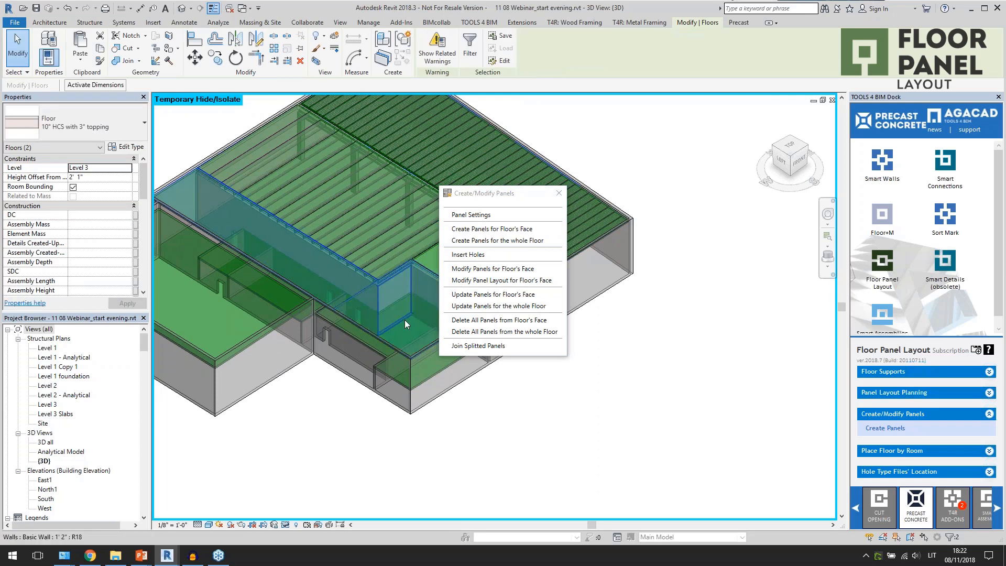
{"action": "key", "text": "h"}
{"action": "key", "text": "i"}
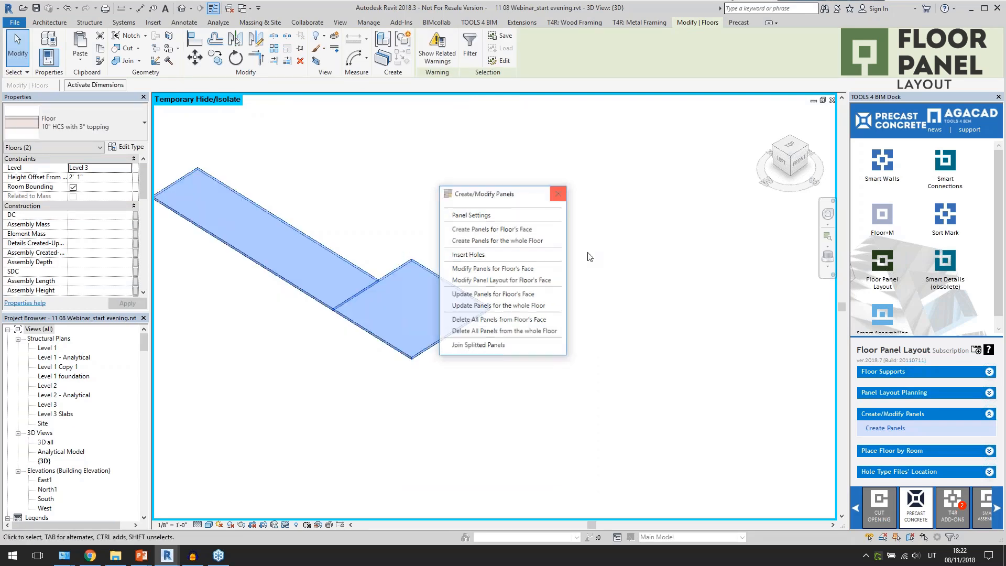
{"action": "left_click", "coordinate": [559, 194]}
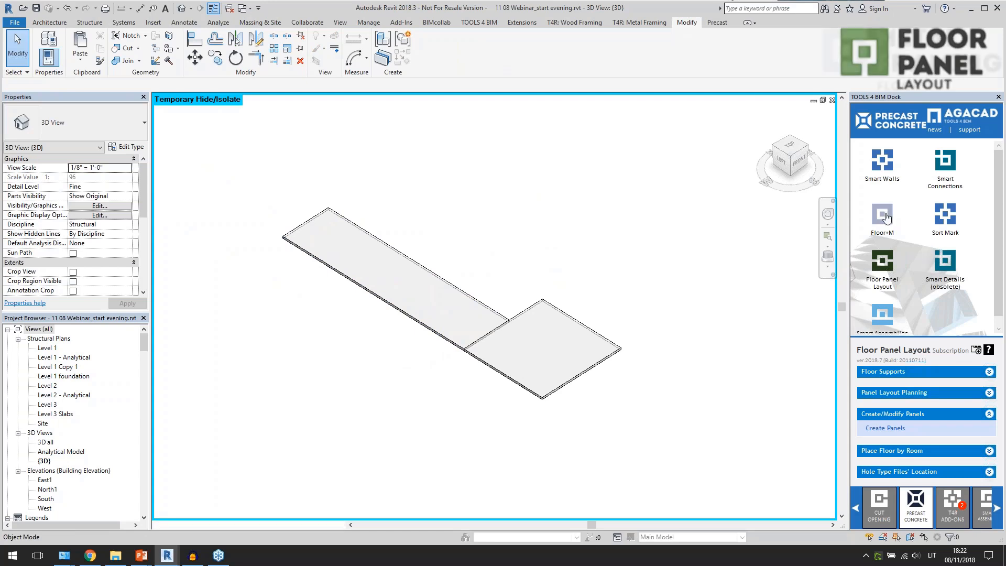
Step: Bring up the Floor+M metal framing tools and float them as a separate toolbar over the 3D view
{"action": "mouse_move", "coordinate": [883, 221]}
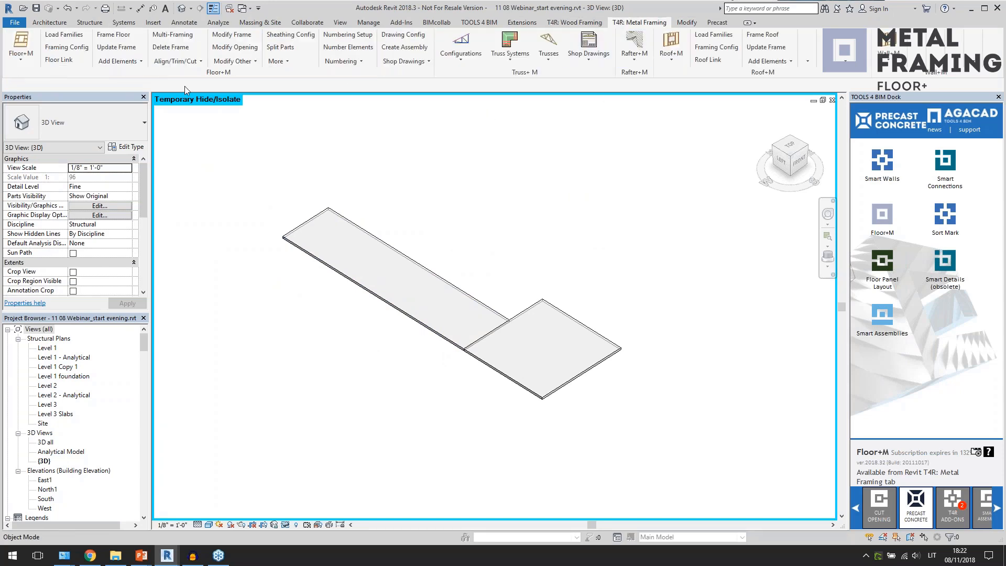
{"action": "left_click_drag", "start_coordinate": [222, 77], "coordinate": [428, 167]}
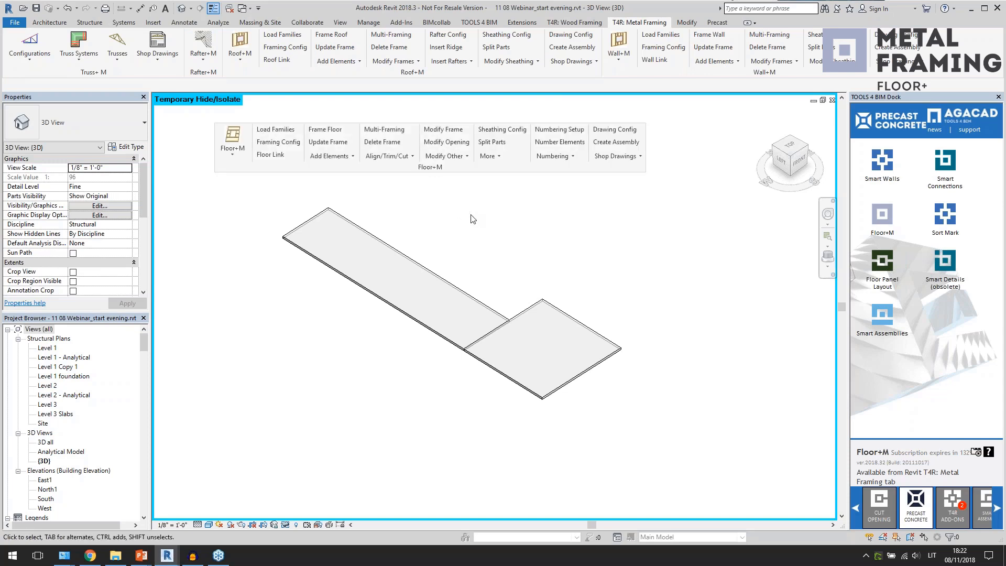
{"action": "left_click_drag", "start_coordinate": [385, 168], "coordinate": [371, 166]}
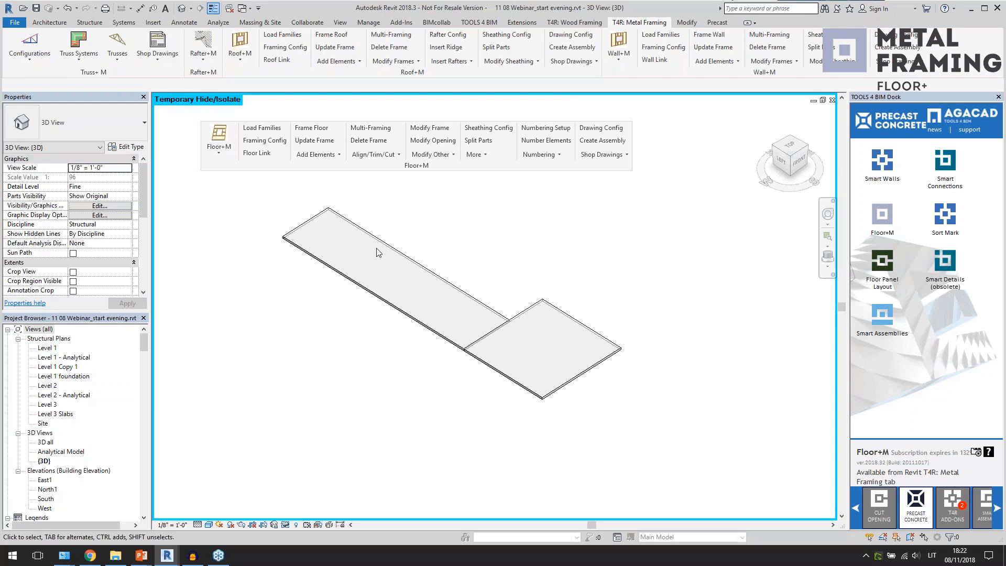
Step: Examine a hollow-core roof panel up close in the 3D all view, and return to the {3D} view with the isolated floors
{"action": "double_click", "coordinate": [52, 443]}
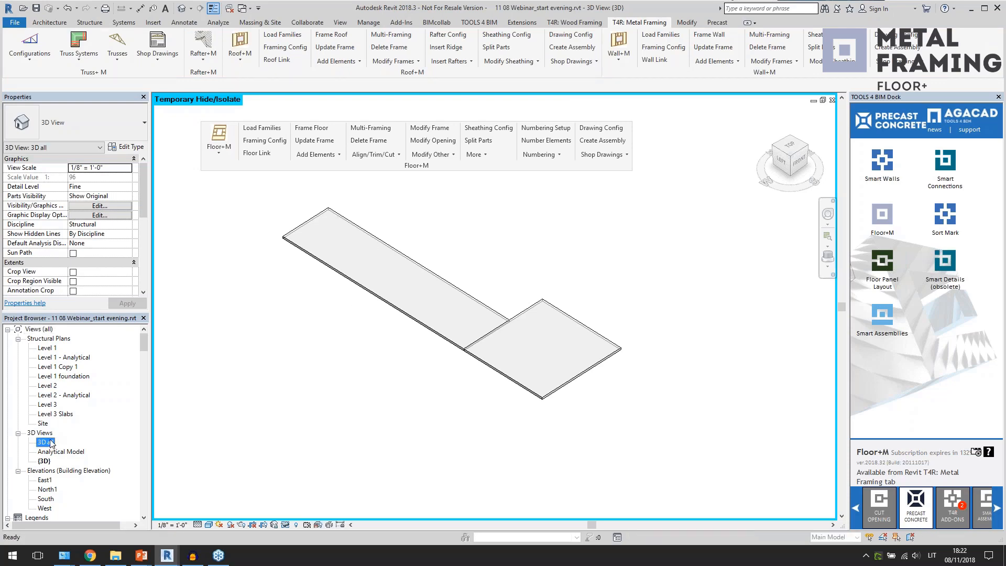
{"action": "scroll", "coordinate": [536, 319], "scroll_direction": "up", "scroll_amount": 6}
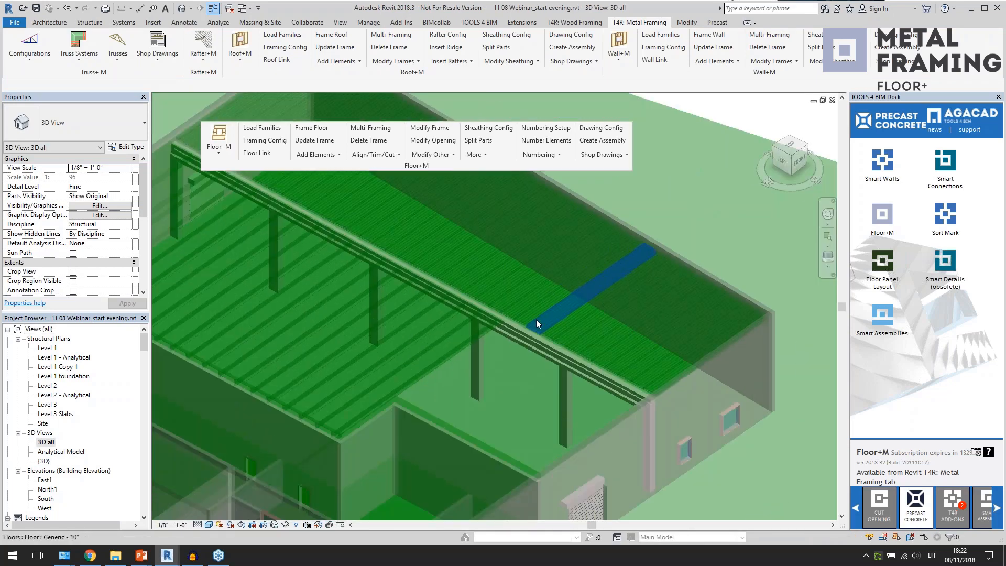
{"action": "left_click", "coordinate": [506, 333]}
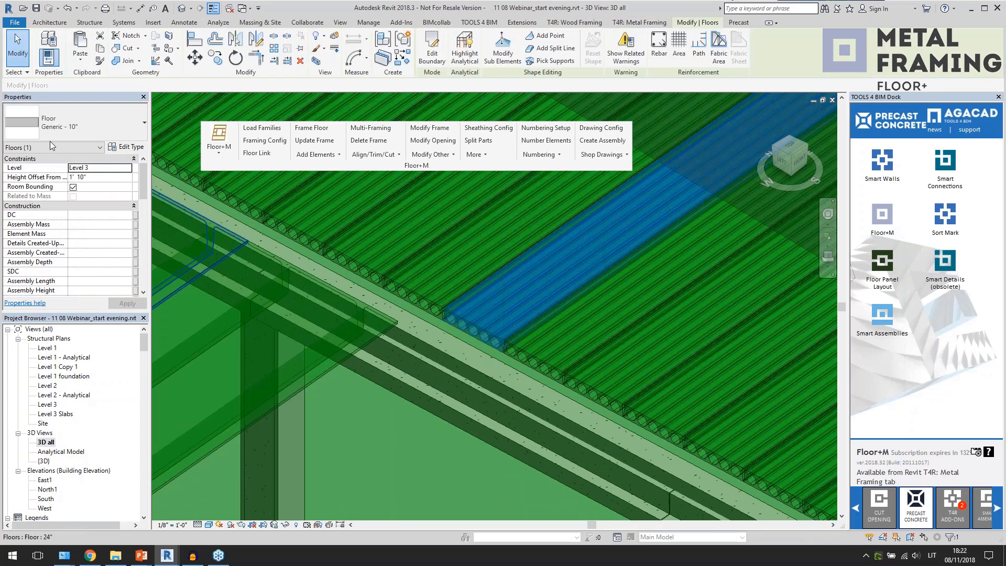
{"action": "scroll", "coordinate": [524, 293], "scroll_direction": "down", "scroll_amount": 6}
{"action": "scroll", "coordinate": [571, 276], "scroll_direction": "down", "scroll_amount": 1}
{"action": "key", "text": "Escape"}
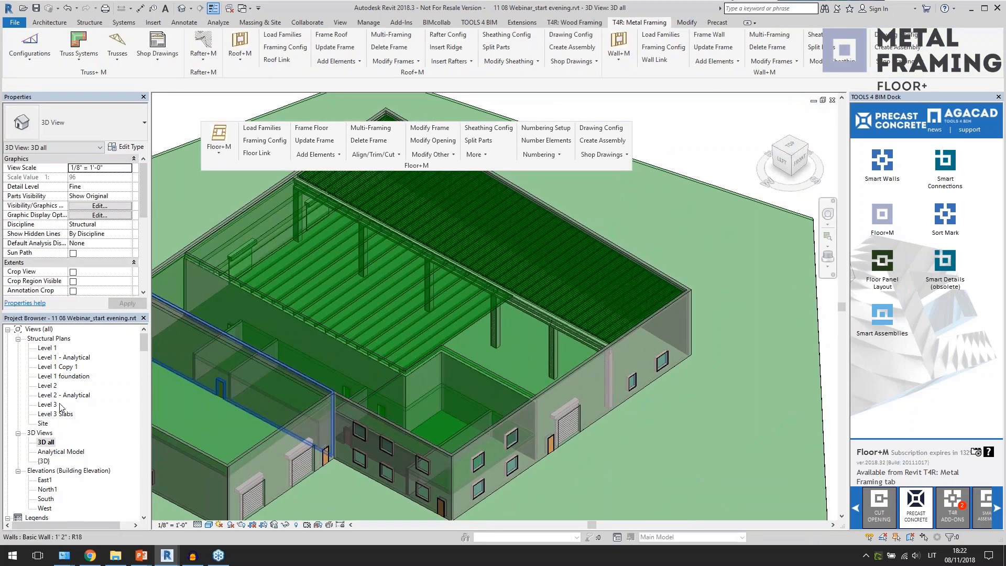
{"action": "double_click", "coordinate": [44, 460]}
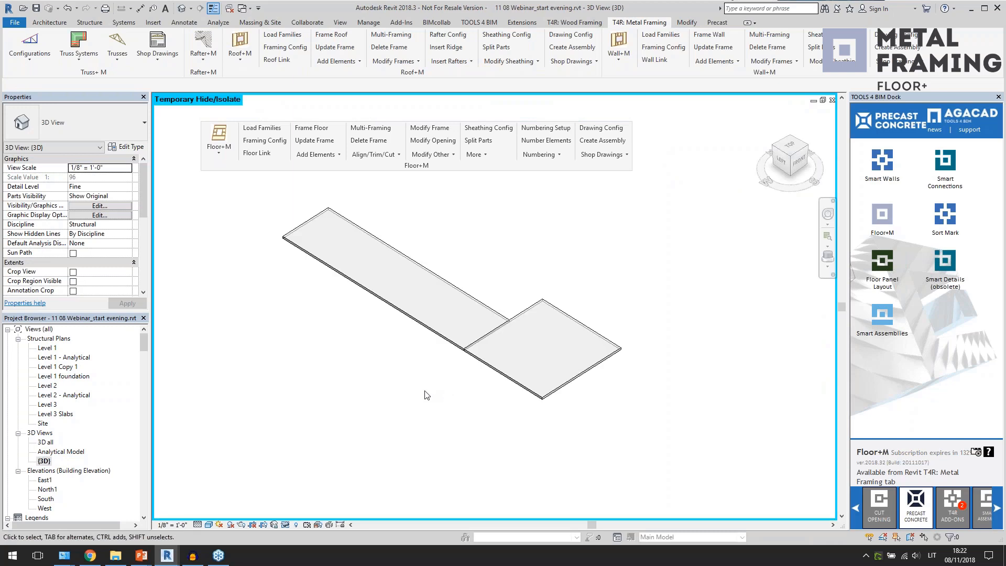
Step: Open the Longitudinal Flooring settings of the I_HCS flooring configuration in the Floor+M framing configuration
{"action": "left_click", "coordinate": [274, 145]}
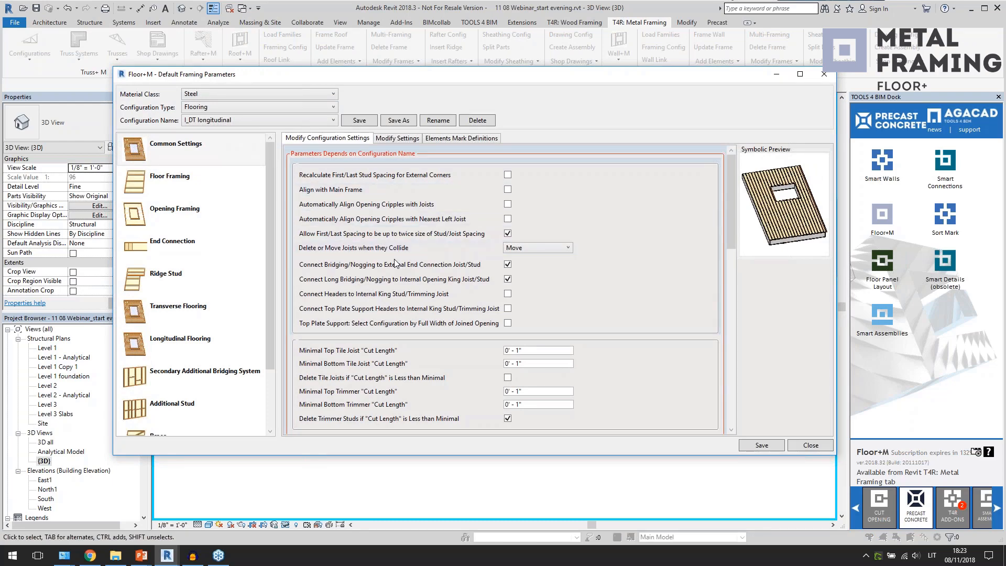
{"action": "left_click", "coordinate": [218, 108]}
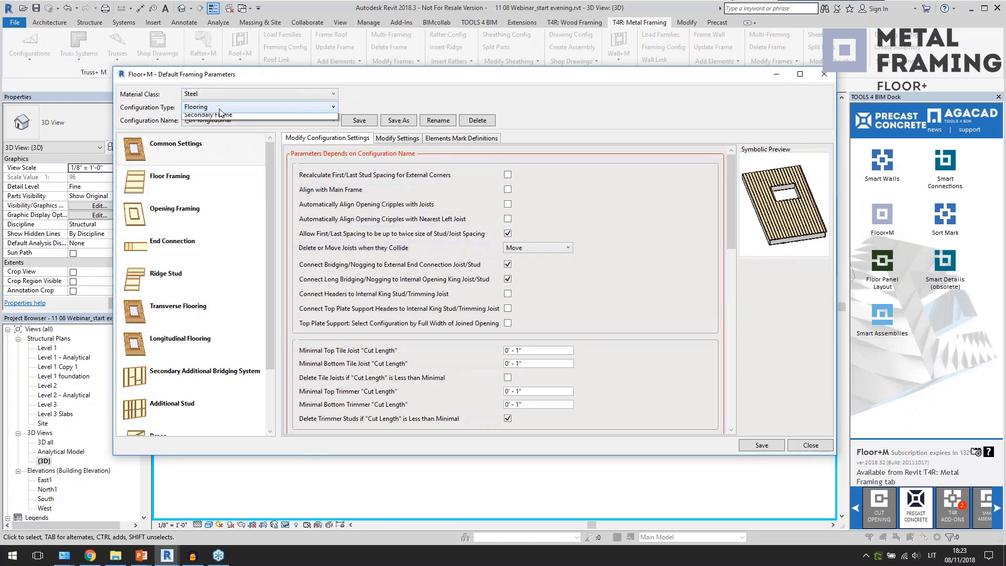
{"action": "left_click", "coordinate": [219, 108]}
{"action": "left_click", "coordinate": [232, 124]}
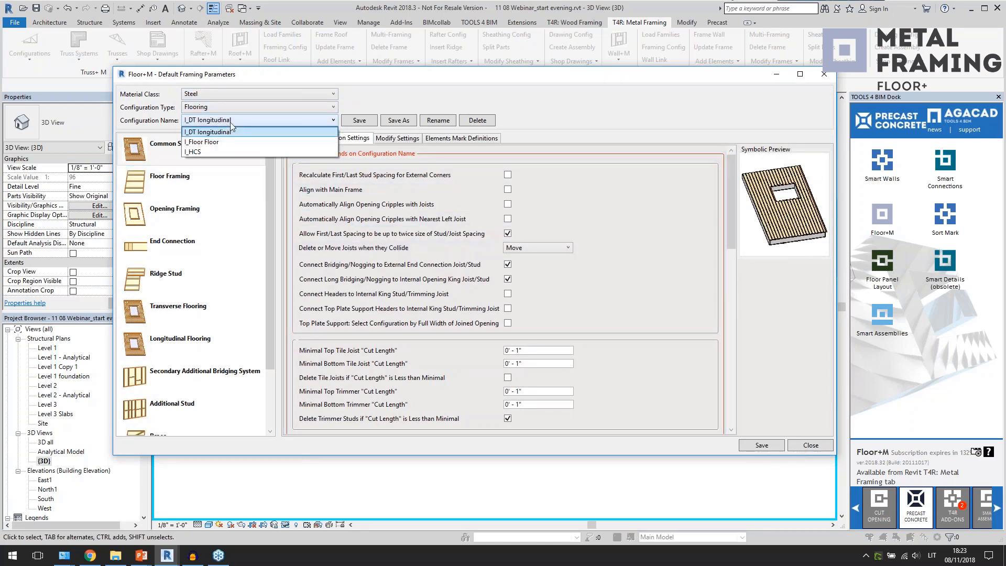
{"action": "left_click", "coordinate": [224, 151]}
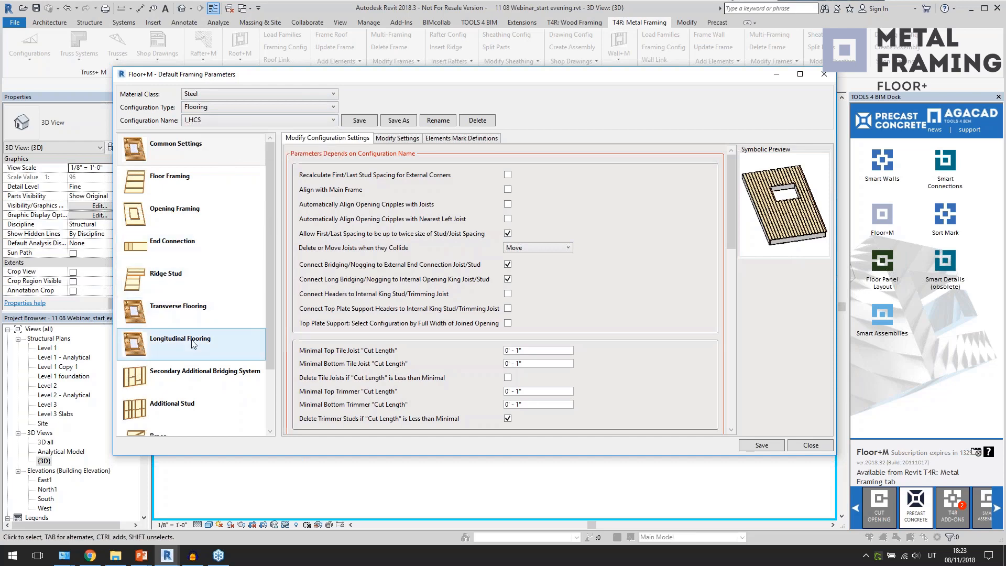
{"action": "left_click", "coordinate": [150, 349]}
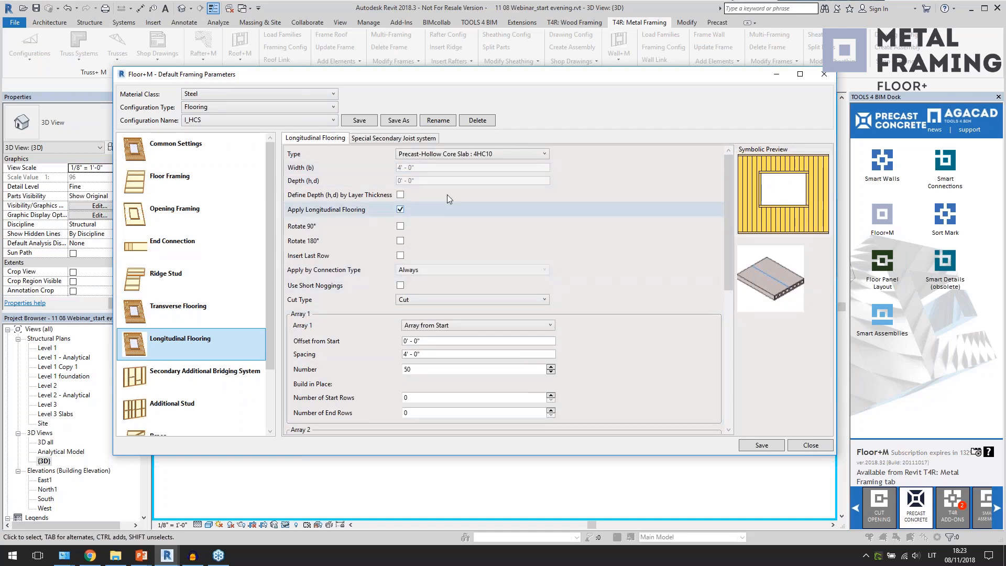
Step: Review the I_HCS slab type, array direction, spacing and number settings, and close the framing configuration without saving
{"action": "left_click", "coordinate": [488, 155]}
{"action": "left_click", "coordinate": [488, 155]}
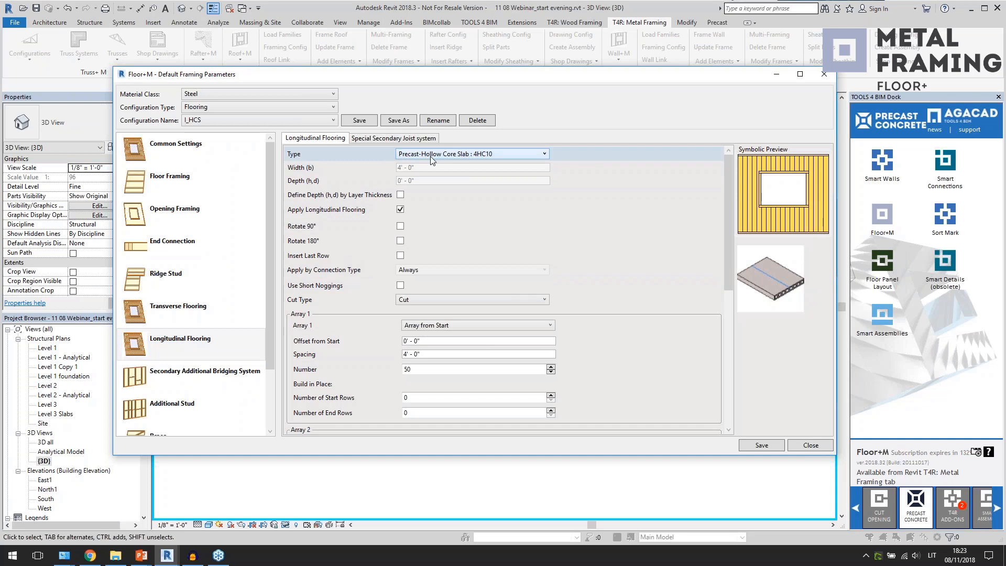
{"action": "left_click", "coordinate": [484, 325]}
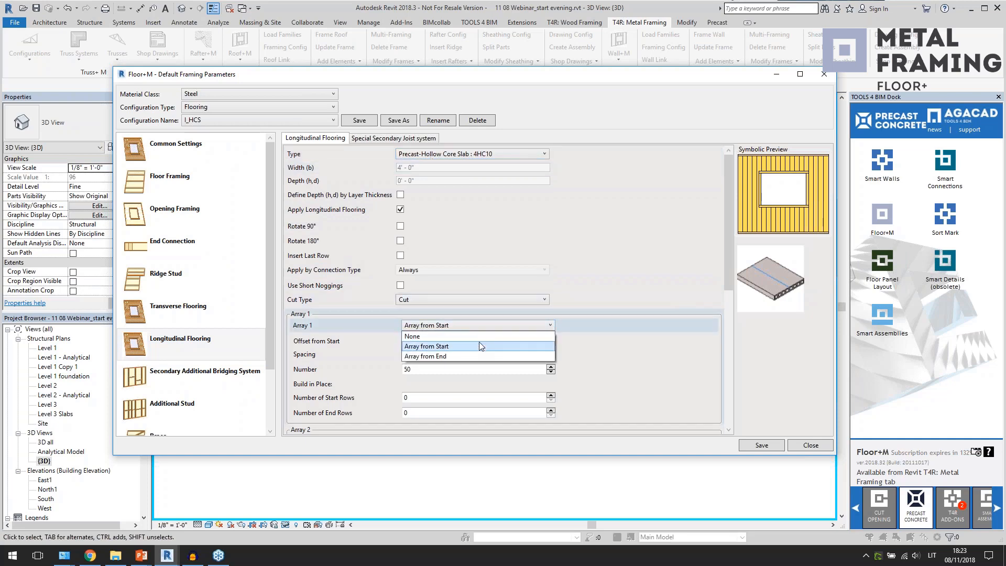
{"action": "left_click", "coordinate": [482, 346]}
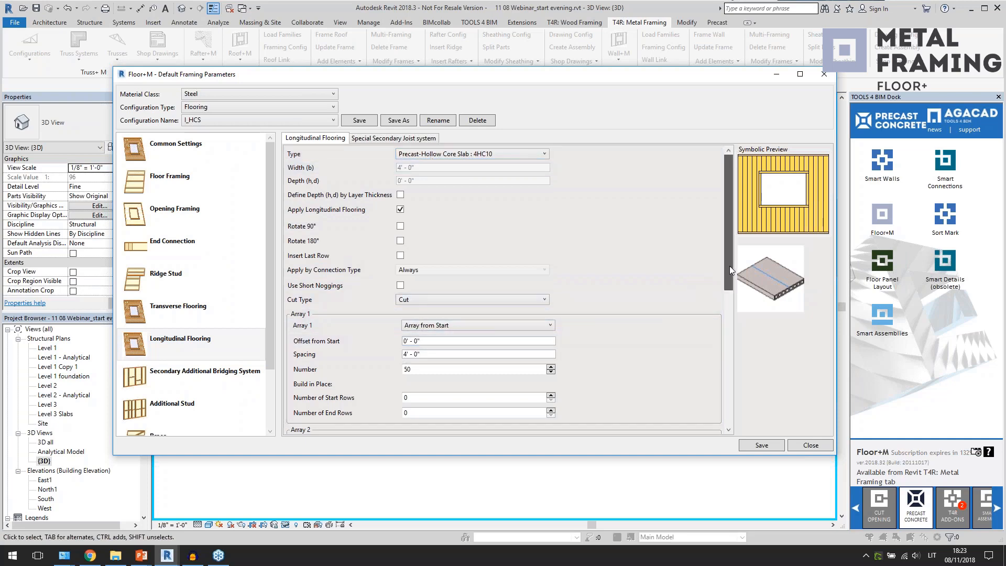
{"action": "left_click_drag", "start_coordinate": [730, 265], "coordinate": [735, 320]}
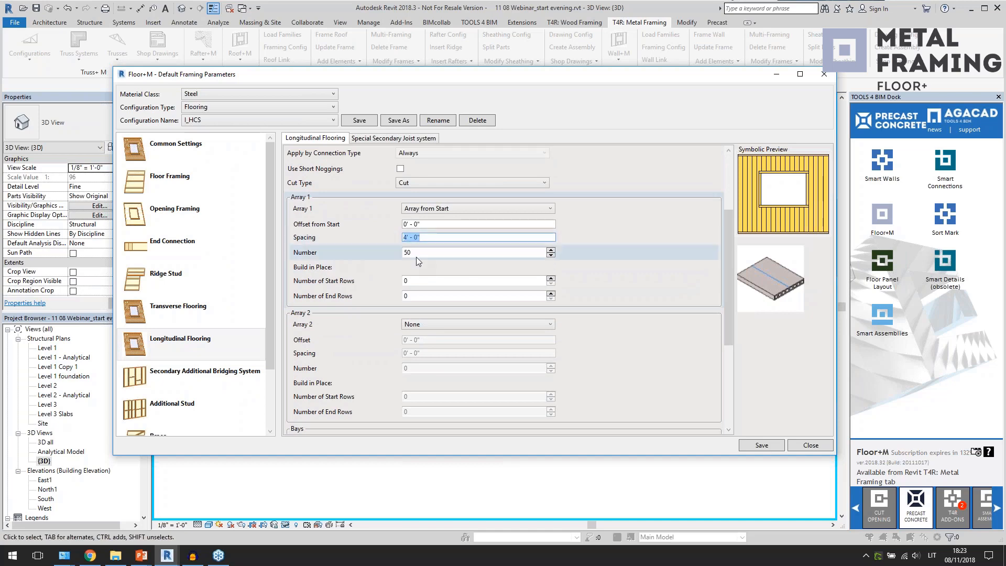
{"action": "left_click", "coordinate": [368, 259]}
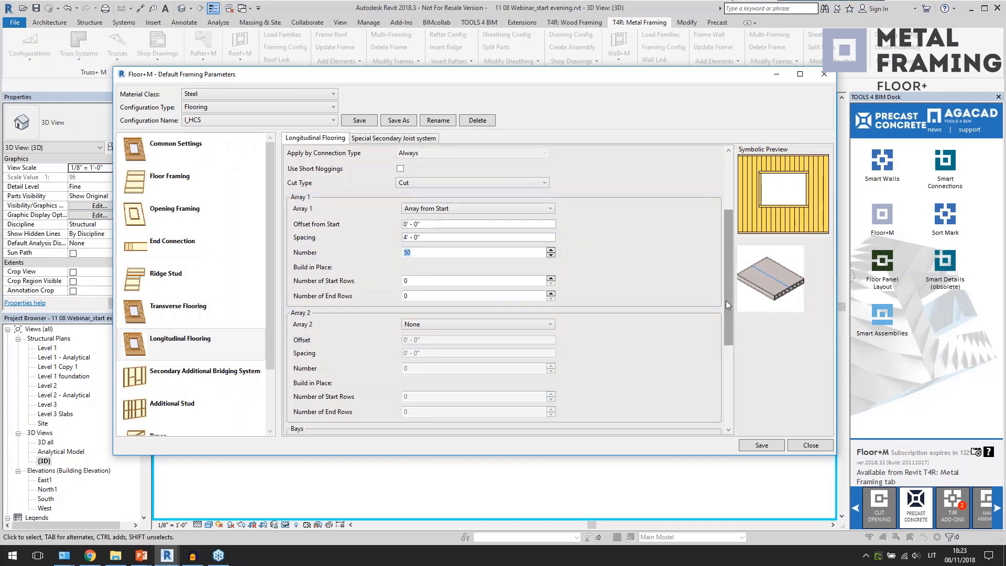
{"action": "left_click_drag", "start_coordinate": [725, 300], "coordinate": [729, 267]}
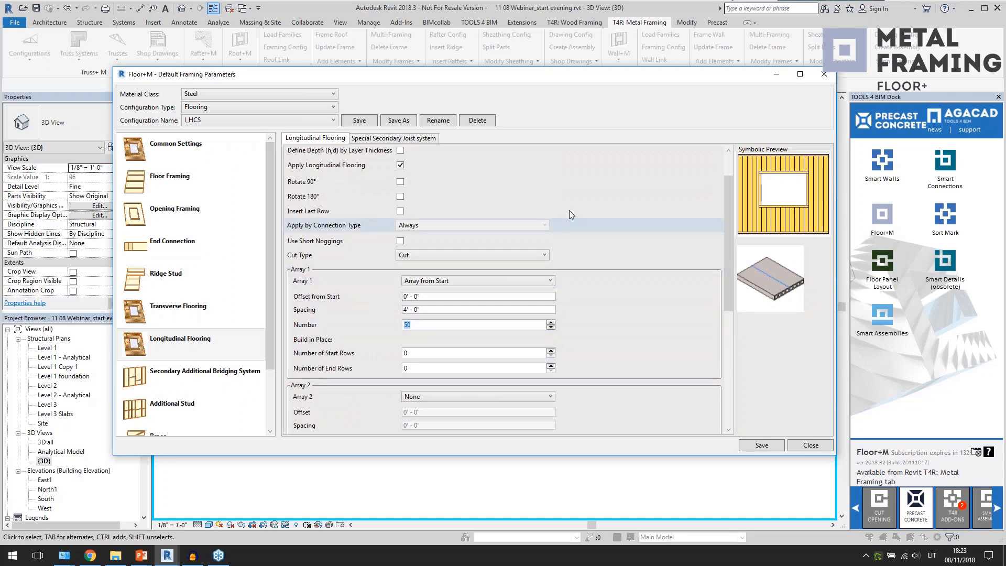
{"action": "left_click", "coordinate": [801, 444]}
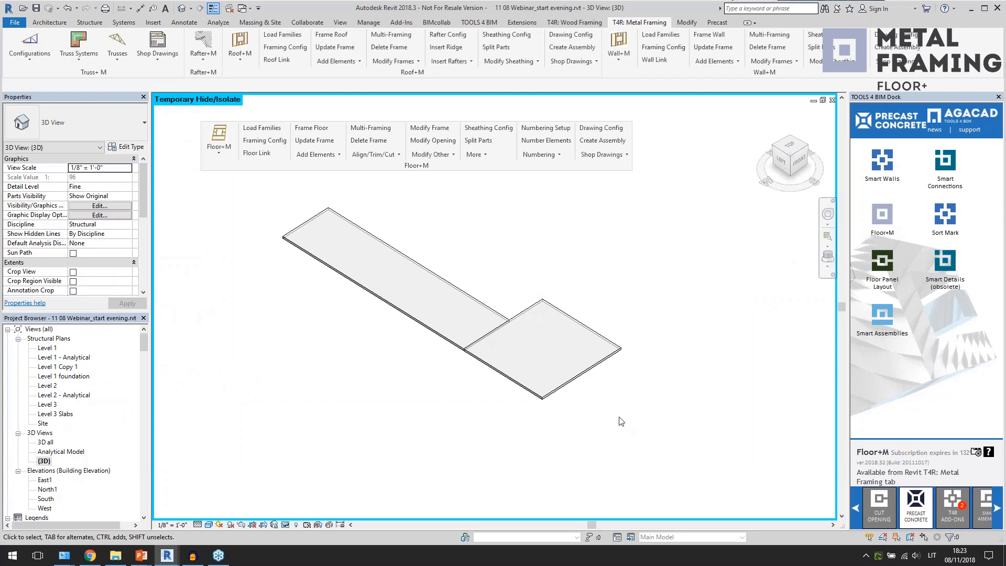
Step: Examine the Floor Link framing layer and configuration for the strip floor's 10" HCS with 3" topping type, and cancel
{"action": "middle_click_drag", "start_coordinate": [632, 424], "coordinate": [650, 288], "text": "shift"}
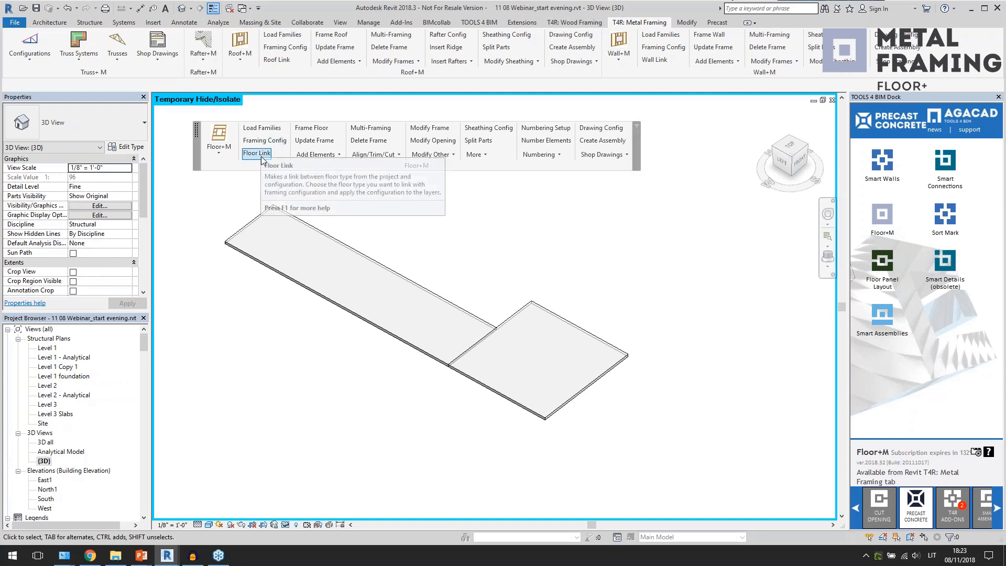
{"action": "left_click", "coordinate": [344, 245]}
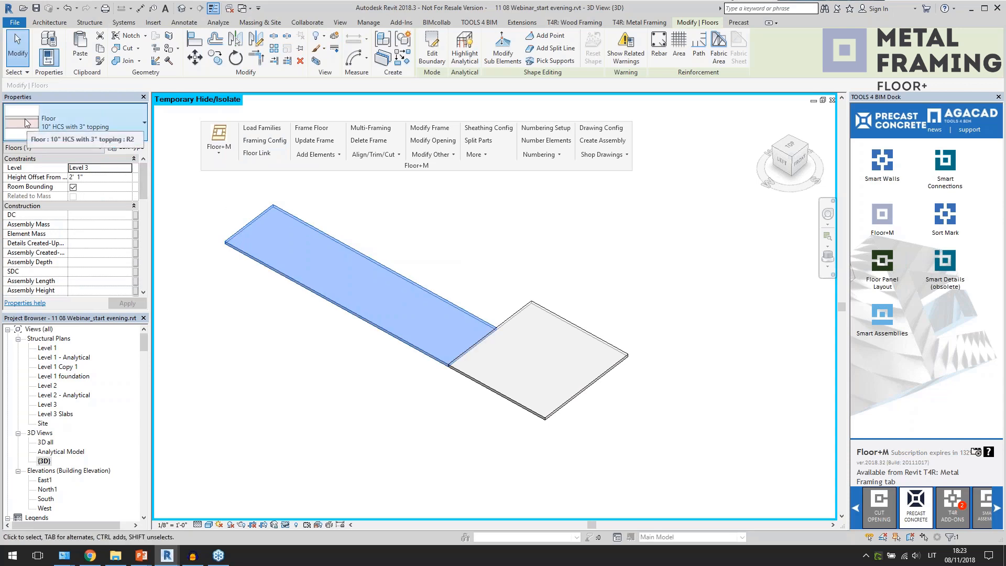
{"action": "left_click", "coordinate": [250, 155]}
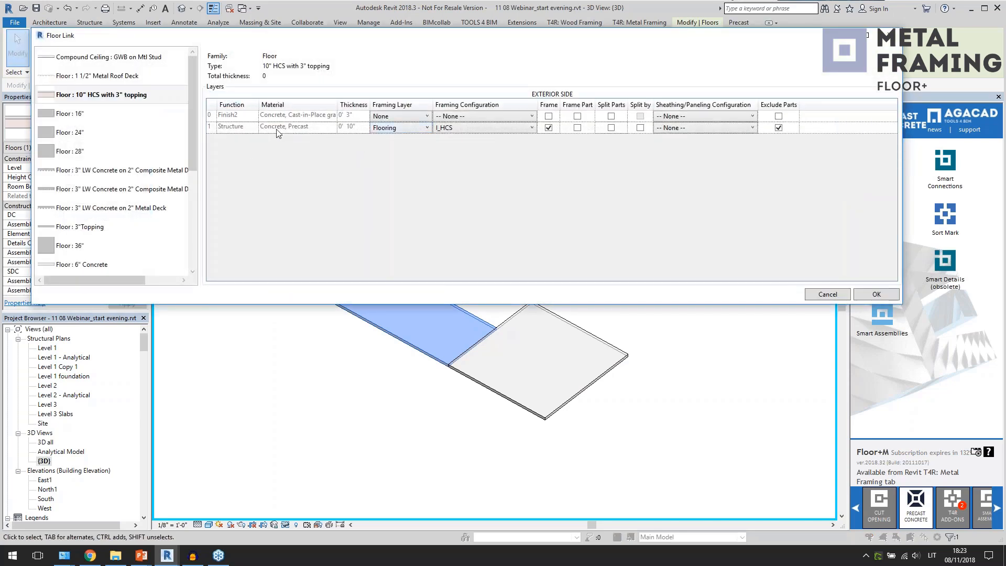
{"action": "left_click", "coordinate": [410, 132]}
{"action": "left_click", "coordinate": [468, 130]}
{"action": "left_click", "coordinate": [470, 131]}
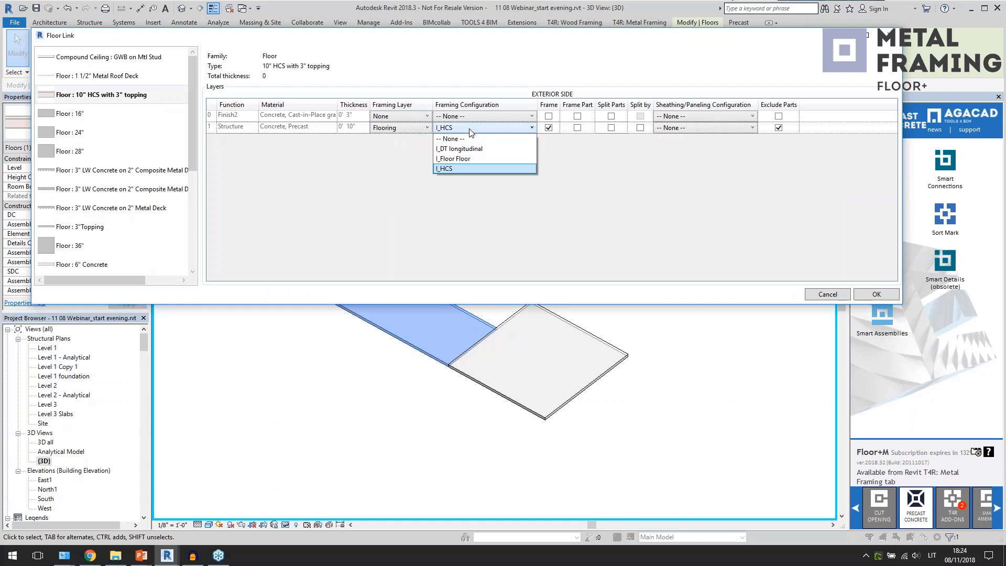
{"action": "left_click", "coordinate": [470, 129]}
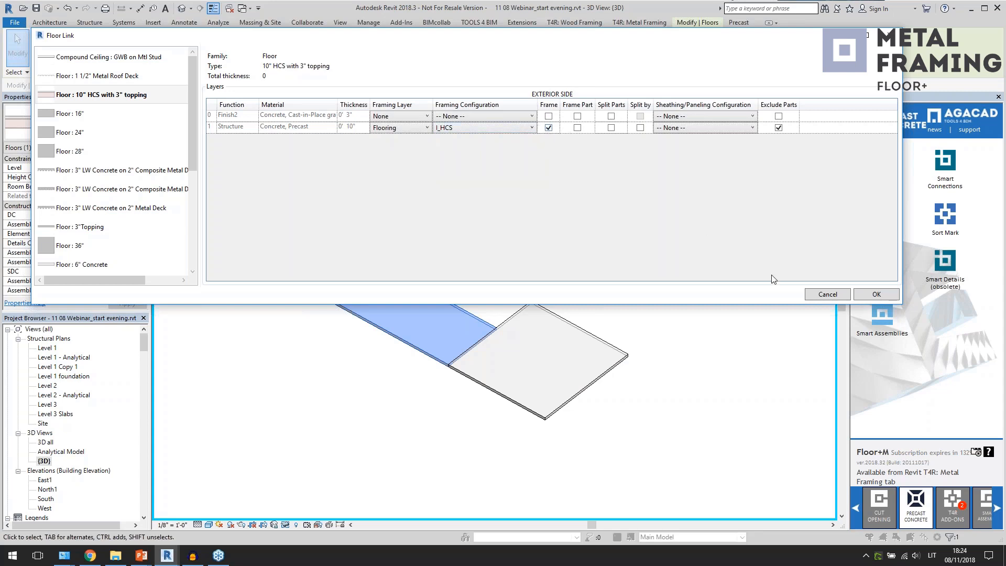
{"action": "left_click", "coordinate": [826, 294]}
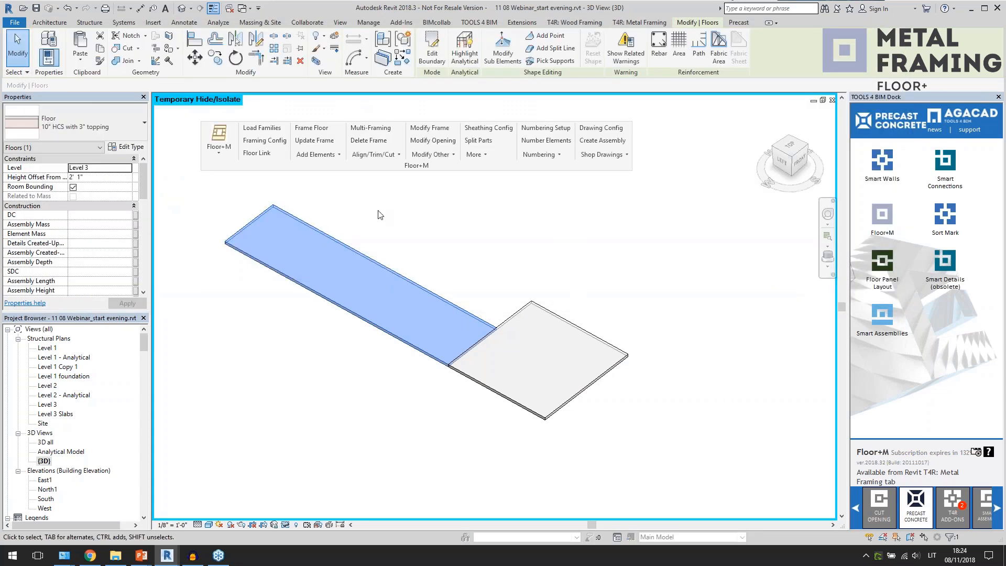
Step: Add flooring elements to both the long strip floor and the corner floor with Floor+M
{"action": "left_click", "coordinate": [517, 317], "text": "ctrl"}
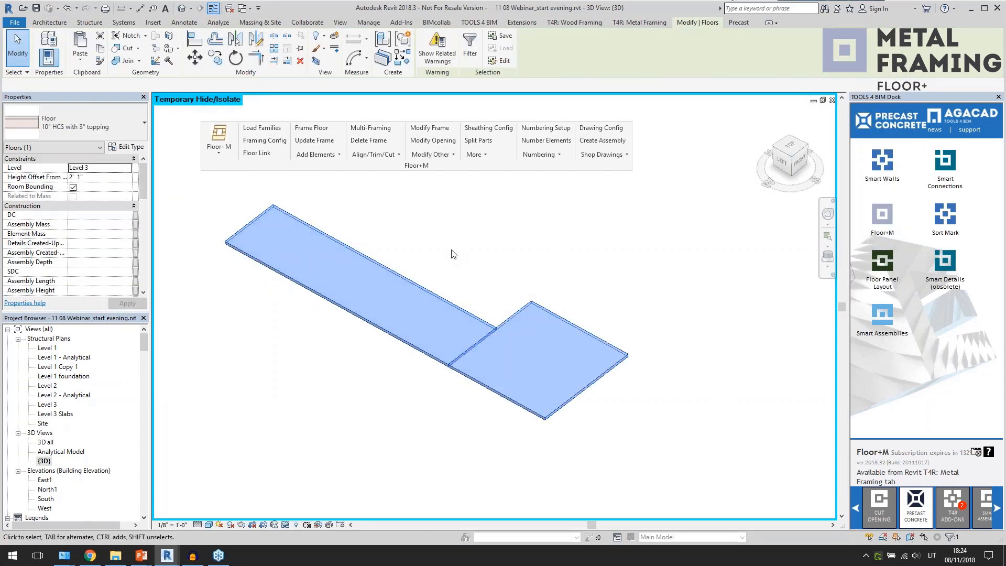
{"action": "left_click", "coordinate": [318, 155]}
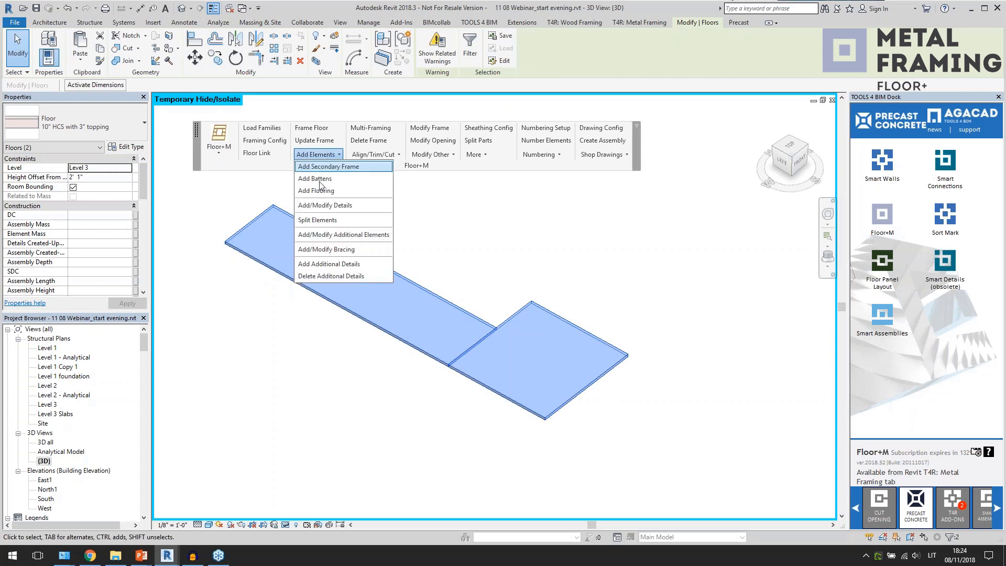
{"action": "left_click", "coordinate": [317, 191]}
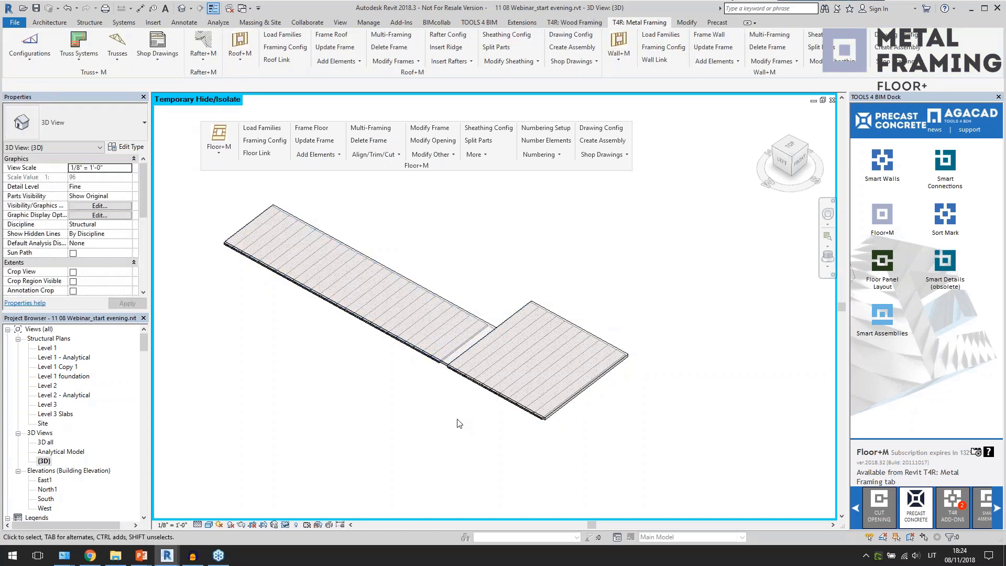
Step: Reset the temporary hide/isolate in the 3D view to bring back the whole building
{"action": "middle_click_drag", "start_coordinate": [449, 437], "coordinate": [449, 417], "text": "shift"}
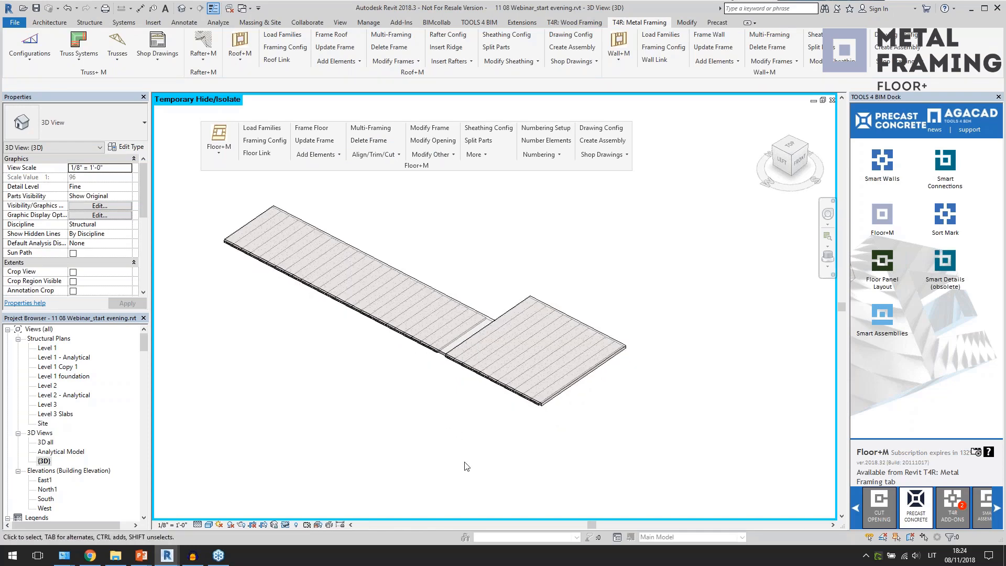
{"action": "left_click", "coordinate": [285, 525]}
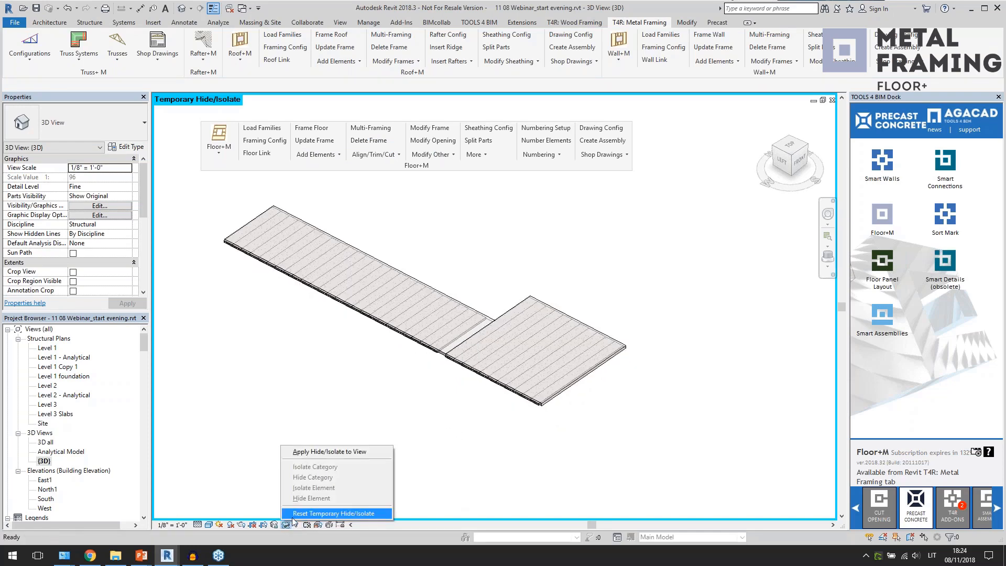
{"action": "left_click", "coordinate": [361, 512]}
Step: Check the Floor Link settings of the low front wing's Generic - 12" floor and add flooring elements to that floor with Floor+M
{"action": "scroll", "coordinate": [568, 292], "scroll_direction": "down", "scroll_amount": 3}
{"action": "middle_click_drag", "start_coordinate": [505, 394], "coordinate": [506, 411], "text": "shift"}
{"action": "scroll", "coordinate": [369, 318], "scroll_direction": "up", "scroll_amount": 2}
{"action": "left_click", "coordinate": [320, 293]}
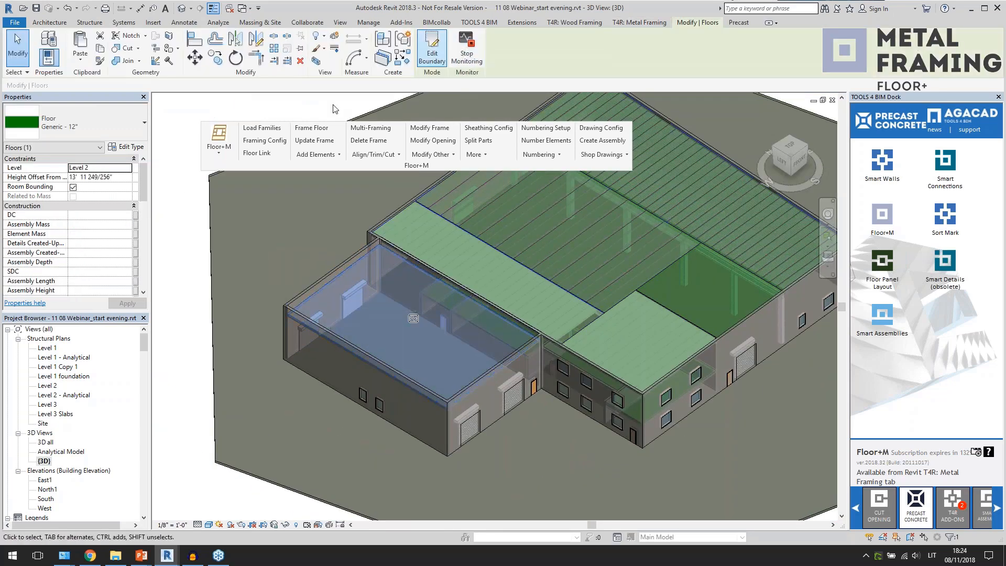
{"action": "left_click", "coordinate": [309, 156]}
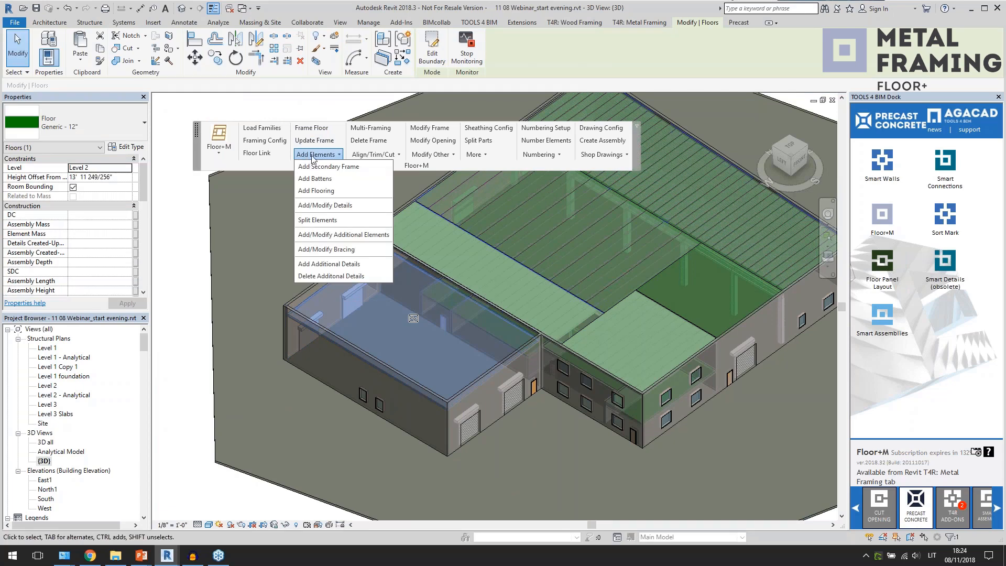
{"action": "left_click", "coordinate": [314, 155]}
{"action": "left_click", "coordinate": [322, 155]}
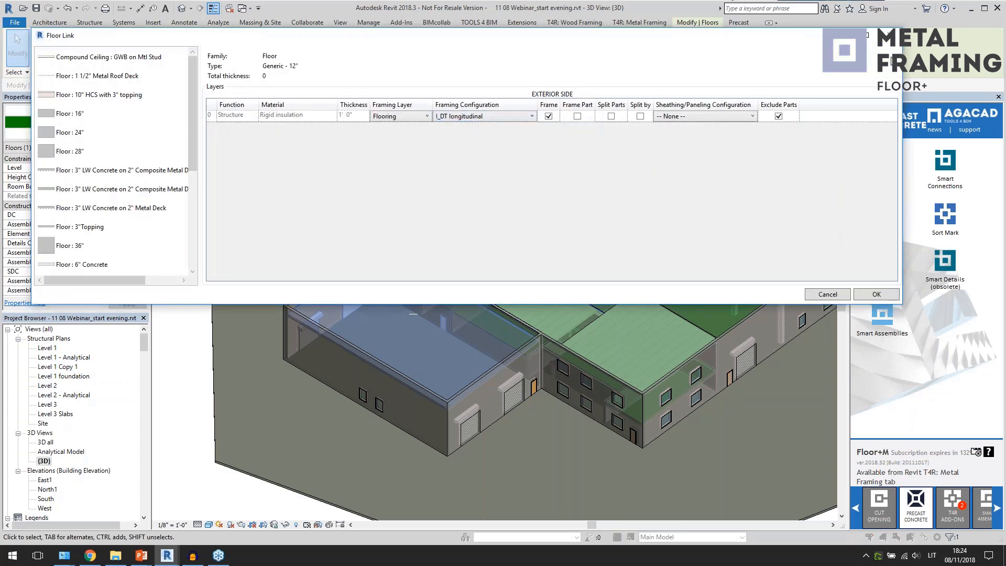
{"action": "left_click", "coordinate": [892, 37]}
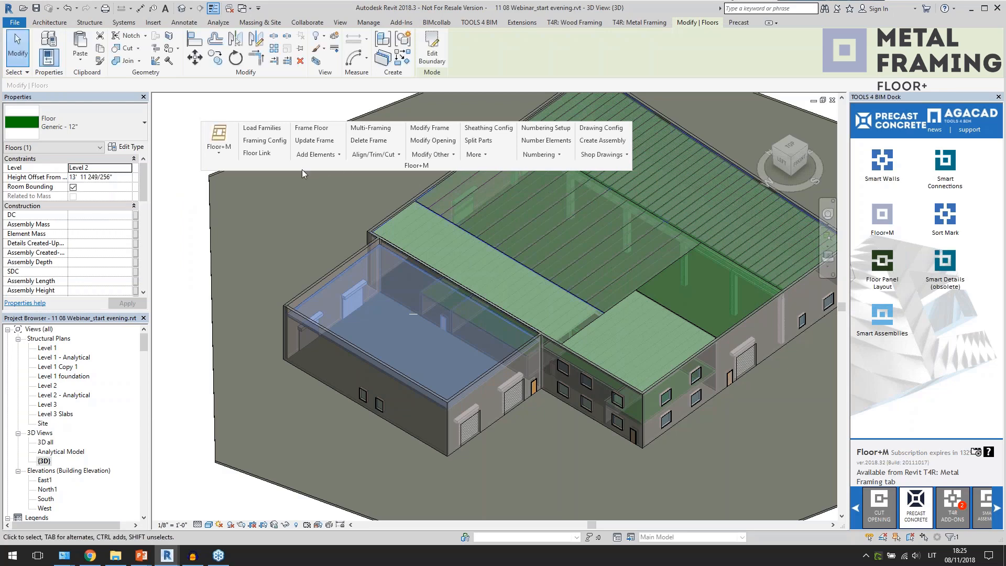
{"action": "left_click", "coordinate": [319, 154]}
{"action": "left_click", "coordinate": [316, 190]}
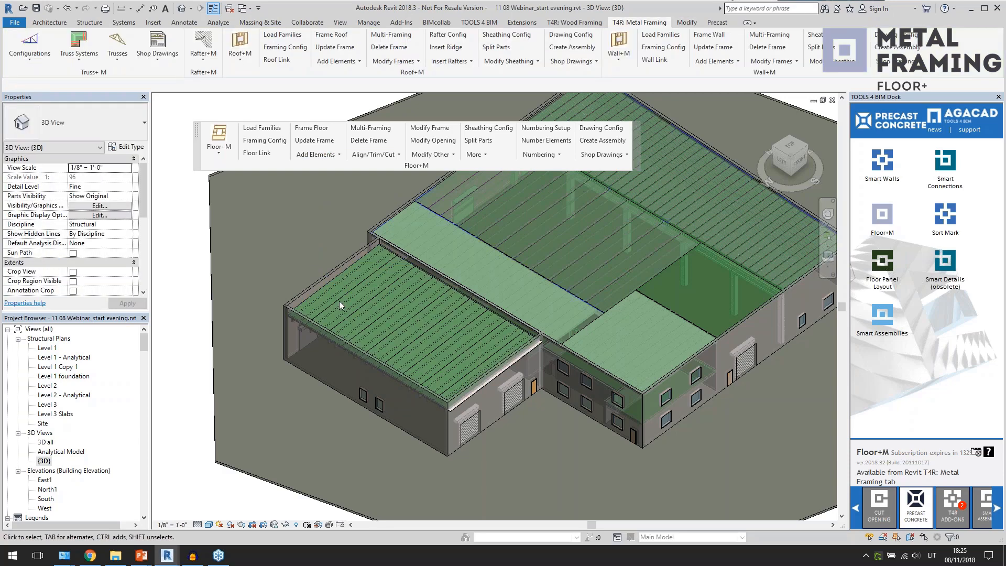
Step: Examine the double tee flooring on the low front wing, selecting the outermost panel to inspect its type, and clear the selection
{"action": "scroll", "coordinate": [319, 315], "scroll_direction": "up", "scroll_amount": 3}
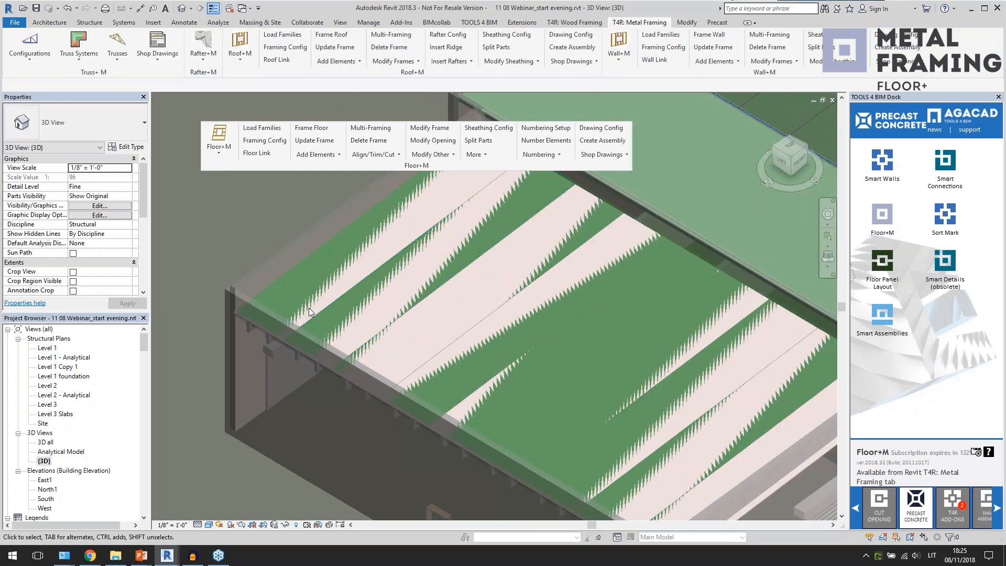
{"action": "left_click", "coordinate": [284, 275]}
{"action": "scroll", "coordinate": [277, 320], "scroll_direction": "down", "scroll_amount": 2}
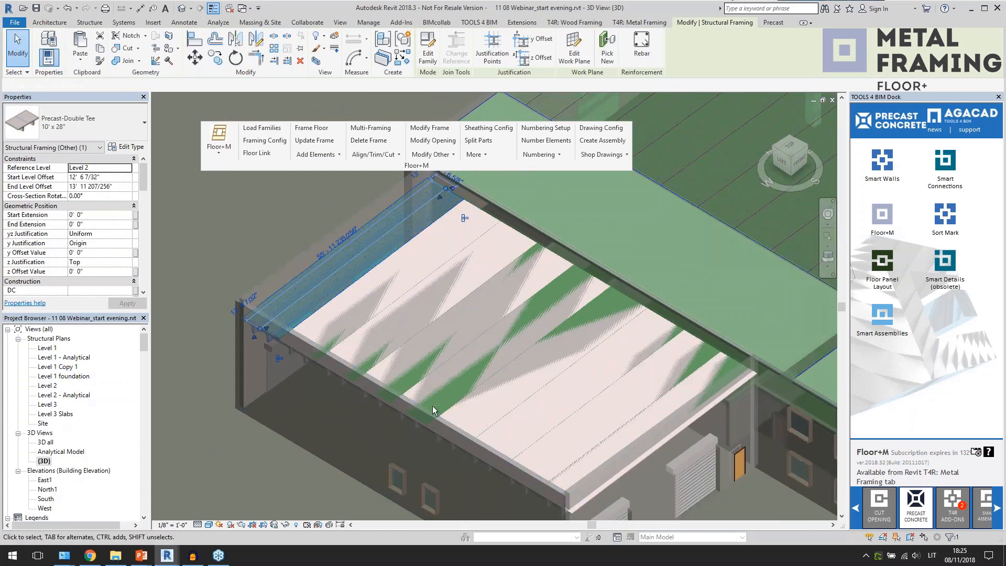
{"action": "middle_click_drag", "start_coordinate": [432, 406], "coordinate": [460, 382], "text": "shift"}
{"action": "middle_click_drag", "start_coordinate": [273, 356], "coordinate": [376, 420], "text": "shift"}
{"action": "scroll", "coordinate": [322, 372], "scroll_direction": "down", "scroll_amount": 2}
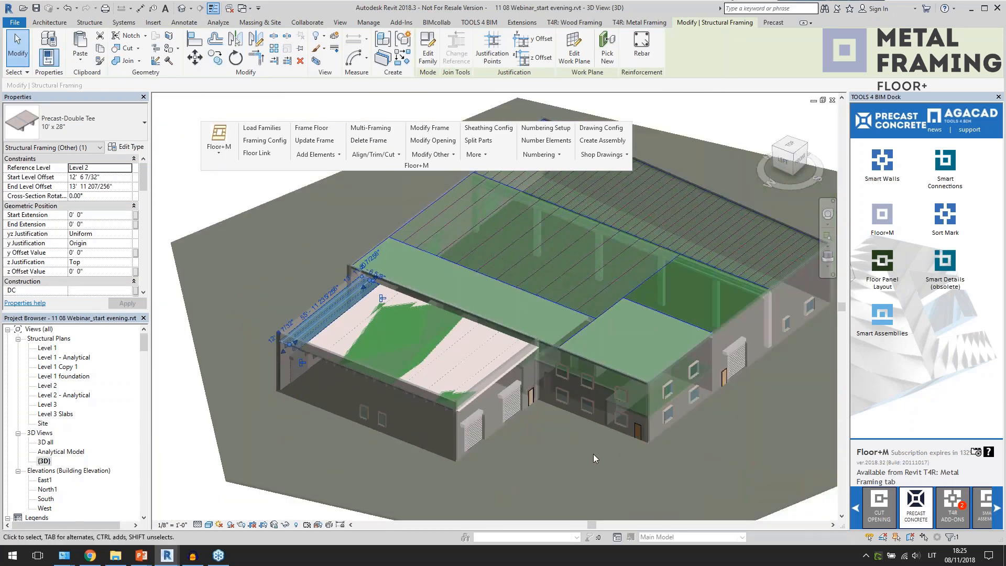
{"action": "middle_click_drag", "start_coordinate": [594, 454], "coordinate": [536, 458], "text": "shift"}
{"action": "left_click", "coordinate": [536, 458]}
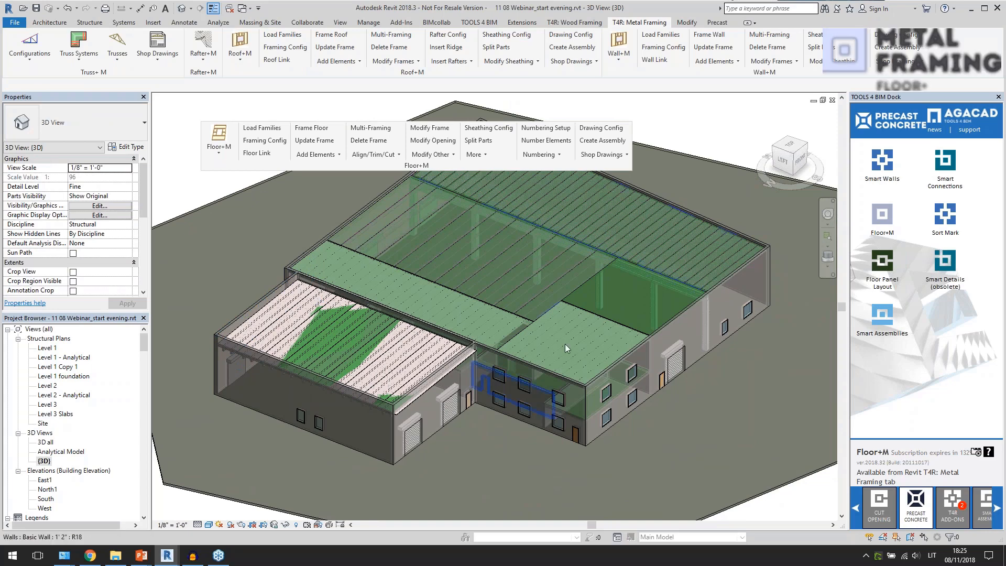
{"action": "key", "text": "alt+Tab"}
{"action": "key", "text": "alt+Tab"}
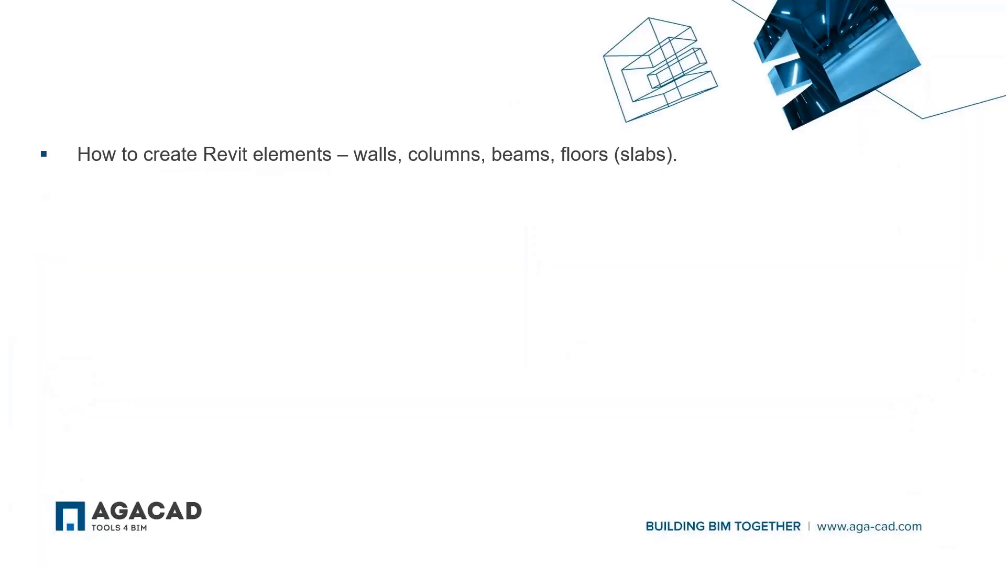
{"action": "key", "text": "Right"}
{"action": "key", "text": "Right"}
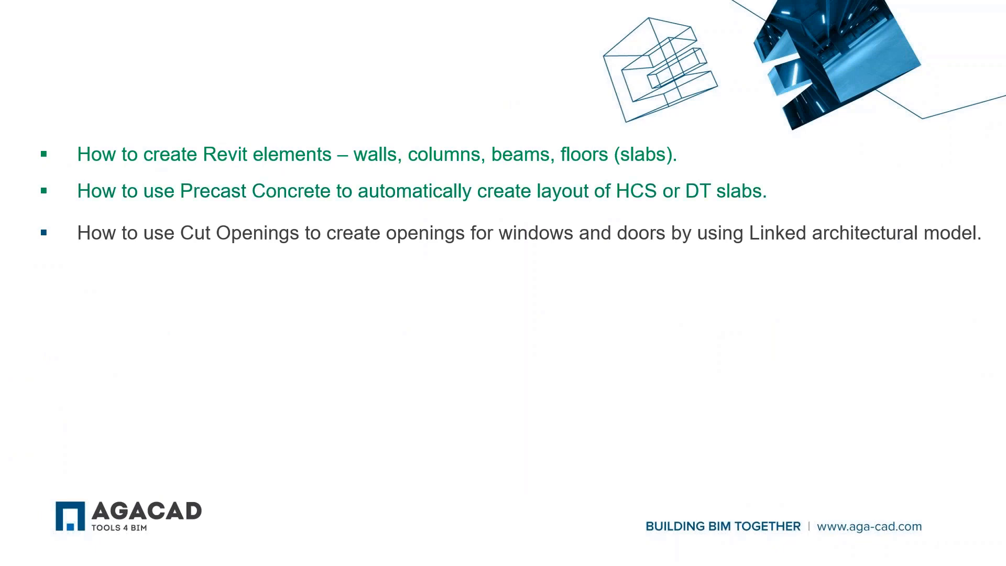
{"action": "key", "text": "alt+Tab"}
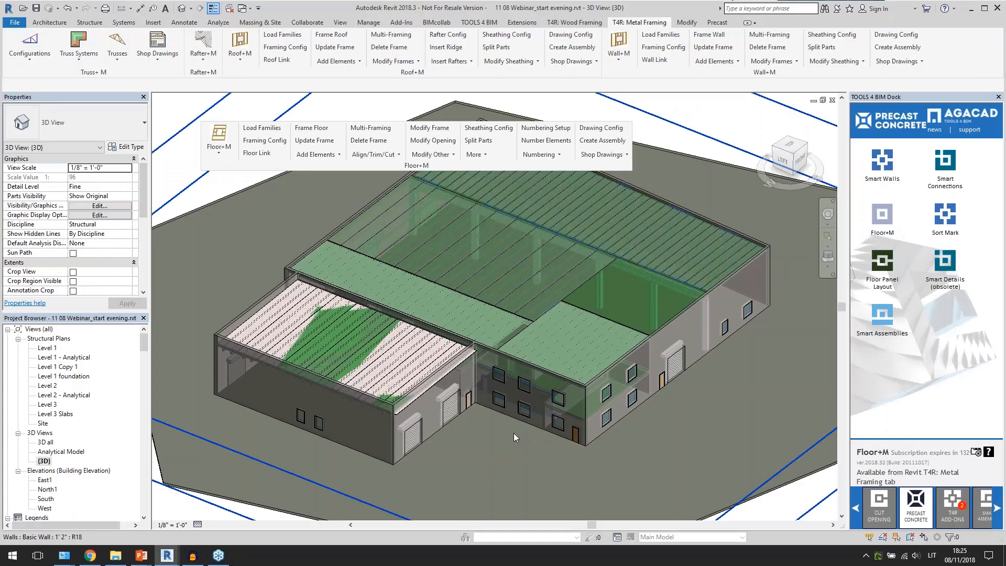
{"action": "middle_click_drag", "start_coordinate": [513, 450], "coordinate": [528, 423], "text": "shift"}
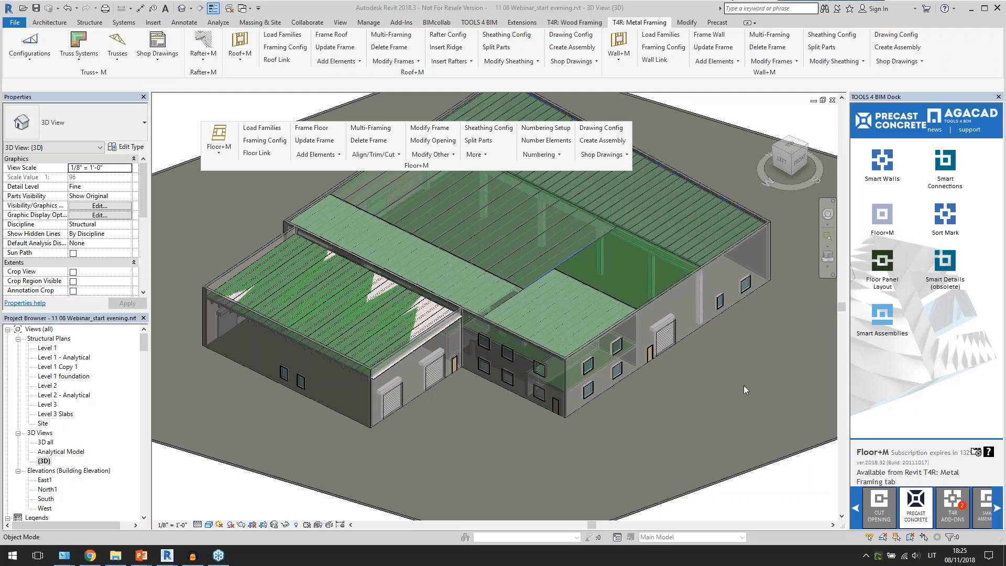
{"action": "middle_click_drag", "start_coordinate": [707, 401], "coordinate": [680, 395]}
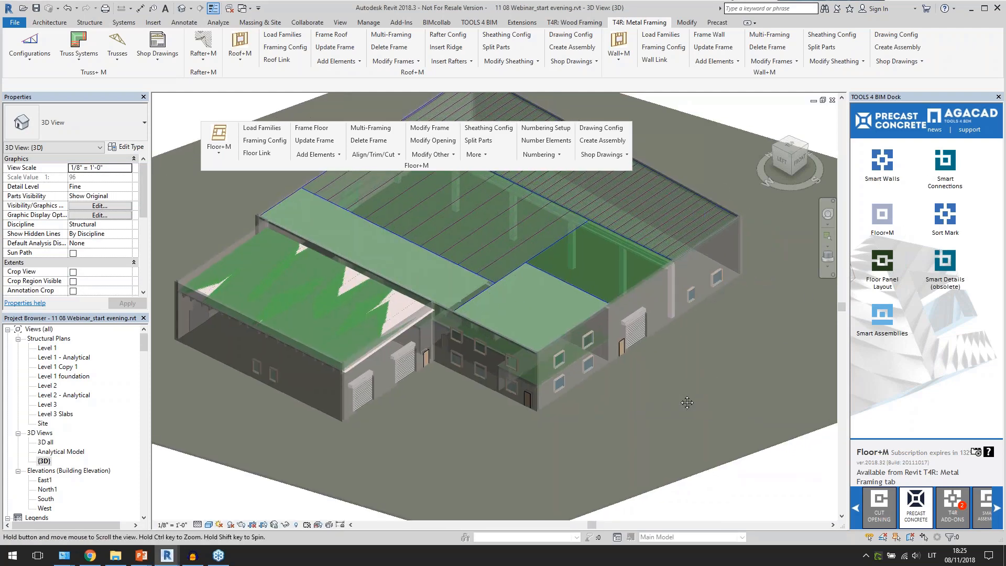
{"action": "scroll", "coordinate": [665, 394], "scroll_direction": "down", "scroll_amount": 2}
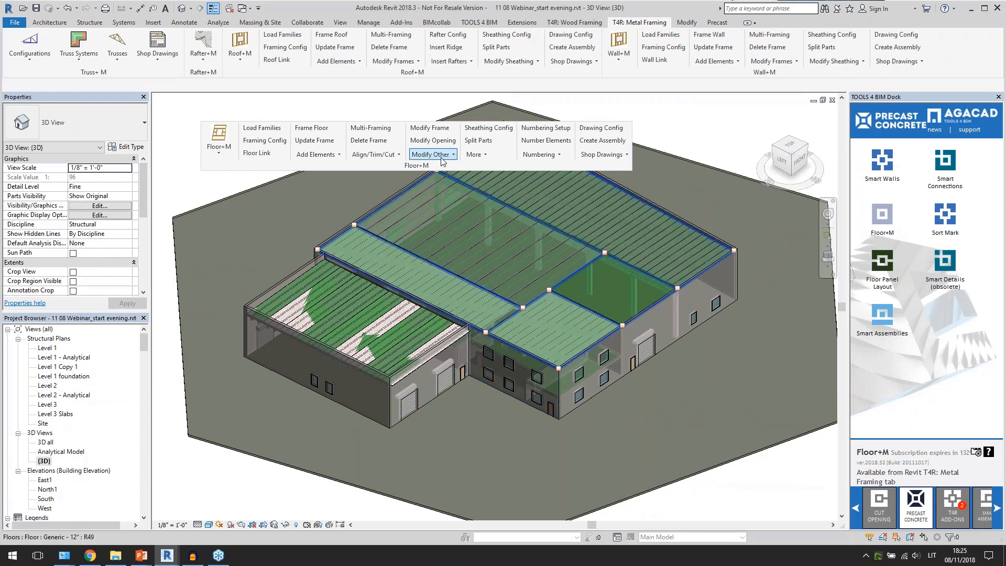
Step: Return the floating Floor+M tool group to its place among the Metal Framing tools
{"action": "left_click_drag", "start_coordinate": [197, 145], "coordinate": [243, 78]}
{"action": "left_click_drag", "start_coordinate": [491, 96], "coordinate": [496, 68]}
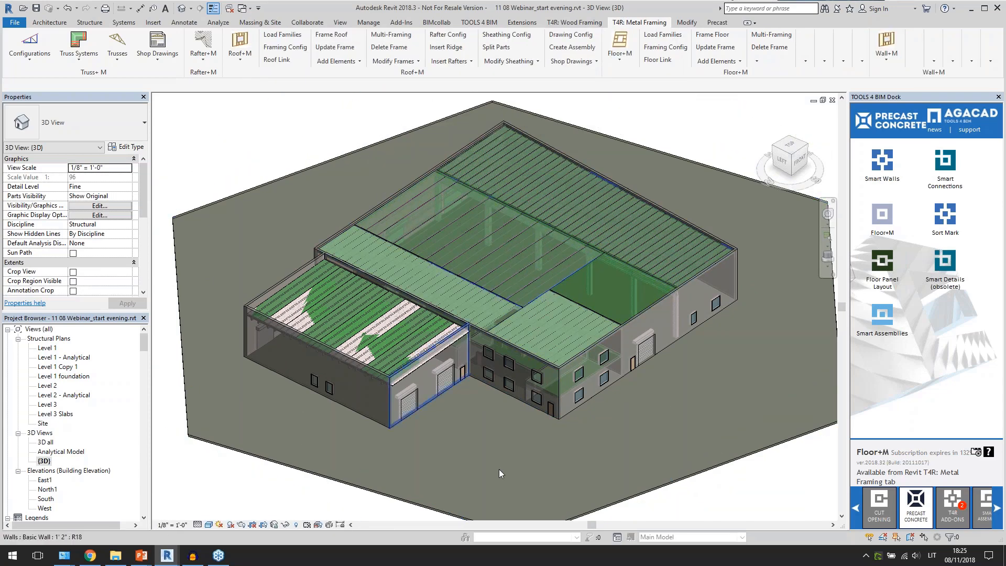
Step: Temporarily hide the linked architectural model ARch.rvt to inspect the structural walls, and reset the temporary hide
{"action": "middle_click_drag", "start_coordinate": [498, 451], "coordinate": [486, 428]}
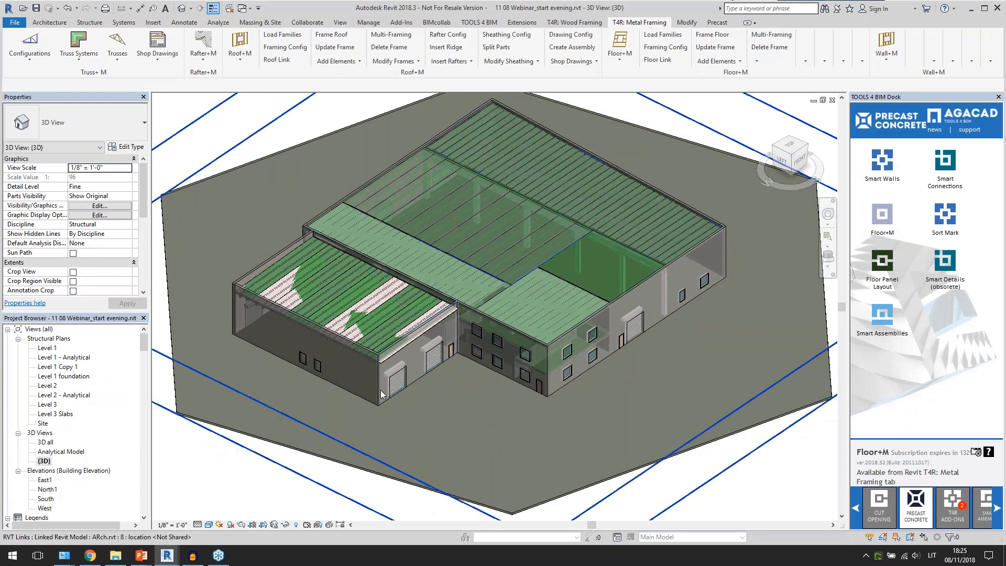
{"action": "left_click", "coordinate": [365, 470]}
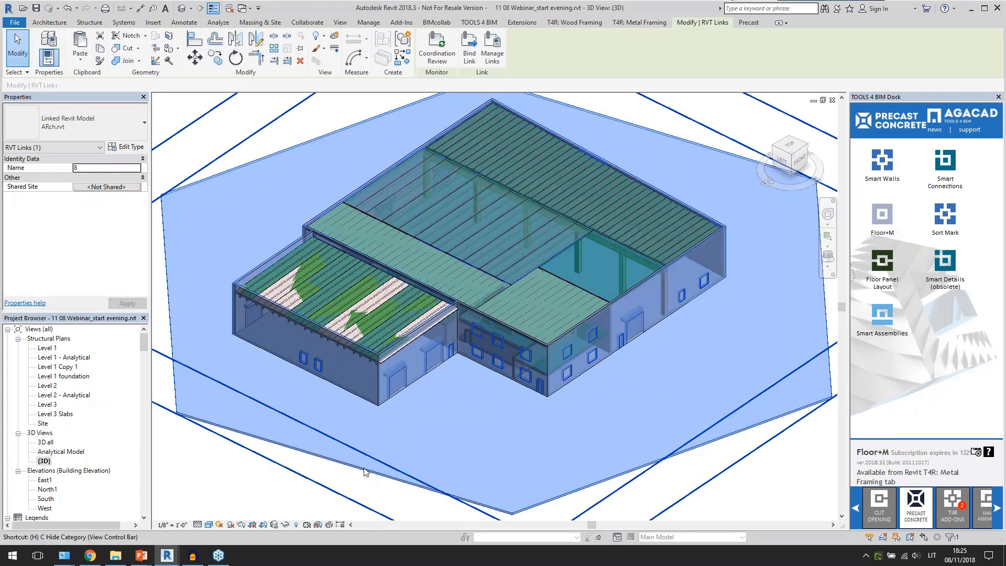
{"action": "key", "text": "h"}
{"action": "key", "text": "h"}
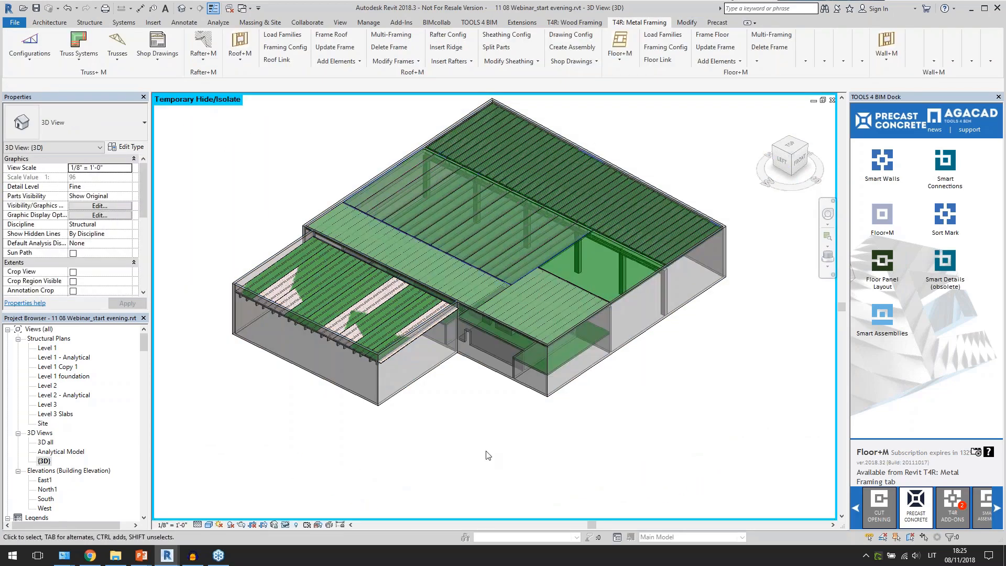
{"action": "mouse_move", "coordinate": [488, 454]}
{"action": "middle_mouse_down", "text": "shift"}
{"action": "mouse_move", "coordinate": [568, 407]}
{"action": "mouse_move", "coordinate": [533, 411]}
{"action": "mouse_move", "coordinate": [474, 445]}
{"action": "mouse_move", "coordinate": [474, 459]}
{"action": "middle_mouse_up", "text": "shift"}
{"action": "left_click", "coordinate": [285, 524]}
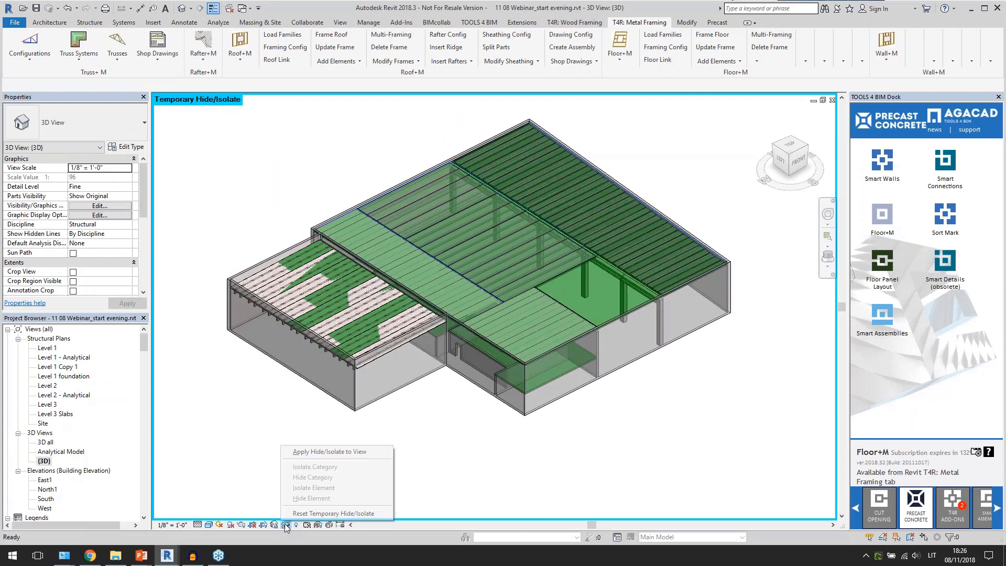
{"action": "left_click", "coordinate": [315, 513]}
{"action": "scroll", "coordinate": [452, 458], "scroll_direction": "down", "scroll_amount": 1}
{"action": "middle_click_drag", "start_coordinate": [461, 456], "coordinate": [490, 463], "text": "shift"}
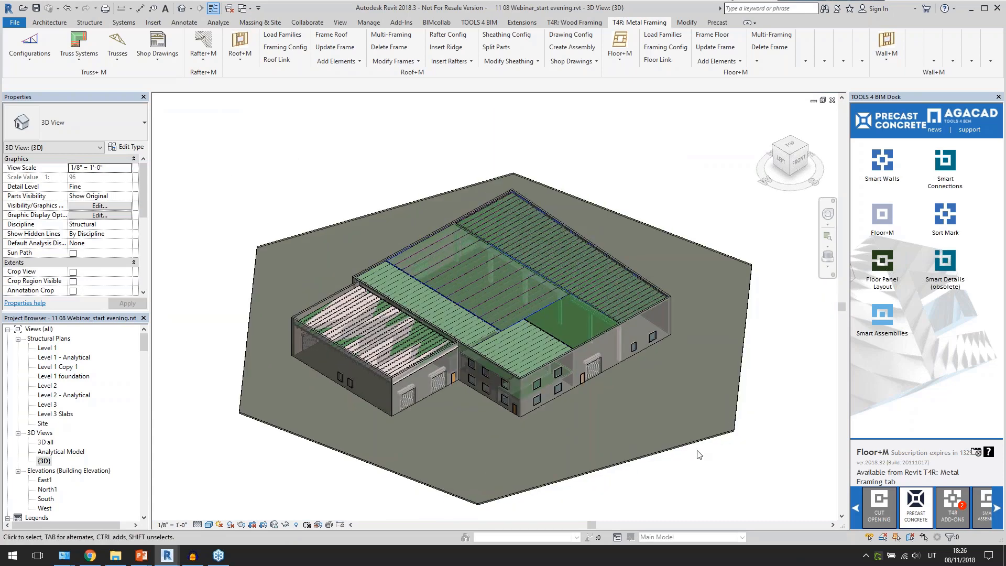
Step: Review the insertion and join settings in Cut Opening's Door/Window Opening Configuration, and close it without saving
{"action": "left_click", "coordinate": [882, 501]}
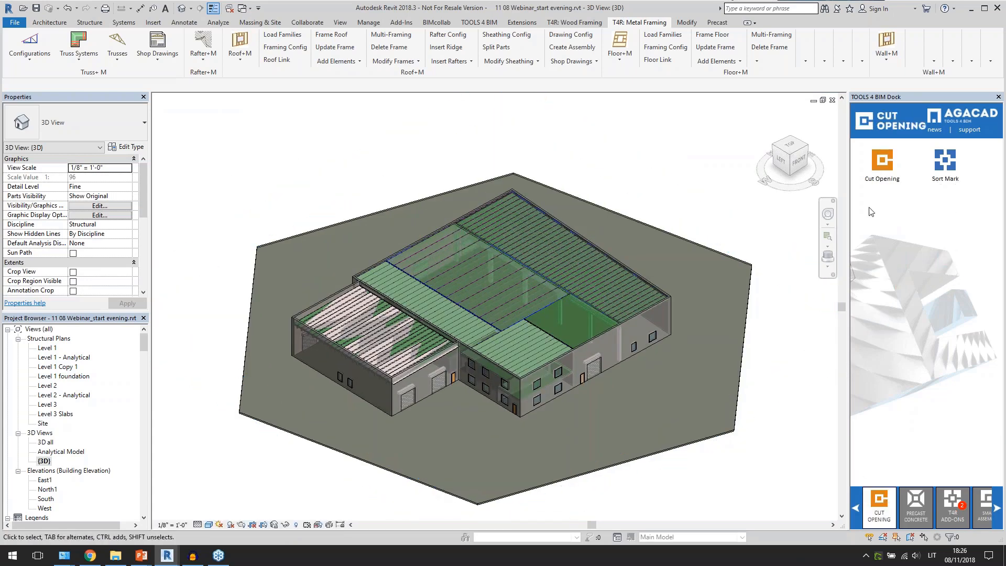
{"action": "left_click", "coordinate": [882, 168]}
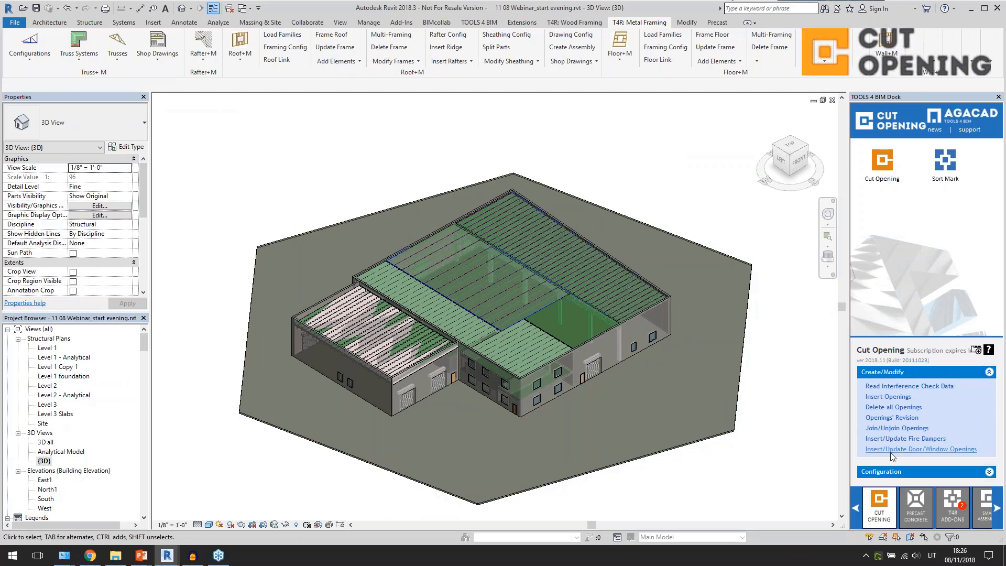
{"action": "left_click", "coordinate": [892, 471]}
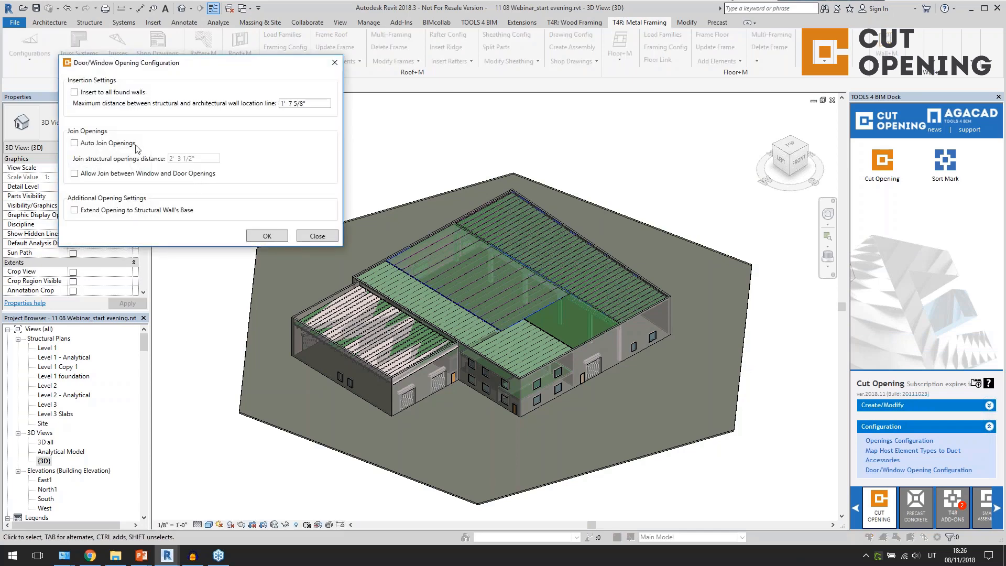
{"action": "left_click", "coordinate": [122, 147]}
{"action": "left_click", "coordinate": [117, 148]}
{"action": "left_click", "coordinate": [93, 175]}
{"action": "left_click", "coordinate": [334, 62]}
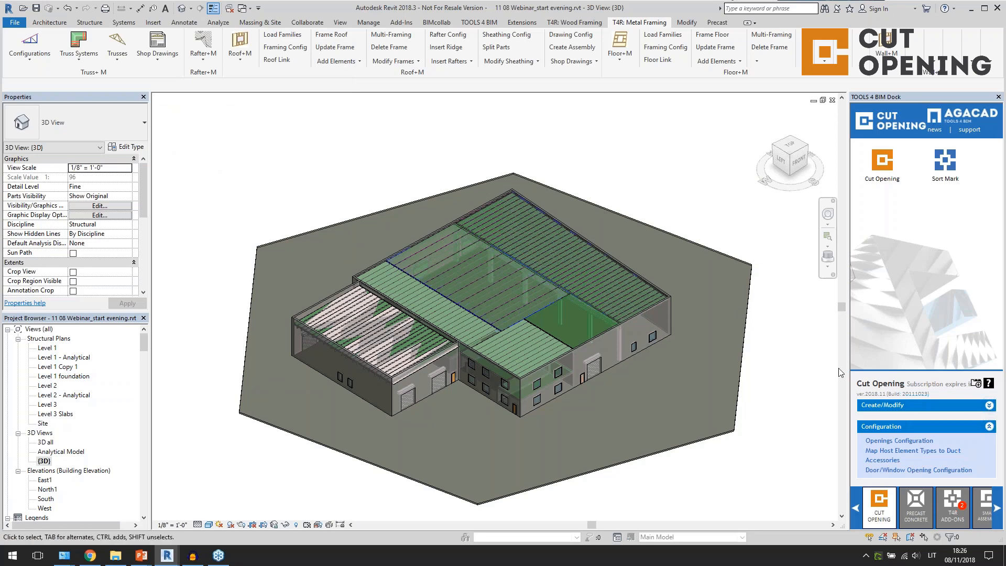
Step: List the door and window openings to create with Insert/Update Door/Window Openings, and expand the Doors group to its families and types
{"action": "left_click", "coordinate": [886, 405]}
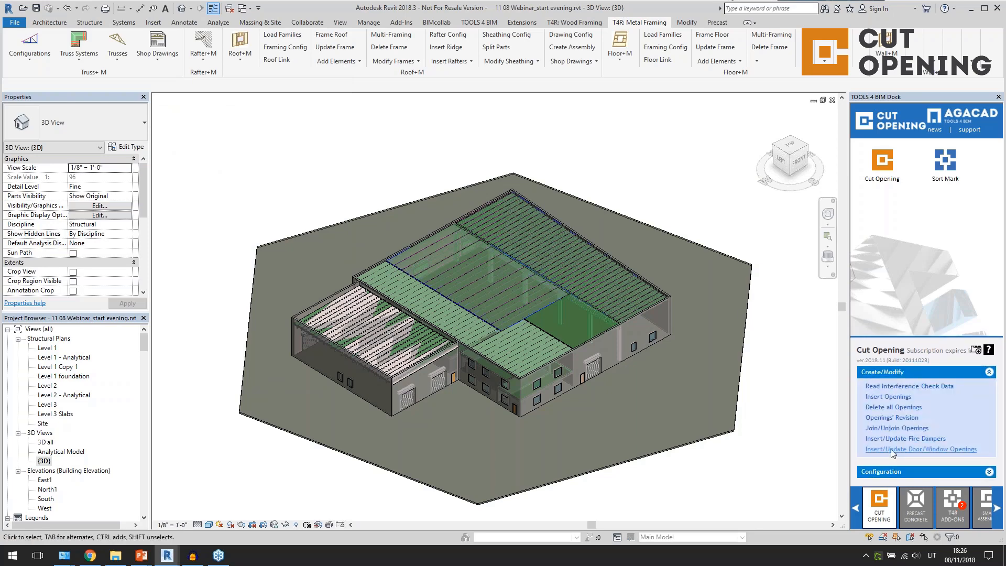
{"action": "left_click", "coordinate": [906, 451]}
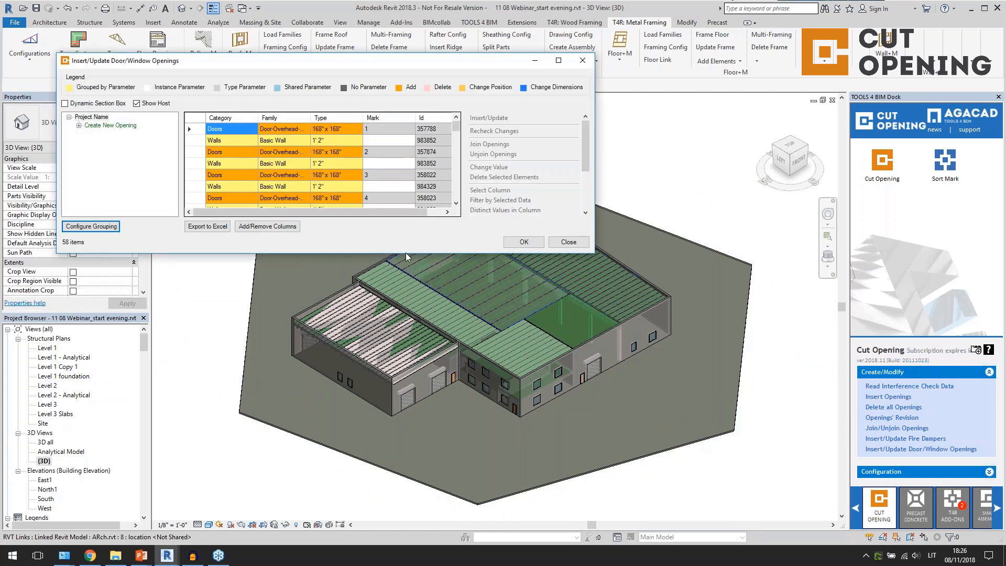
{"action": "left_click_drag", "start_coordinate": [406, 253], "coordinate": [405, 335]}
{"action": "left_click", "coordinate": [79, 126]}
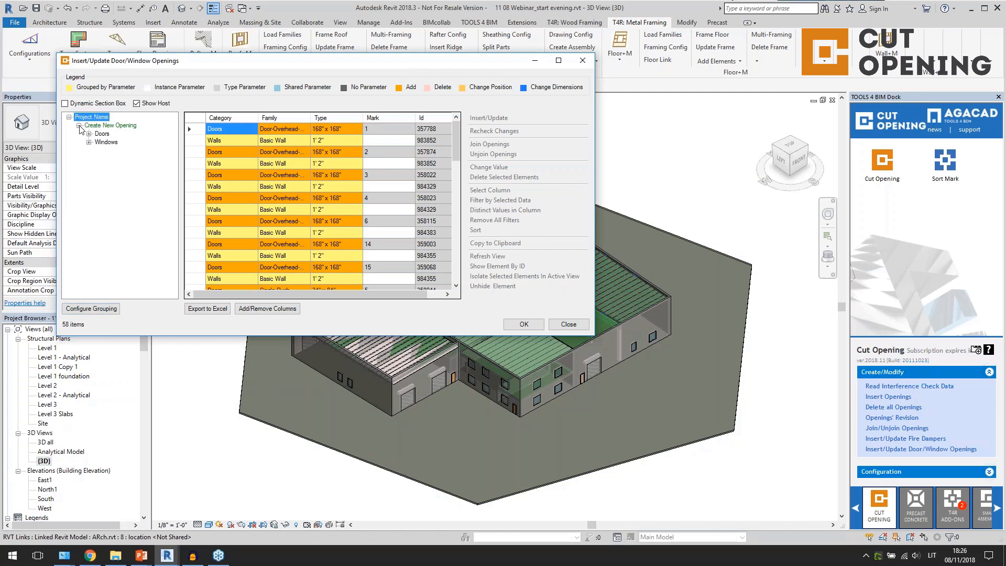
{"action": "left_click", "coordinate": [97, 135]}
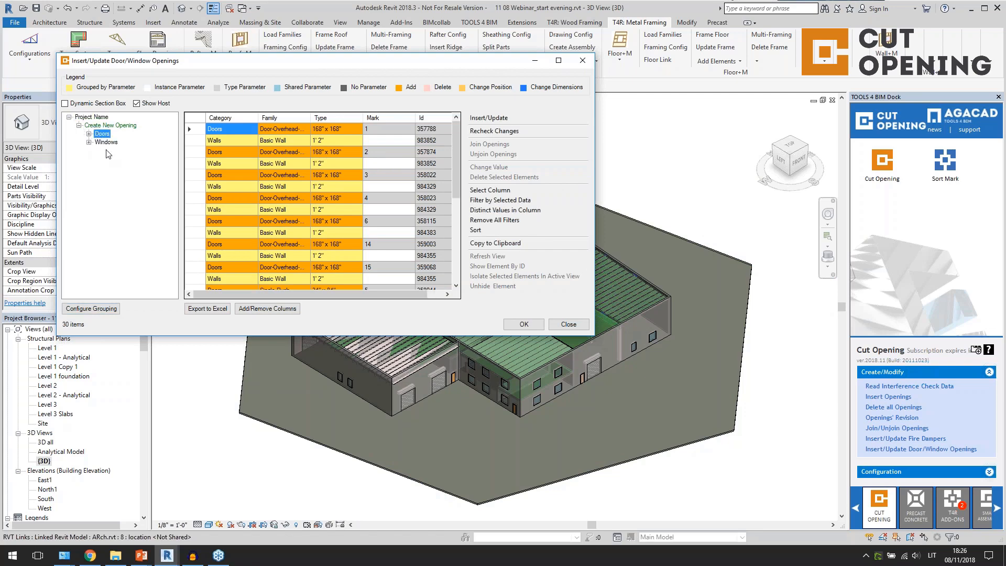
{"action": "left_click", "coordinate": [89, 135]}
{"action": "double_click", "coordinate": [118, 142]}
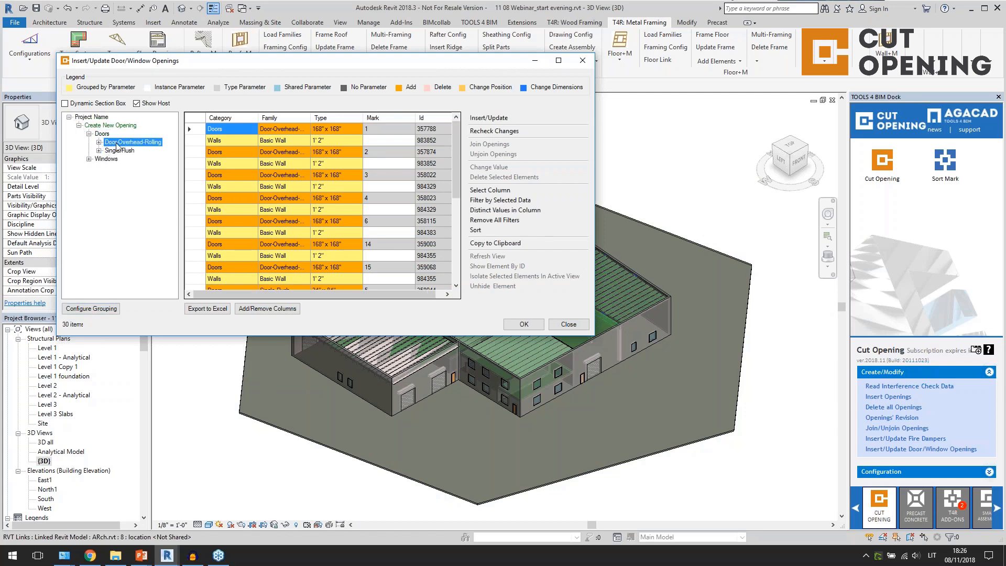
{"action": "left_click", "coordinate": [119, 159]}
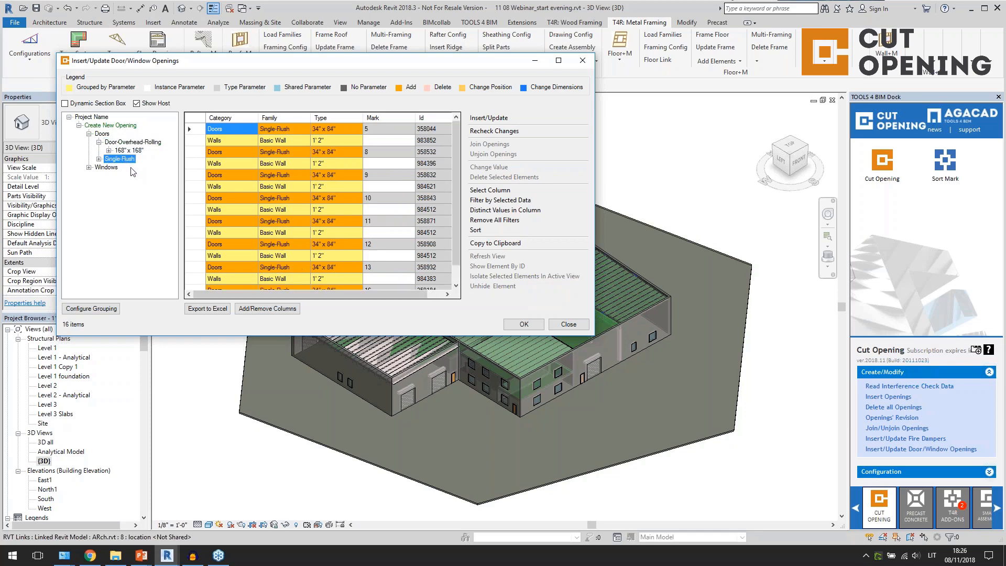
{"action": "double_click", "coordinate": [122, 160]}
{"action": "left_click", "coordinate": [102, 133]}
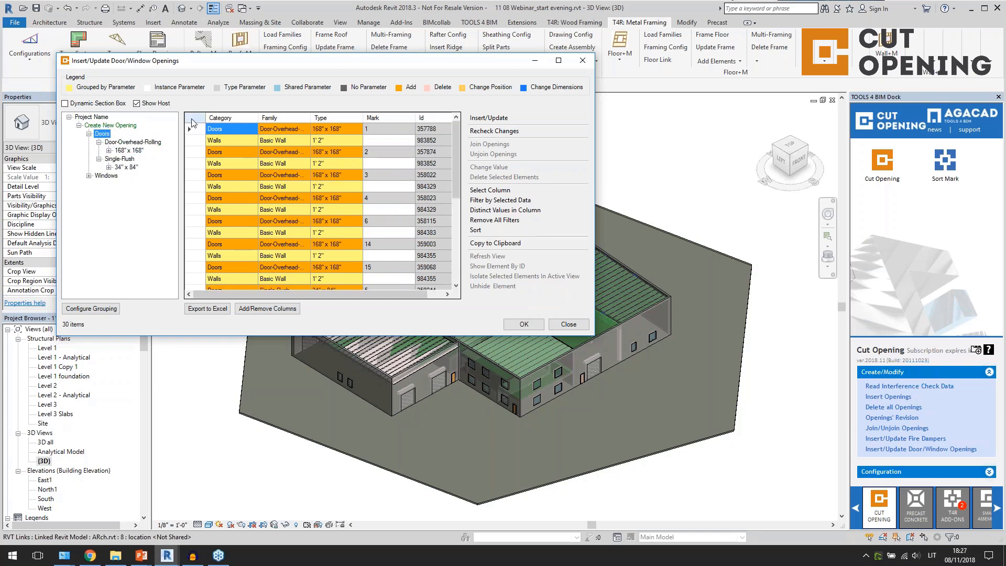
{"action": "left_click", "coordinate": [193, 123]}
{"action": "left_click", "coordinate": [487, 119]}
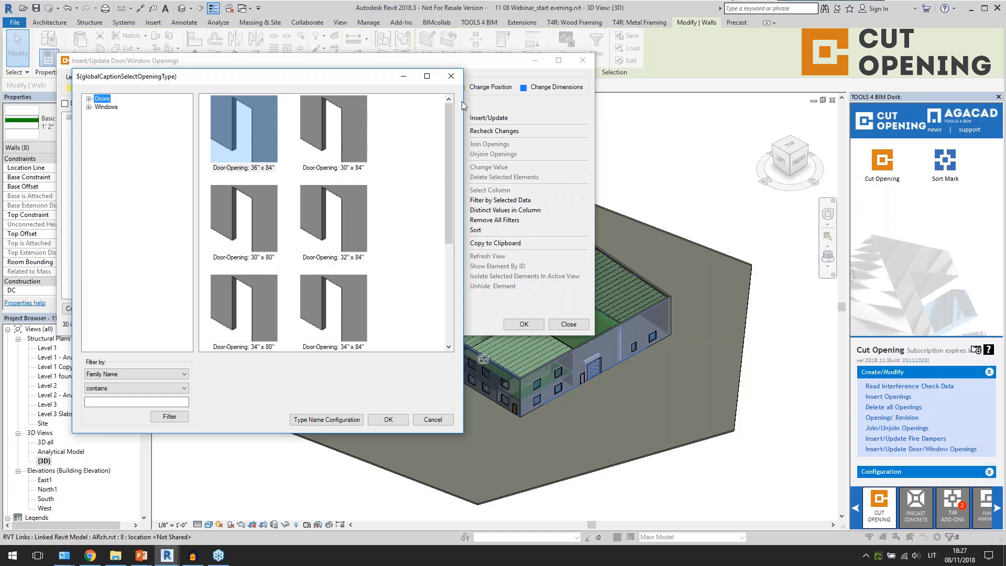
{"action": "left_click", "coordinate": [450, 76]}
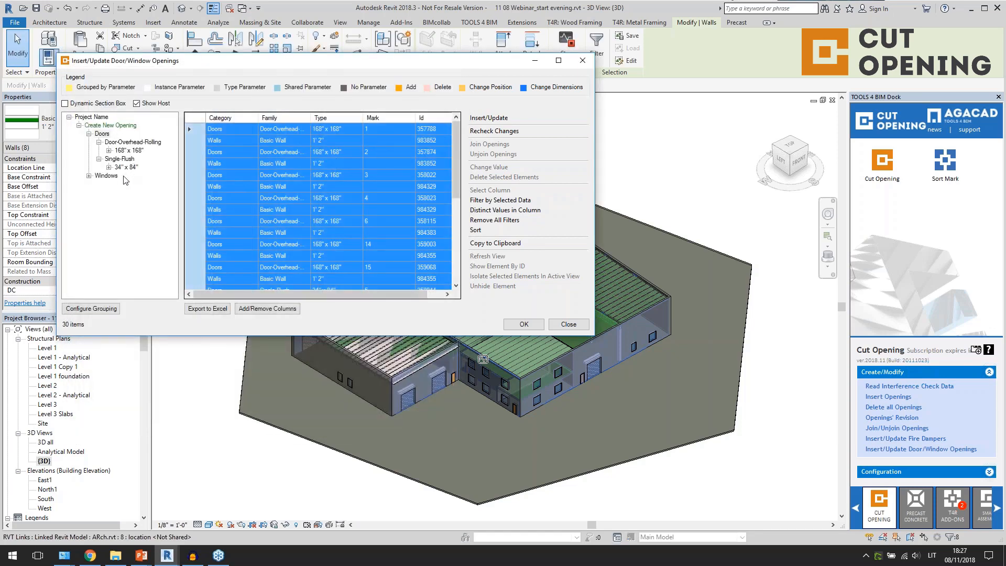
Step: Group the listed openings by host and expand the new openings down to the host walls
{"action": "right_click", "coordinate": [121, 194]}
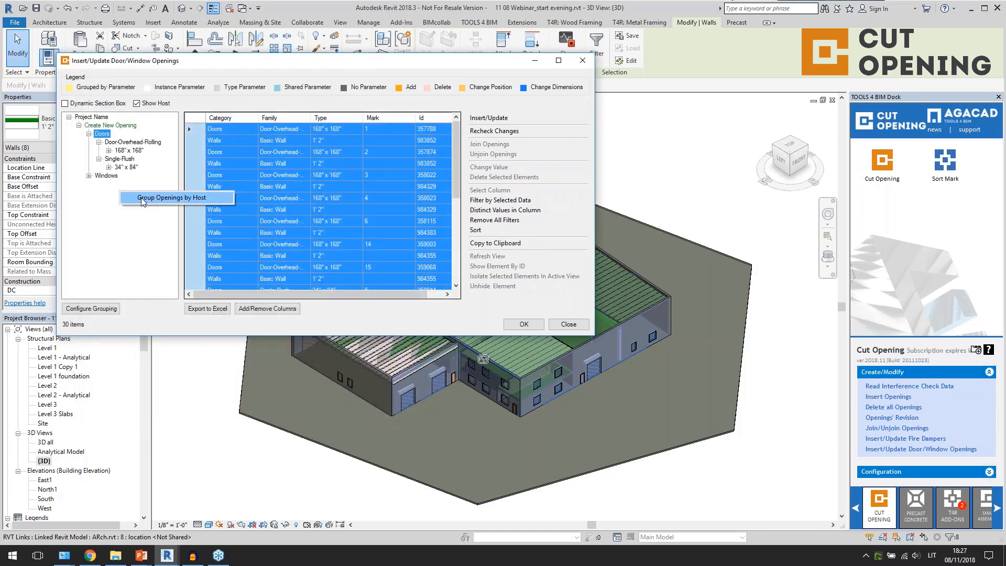
{"action": "left_click", "coordinate": [157, 198]}
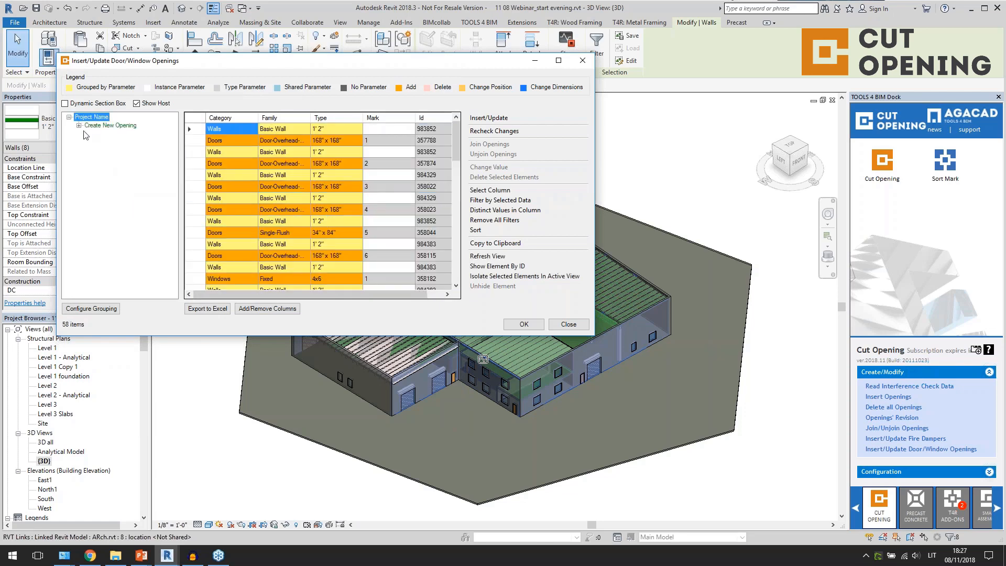
{"action": "left_click", "coordinate": [90, 134]}
Step: Review the parameters in Configure Grouping, trying Level as a grouping option, and keep the grouping by Category, Family and Type
{"action": "left_click", "coordinate": [91, 309]}
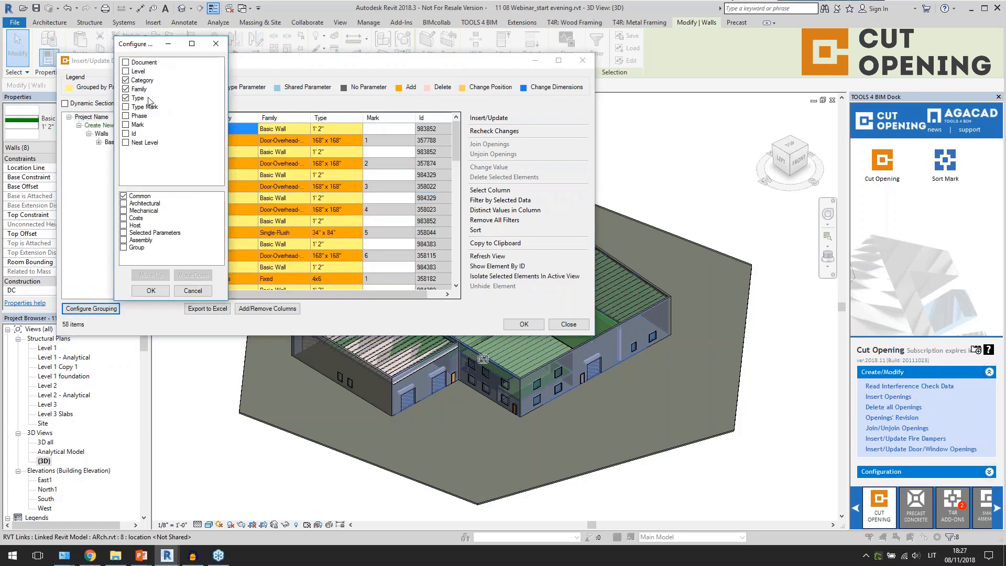
{"action": "left_click", "coordinate": [126, 71]}
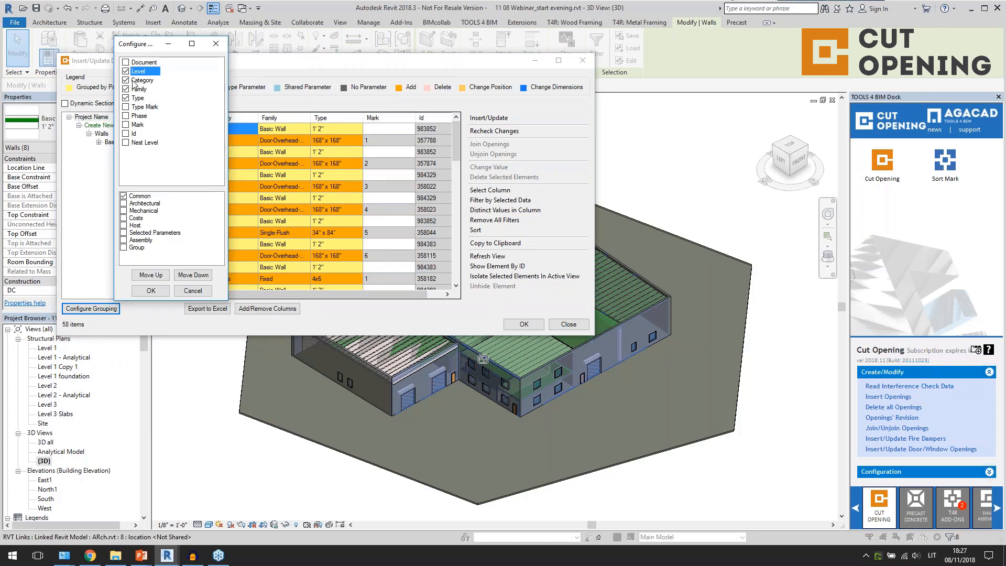
{"action": "left_click", "coordinate": [126, 72]}
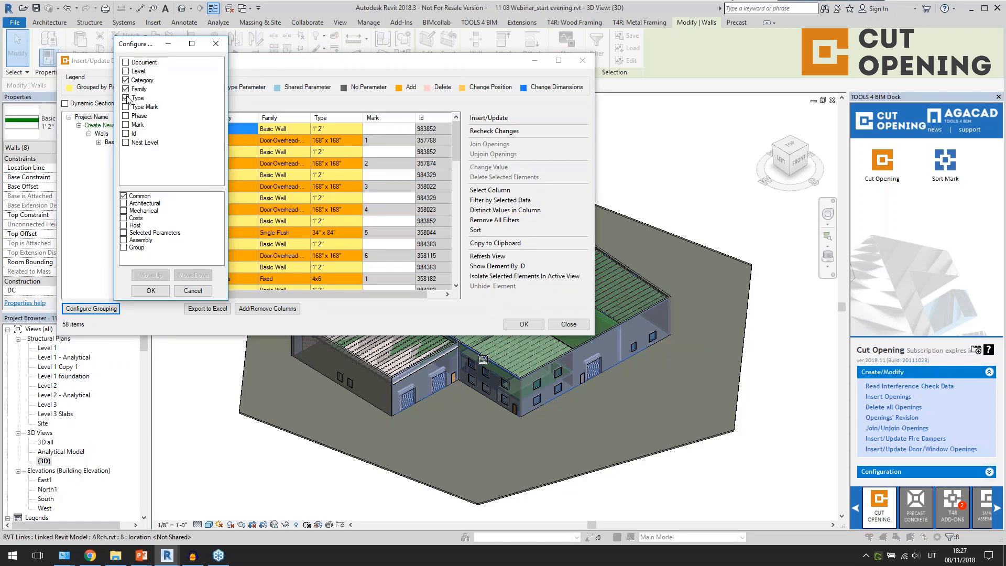
{"action": "left_click", "coordinate": [126, 98]}
{"action": "left_click_drag", "start_coordinate": [144, 46], "coordinate": [217, 55]}
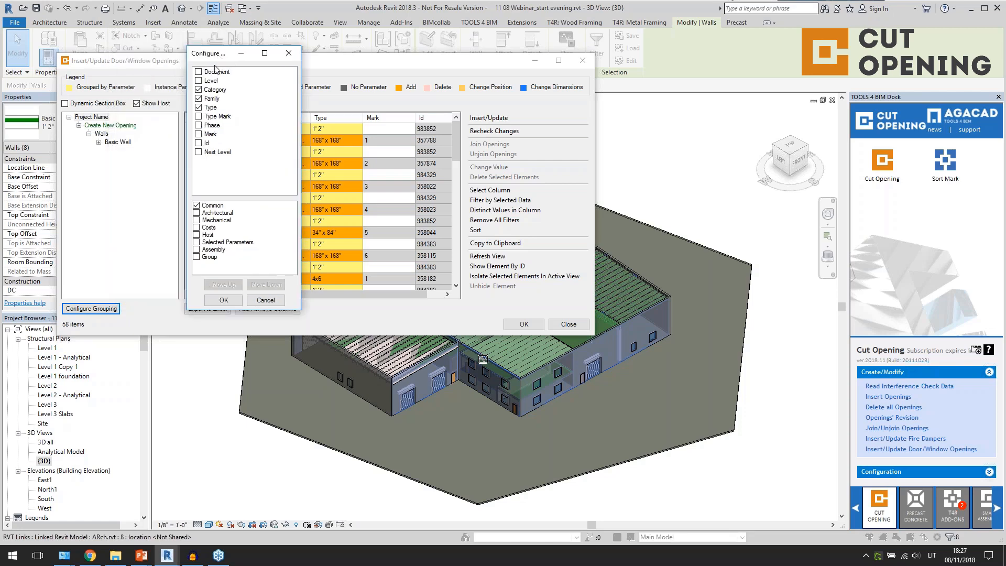
{"action": "left_click", "coordinate": [198, 99]}
{"action": "left_click", "coordinate": [224, 300]}
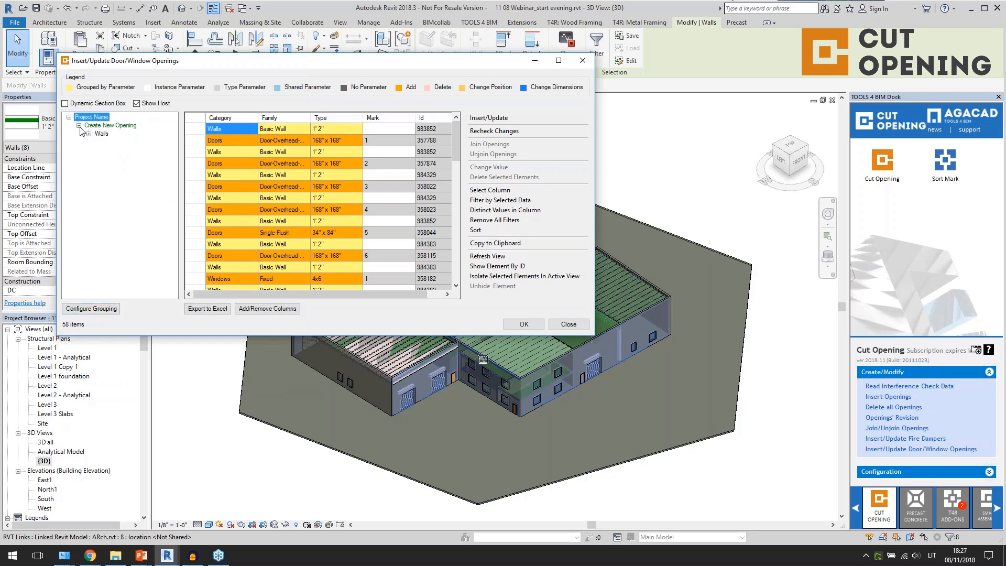
Step: Expand the Walls group through Basic Wall and the 1' 2" type to list its individual new openings
{"action": "left_click", "coordinate": [90, 134]}
{"action": "left_click", "coordinate": [109, 151]}
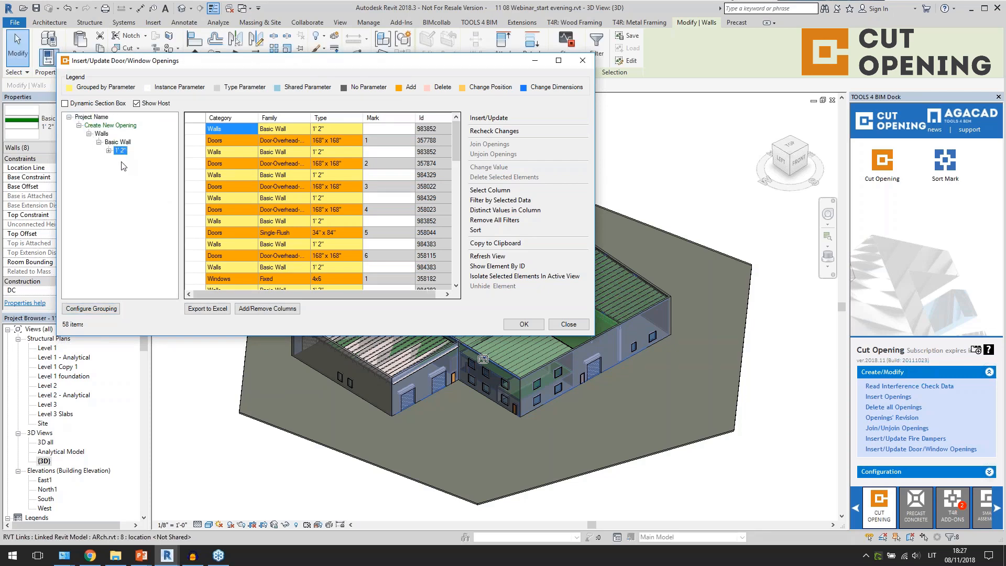
{"action": "scroll", "coordinate": [115, 164], "scroll_direction": "up", "scroll_amount": 2}
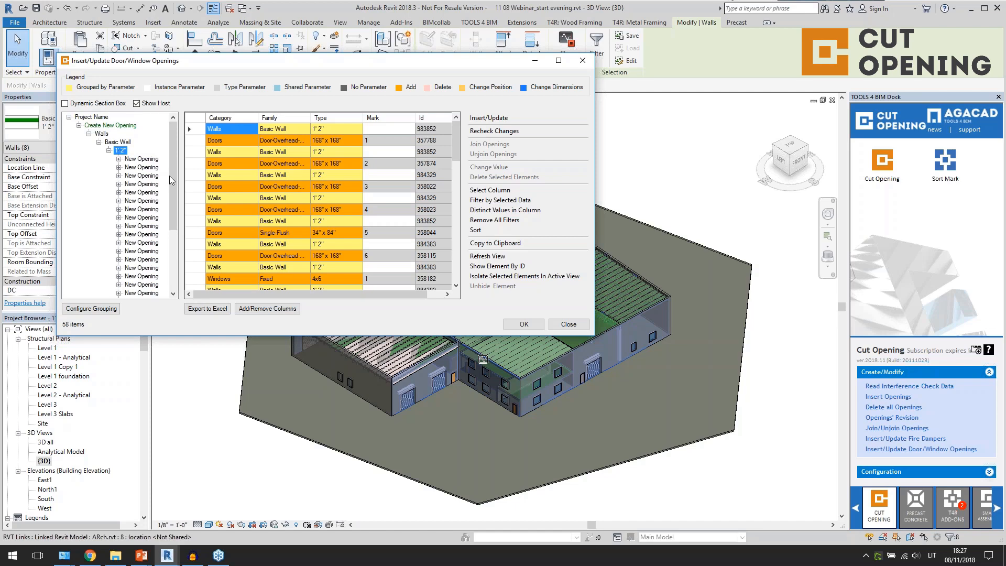
{"action": "mouse_move", "coordinate": [171, 177]}
{"action": "left_mouse_down"}
{"action": "mouse_move", "coordinate": [177, 269]}
{"action": "mouse_move", "coordinate": [172, 174]}
{"action": "left_mouse_up"}
Step: Select all listed door and window openings and insert them using the Door-Opening: 10x10 type
{"action": "left_click", "coordinate": [194, 121]}
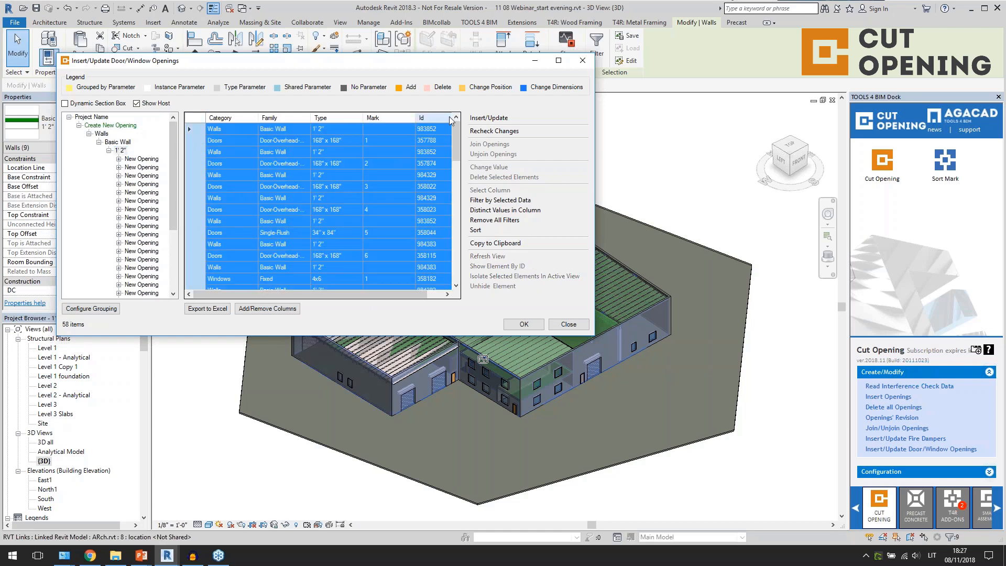
{"action": "left_click", "coordinate": [484, 118]}
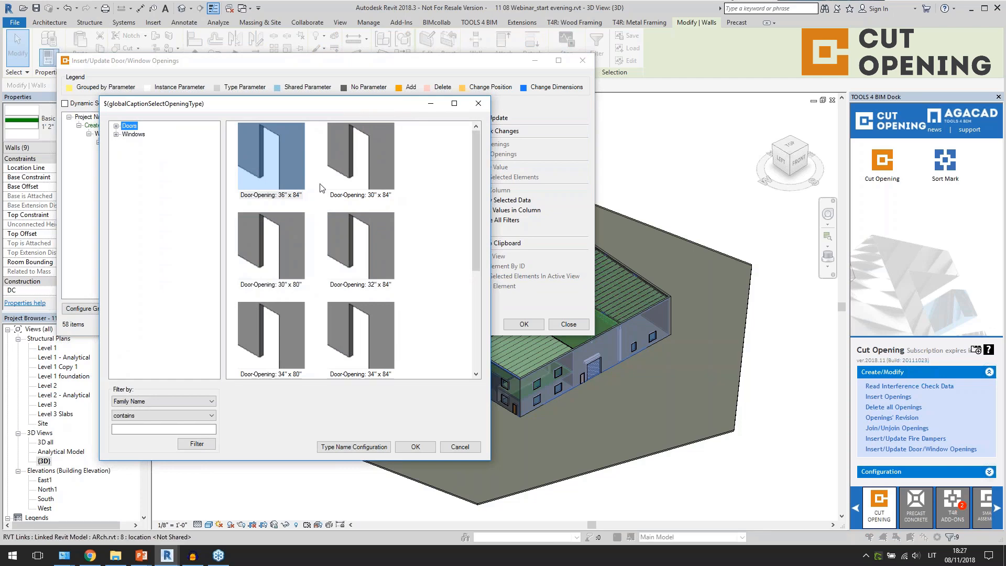
{"action": "scroll", "coordinate": [413, 262], "scroll_direction": "down", "scroll_amount": 3}
{"action": "left_click", "coordinate": [373, 263]}
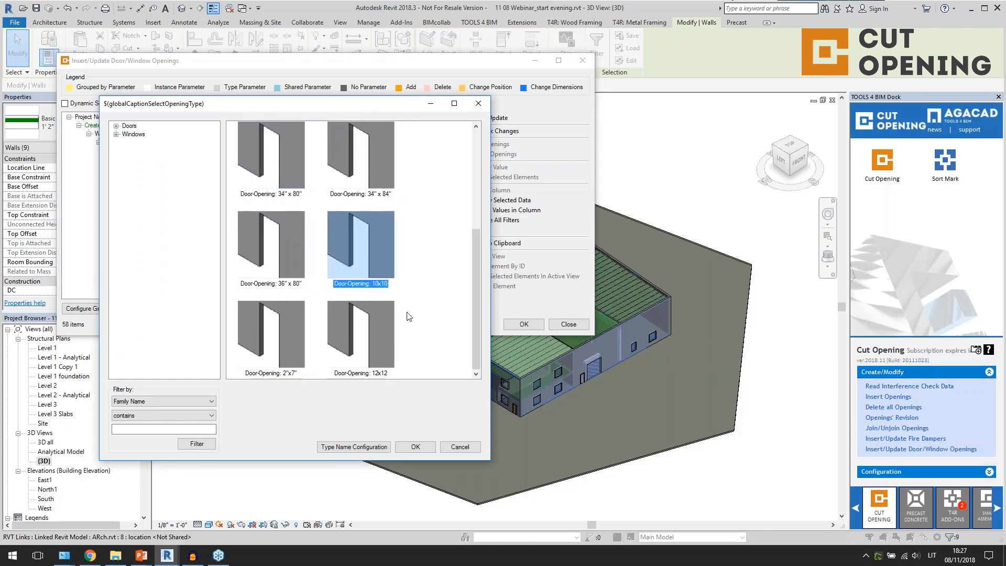
{"action": "left_click", "coordinate": [410, 450]}
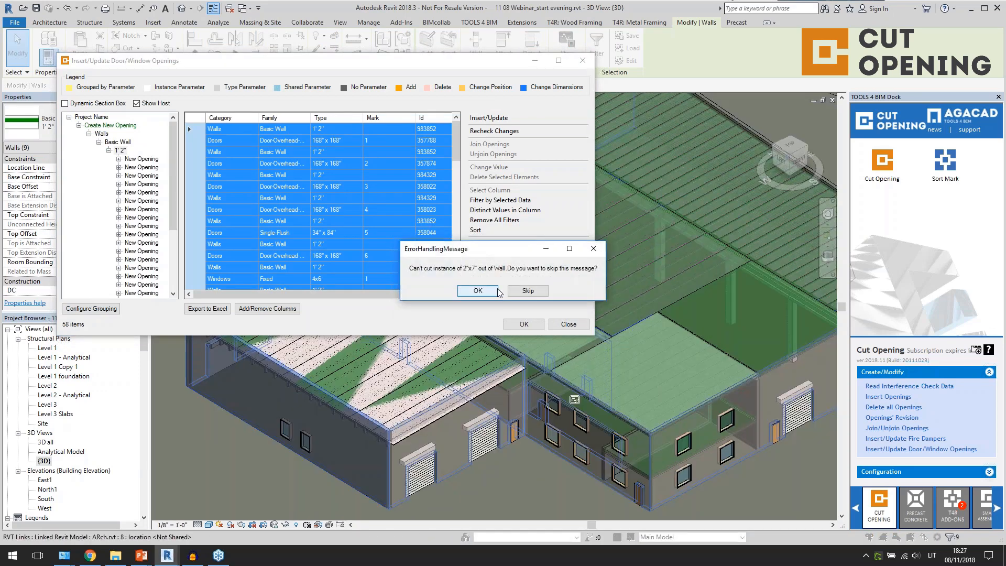
Step: Accept the wall-cutting error messages during the insertion and dismiss the report of inserted openings
{"action": "left_click", "coordinate": [494, 293]}
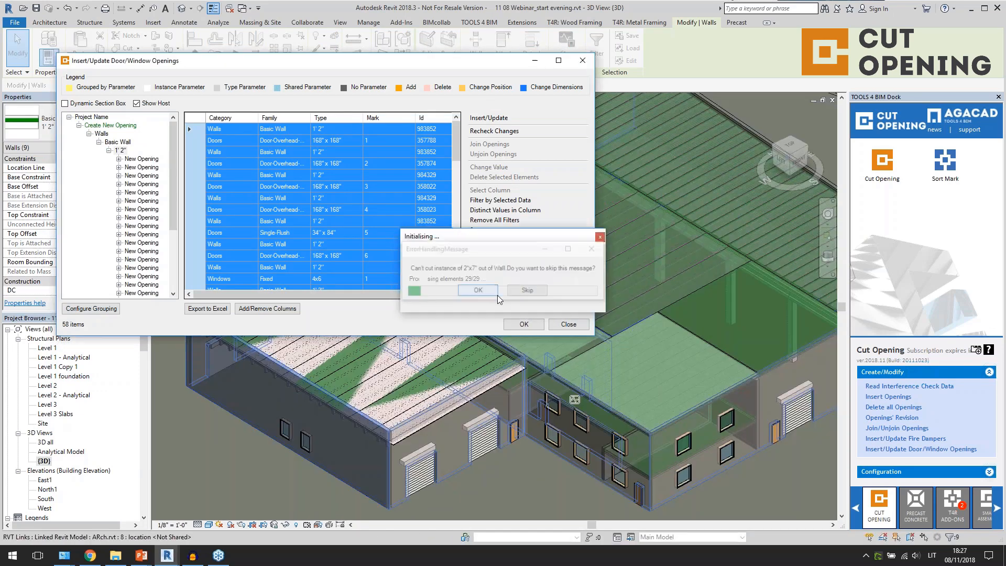
{"action": "left_click", "coordinate": [477, 292]}
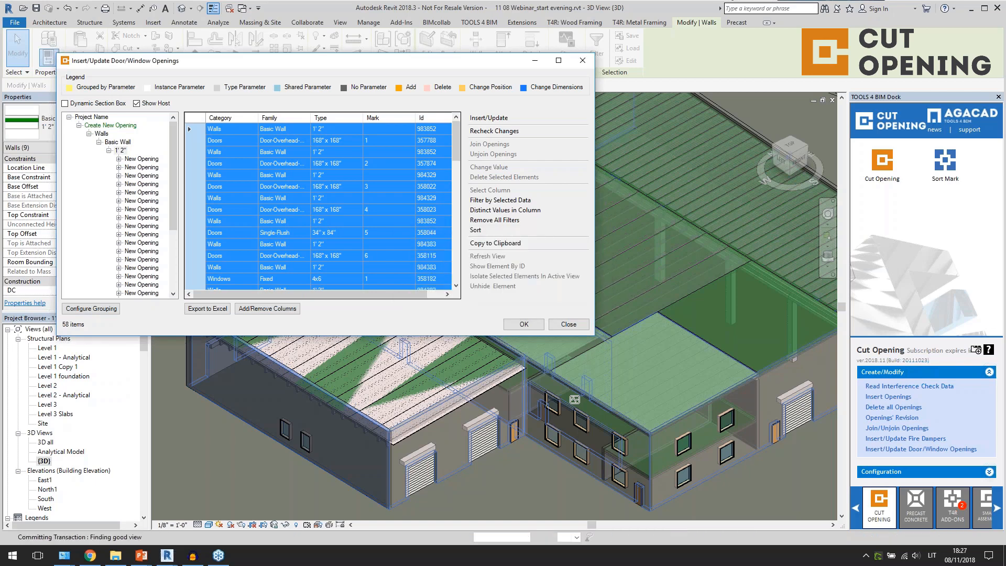
{"action": "left_click", "coordinate": [479, 293]}
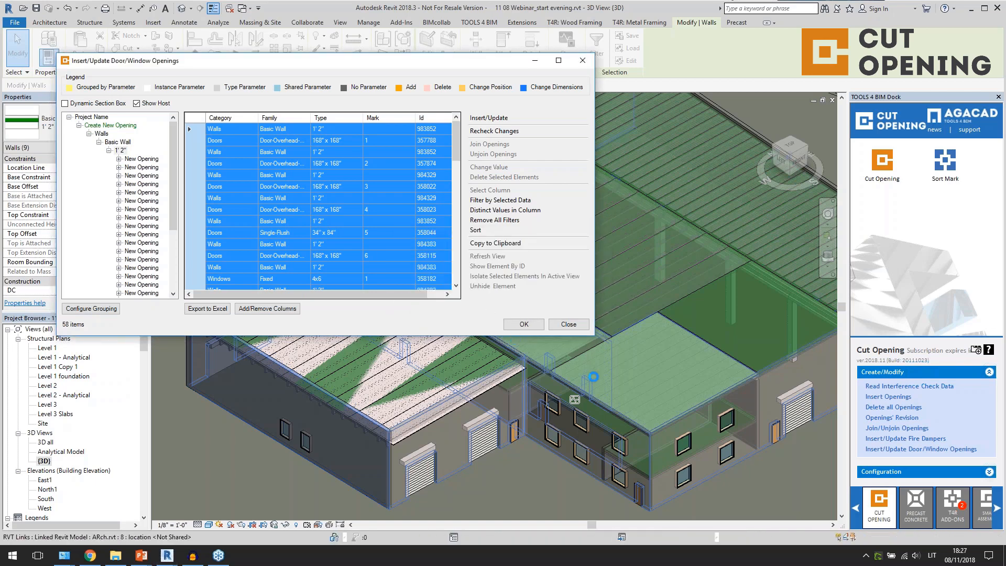
{"action": "left_click", "coordinate": [478, 292]}
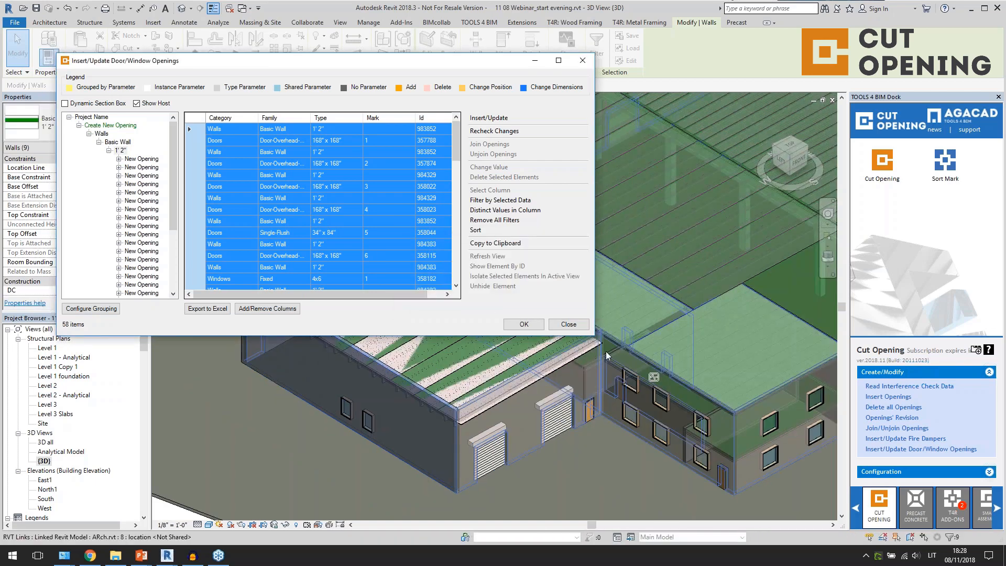
{"action": "left_click", "coordinate": [489, 292]}
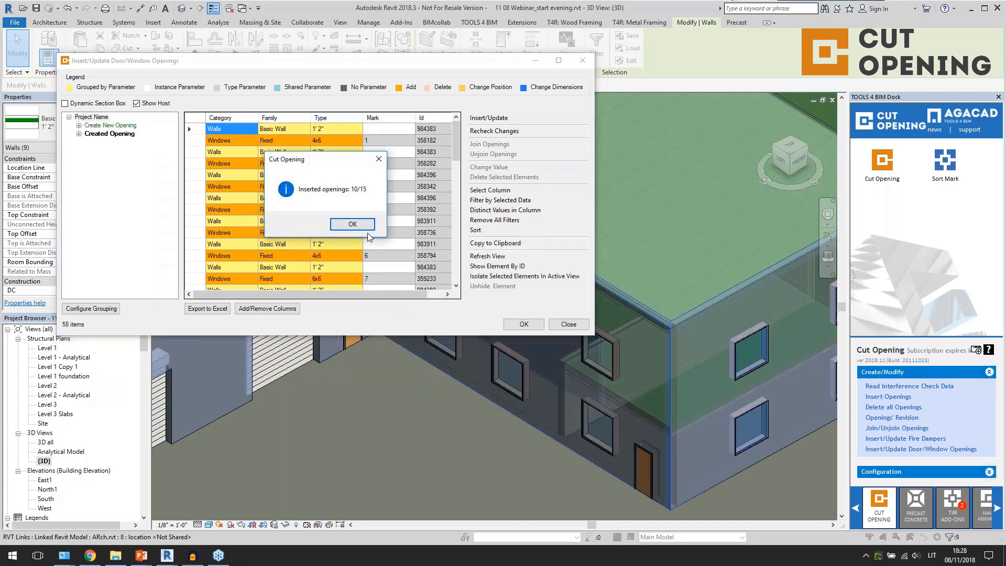
{"action": "key", "text": "Return"}
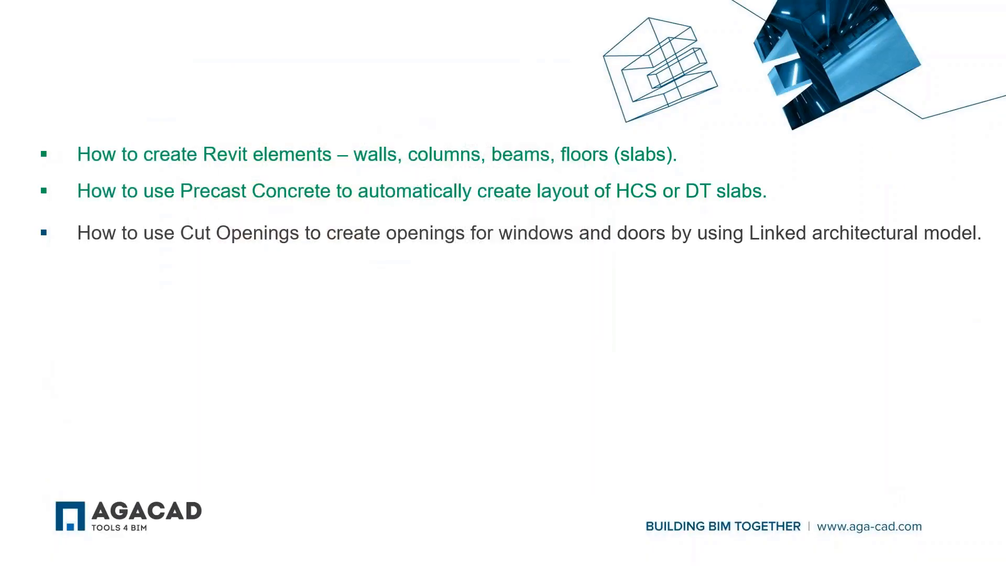
Step: Switch from the PowerPoint slide show back to the Revit model
{"action": "key", "text": "alt+Tab"}
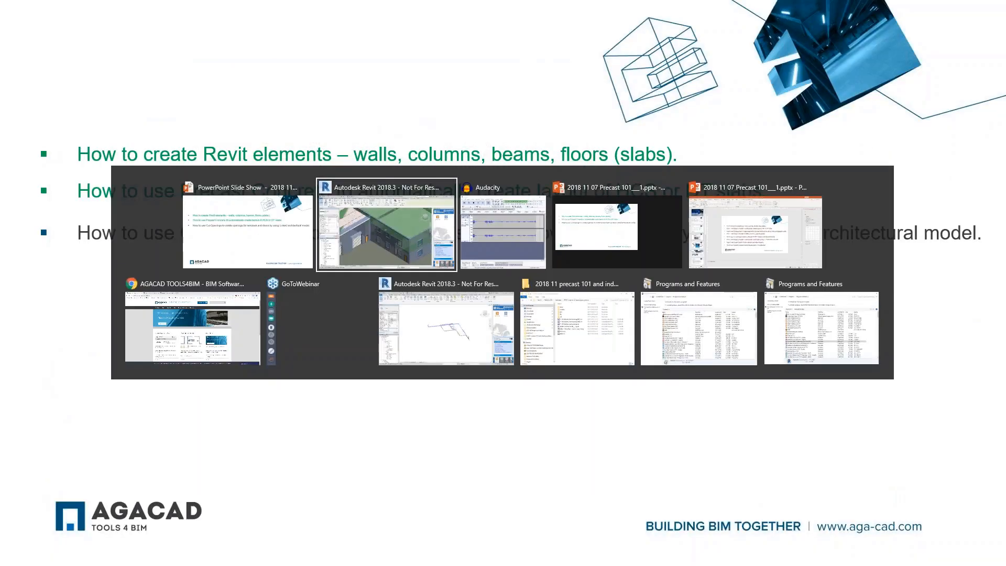
Step: Switch to Revit and temporarily hide the linked ARch.rvt model in the 3D view
{"action": "scroll", "coordinate": [442, 290], "scroll_direction": "down", "scroll_amount": 6}
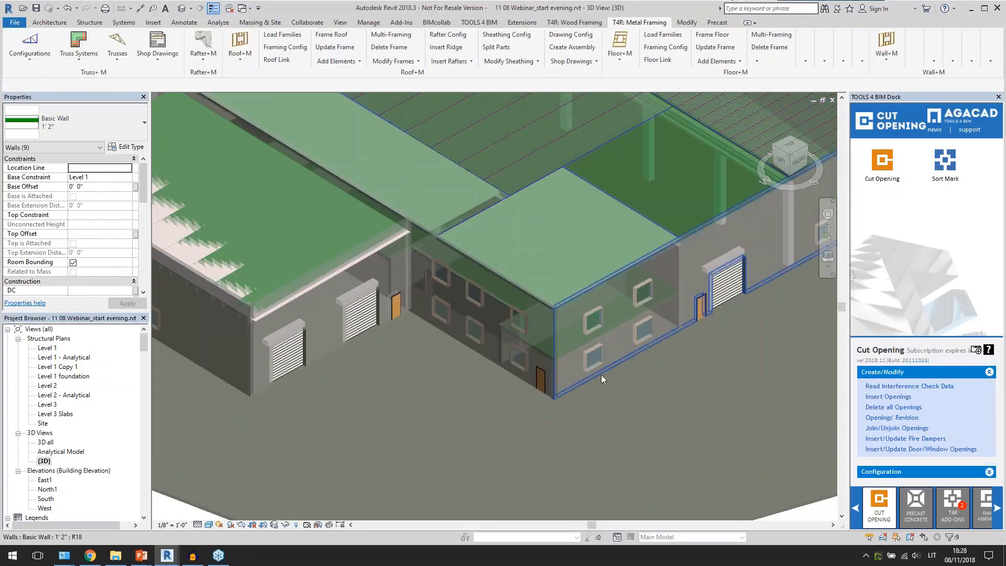
{"action": "key", "text": "Escape"}
{"action": "left_click", "coordinate": [299, 400]}
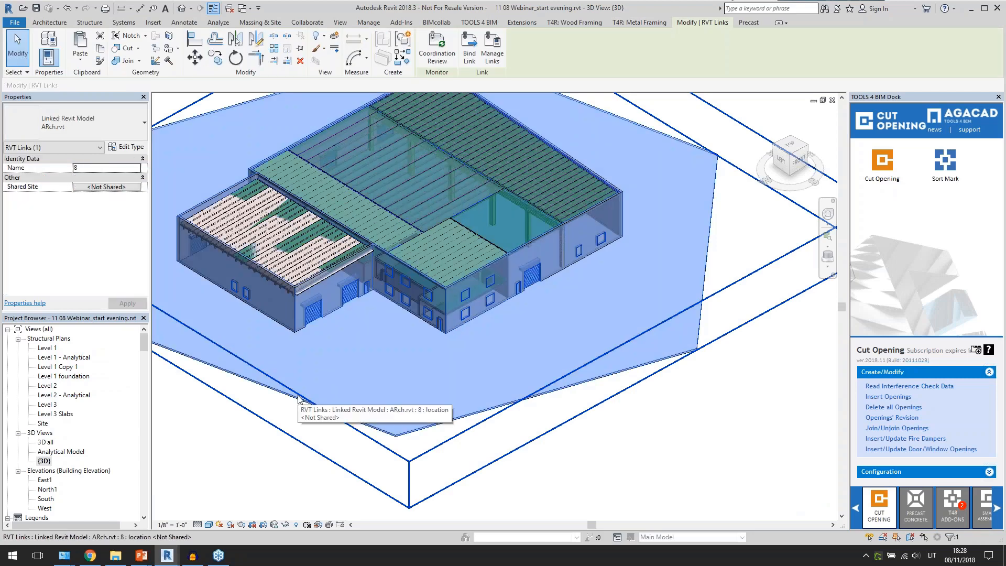
{"action": "key", "text": "h"}
{"action": "key", "text": "h"}
{"action": "middle_click_drag", "start_coordinate": [405, 372], "coordinate": [278, 425]}
{"action": "scroll", "coordinate": [548, 364], "scroll_direction": "up", "scroll_amount": 2}
Step: Examine the garage wall and the door opening cut near the building's inner corner
{"action": "left_click", "coordinate": [383, 327]}
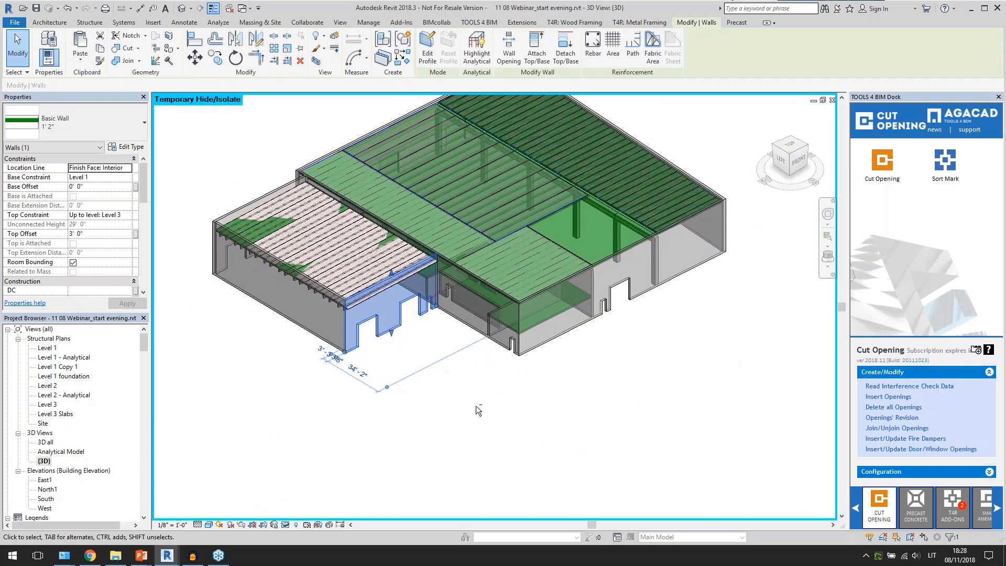
{"action": "scroll", "coordinate": [452, 383], "scroll_direction": "up", "scroll_amount": 1}
{"action": "left_click", "coordinate": [453, 382]}
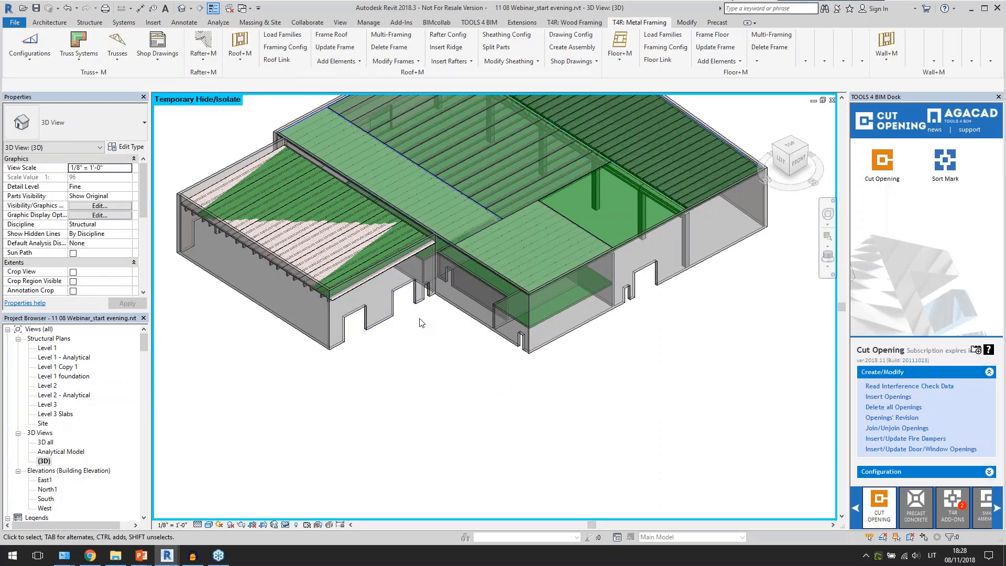
{"action": "scroll", "coordinate": [428, 285], "scroll_direction": "up", "scroll_amount": 2}
{"action": "left_click", "coordinate": [429, 257]}
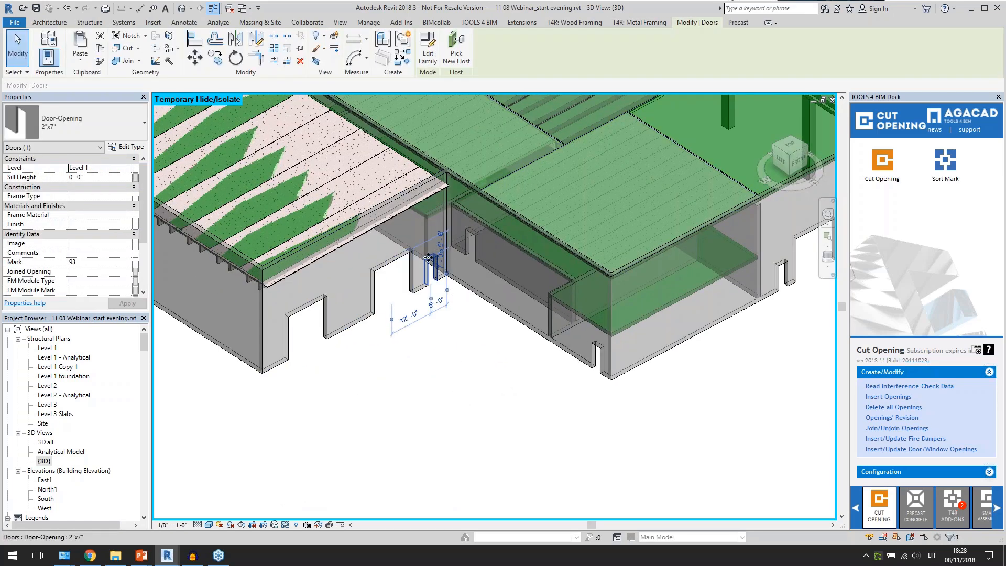
{"action": "left_click", "coordinate": [380, 369]}
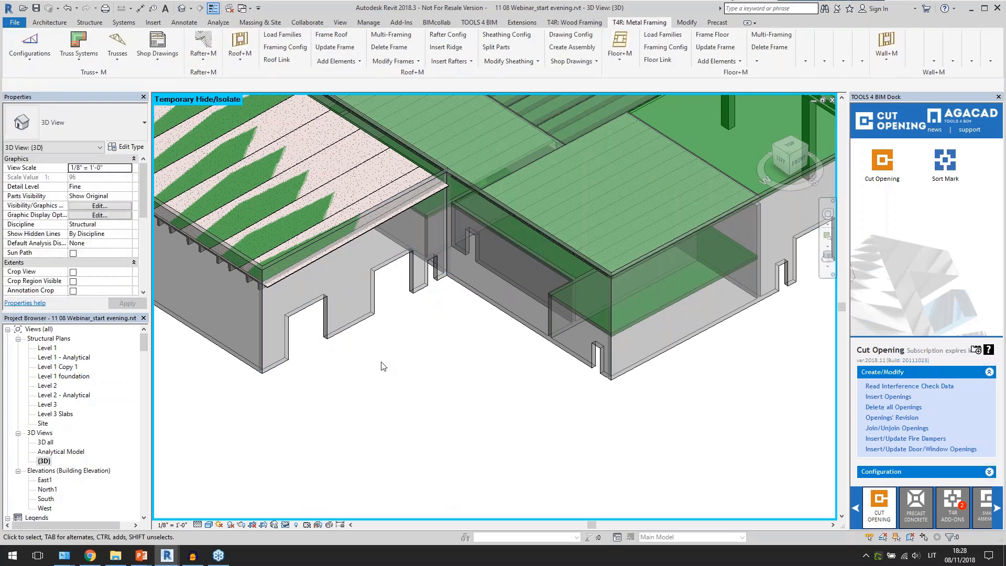
Step: Reset the temporary hide so the linked model shows, and start Insert/Update Door/Window Openings for the walls
{"action": "left_click", "coordinate": [287, 524]}
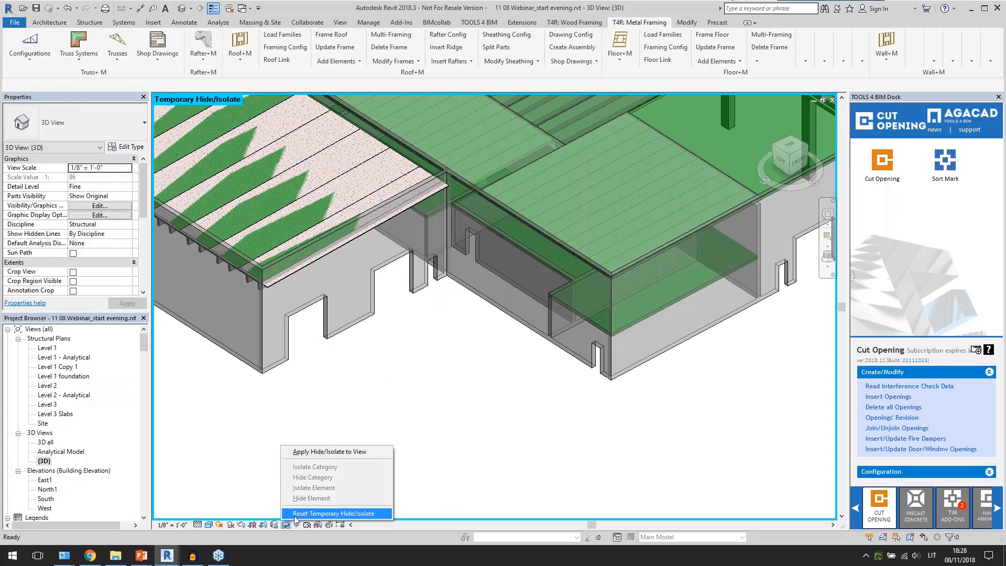
{"action": "left_click", "coordinate": [295, 514]}
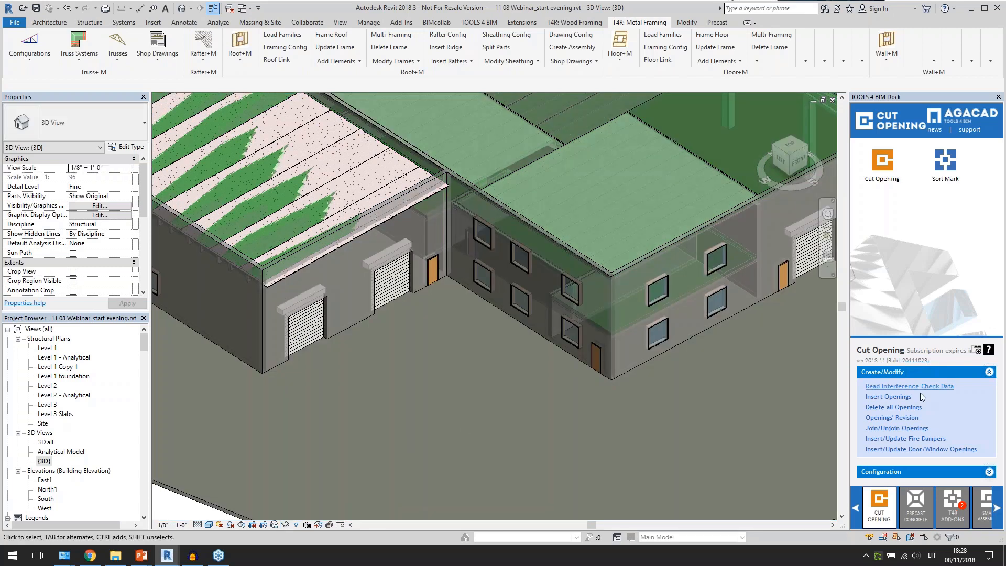
{"action": "left_click", "coordinate": [892, 449]}
{"action": "left_click", "coordinate": [454, 367]}
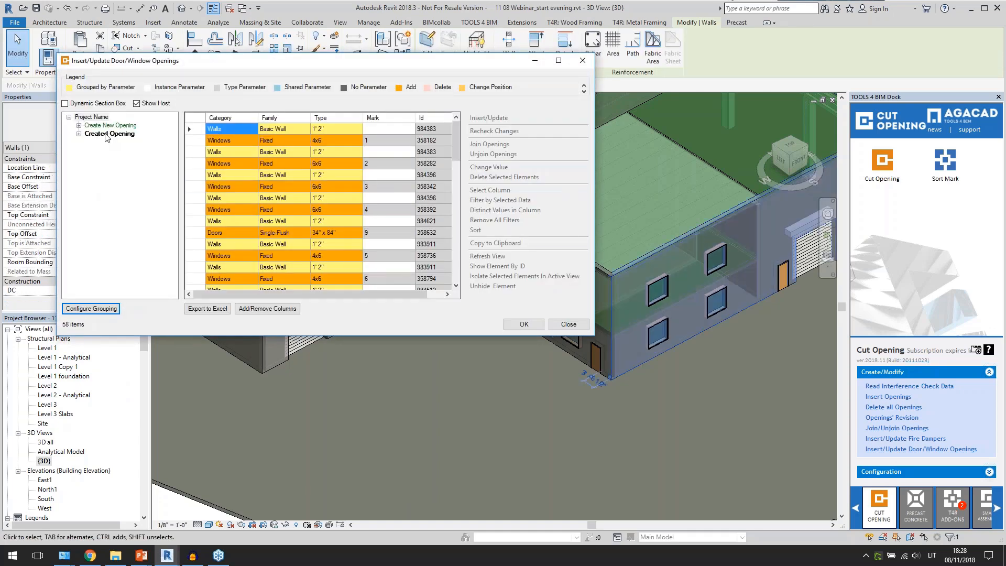
Step: Regroup the Create New Opening list by doors and windows, and select its Windows group
{"action": "double_click", "coordinate": [98, 126]}
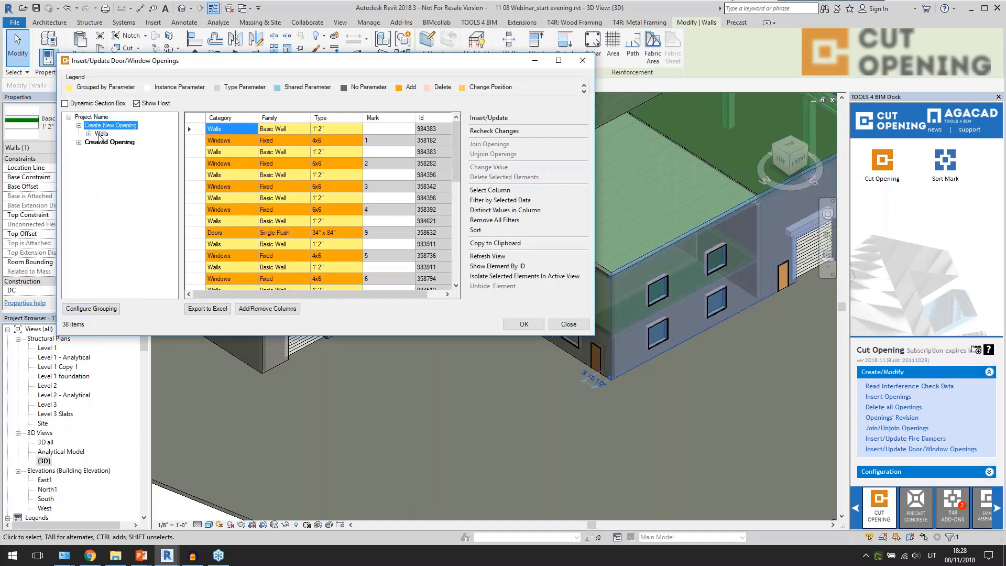
{"action": "right_click", "coordinate": [114, 172]}
{"action": "left_click", "coordinate": [157, 181]}
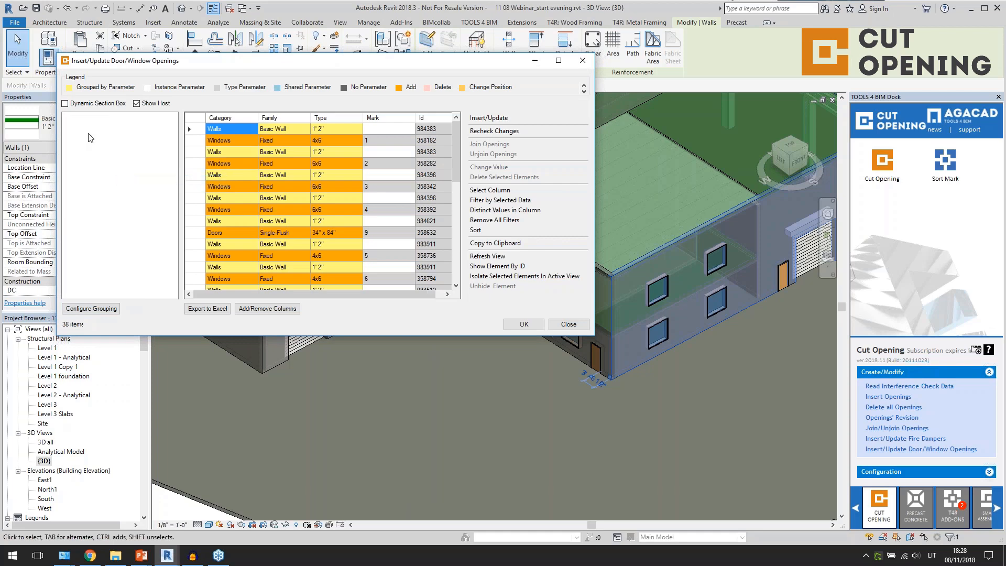
{"action": "left_click", "coordinate": [80, 125]}
{"action": "left_click", "coordinate": [103, 135]}
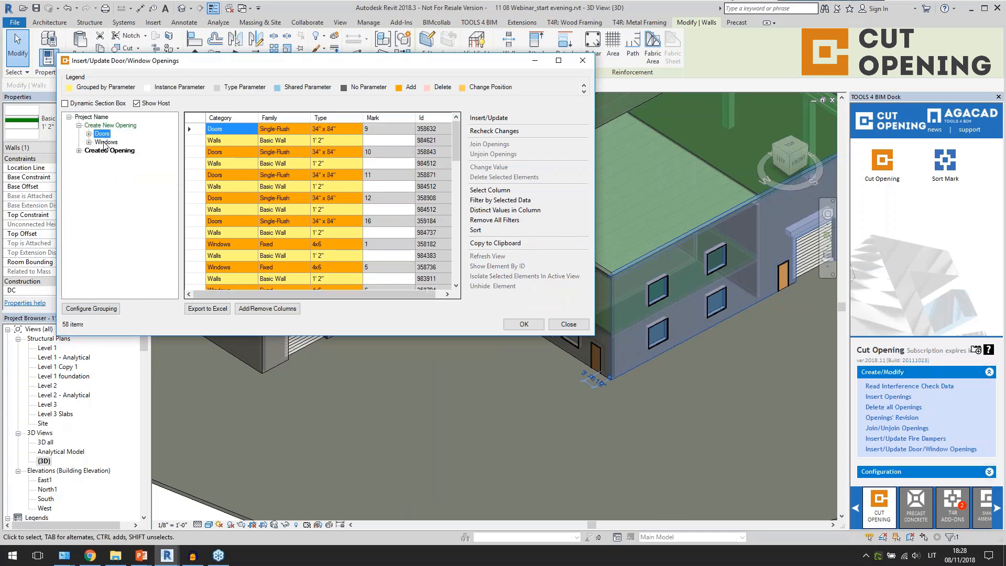
{"action": "double_click", "coordinate": [105, 143]}
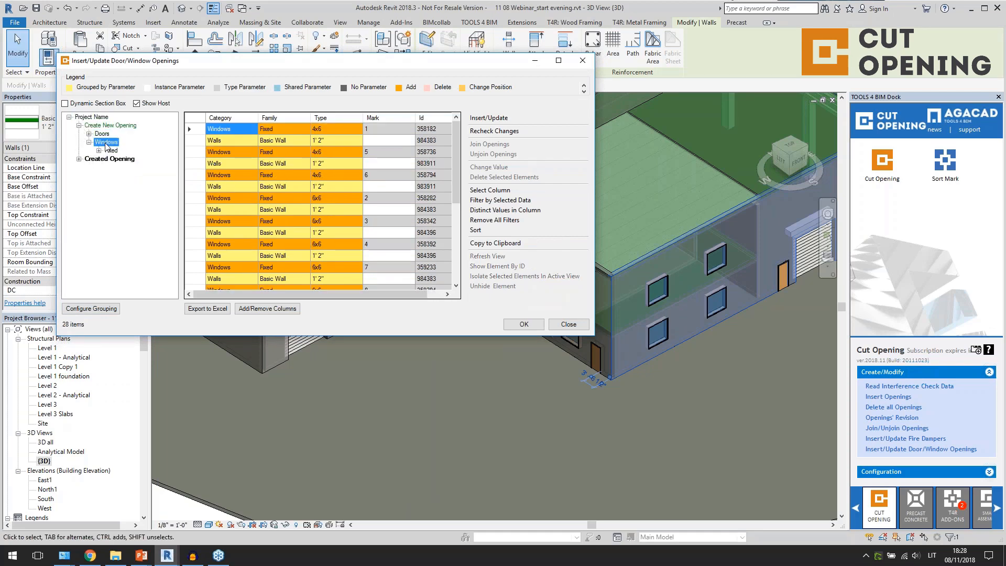
Step: Insert openings for all listed windows using the Window-Square Opening type 6" x 6"h, and close the openings dialog
{"action": "left_click", "coordinate": [190, 121]}
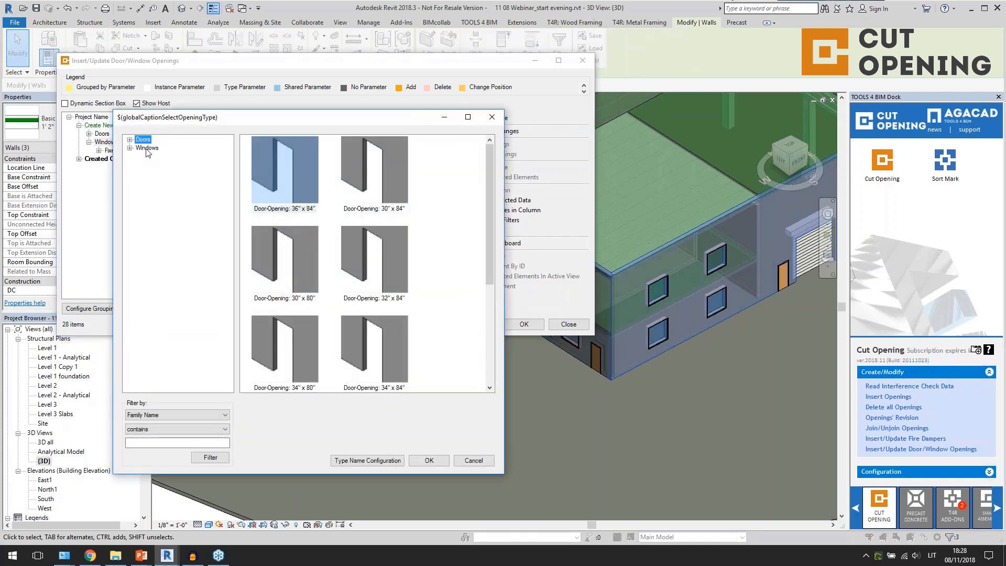
{"action": "double_click", "coordinate": [147, 149]}
{"action": "left_click", "coordinate": [180, 156]}
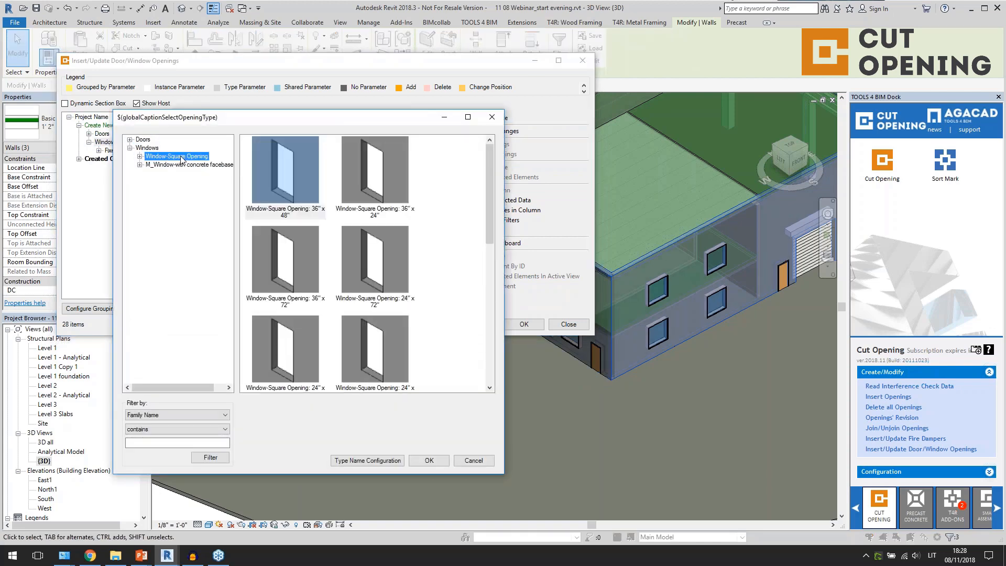
{"action": "double_click", "coordinate": [181, 156]}
{"action": "left_click", "coordinate": [169, 248]}
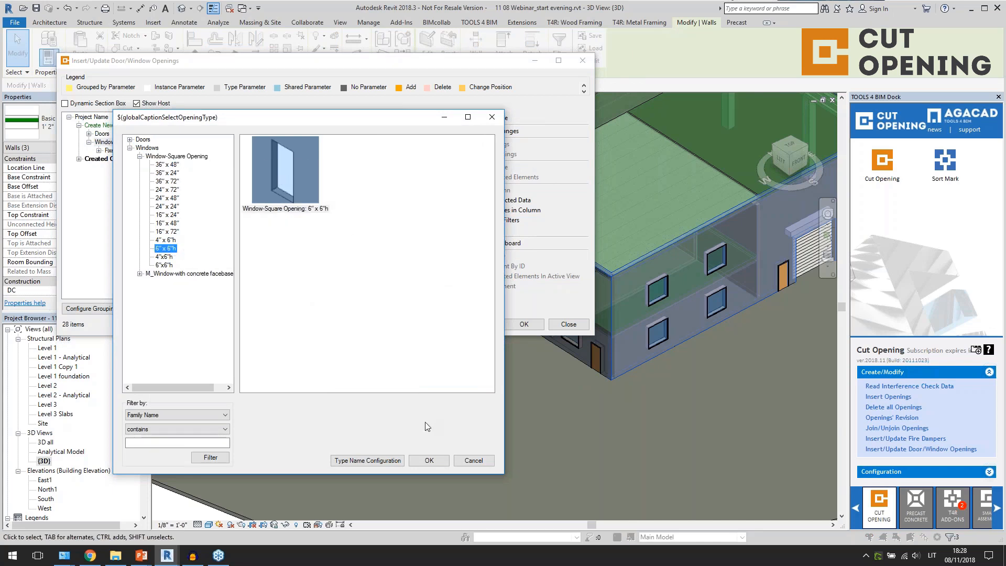
{"action": "left_click", "coordinate": [428, 460]}
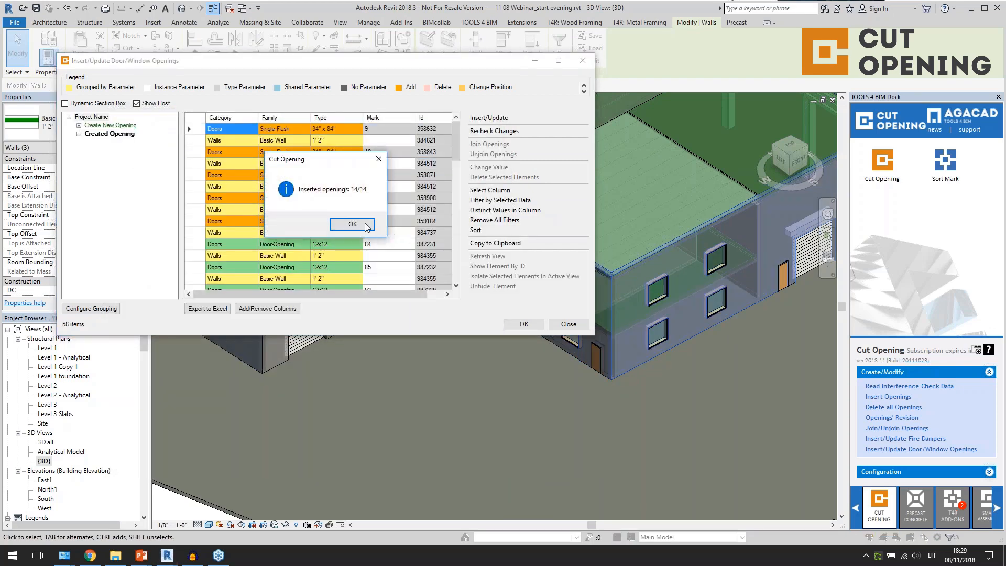
{"action": "left_click", "coordinate": [398, 228]}
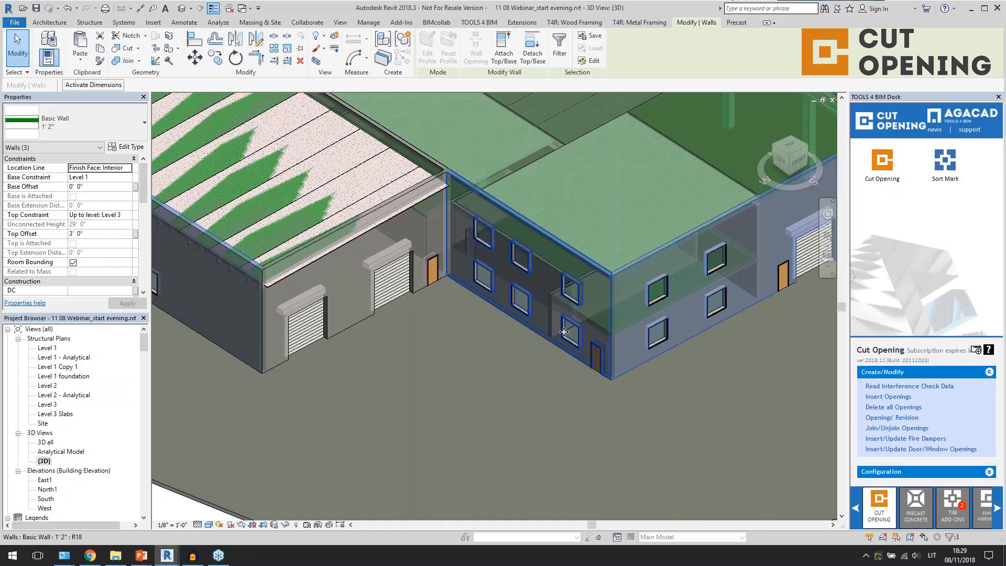
Step: Clear the wall selection and temporarily hide the linked ARch.rvt model again
{"action": "key", "text": "Escape"}
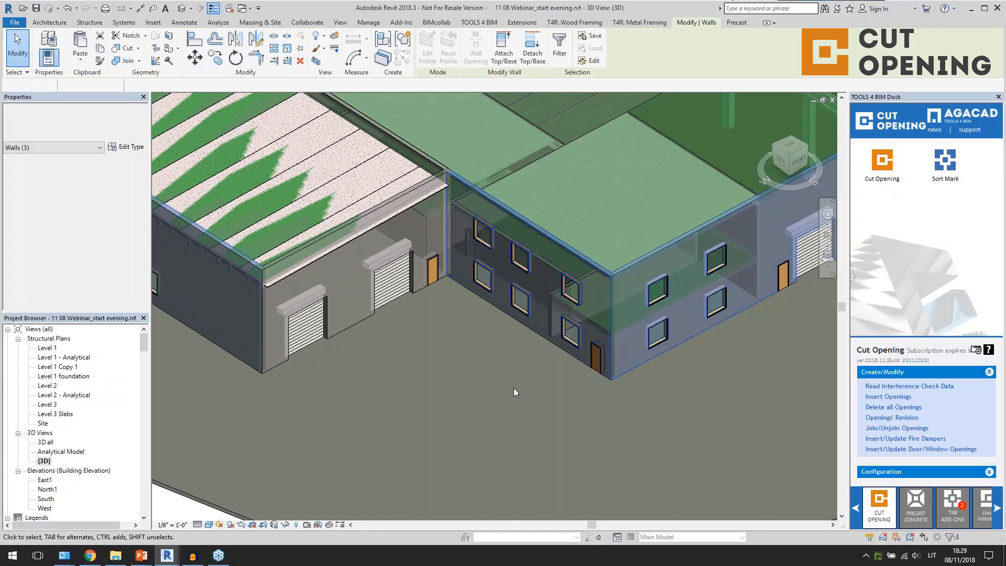
{"action": "scroll", "coordinate": [480, 320], "scroll_direction": "up", "scroll_amount": 3}
{"action": "scroll", "coordinate": [480, 322], "scroll_direction": "down", "scroll_amount": 4}
{"action": "left_click", "coordinate": [416, 422]}
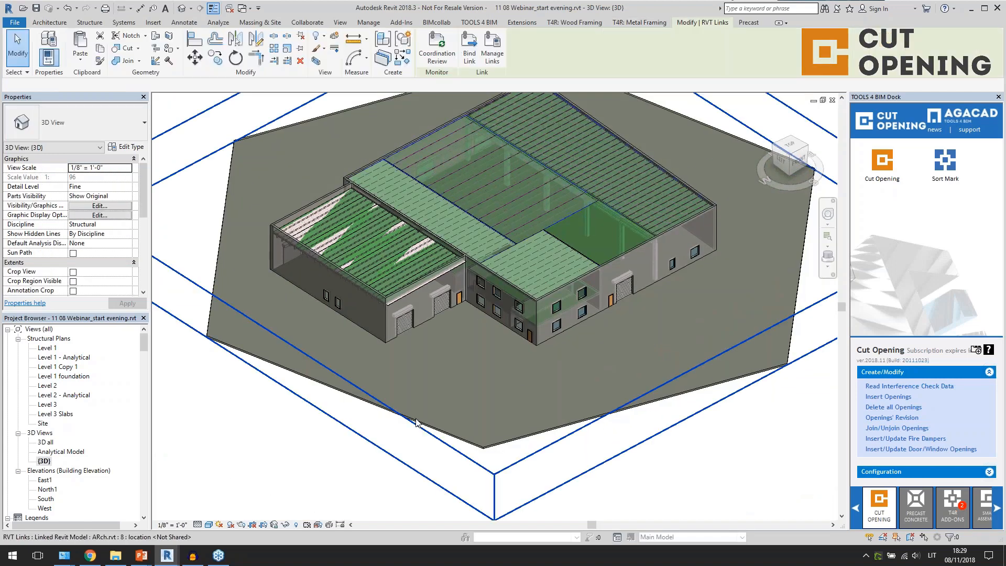
{"action": "key", "text": "h"}
{"action": "key", "text": "h"}
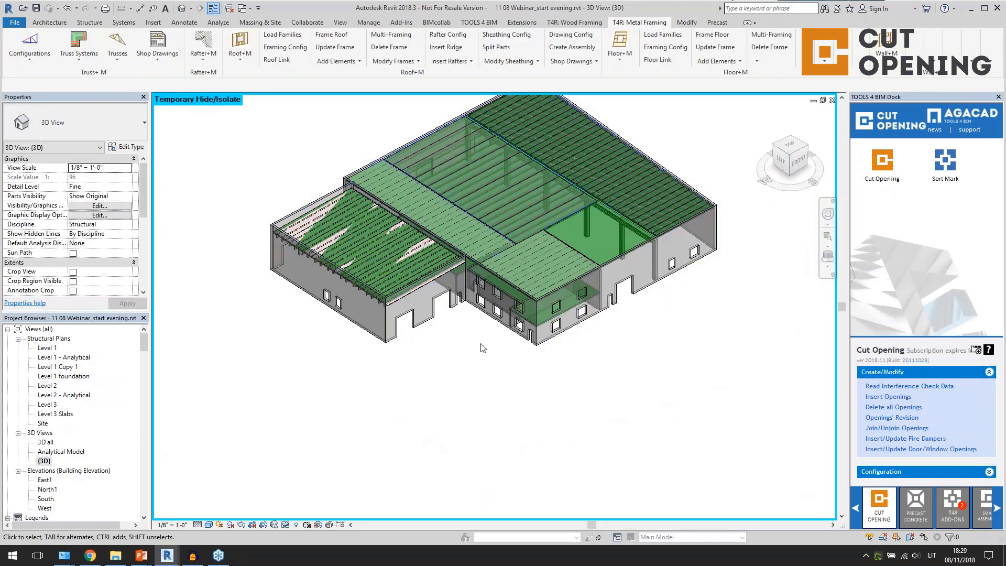
Step: Examine the newly cut window openings in the walls, including a lower one on the two-storey facade
{"action": "scroll", "coordinate": [490, 375], "scroll_direction": "up", "scroll_amount": 3}
{"action": "middle_click_drag", "start_coordinate": [571, 387], "coordinate": [556, 383], "text": "shift"}
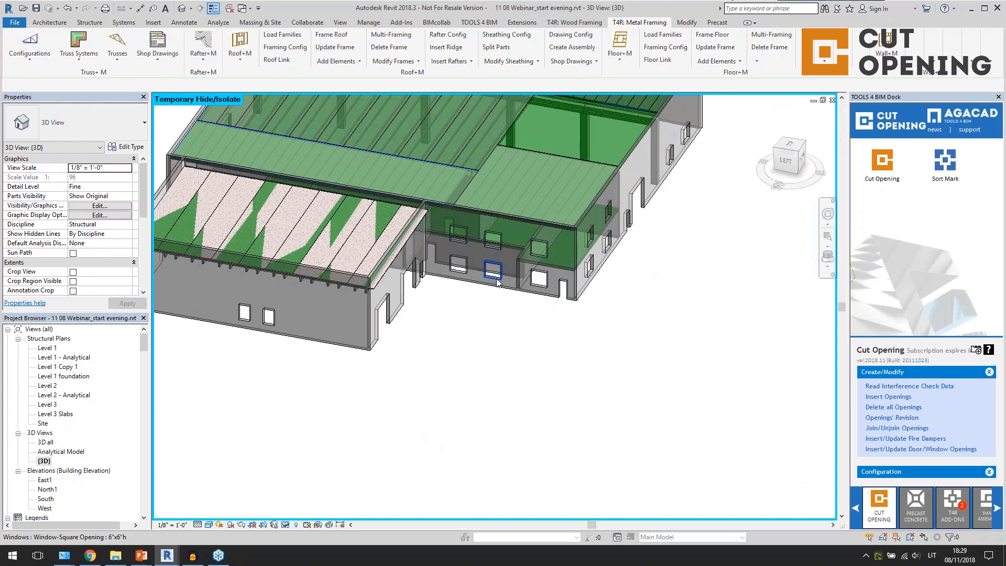
{"action": "left_click", "coordinate": [493, 270]}
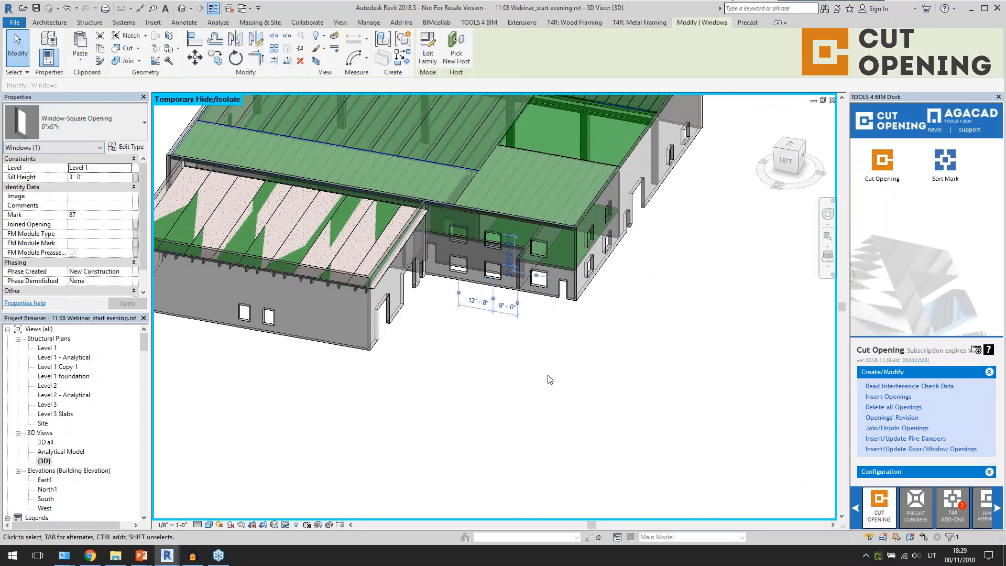
{"action": "middle_click_drag", "start_coordinate": [435, 380], "coordinate": [499, 407], "text": "shift"}
{"action": "left_click", "coordinate": [495, 403]}
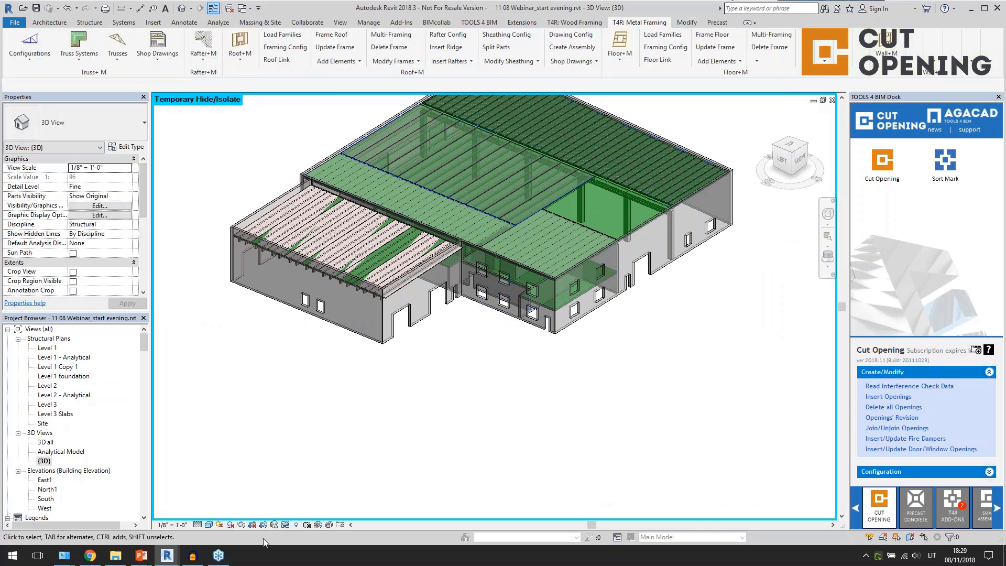
Step: Advance the PowerPoint agenda slide to the point on splitting walls into separate panels, and switch back to Revit
{"action": "left_click", "coordinate": [142, 556]}
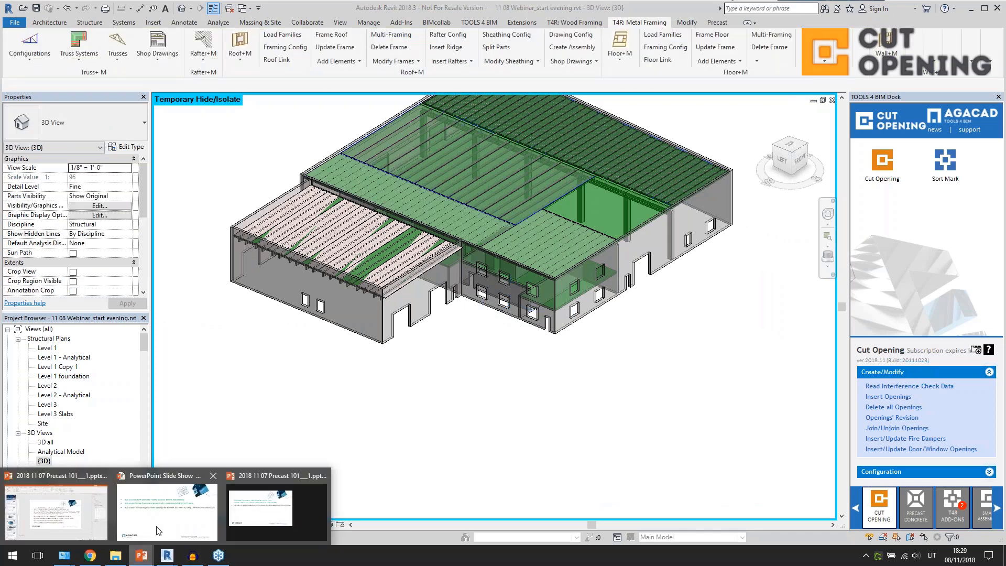
{"action": "left_click", "coordinate": [159, 527]}
{"action": "left_click", "coordinate": [511, 341]}
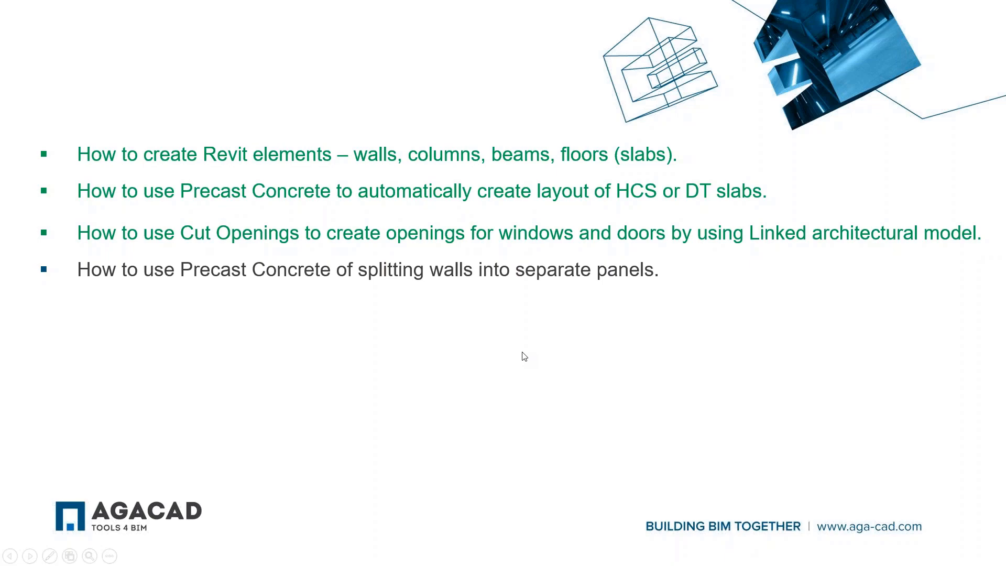
{"action": "key", "text": "alt+Tab"}
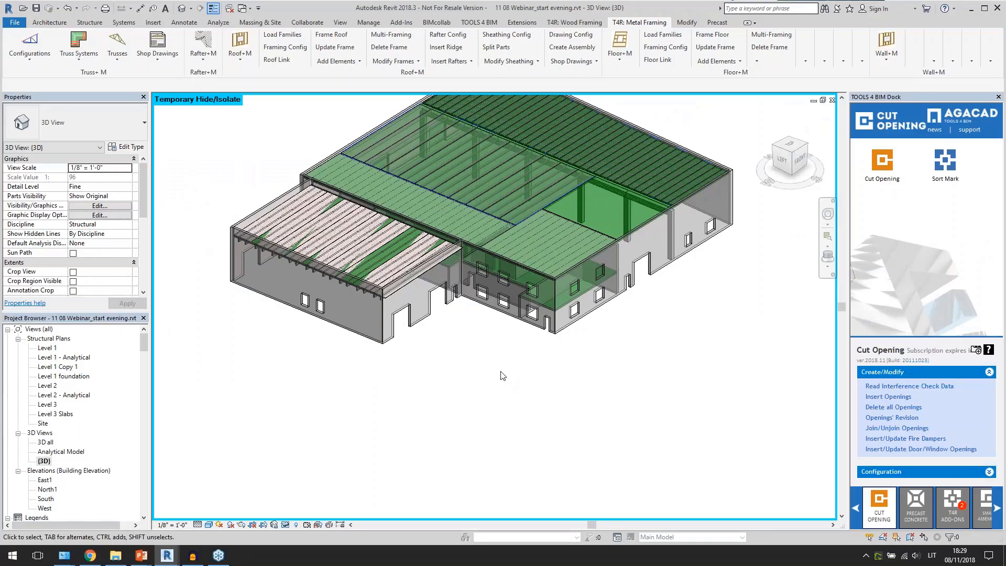
Step: Select all instances of the 1' 2" Basic Wall type and temporarily isolate them in the 3D view
{"action": "key", "text": "Tab"}
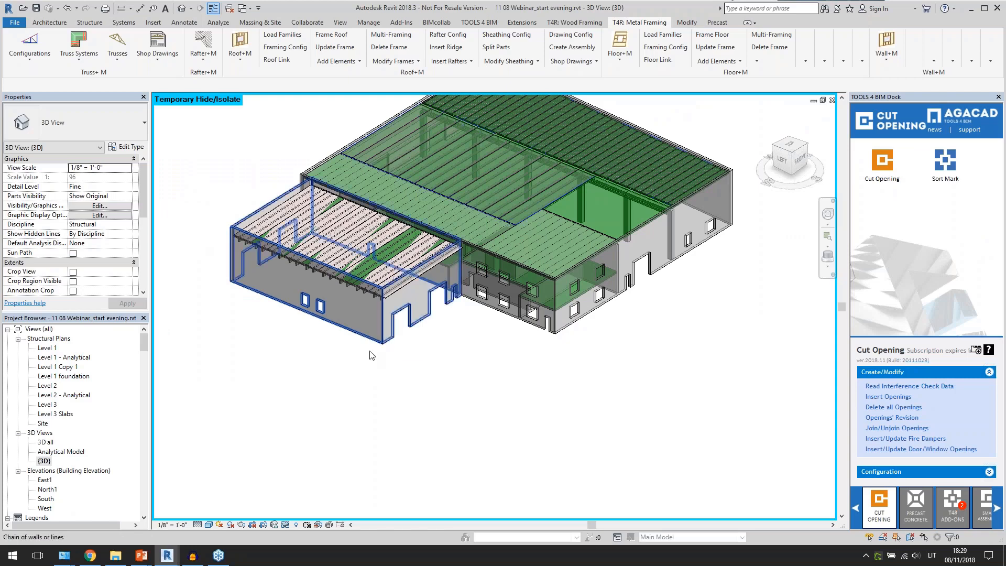
{"action": "left_click", "coordinate": [369, 340]}
{"action": "right_click", "coordinate": [370, 340]}
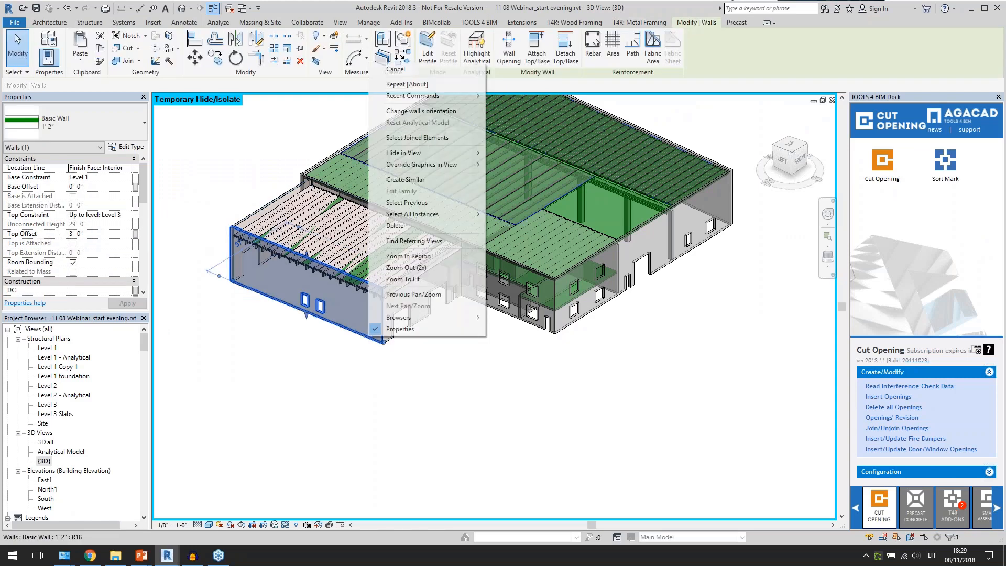
{"action": "left_click", "coordinate": [489, 216]}
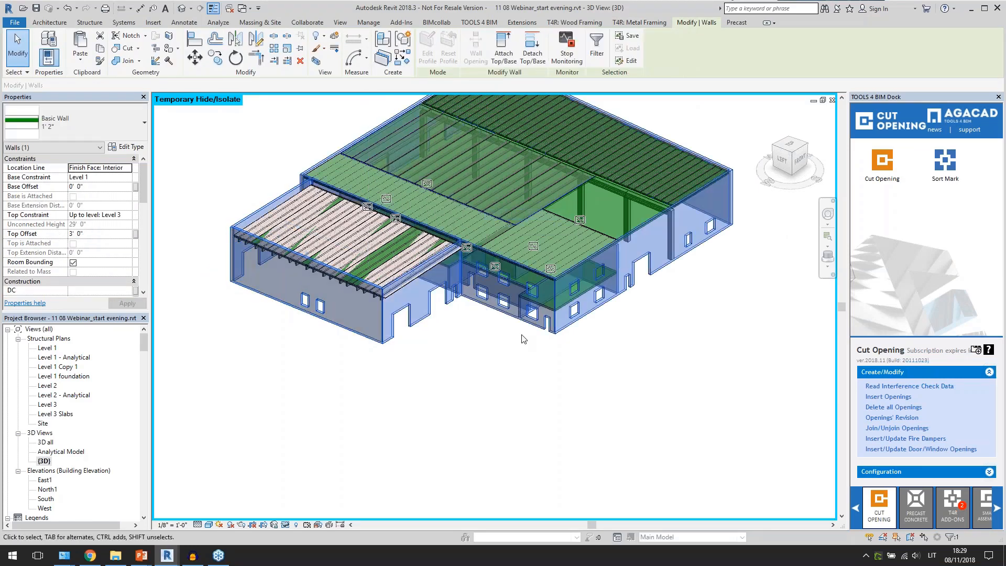
{"action": "key", "text": "h"}
{"action": "key", "text": "i"}
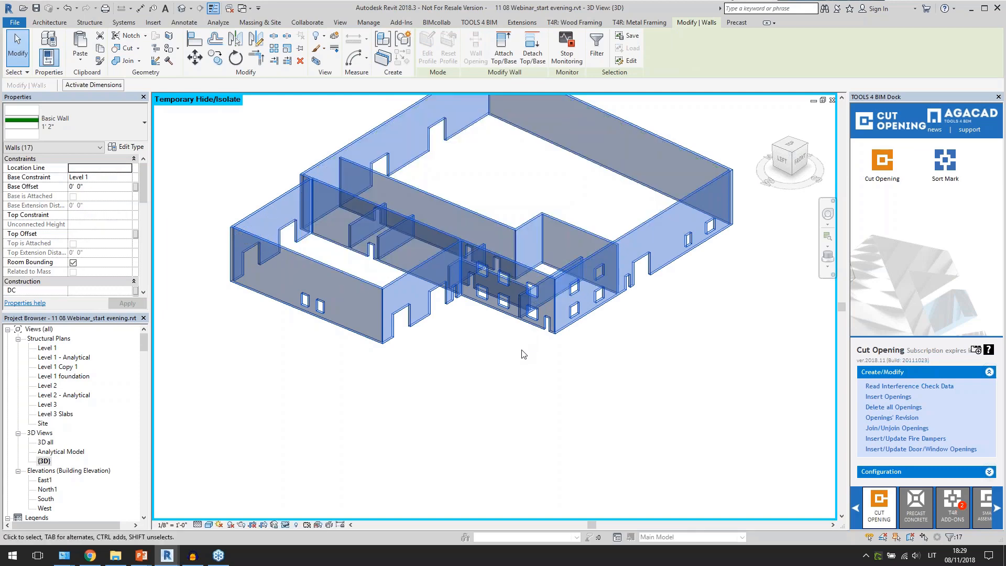
Step: Remove the interior walls from the selection so only the building's exterior walls stay selected
{"action": "middle_click_drag", "start_coordinate": [548, 392], "coordinate": [607, 438], "text": "shift"}
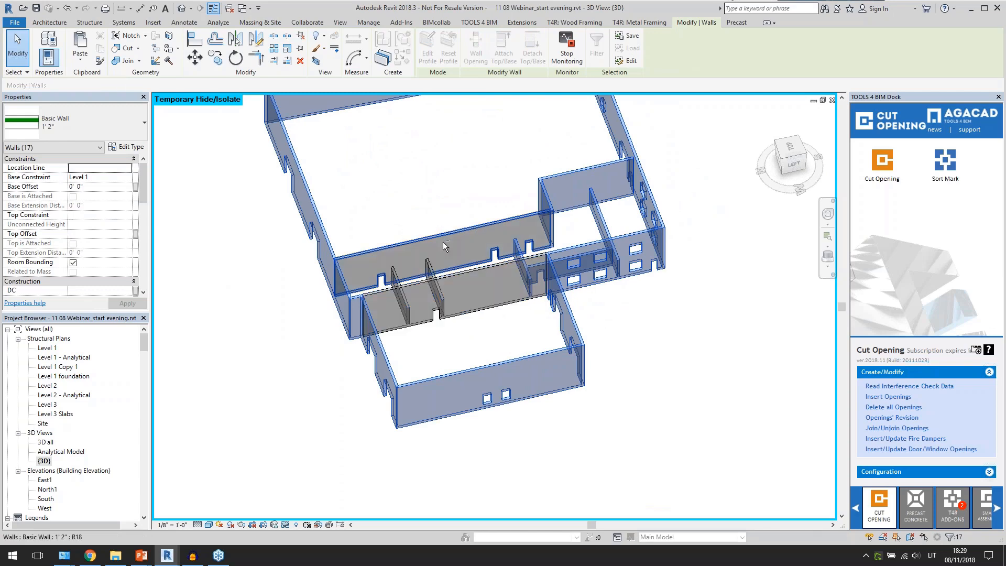
{"action": "middle_click_drag", "start_coordinate": [443, 241], "coordinate": [646, 454], "text": "shift"}
{"action": "mouse_move", "coordinate": [618, 279]}
{"action": "left_mouse_down", "text": "shift"}
{"action": "mouse_move", "coordinate": [573, 272]}
{"action": "mouse_move", "coordinate": [477, 227]}
{"action": "mouse_move", "coordinate": [492, 237]}
{"action": "left_mouse_up", "text": "shift"}
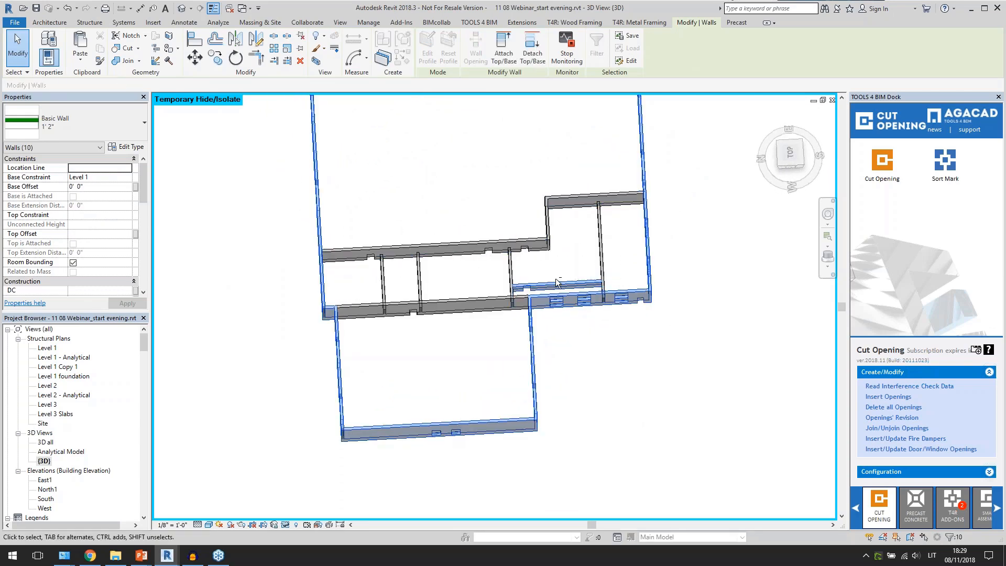
{"action": "middle_click_drag", "start_coordinate": [726, 400], "coordinate": [615, 219], "text": "shift"}
{"action": "scroll", "coordinate": [611, 365], "scroll_direction": "down", "scroll_amount": 1}
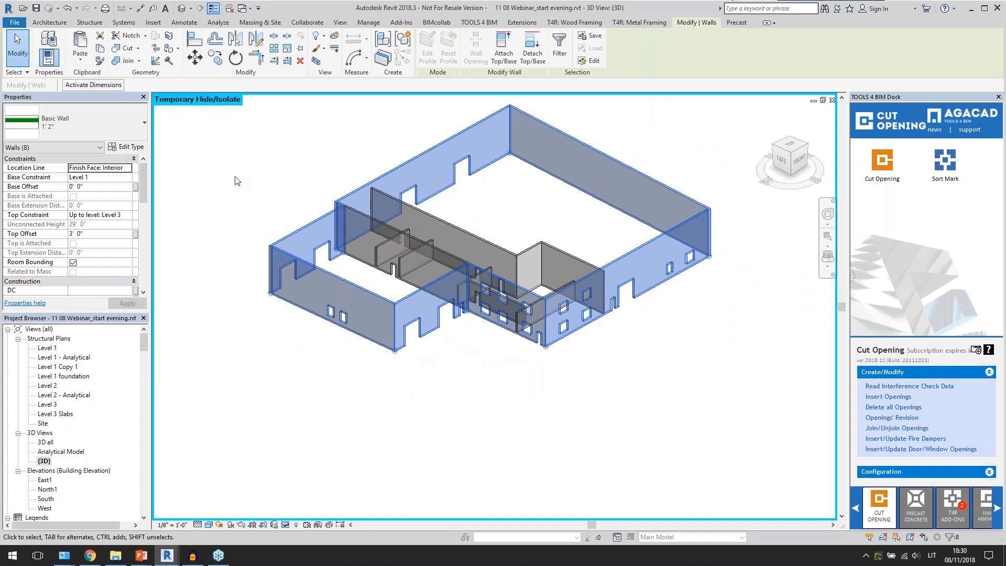
Step: Paste a copy of the exterior walls aligned to the same place, with base offset -3' 0" and top offset -0' 1"
{"action": "left_click", "coordinate": [80, 66]}
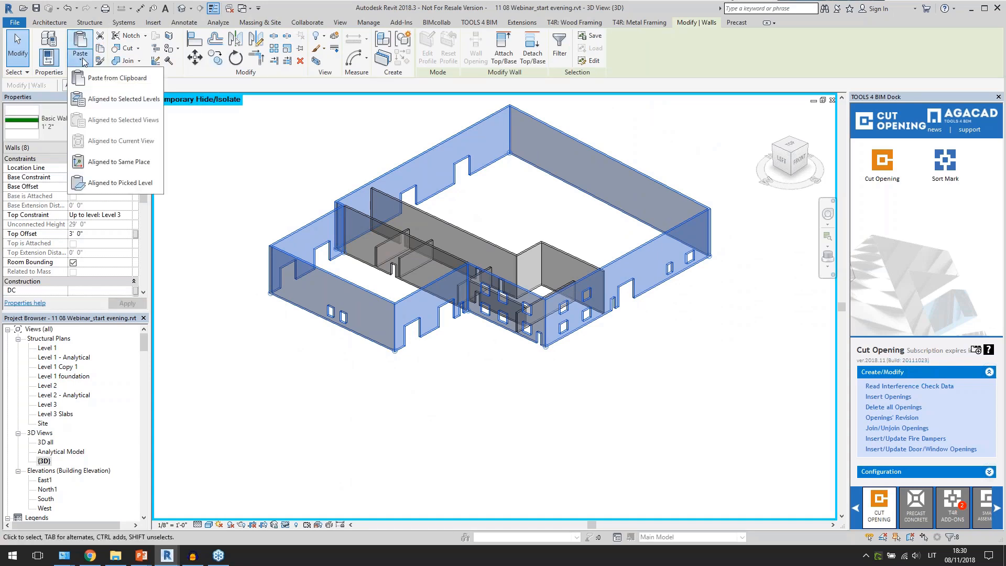
{"action": "left_click", "coordinate": [118, 163]}
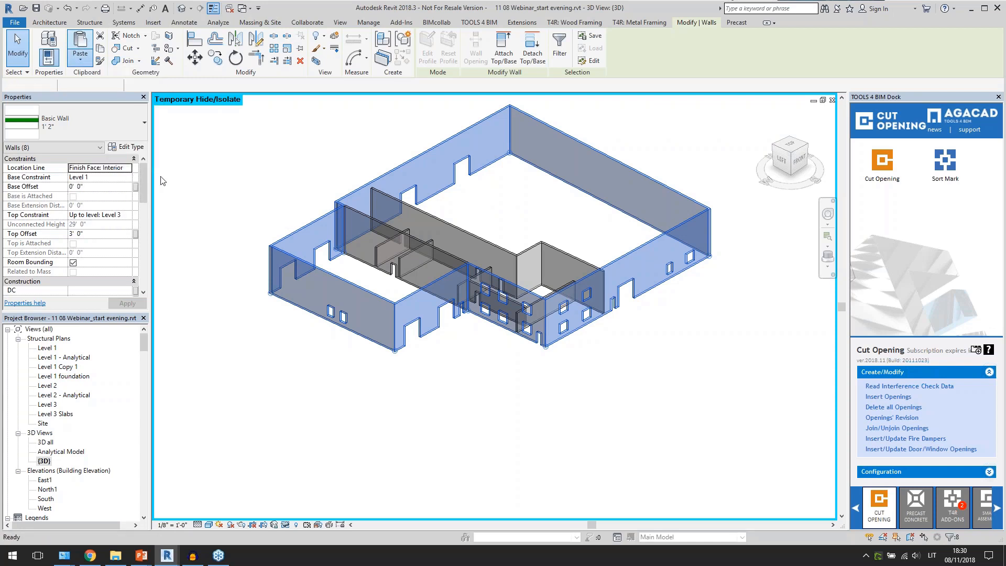
{"action": "left_click", "coordinate": [100, 187]}
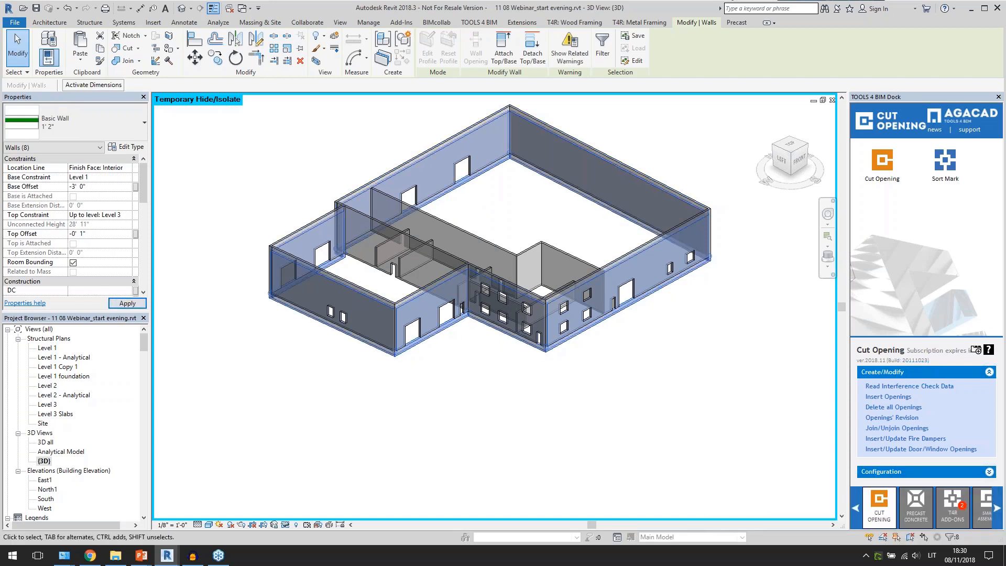
Step: Set the top constraint of the pasted walls to Level 1 so they form a low foundation band
{"action": "scroll", "coordinate": [402, 367], "scroll_direction": "up", "scroll_amount": 4}
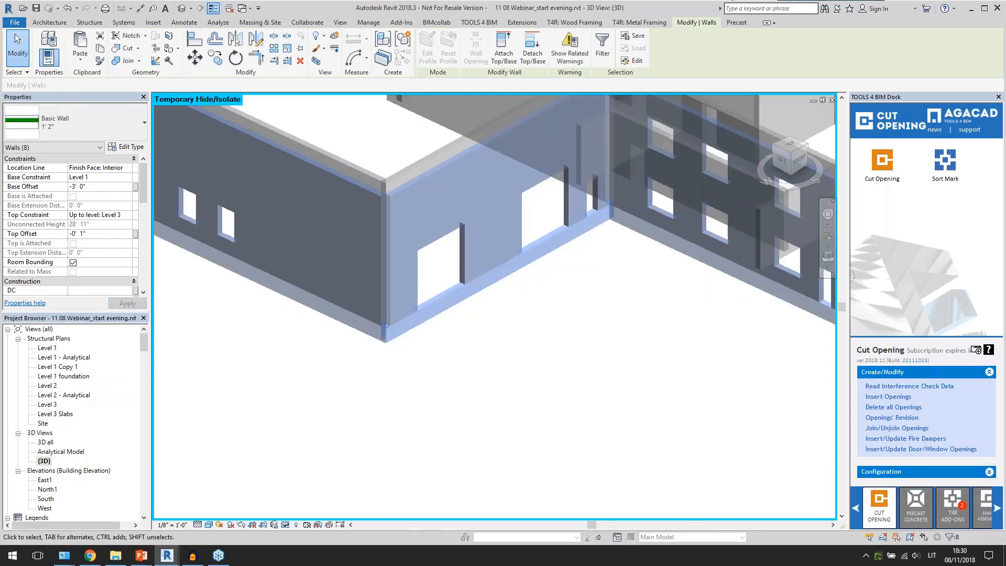
{"action": "left_click", "coordinate": [124, 214]}
{"action": "left_click", "coordinate": [121, 233]}
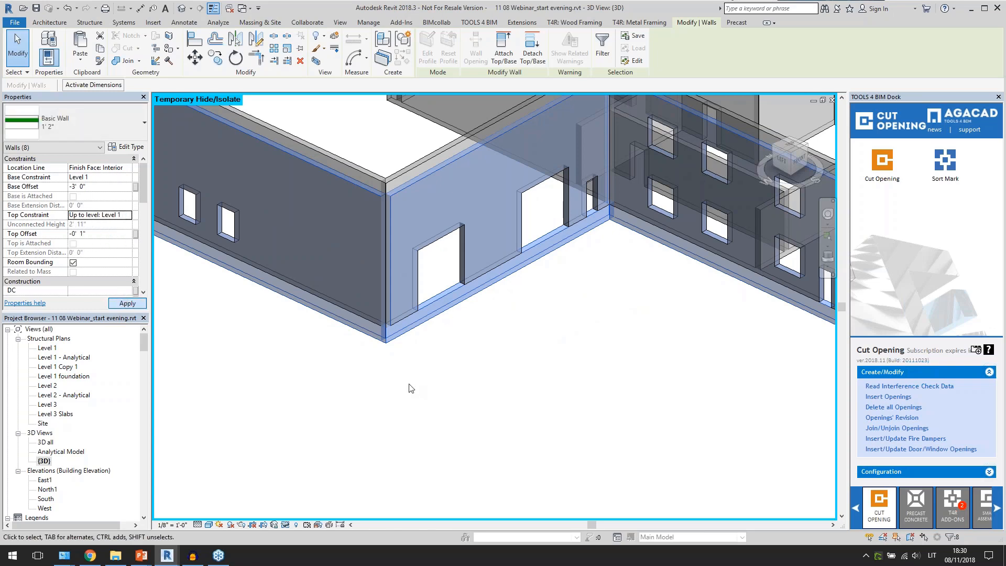
{"action": "left_click", "coordinate": [427, 313]}
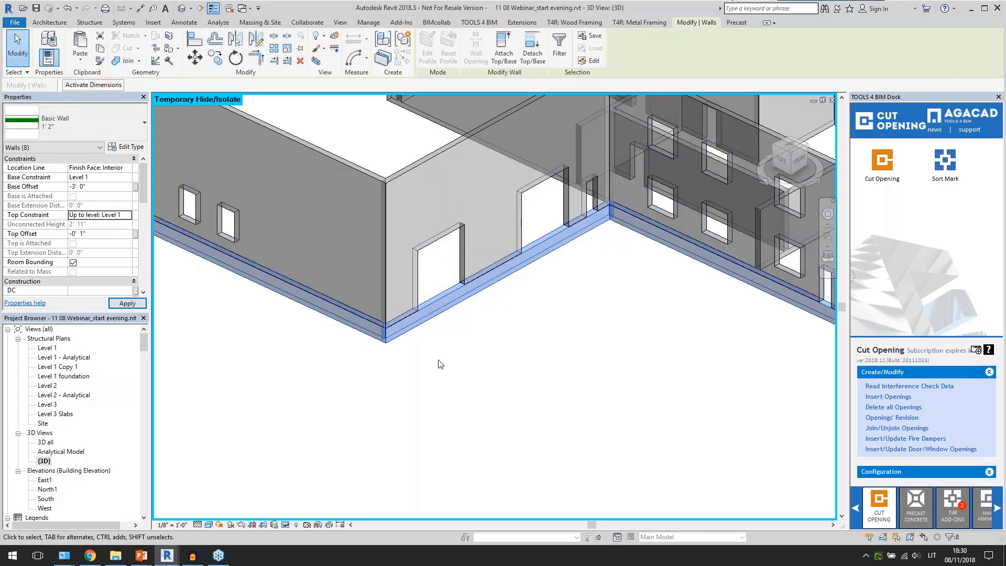
{"action": "scroll", "coordinate": [443, 367], "scroll_direction": "down", "scroll_amount": 3}
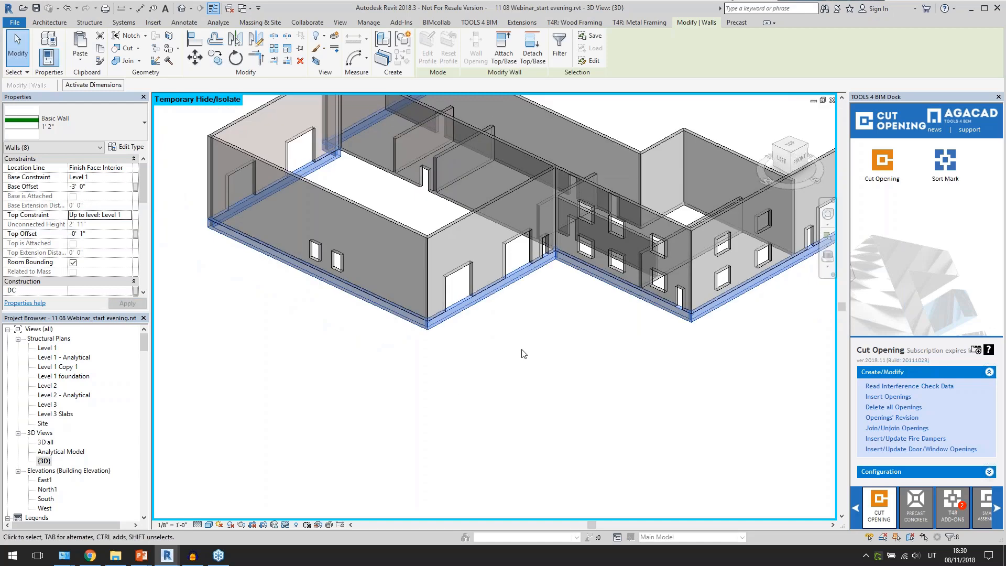
Step: Change the pasted low walls to the Basic Wall type 10" foundation and deselect them
{"action": "scroll", "coordinate": [543, 347], "scroll_direction": "down", "scroll_amount": 2}
{"action": "middle_click_drag", "start_coordinate": [501, 358], "coordinate": [418, 378], "text": "shift"}
{"action": "scroll", "coordinate": [418, 377], "scroll_direction": "up", "scroll_amount": 3}
{"action": "left_click", "coordinate": [81, 112]}
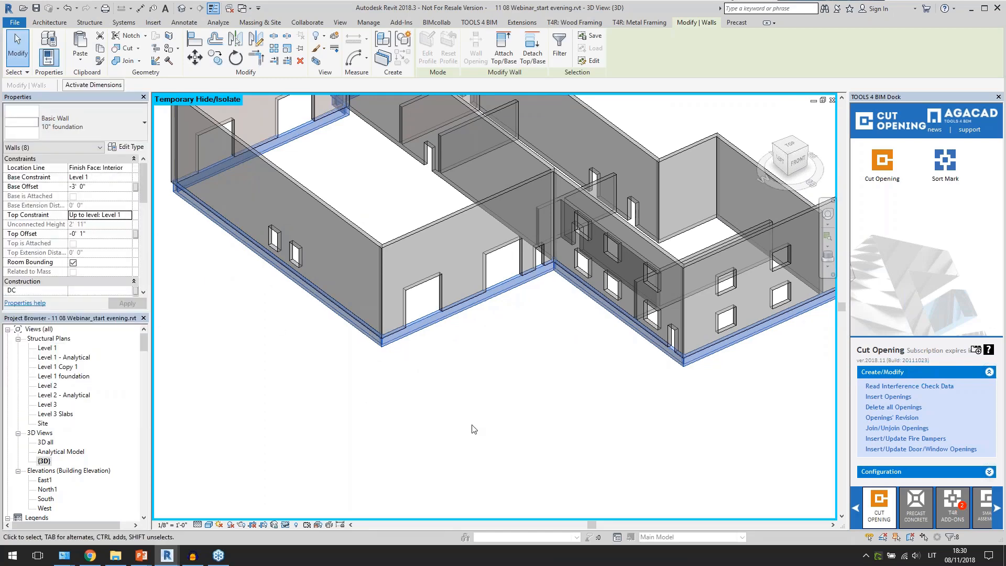
{"action": "middle_click_drag", "start_coordinate": [473, 429], "coordinate": [530, 419], "text": "shift"}
{"action": "left_click", "coordinate": [325, 479]}
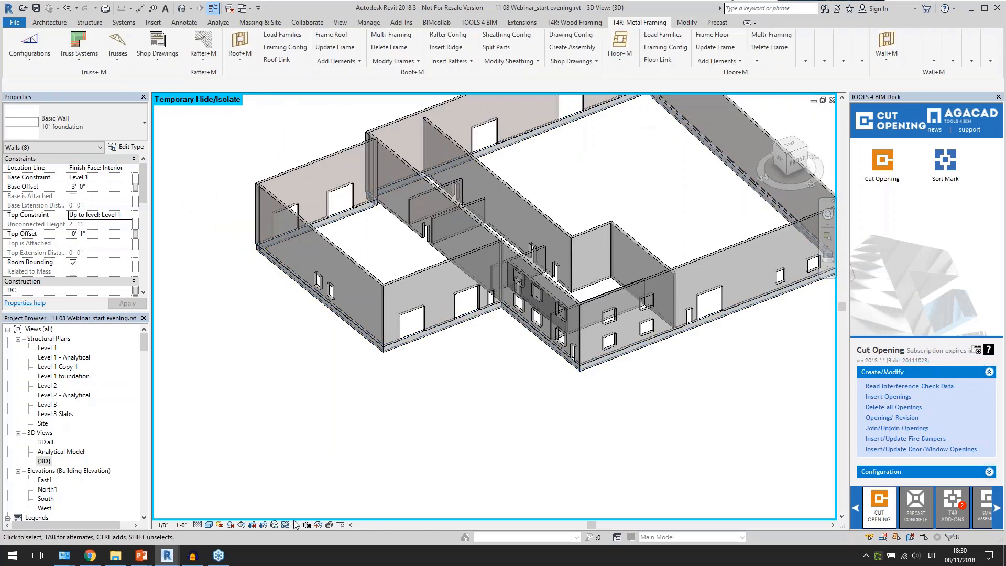
Step: Reset the temporary isolation so the full building model shows again in the 3D view
{"action": "left_click", "coordinate": [295, 524]}
{"action": "left_click", "coordinate": [338, 513]}
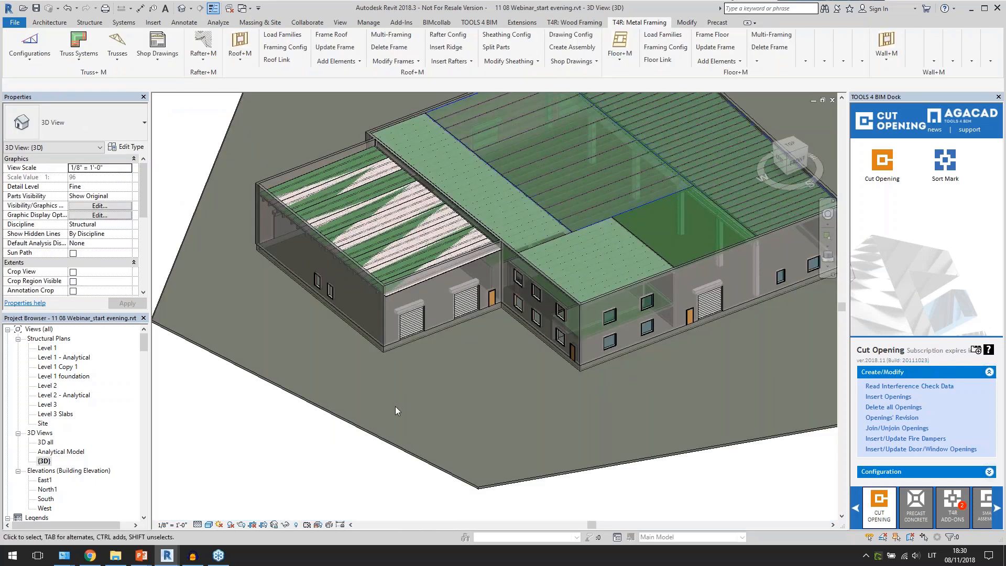
{"action": "scroll", "coordinate": [396, 407], "scroll_direction": "down", "scroll_amount": 2}
{"action": "middle_click_drag", "start_coordinate": [483, 433], "coordinate": [932, 173], "text": "shift"}
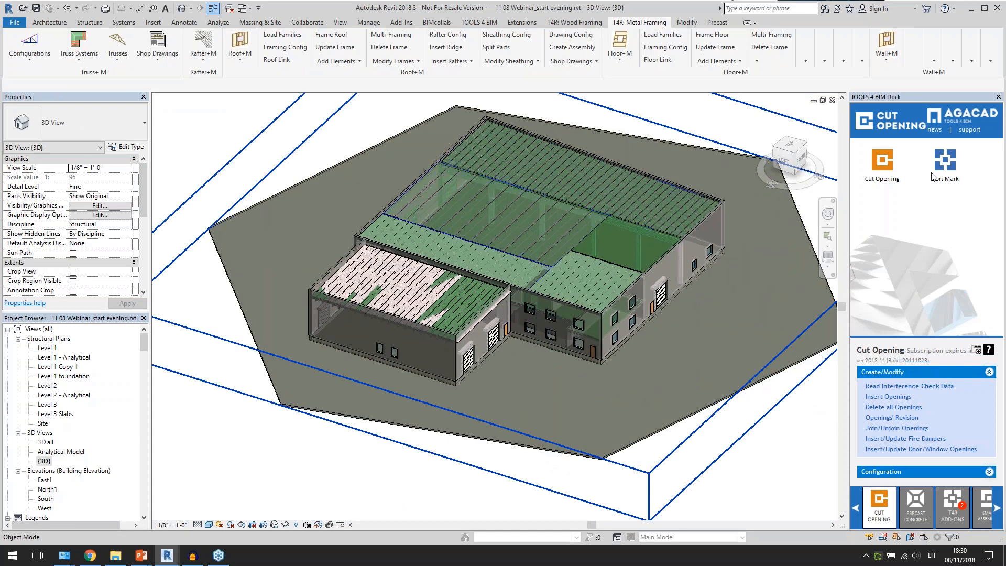
Step: Bring up the Smart Walls commands from the Precast Concrete tool set
{"action": "left_click", "coordinate": [916, 505]}
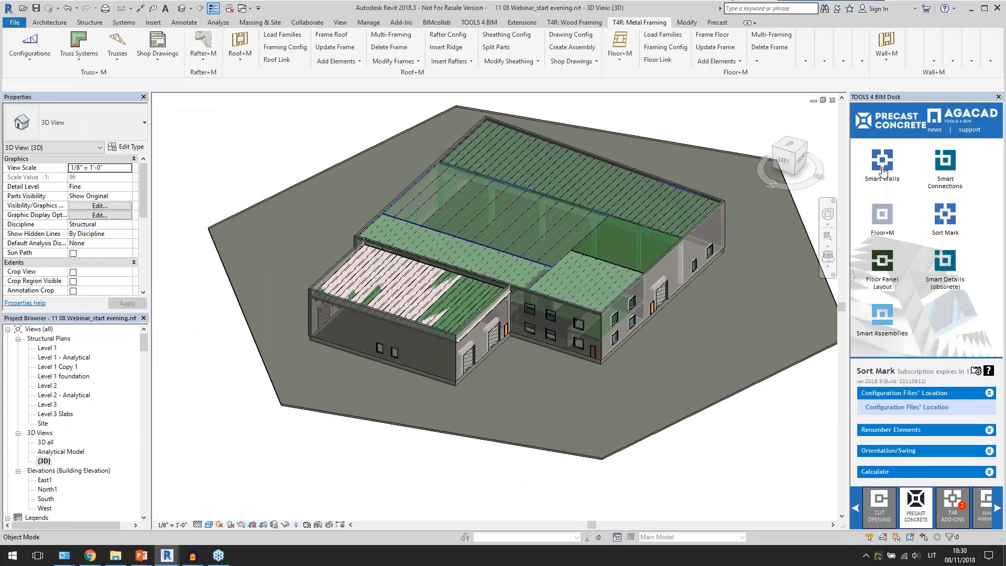
{"action": "left_click", "coordinate": [882, 168]}
{"action": "middle_click_drag", "start_coordinate": [751, 434], "coordinate": [646, 451], "text": "shift"}
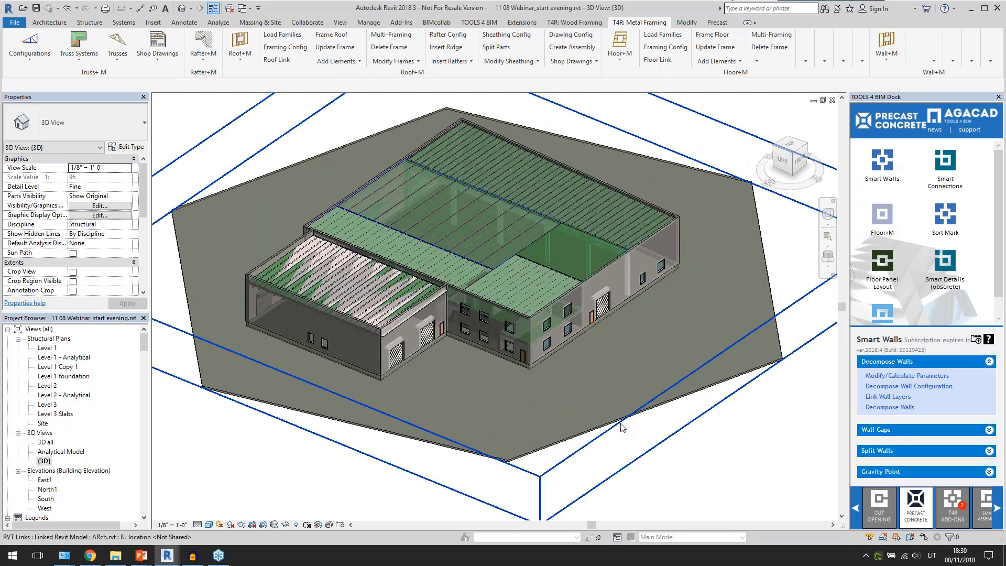
{"action": "left_click", "coordinate": [621, 427]}
{"action": "key", "text": "Escape"}
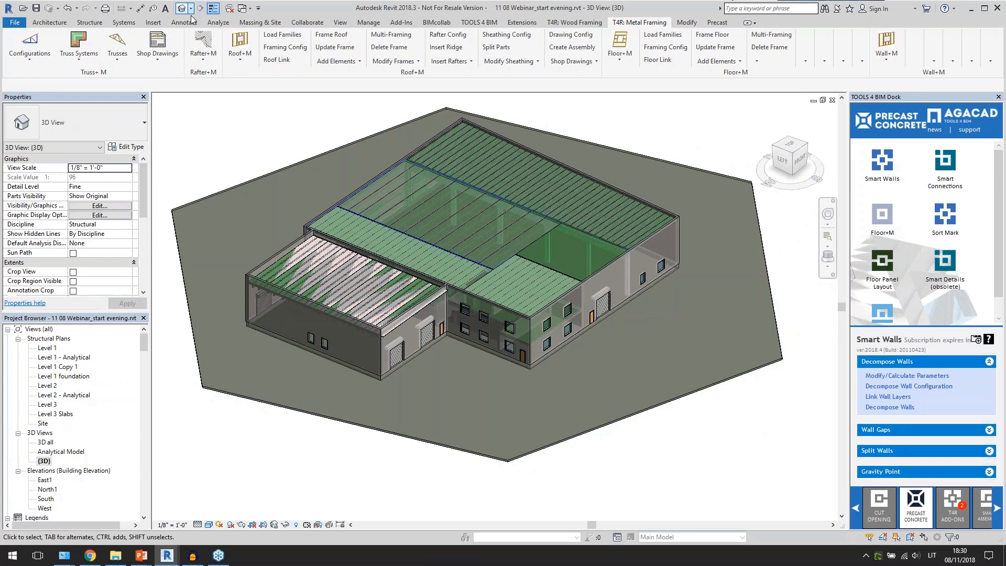
Step: Unload the linked architectural model ARch.rvt
{"action": "left_click", "coordinate": [154, 23]}
{"action": "left_click", "coordinate": [220, 50]}
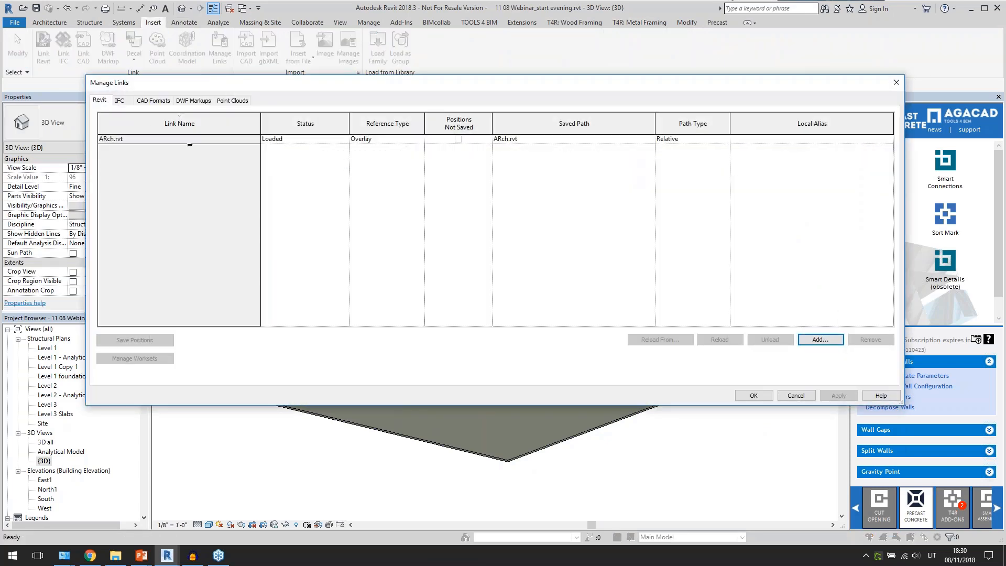
{"action": "left_click", "coordinate": [190, 141]}
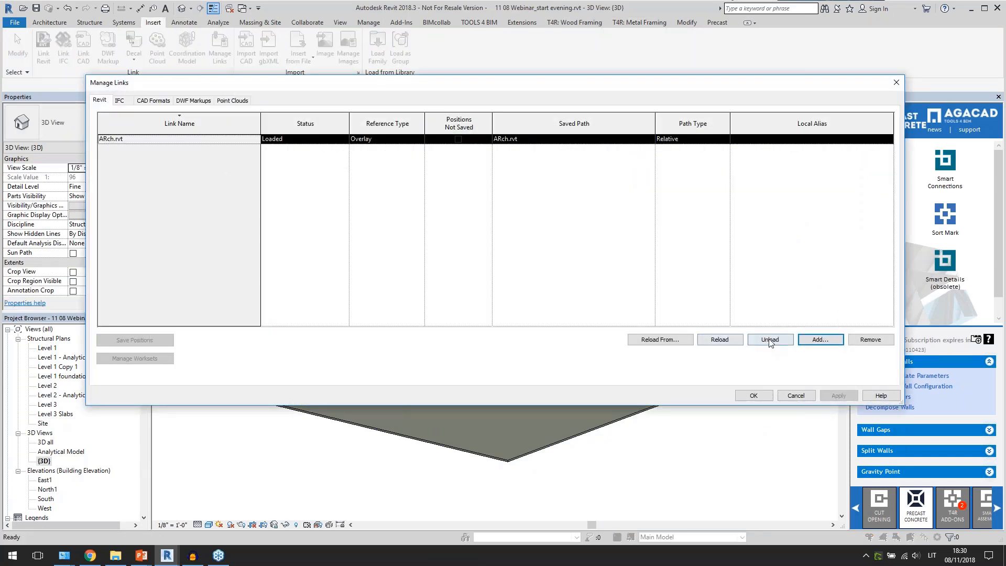
{"action": "left_click", "coordinate": [770, 339]}
{"action": "left_click", "coordinate": [523, 297]}
{"action": "left_click", "coordinate": [751, 397]}
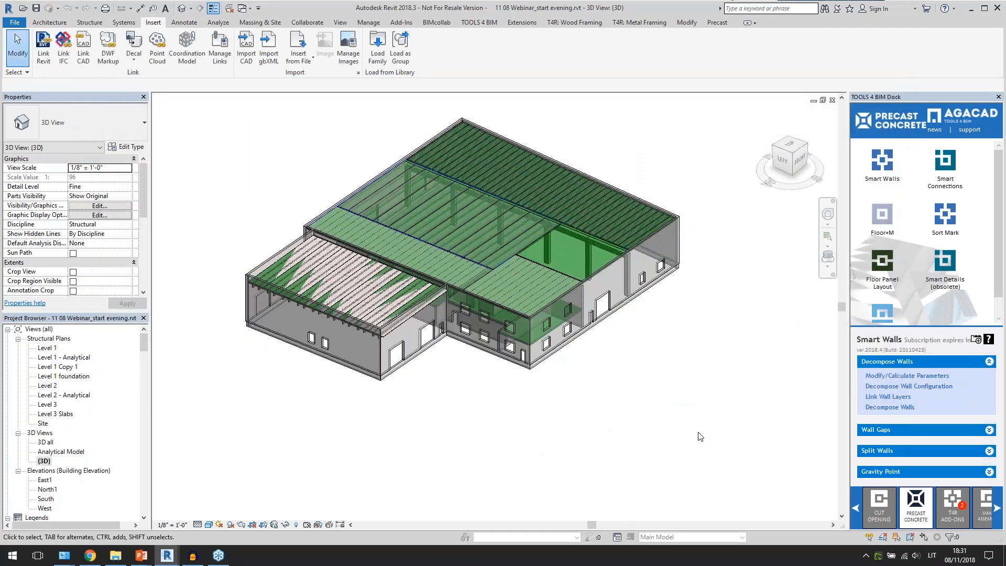
Step: Turn the model to its rear side and open the Smart Walls list of wall-splitting methods, keeping it clear of the building
{"action": "scroll", "coordinate": [431, 422], "scroll_direction": "up", "scroll_amount": 3}
{"action": "middle_click_drag", "start_coordinate": [432, 422], "coordinate": [447, 452]}
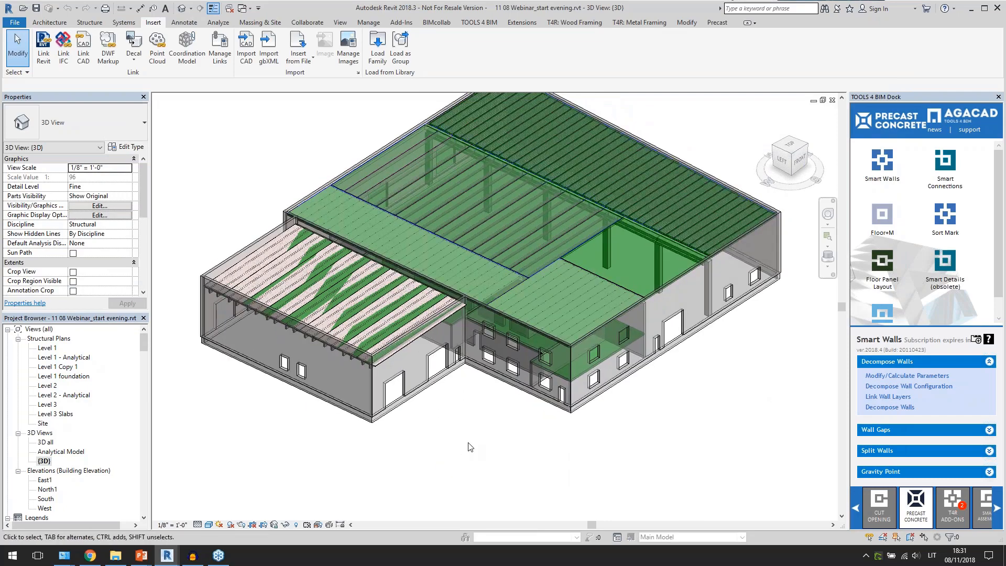
{"action": "middle_click_drag", "start_coordinate": [469, 452], "coordinate": [573, 429], "text": "shift"}
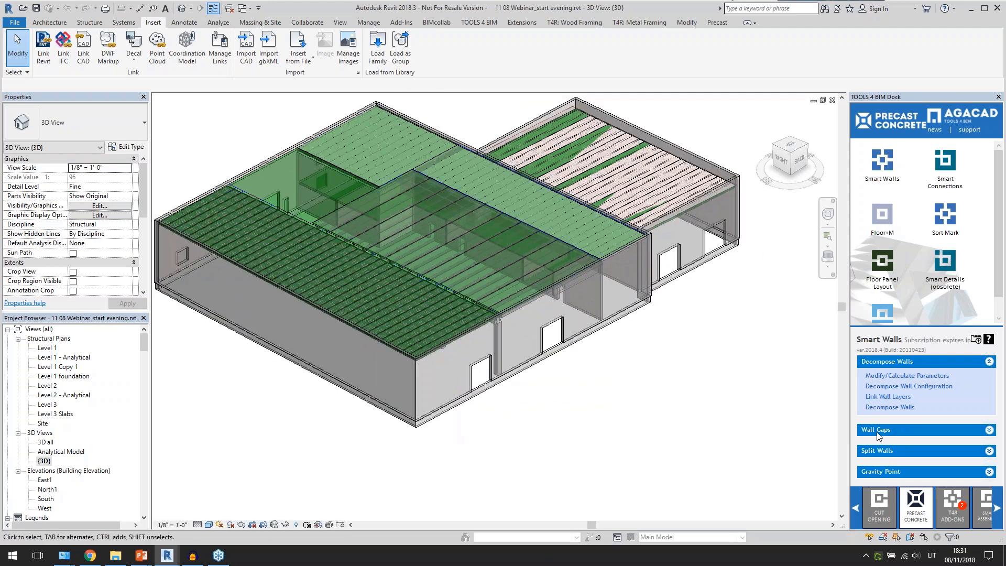
{"action": "left_click", "coordinate": [891, 429]}
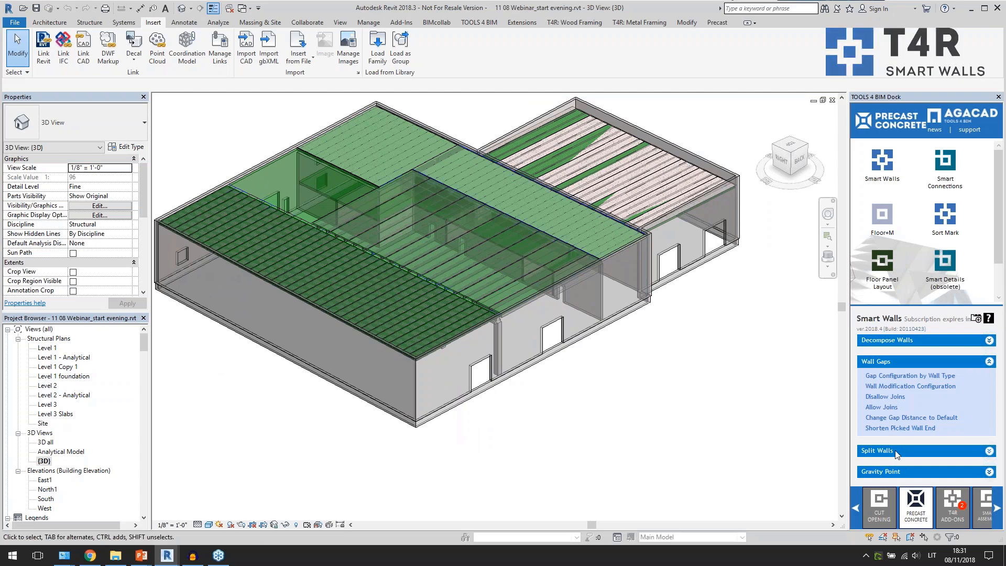
{"action": "left_click", "coordinate": [895, 452]}
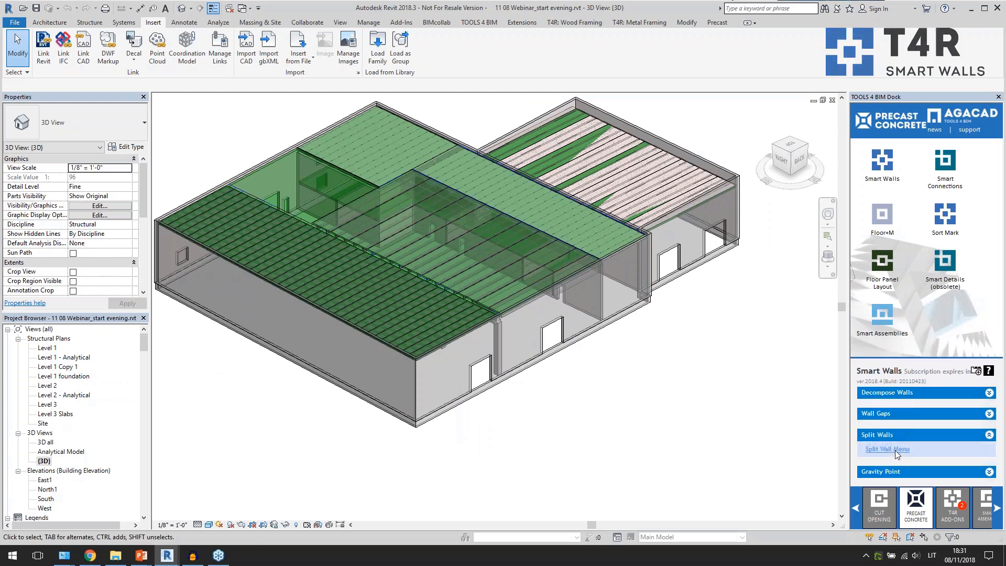
{"action": "left_click", "coordinate": [895, 449]}
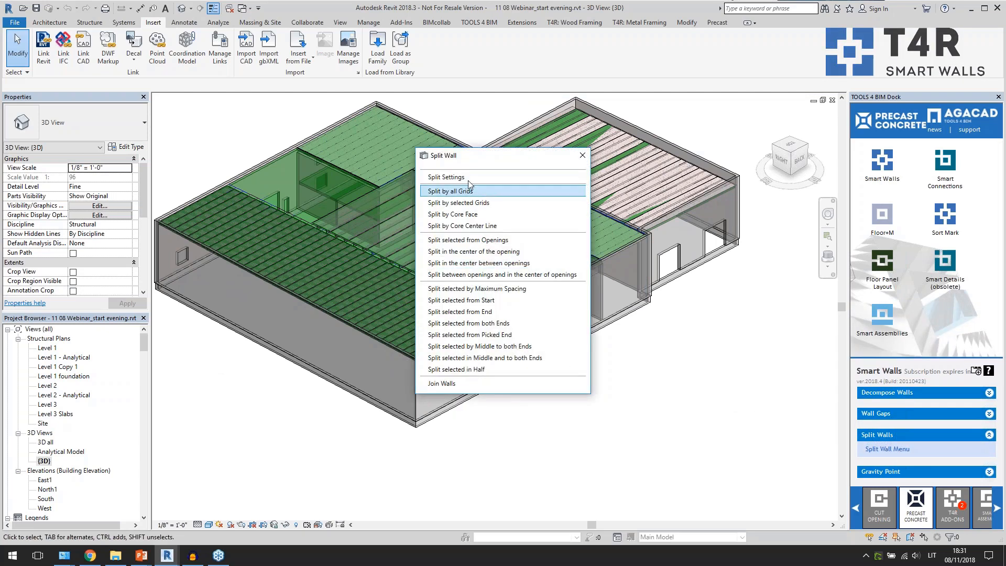
{"action": "left_click_drag", "start_coordinate": [481, 156], "coordinate": [703, 201]}
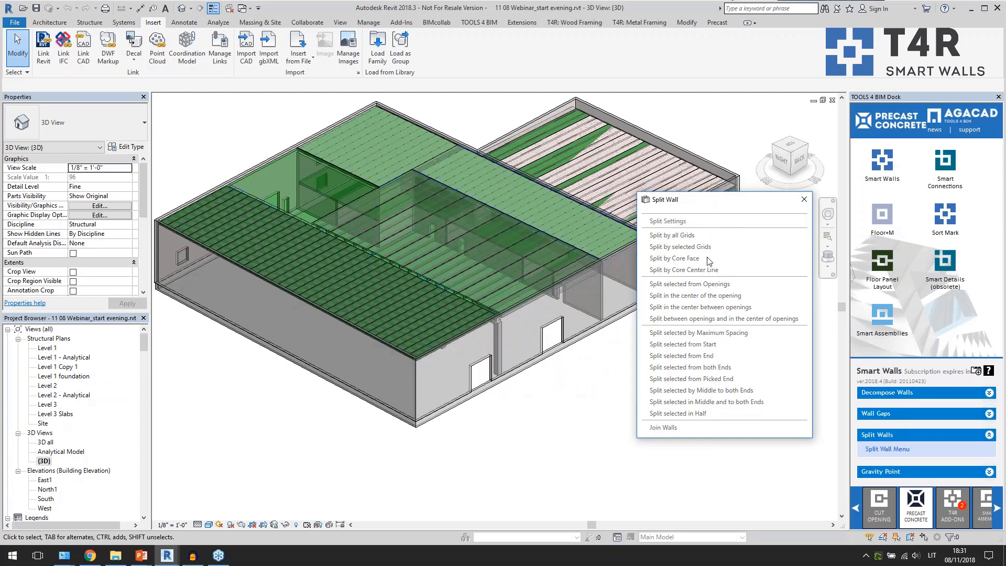
Step: Review the split settings for panel width, maximum split spacing and distance from windows, and close them
{"action": "left_click", "coordinate": [693, 222]}
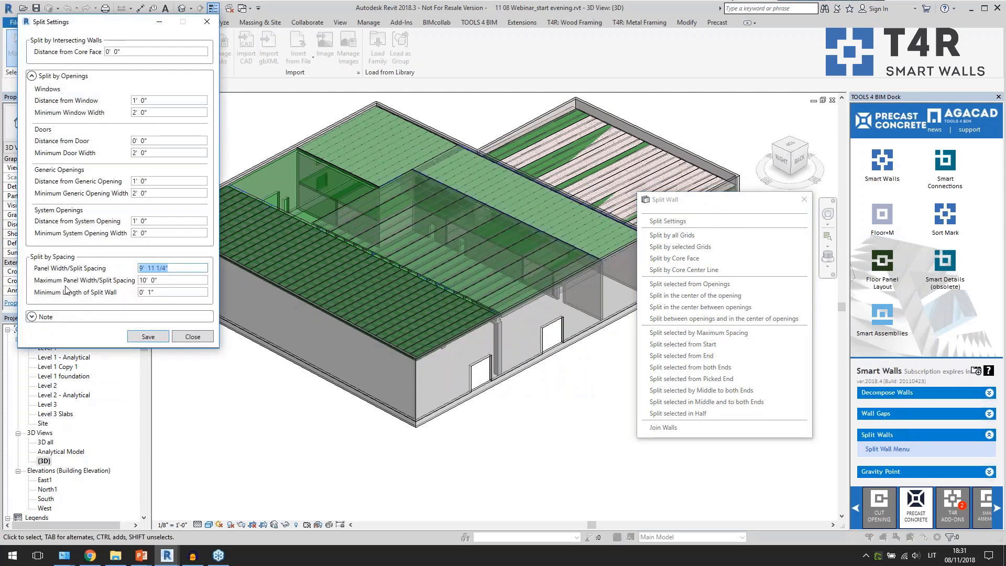
{"action": "key", "text": "Tab"}
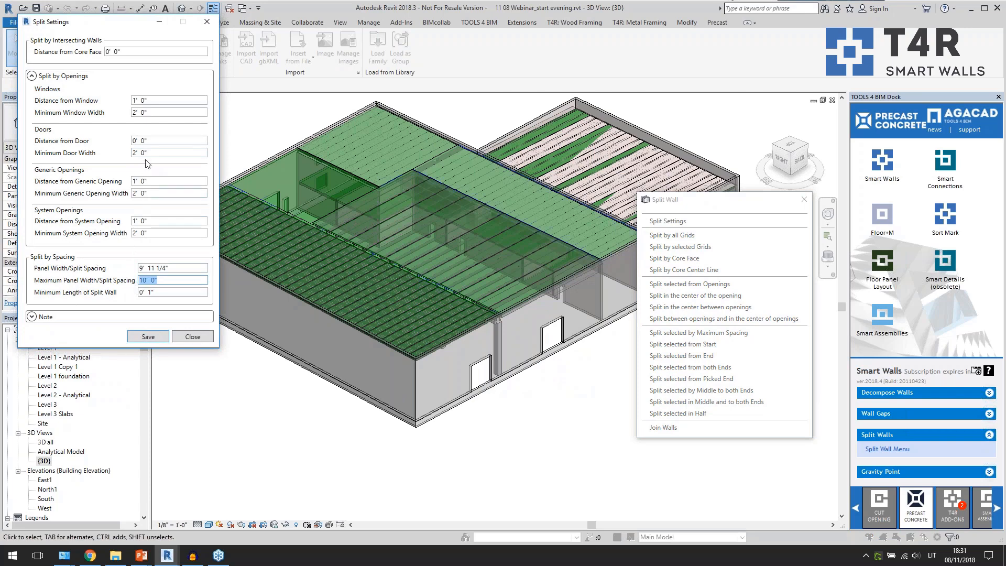
{"action": "left_click", "coordinate": [146, 101]}
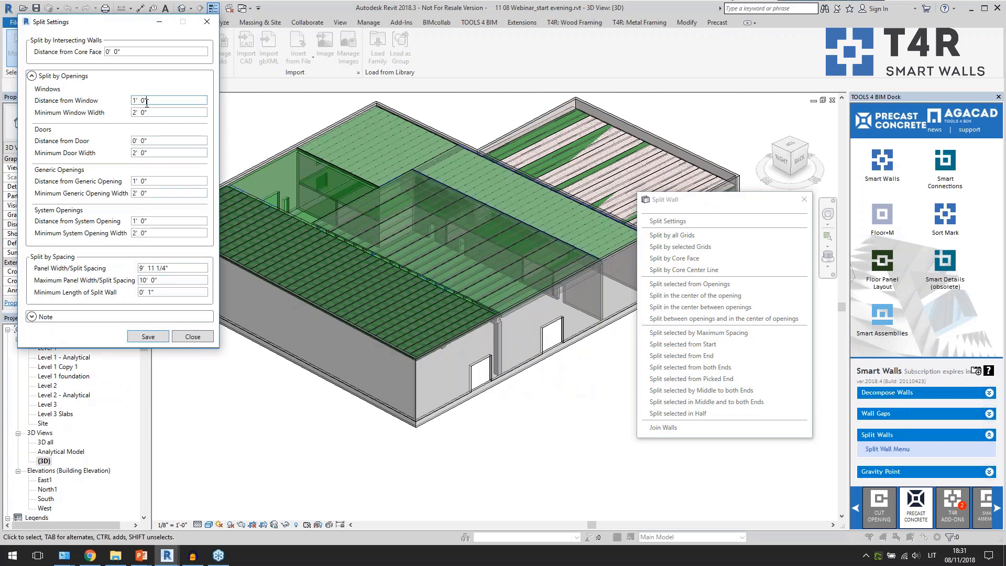
{"action": "left_click", "coordinate": [207, 22]}
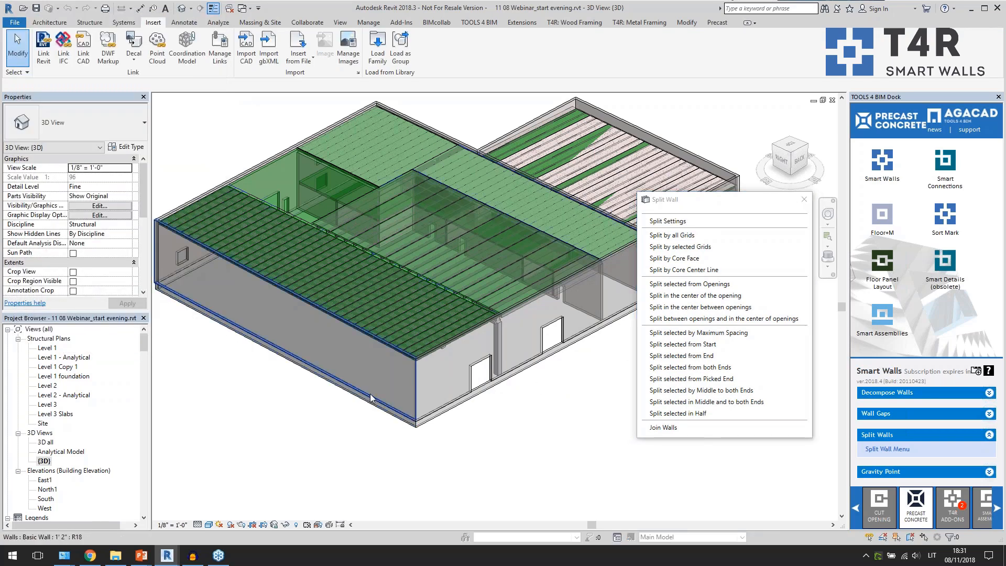
Step: Split the long 1' 2" exterior wall without openings by maximum spacing and check a resulting panel up close
{"action": "left_click", "coordinate": [371, 399]}
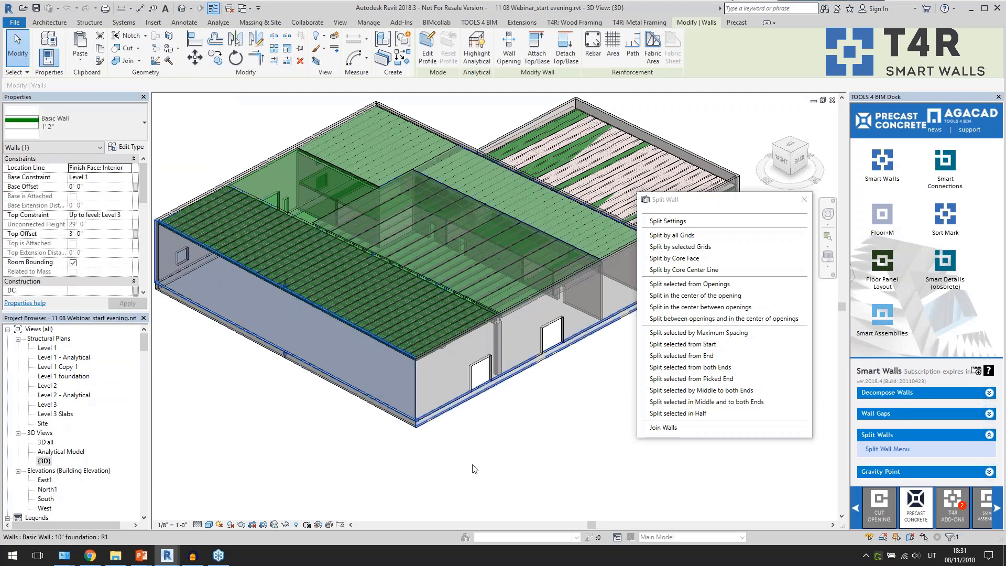
{"action": "left_click", "coordinate": [673, 334]}
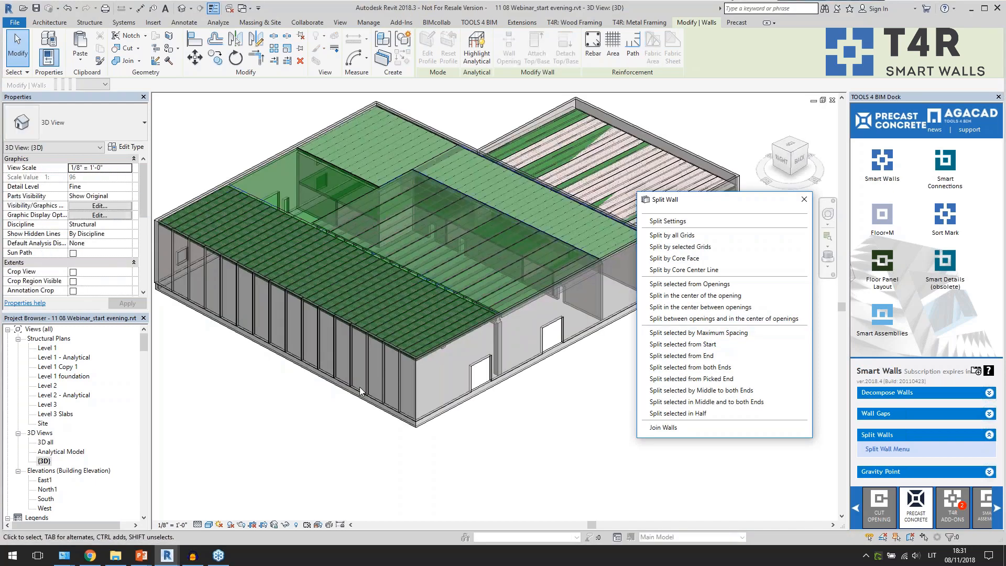
{"action": "scroll", "coordinate": [360, 391], "scroll_direction": "up", "scroll_amount": 6}
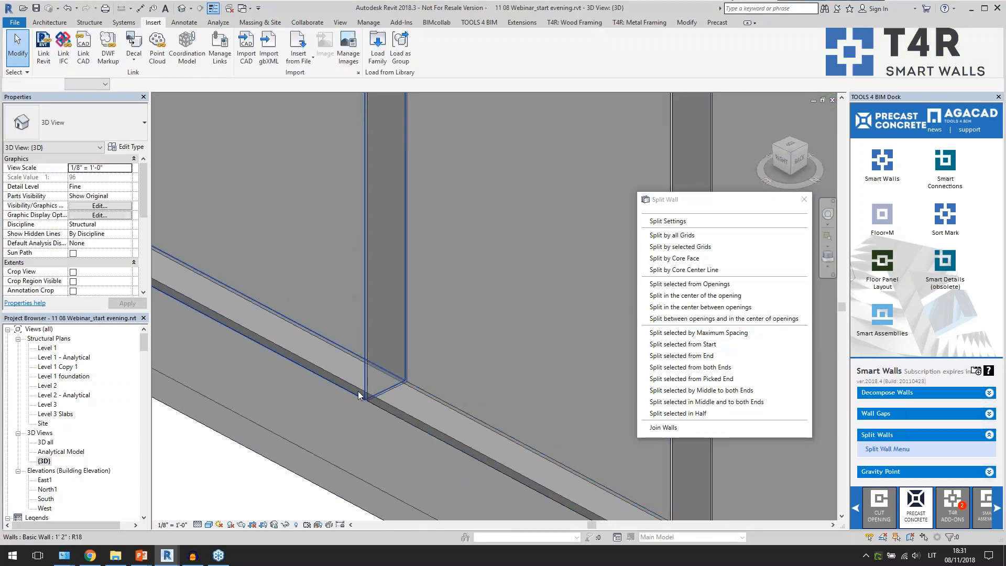
{"action": "left_click", "coordinate": [359, 395]}
{"action": "scroll", "coordinate": [346, 377], "scroll_direction": "down", "scroll_amount": 5}
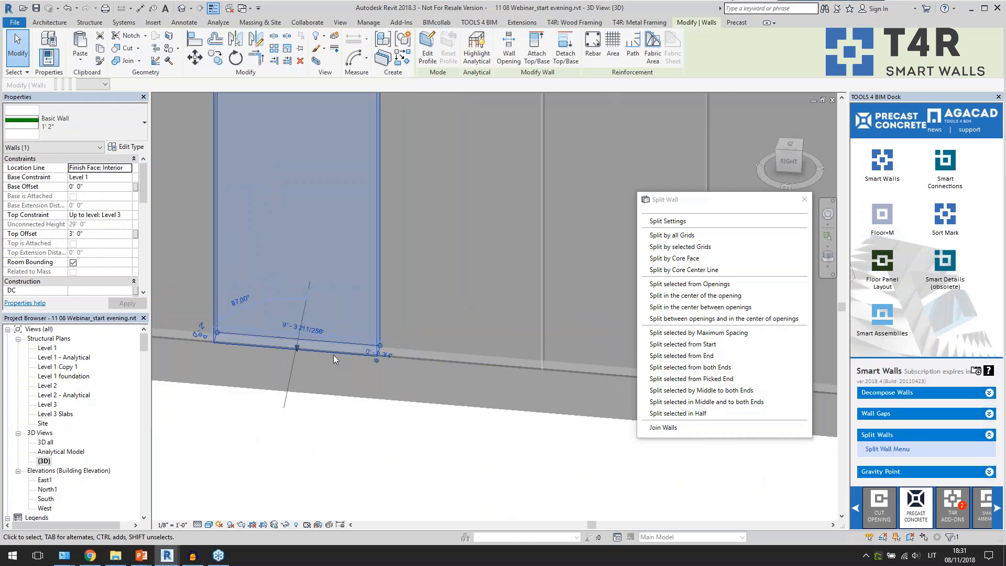
{"action": "scroll", "coordinate": [336, 360], "scroll_direction": "down", "scroll_amount": 3}
{"action": "middle_click_drag", "start_coordinate": [336, 361], "coordinate": [320, 361], "text": "shift"}
{"action": "left_click", "coordinate": [362, 417]}
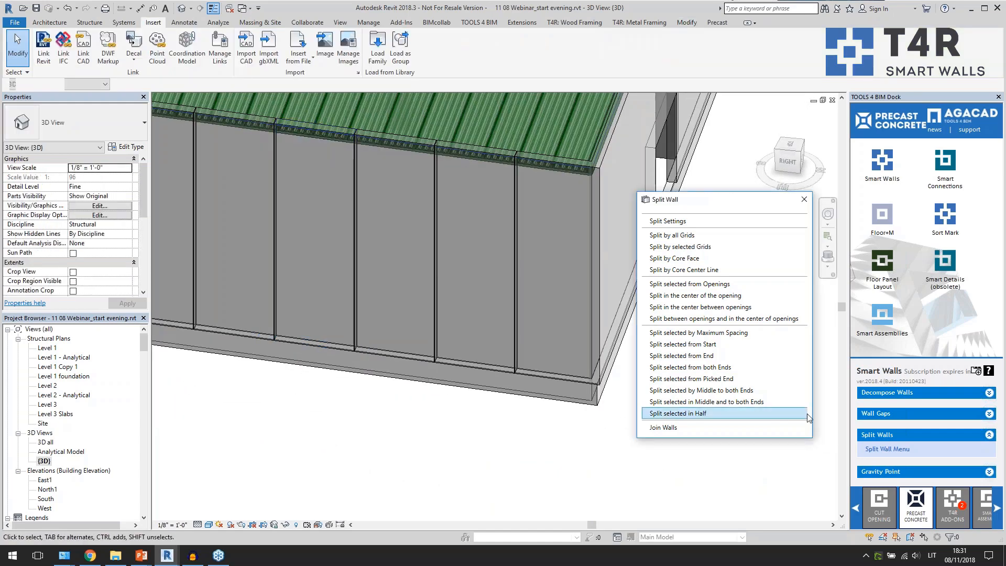
Step: Review the structural gap distance set for the 1' 2" wall in the gap configuration by wall type, and close it
{"action": "left_click", "coordinate": [891, 415]}
{"action": "left_click", "coordinate": [815, 308]}
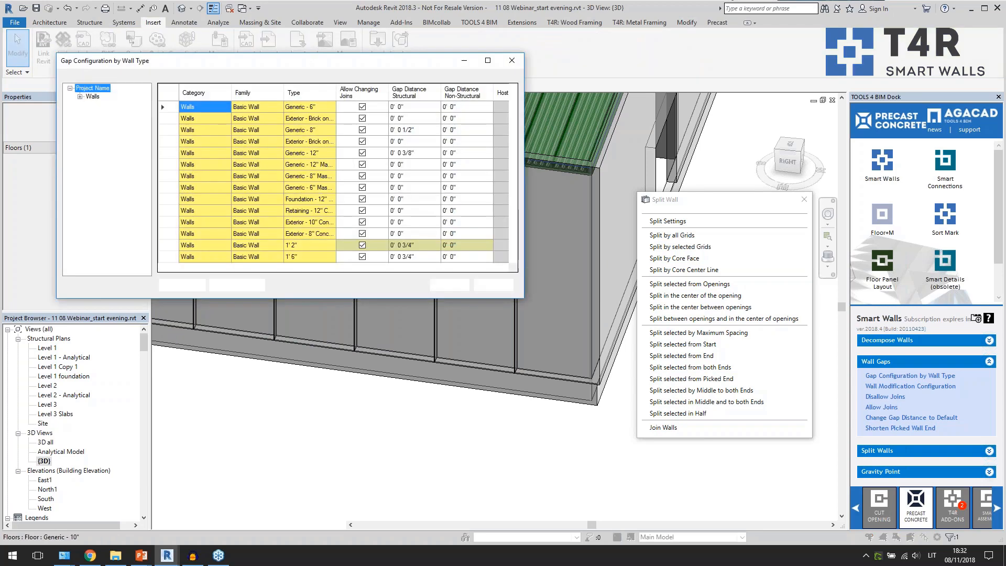
{"action": "left_click_drag", "start_coordinate": [514, 202], "coordinate": [519, 244]}
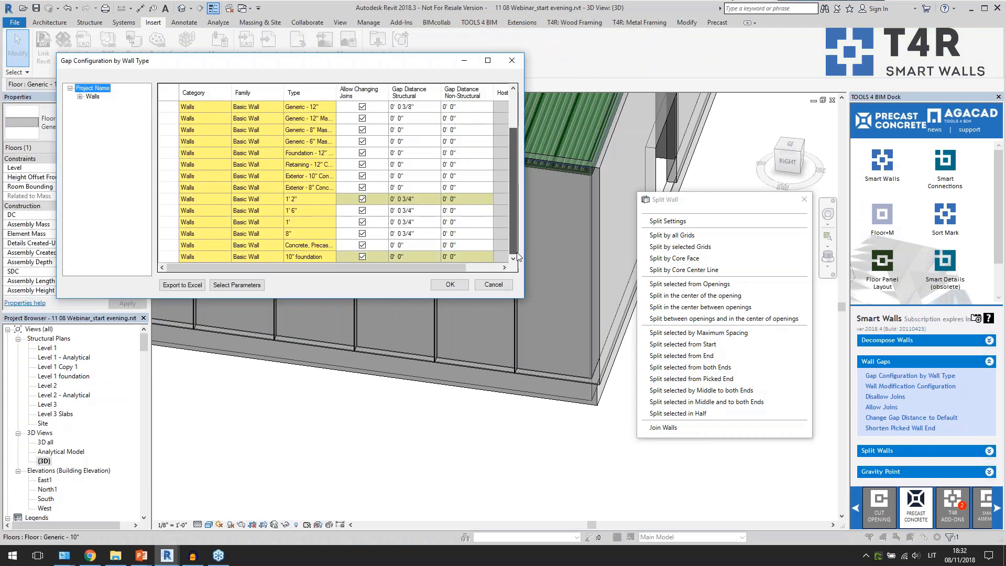
{"action": "left_click", "coordinate": [434, 203]}
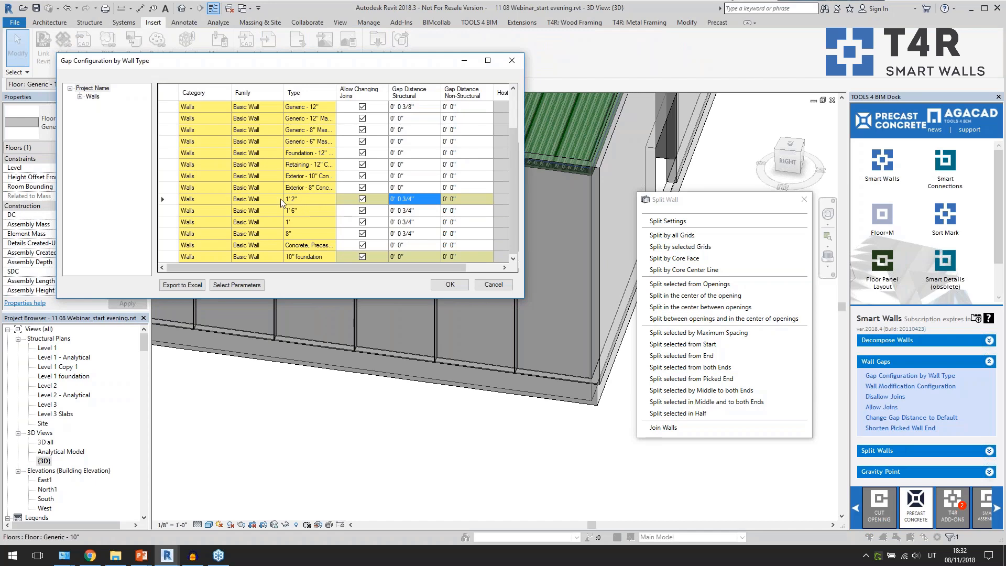
{"action": "left_click", "coordinate": [512, 61]}
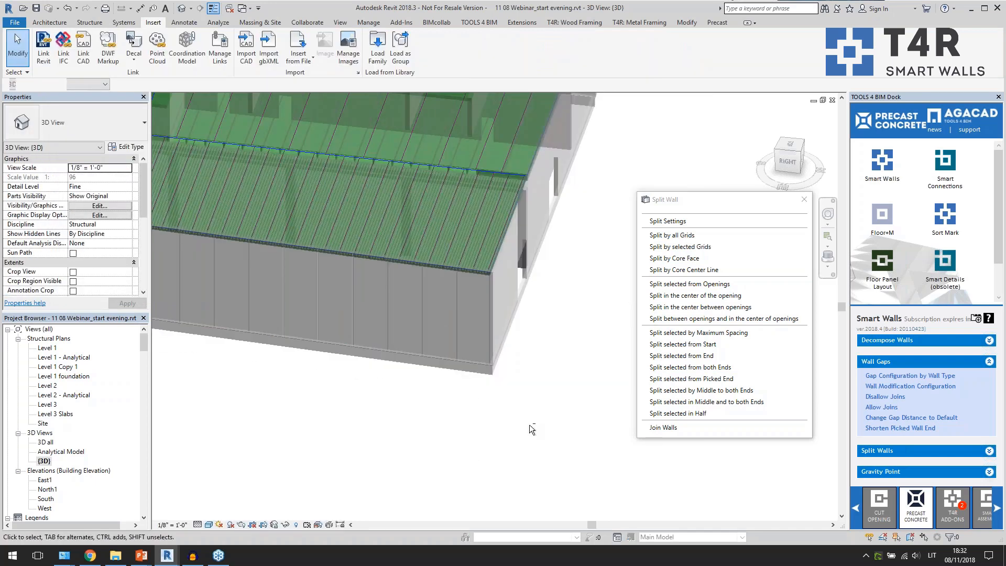
Step: Split the adjacent 1' 2" exterior wall with two door openings in the center of its openings
{"action": "middle_click_drag", "start_coordinate": [479, 426], "coordinate": [431, 367], "text": "shift"}
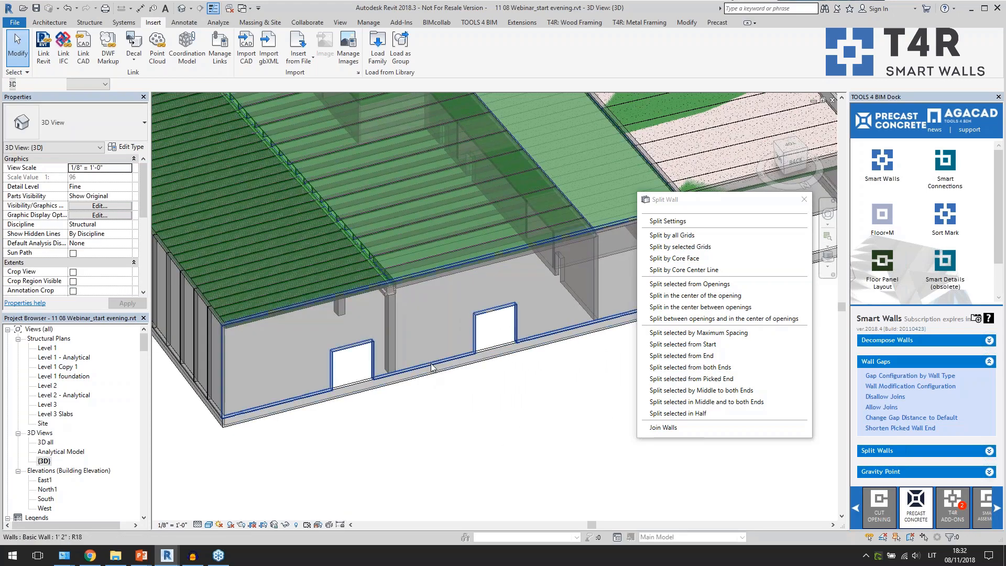
{"action": "left_click", "coordinate": [435, 361]}
{"action": "scroll", "coordinate": [260, 400], "scroll_direction": "down", "scroll_amount": 2}
{"action": "scroll", "coordinate": [410, 415], "scroll_direction": "up", "scroll_amount": 1}
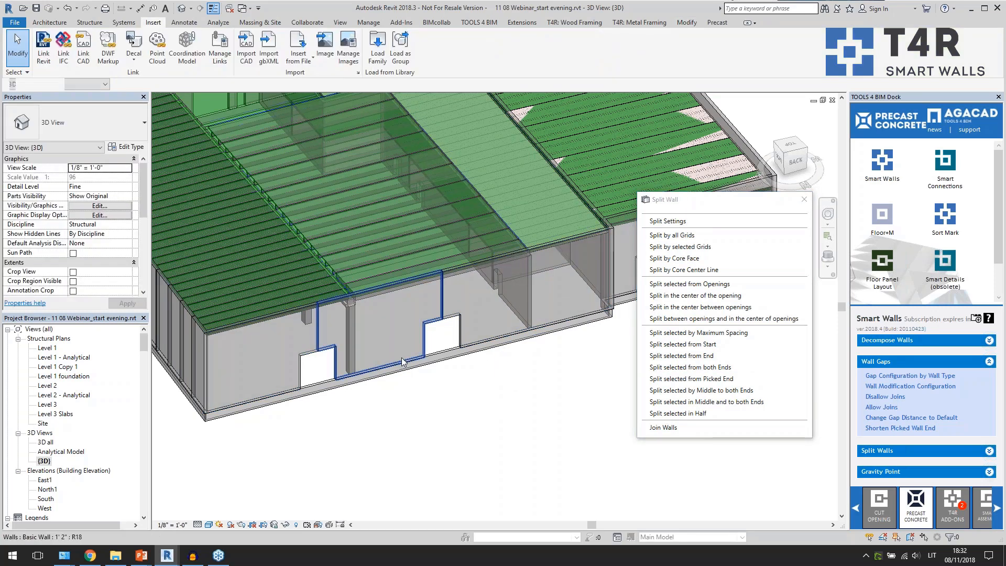
Step: Split the three wall pieces around the door openings by maximum spacing and inspect the resulting panels up to the far corner
{"action": "left_click", "coordinate": [311, 388]}
{"action": "left_click", "coordinate": [299, 369], "text": "ctrl"}
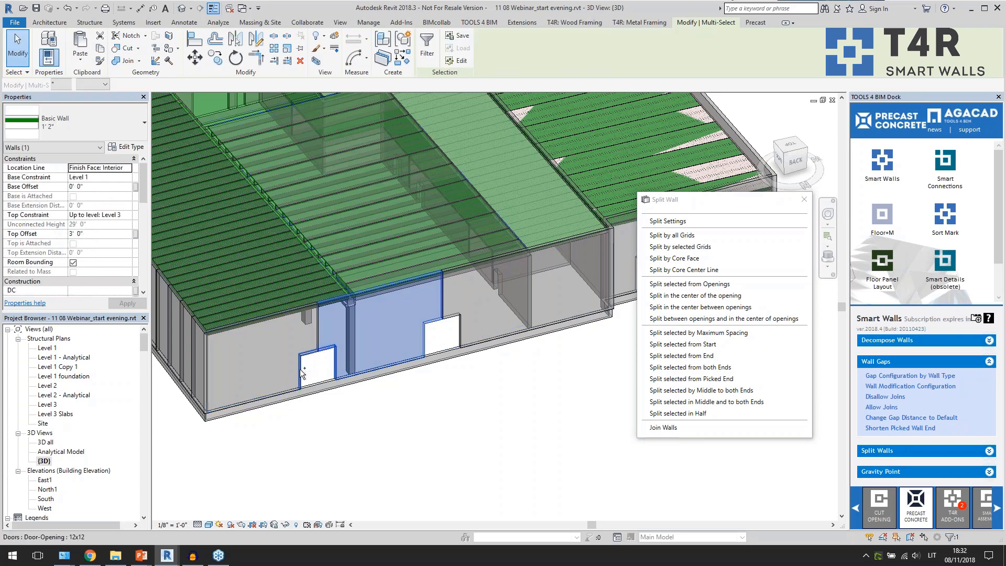
{"action": "left_click", "coordinate": [321, 415]}
{"action": "left_click", "coordinate": [281, 313]}
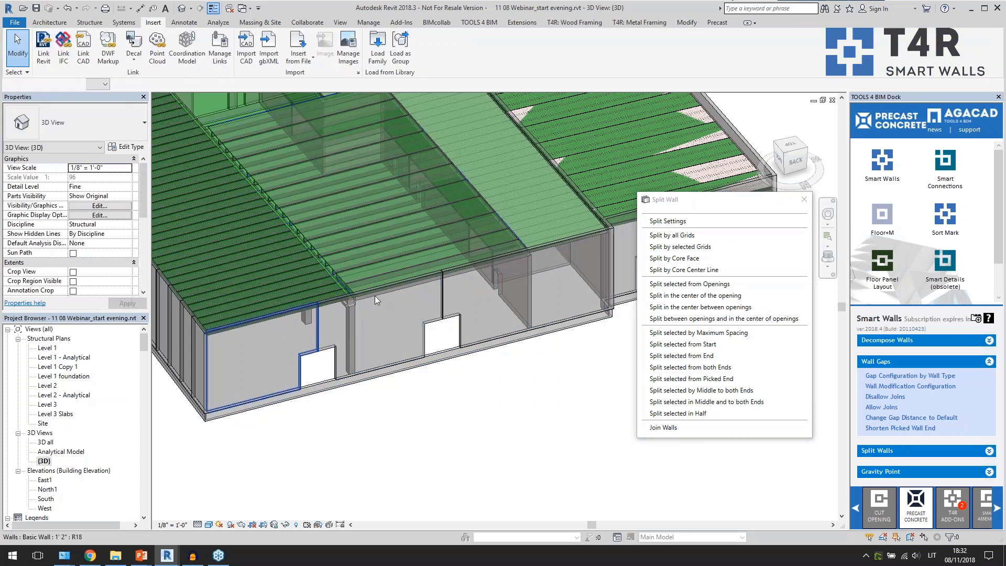
{"action": "left_click", "coordinate": [379, 291], "text": "ctrl"}
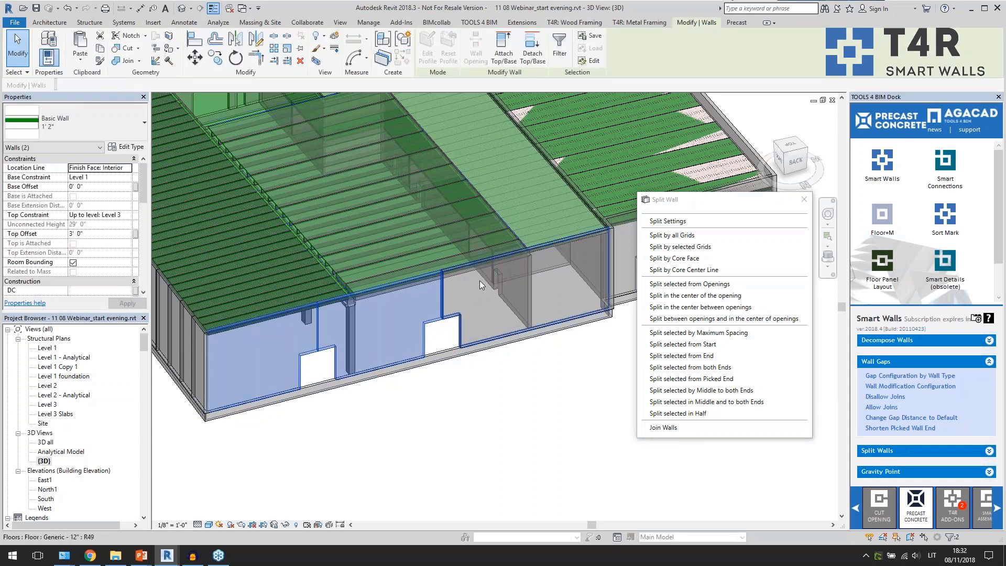
{"action": "left_click", "coordinate": [480, 281], "text": "ctrl"}
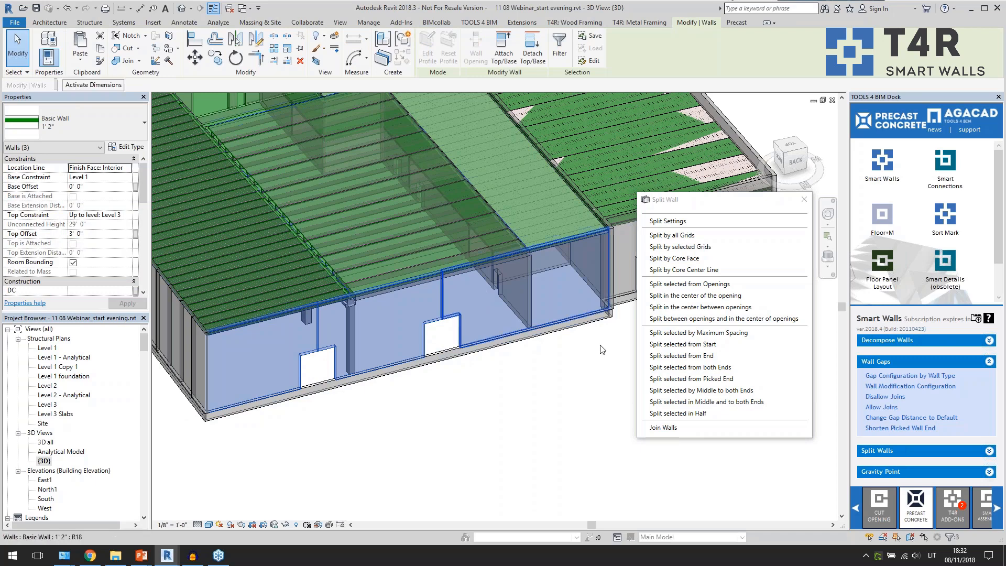
{"action": "left_click", "coordinate": [669, 333]}
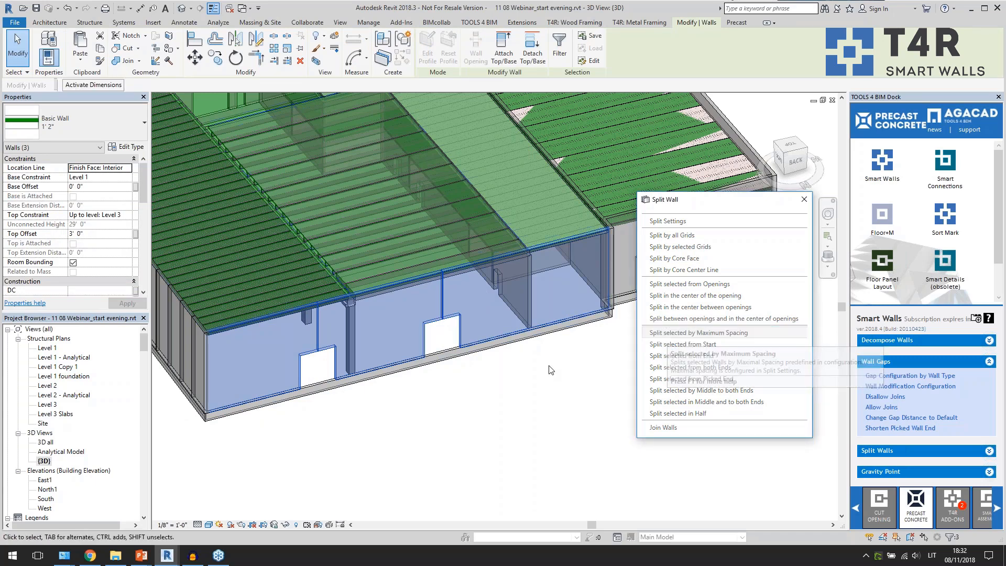
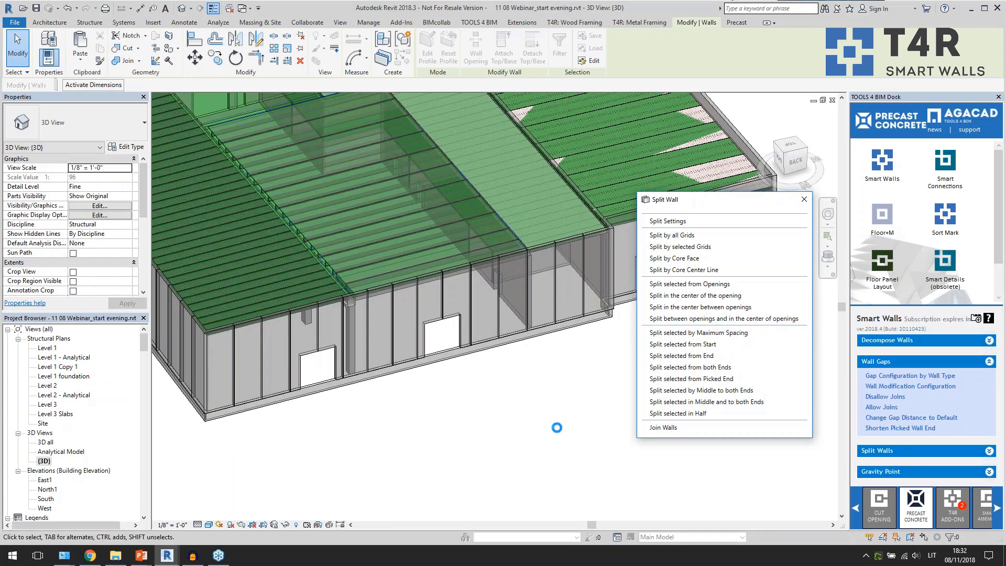
{"action": "mouse_move", "coordinate": [557, 428]}
{"action": "middle_mouse_down", "text": "shift"}
{"action": "mouse_move", "coordinate": [562, 438]}
{"action": "mouse_move", "coordinate": [445, 435]}
{"action": "mouse_move", "coordinate": [549, 473]}
{"action": "mouse_move", "coordinate": [562, 469]}
{"action": "mouse_move", "coordinate": [556, 424]}
{"action": "middle_mouse_up", "text": "shift"}
{"action": "scroll", "coordinate": [378, 436], "scroll_direction": "up", "scroll_amount": 3}
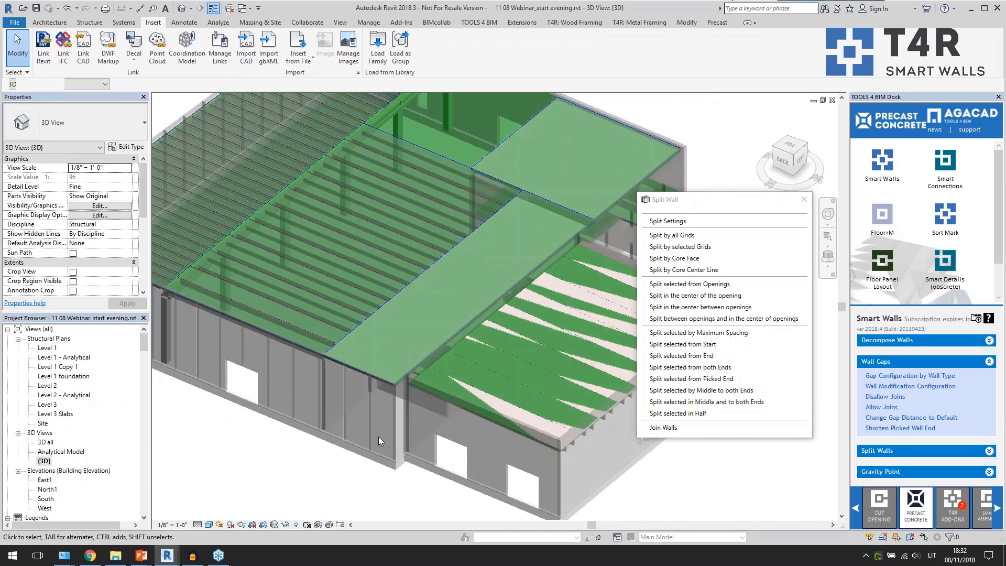
{"action": "scroll", "coordinate": [378, 436], "scroll_direction": "up", "scroll_amount": 2}
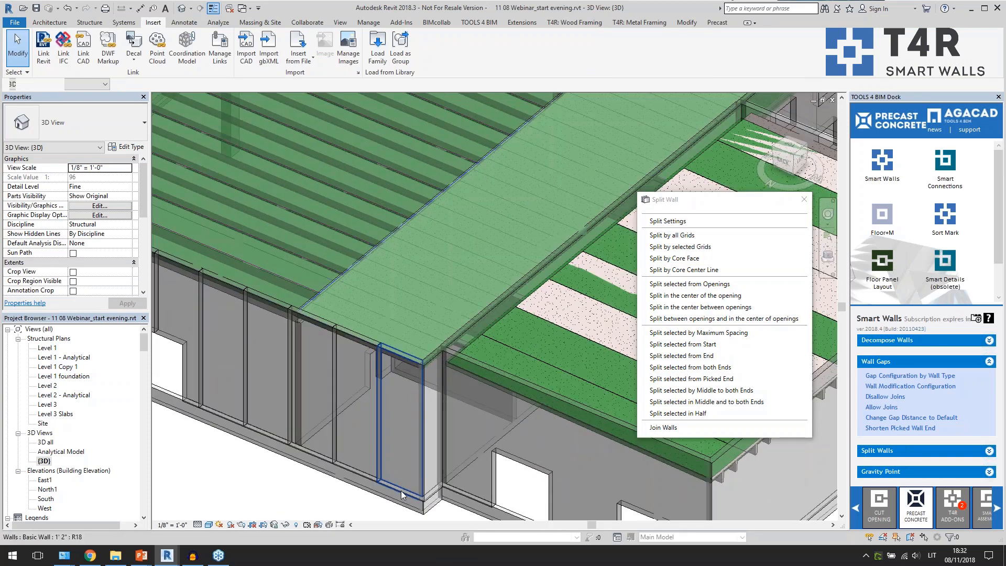
Step: In the Level 1 structural plan, disallow joins on the three exterior walls along grids A, 2 and 3, and check the grid 2 corner
{"action": "double_click", "coordinate": [51, 349]}
{"action": "scroll", "coordinate": [321, 165], "scroll_direction": "up", "scroll_amount": 4}
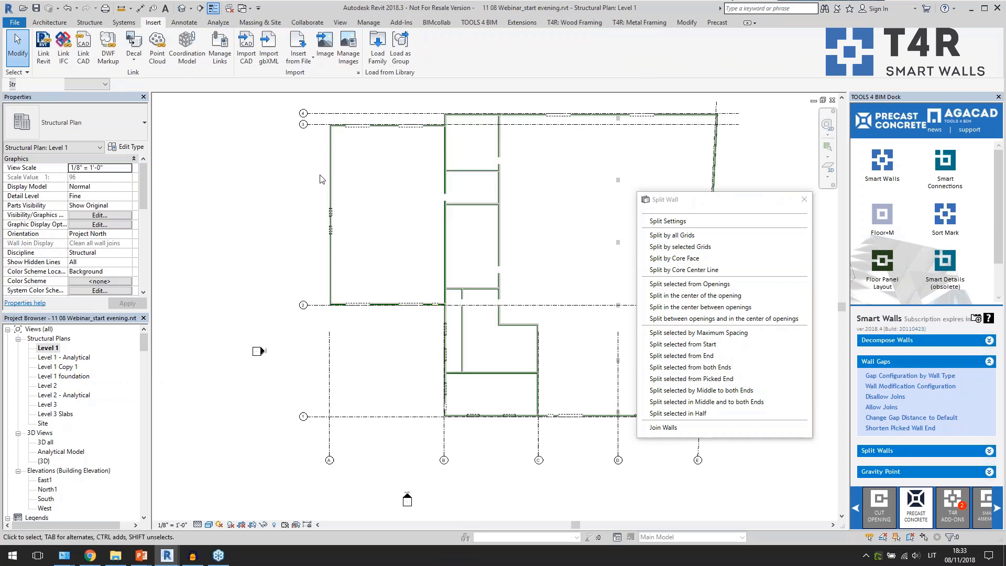
{"action": "left_click", "coordinate": [338, 166]}
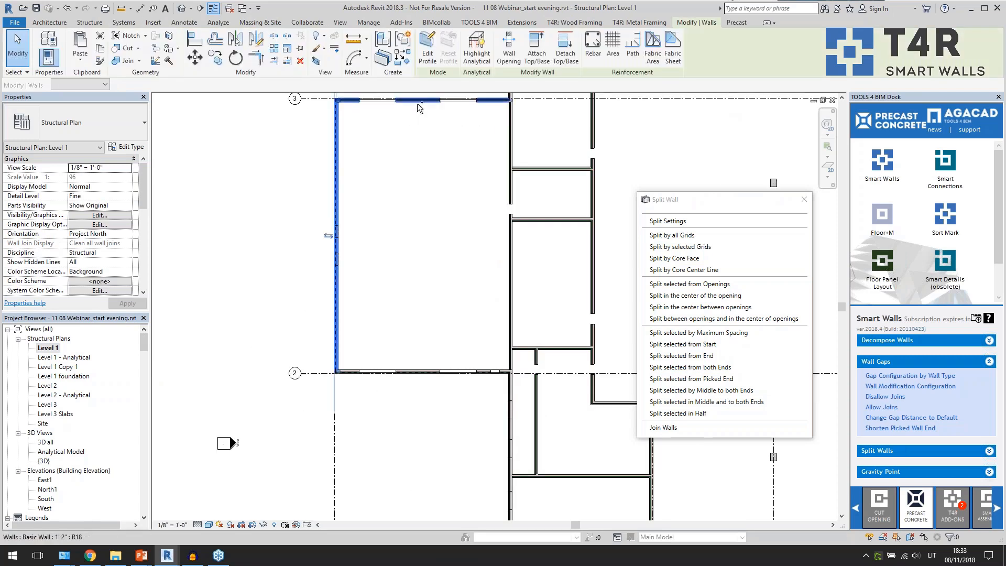
{"action": "left_click", "coordinate": [418, 100], "text": "ctrl"}
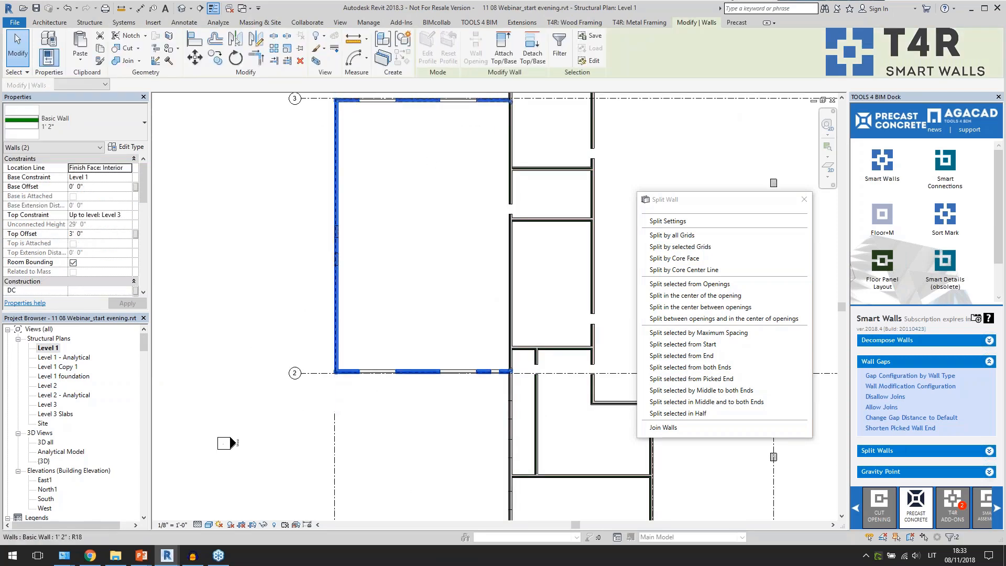
{"action": "left_click", "coordinate": [415, 371], "text": "ctrl"}
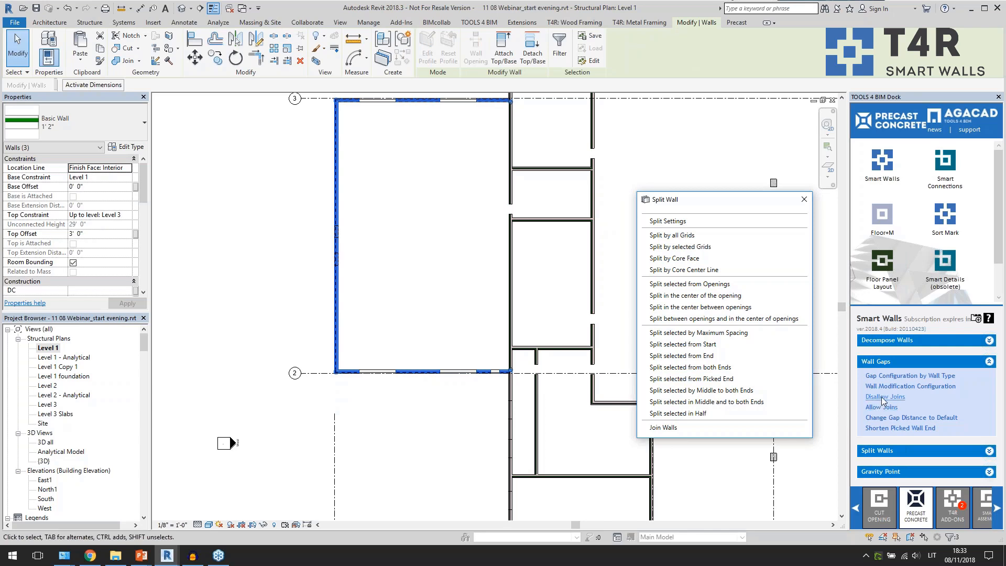
{"action": "left_click", "coordinate": [884, 397]}
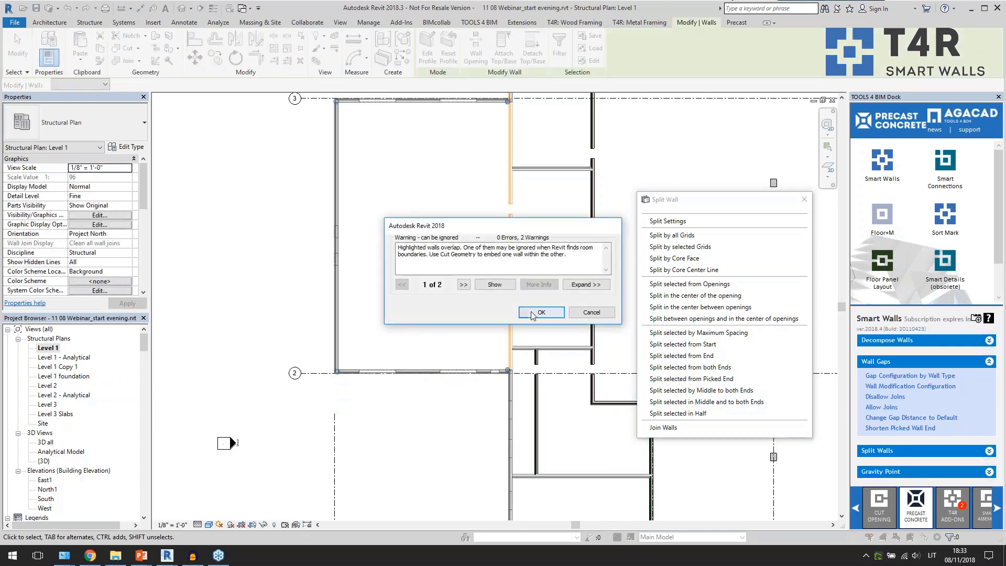
{"action": "left_click", "coordinate": [533, 315]}
{"action": "scroll", "coordinate": [402, 388], "scroll_direction": "up", "scroll_amount": 5}
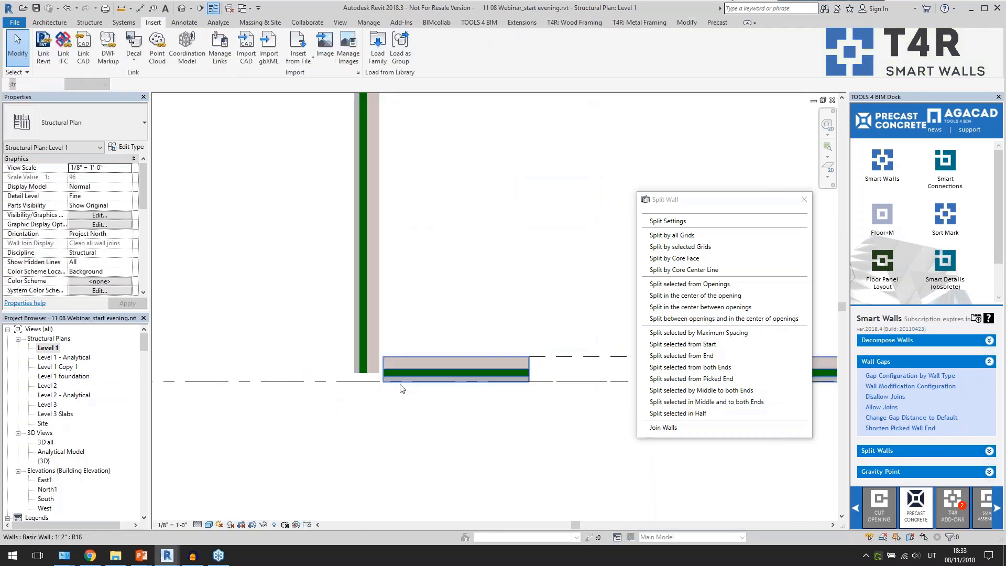
{"action": "scroll", "coordinate": [402, 388], "scroll_direction": "up", "scroll_amount": 3}
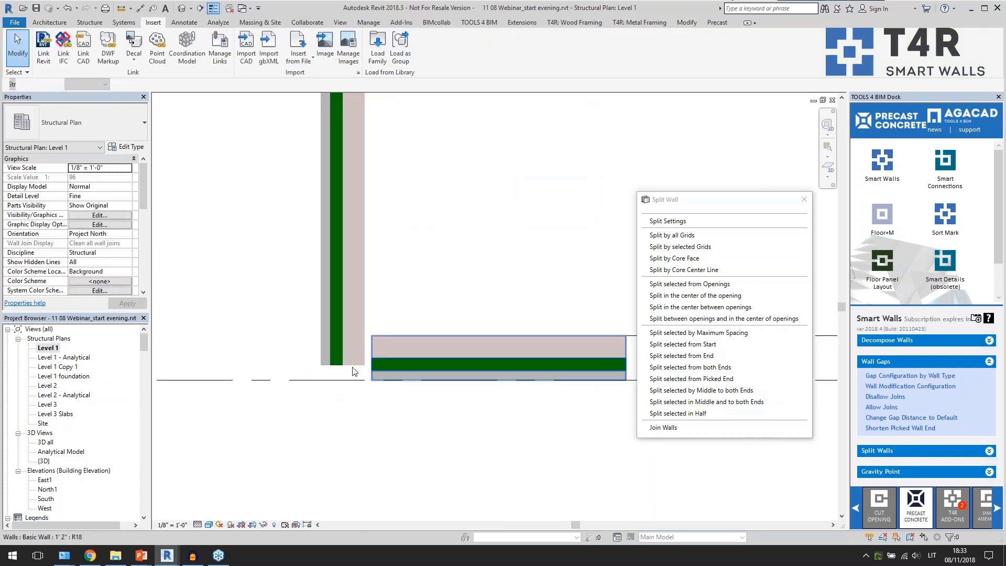
{"action": "left_click", "coordinate": [366, 315]}
{"action": "left_click", "coordinate": [395, 336]}
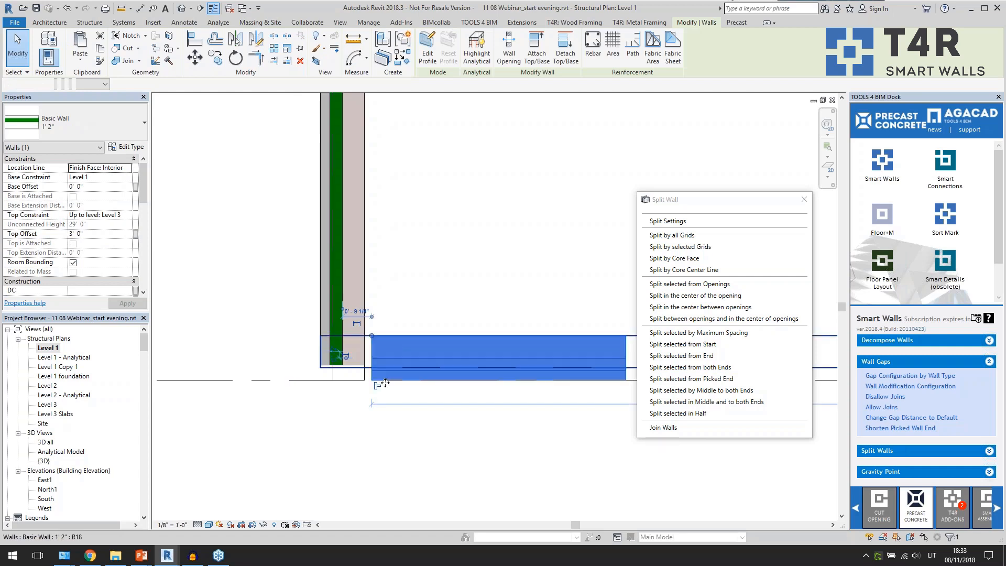
{"action": "key", "text": "Escape"}
{"action": "scroll", "coordinate": [331, 382], "scroll_direction": "down", "scroll_amount": 5}
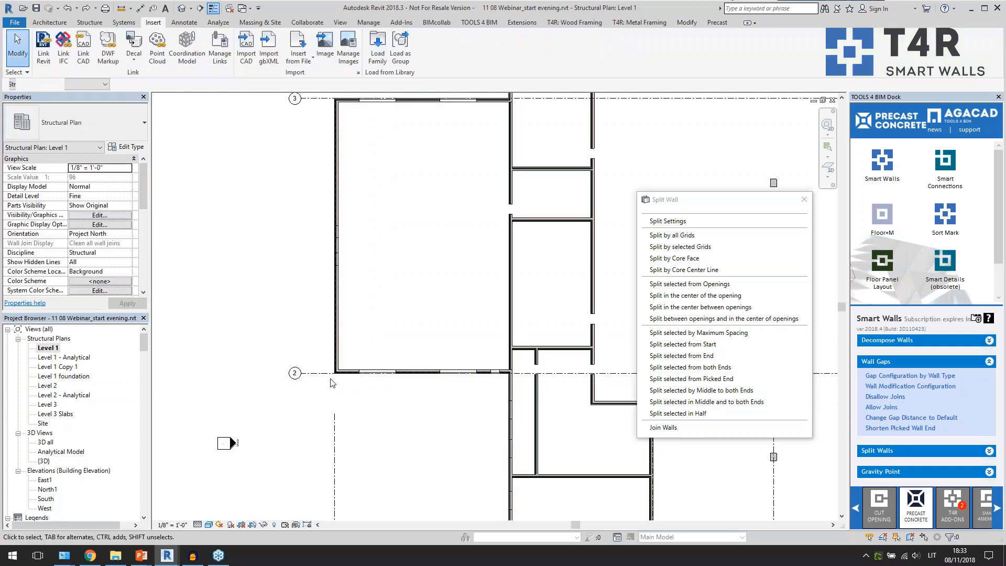
Step: Shorten the end of the grid 2 exterior wall at its corner with the grid A wall
{"action": "scroll", "coordinate": [331, 382], "scroll_direction": "up", "scroll_amount": 4}
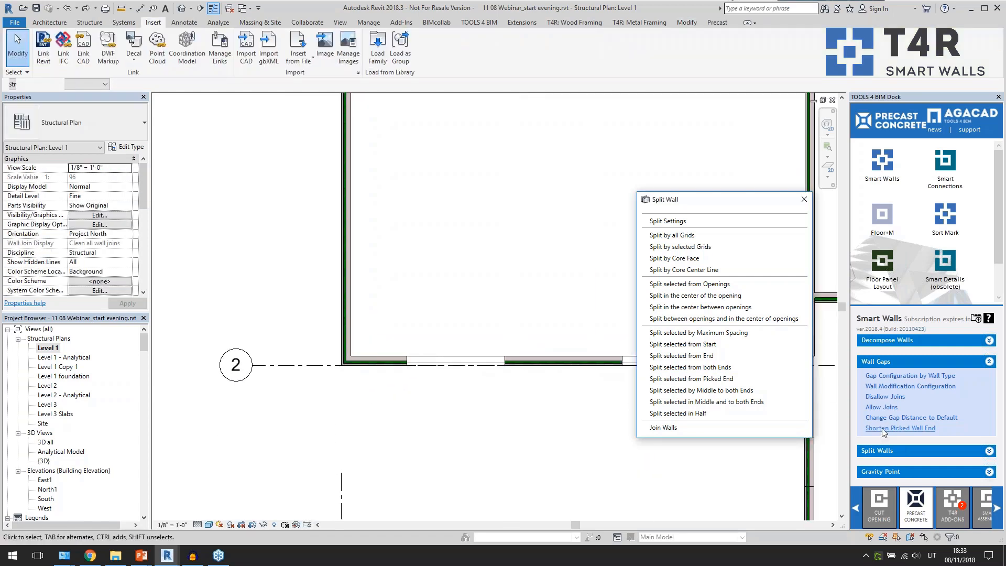
{"action": "left_click", "coordinate": [882, 429]}
{"action": "scroll", "coordinate": [364, 366], "scroll_direction": "up", "scroll_amount": 2}
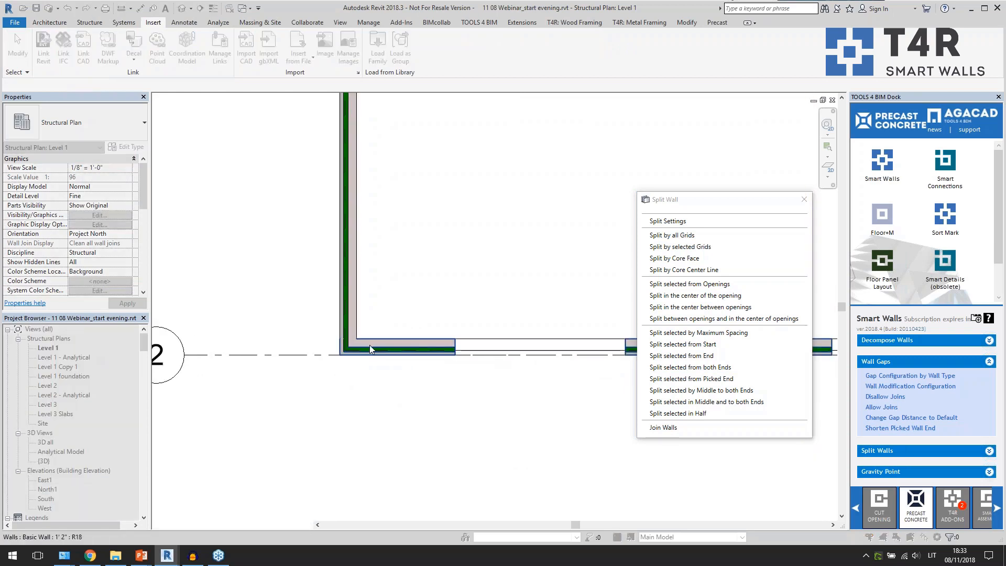
{"action": "left_click", "coordinate": [369, 345]}
{"action": "scroll", "coordinate": [357, 364], "scroll_direction": "up", "scroll_amount": 4}
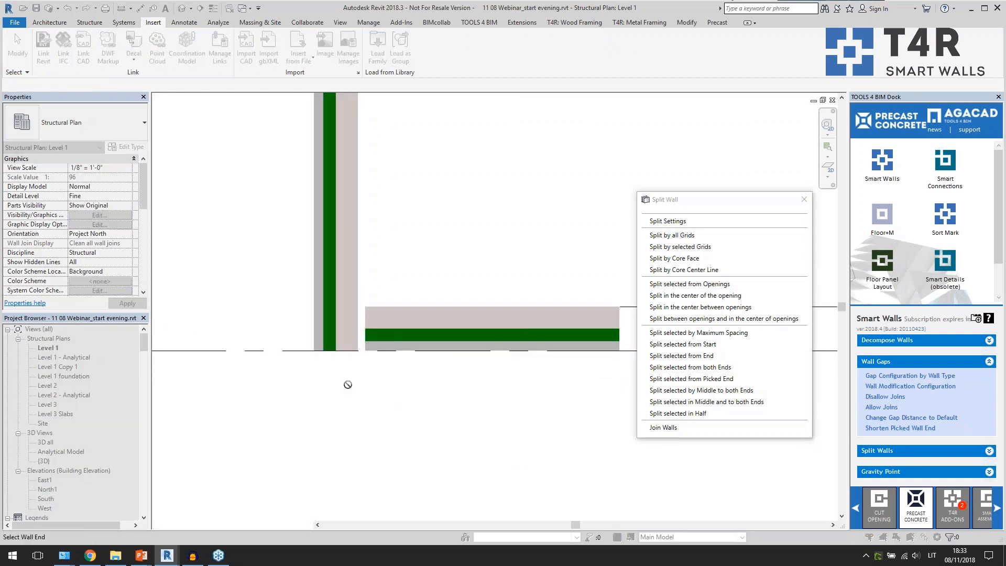
Step: Shorten the end of the grid 3 exterior wall at its corner with the grid A wall and check the gap
{"action": "scroll", "coordinate": [381, 435], "scroll_direction": "down", "scroll_amount": 6}
{"action": "scroll", "coordinate": [384, 434], "scroll_direction": "down", "scroll_amount": 5}
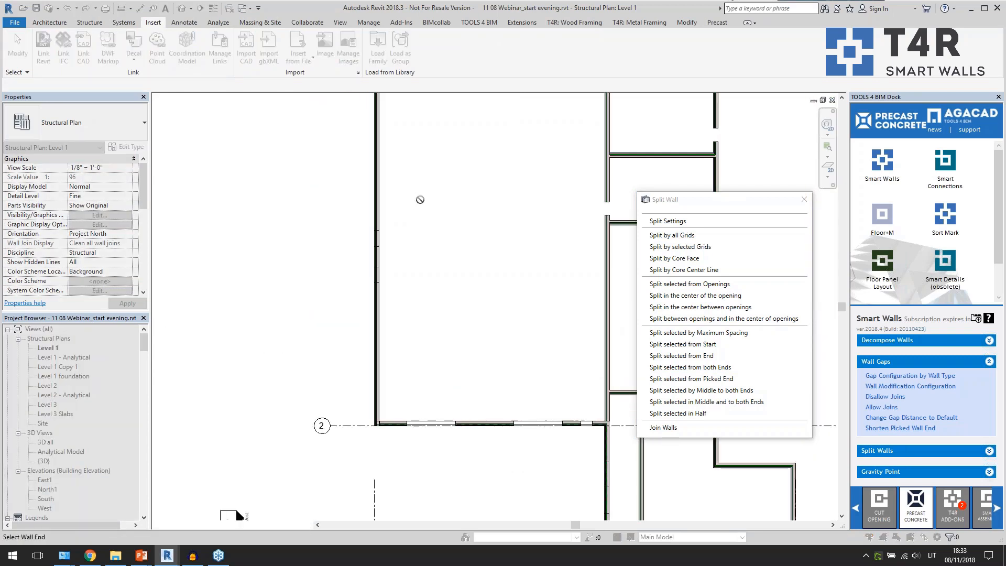
{"action": "middle_click_drag", "start_coordinate": [401, 145], "coordinate": [414, 419]}
{"action": "scroll", "coordinate": [401, 374], "scroll_direction": "up", "scroll_amount": 4}
{"action": "left_click", "coordinate": [397, 316]}
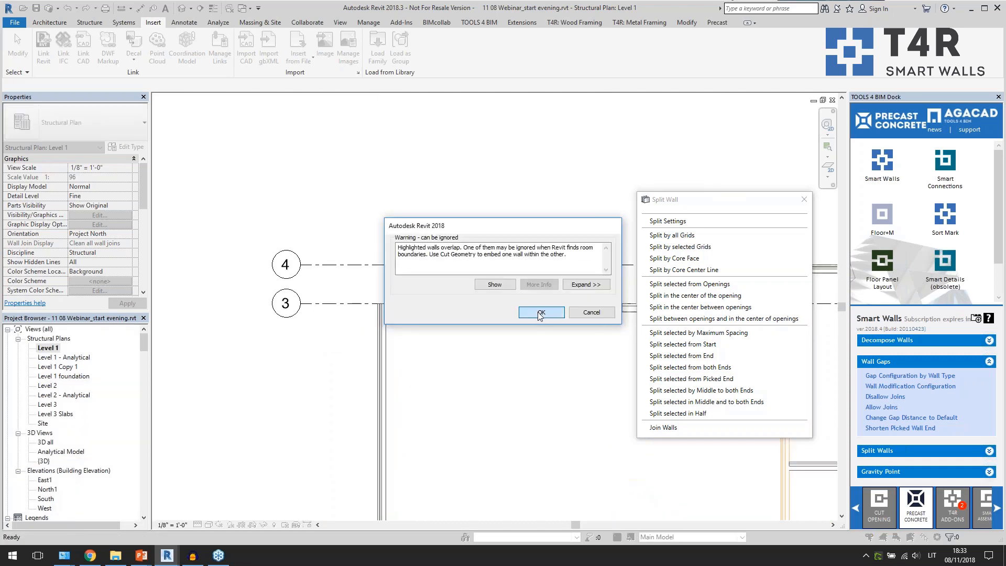
{"action": "left_click", "coordinate": [540, 312]}
{"action": "scroll", "coordinate": [385, 301], "scroll_direction": "up", "scroll_amount": 3}
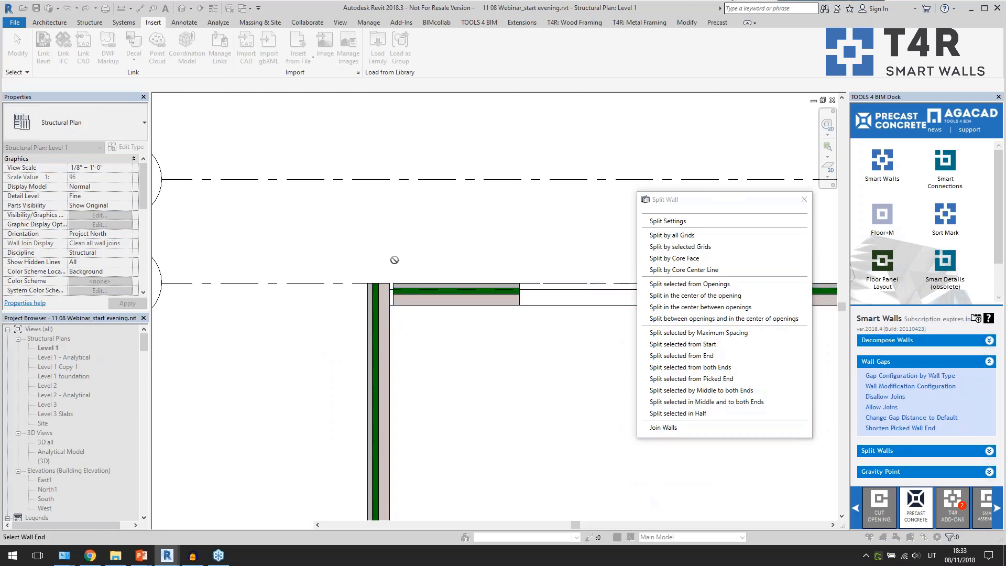
{"action": "scroll", "coordinate": [382, 257], "scroll_direction": "down", "scroll_amount": 3}
{"action": "scroll", "coordinate": [381, 259], "scroll_direction": "up", "scroll_amount": 1}
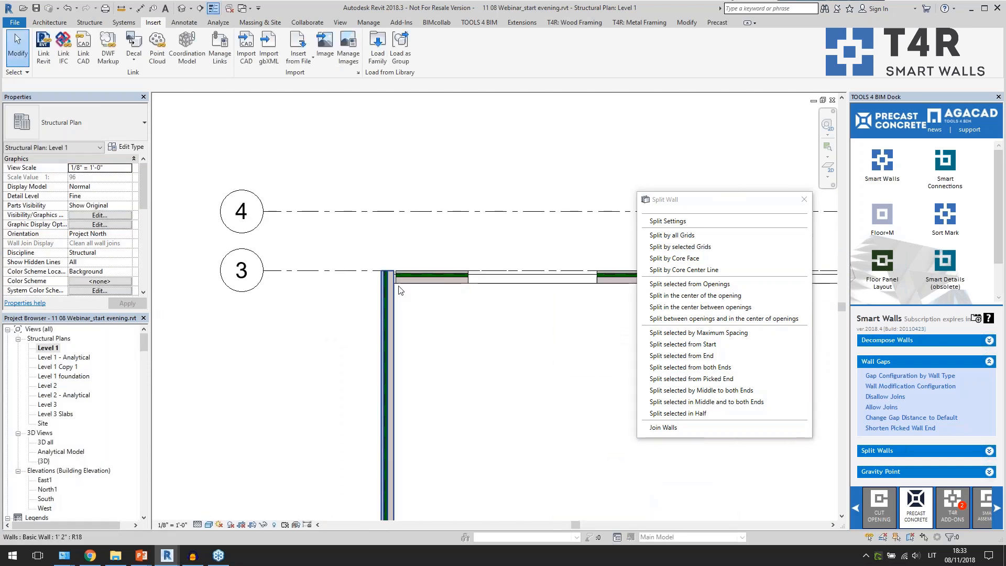
{"action": "scroll", "coordinate": [411, 300], "scroll_direction": "down", "scroll_amount": 3}
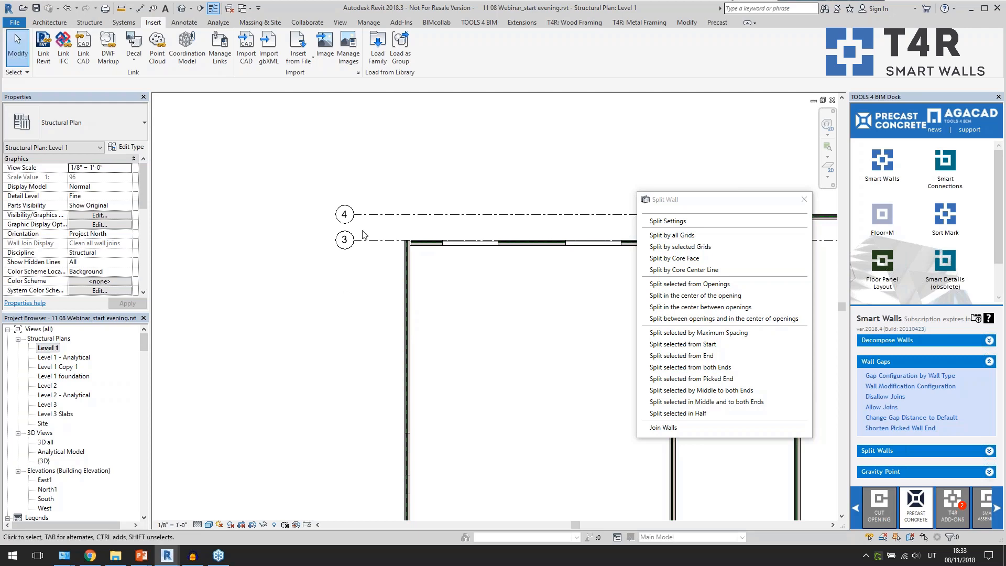
Step: Create a building section just outside the grid A wall, running past grids 3 and 2, and reduce its depth to just beyond that wall
{"action": "scroll", "coordinate": [364, 235], "scroll_direction": "down", "scroll_amount": 2}
{"action": "left_click", "coordinate": [200, 8]}
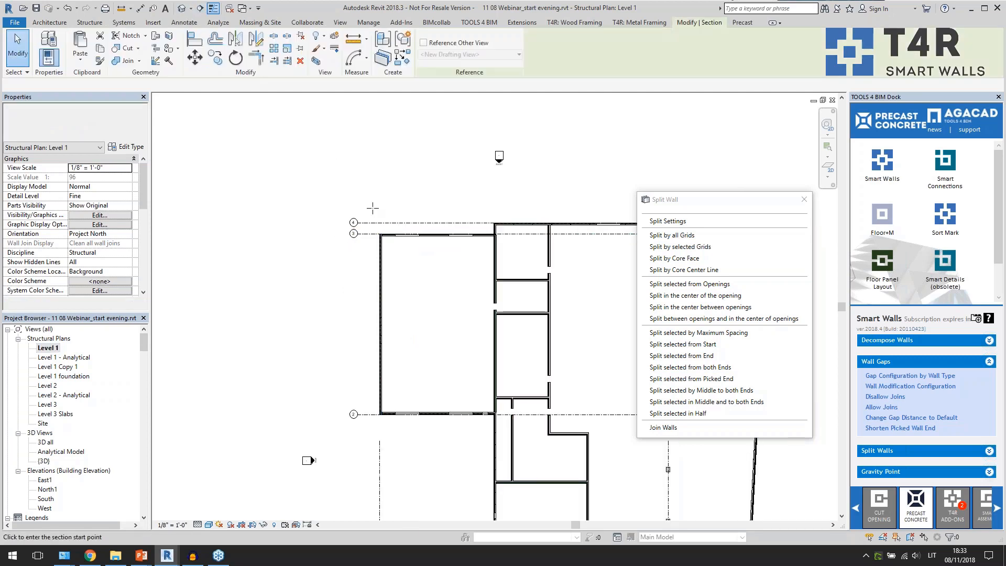
{"action": "left_click", "coordinate": [372, 206]}
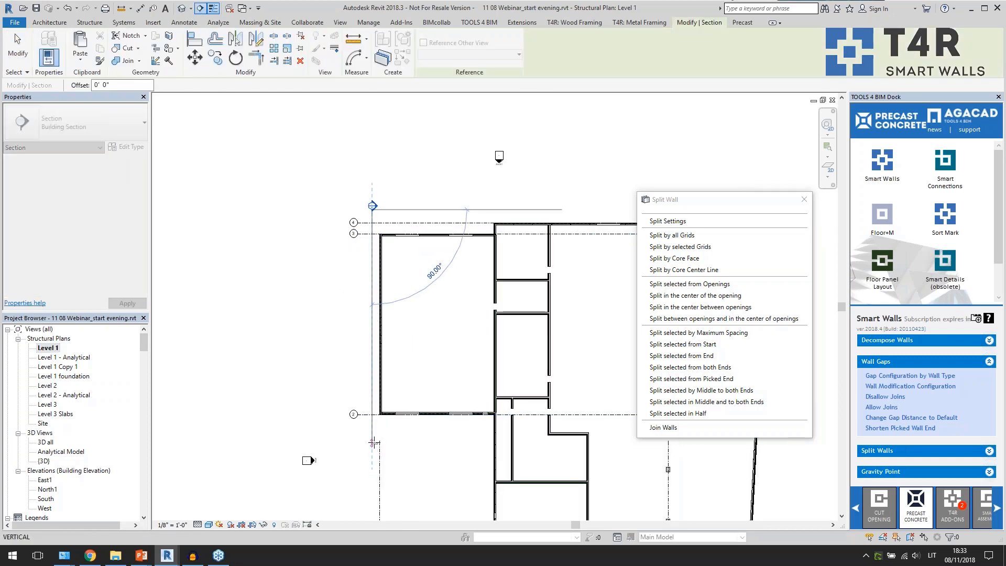
{"action": "left_click", "coordinate": [373, 443]}
{"action": "scroll", "coordinate": [231, 291], "scroll_direction": "down", "scroll_amount": 3}
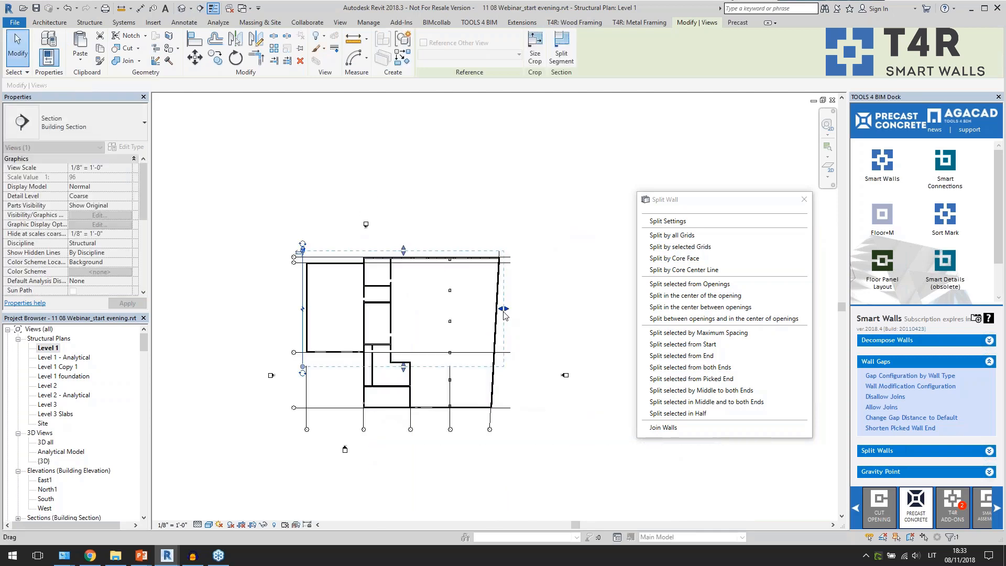
{"action": "left_click_drag", "start_coordinate": [504, 311], "coordinate": [313, 311]}
{"action": "left_click", "coordinate": [337, 355]}
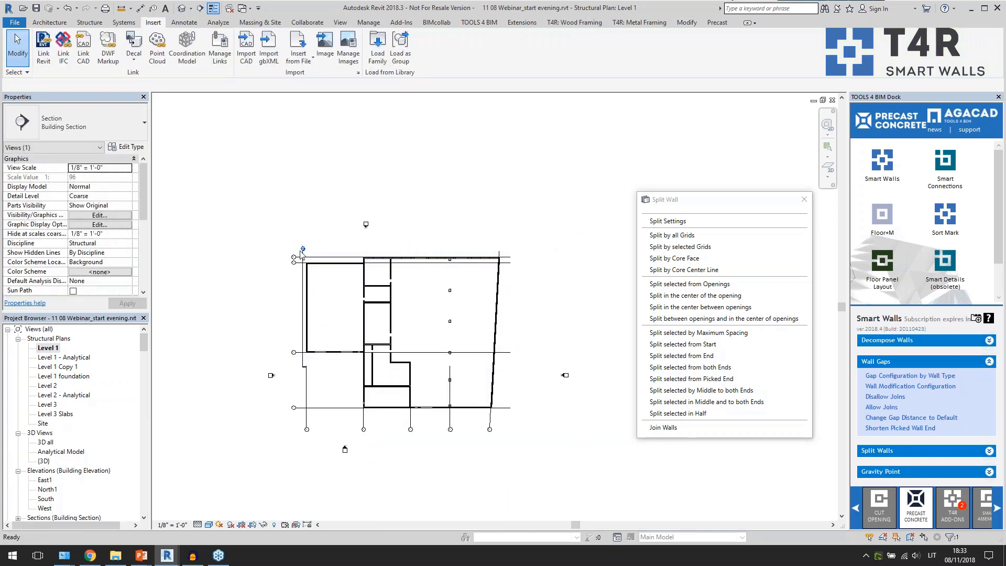
Step: Open the new section of the grid A wall and set its detail level to Fine and its visual style to Wireframe
{"action": "double_click", "coordinate": [302, 254]}
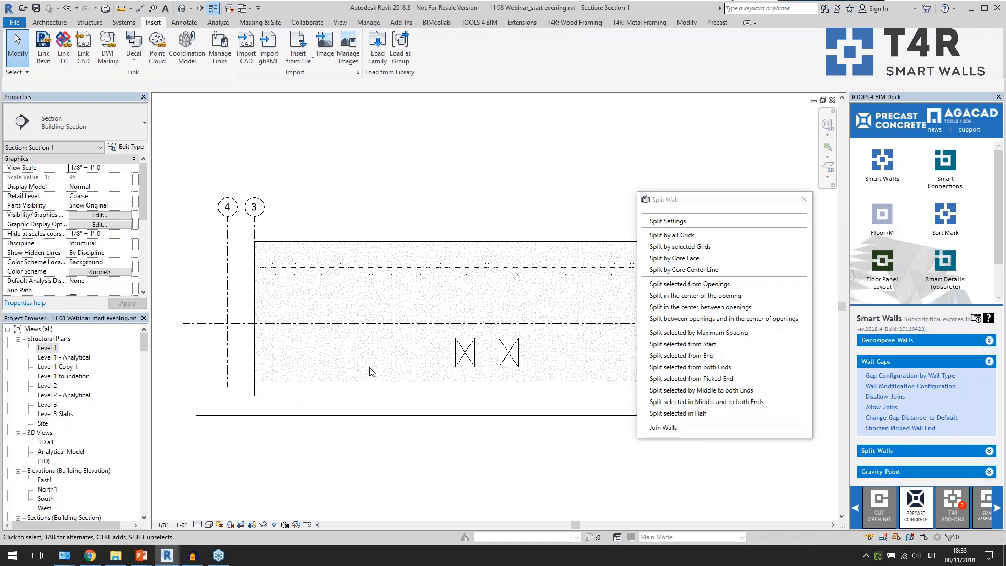
{"action": "left_click", "coordinate": [197, 525]}
{"action": "left_click", "coordinate": [215, 514]}
{"action": "left_click", "coordinate": [209, 525]}
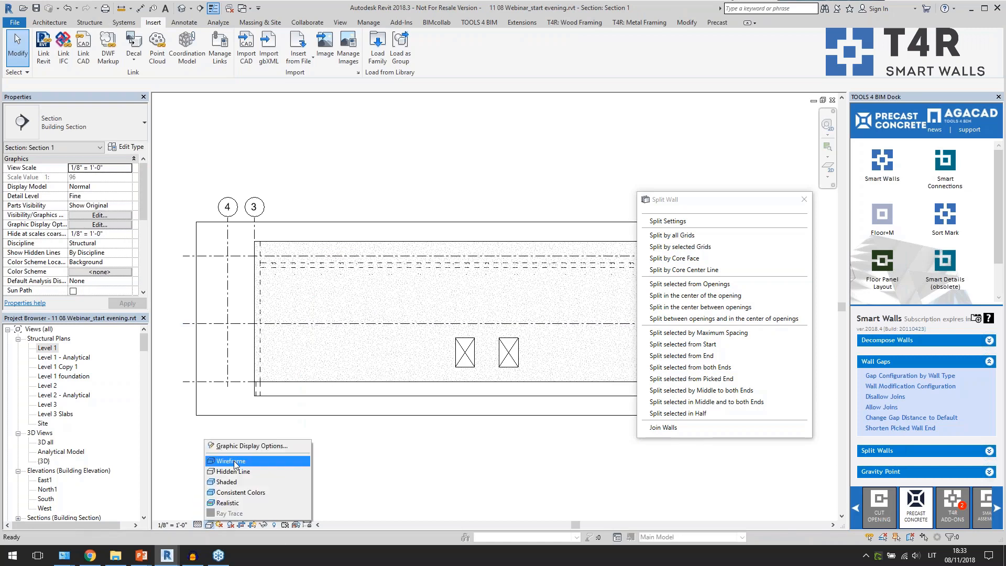
{"action": "left_click", "coordinate": [233, 462]}
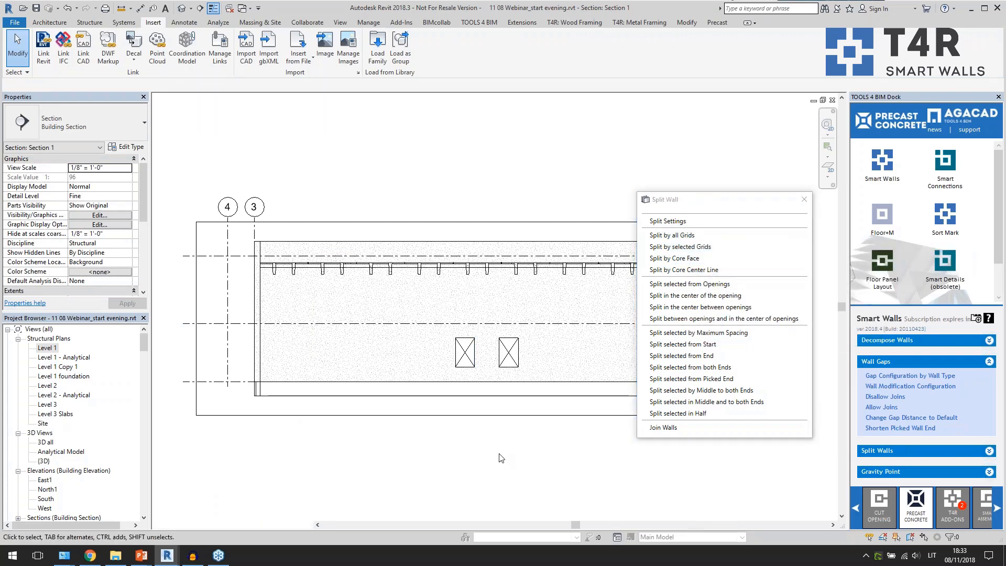
Step: Choose the split type for new grids and examine the joint between the first two double tees from grid 3
{"action": "left_click", "coordinate": [90, 23]}
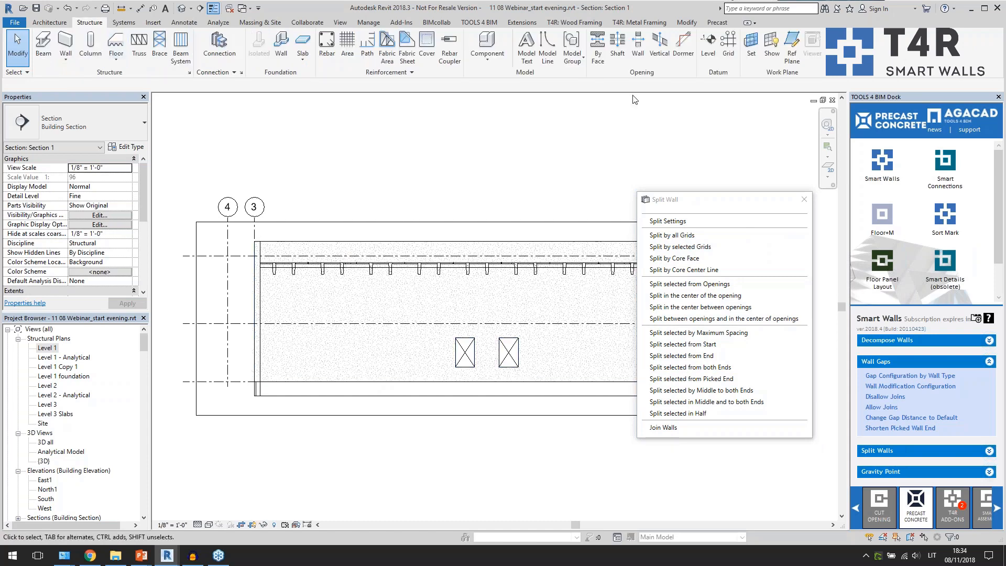
{"action": "left_click", "coordinate": [728, 47]}
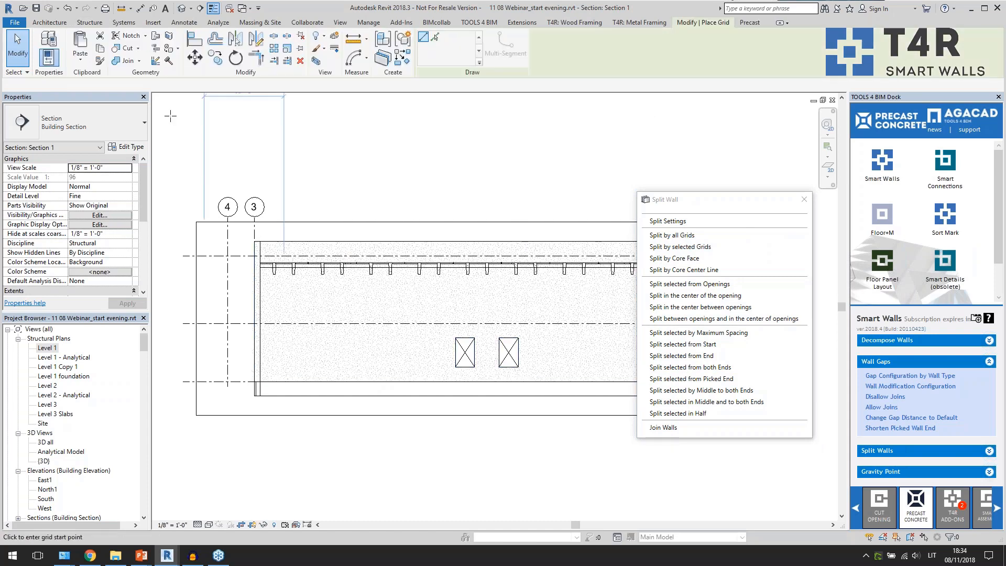
{"action": "left_click", "coordinate": [118, 124]}
{"action": "left_click", "coordinate": [50, 196]}
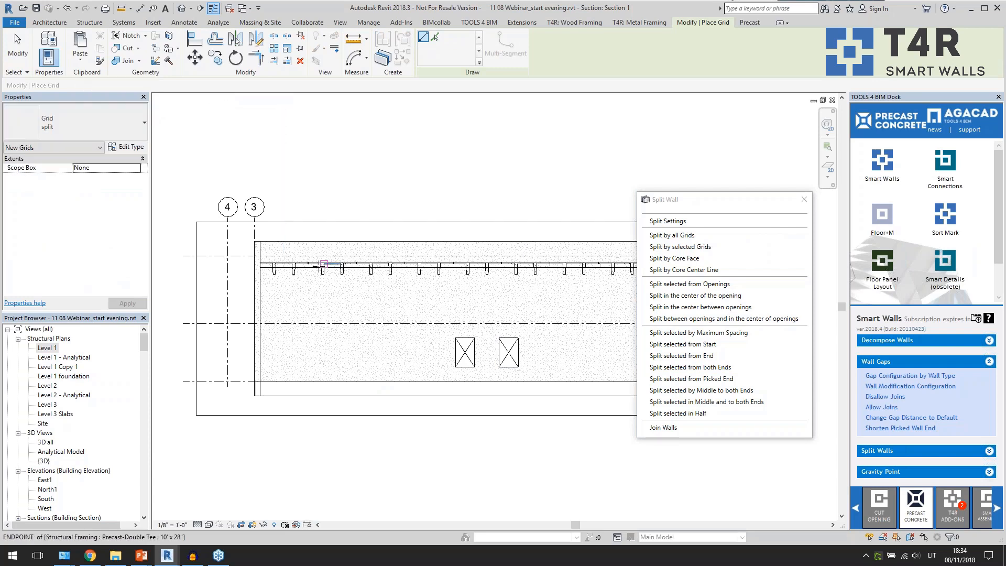
{"action": "scroll", "coordinate": [323, 263], "scroll_direction": "up", "scroll_amount": 10}
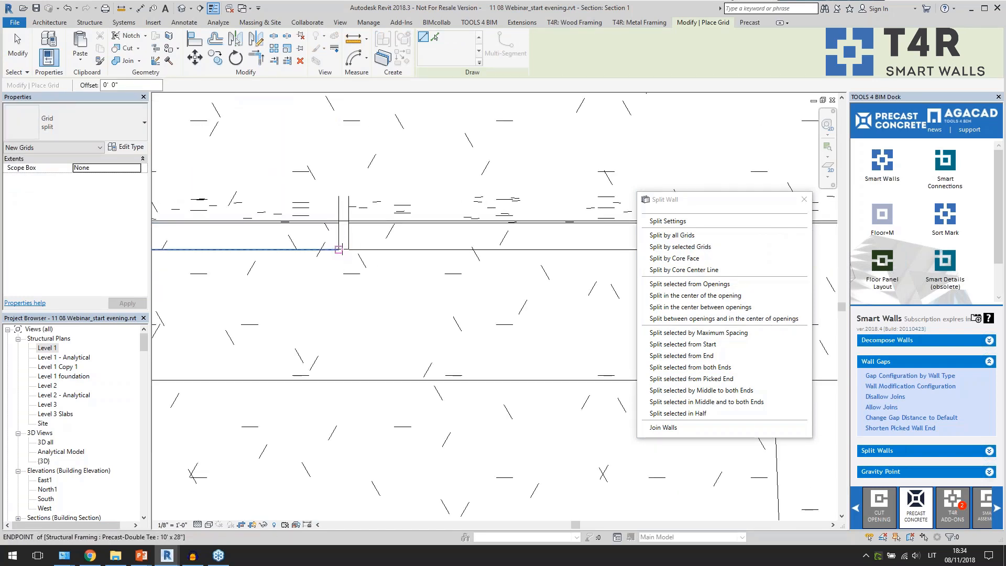
{"action": "key", "text": "Escape"}
{"action": "key", "text": "Escape"}
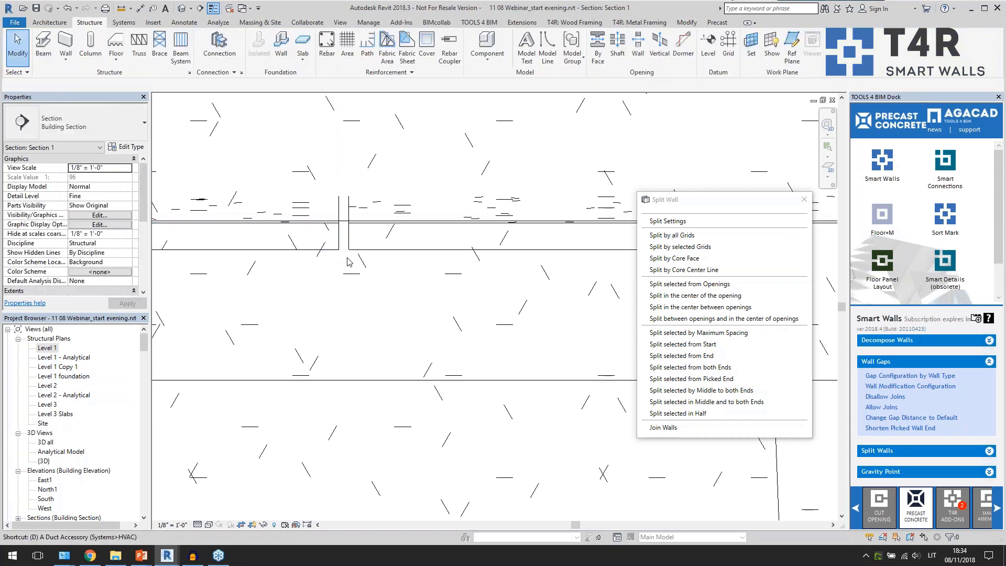
Step: Bridge the joint between the first two double tees from grid 3 with a detail line about 3/4" long
{"action": "key", "text": "d"}
{"action": "key", "text": "l"}
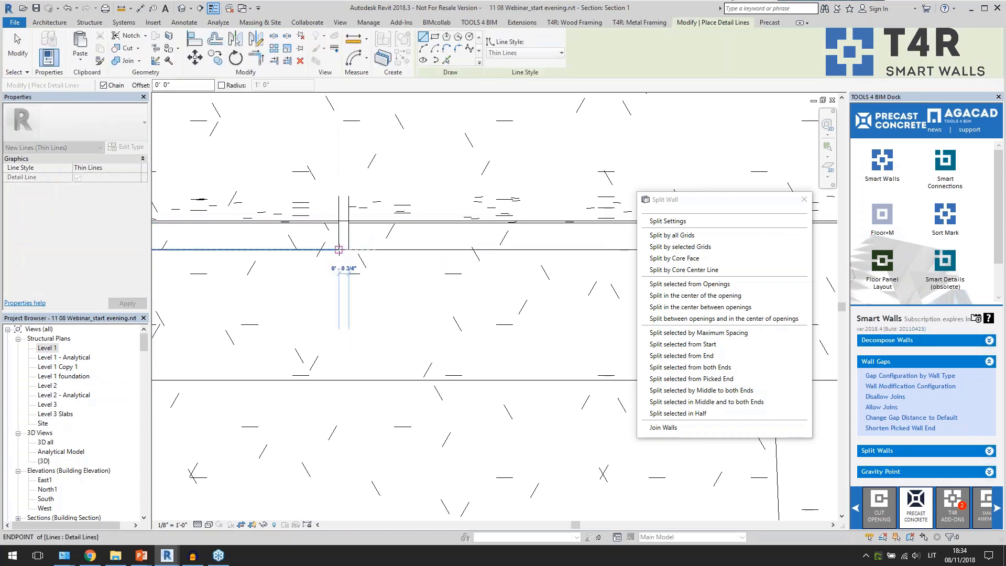
{"action": "key", "text": "Escape"}
{"action": "key", "text": "Escape"}
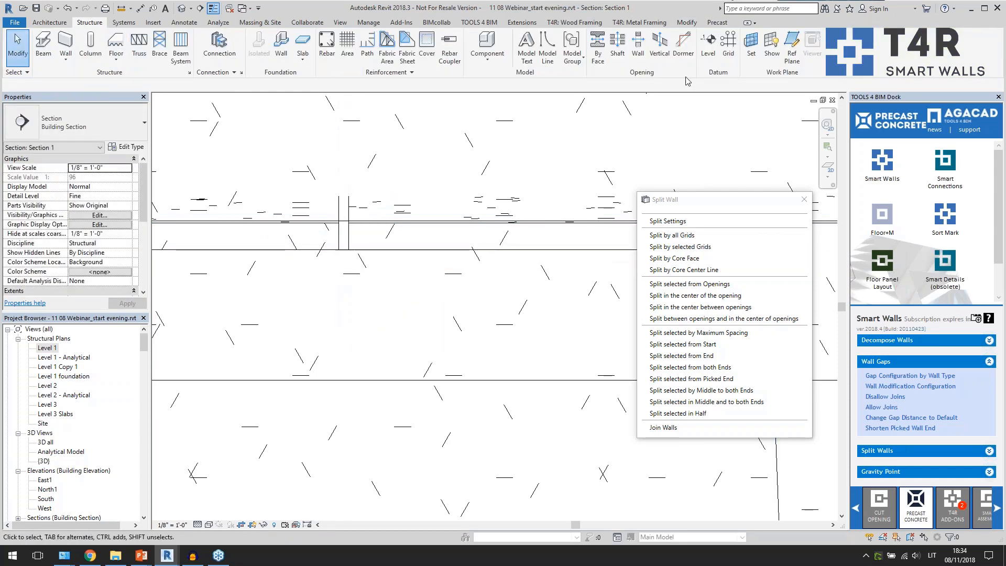
Step: Draw a vertical split grid from the middle of the joint between the first two double tees down past the wall base
{"action": "left_click", "coordinate": [735, 54]}
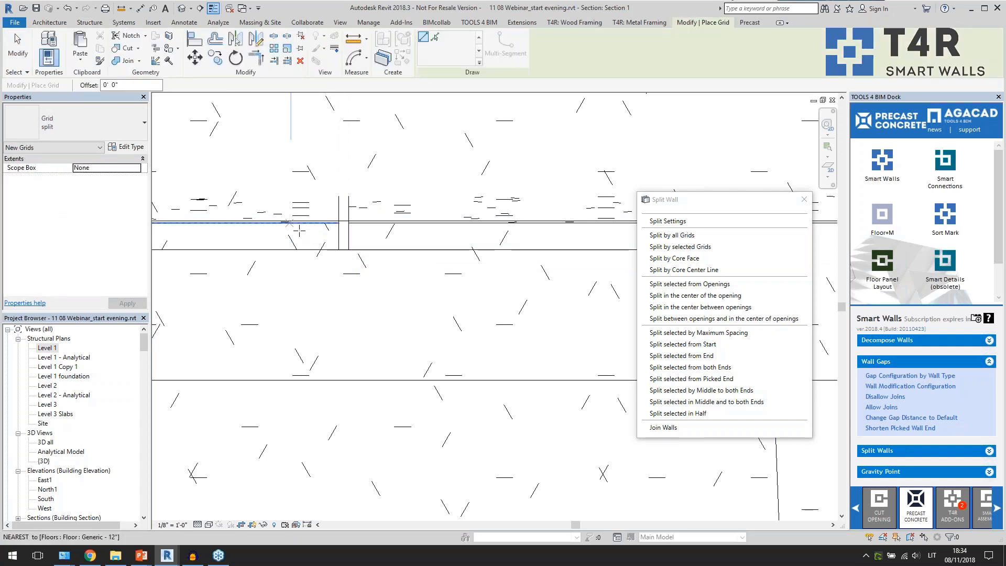
{"action": "scroll", "coordinate": [378, 124], "scroll_direction": "down", "scroll_amount": 5}
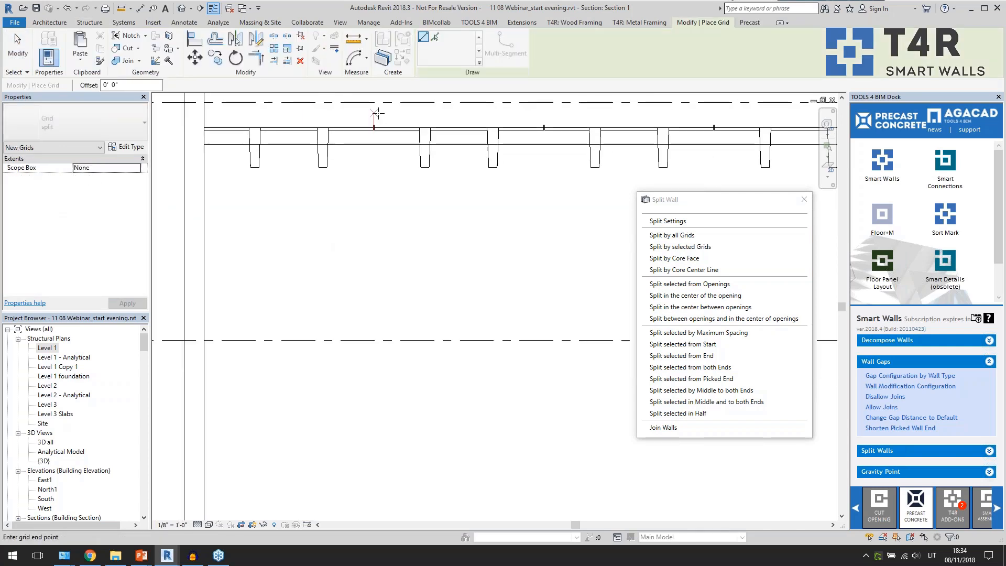
{"action": "left_click", "coordinate": [376, 450]}
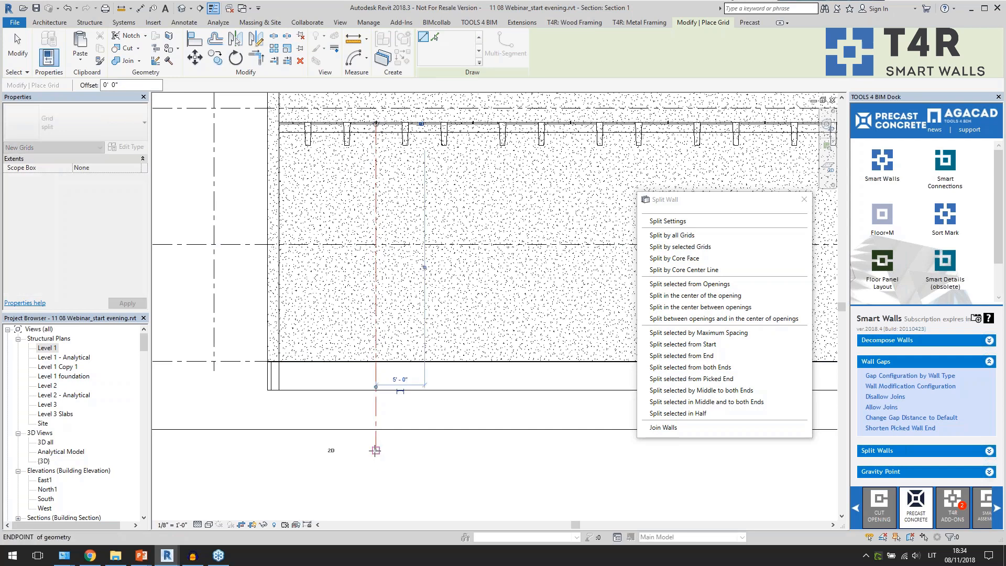
{"action": "key", "text": "Escape"}
Step: Extend the upper end of the new split grid to above the top of the wall
{"action": "scroll", "coordinate": [215, 269], "scroll_direction": "down", "scroll_amount": 2}
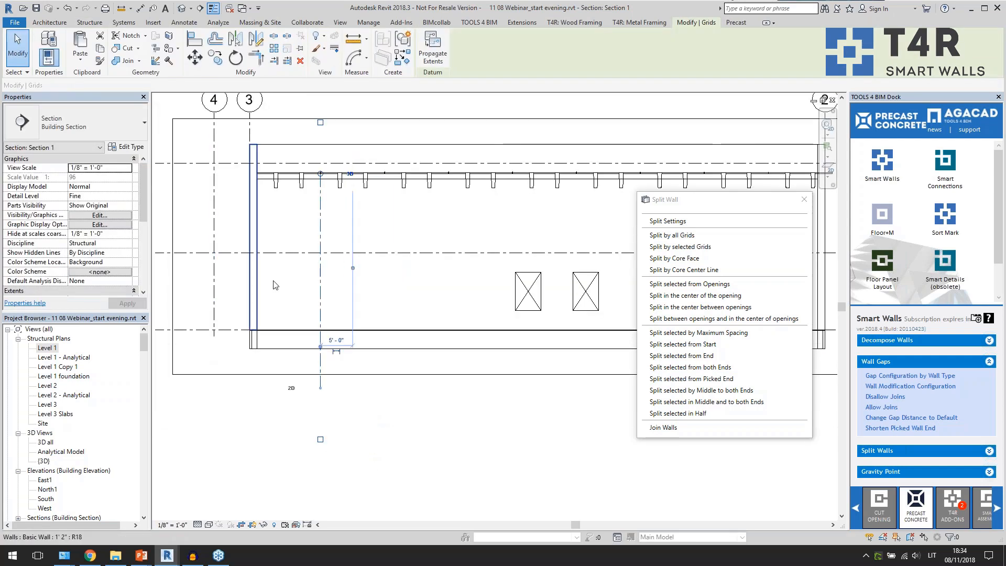
{"action": "left_click_drag", "start_coordinate": [320, 173], "coordinate": [327, 130]}
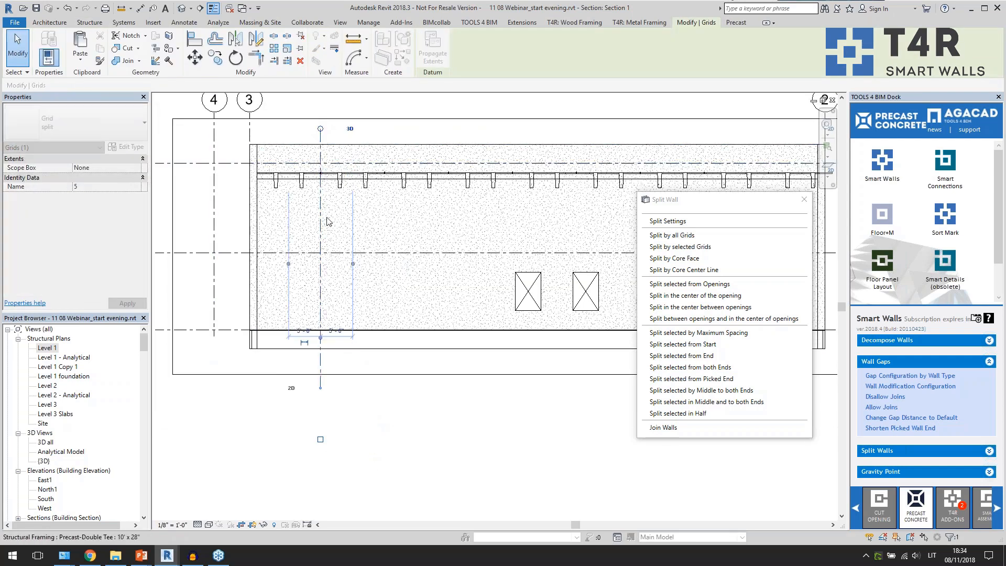
{"action": "scroll", "coordinate": [220, 223], "scroll_direction": "down", "scroll_amount": 2}
{"action": "key", "text": "Escape"}
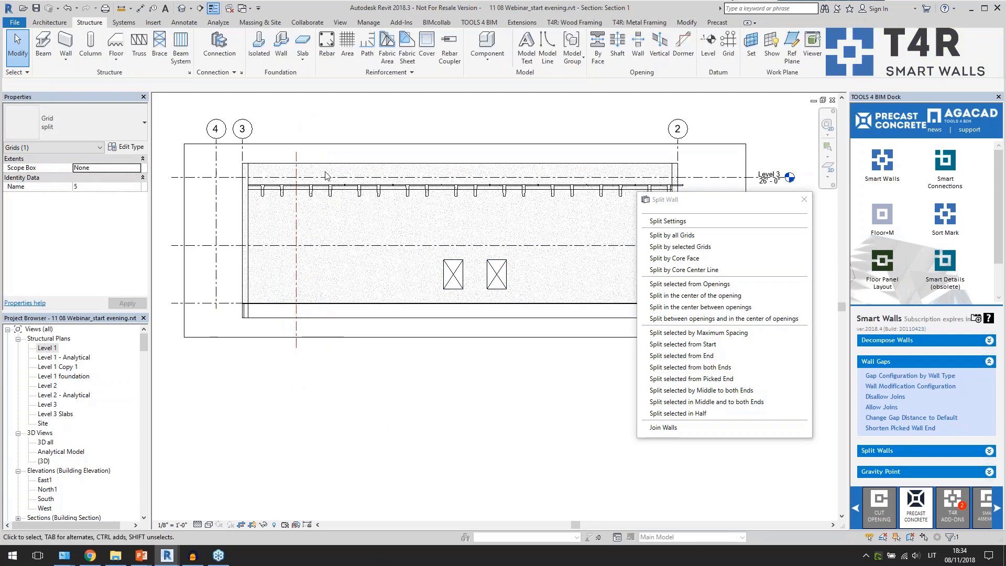
Step: Split the grid A wall by the selected split grid and check the gap between the two wall pieces
{"action": "left_click", "coordinate": [297, 160]}
{"action": "left_click", "coordinate": [666, 247]}
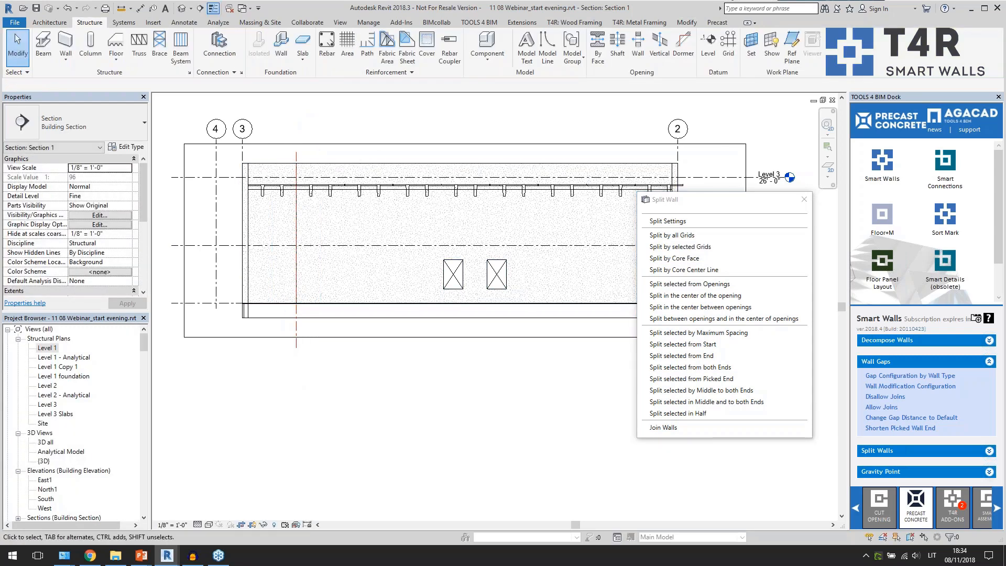
{"action": "scroll", "coordinate": [292, 165], "scroll_direction": "up", "scroll_amount": 5}
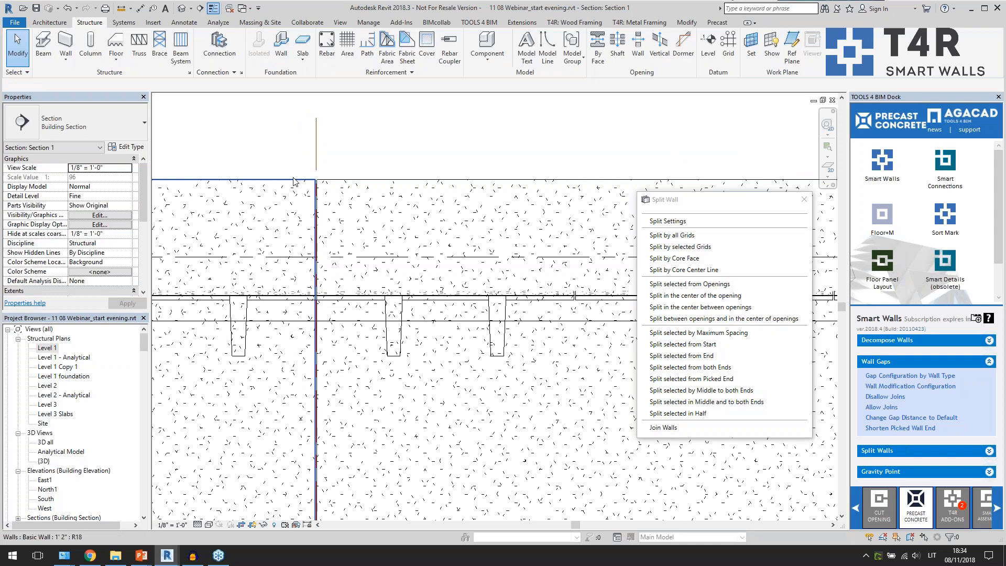
{"action": "left_click", "coordinate": [294, 181]}
{"action": "scroll", "coordinate": [307, 183], "scroll_direction": "up", "scroll_amount": 3}
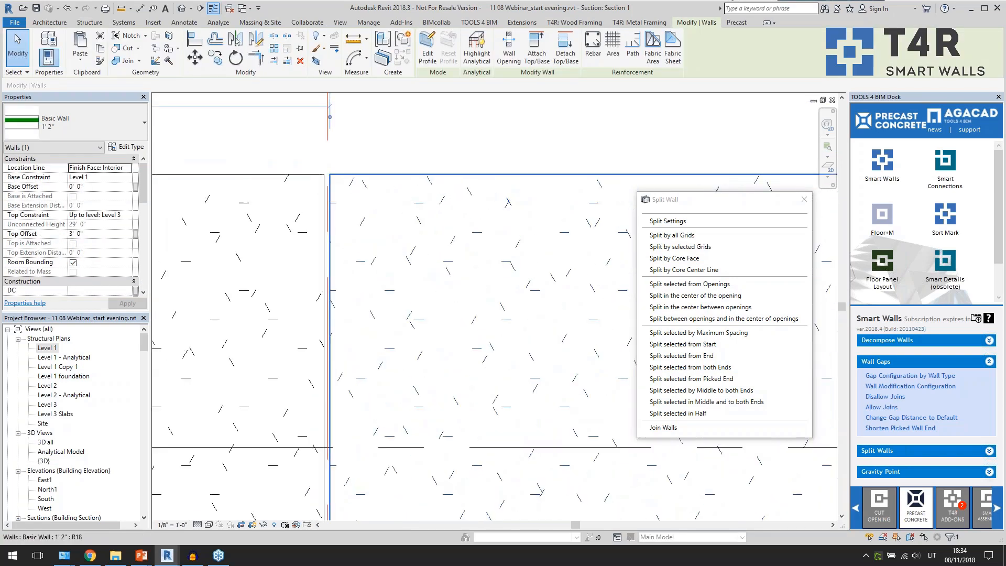
{"action": "scroll", "coordinate": [339, 192], "scroll_direction": "down", "scroll_amount": 6}
{"action": "key", "text": "Escape"}
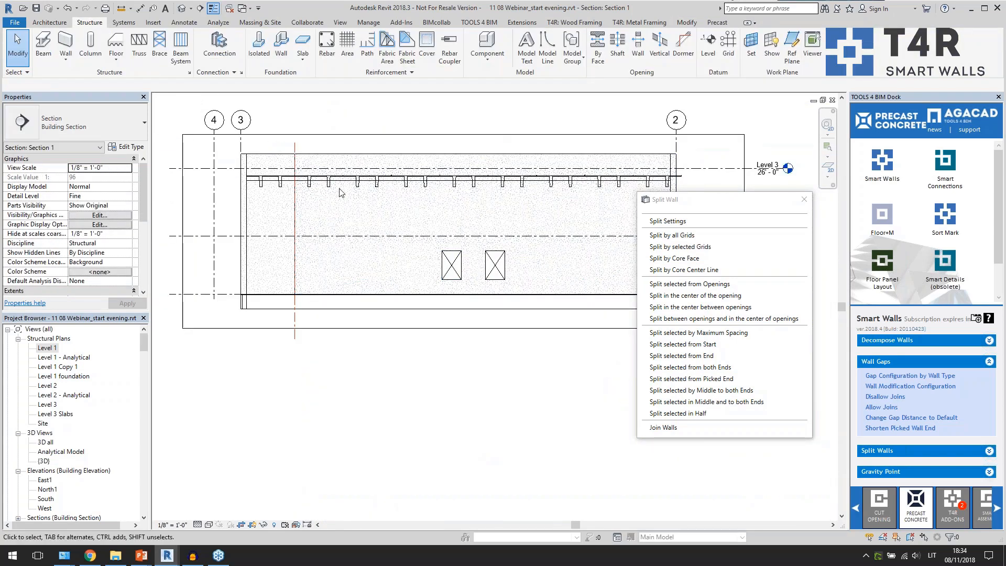
Step: Split the long remaining piece of the grid A wall into panels from its start
{"action": "scroll", "coordinate": [339, 193], "scroll_direction": "down", "scroll_amount": 2}
{"action": "left_click", "coordinate": [431, 184]}
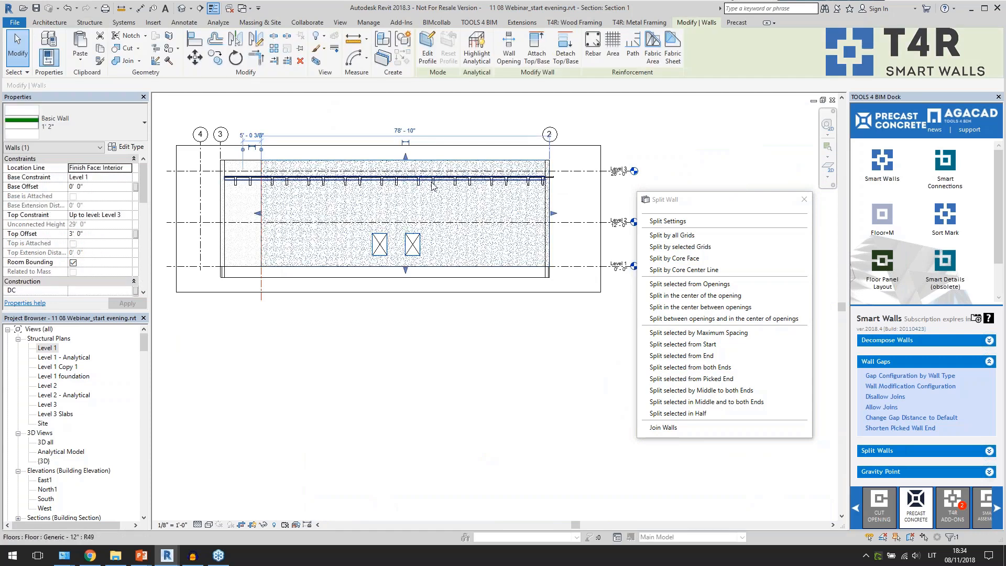
{"action": "scroll", "coordinate": [461, 209], "scroll_direction": "up", "scroll_amount": 1}
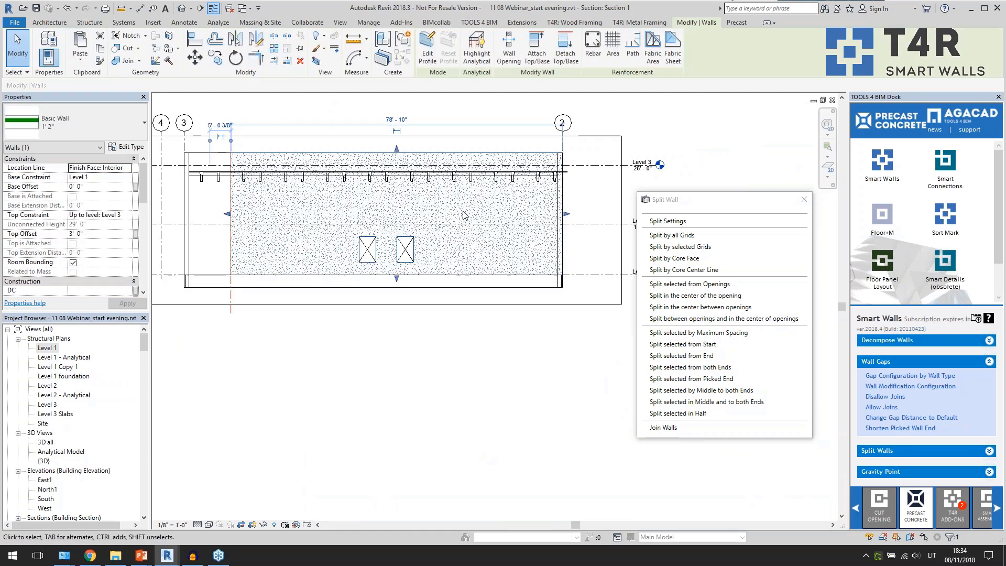
{"action": "left_click", "coordinate": [670, 347]}
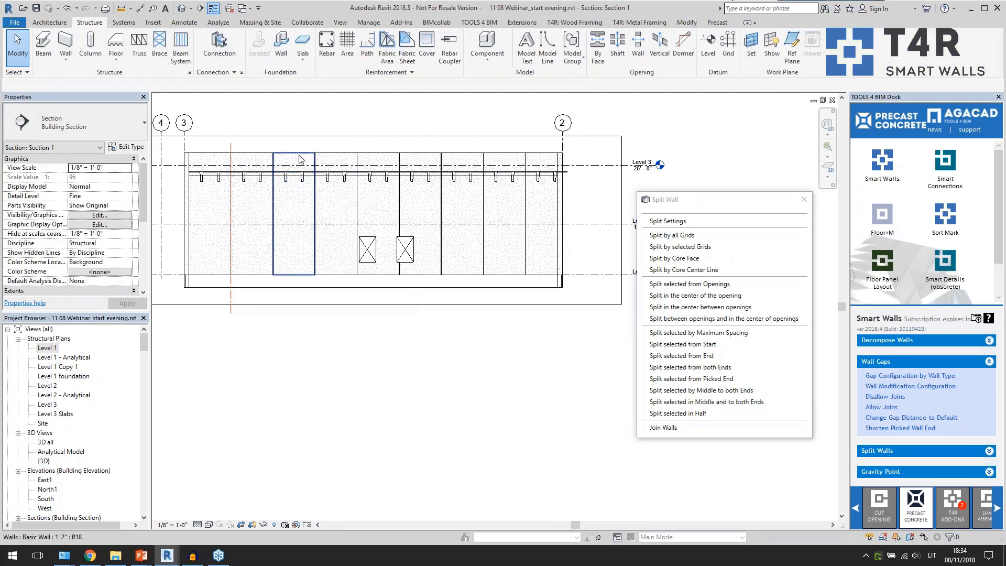
Step: Check the widths of several wall panels, the panel at grid 2 and the panel joints around the two windows
{"action": "left_click", "coordinate": [338, 162]}
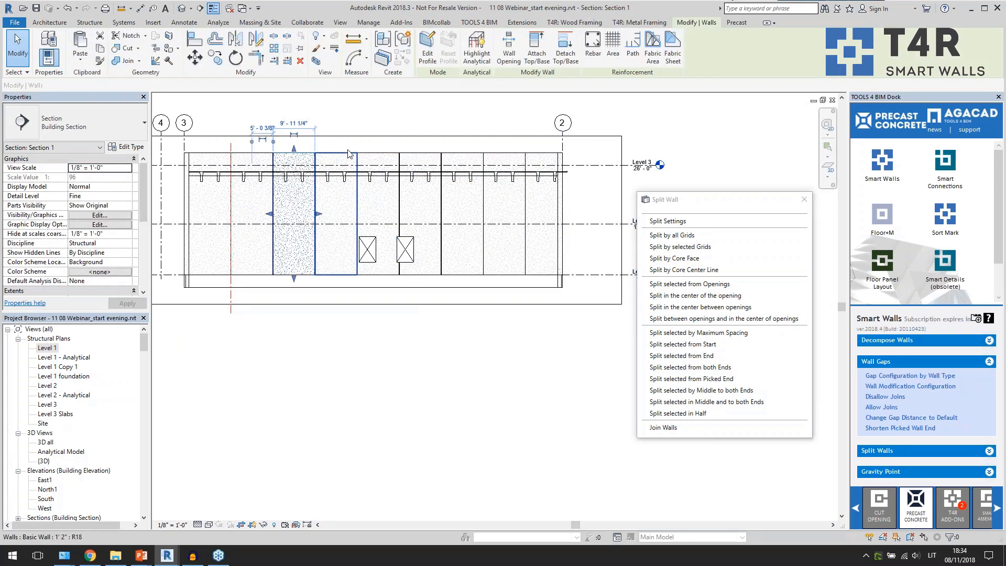
{"action": "left_click", "coordinate": [430, 158]}
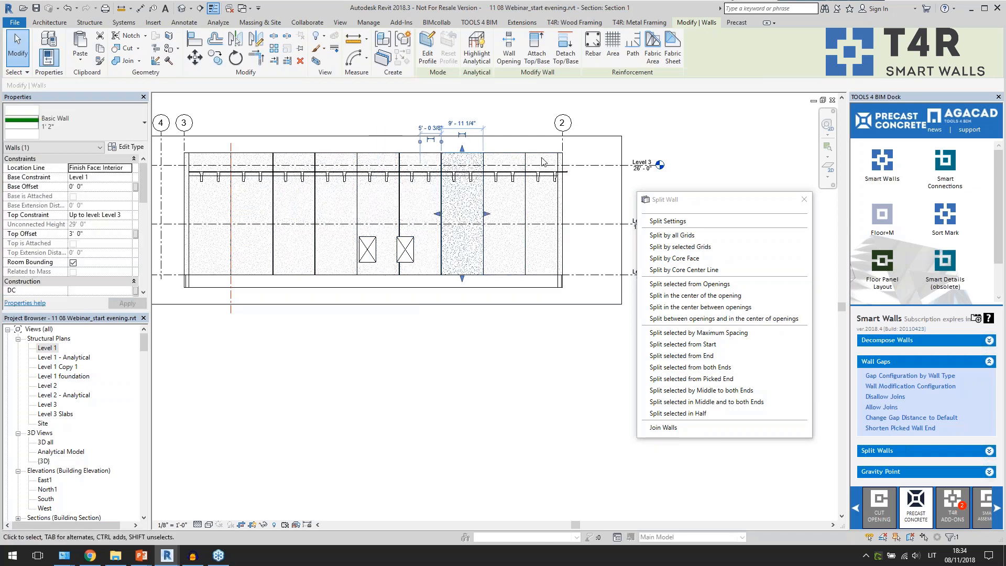
{"action": "scroll", "coordinate": [318, 158], "scroll_direction": "up", "scroll_amount": 3}
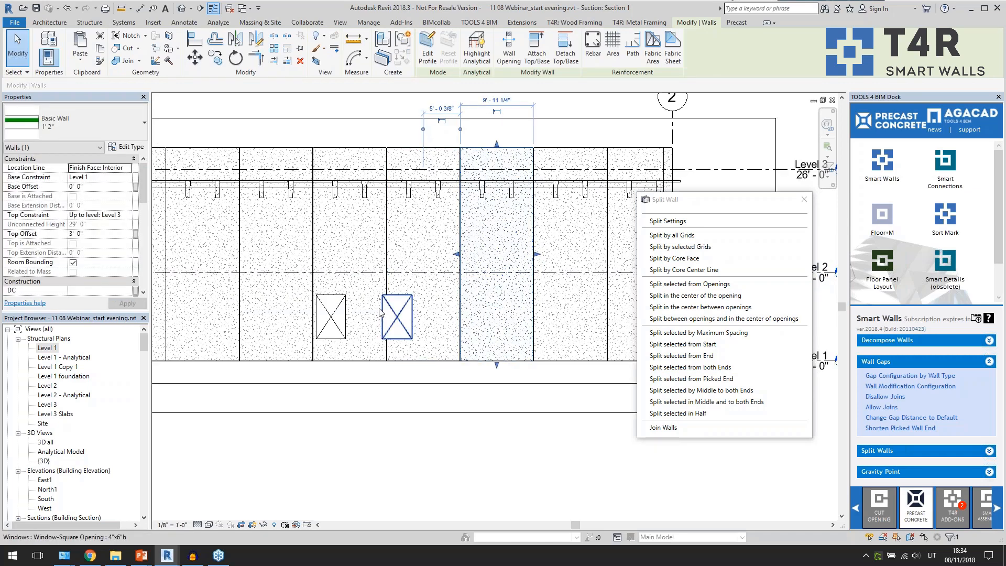
{"action": "scroll", "coordinate": [394, 320], "scroll_direction": "down", "scroll_amount": 2}
{"action": "scroll", "coordinate": [402, 334], "scroll_direction": "up", "scroll_amount": 1}
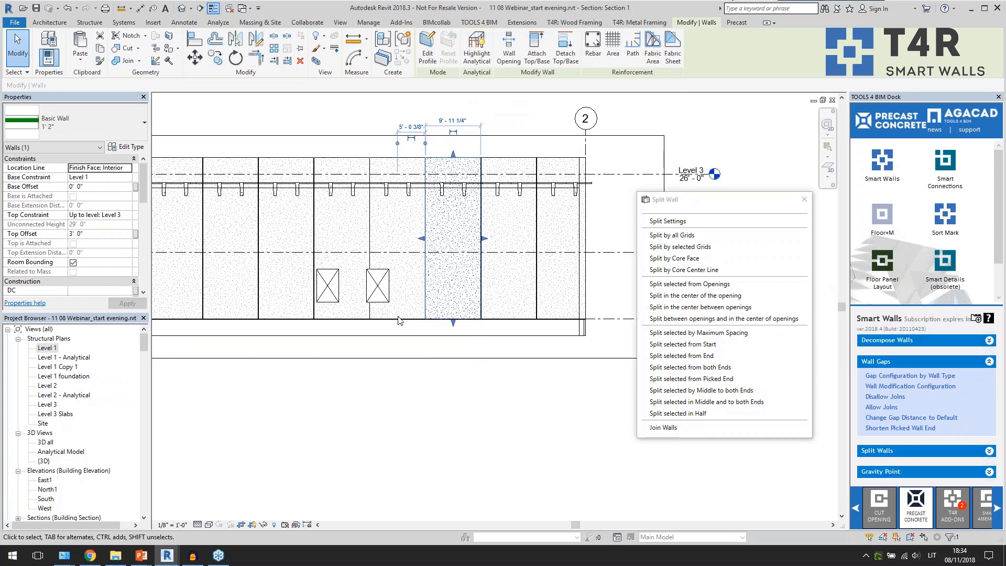
{"action": "left_click", "coordinate": [565, 159]}
{"action": "scroll", "coordinate": [445, 207], "scroll_direction": "down", "scroll_amount": 1}
{"action": "scroll", "coordinate": [456, 214], "scroll_direction": "down", "scroll_amount": 2}
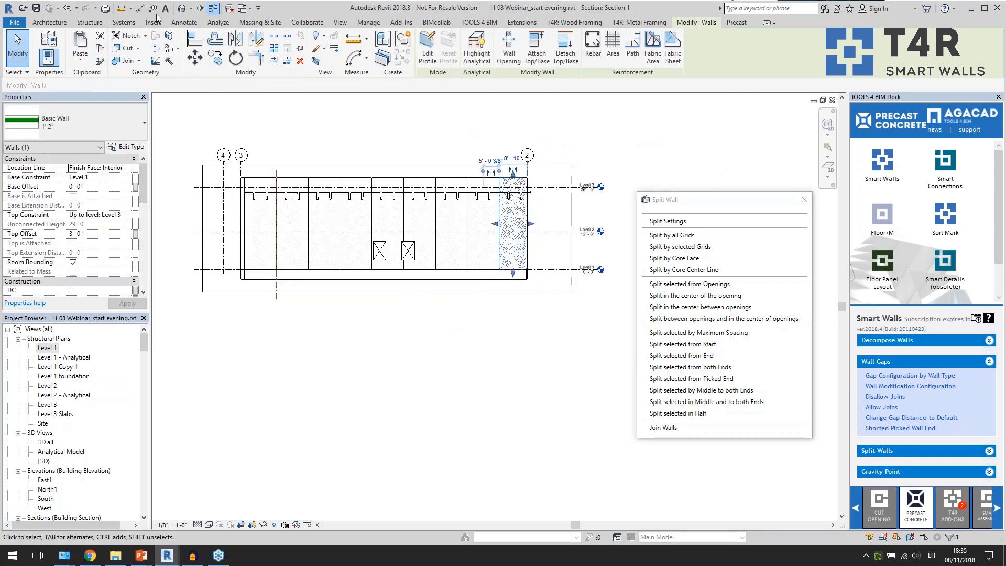
Step: In the Level 1 structural plan, create a building section just outside the grid 2 exterior wall and open it
{"action": "double_click", "coordinate": [56, 348]}
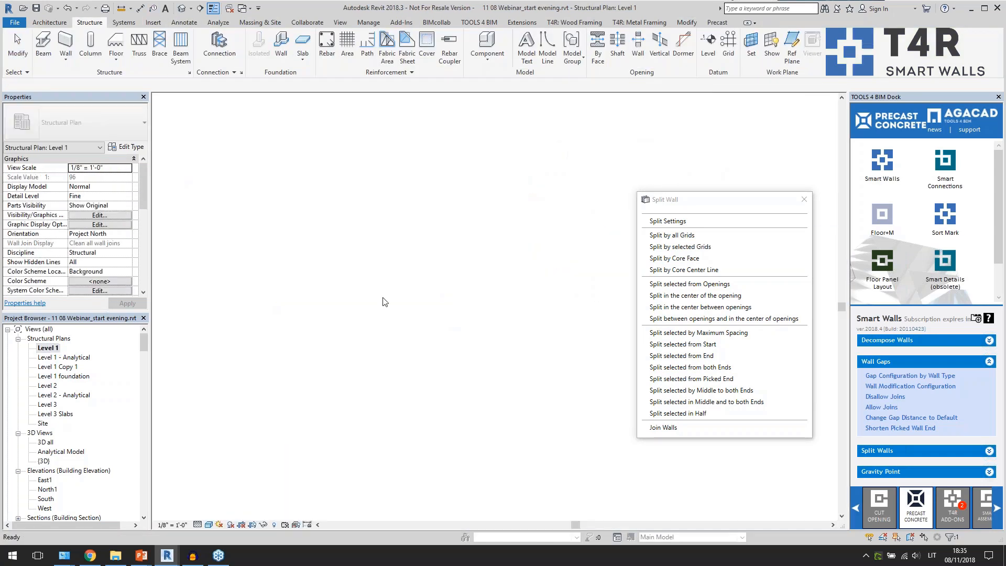
{"action": "scroll", "coordinate": [316, 366], "scroll_direction": "up", "scroll_amount": 1}
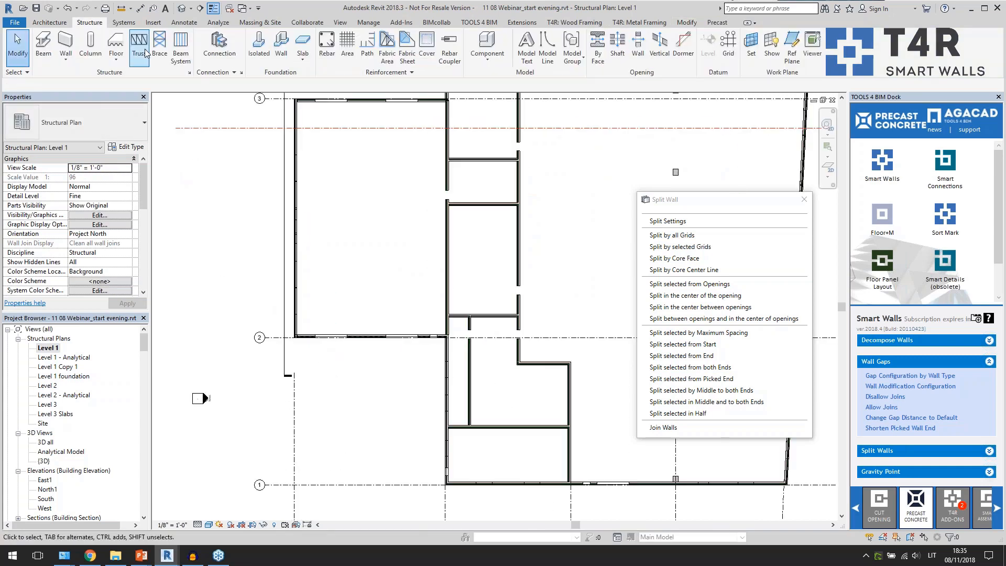
{"action": "left_click", "coordinate": [219, 352]}
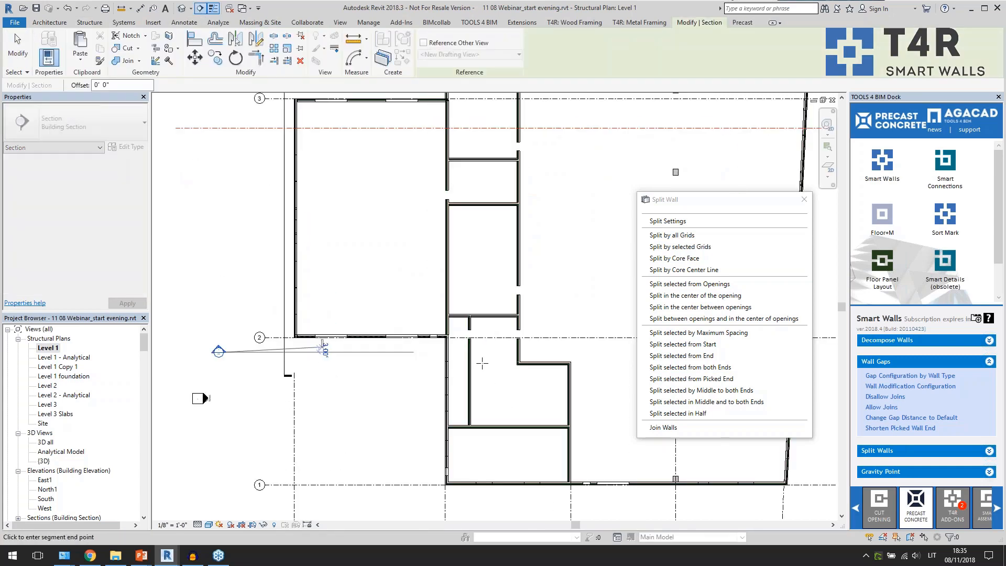
{"action": "left_click", "coordinate": [504, 351]}
{"action": "scroll", "coordinate": [385, 379], "scroll_direction": "down", "scroll_amount": 2}
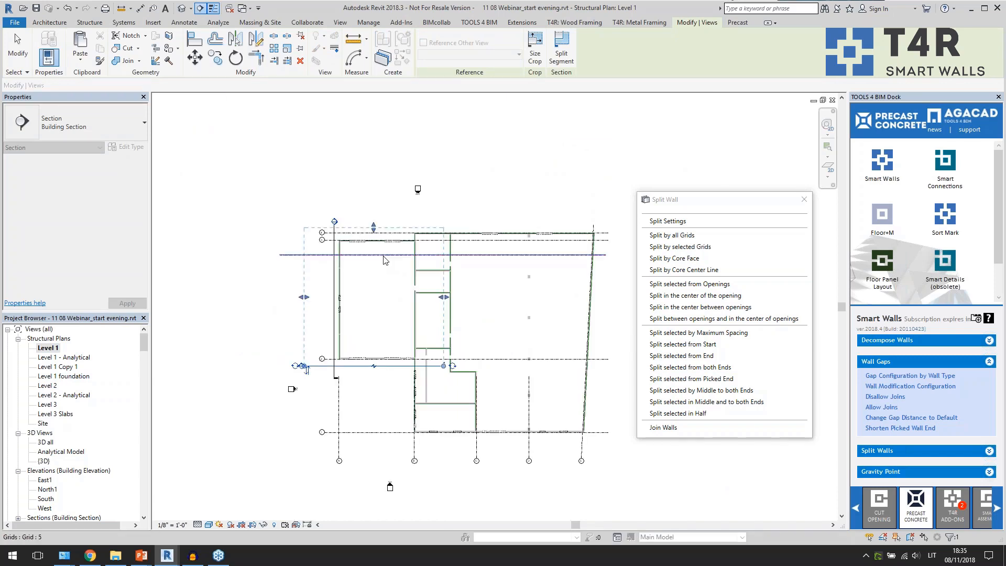
{"action": "left_click", "coordinate": [366, 386]}
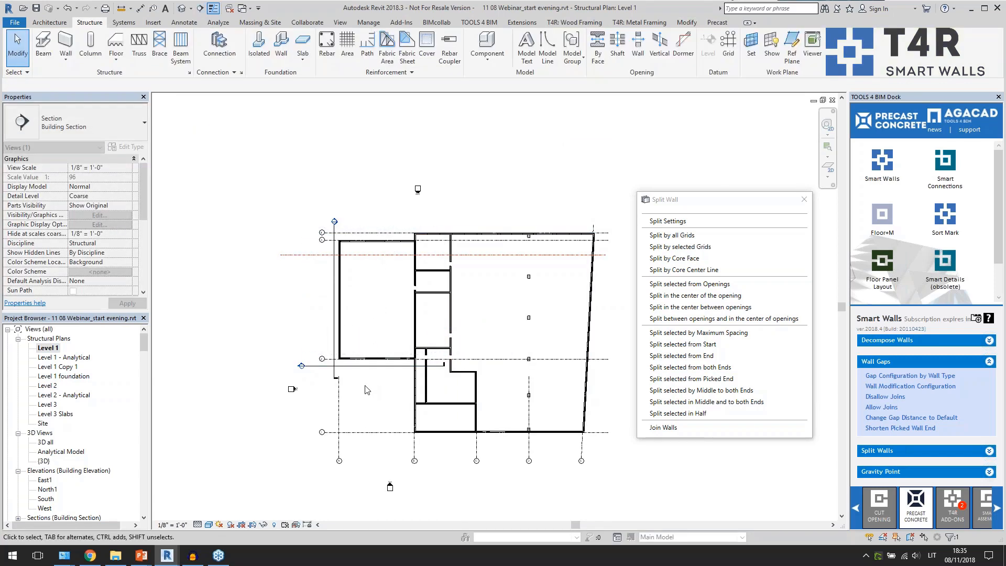
{"action": "scroll", "coordinate": [365, 386], "scroll_direction": "up", "scroll_amount": 3}
{"action": "double_click", "coordinate": [218, 342]}
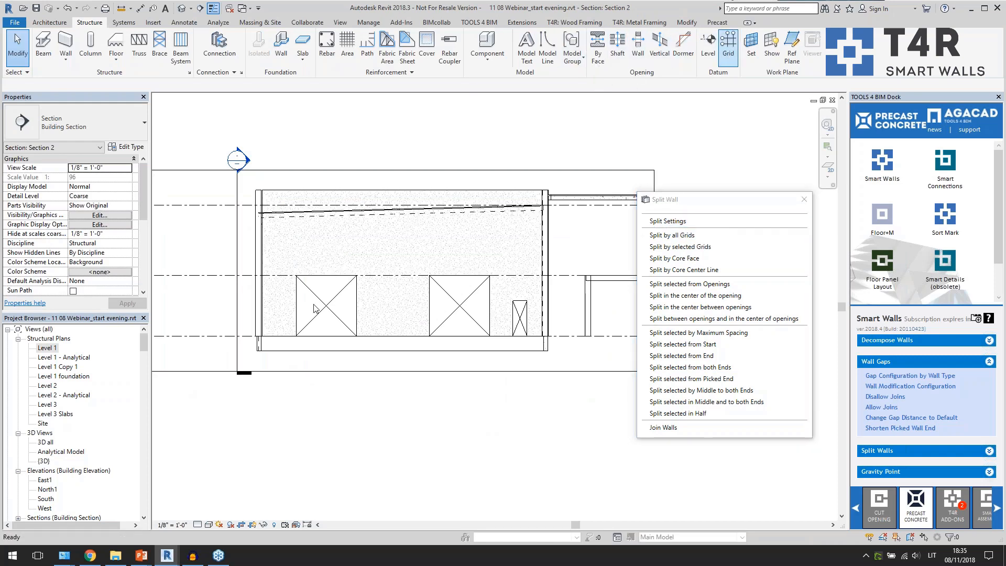
Step: Draw a vertical split grid through the wall between its end and the first large opening, about 5' 7" from the wall's end
{"action": "left_click", "coordinate": [729, 53]}
{"action": "scroll", "coordinate": [285, 278], "scroll_direction": "up", "scroll_amount": 2}
{"action": "left_click", "coordinate": [291, 131]}
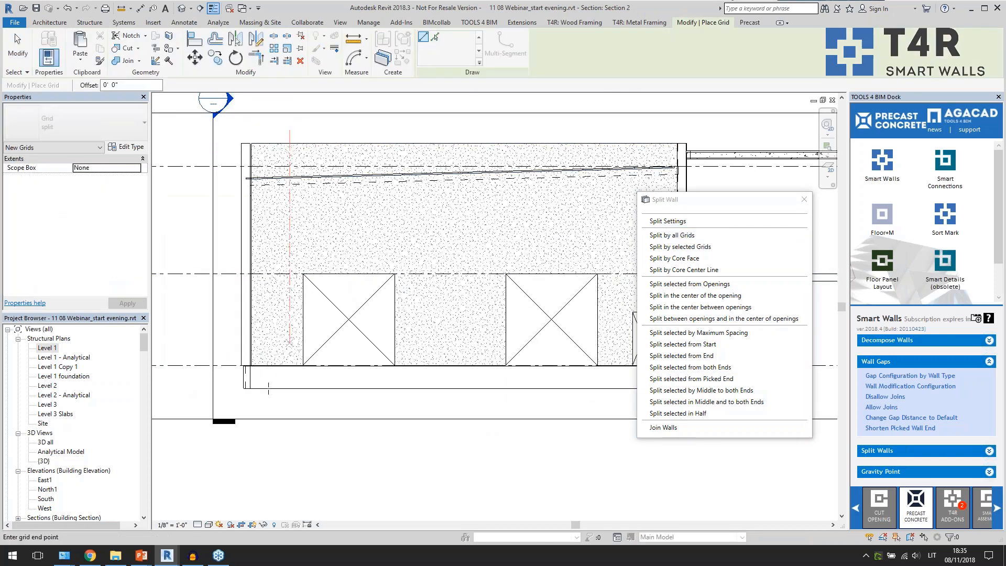
{"action": "left_click", "coordinate": [289, 421]}
{"action": "key", "text": "Escape"}
Step: Copy the new split grid three times along the wall: 17' 0" away, a further 6' 6", and between the second large opening and the door
{"action": "left_click", "coordinate": [291, 412]}
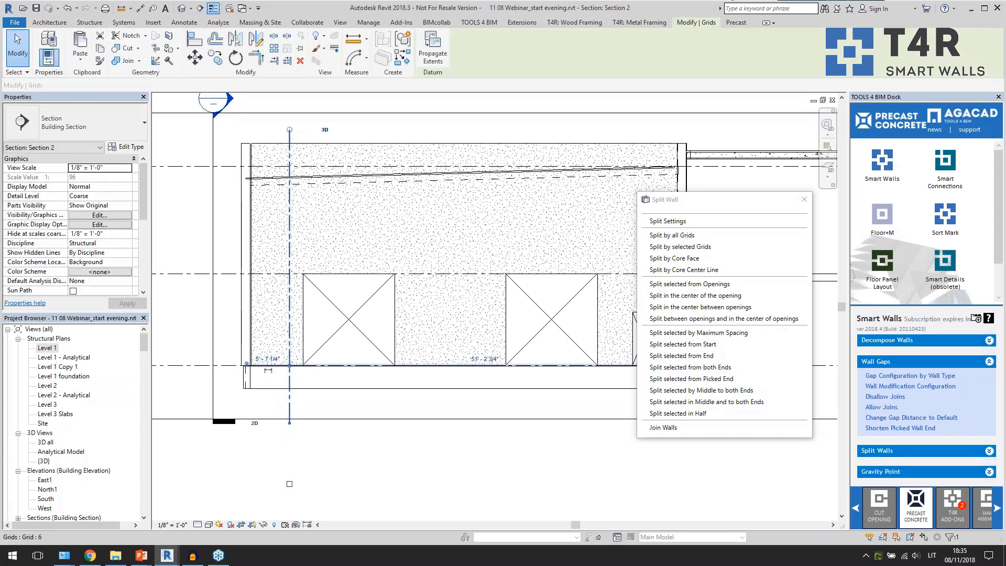
{"action": "left_click", "coordinate": [292, 412]}
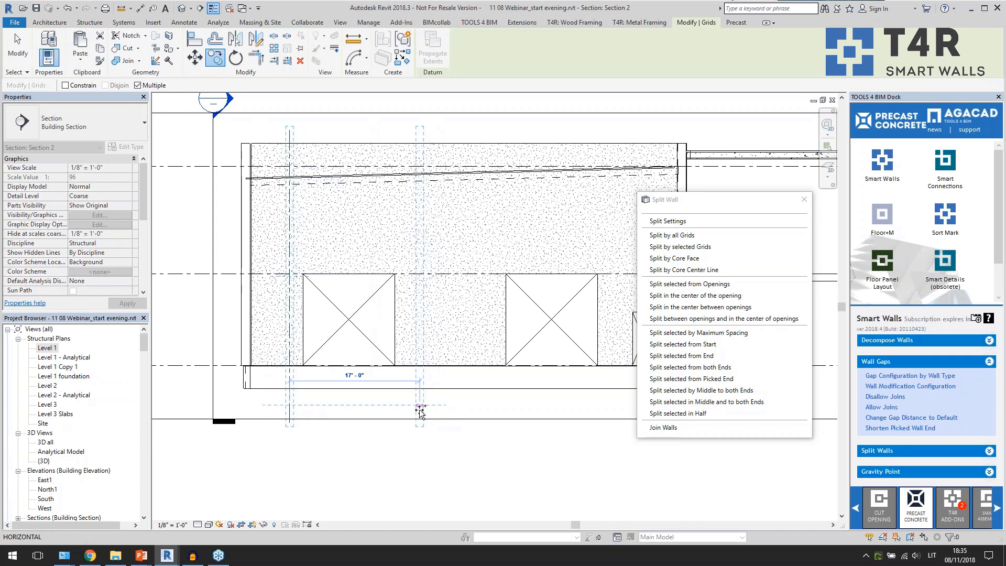
{"action": "left_click", "coordinate": [420, 413]}
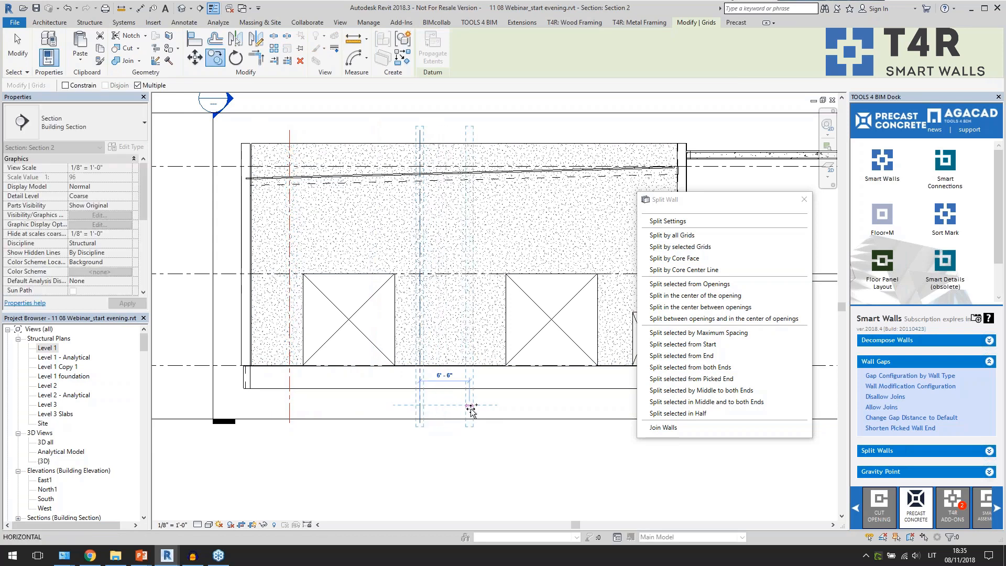
{"action": "scroll", "coordinate": [475, 411], "scroll_direction": "down", "scroll_amount": 2}
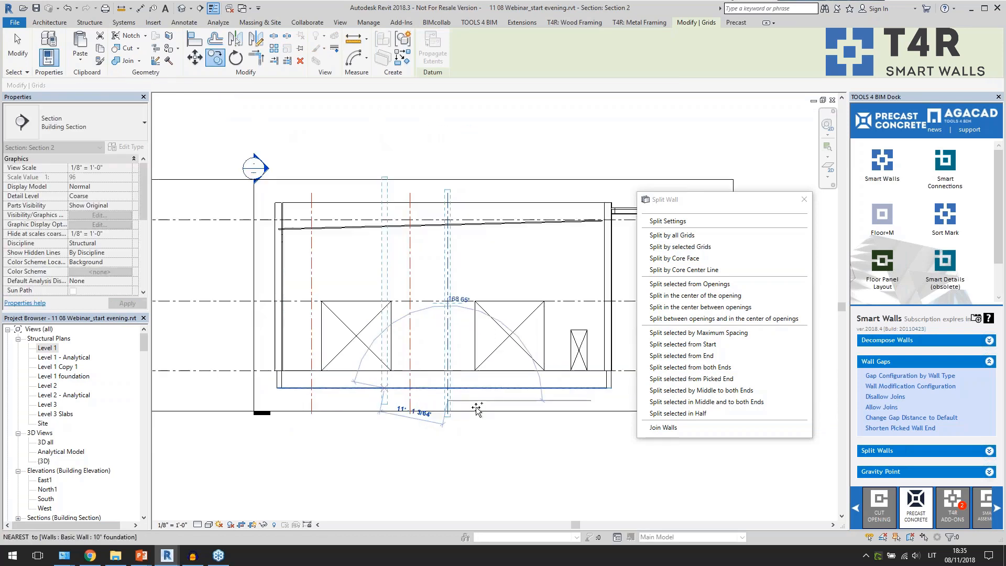
{"action": "left_click", "coordinate": [558, 402]}
{"action": "key", "text": "Escape"}
{"action": "key", "text": "Escape"}
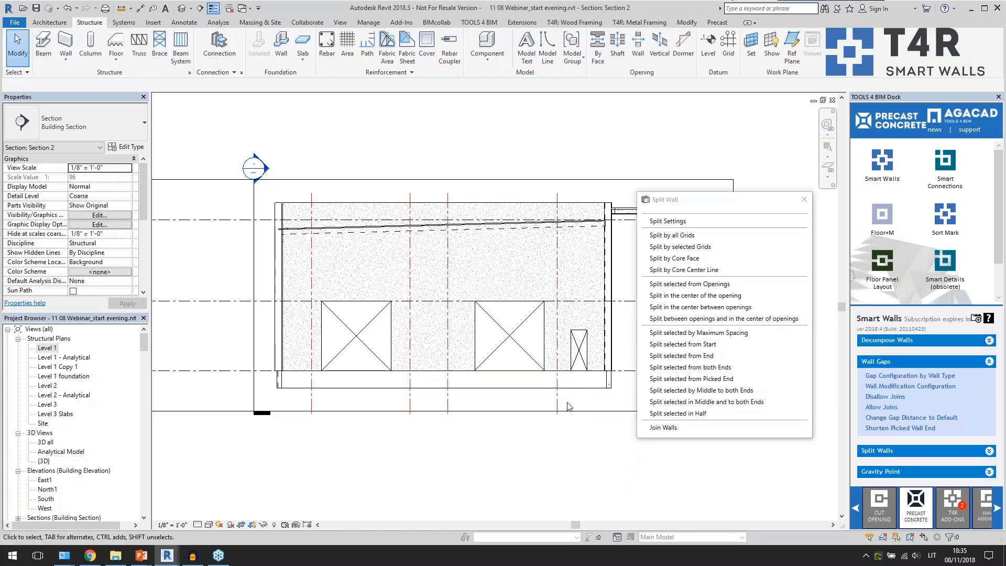
Step: Split the section's wall by the four selected split grids and accept the wall overlap warning
{"action": "left_click", "coordinate": [448, 406]}
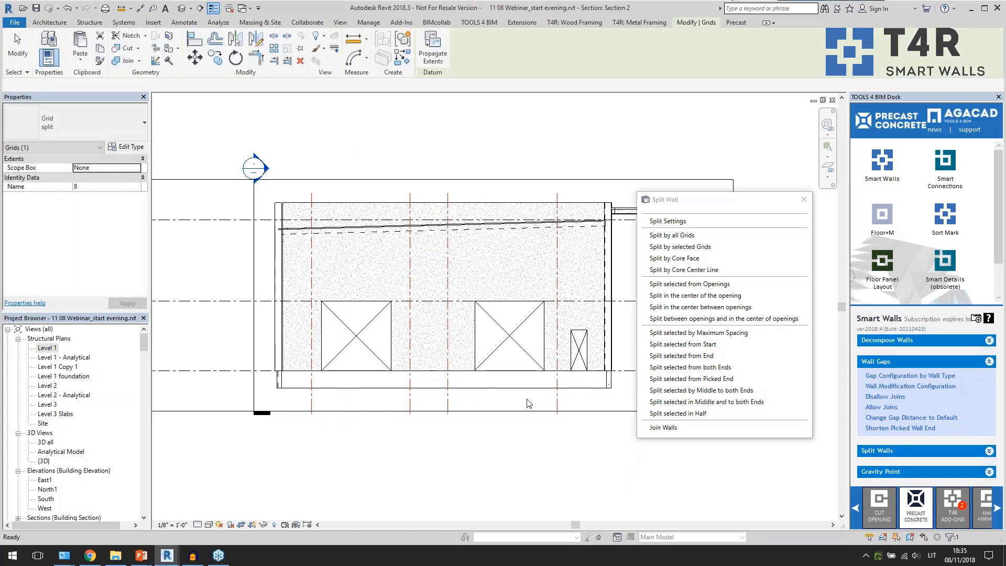
{"action": "key", "text": "Escape"}
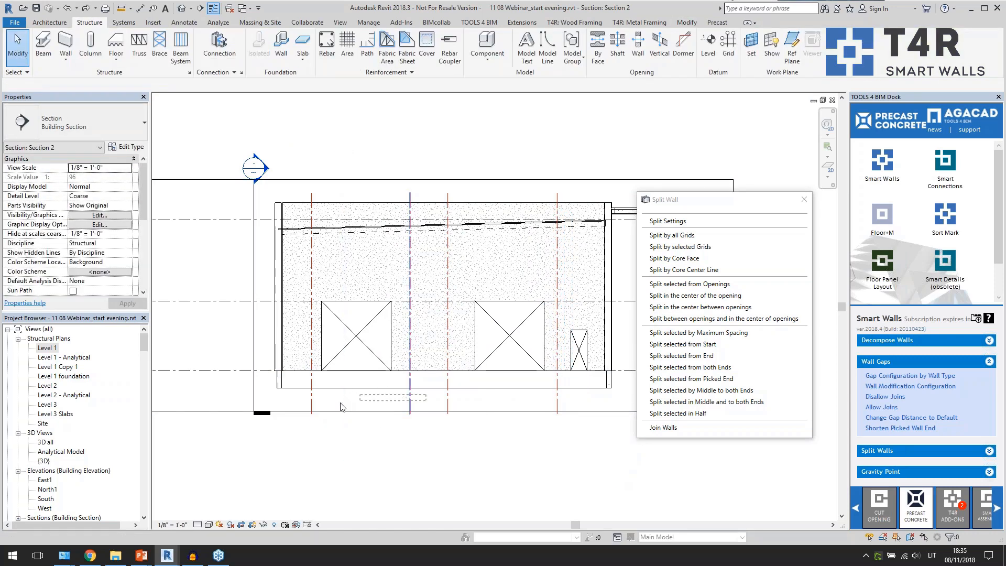
{"action": "left_click_drag", "start_coordinate": [308, 403], "coordinate": [308, 403]}
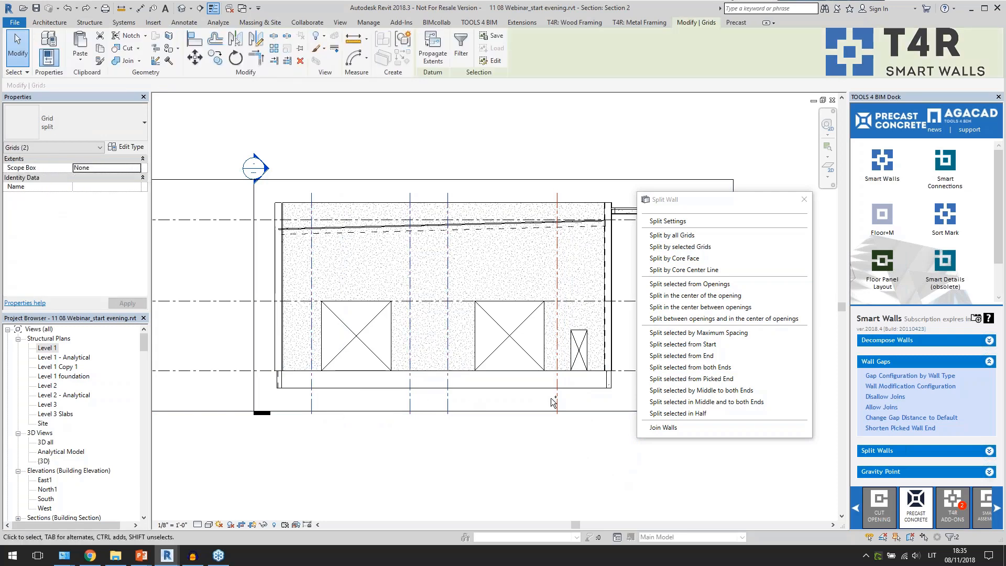
{"action": "left_click", "coordinate": [678, 247]}
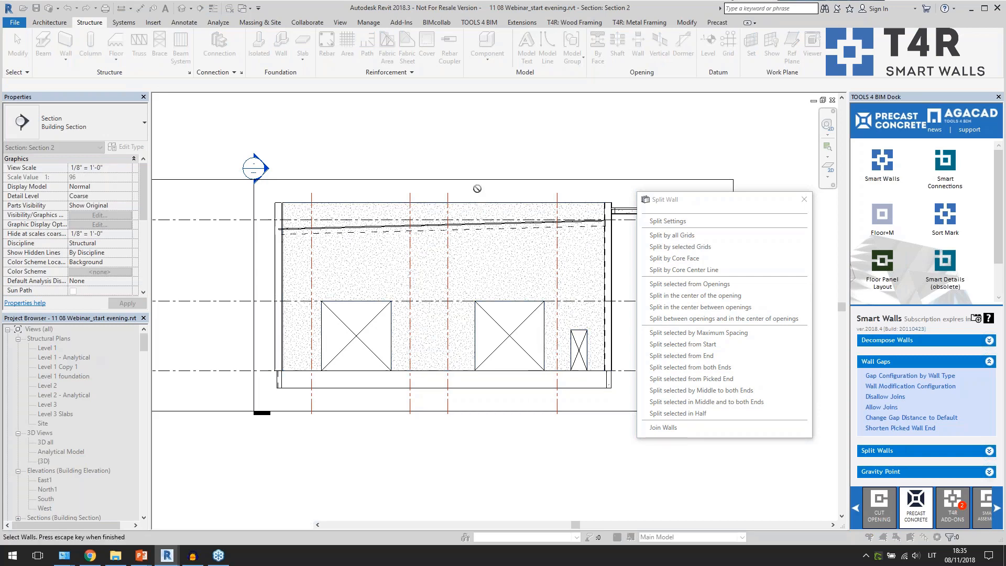
{"action": "key", "text": "Escape"}
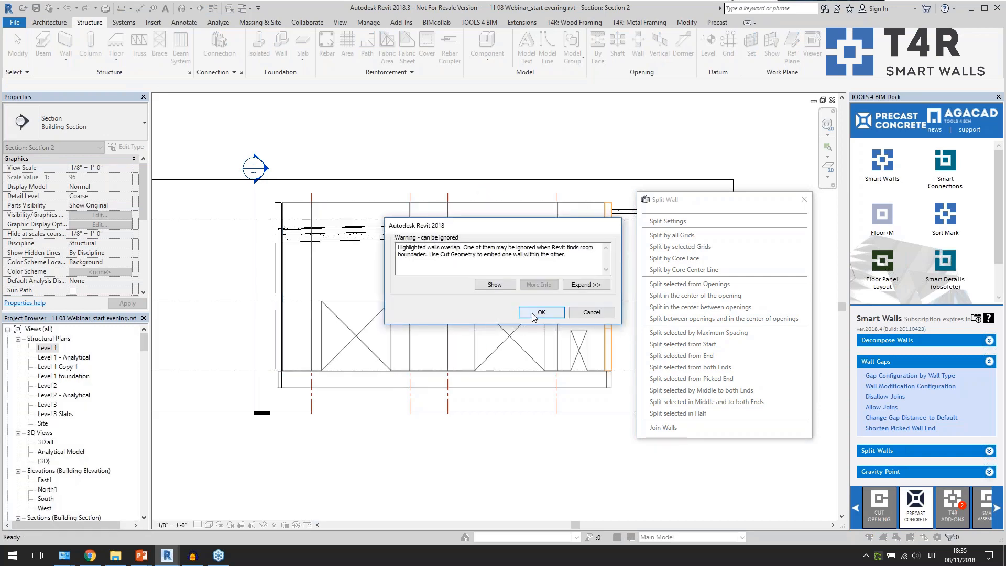
{"action": "left_click", "coordinate": [541, 312]}
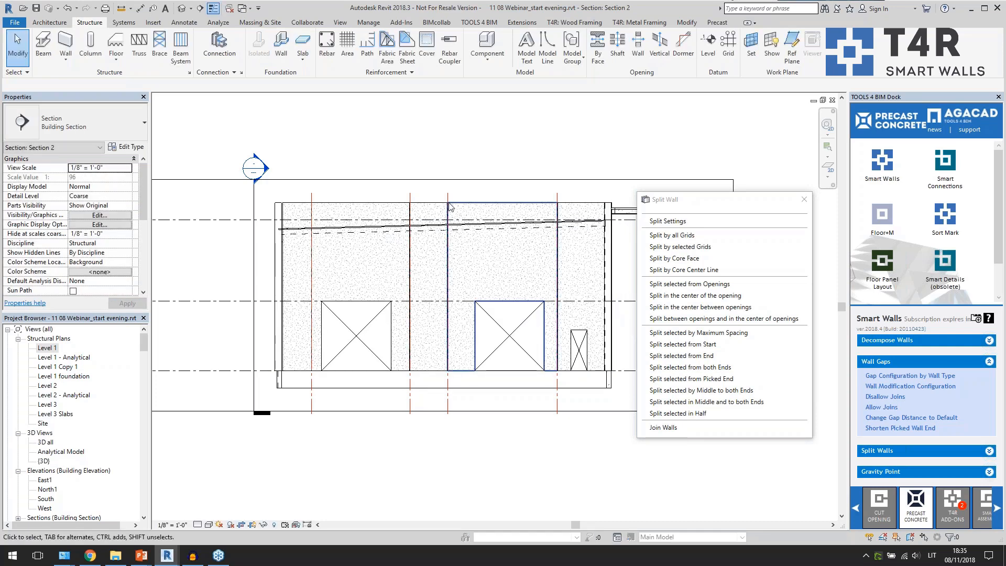
Step: Check the widths of the new wall panels in the section and inspect the grid 2 wall in the Level 1 plan
{"action": "left_click", "coordinate": [300, 208]}
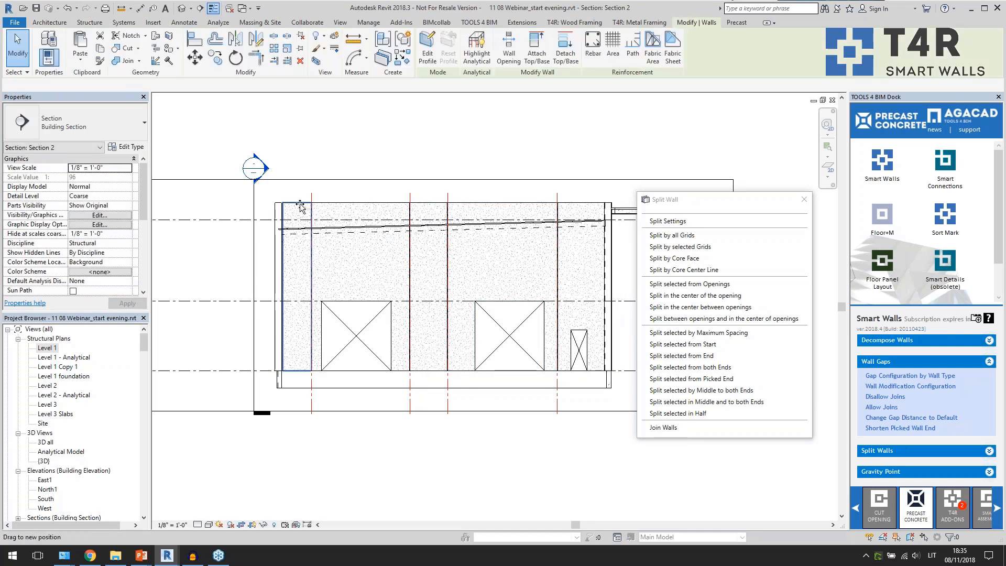
{"action": "left_click", "coordinate": [361, 210]}
{"action": "left_click", "coordinate": [430, 207]}
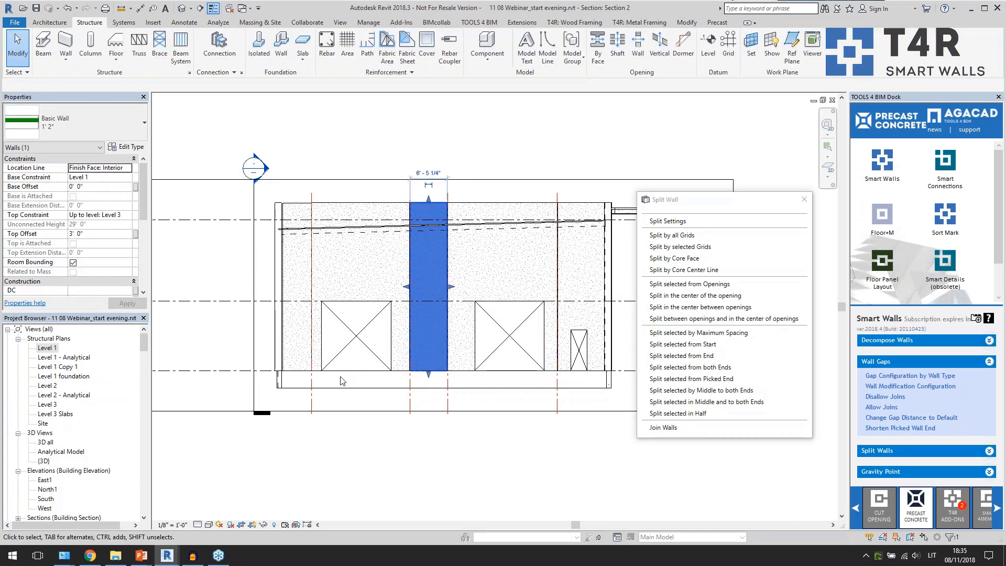
{"action": "double_click", "coordinate": [48, 348]}
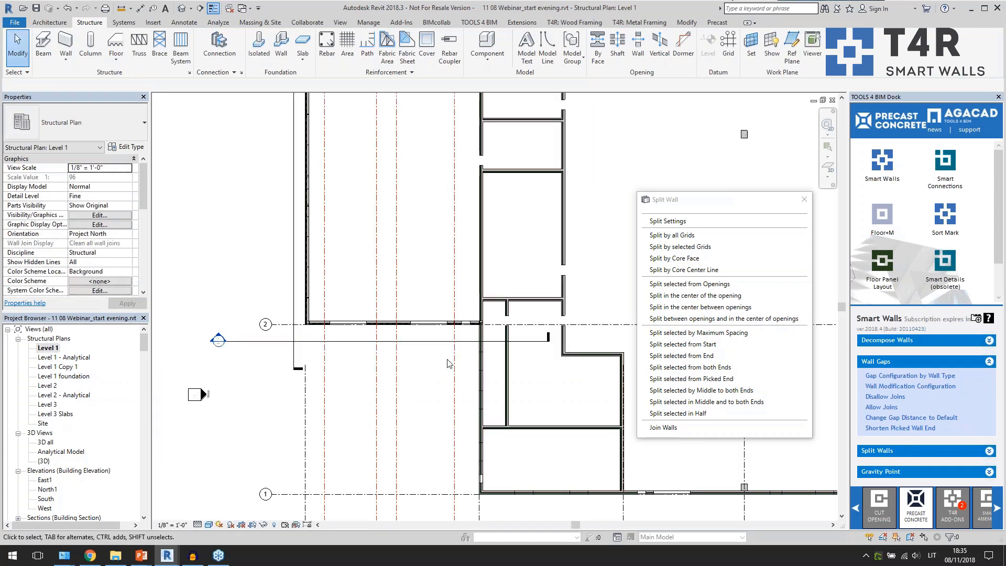
{"action": "scroll", "coordinate": [321, 333], "scroll_direction": "up", "scroll_amount": 5}
{"action": "scroll", "coordinate": [310, 341], "scroll_direction": "down", "scroll_amount": 1}
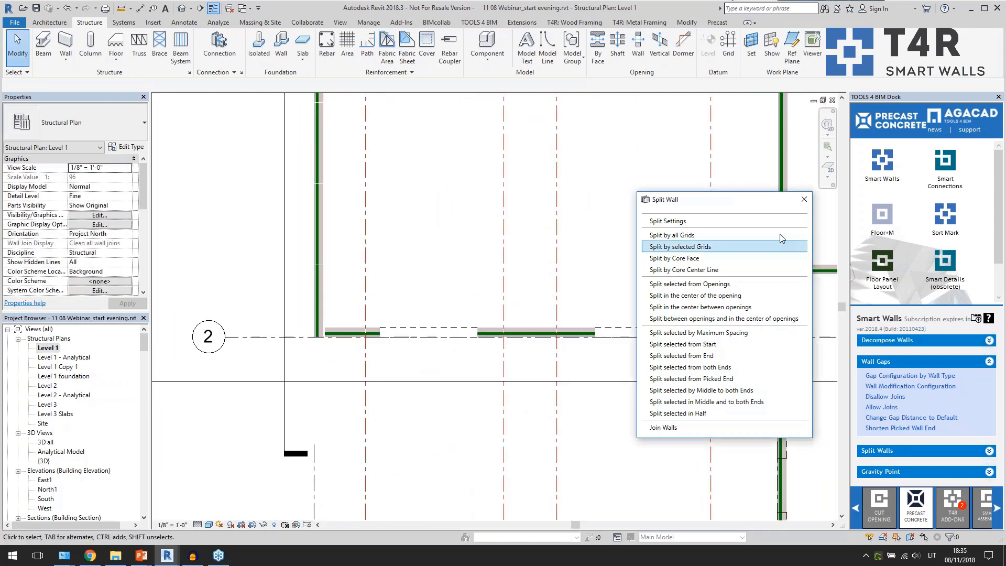
Step: In the 3D view, select the unsplit back wall with two 12x12 door openings and open the Split Wall menu for it
{"action": "left_click", "coordinate": [804, 203]}
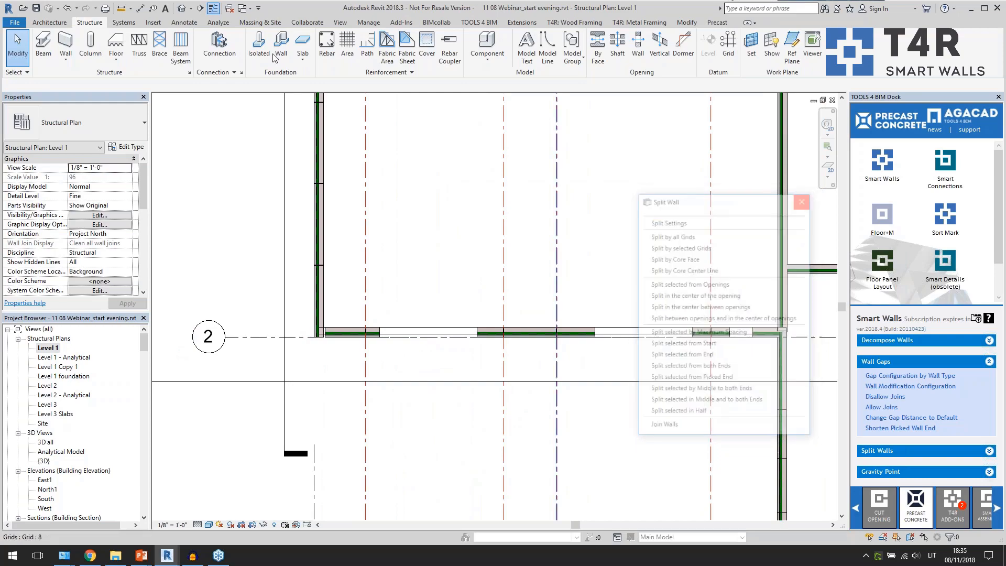
{"action": "left_click", "coordinate": [182, 8]}
{"action": "scroll", "coordinate": [461, 285], "scroll_direction": "down", "scroll_amount": 6}
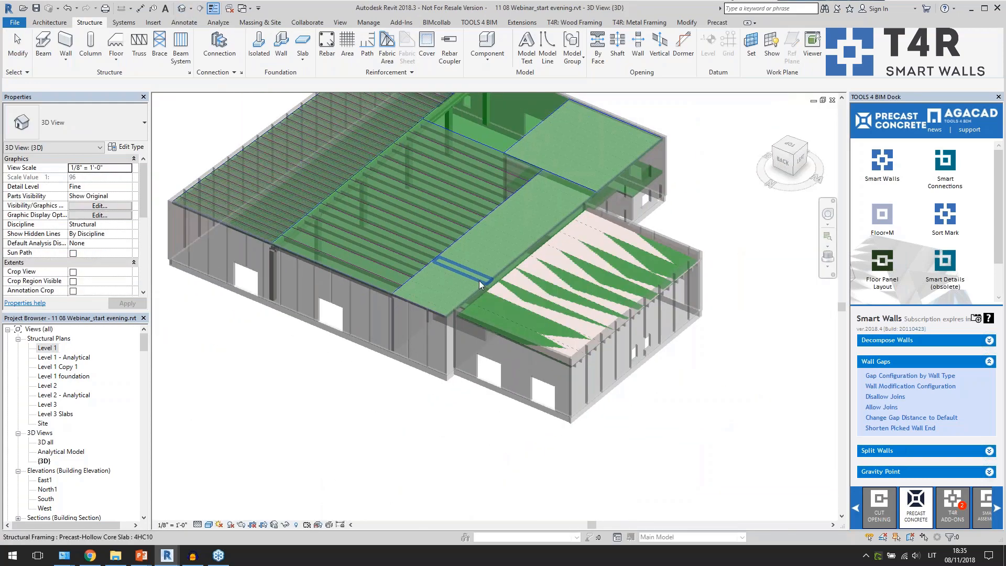
{"action": "middle_click_drag", "start_coordinate": [699, 396], "coordinate": [483, 392], "text": "shift"}
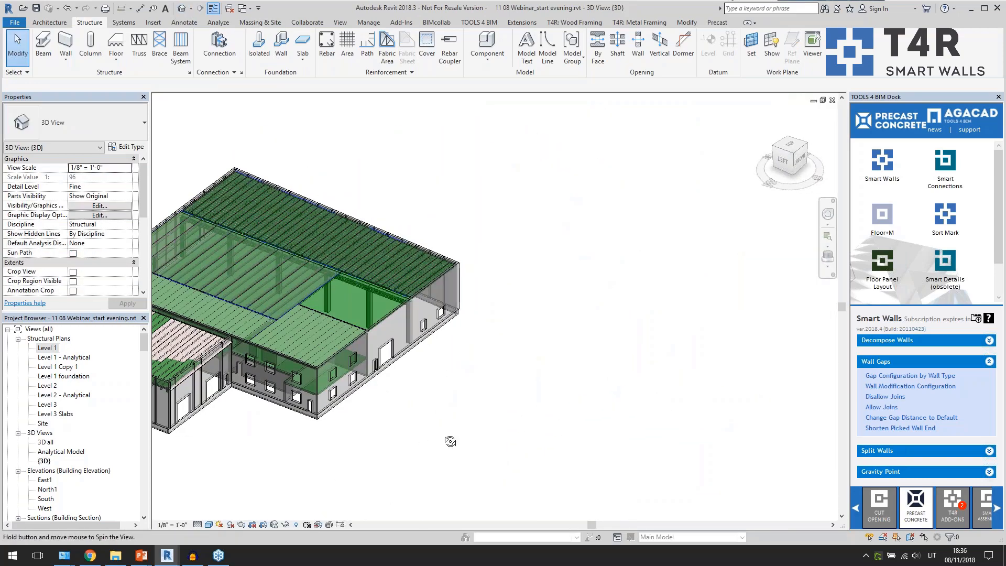
{"action": "middle_click_drag", "start_coordinate": [449, 440], "coordinate": [691, 411], "text": "shift"}
{"action": "scroll", "coordinate": [570, 284], "scroll_direction": "up", "scroll_amount": 4}
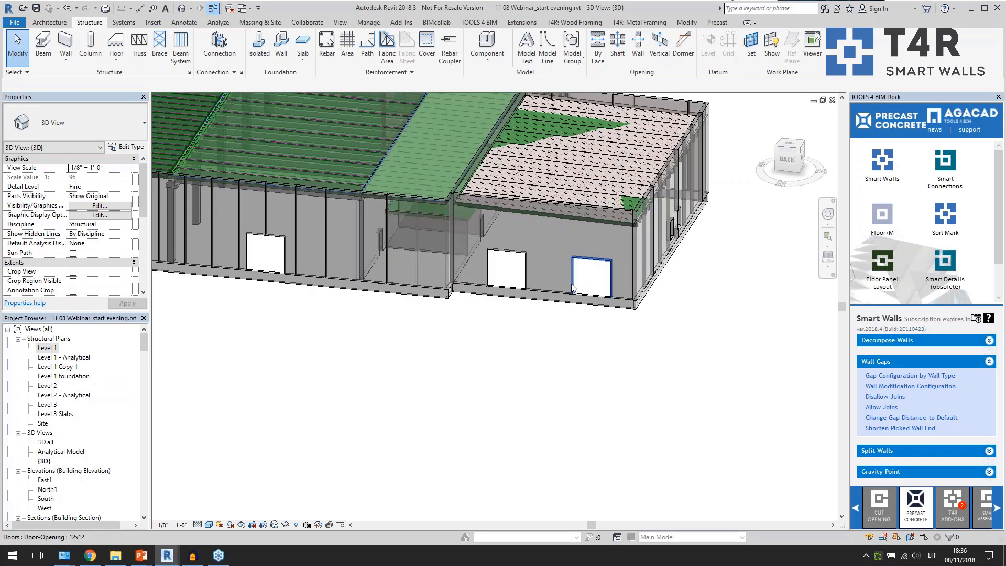
{"action": "left_click", "coordinate": [618, 286]}
{"action": "left_click", "coordinate": [880, 451]}
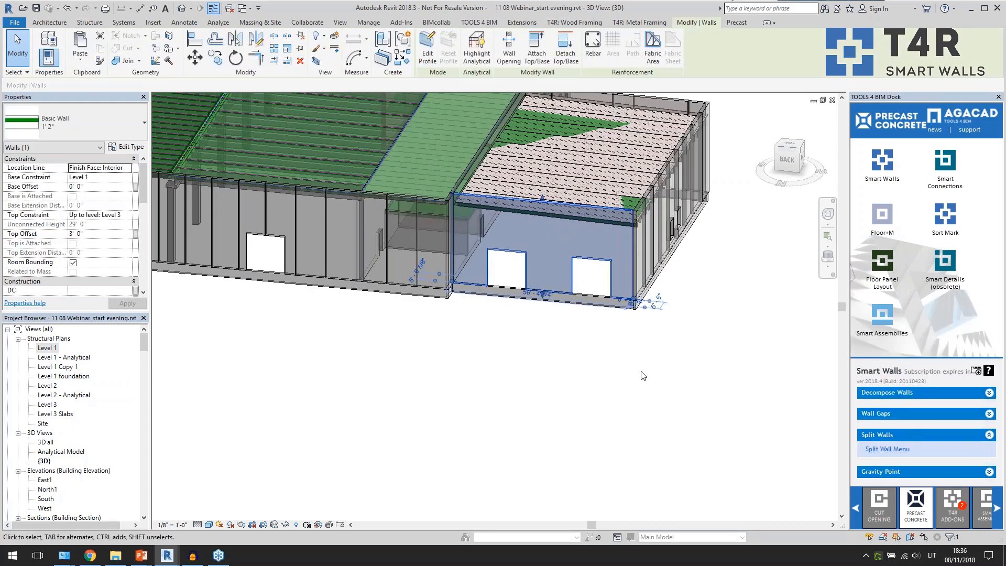
{"action": "left_click", "coordinate": [883, 451]}
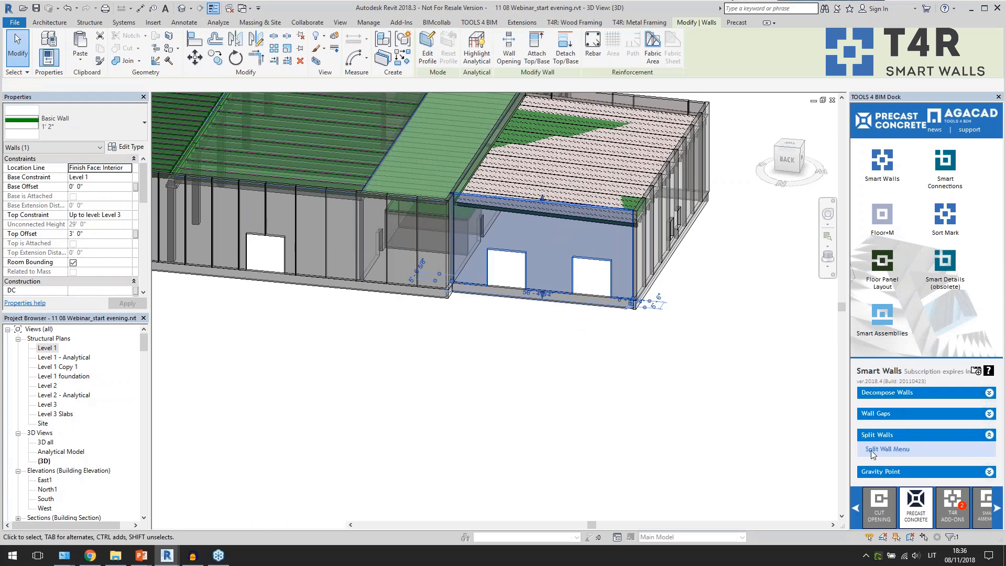
{"action": "left_click", "coordinate": [401, 197]}
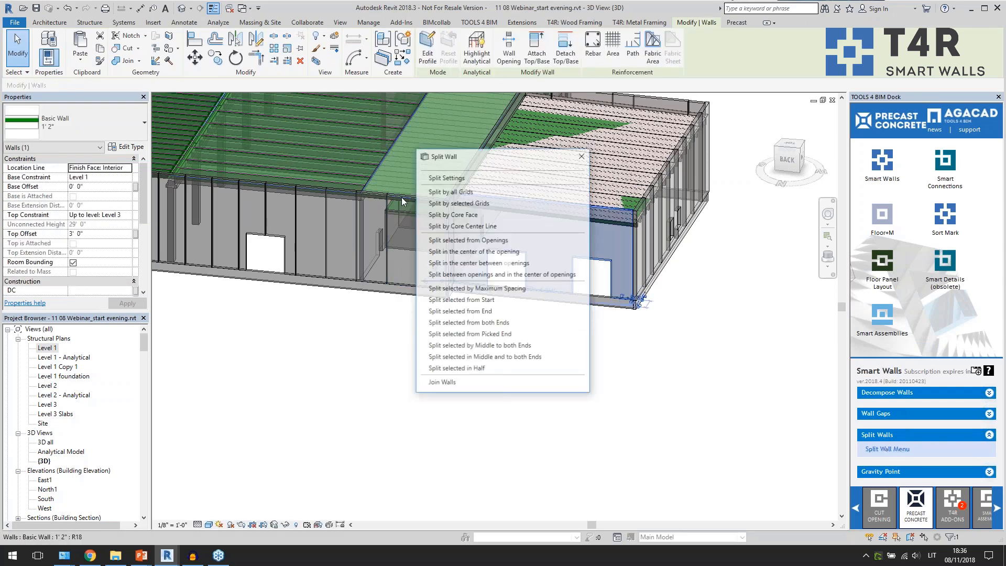
Step: Split the selected wall in the center between its openings, and rejoin the two pieces with Join Walls
{"action": "left_click", "coordinate": [508, 264]}
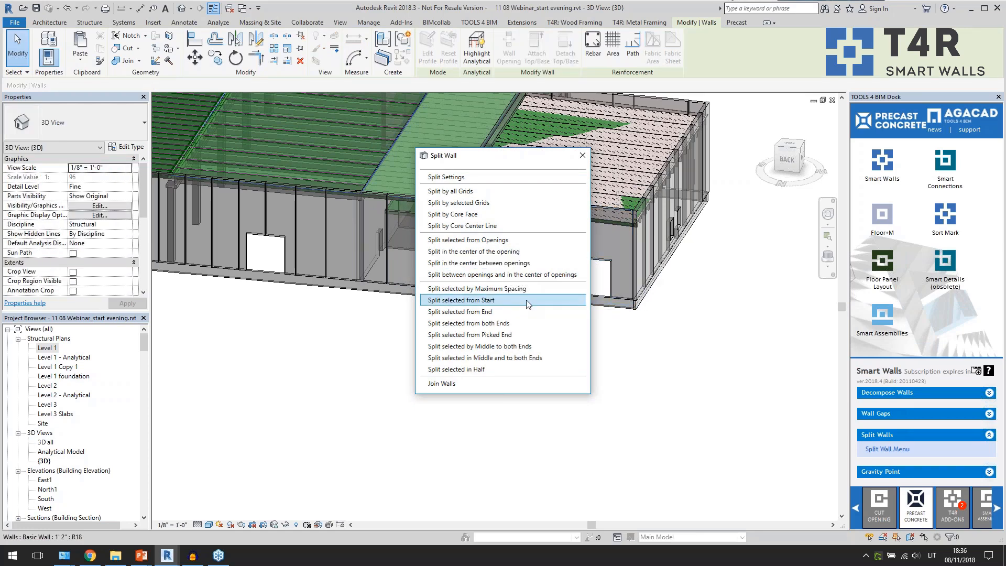
{"action": "left_click_drag", "start_coordinate": [472, 155], "coordinate": [319, 153]}
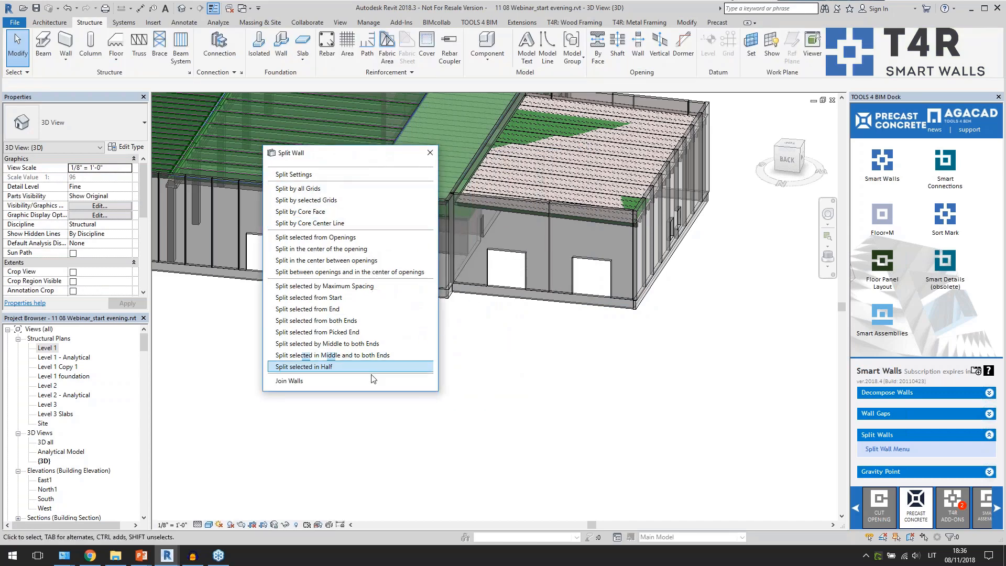
{"action": "left_click", "coordinate": [319, 382]}
{"action": "left_click", "coordinate": [567, 283]}
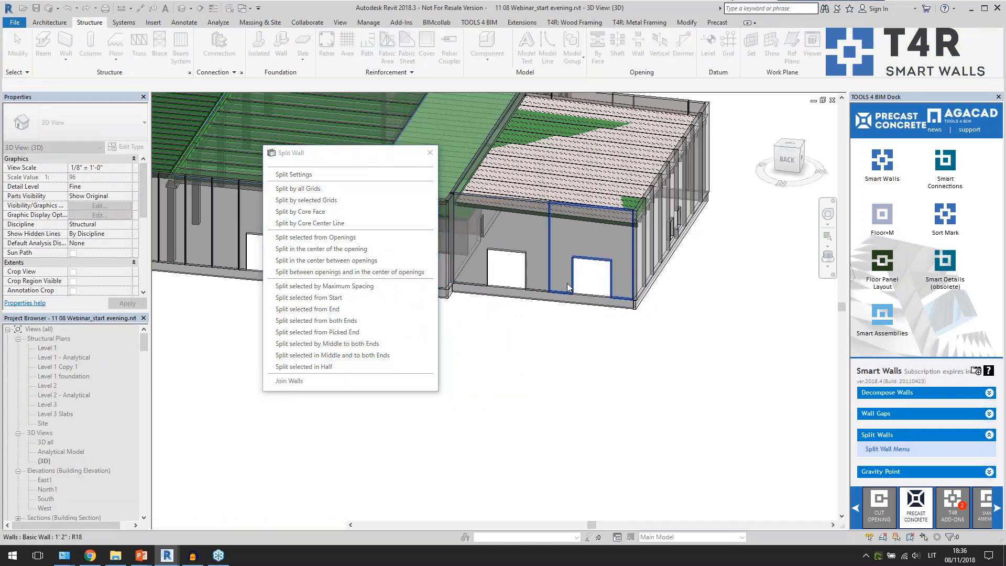
{"action": "left_click", "coordinate": [524, 278]}
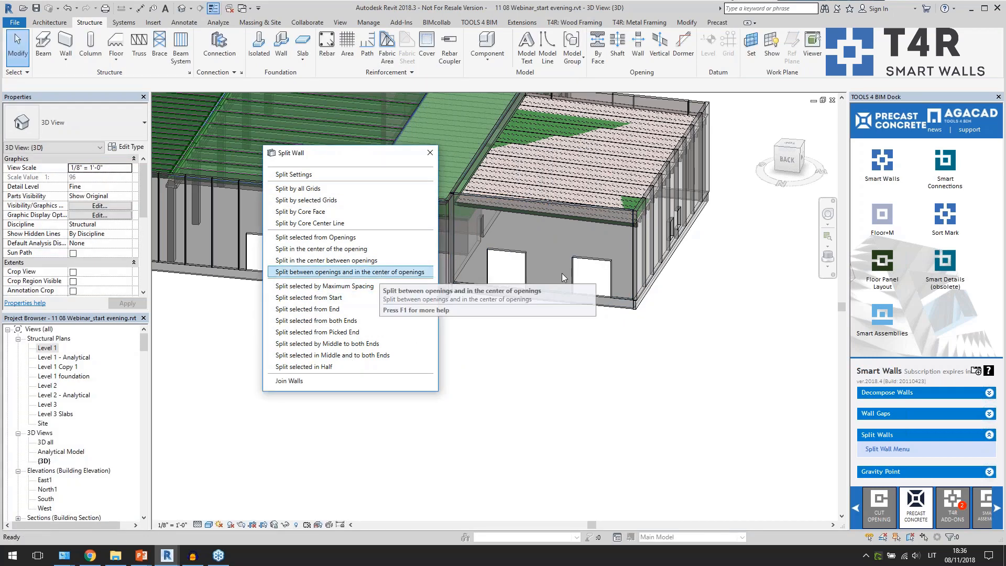
Step: Split the back wall between its openings and in the center of each opening, and close the Split Wall menu
{"action": "key", "text": "Escape"}
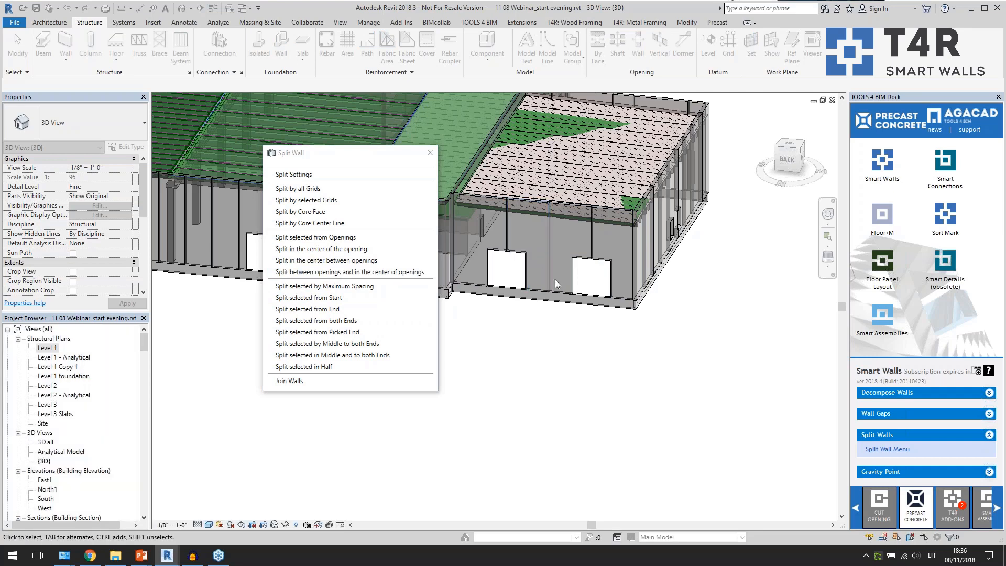
{"action": "left_click", "coordinate": [430, 154]}
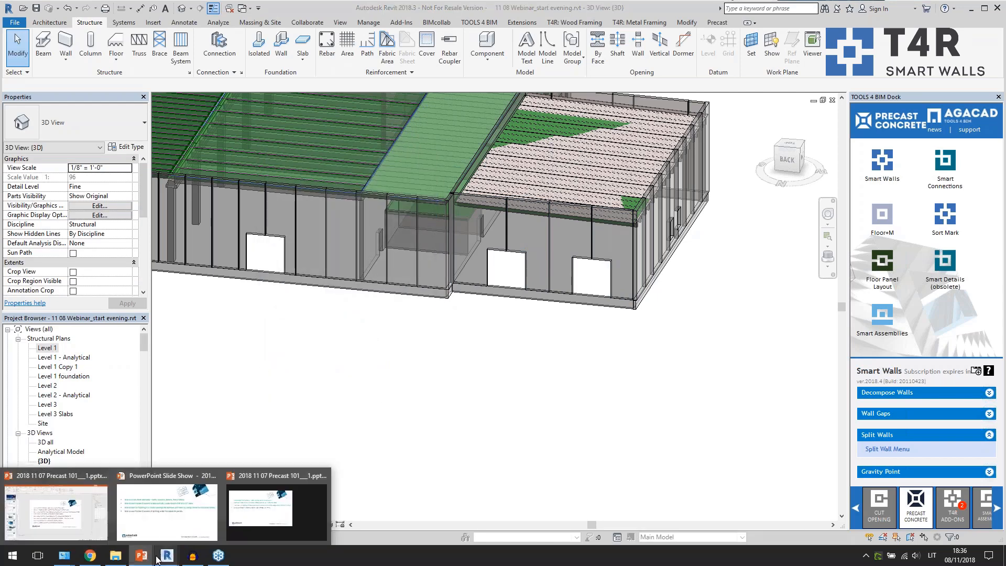
Step: Switch to the PowerPoint slide show to review the list of webinar topics, and return to the Revit 3D model
{"action": "key", "text": "alt+Tab"}
{"action": "key", "text": "alt+Tab"}
{"action": "key", "text": "alt+Tab"}
{"action": "key", "text": "alt+Tab"}
{"action": "key", "text": "alt+Tab"}
{"action": "key", "text": "alt+Tab"}
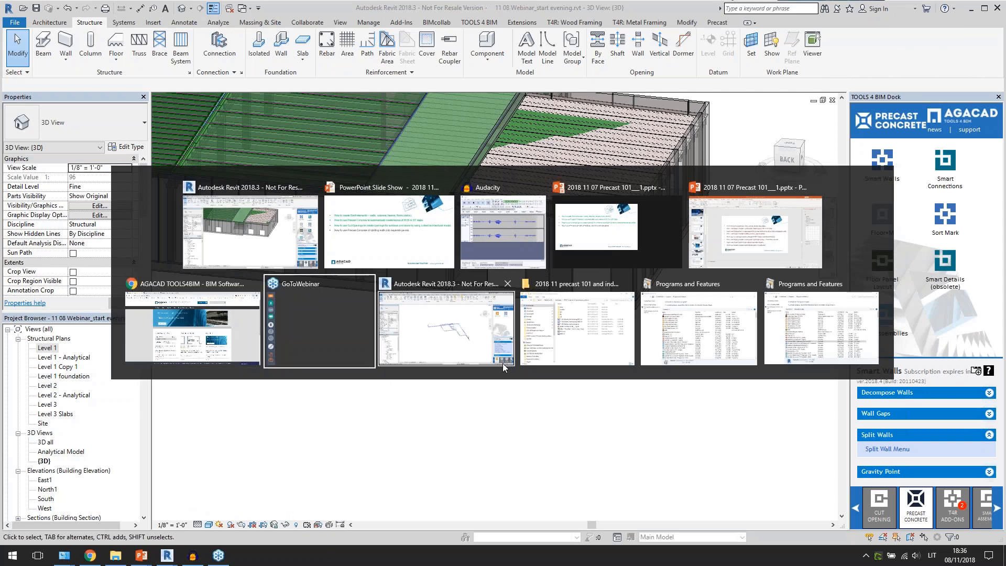
{"action": "key", "text": "Escape"}
{"action": "key", "text": "alt+Tab"}
{"action": "key", "text": "alt+Tab"}
{"action": "key", "text": "alt+Tab"}
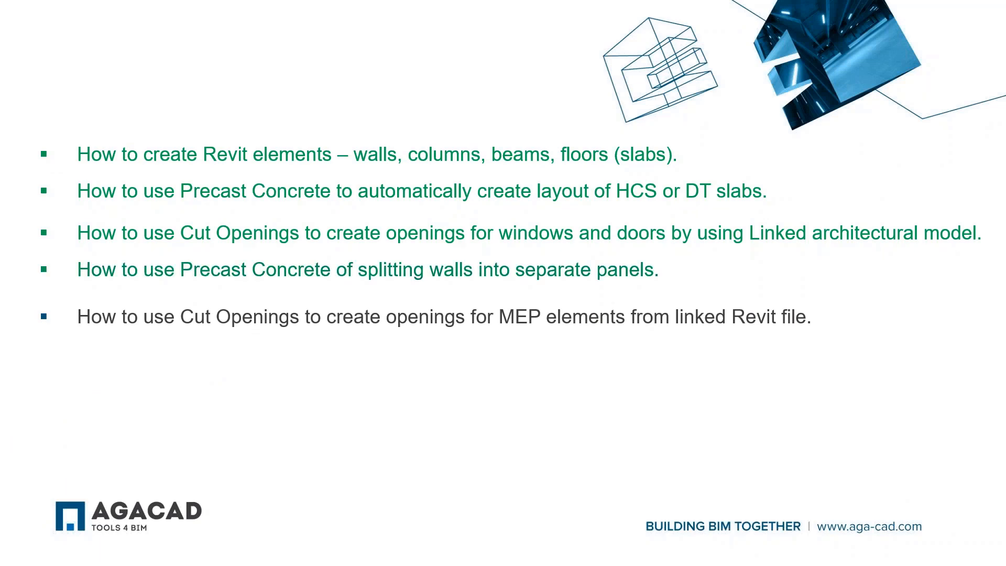
{"action": "key", "text": "alt+Tab"}
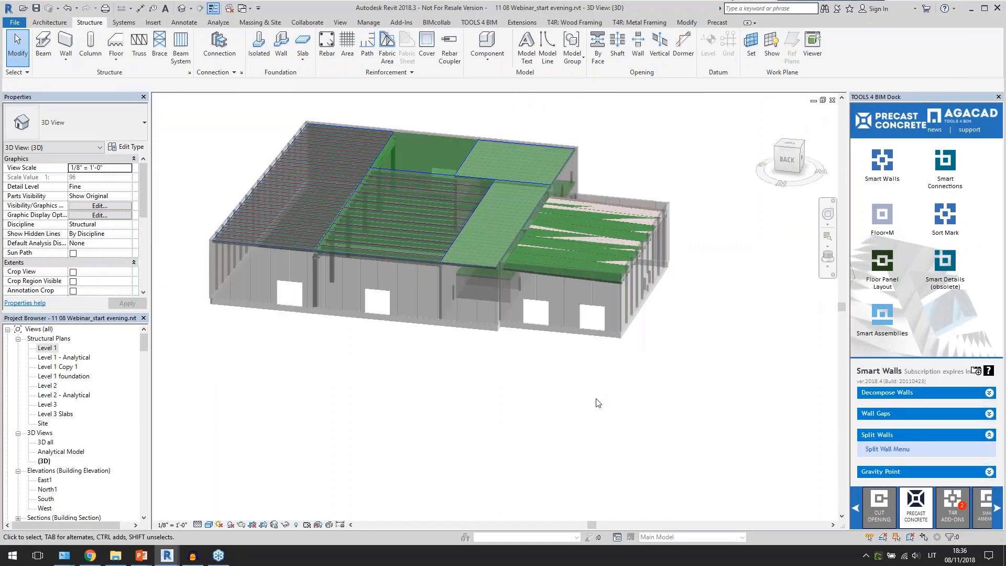
Step: Link the MEP.rvt Revit model into the project with Auto - Origin to Origin positioning
{"action": "middle_click_drag", "start_coordinate": [598, 403], "coordinate": [654, 436], "text": "shift"}
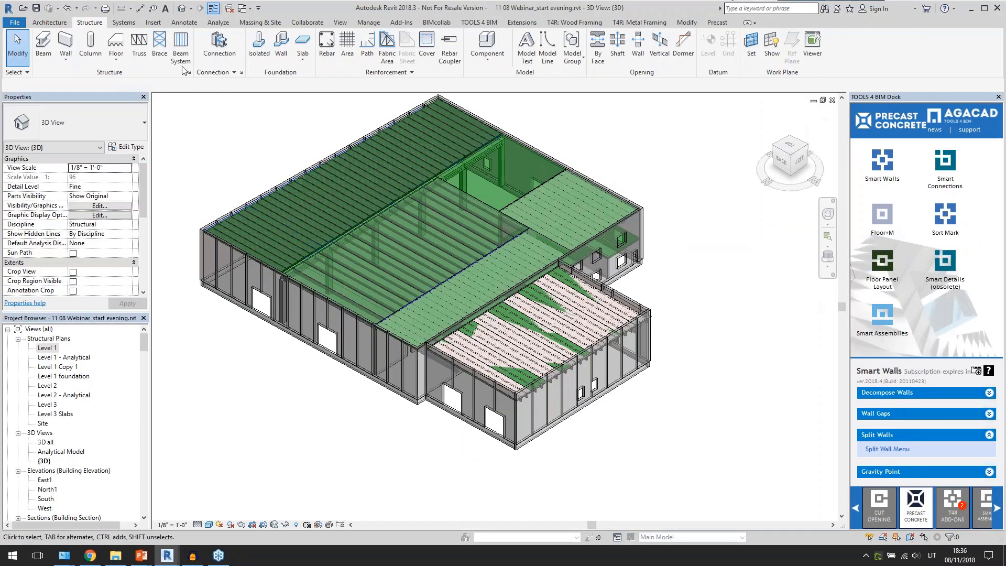
{"action": "left_click", "coordinate": [161, 25]}
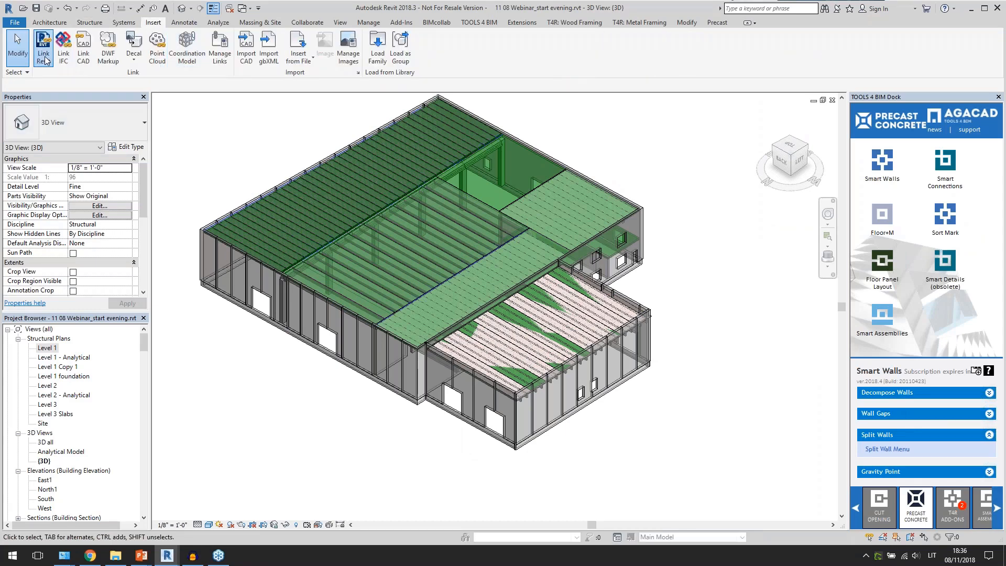
{"action": "left_click", "coordinate": [571, 319]}
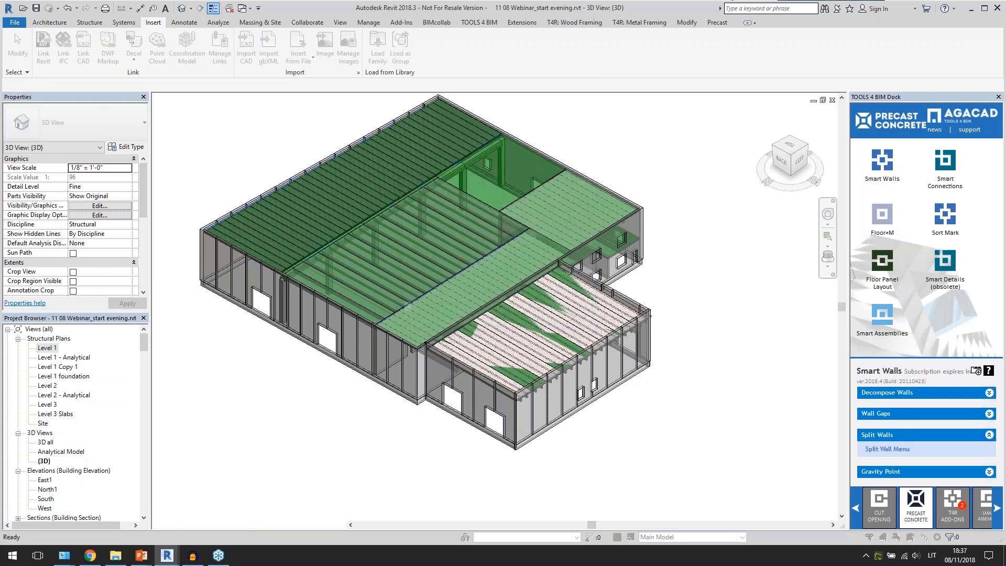
{"action": "left_click", "coordinate": [391, 279]}
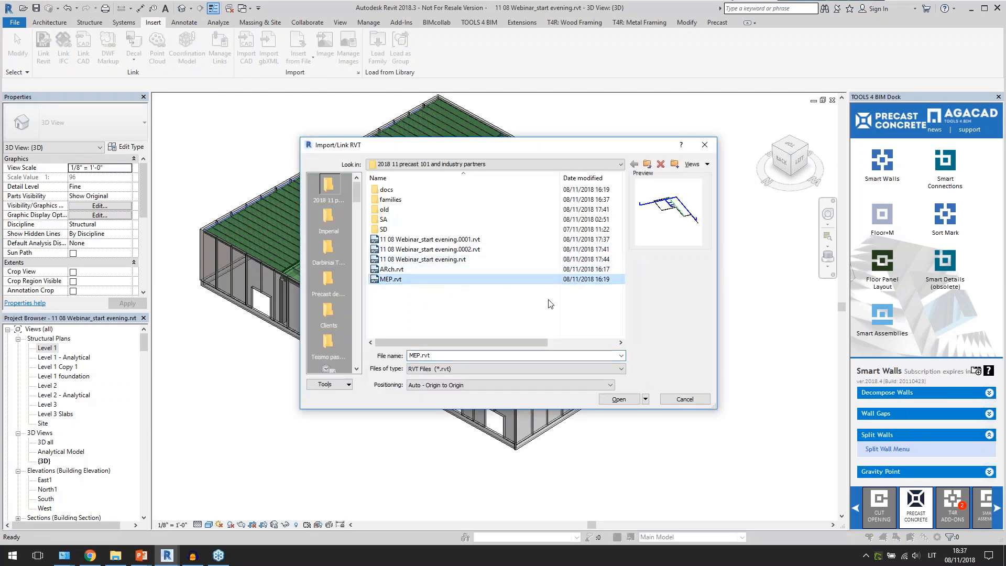
{"action": "left_click", "coordinate": [613, 399]}
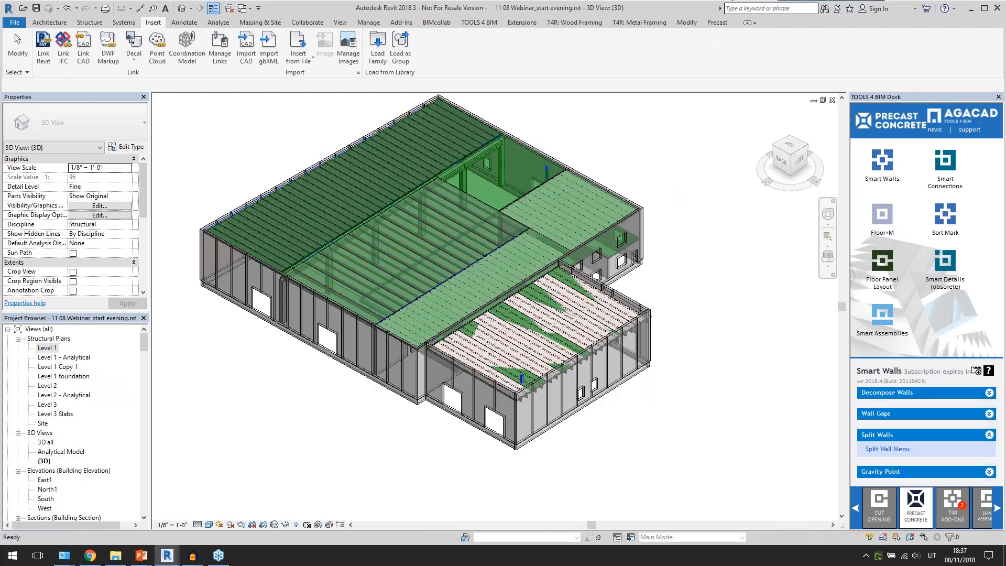
Step: Select the linked MEP model at the front wall, isolate it in the 3D view, and clear the selection
{"action": "middle_click_drag", "start_coordinate": [708, 376], "coordinate": [669, 368], "text": "shift"}
{"action": "scroll", "coordinate": [529, 325], "scroll_direction": "up", "scroll_amount": 2}
{"action": "left_click", "coordinate": [464, 323]}
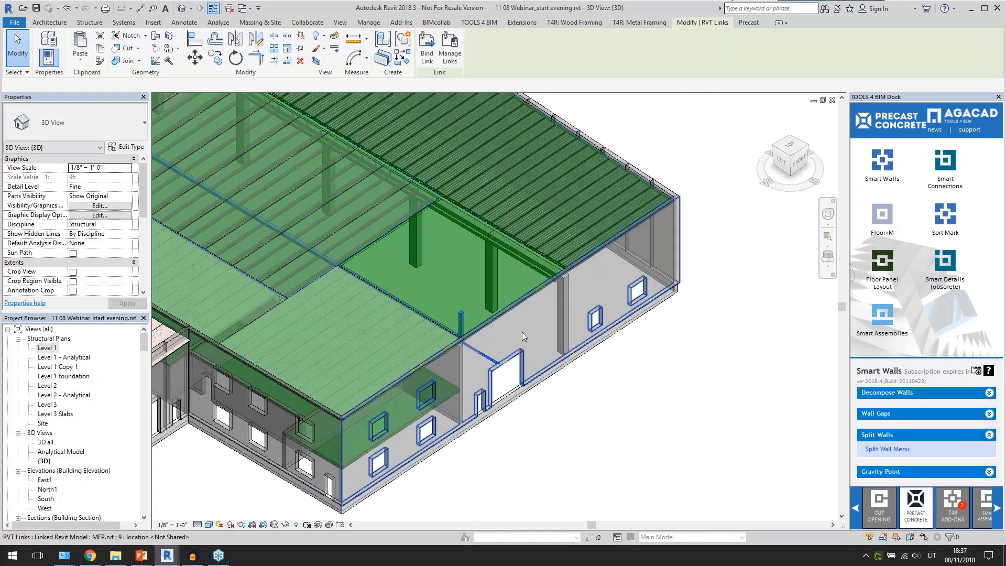
{"action": "scroll", "coordinate": [618, 338], "scroll_direction": "down", "scroll_amount": 3}
{"action": "key", "text": "i"}
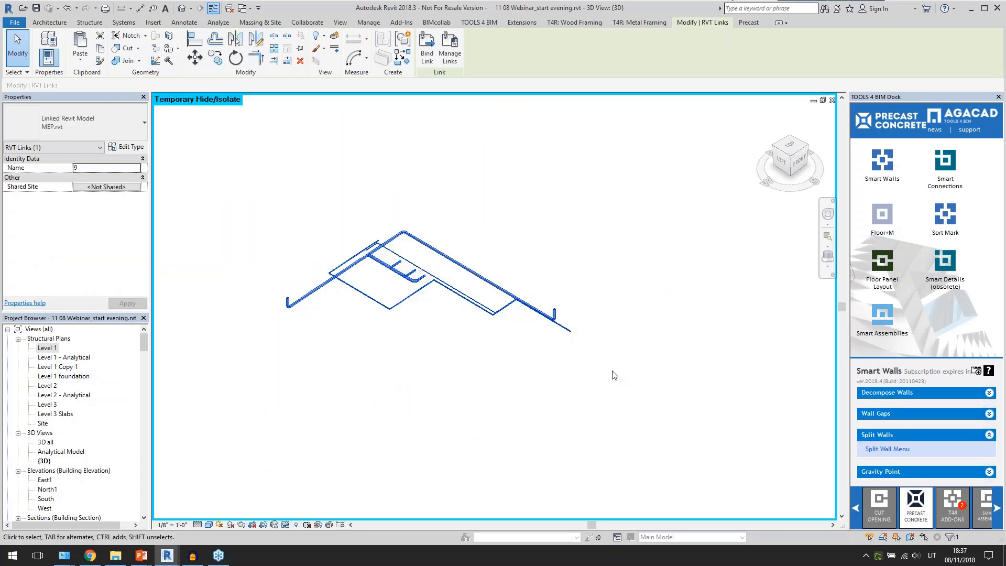
{"action": "key", "text": "Escape"}
Step: Inspect the ducts and pipes of the isolated MEP link, including one pipe's properties, and reset the temporary isolation
{"action": "scroll", "coordinate": [409, 278], "scroll_direction": "up", "scroll_amount": 3}
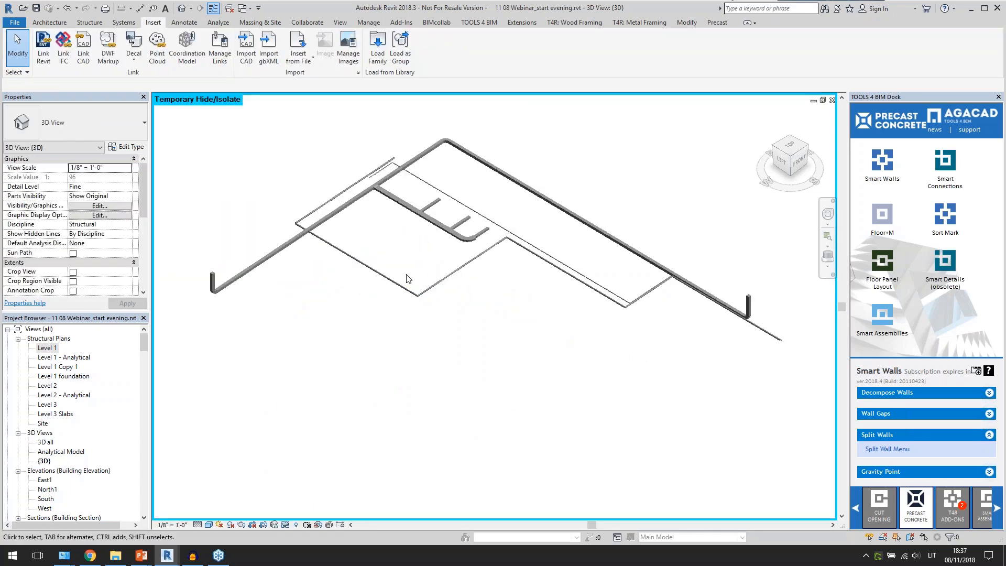
{"action": "left_click", "coordinate": [445, 235]}
{"action": "scroll", "coordinate": [592, 283], "scroll_direction": "up", "scroll_amount": 4}
{"action": "key", "text": "Escape"}
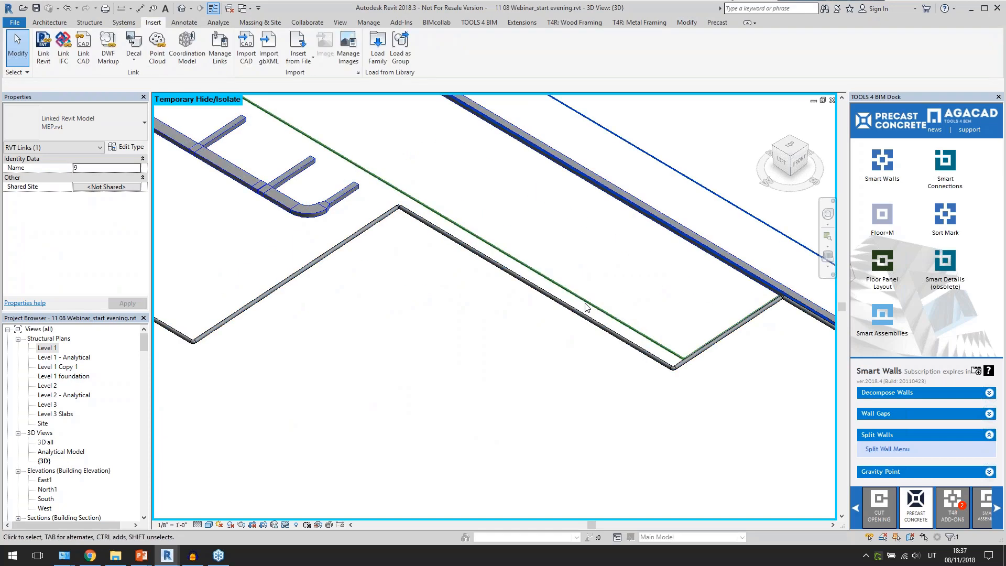
{"action": "left_click", "coordinate": [587, 307]}
{"action": "scroll", "coordinate": [587, 306], "scroll_direction": "down", "scroll_amount": 3}
{"action": "middle_click_drag", "start_coordinate": [587, 306], "coordinate": [594, 401], "text": "shift"}
{"action": "scroll", "coordinate": [629, 346], "scroll_direction": "down", "scroll_amount": 2}
{"action": "middle_click_drag", "start_coordinate": [618, 370], "coordinate": [647, 384], "text": "shift"}
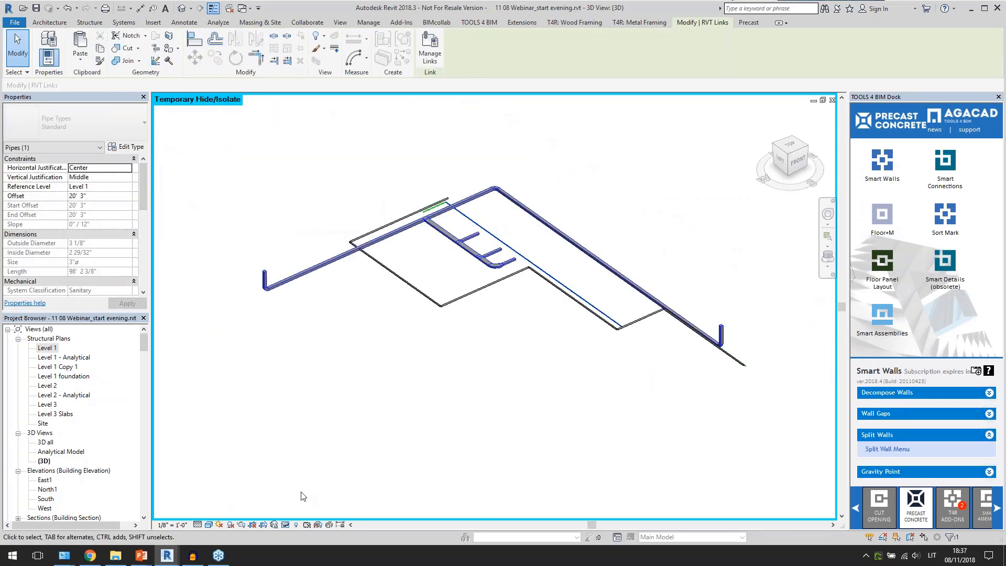
{"action": "left_click", "coordinate": [287, 525]}
{"action": "left_click", "coordinate": [327, 515]}
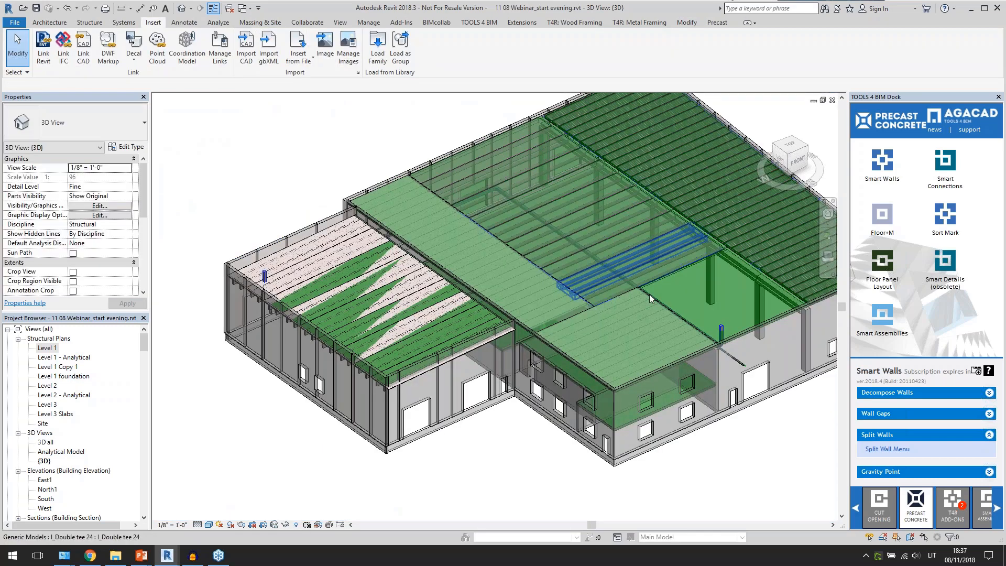
Step: Examine the linked hydronic supply pipe where it passes through the front wall above the door openings, and clear the selection
{"action": "scroll", "coordinate": [729, 367], "scroll_direction": "up", "scroll_amount": 5}
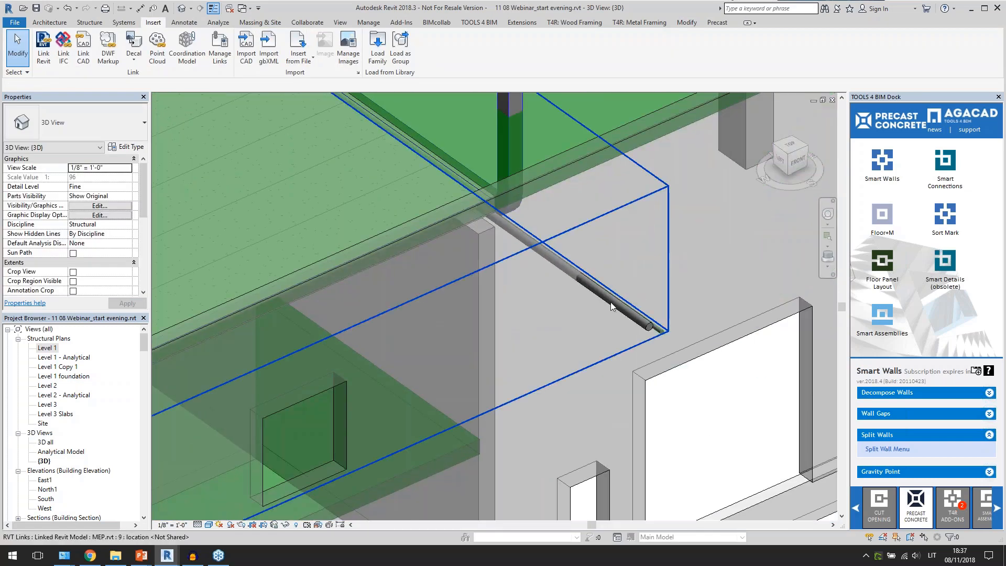
{"action": "left_click", "coordinate": [611, 302]}
{"action": "middle_click_drag", "start_coordinate": [611, 302], "coordinate": [580, 297], "text": "shift"}
{"action": "scroll", "coordinate": [615, 288], "scroll_direction": "down", "scroll_amount": 6}
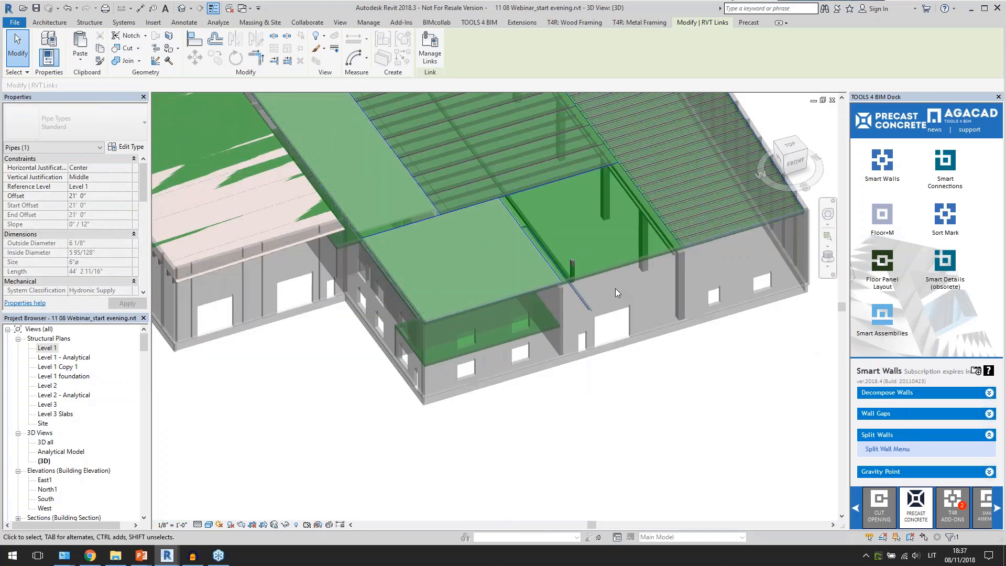
{"action": "middle_click_drag", "start_coordinate": [608, 382], "coordinate": [635, 391], "text": "shift"}
{"action": "left_click", "coordinate": [635, 391]}
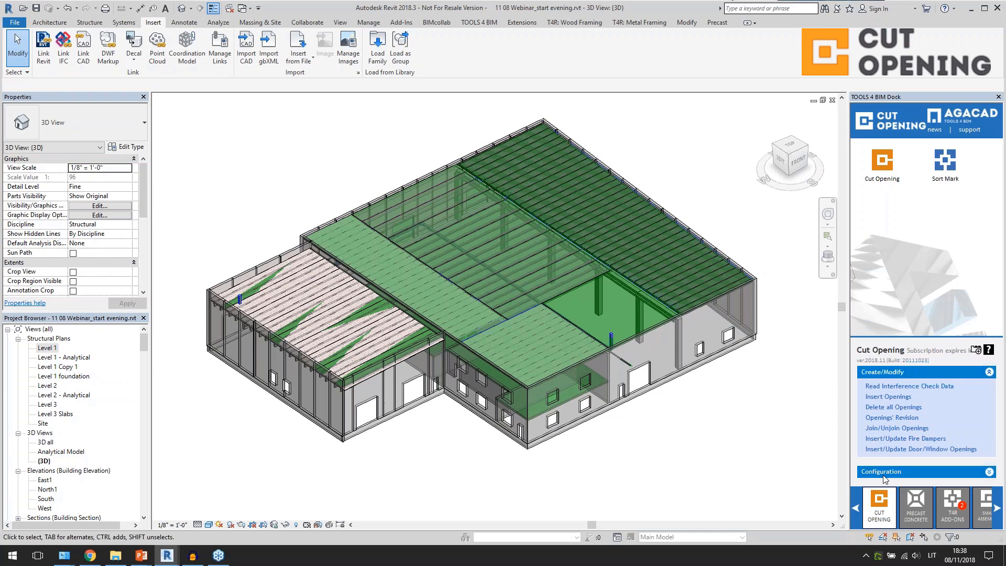
Step: Open Cut Opening's Openings Configuration and review its insulation, rectangular, round and oval duct, and fire protection pipe settings
{"action": "left_click", "coordinate": [891, 426]}
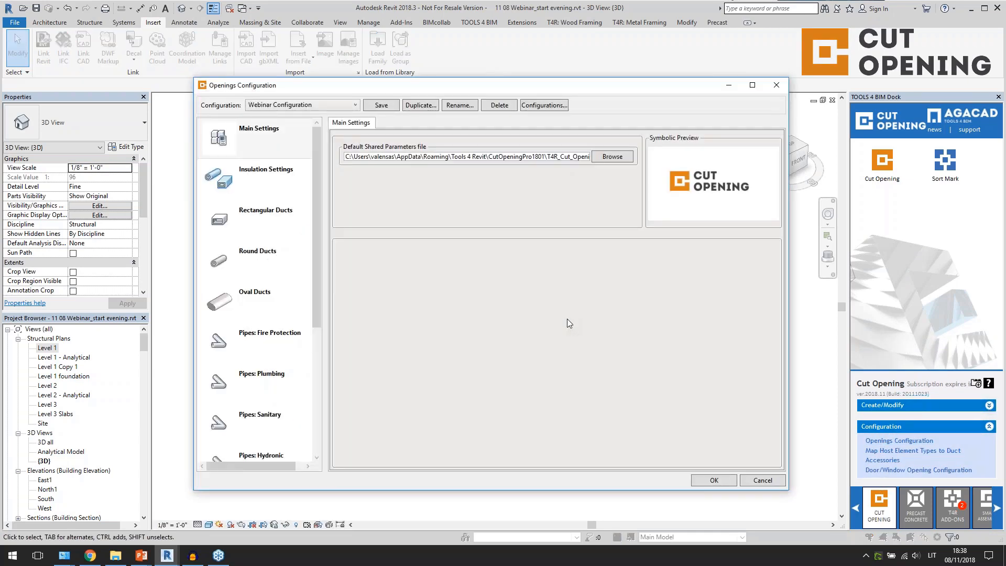
{"action": "left_click", "coordinate": [265, 176]}
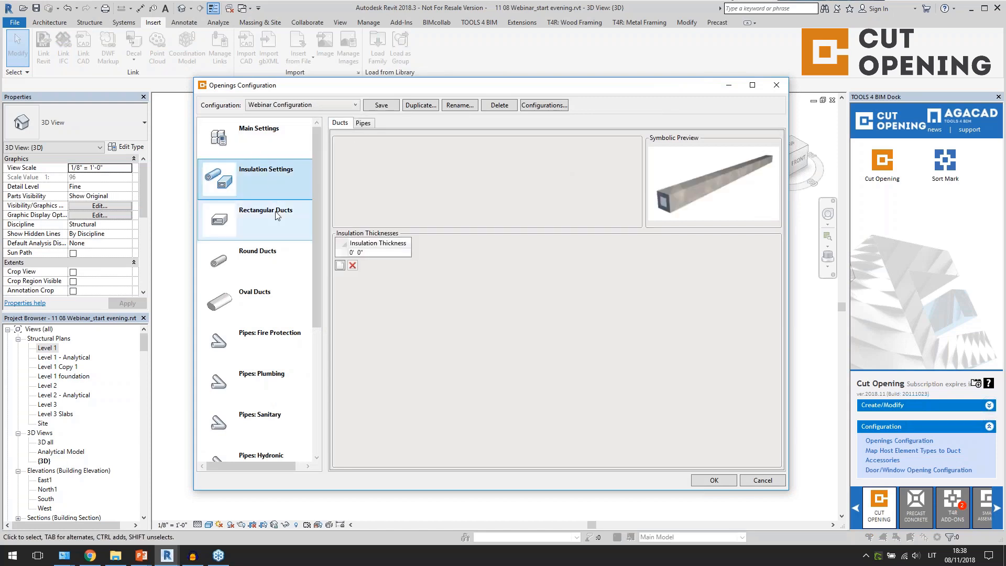
{"action": "left_click", "coordinate": [276, 215]}
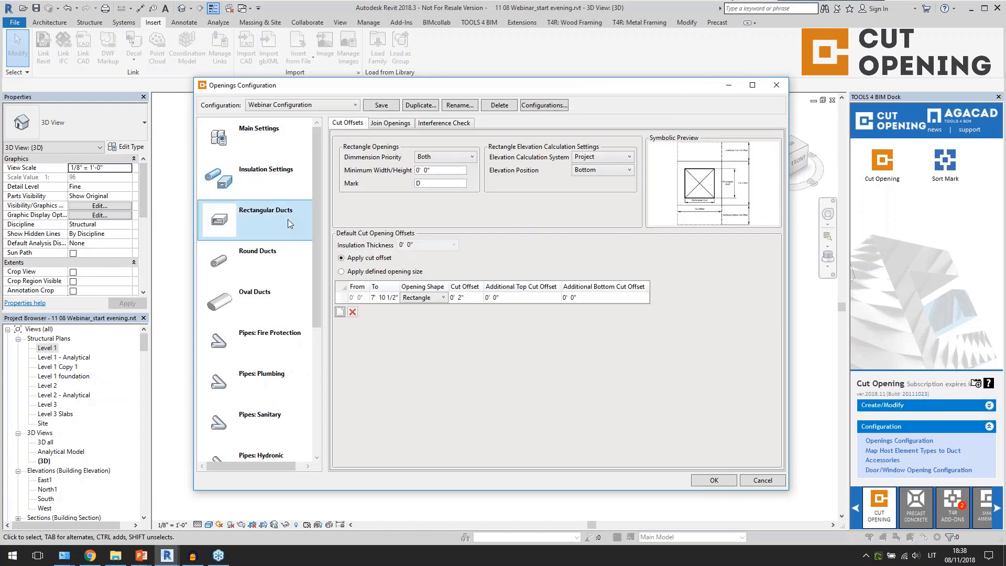
{"action": "left_click", "coordinate": [279, 267]}
{"action": "left_click", "coordinate": [283, 309]}
{"action": "left_click", "coordinate": [278, 346]}
{"action": "scroll", "coordinate": [278, 342], "scroll_direction": "down", "scroll_amount": 2}
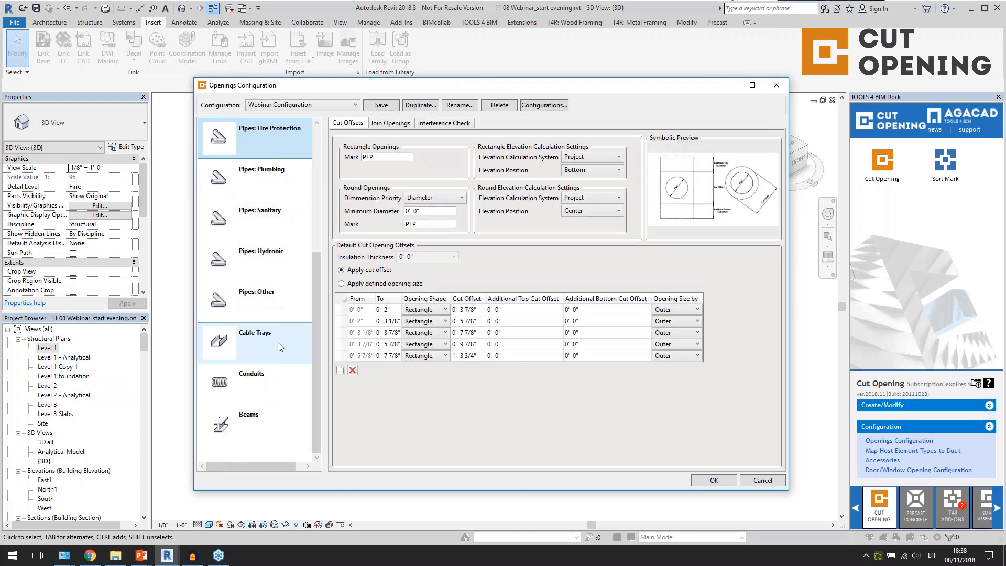
Step: Review the opening settings for cable trays, other pipes, hydronic pipes and round ducts, and return to those for rectangular ducts
{"action": "left_click", "coordinate": [272, 337]}
{"action": "scroll", "coordinate": [272, 338], "scroll_direction": "up", "scroll_amount": 1}
{"action": "scroll", "coordinate": [272, 336], "scroll_direction": "up", "scroll_amount": 1}
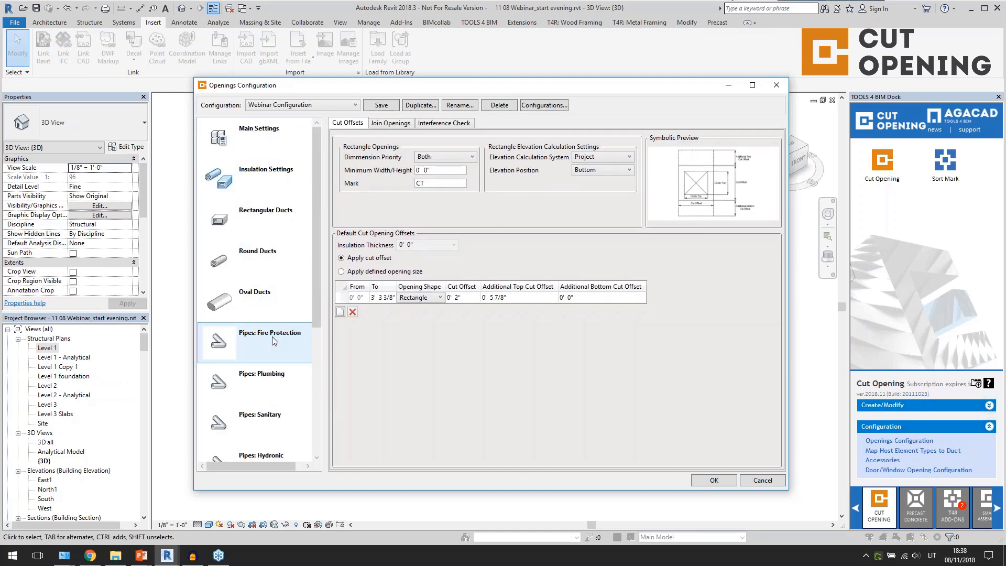
{"action": "scroll", "coordinate": [272, 337], "scroll_direction": "down", "scroll_amount": 3}
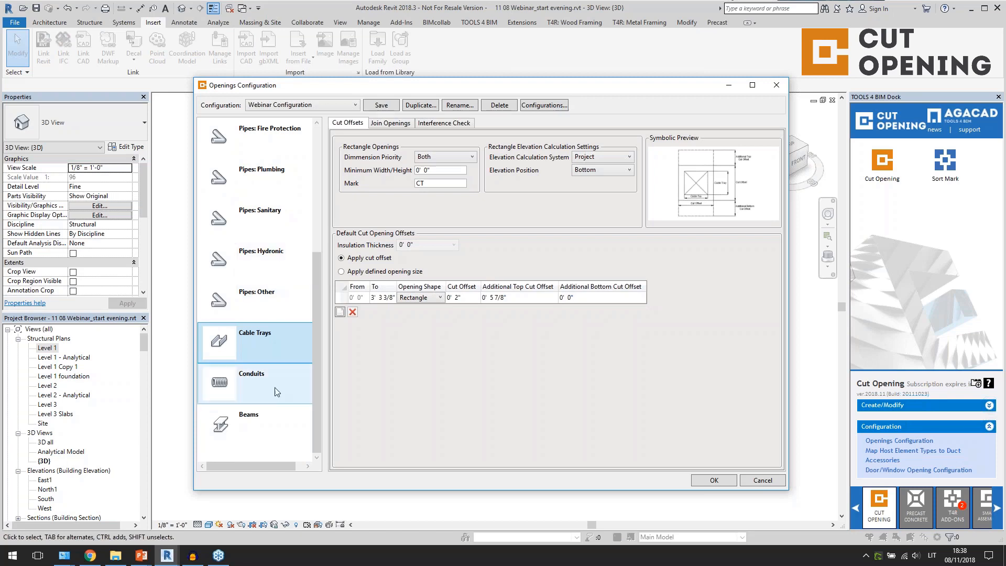
{"action": "left_click", "coordinate": [267, 300]}
{"action": "left_click", "coordinate": [263, 268]}
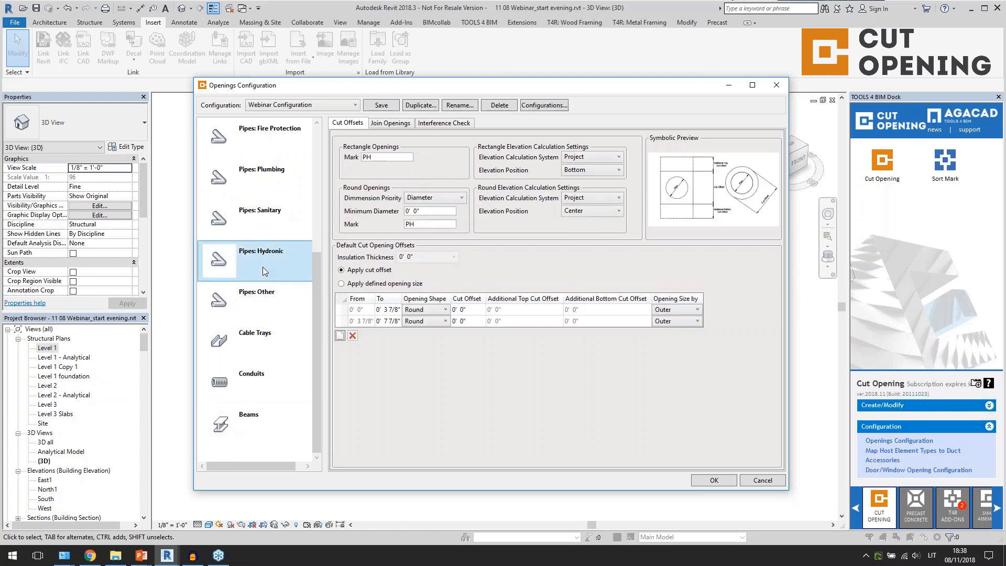
{"action": "scroll", "coordinate": [263, 269], "scroll_direction": "up", "scroll_amount": 3}
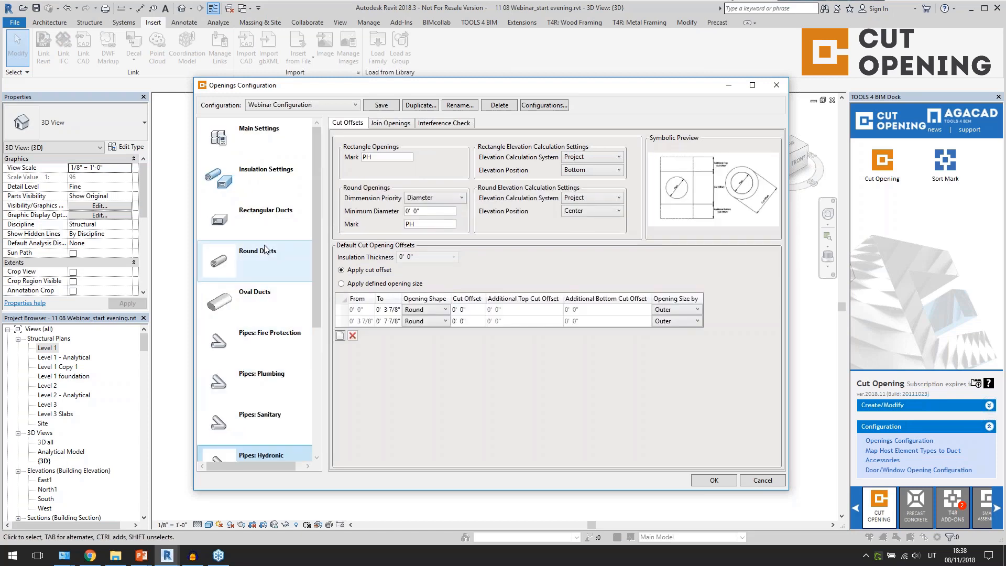
{"action": "left_click", "coordinate": [268, 252]}
{"action": "left_click", "coordinate": [267, 232]}
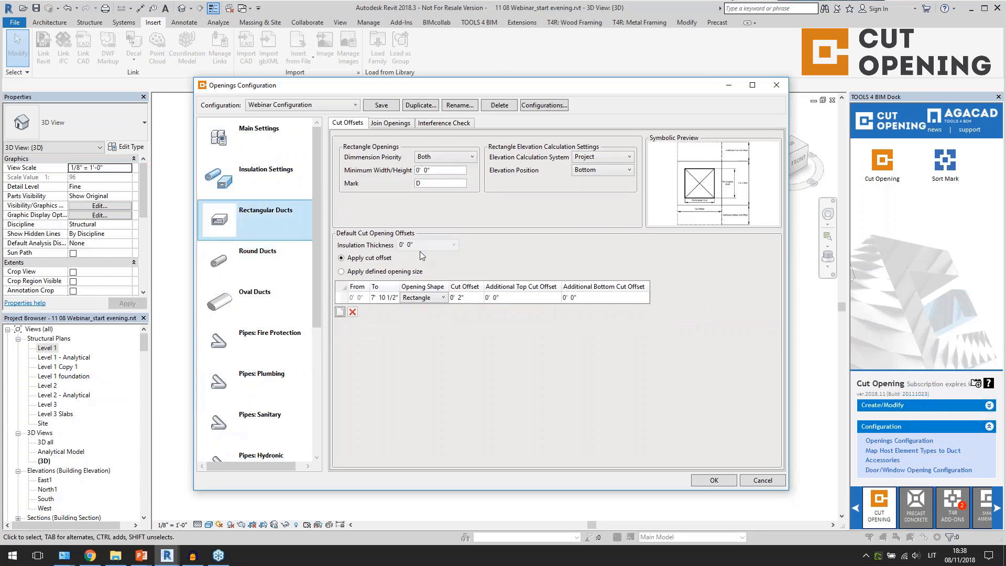
Step: Add two size ranges to the rectangular ducts' cut offset table and set the first range's opening shape to Round
{"action": "left_click", "coordinate": [339, 312]}
{"action": "left_click", "coordinate": [340, 324]}
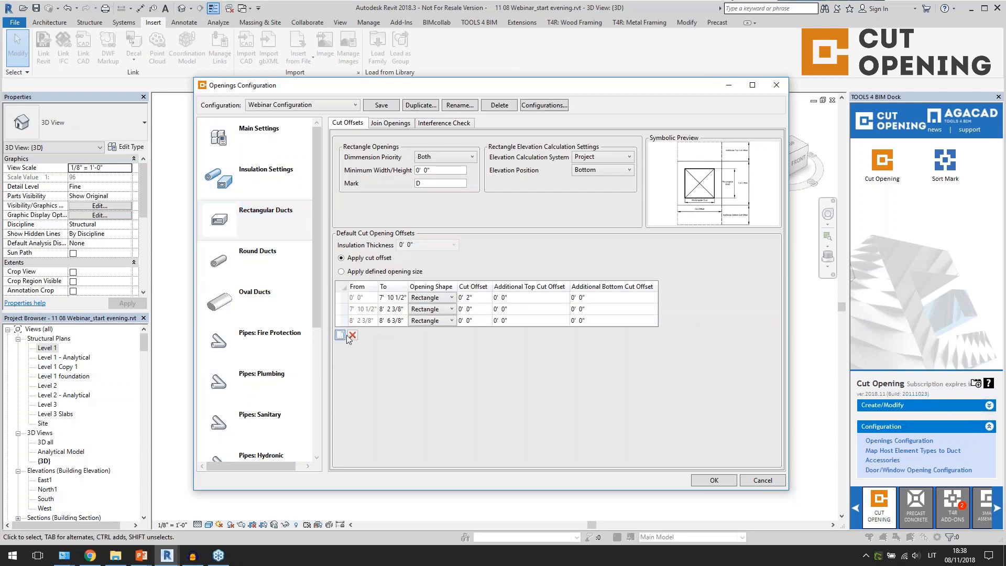
{"action": "left_click", "coordinate": [430, 298]}
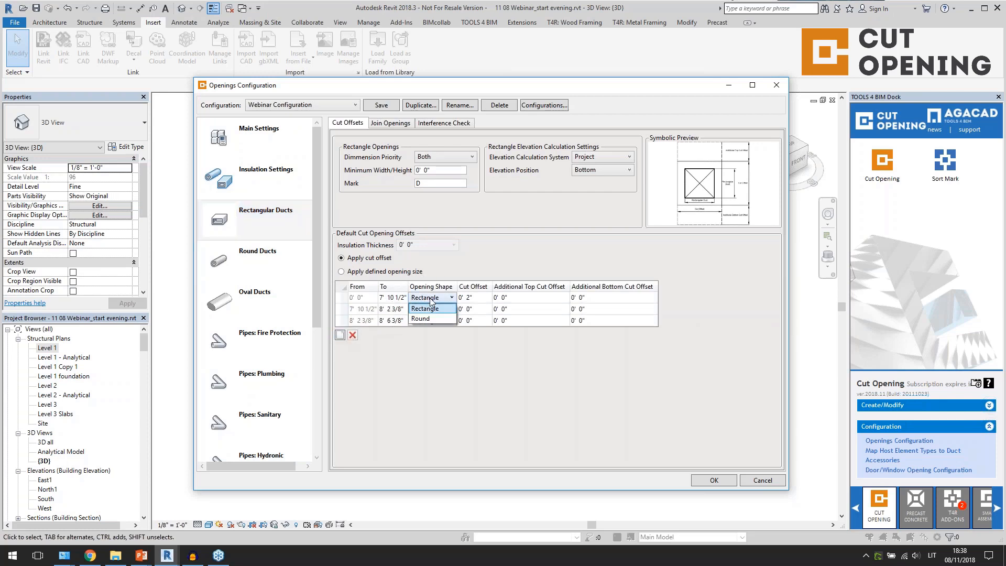
{"action": "left_click", "coordinate": [439, 320]}
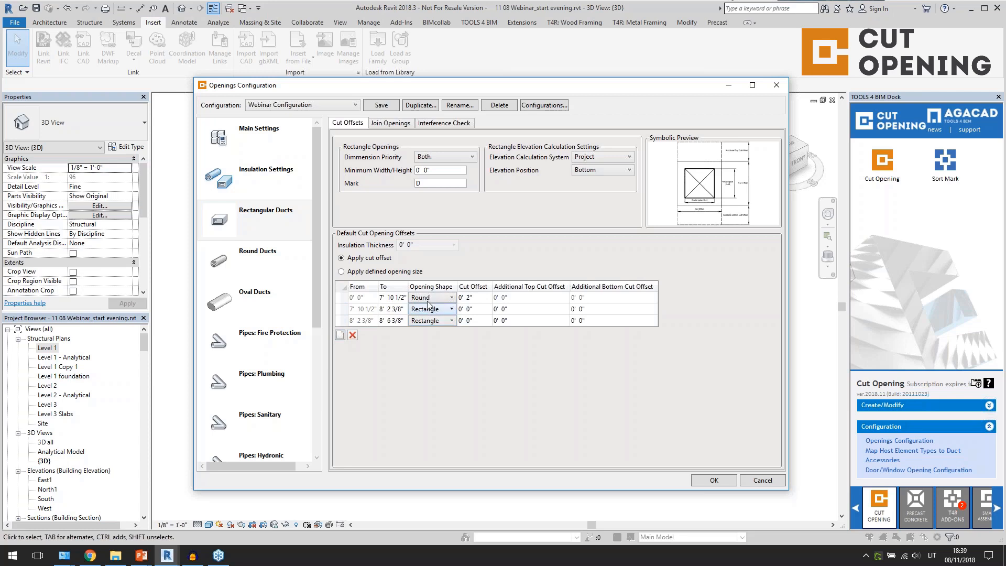
Step: Examine the cut offset and additional top and bottom cut offset values for rectangular ducts alongside the enlarged symbolic preview
{"action": "left_click", "coordinate": [479, 311]}
{"action": "left_click", "coordinate": [478, 313]}
{"action": "left_click", "coordinate": [469, 309]}
{"action": "mouse_move", "coordinate": [713, 191]}
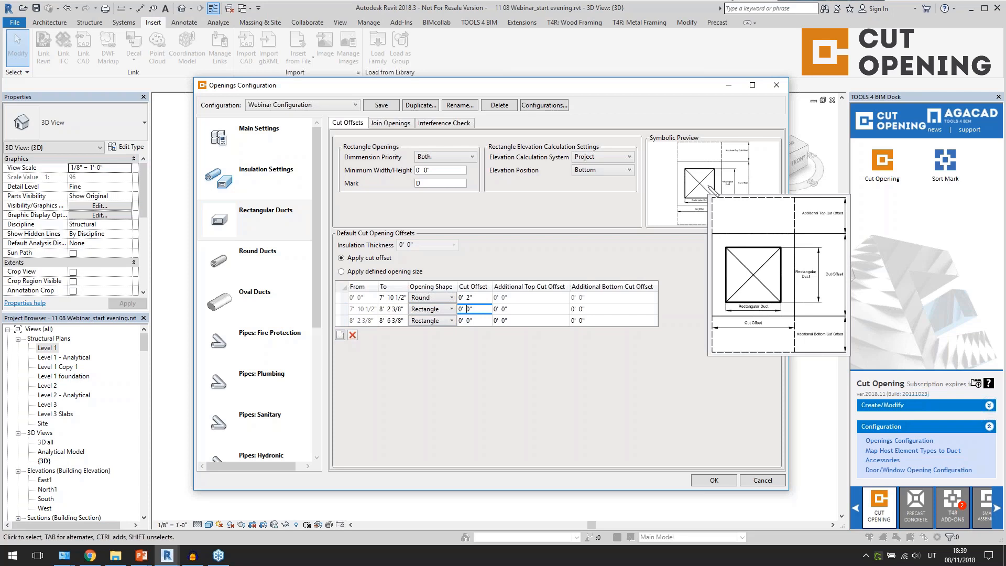
{"action": "left_click", "coordinate": [483, 301]}
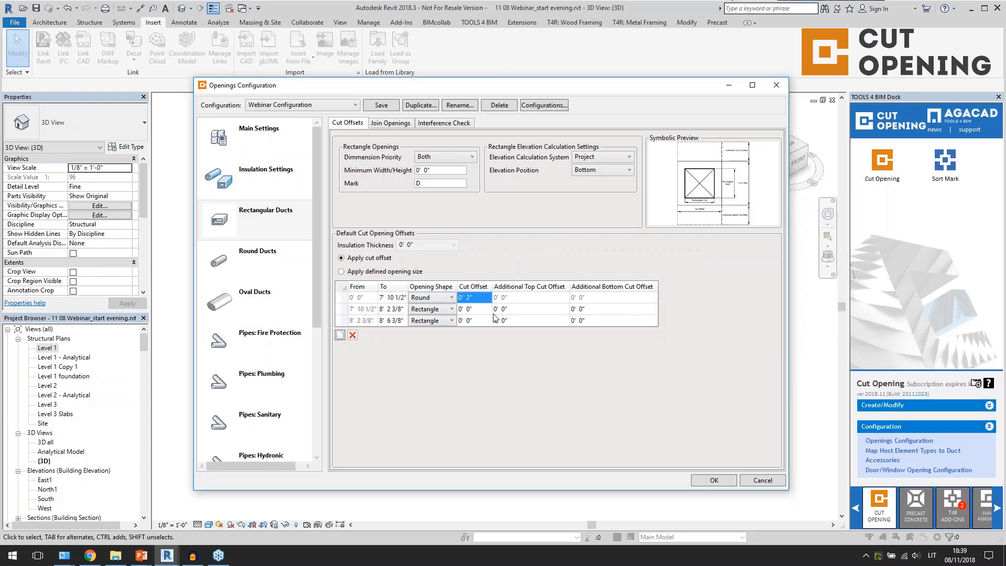
{"action": "left_click", "coordinate": [558, 310]}
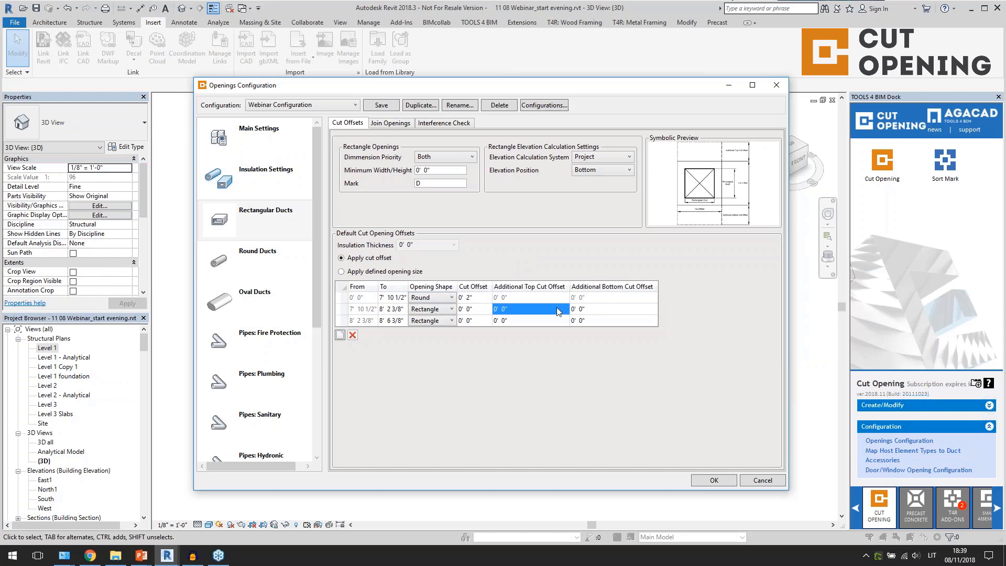
{"action": "left_click", "coordinate": [600, 311]}
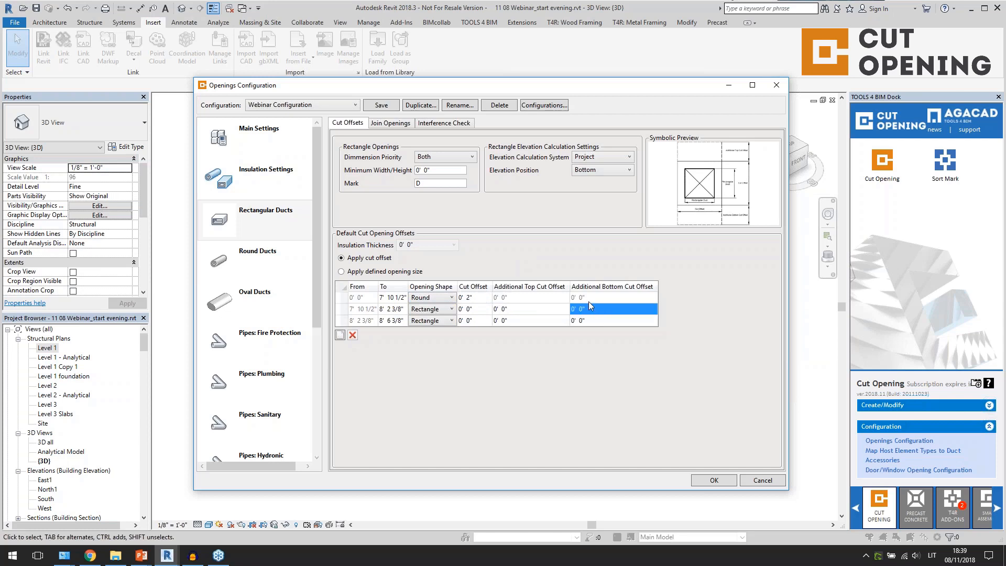
Step: Review the rectangular ducts' dimension priority, minimum width/height and mark fields, and the available elevation calculation system and position options
{"action": "left_click", "coordinate": [460, 157]}
{"action": "left_click", "coordinate": [500, 157]}
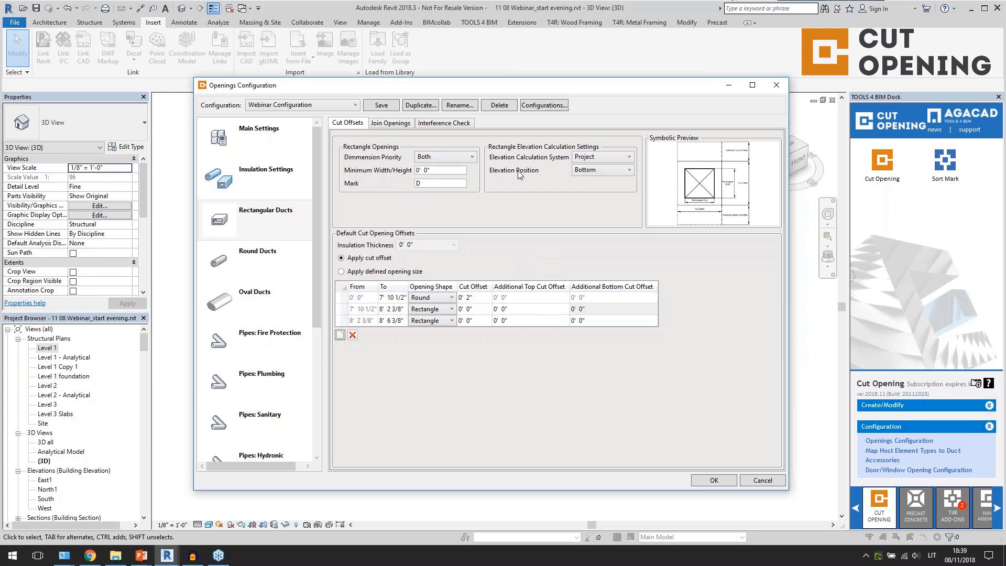
{"action": "left_click", "coordinate": [453, 171]}
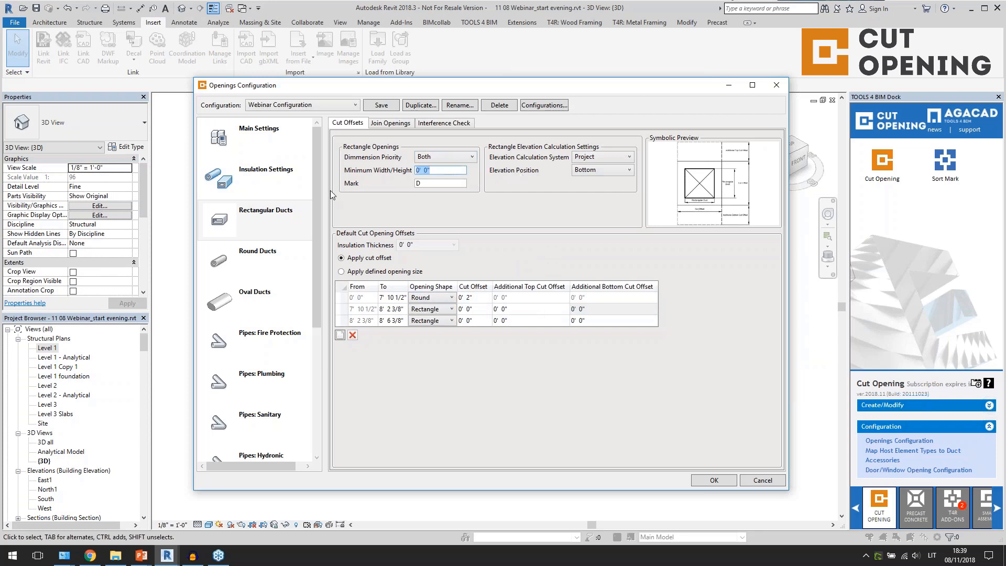
{"action": "left_click", "coordinate": [454, 184]}
{"action": "left_click", "coordinate": [591, 158]}
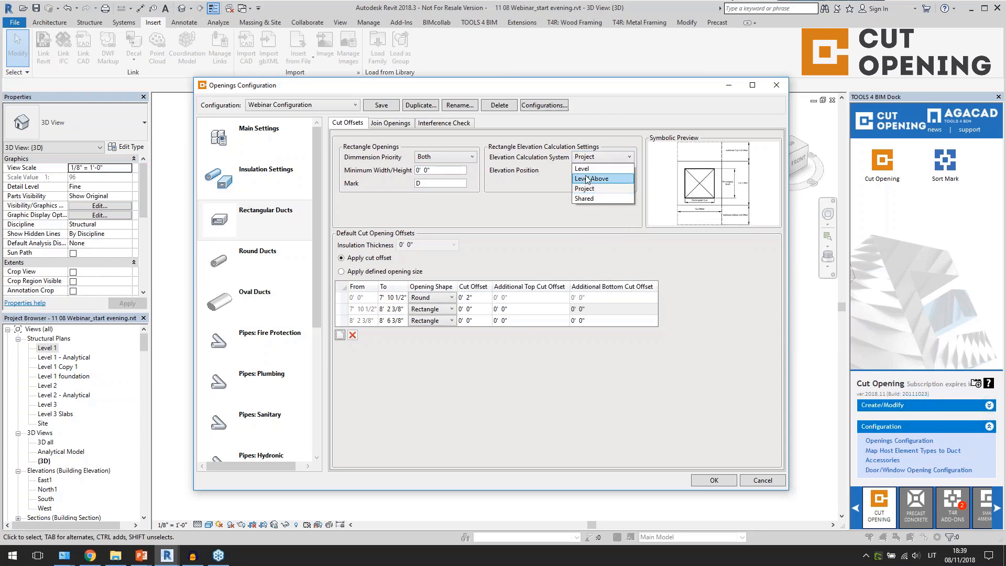
{"action": "left_click", "coordinate": [519, 205]}
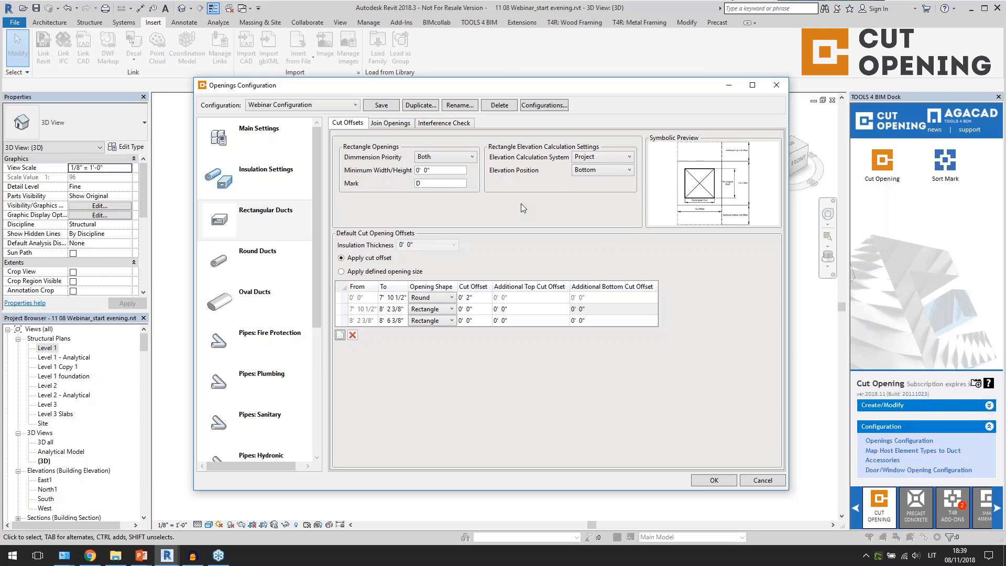
{"action": "left_click", "coordinate": [600, 173]}
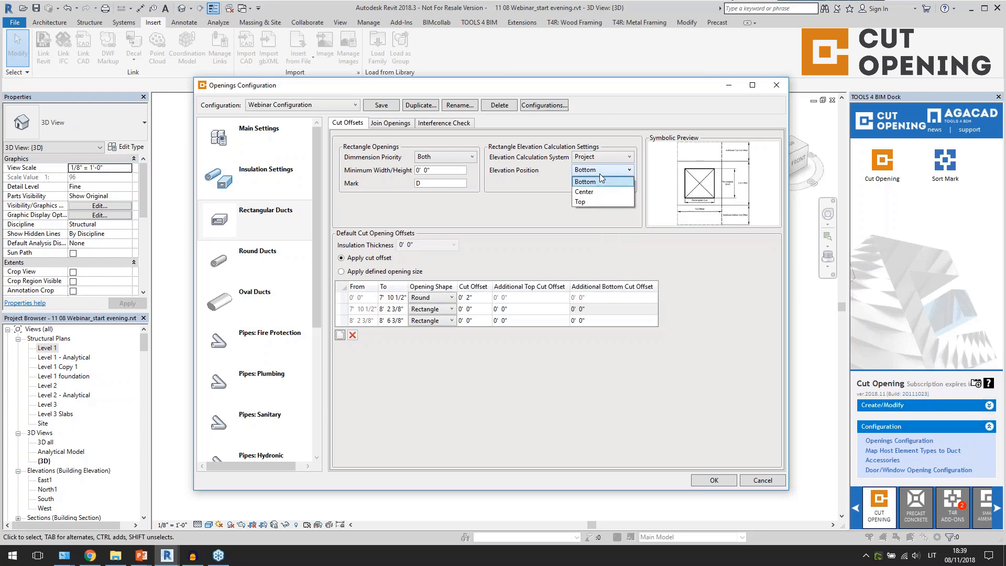
{"action": "left_click", "coordinate": [601, 175]}
{"action": "mouse_move", "coordinate": [587, 174]}
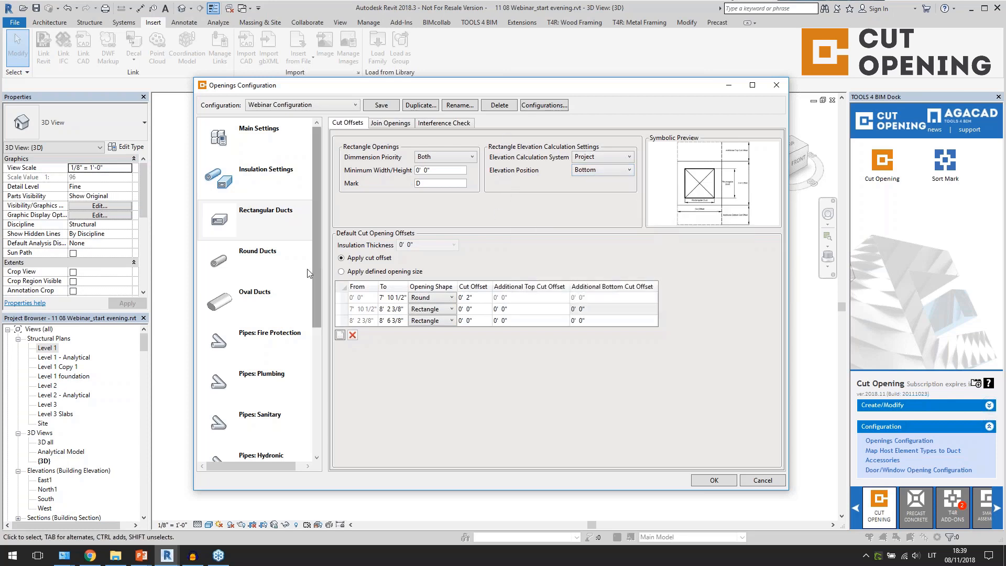
Step: Examine the Join Openings and Interference Check settings for rectangular ducts with their symbolic previews, and close Openings Configuration
{"action": "left_click_drag", "start_coordinate": [319, 269], "coordinate": [321, 395]}
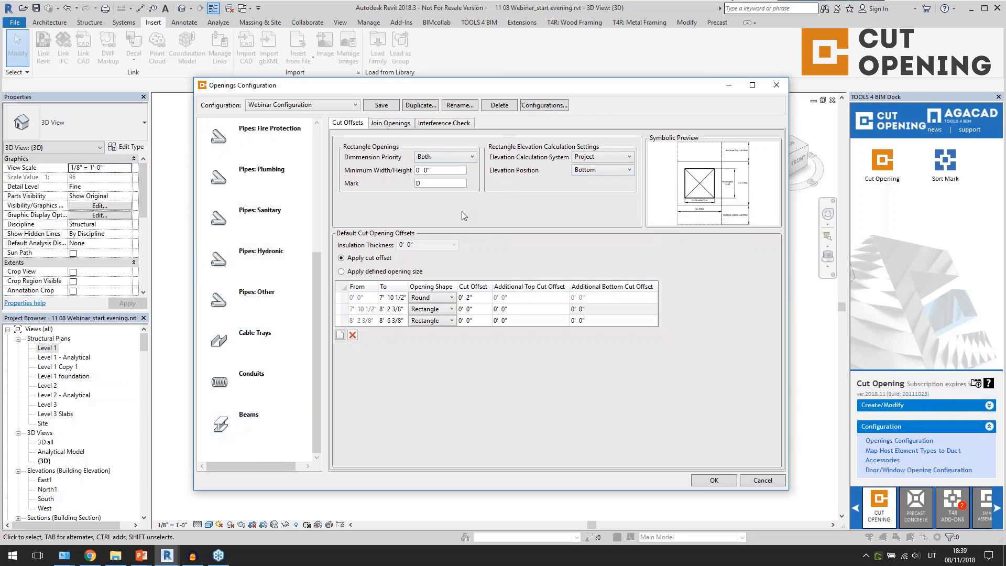
{"action": "left_click", "coordinate": [399, 125]}
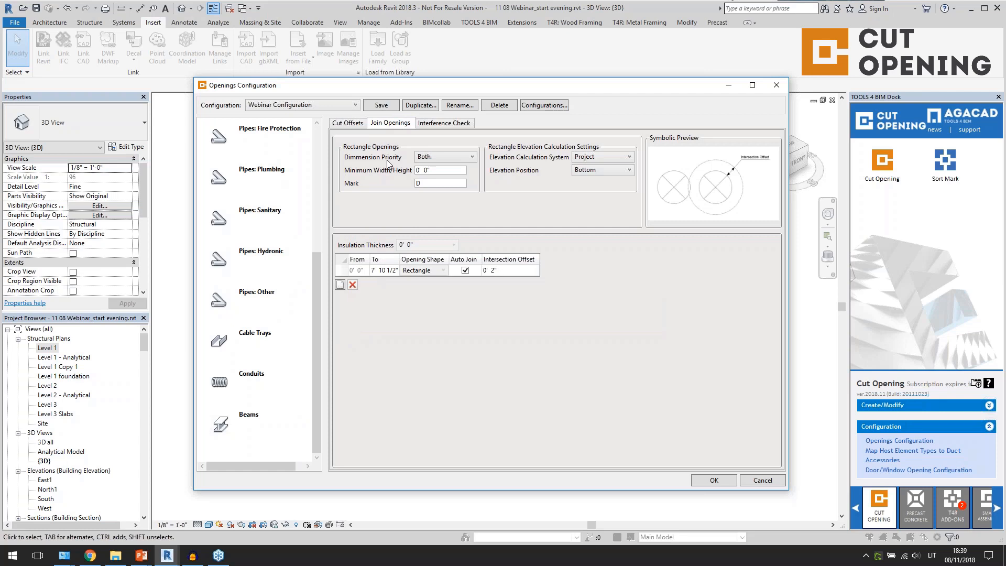
{"action": "mouse_move", "coordinate": [681, 190]}
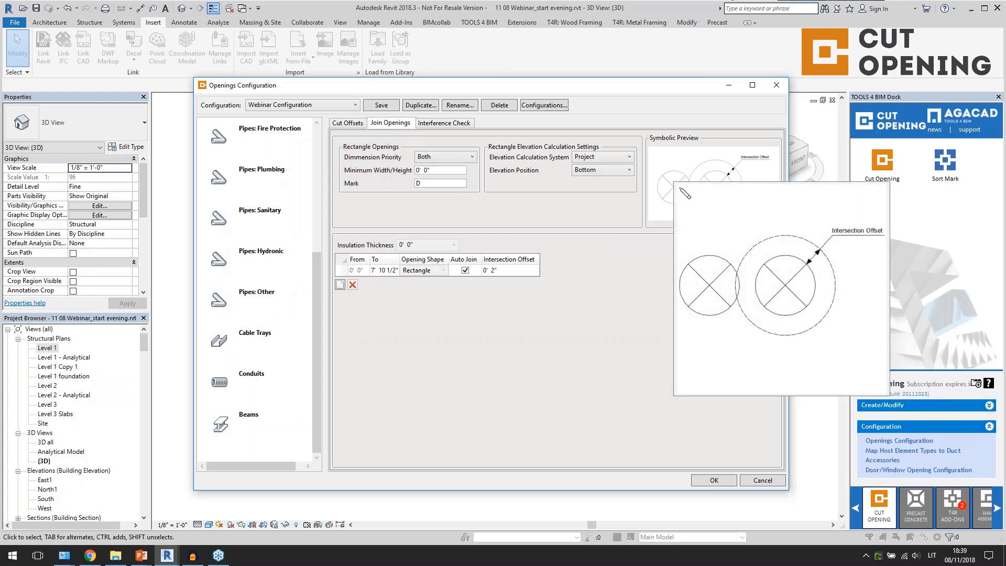
{"action": "left_click", "coordinate": [439, 125]}
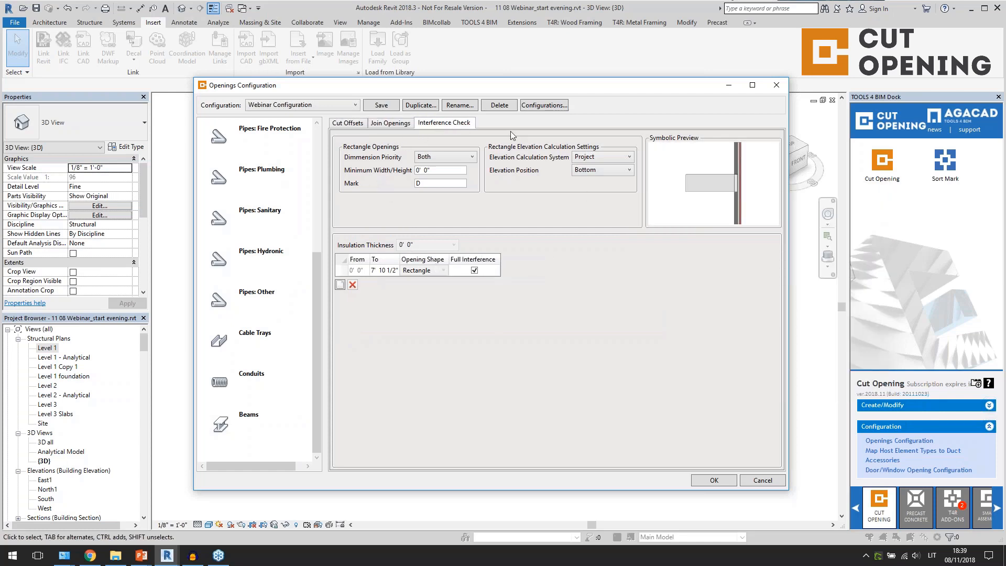
{"action": "mouse_move", "coordinate": [720, 179]}
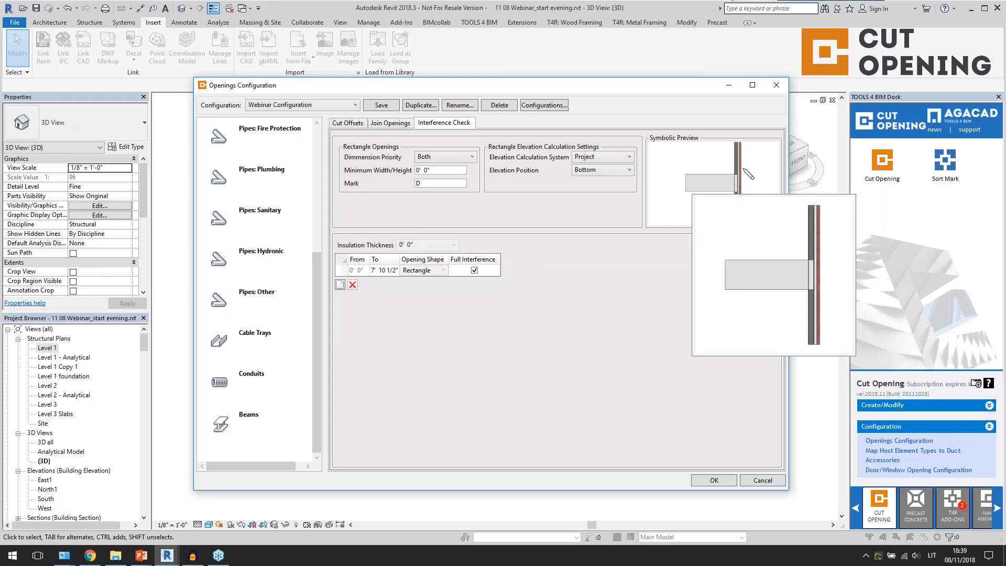
{"action": "left_click", "coordinate": [475, 270]}
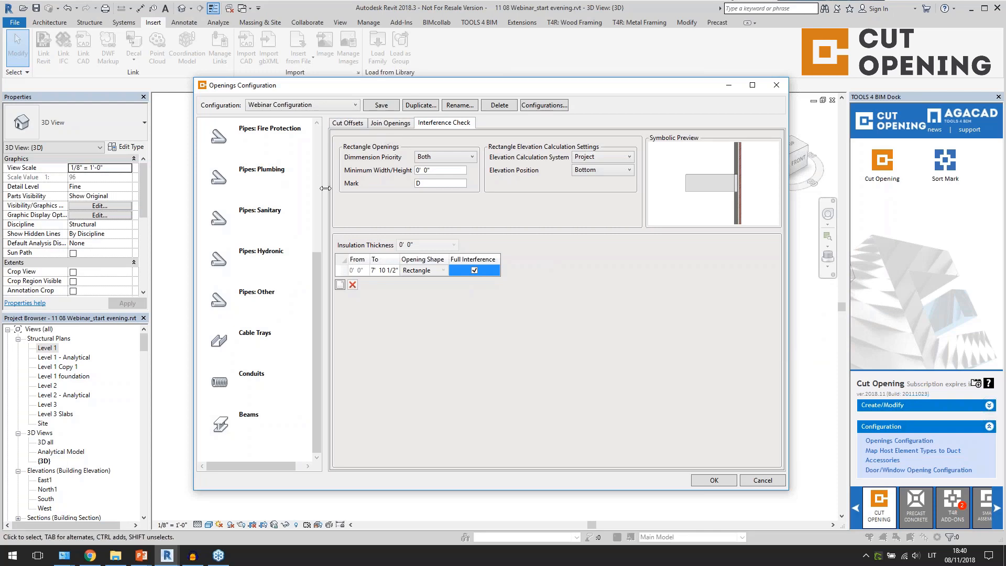
{"action": "left_click", "coordinate": [776, 85]}
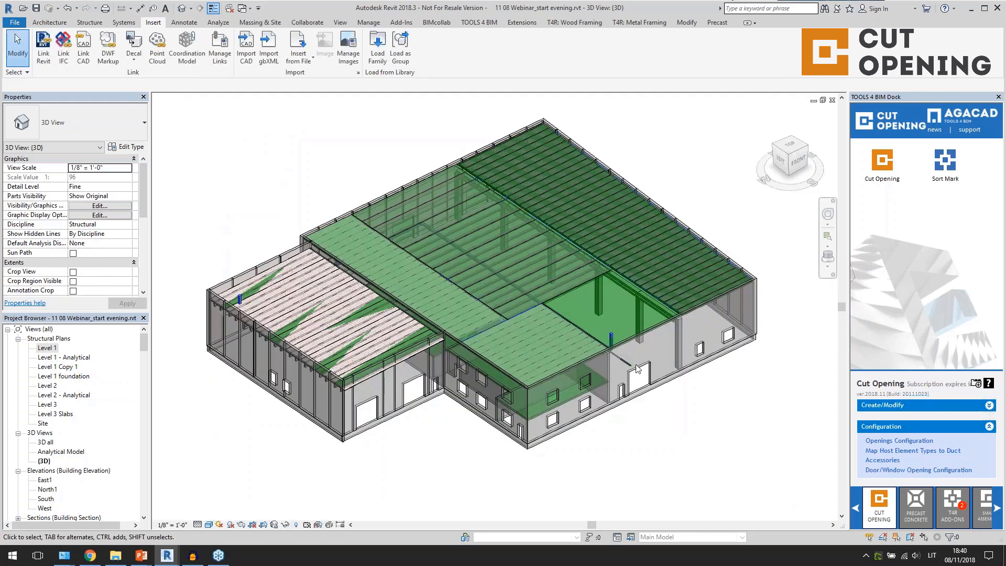
Step: Start a new interference check and include the current project's Walls and Floors as the first set of categories
{"action": "middle_click_drag", "start_coordinate": [689, 415], "coordinate": [681, 415]}
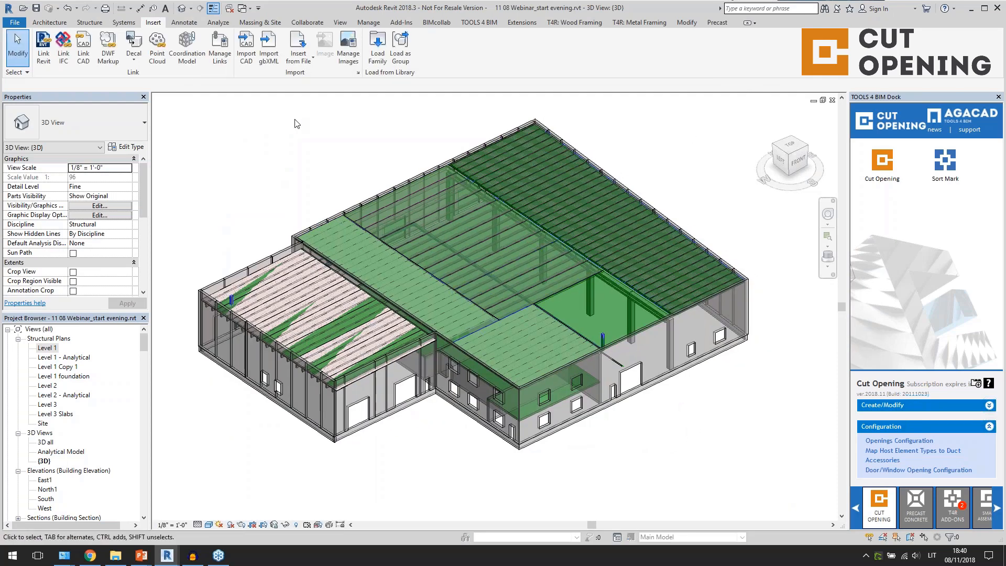
{"action": "left_click", "coordinate": [304, 23]}
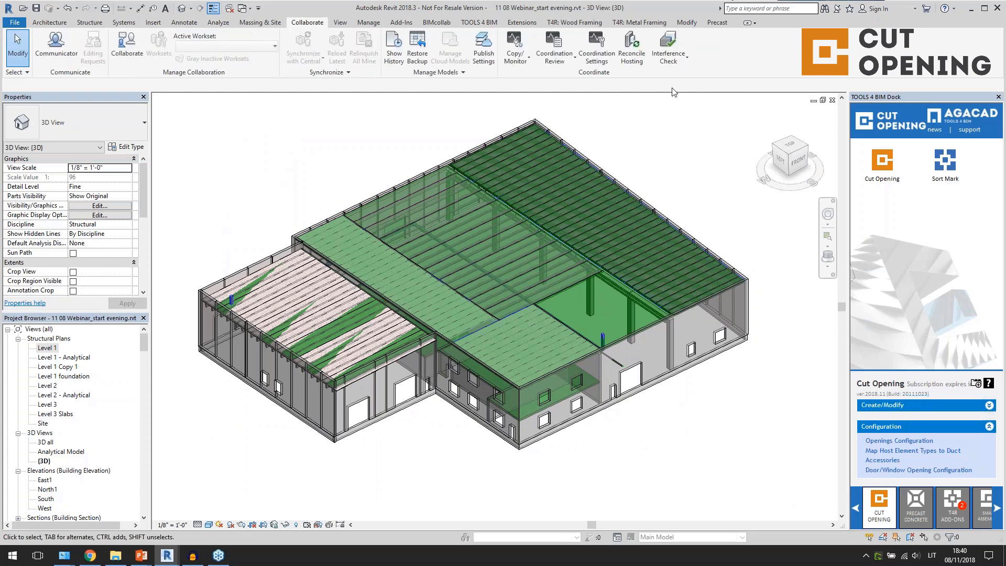
{"action": "left_click", "coordinate": [668, 59]}
{"action": "left_click", "coordinate": [680, 80]}
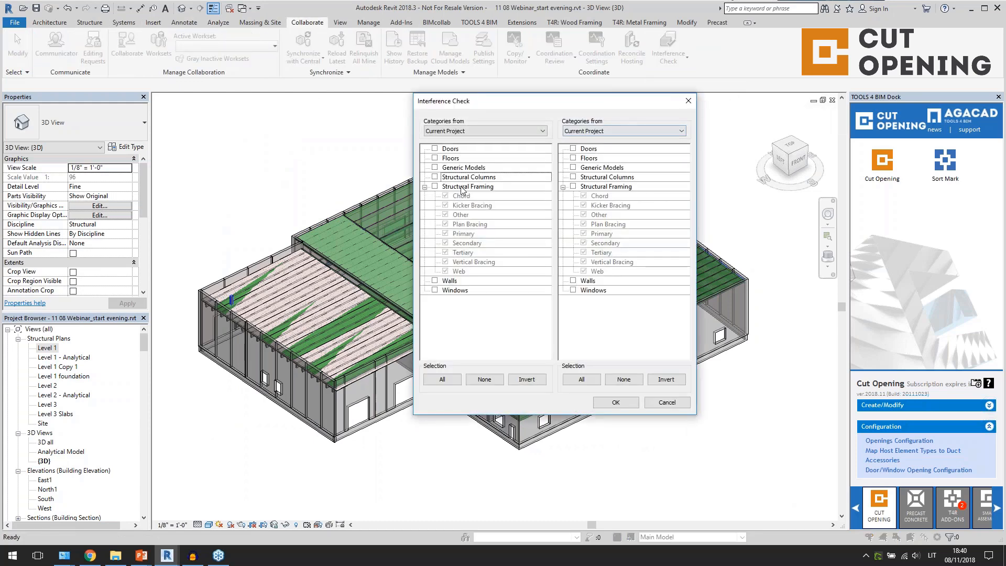
{"action": "left_click", "coordinate": [435, 281]}
{"action": "left_click", "coordinate": [435, 158]}
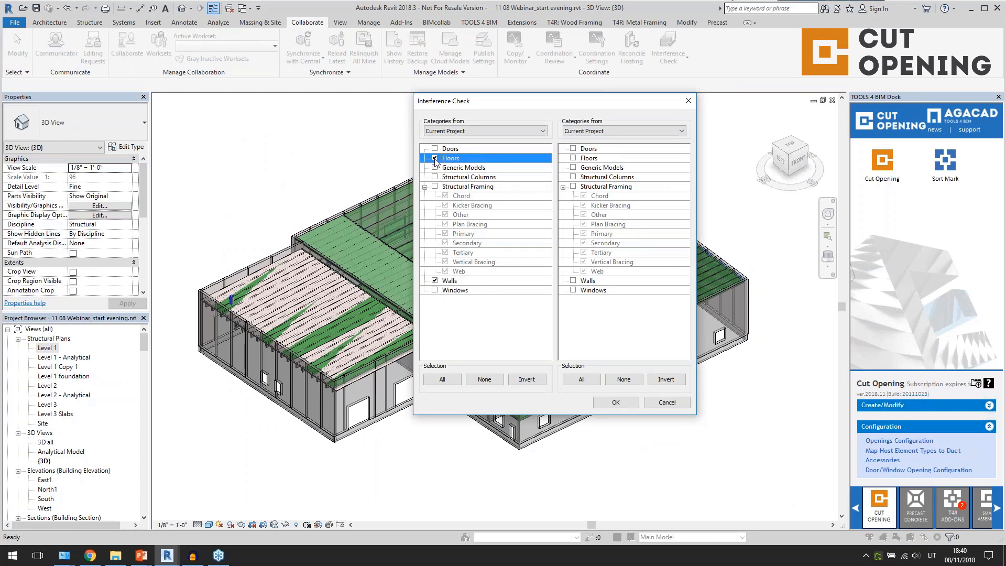
Step: Set MEP.rvt as the second category source, include its Pipes and Ducts, and run the interference check
{"action": "left_click", "coordinate": [631, 131]}
{"action": "left_click", "coordinate": [629, 139]}
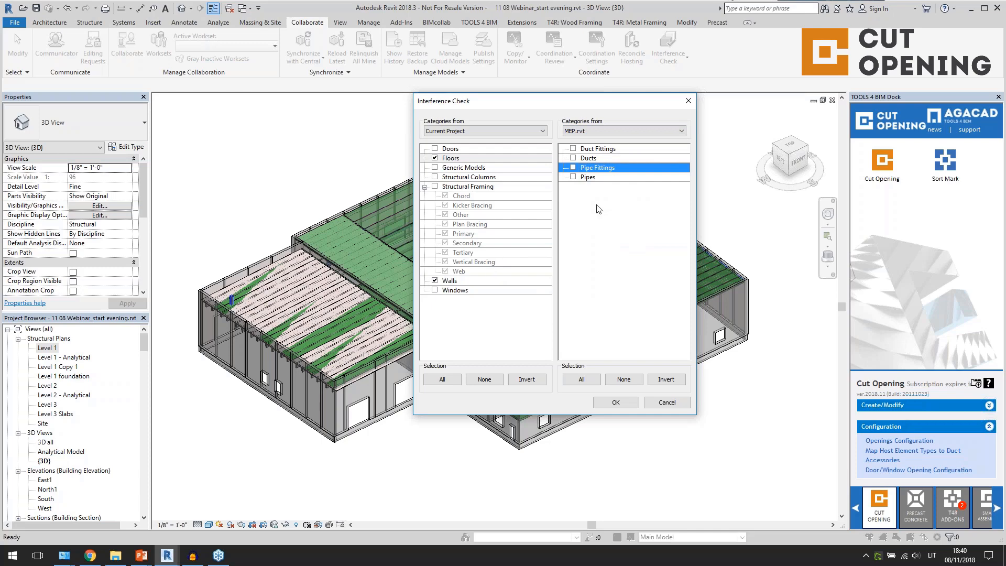
{"action": "left_click", "coordinate": [573, 177]}
{"action": "left_click", "coordinate": [574, 158]}
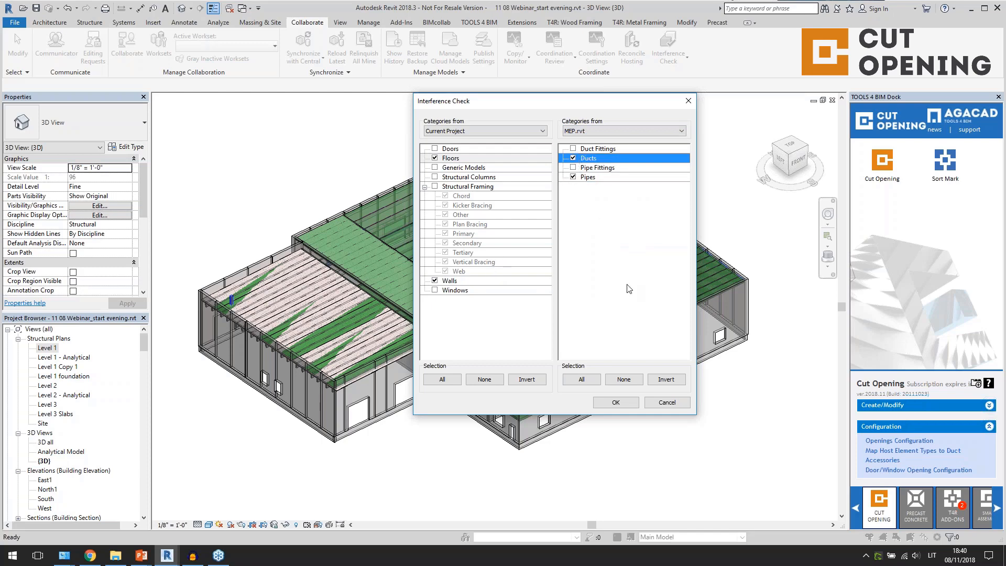
{"action": "left_click", "coordinate": [616, 403]}
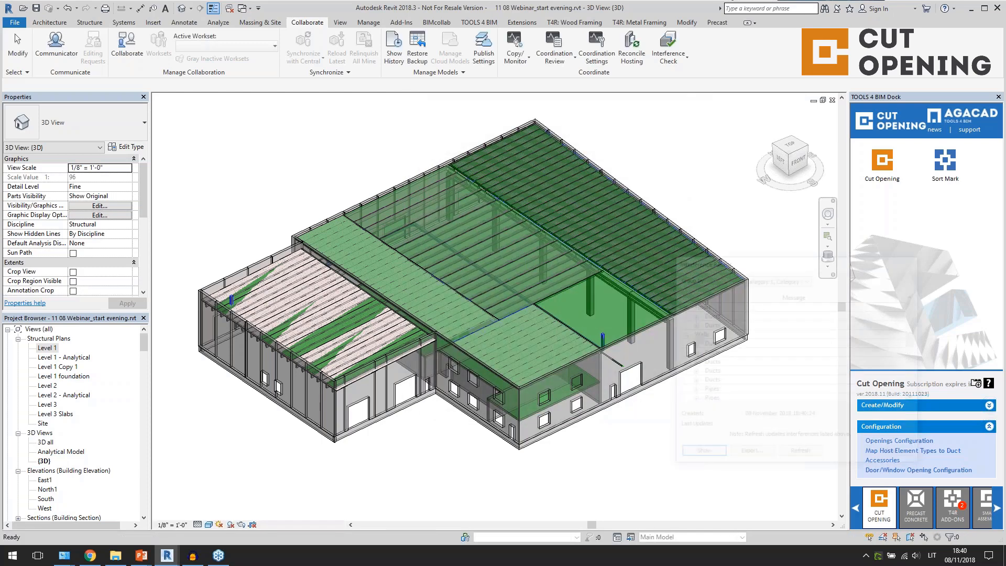
Step: Look through the duct and pipe clashes in the interference report and export it as the HTML file "11 08 Webinar_start evening"
{"action": "left_click", "coordinate": [723, 355]}
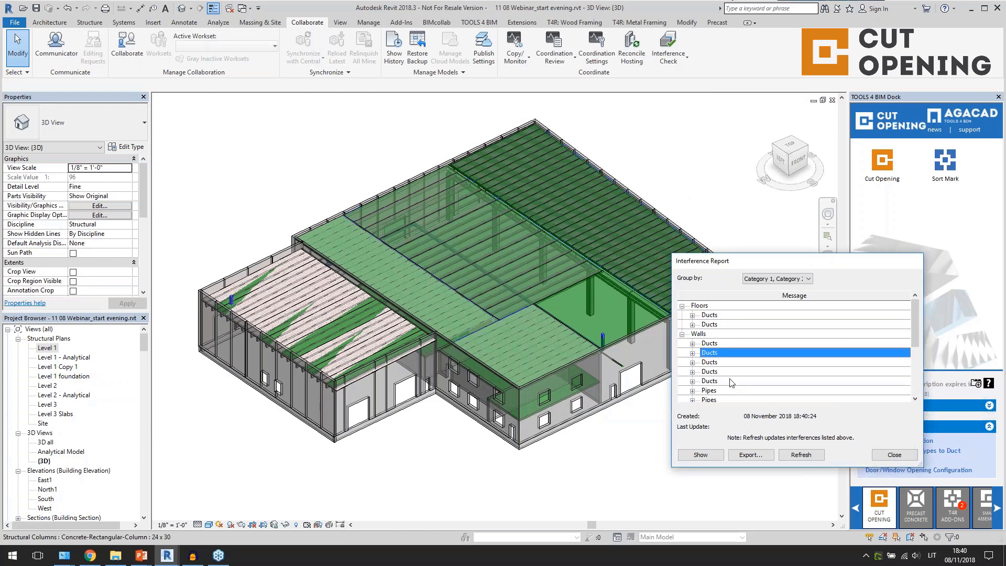
{"action": "left_click", "coordinate": [728, 379]}
{"action": "scroll", "coordinate": [734, 362], "scroll_direction": "down", "scroll_amount": 2}
{"action": "left_click", "coordinate": [726, 356]}
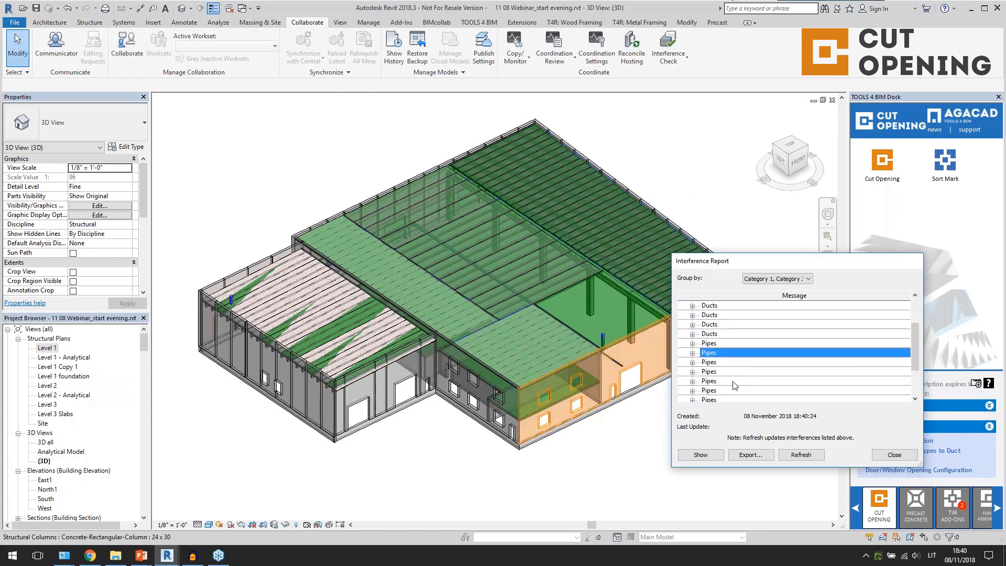
{"action": "left_click", "coordinate": [750, 454]}
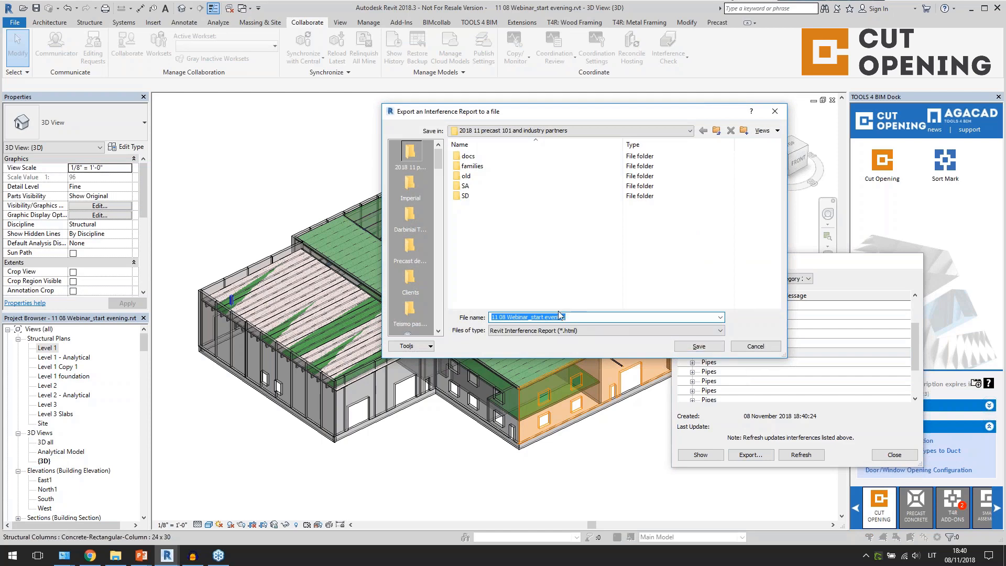
{"action": "left_click", "coordinate": [681, 349]}
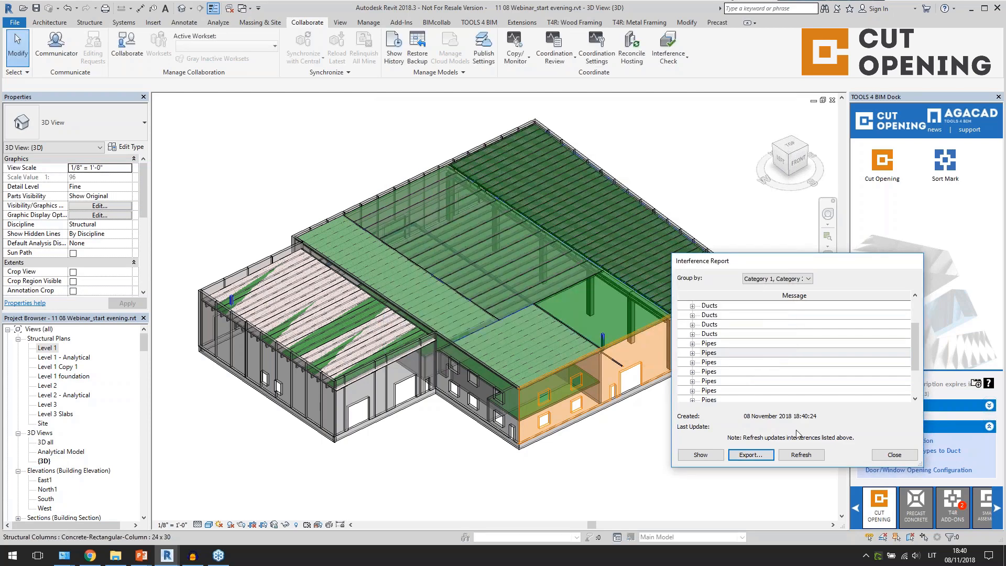
{"action": "left_click", "coordinate": [880, 457]}
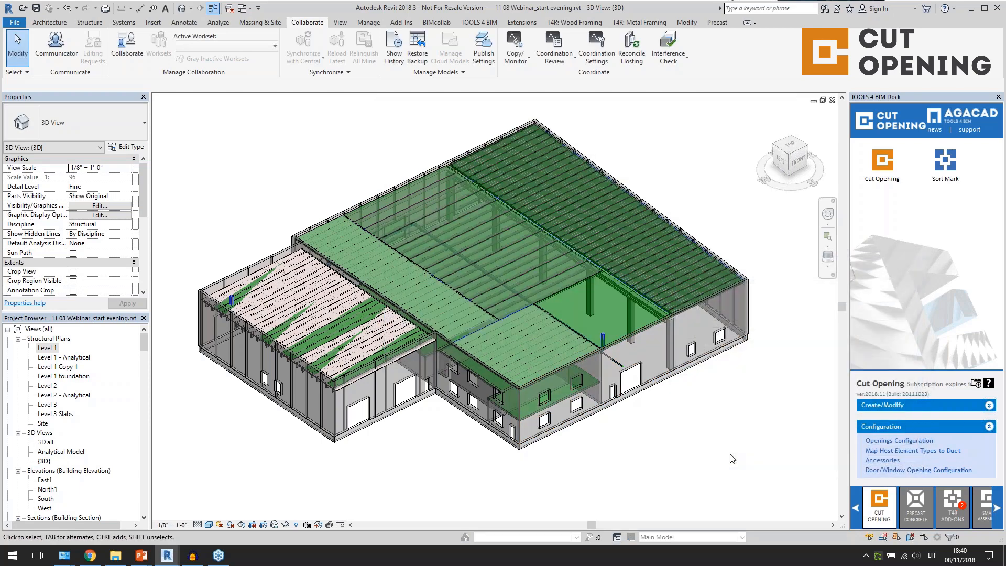
Step: Read the interference check data from "11 08 Webinar_start evening.html" into Cut Opening using Webinar Configuration
{"action": "left_click", "coordinate": [906, 405]}
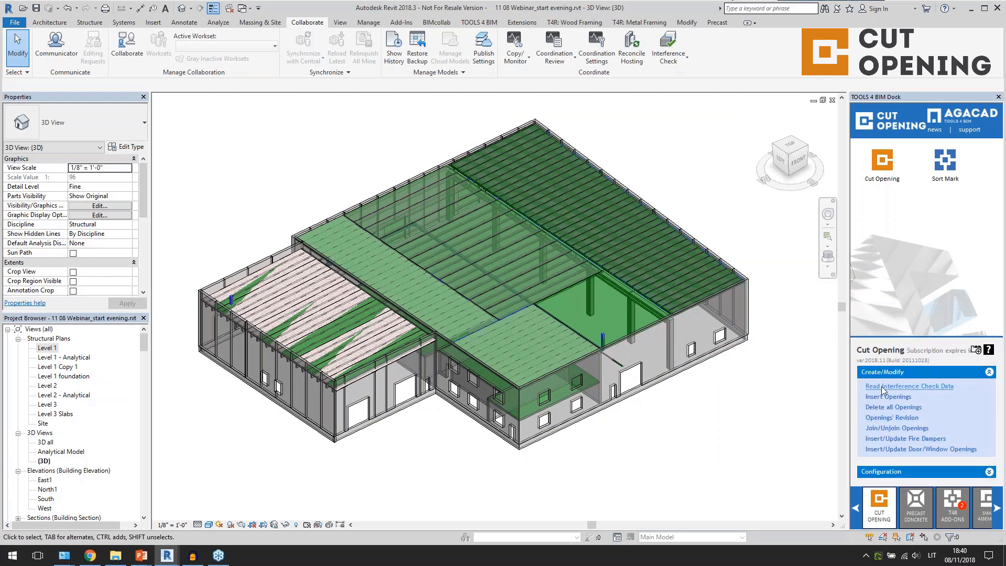
{"action": "left_click", "coordinate": [883, 386]}
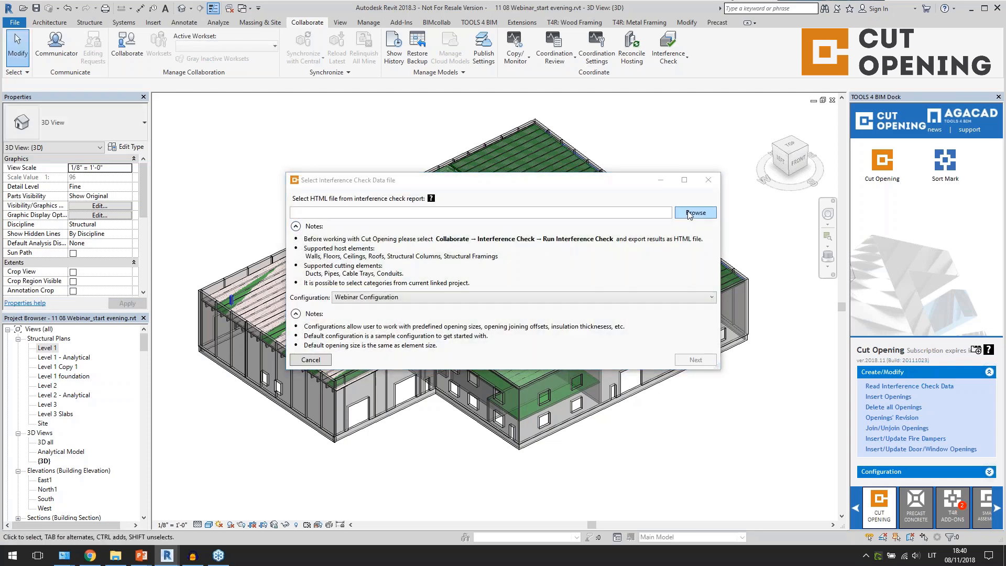
{"action": "left_click", "coordinate": [696, 212]}
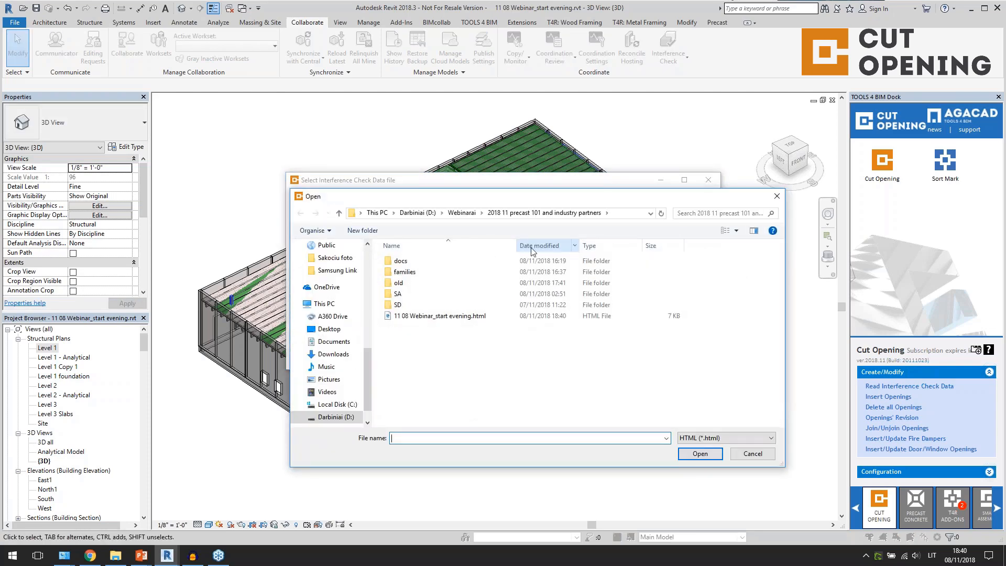
{"action": "left_click", "coordinate": [463, 318]}
{"action": "left_click", "coordinate": [712, 454]}
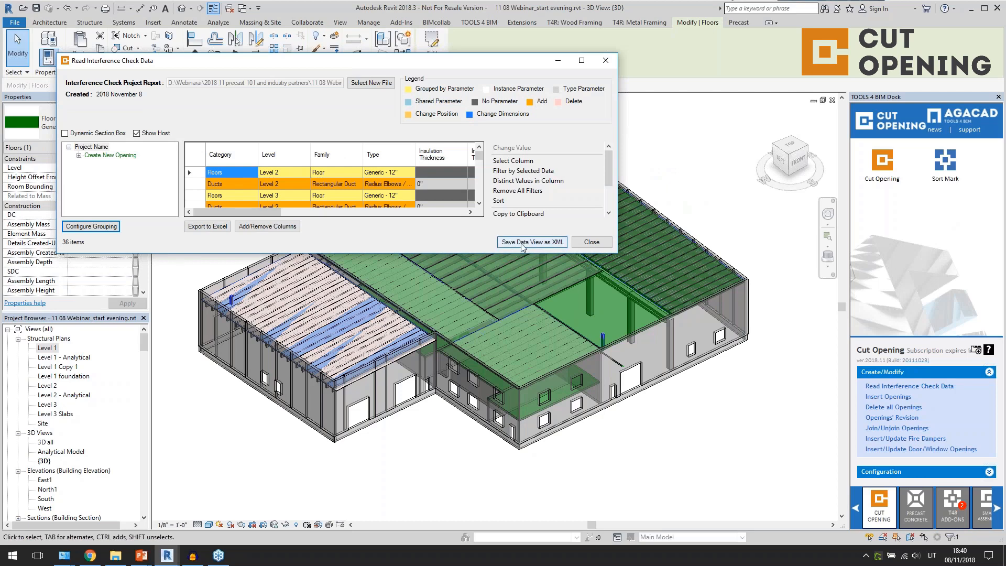
Step: Save the interference check data view as the XML file "read" and return to the Revit model
{"action": "left_click", "coordinate": [523, 244]}
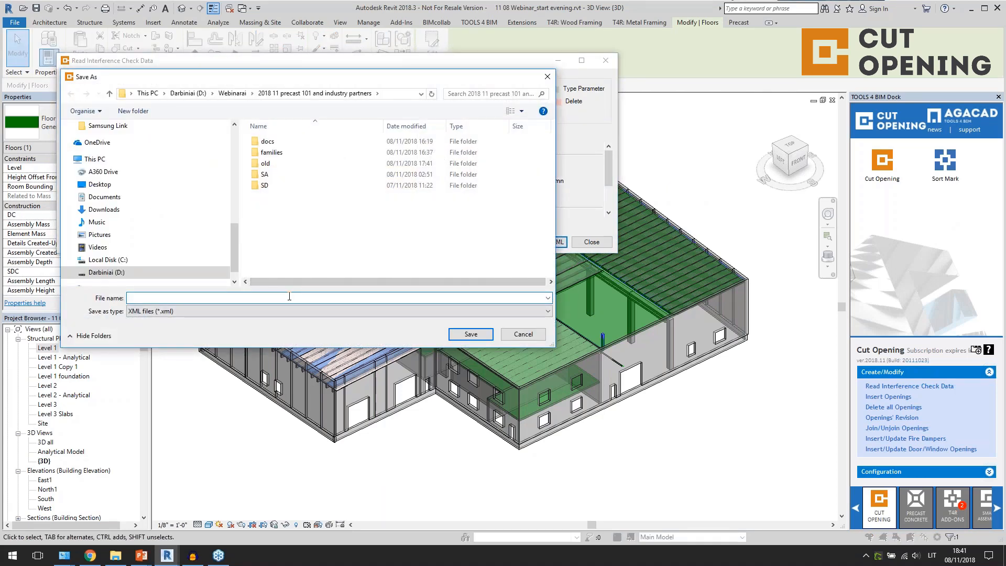
{"action": "type", "text": "read"}
{"action": "key", "text": "Return"}
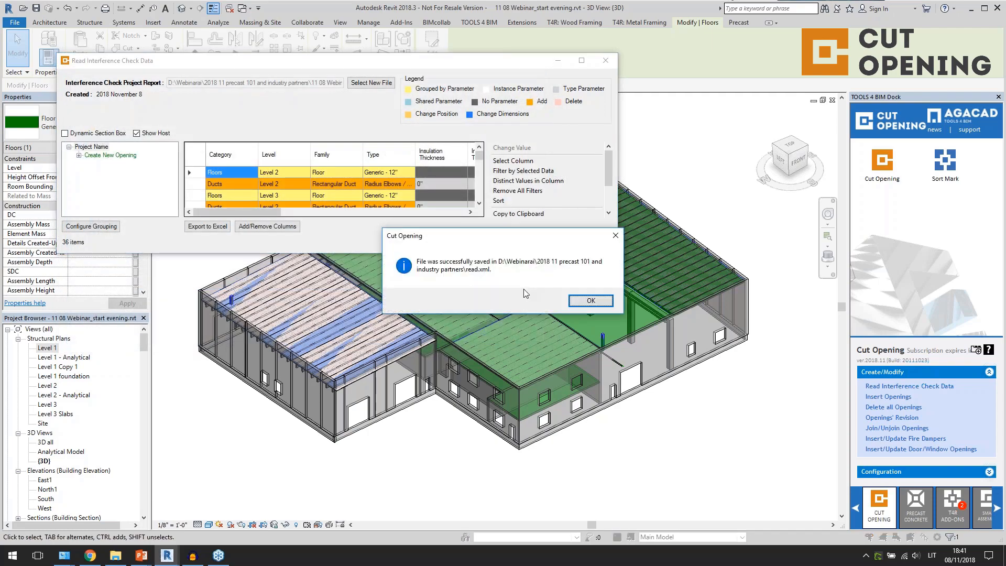
{"action": "left_click", "coordinate": [569, 301]}
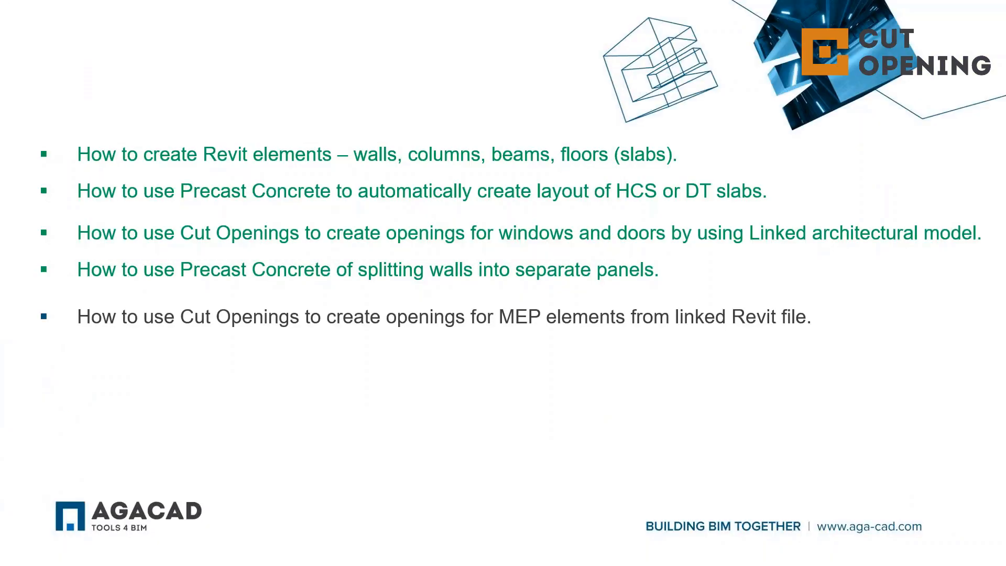
{"action": "key", "text": "alt+Tab"}
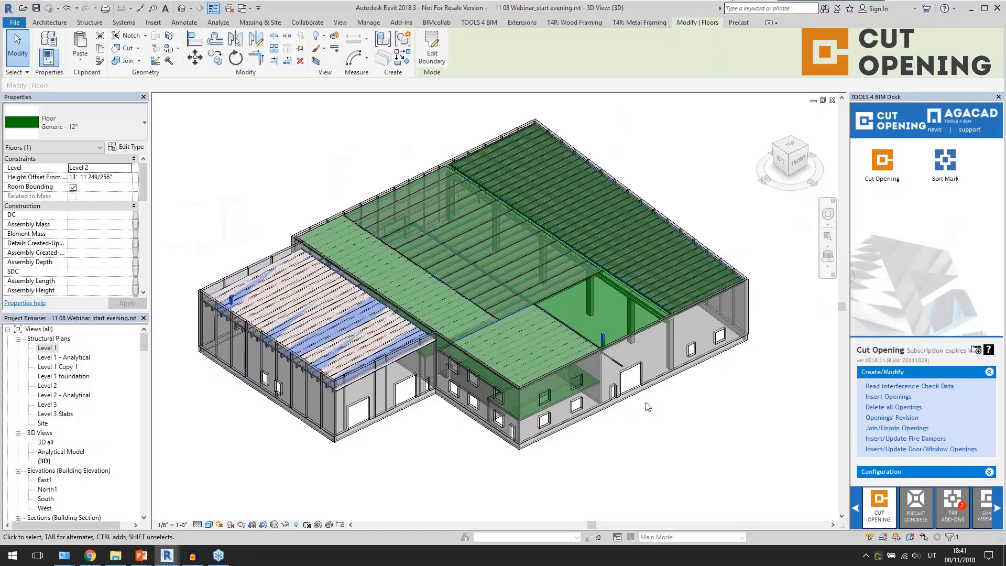
Step: Clear the selection and load the interference check data from read.xml for inserting openings
{"action": "left_click", "coordinate": [758, 427]}
{"action": "middle_click_drag", "start_coordinate": [729, 419], "coordinate": [716, 421]}
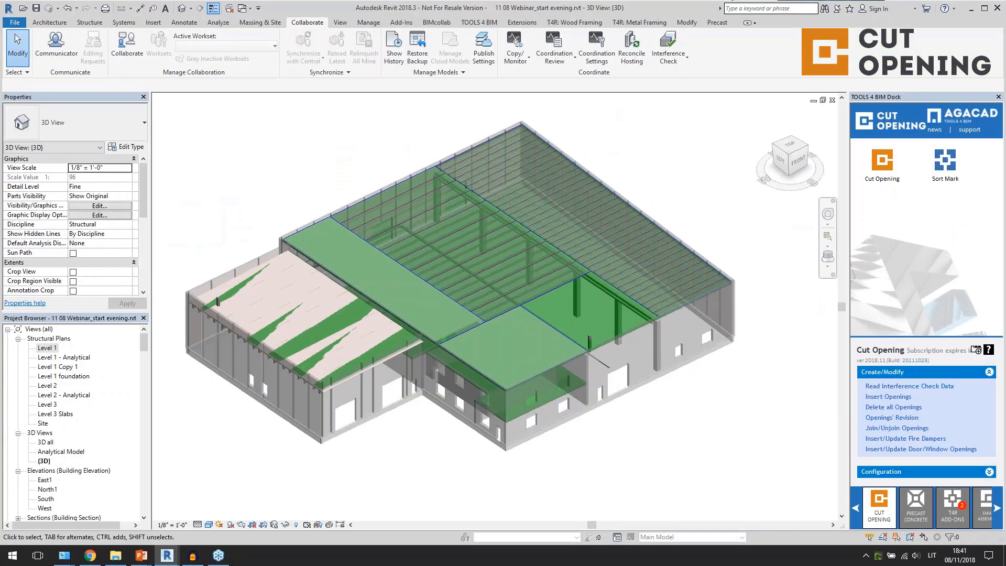
{"action": "left_click", "coordinate": [886, 386]}
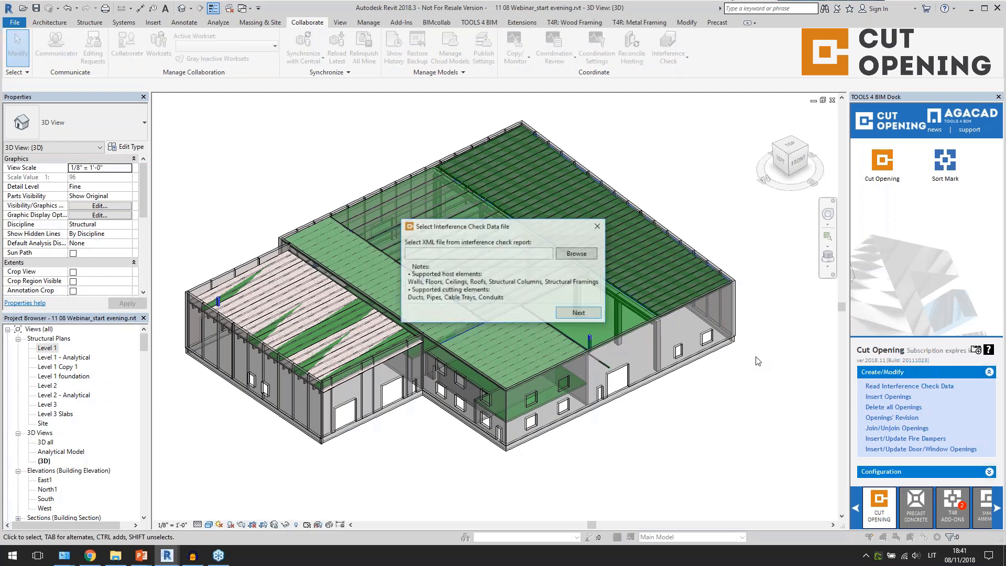
{"action": "left_click", "coordinate": [577, 254]}
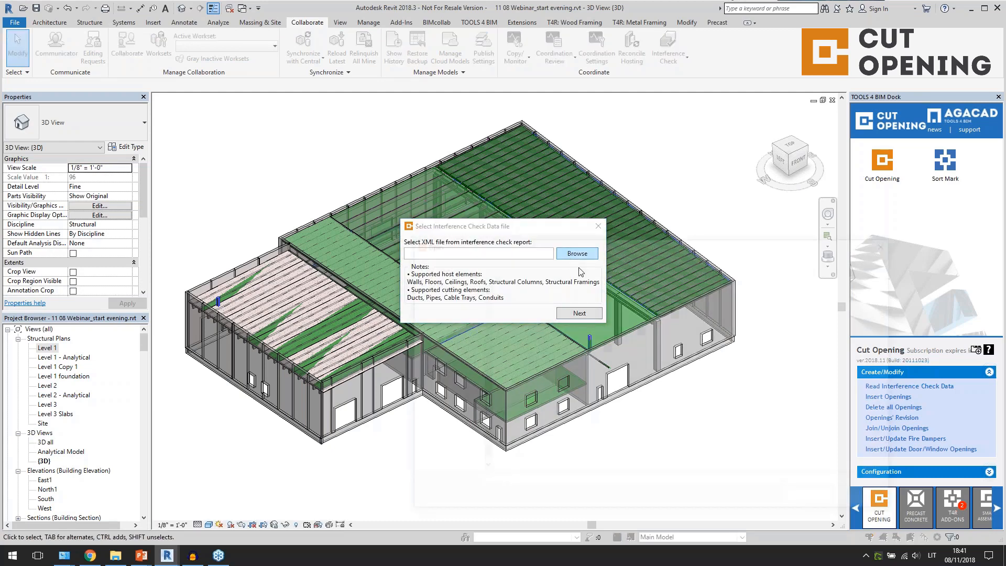
{"action": "left_click", "coordinate": [542, 363]}
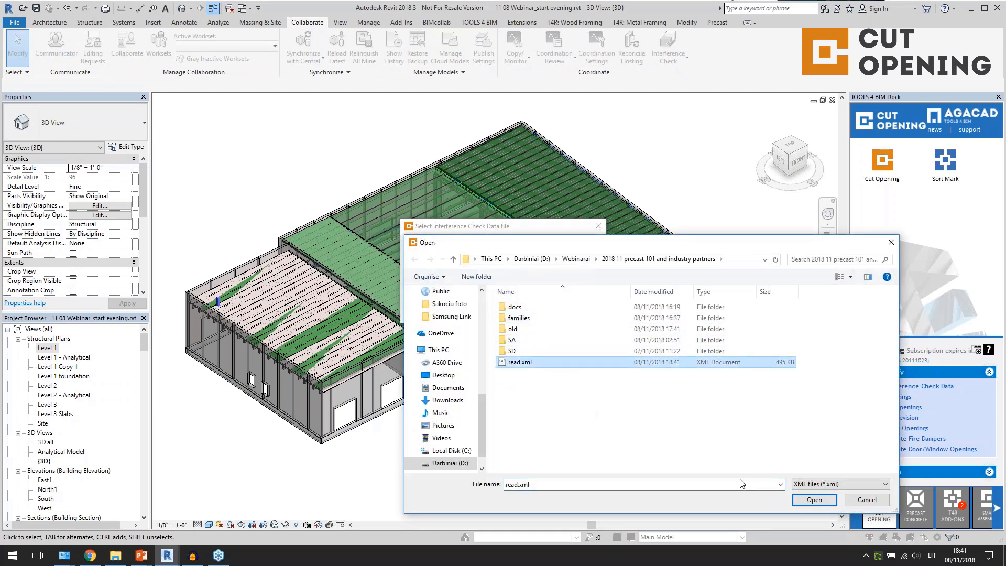
{"action": "left_click", "coordinate": [813, 499]}
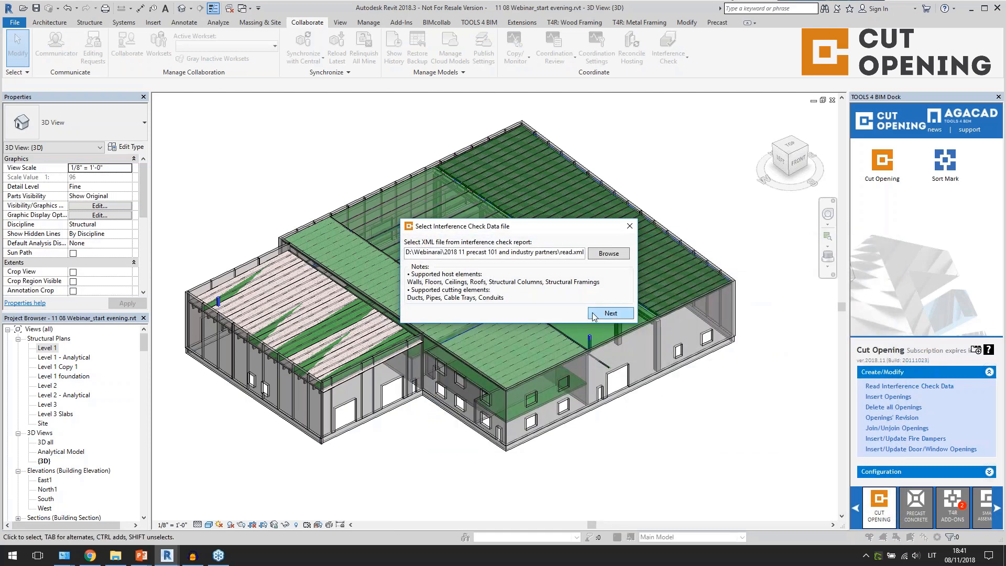
{"action": "left_click", "coordinate": [608, 313]}
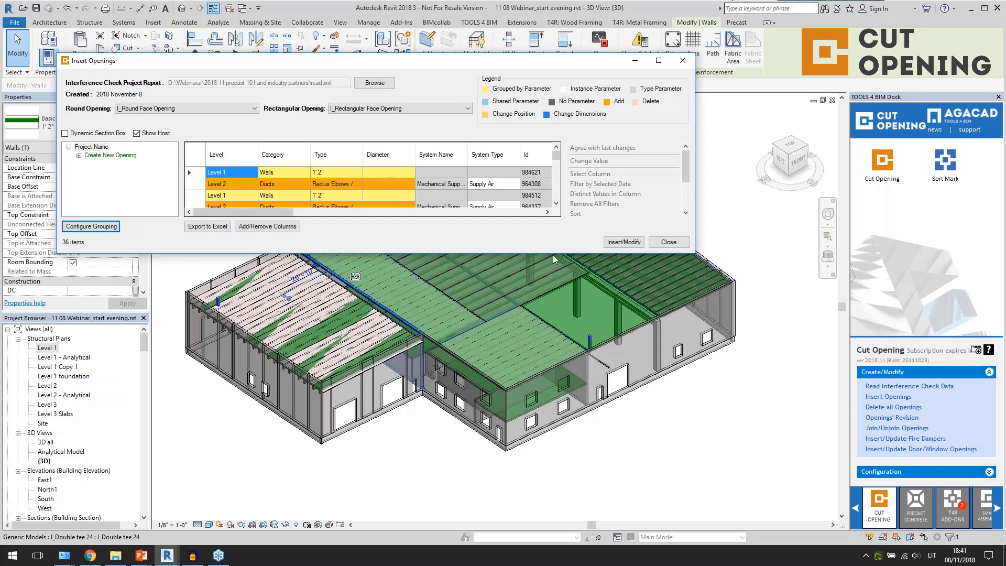
Step: Enlarge the Insert Openings list and review the proposed openings by level, checking Level 1 walls and Level 2 floors
{"action": "left_click_drag", "start_coordinate": [556, 254], "coordinate": [577, 378]}
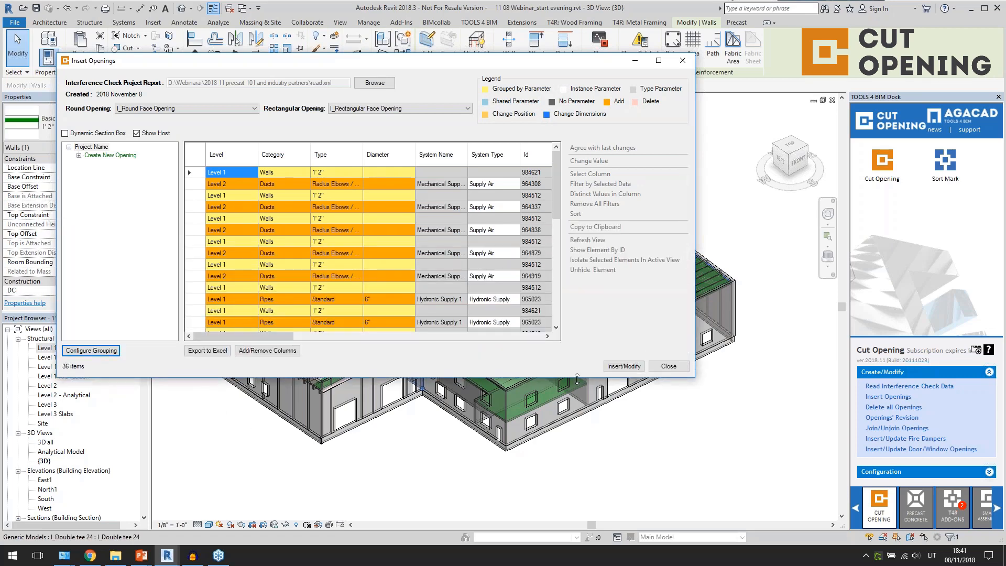
{"action": "left_click", "coordinate": [79, 156]}
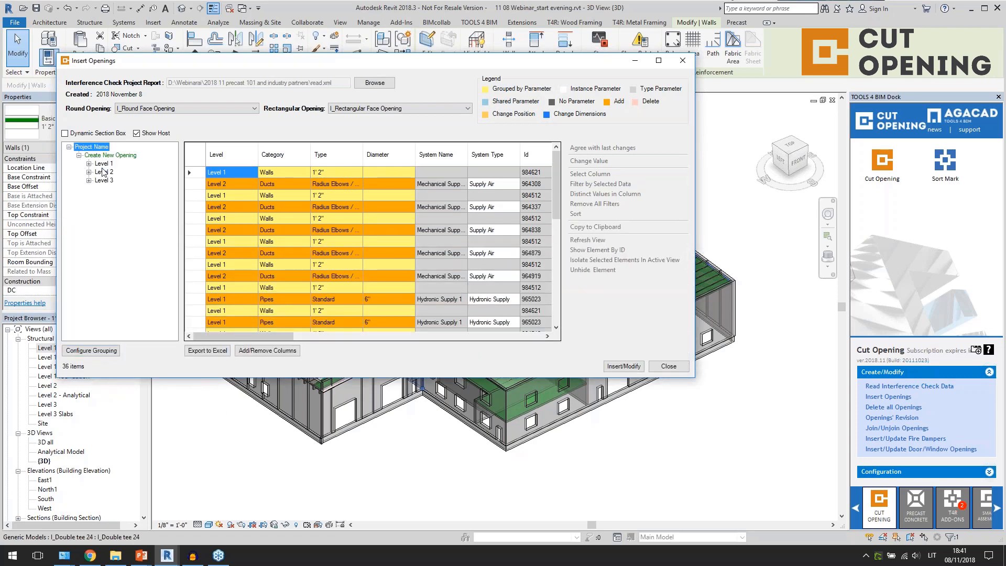
{"action": "left_click", "coordinate": [89, 163]}
{"action": "left_click", "coordinate": [104, 164]}
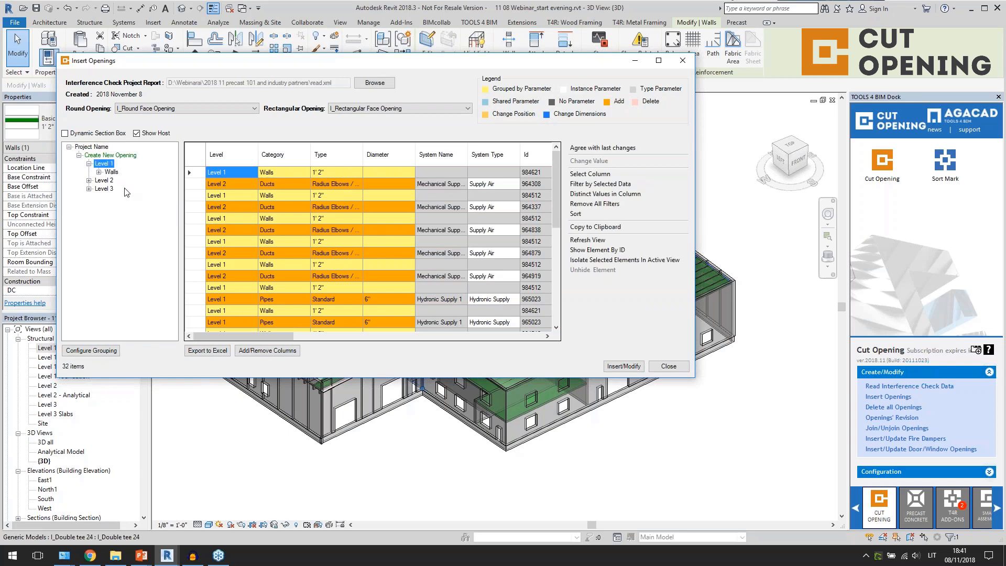
{"action": "left_click", "coordinate": [108, 182]}
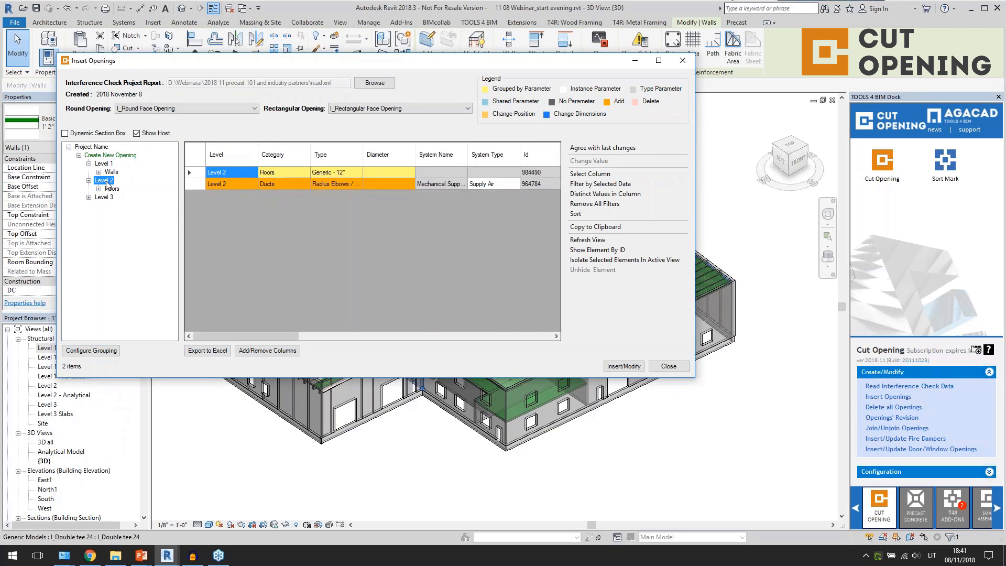
{"action": "left_click", "coordinate": [103, 164]}
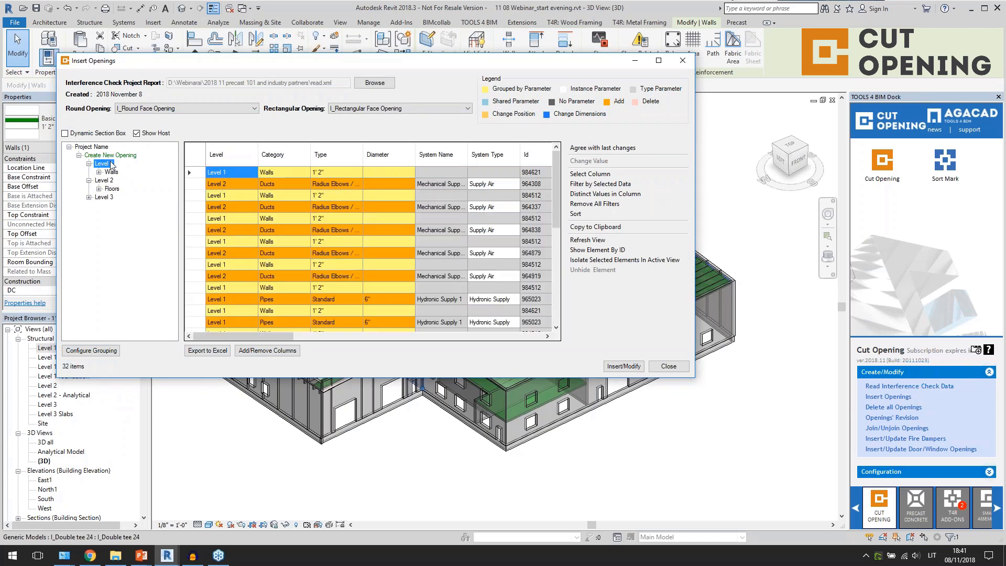
{"action": "left_click", "coordinate": [107, 155]}
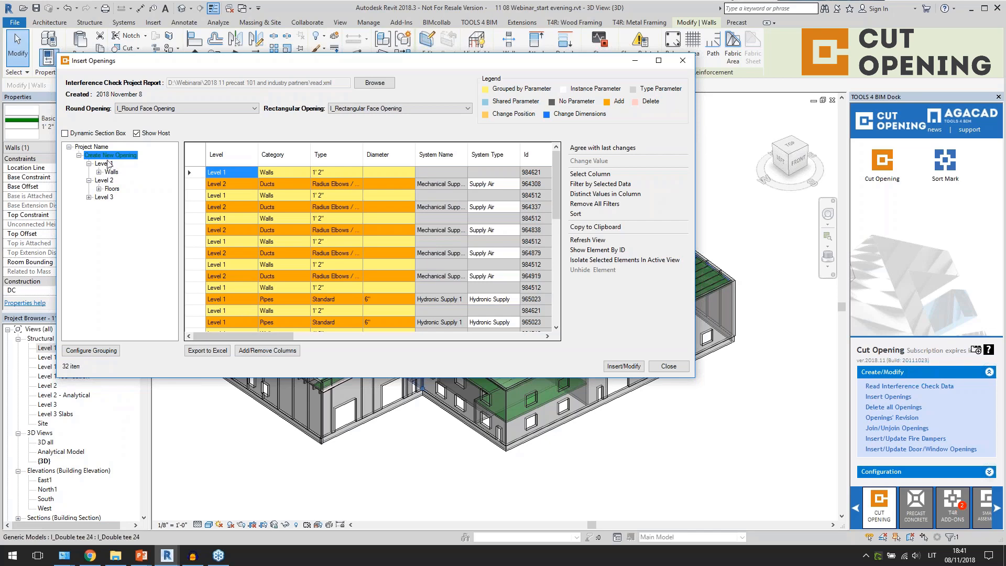
Step: Insert openings for all listed clashes using I_Round Face Opening and I_Rectangular Face Opening, and finish the insertion
{"action": "left_click", "coordinate": [195, 155]}
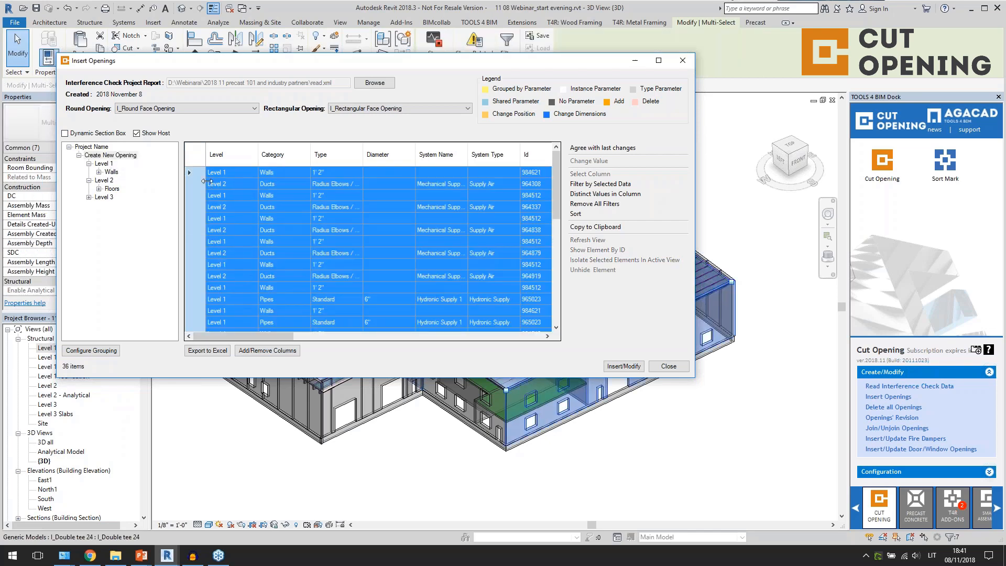
{"action": "left_click", "coordinate": [165, 107]}
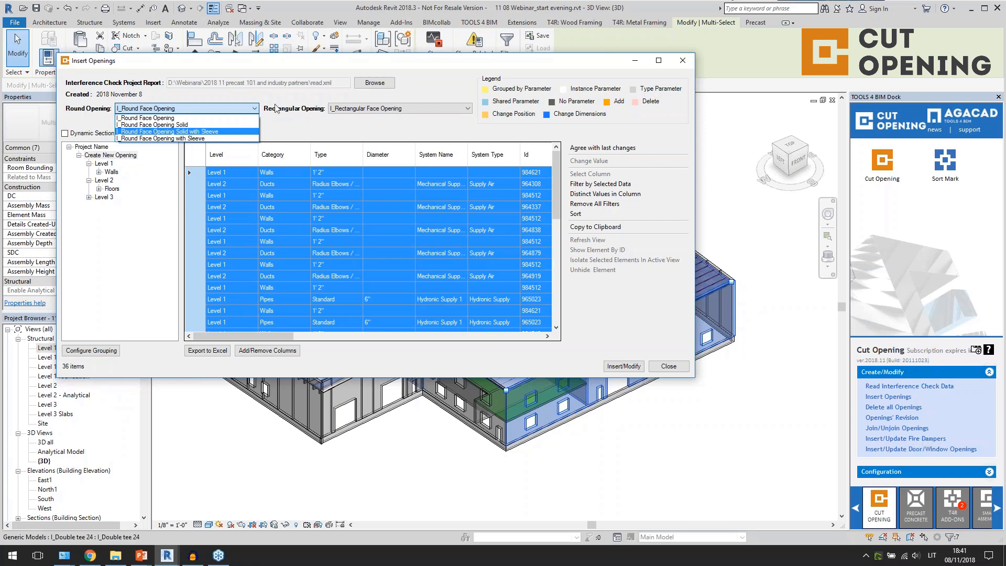
{"action": "left_click", "coordinate": [287, 111]}
{"action": "left_click", "coordinate": [420, 112]}
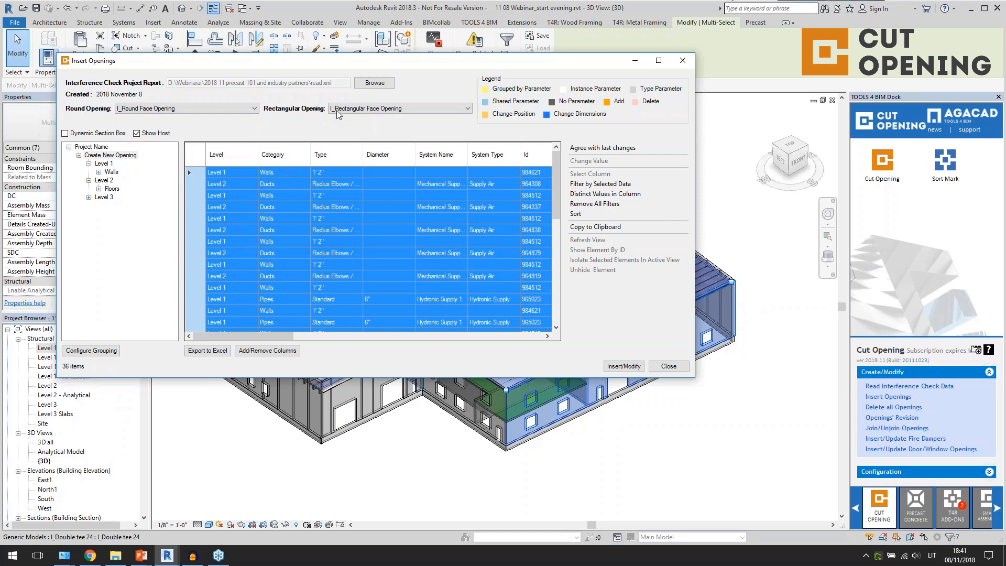
{"action": "left_click", "coordinate": [622, 367]}
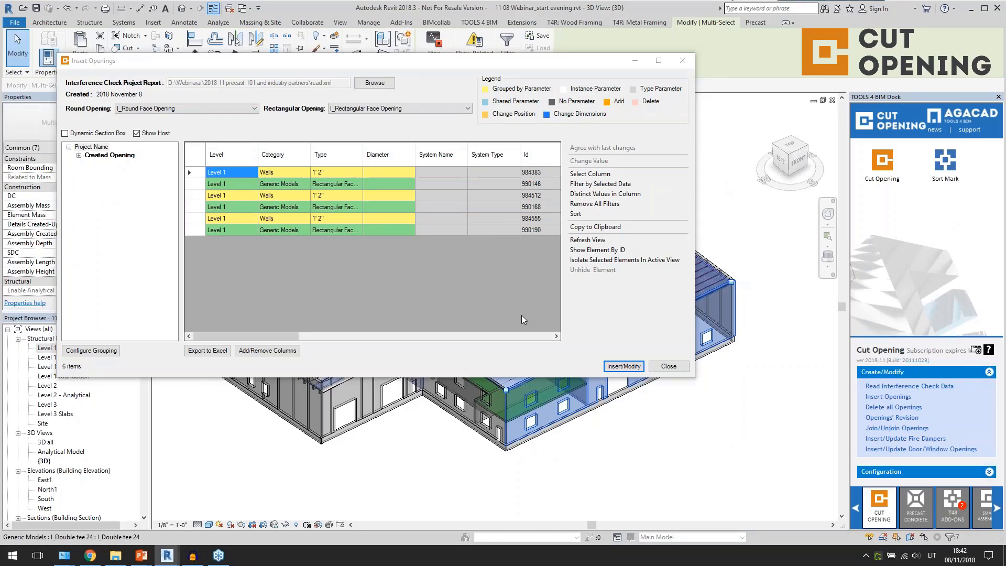
{"action": "key", "text": "alt+Tab"}
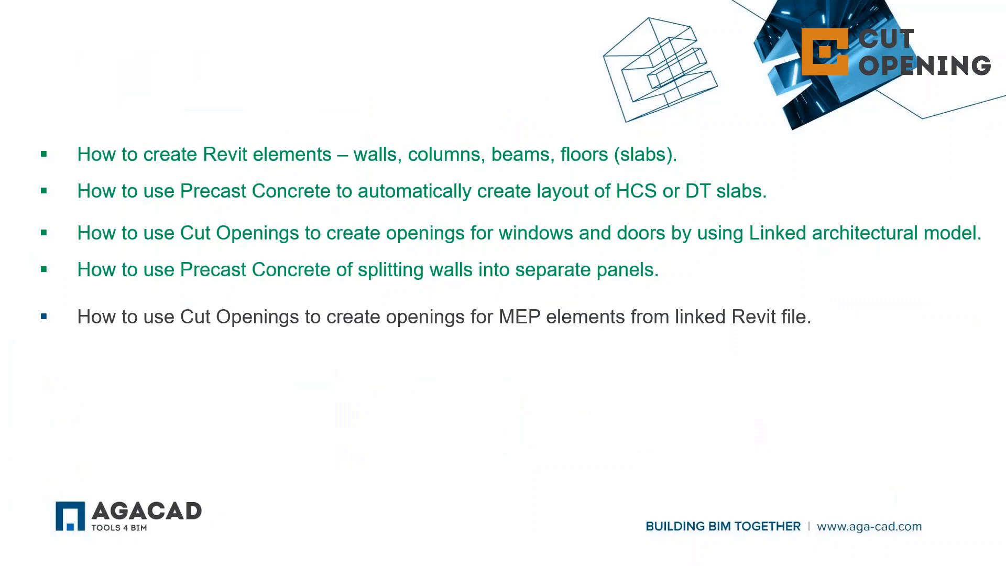
{"action": "key", "text": "alt+Tab"}
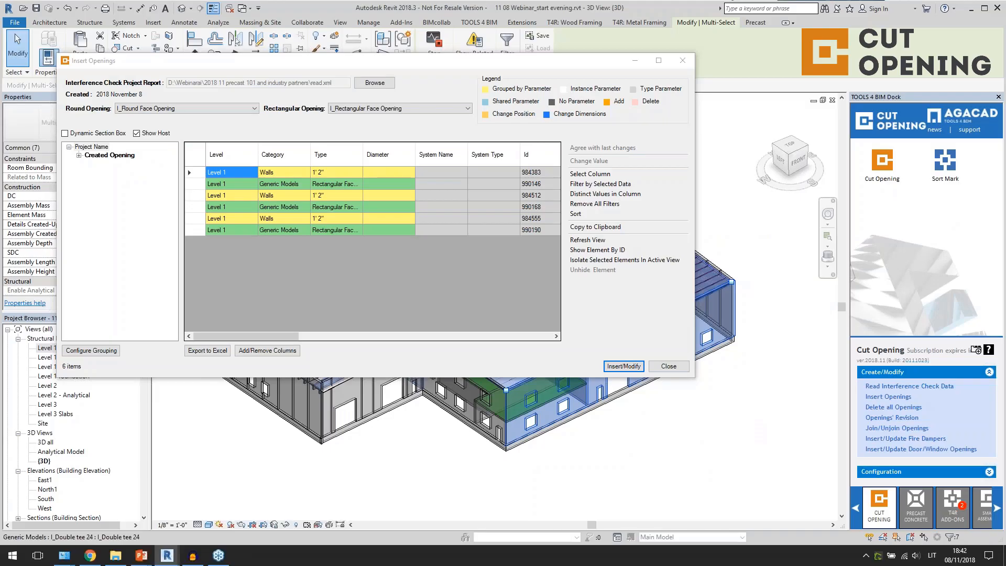
{"action": "left_click", "coordinate": [668, 366]}
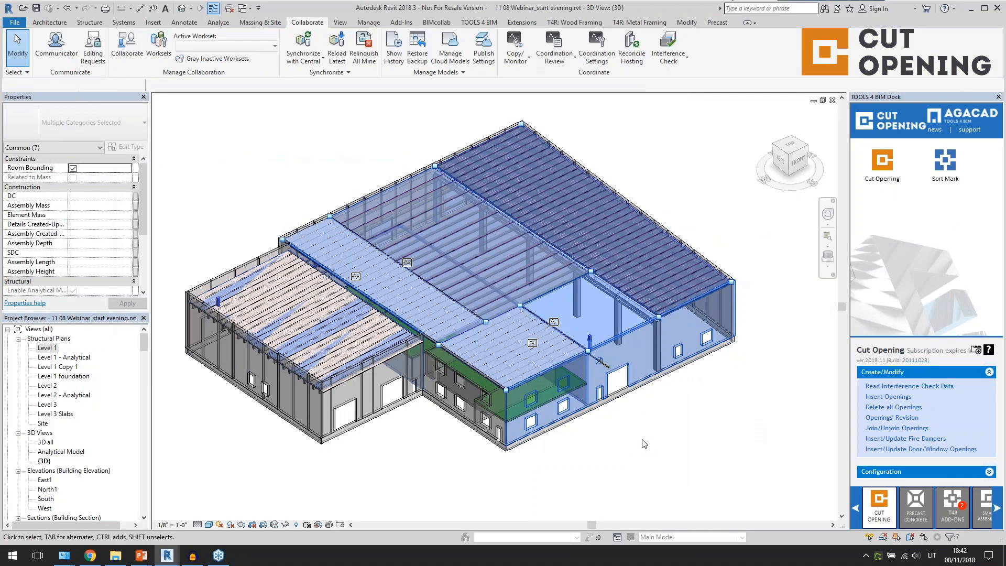
Step: Examine the rectangular openings cut around the pipe in the wall and around the vertical duct in the floor
{"action": "left_click", "coordinate": [642, 432]}
{"action": "scroll", "coordinate": [640, 414], "scroll_direction": "up", "scroll_amount": 3}
{"action": "scroll", "coordinate": [598, 351], "scroll_direction": "up", "scroll_amount": 5}
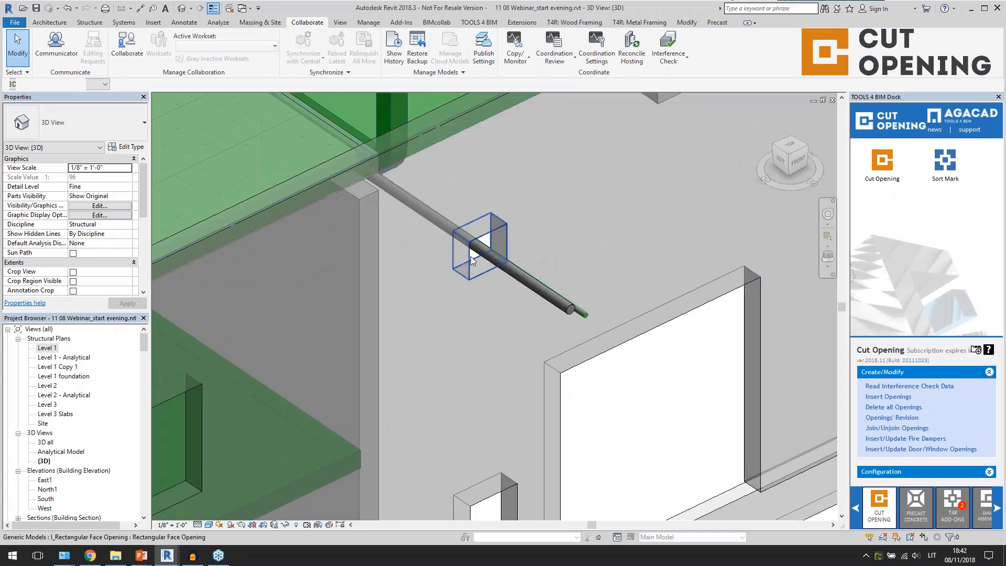
{"action": "left_click", "coordinate": [470, 259]}
{"action": "middle_click_drag", "start_coordinate": [546, 378], "coordinate": [442, 254], "text": "shift"}
{"action": "scroll", "coordinate": [478, 269], "scroll_direction": "down", "scroll_amount": 3}
{"action": "middle_click_drag", "start_coordinate": [561, 236], "coordinate": [474, 419], "text": "shift"}
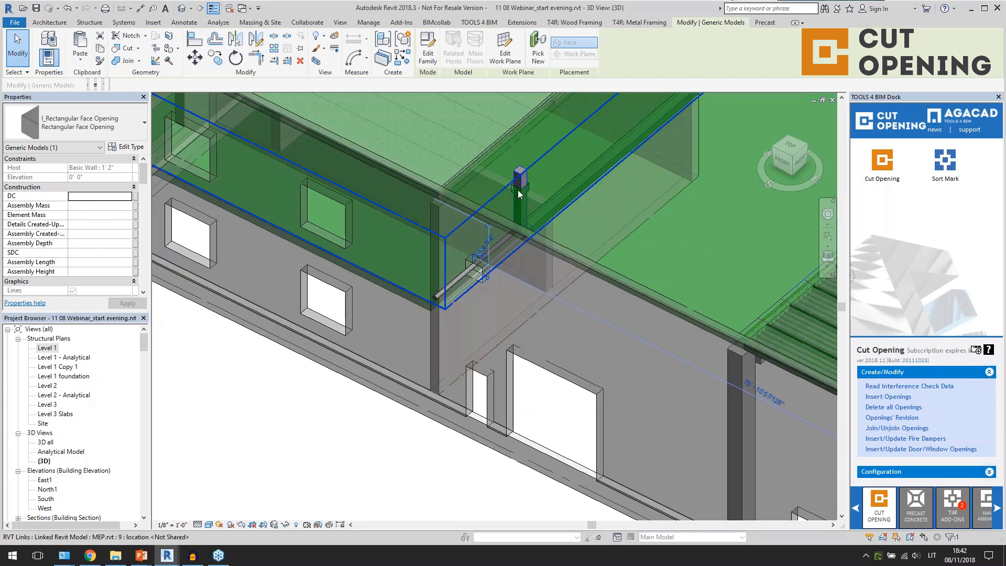
{"action": "scroll", "coordinate": [520, 181], "scroll_direction": "up", "scroll_amount": 4}
{"action": "left_click", "coordinate": [530, 190]}
{"action": "scroll", "coordinate": [480, 276], "scroll_direction": "down", "scroll_amount": 5}
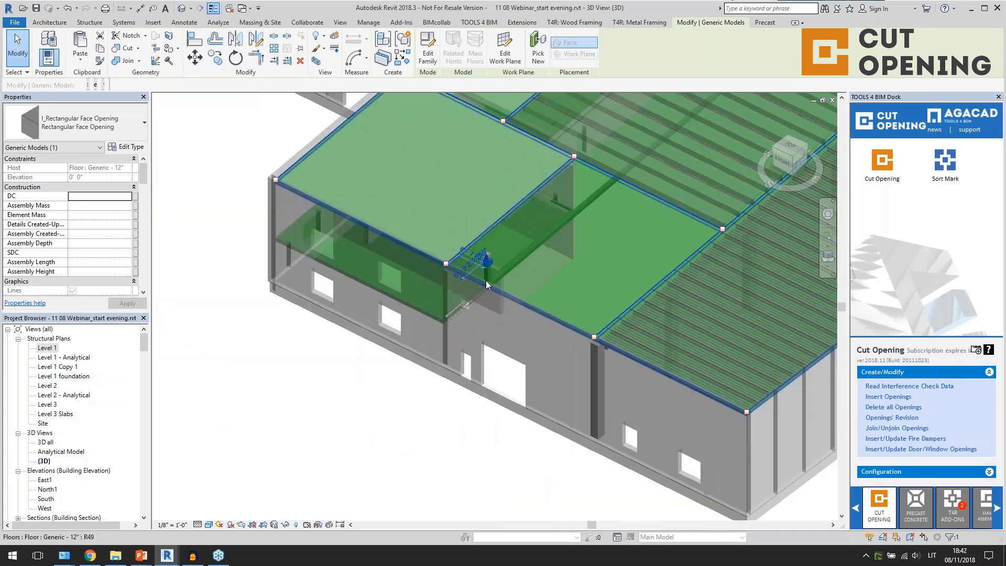
{"action": "scroll", "coordinate": [486, 281], "scroll_direction": "up", "scroll_amount": 2}
{"action": "middle_click_drag", "start_coordinate": [646, 172], "coordinate": [562, 328]}
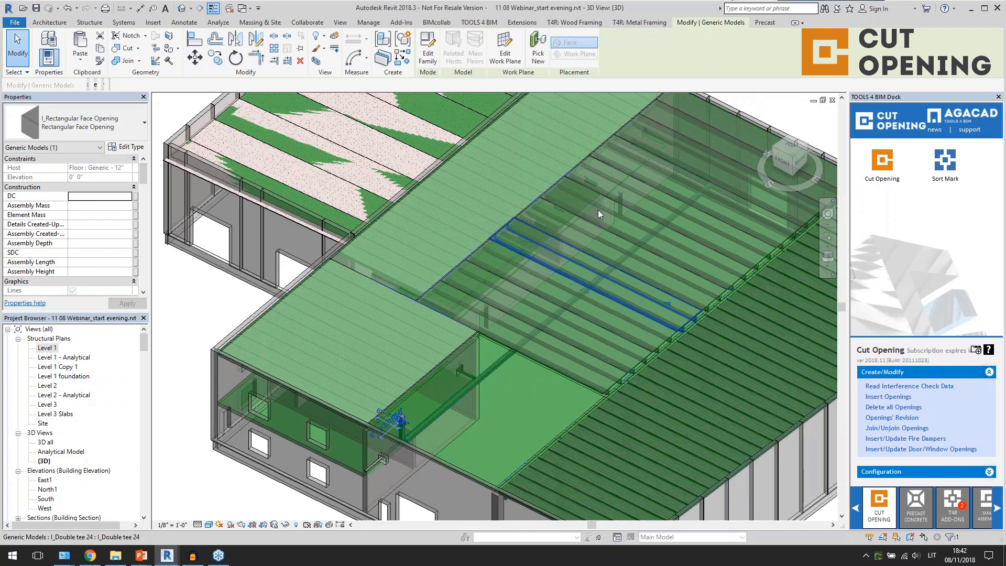
Step: Examine the duct and pipe openings in the long interior wall beneath the double tee slabs
{"action": "key", "text": "Escape"}
{"action": "scroll", "coordinate": [586, 189], "scroll_direction": "up", "scroll_amount": 5}
{"action": "key", "text": "Escape"}
{"action": "scroll", "coordinate": [540, 189], "scroll_direction": "up", "scroll_amount": 2}
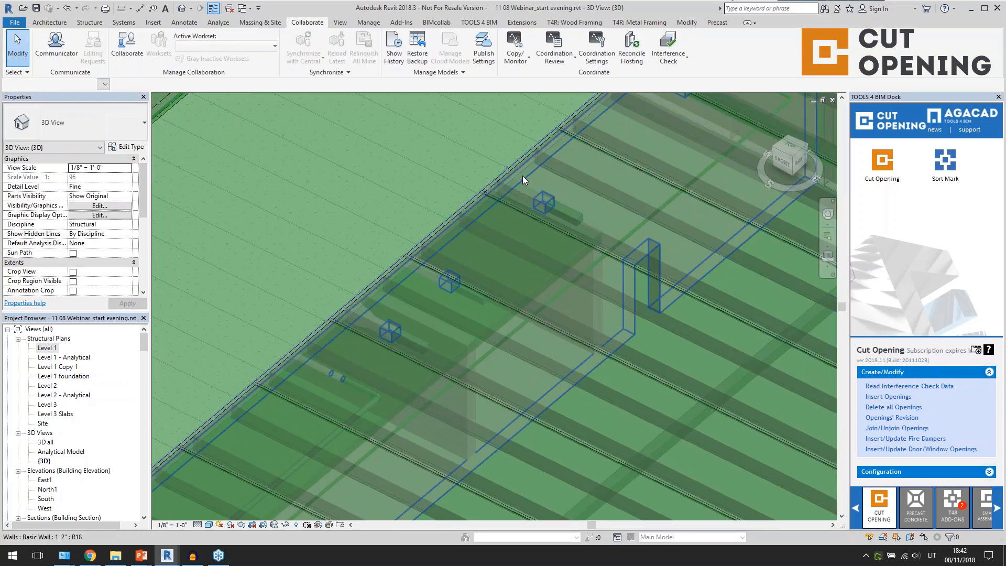
{"action": "left_click", "coordinate": [523, 175]}
{"action": "middle_click_drag", "start_coordinate": [523, 175], "coordinate": [398, 307]}
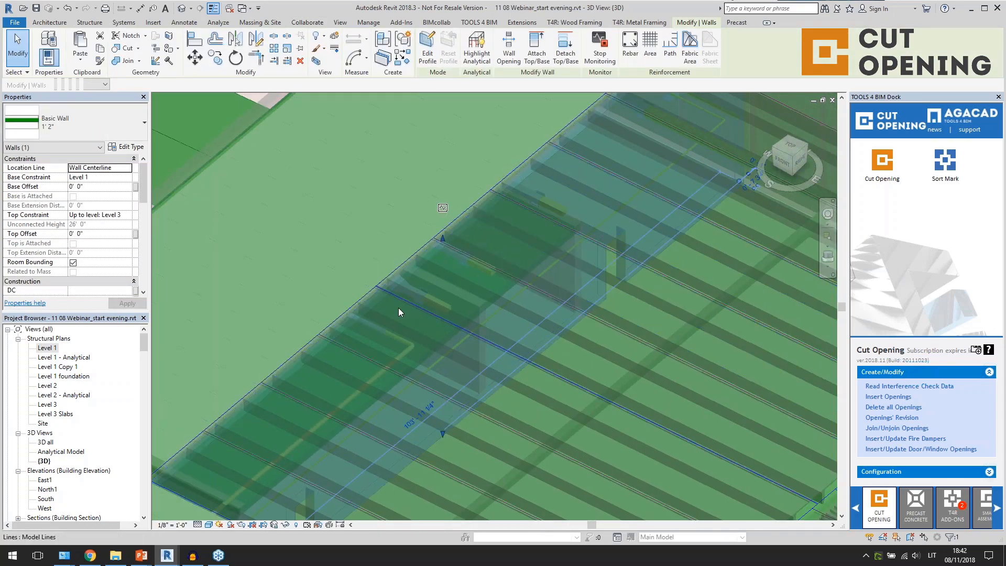
{"action": "scroll", "coordinate": [398, 307], "scroll_direction": "up", "scroll_amount": 2}
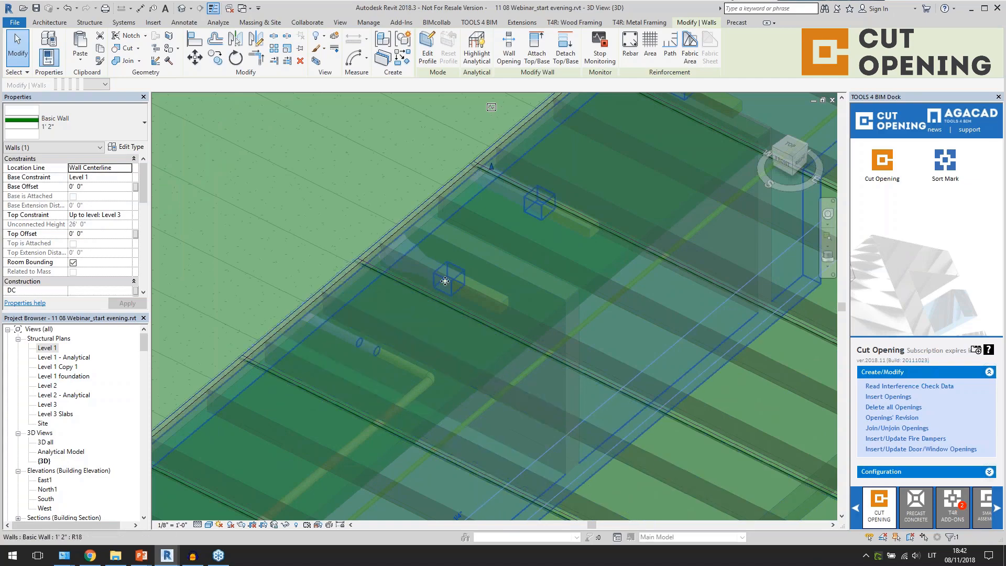
{"action": "scroll", "coordinate": [405, 313], "scroll_direction": "down", "scroll_amount": 3}
{"action": "middle_click_drag", "start_coordinate": [653, 251], "coordinate": [638, 300], "text": "shift"}
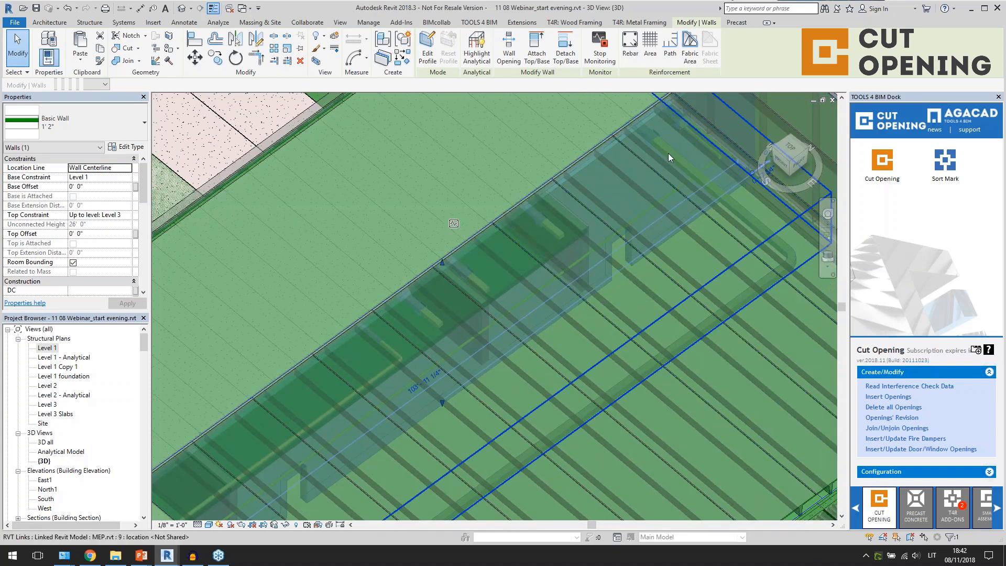
{"action": "scroll", "coordinate": [673, 149], "scroll_direction": "down", "scroll_amount": 3}
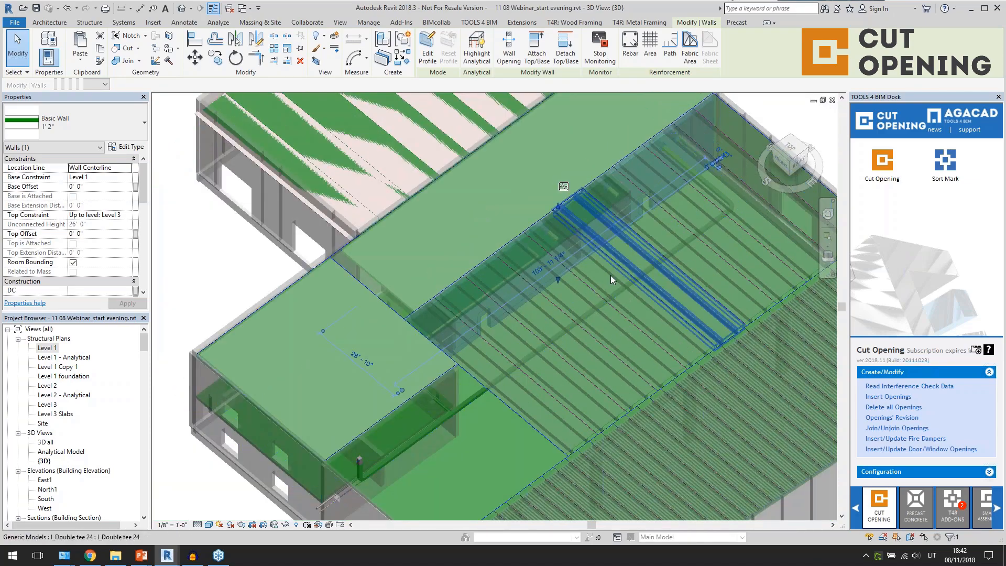
Step: Inspect the rectangular opening around the vertical duct through the lower wing's roof slab
{"action": "middle_click_drag", "start_coordinate": [598, 339], "coordinate": [702, 325], "text": "shift"}
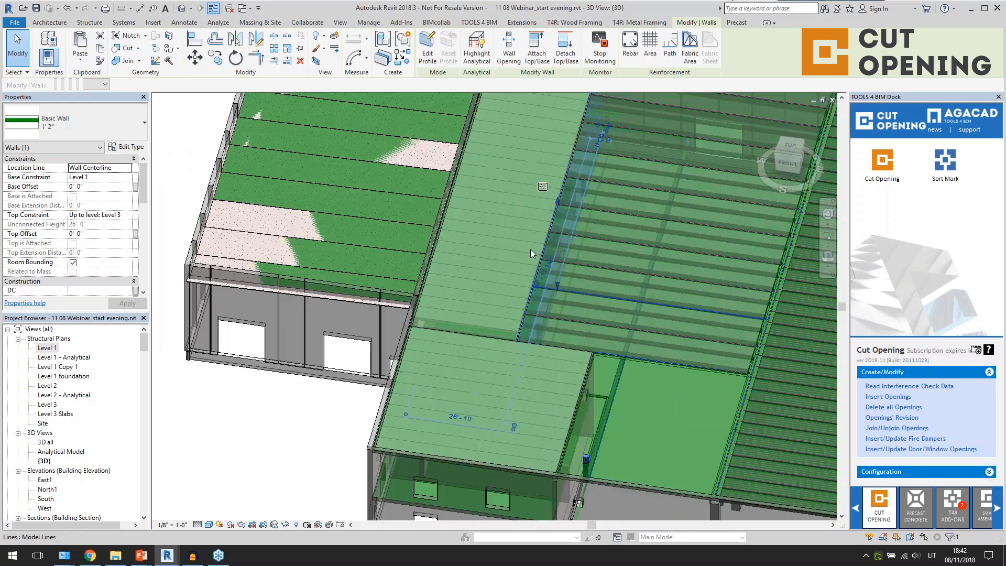
{"action": "scroll", "coordinate": [530, 250], "scroll_direction": "down", "scroll_amount": 5}
{"action": "scroll", "coordinate": [448, 204], "scroll_direction": "up", "scroll_amount": 8}
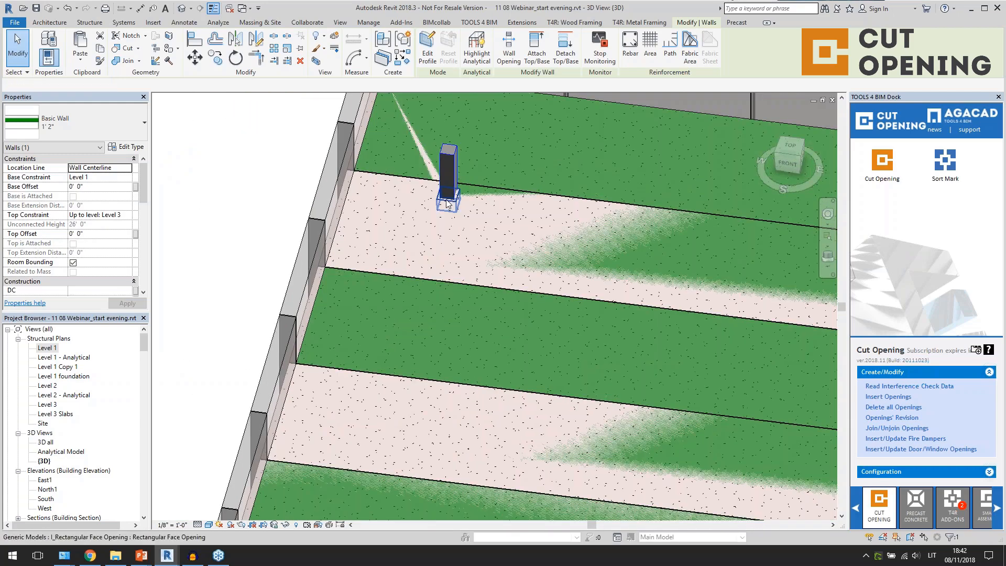
{"action": "left_click", "coordinate": [448, 204]}
{"action": "scroll", "coordinate": [448, 205], "scroll_direction": "down", "scroll_amount": 8}
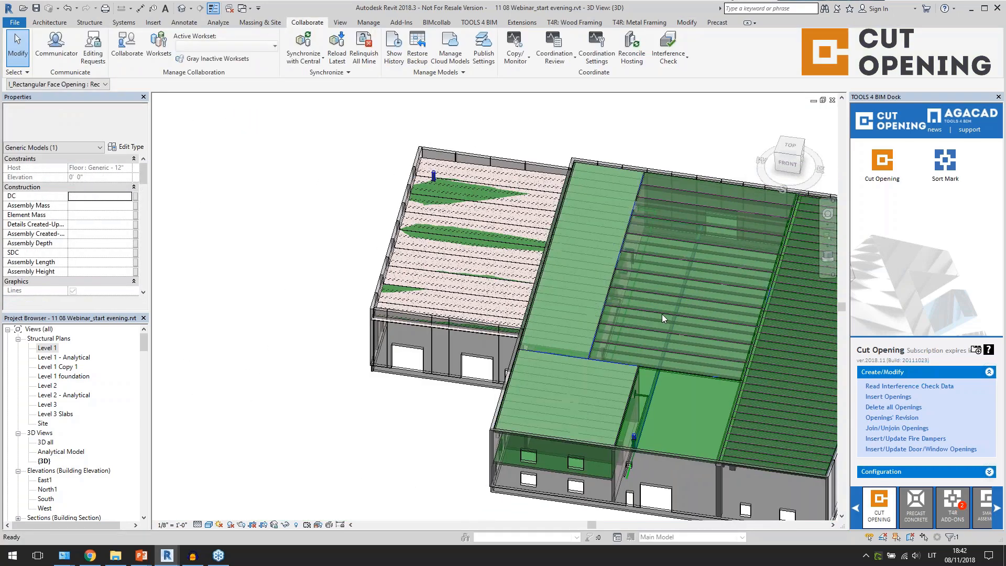
{"action": "middle_click_drag", "start_coordinate": [662, 314], "coordinate": [561, 288], "text": "shift"}
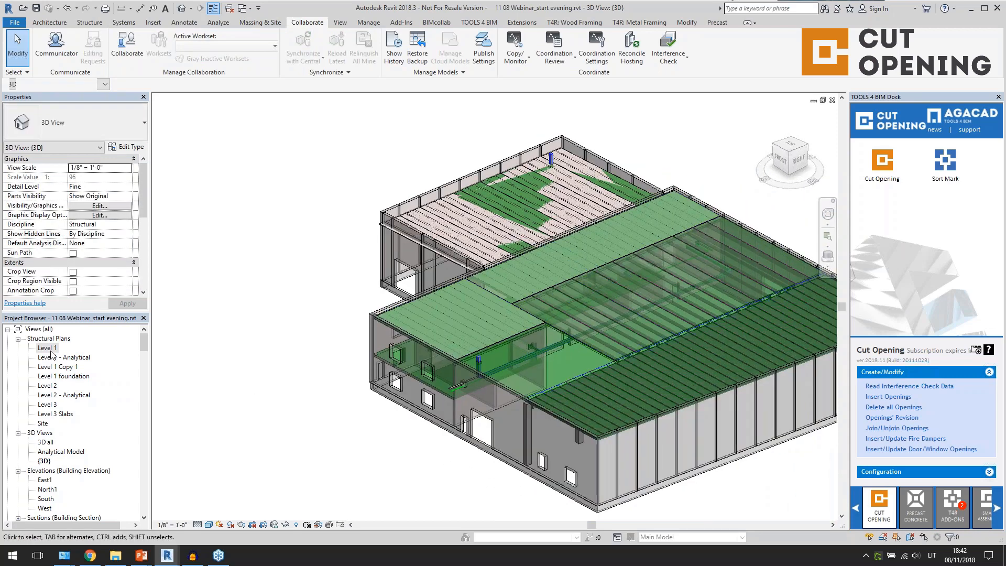
Step: In the Level 1 structural plan, draw a vertical building section line alongside the long interior wall
{"action": "double_click", "coordinate": [47, 348]}
{"action": "scroll", "coordinate": [471, 338], "scroll_direction": "down", "scroll_amount": 5}
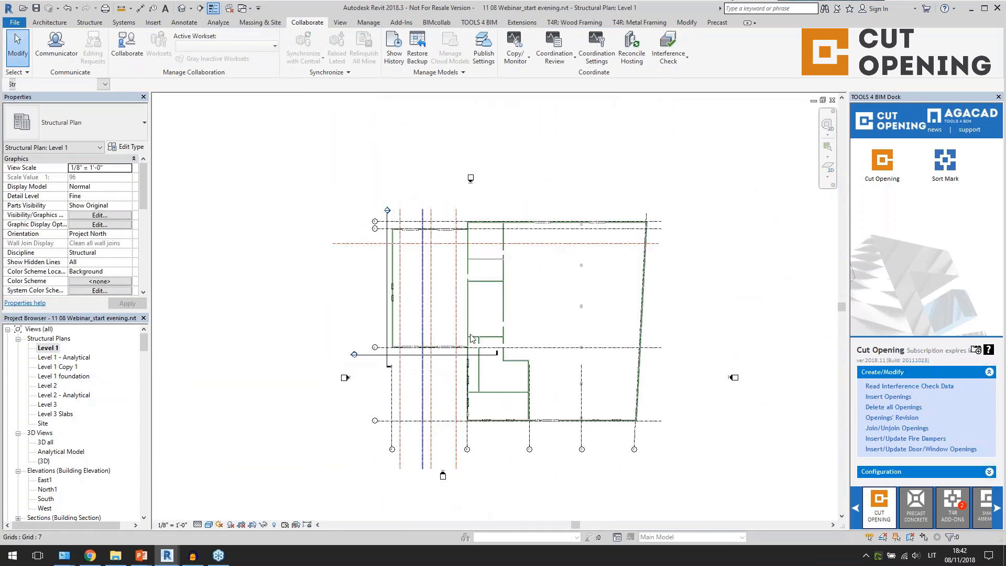
{"action": "left_click", "coordinate": [203, 12]}
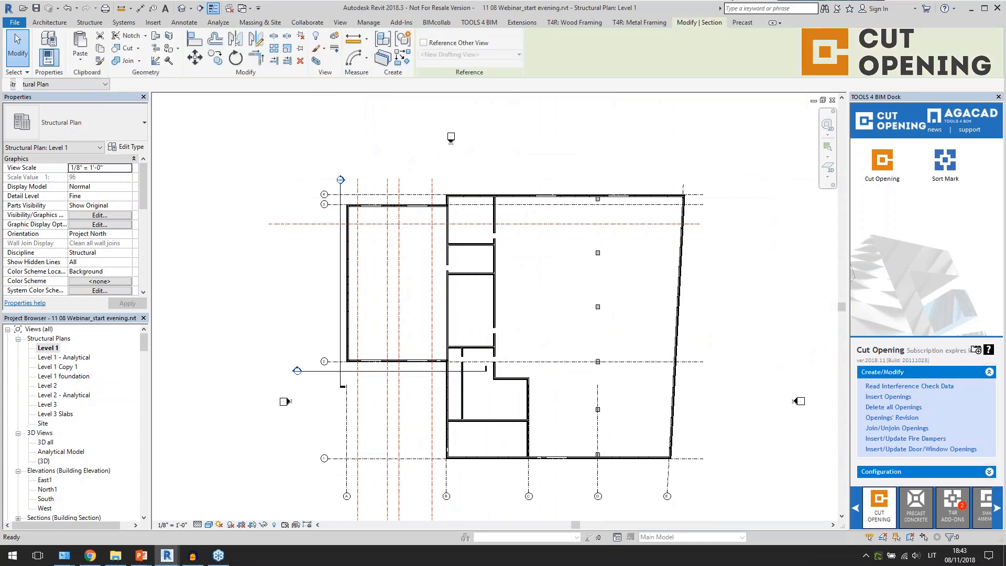
{"action": "left_click", "coordinate": [500, 397]}
{"action": "left_click", "coordinate": [499, 169]}
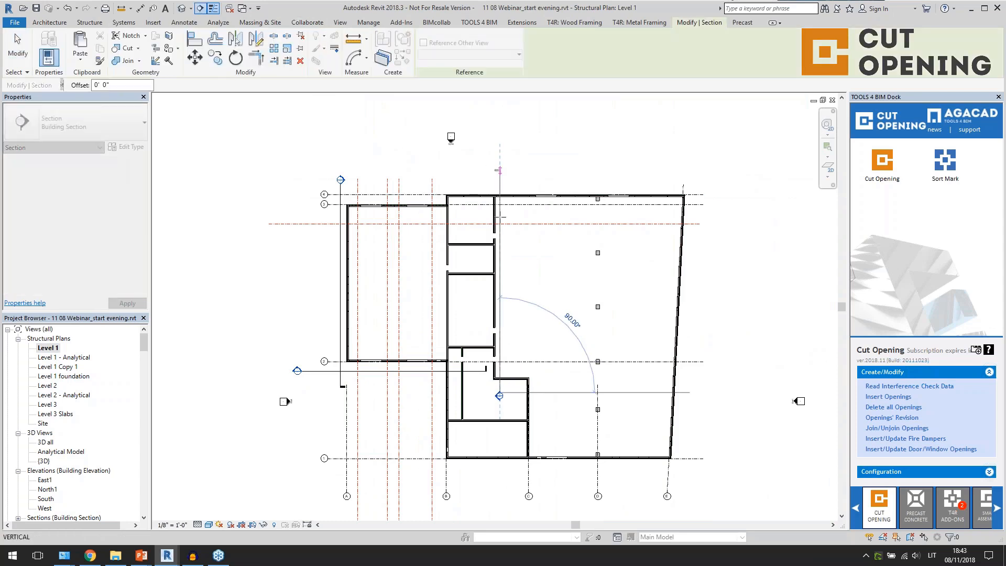
Step: Finish placing the section line and open its section view to show the openings in the long interior wall
{"action": "key", "text": "Escape"}
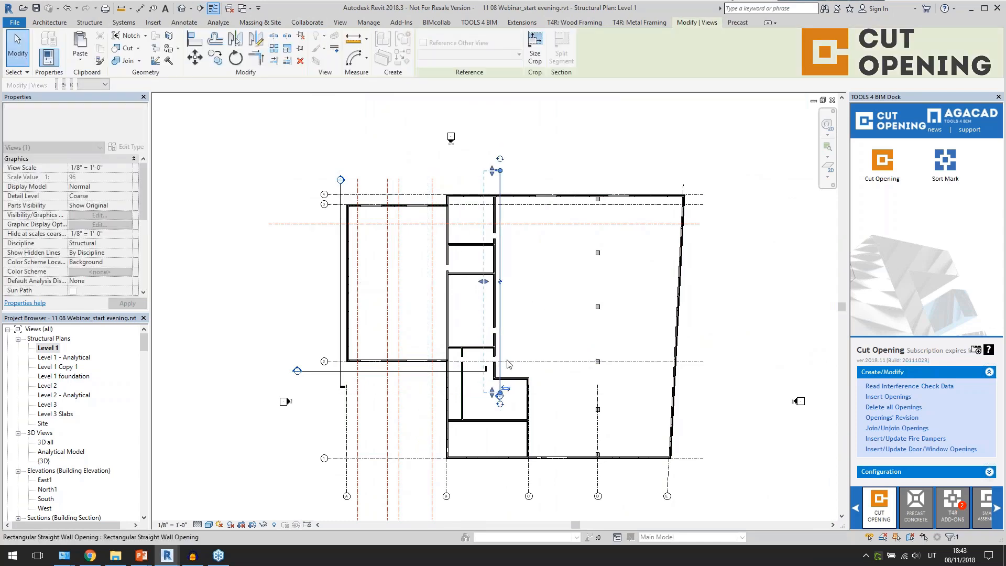
{"action": "key", "text": "Escape"}
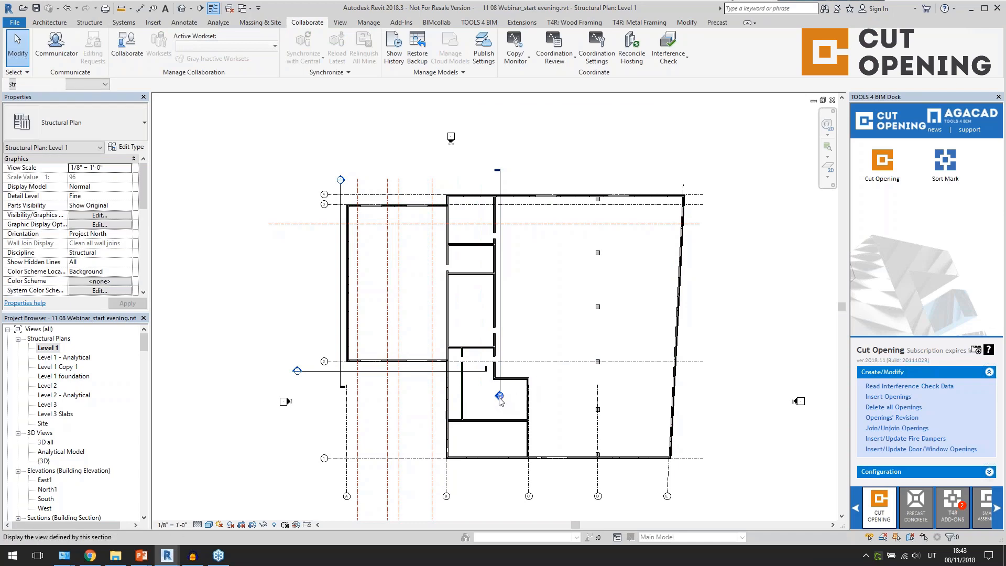
{"action": "double_click", "coordinate": [499, 397]}
{"action": "scroll", "coordinate": [466, 264], "scroll_direction": "up", "scroll_amount": 5}
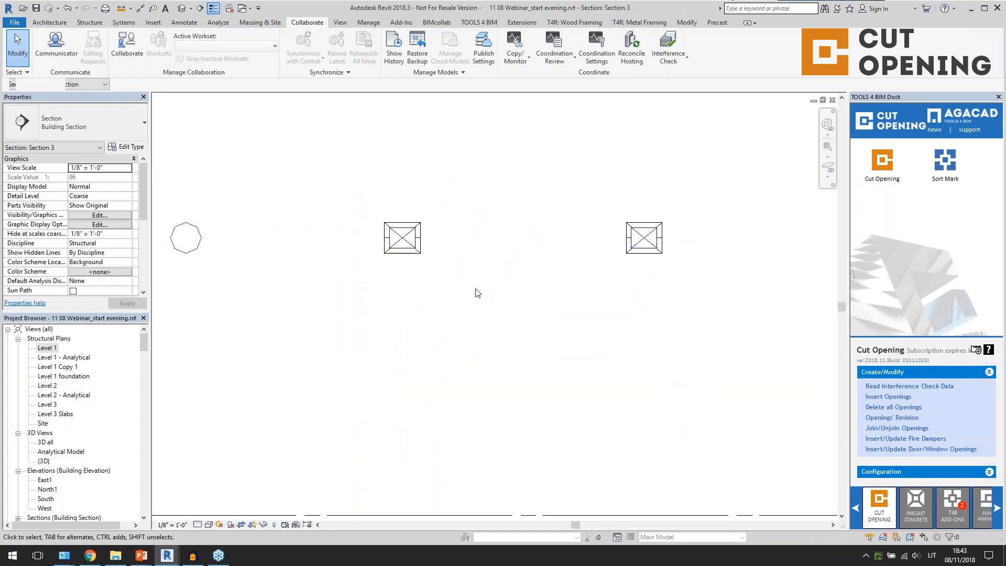
{"action": "left_click", "coordinate": [354, 201]}
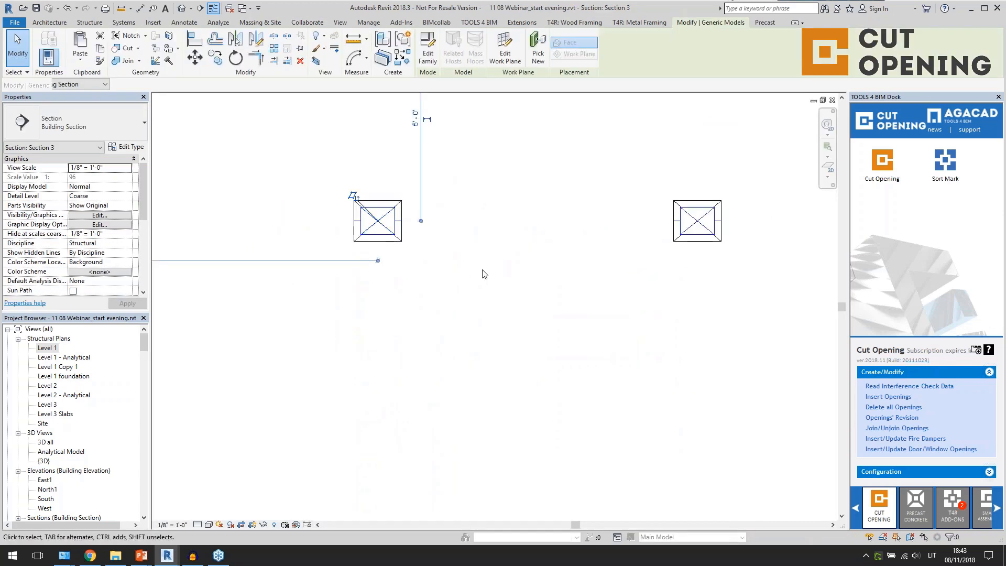
{"action": "scroll", "coordinate": [505, 276], "scroll_direction": "down", "scroll_amount": 5}
{"action": "key", "text": "Escape"}
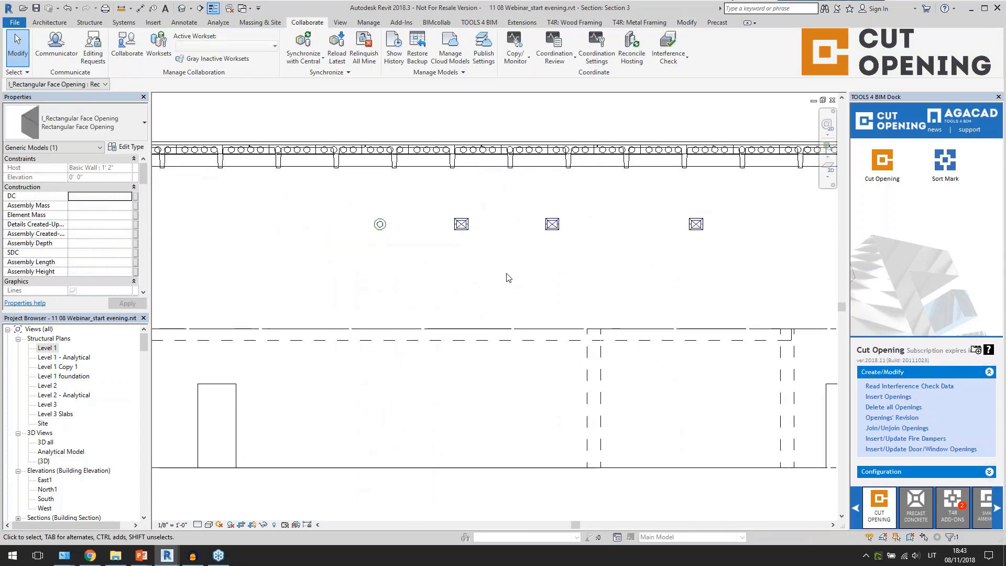
Step: Tag the round pipe opening by category with a free-end leader, placing the label below and to the left of it
{"action": "left_click", "coordinate": [184, 22]}
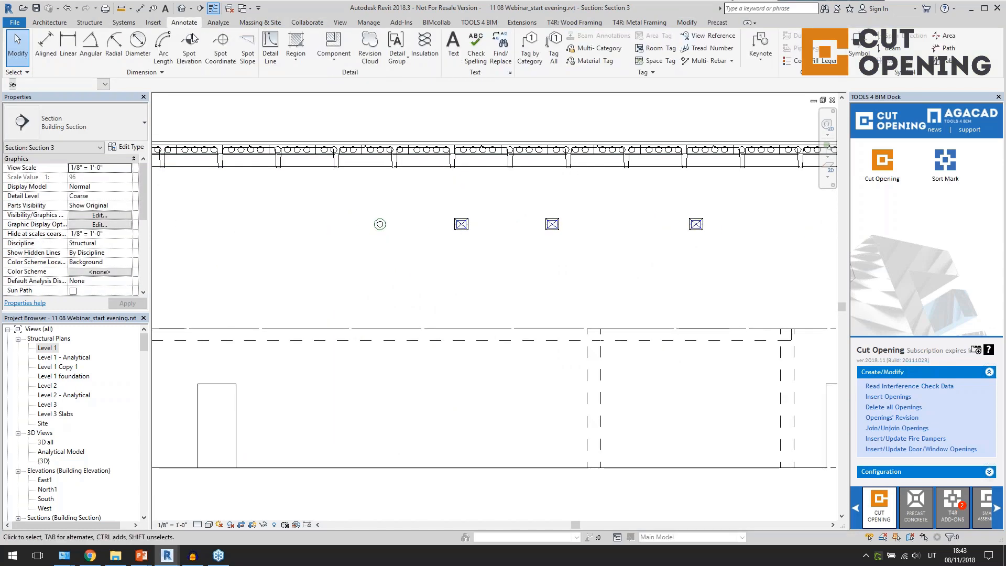
{"action": "left_click", "coordinate": [530, 52]}
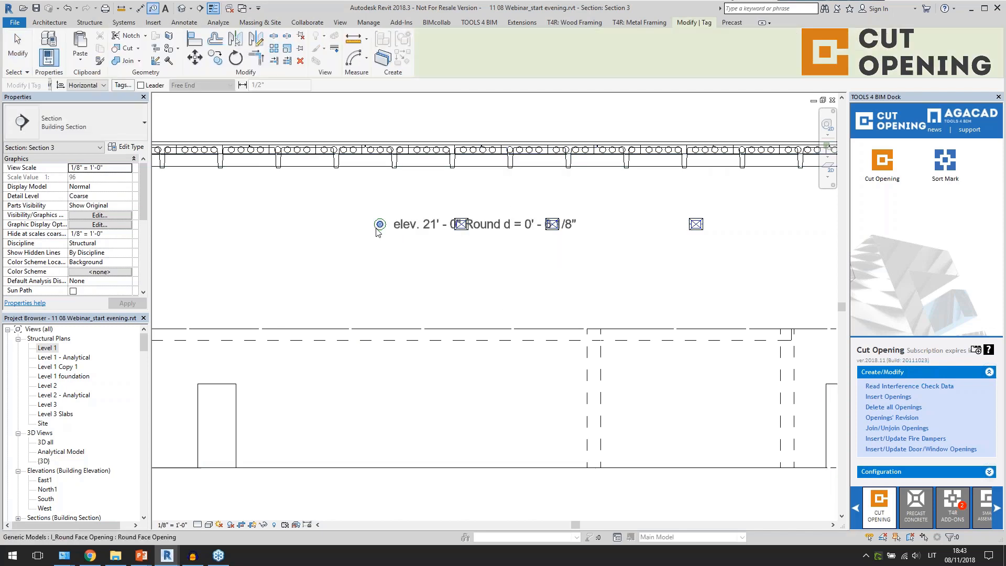
{"action": "left_click", "coordinate": [141, 85]}
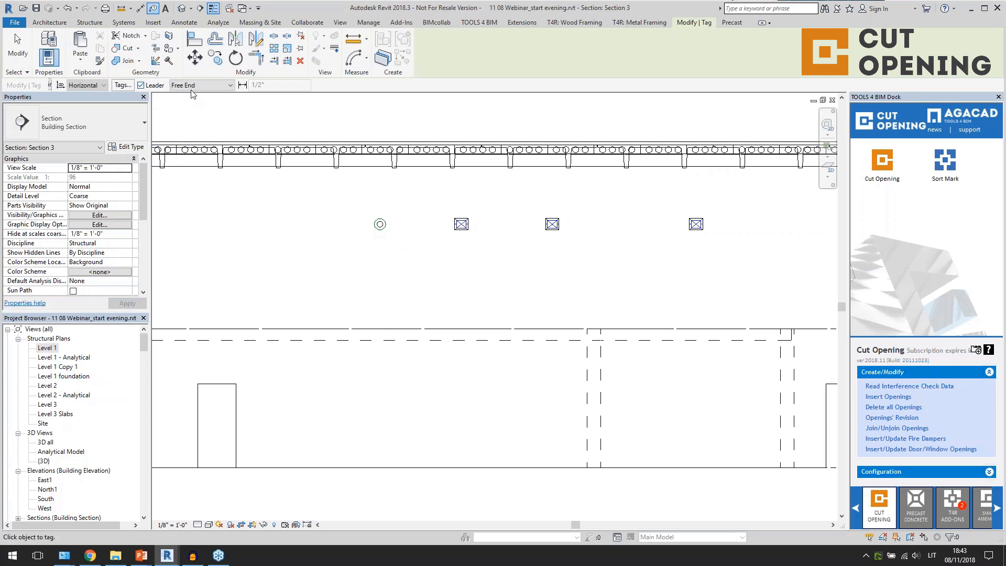
{"action": "left_click", "coordinate": [380, 226]}
{"action": "left_click", "coordinate": [348, 266]}
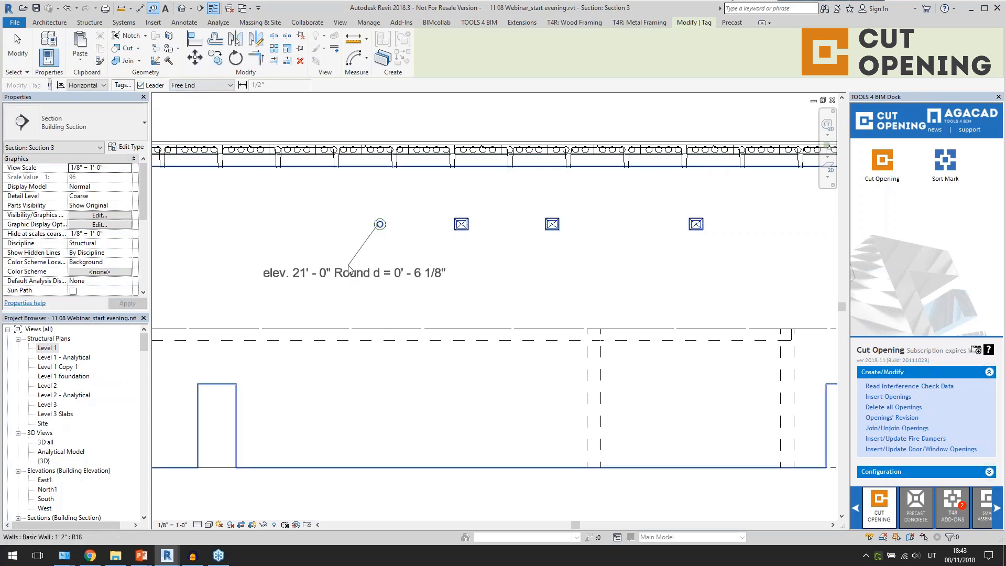
{"action": "left_click", "coordinate": [307, 266]}
{"action": "scroll", "coordinate": [550, 254], "scroll_direction": "down", "scroll_amount": 4}
{"action": "scroll", "coordinate": [406, 284], "scroll_direction": "up", "scroll_amount": 3}
{"action": "key", "text": "Escape"}
{"action": "key", "text": "Escape"}
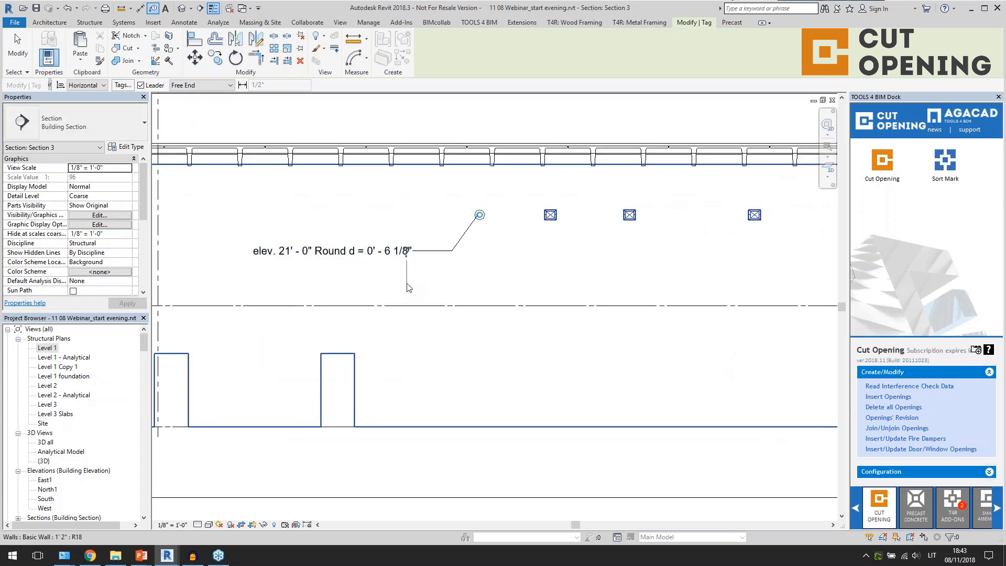
{"action": "left_click", "coordinate": [356, 259]}
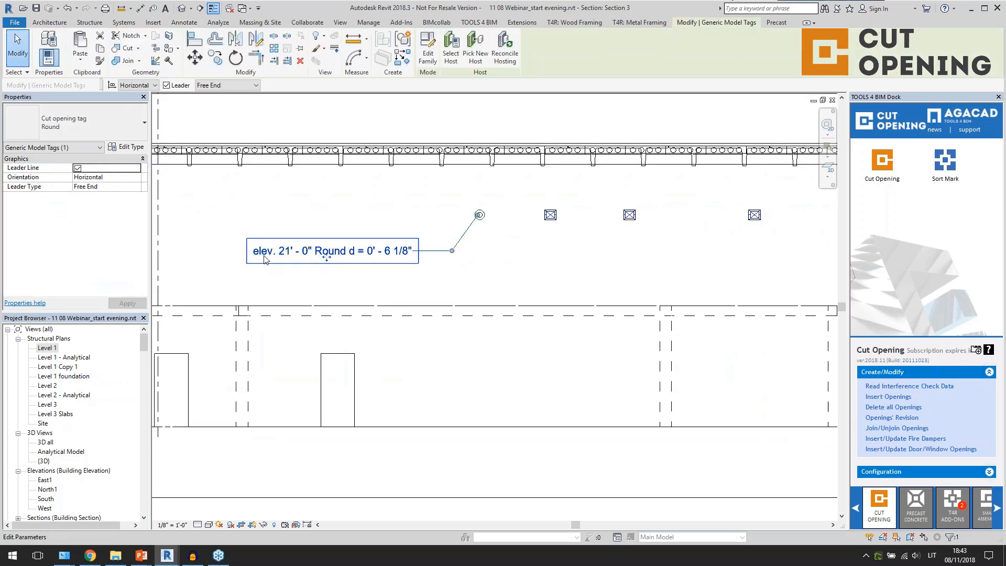
{"action": "left_click", "coordinate": [480, 272]}
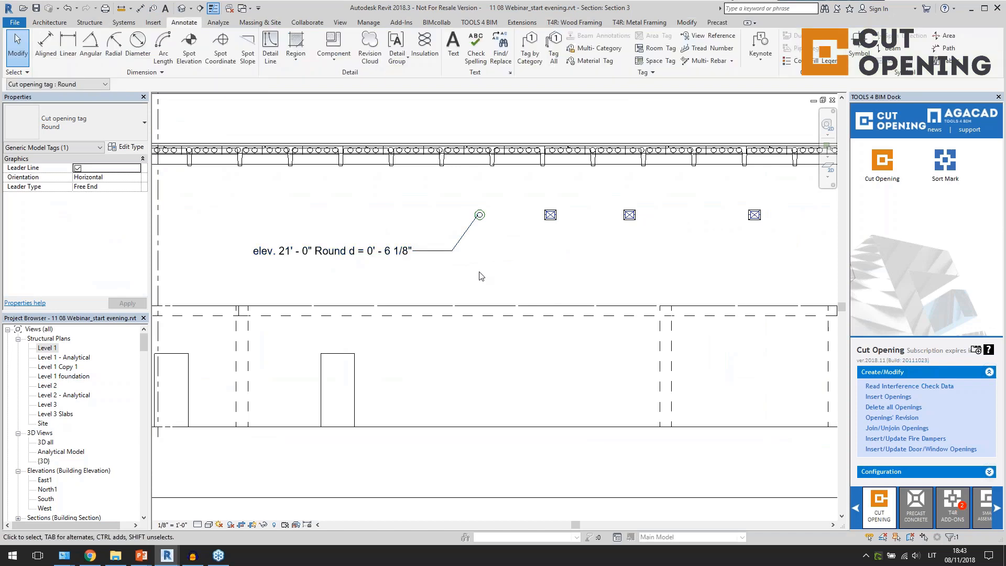
Step: Add an aligned vertical dimension from the Level 1 line up to the centre of the round opening
{"action": "key", "text": "i"}
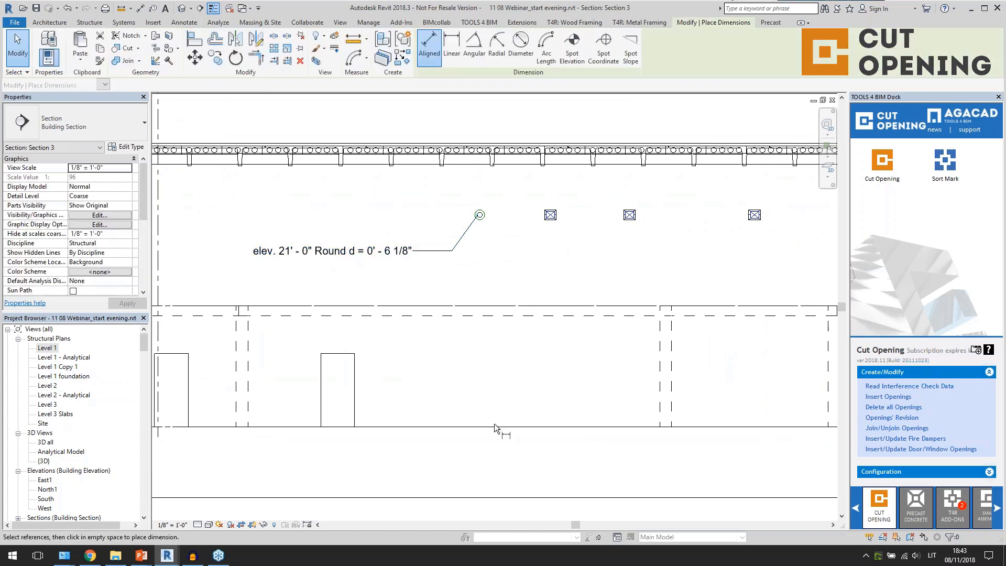
{"action": "scroll", "coordinate": [479, 216], "scroll_direction": "up", "scroll_amount": 3}
{"action": "left_click", "coordinate": [482, 213]}
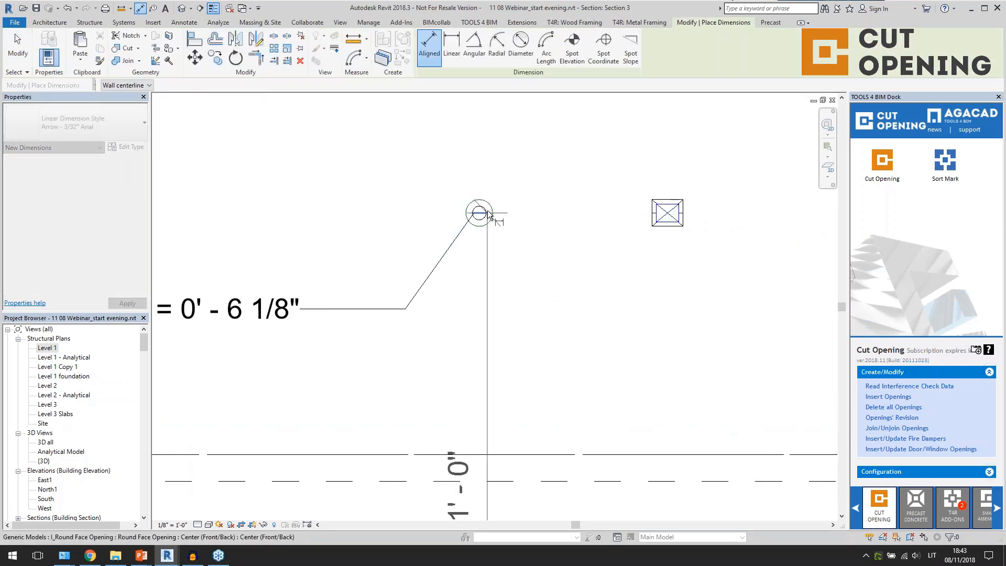
{"action": "scroll", "coordinate": [487, 210], "scroll_direction": "down", "scroll_amount": 2}
{"action": "left_click", "coordinate": [442, 215]}
Step: Dimension the height from the Level 1 line to the bottom of the rectangular opening nearest the round one
{"action": "scroll", "coordinate": [409, 224], "scroll_direction": "down", "scroll_amount": 2}
{"action": "scroll", "coordinate": [533, 234], "scroll_direction": "up", "scroll_amount": 2}
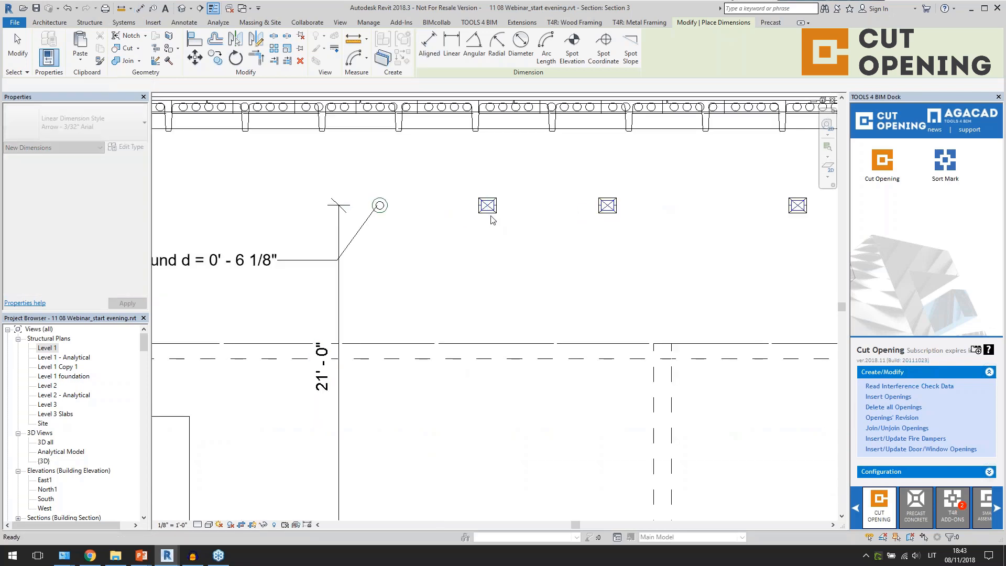
{"action": "scroll", "coordinate": [499, 219], "scroll_direction": "up", "scroll_amount": 3}
{"action": "scroll", "coordinate": [508, 177], "scroll_direction": "down", "scroll_amount": 3}
{"action": "scroll", "coordinate": [508, 173], "scroll_direction": "down", "scroll_amount": 6}
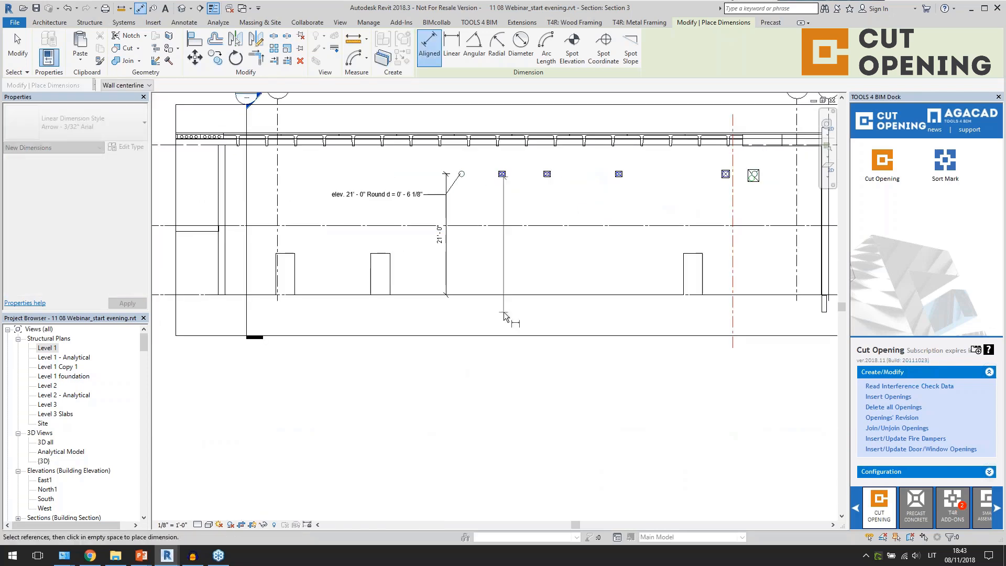
{"action": "left_click", "coordinate": [504, 294]}
{"action": "scroll", "coordinate": [515, 193], "scroll_direction": "up", "scroll_amount": 3}
{"action": "scroll", "coordinate": [516, 196], "scroll_direction": "up", "scroll_amount": 1}
{"action": "left_click", "coordinate": [524, 205]}
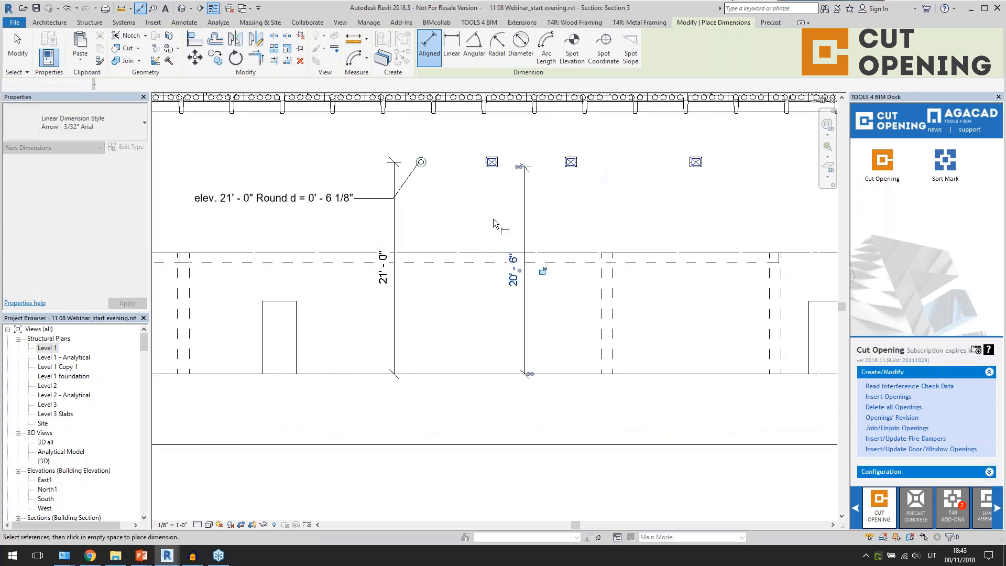
{"action": "key", "text": "Escape"}
{"action": "key", "text": "Escape"}
Step: Tag the second rectangular opening from the round one with a free-end leader, placing the label below and to its right
{"action": "left_click", "coordinate": [326, 198]}
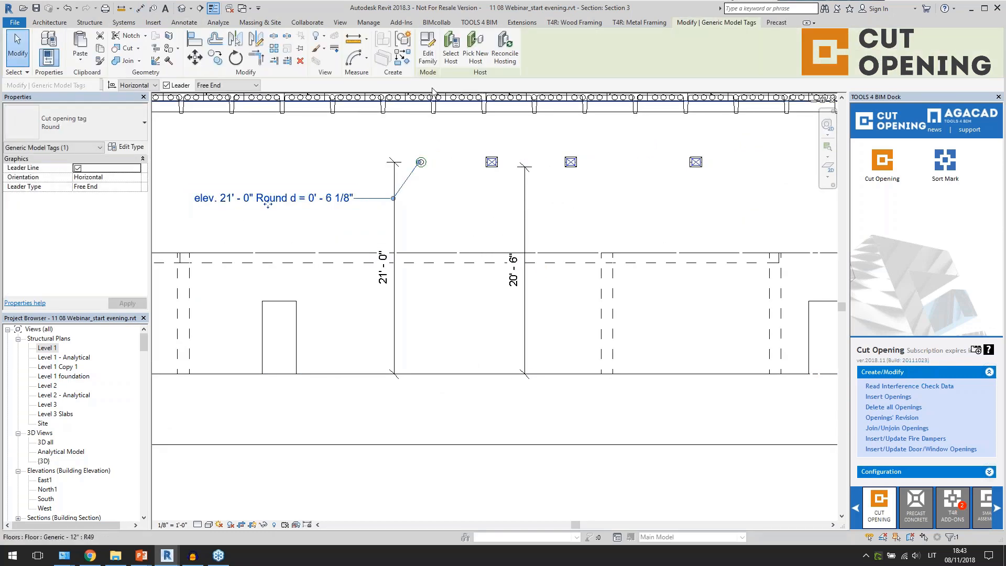
{"action": "key", "text": "t"}
{"action": "key", "text": "g"}
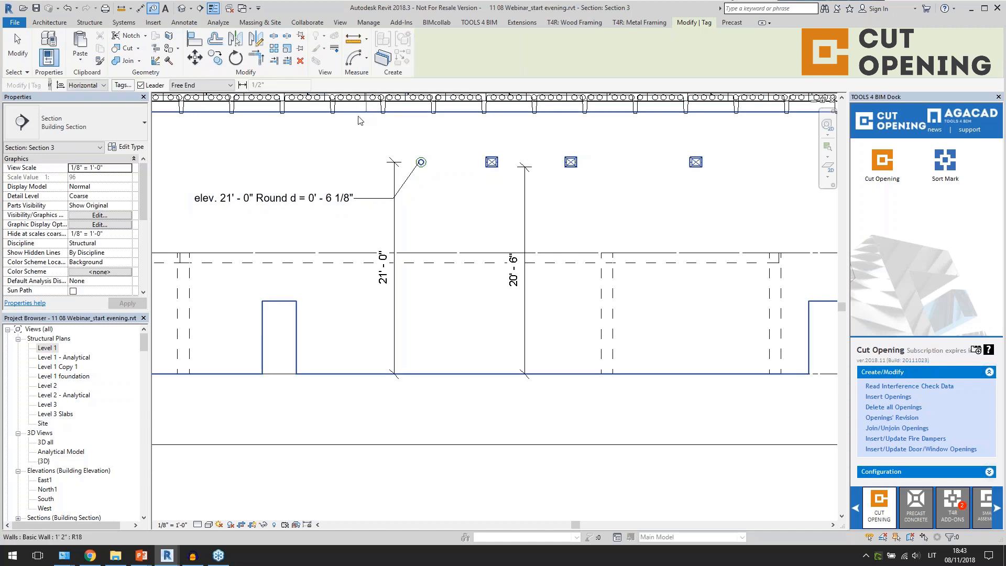
{"action": "left_click", "coordinate": [576, 167]}
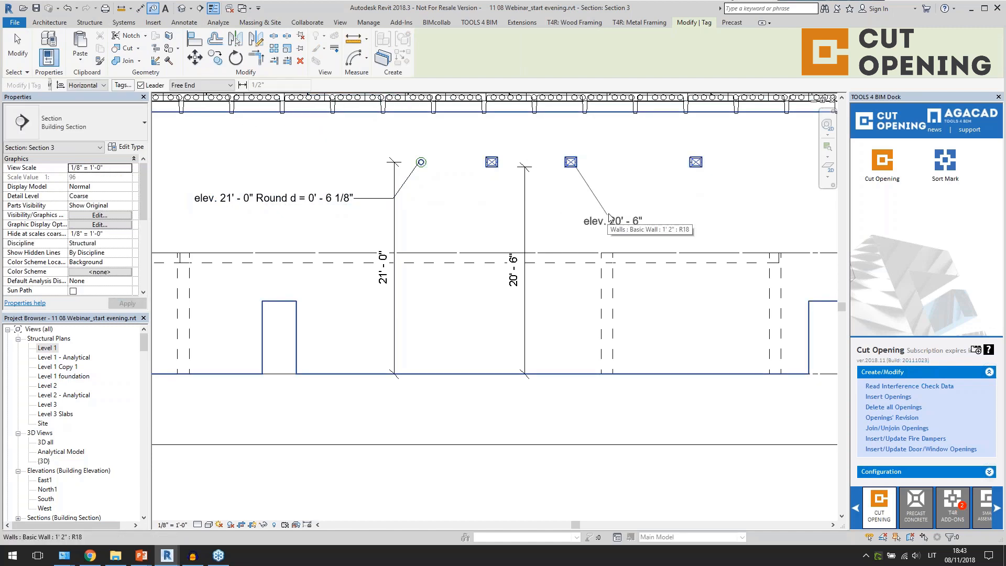
{"action": "left_click", "coordinate": [628, 218]}
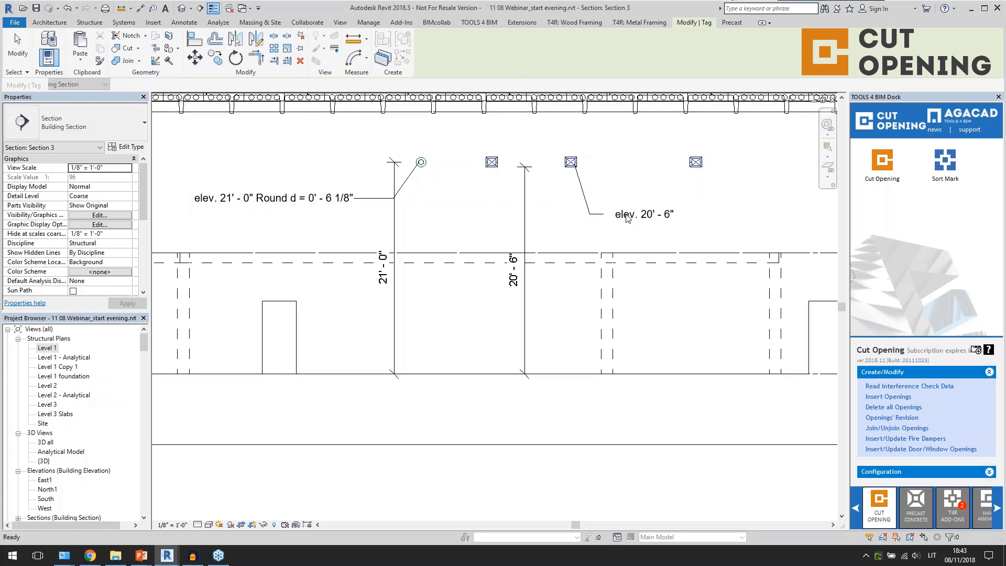
Step: Change the rectangular opening's tag type to Cut opening tag : Rectangular
{"action": "key", "text": "Escape"}
{"action": "left_click", "coordinate": [632, 216]}
{"action": "left_click", "coordinate": [125, 127]}
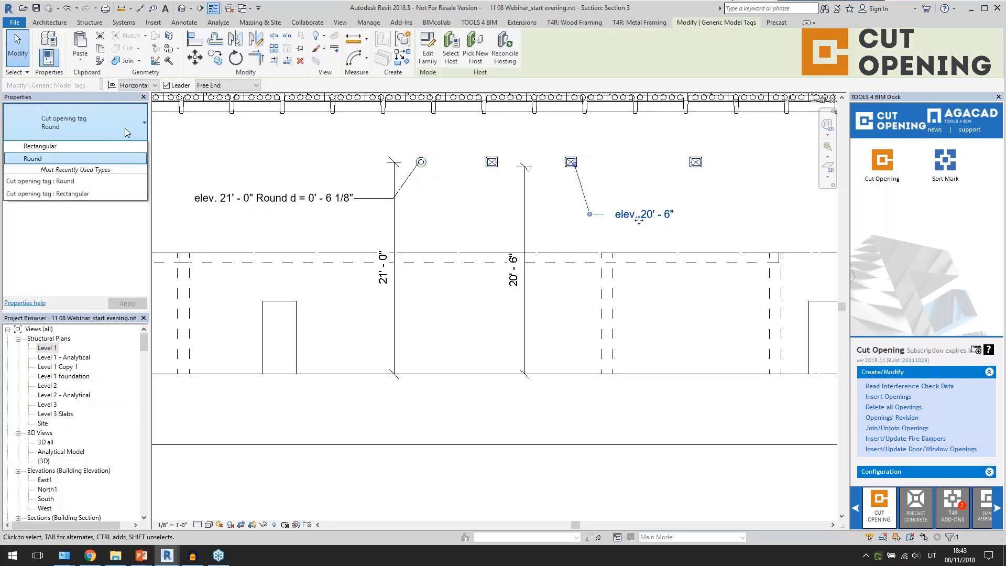
{"action": "left_click", "coordinate": [63, 193]}
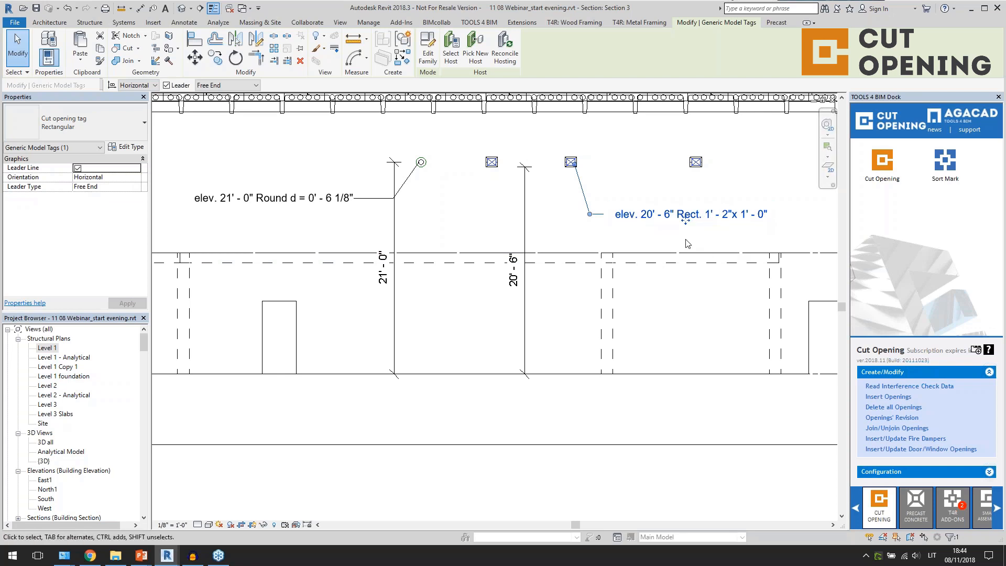
{"action": "left_click", "coordinate": [576, 233]}
Step: Examine the identity data of the rectangular duct opening next to the two-pipe opening, including its mark, elevation, system and insertion details
{"action": "scroll", "coordinate": [547, 232], "scroll_direction": "down", "scroll_amount": 4}
{"action": "scroll", "coordinate": [649, 222], "scroll_direction": "up", "scroll_amount": 3}
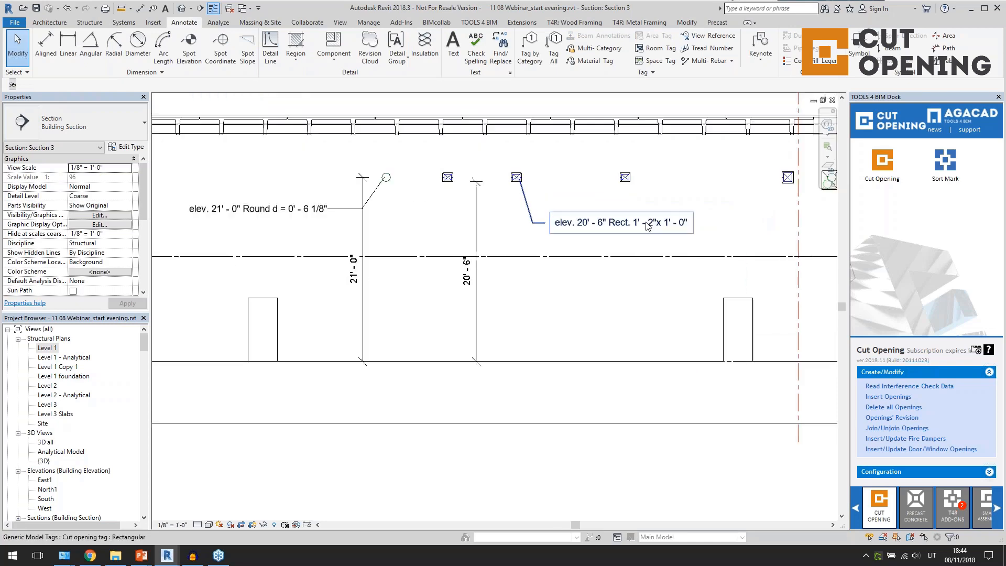
{"action": "scroll", "coordinate": [466, 251], "scroll_direction": "down", "scroll_amount": 2}
{"action": "scroll", "coordinate": [756, 219], "scroll_direction": "up", "scroll_amount": 4}
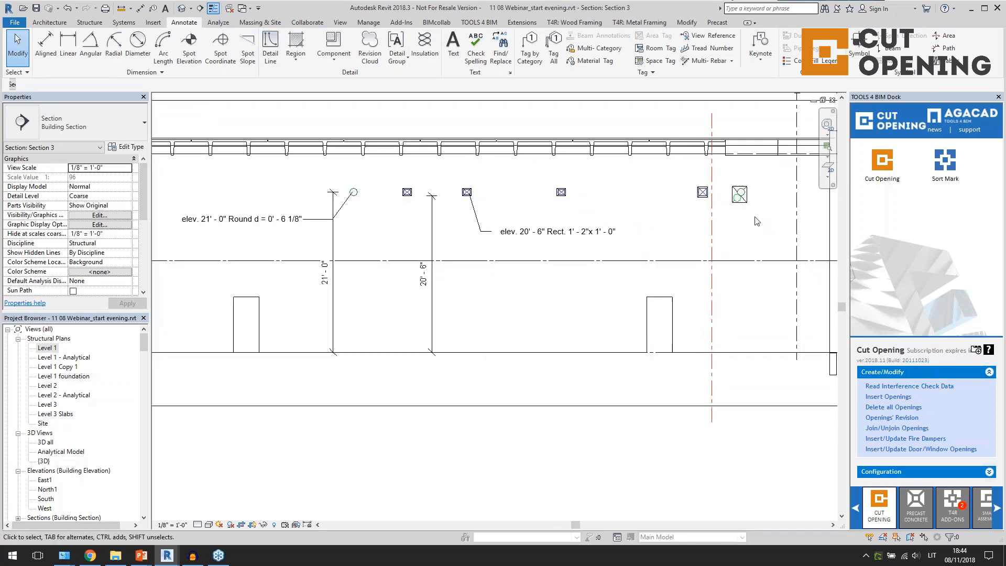
{"action": "scroll", "coordinate": [716, 202], "scroll_direction": "up", "scroll_amount": 3}
{"action": "left_click", "coordinate": [668, 168]}
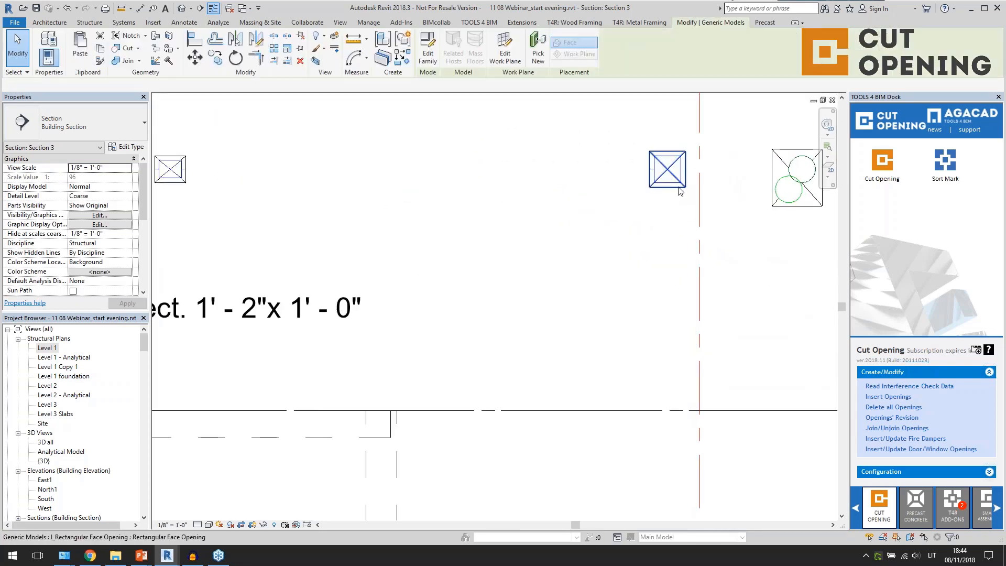
{"action": "scroll", "coordinate": [95, 229], "scroll_direction": "down", "scroll_amount": 5}
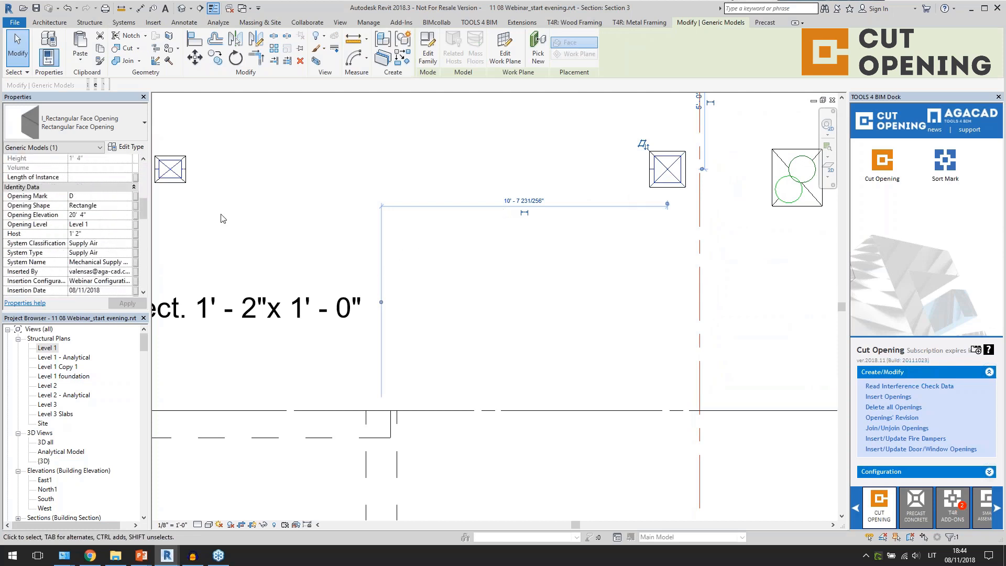
{"action": "scroll", "coordinate": [639, 263], "scroll_direction": "down", "scroll_amount": 3}
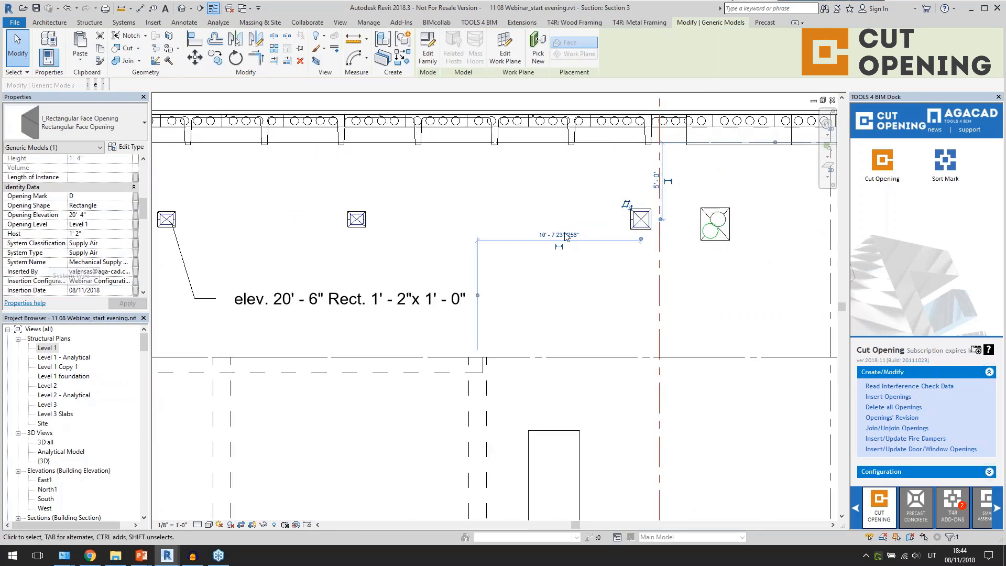
{"action": "scroll", "coordinate": [565, 237], "scroll_direction": "down", "scroll_amount": 3}
{"action": "left_click", "coordinate": [566, 250]}
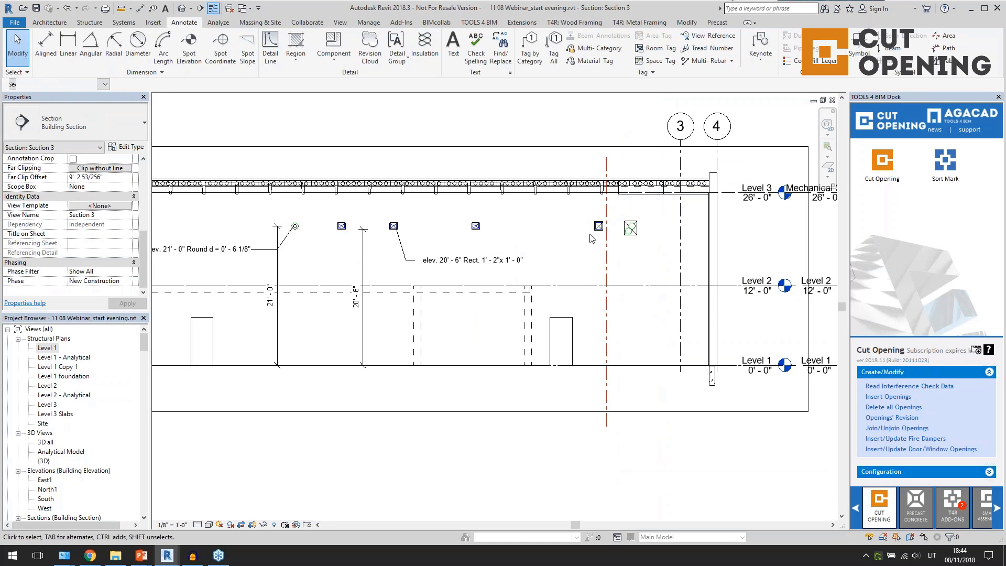
Step: Open the structural model's 3D view and switch to the Revit window with the MEP.rvt 3D view
{"action": "left_click", "coordinate": [182, 8]}
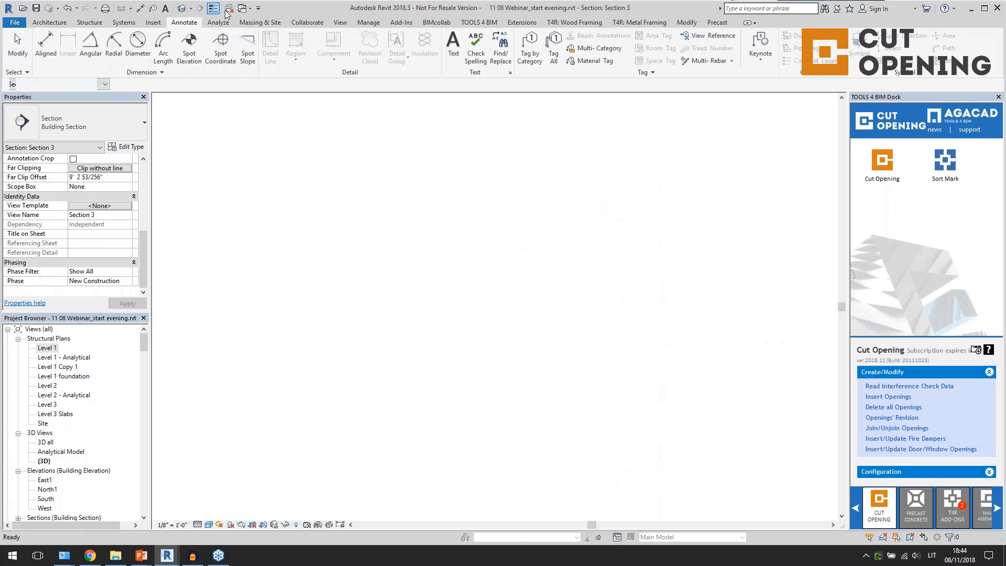
{"action": "mouse_move", "coordinate": [167, 555]}
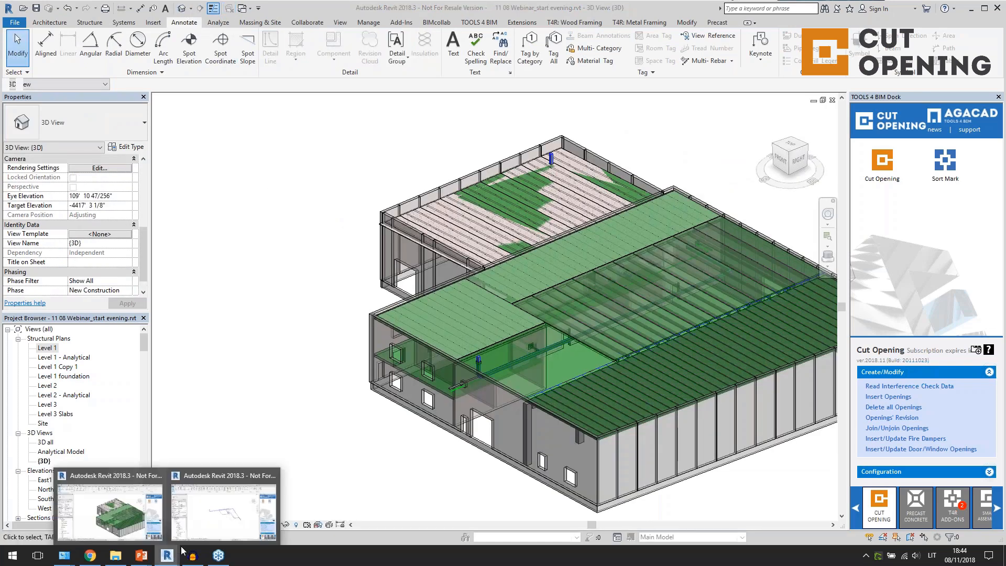
{"action": "left_click", "coordinate": [206, 522]}
{"action": "middle_click_drag", "start_coordinate": [582, 372], "coordinate": [425, 409], "text": "shift"}
{"action": "scroll", "coordinate": [668, 375], "scroll_direction": "up", "scroll_amount": 3}
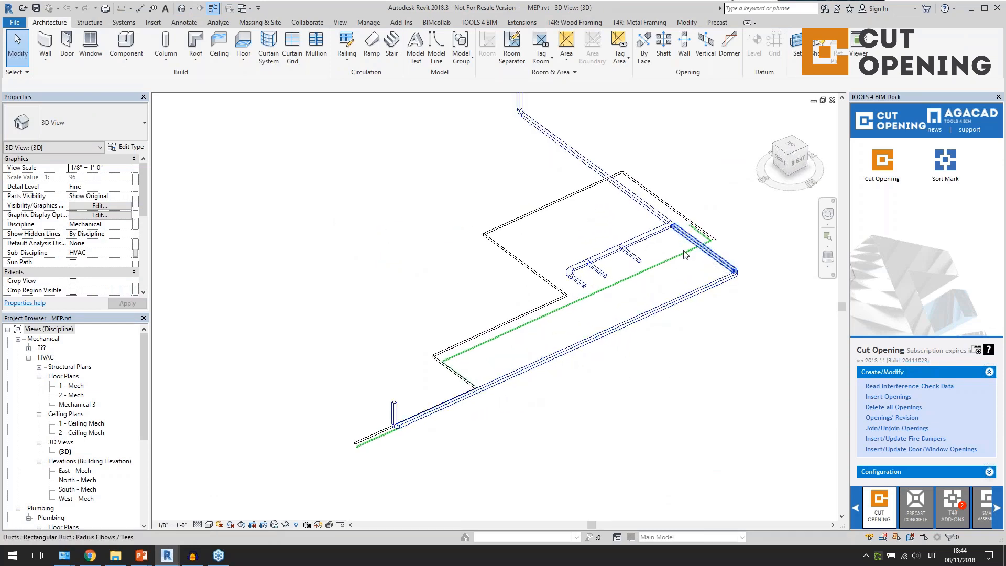
Step: Nudge the long 12" x 12" rectangular duct of the MEP model sideways in small increments toward the parallel pipe run
{"action": "left_click", "coordinate": [651, 211]}
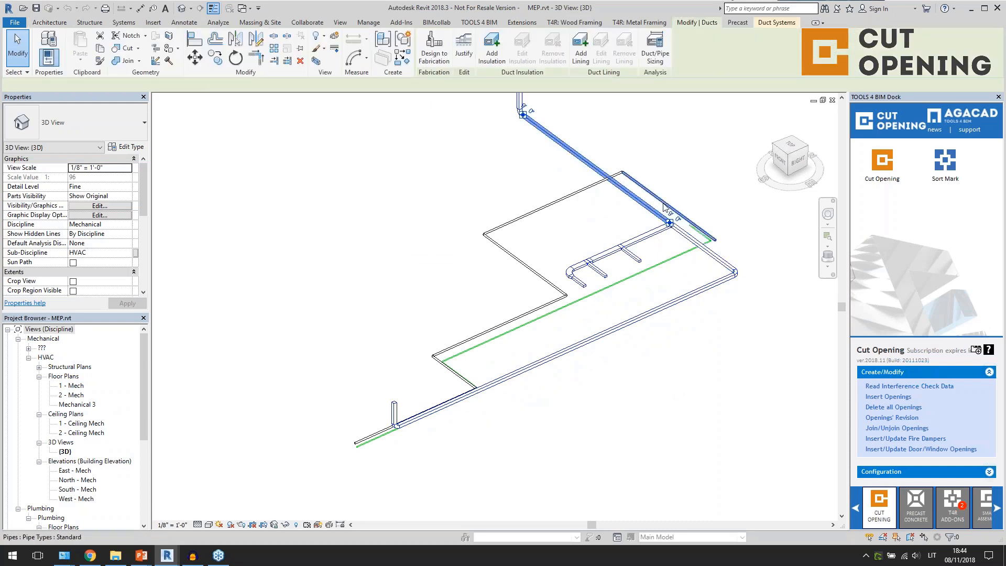
{"action": "scroll", "coordinate": [703, 157], "scroll_direction": "up", "scroll_amount": 3}
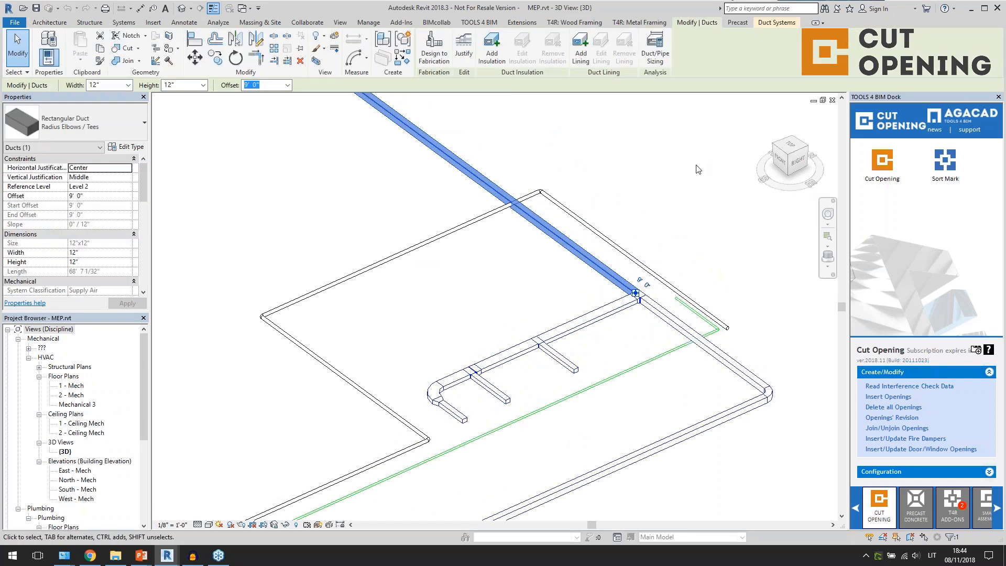
{"action": "key", "text": "Right"}
{"action": "key", "text": "Right"}
{"action": "key", "text": "Right"}
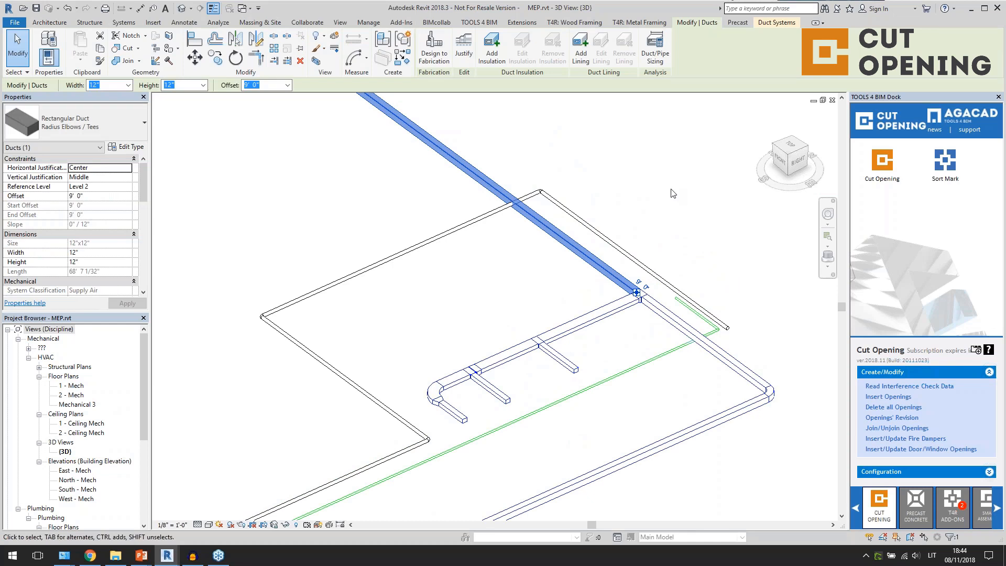
{"action": "key", "text": "Right"}
{"action": "key", "text": "Right"}
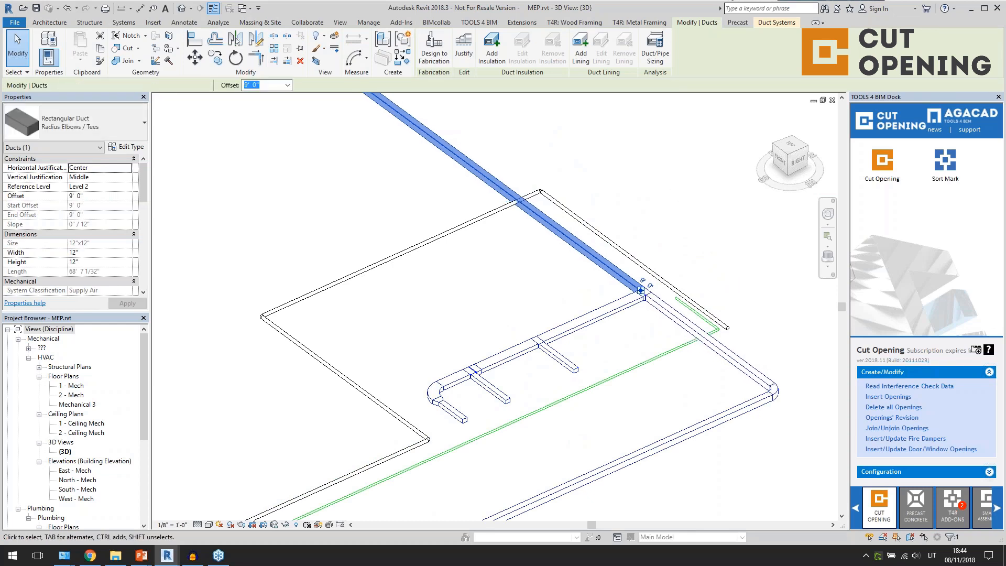
{"action": "left_click", "coordinate": [674, 193]}
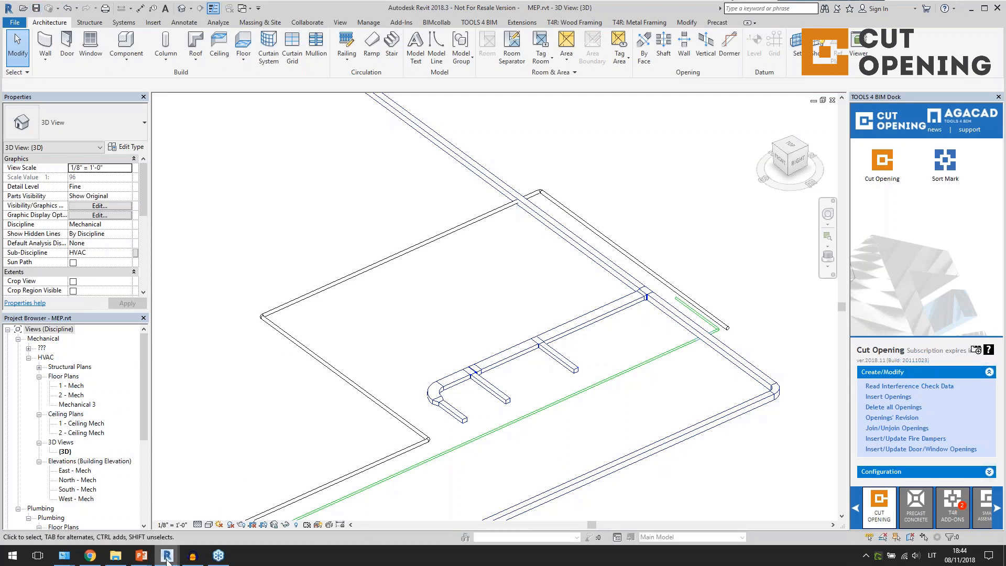
Step: Switch to the structural model's Revit window and reload the MEP.rvt link
{"action": "mouse_move", "coordinate": [167, 560]}
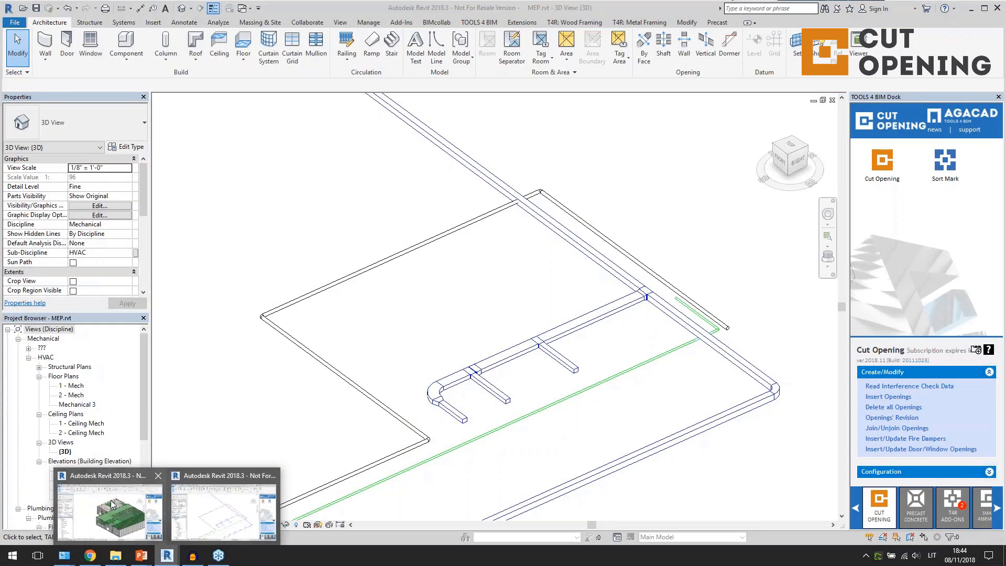
{"action": "left_click", "coordinate": [112, 504]}
{"action": "scroll", "coordinate": [288, 338], "scroll_direction": "down", "scroll_amount": 2}
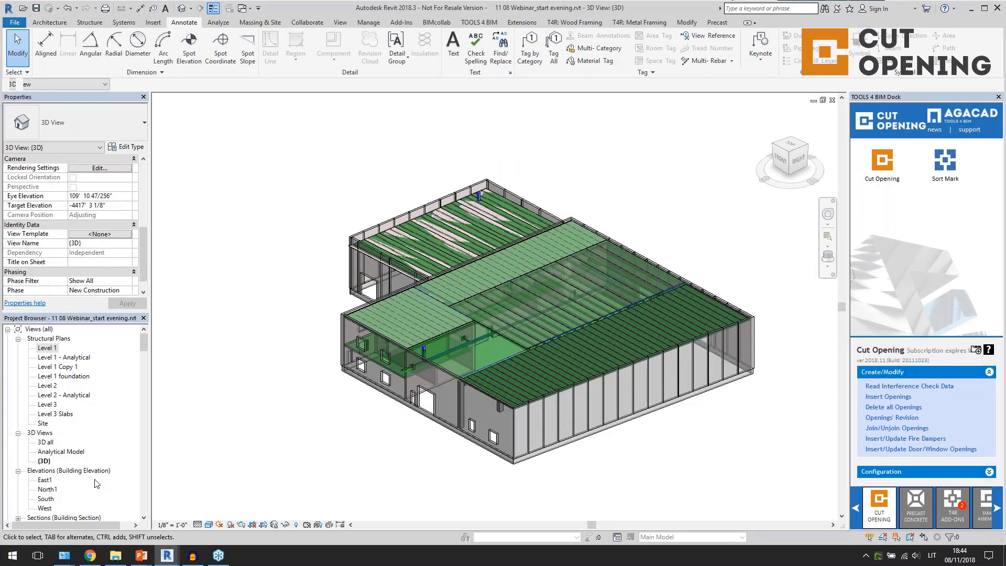
{"action": "scroll", "coordinate": [96, 484], "scroll_direction": "down", "scroll_amount": 15}
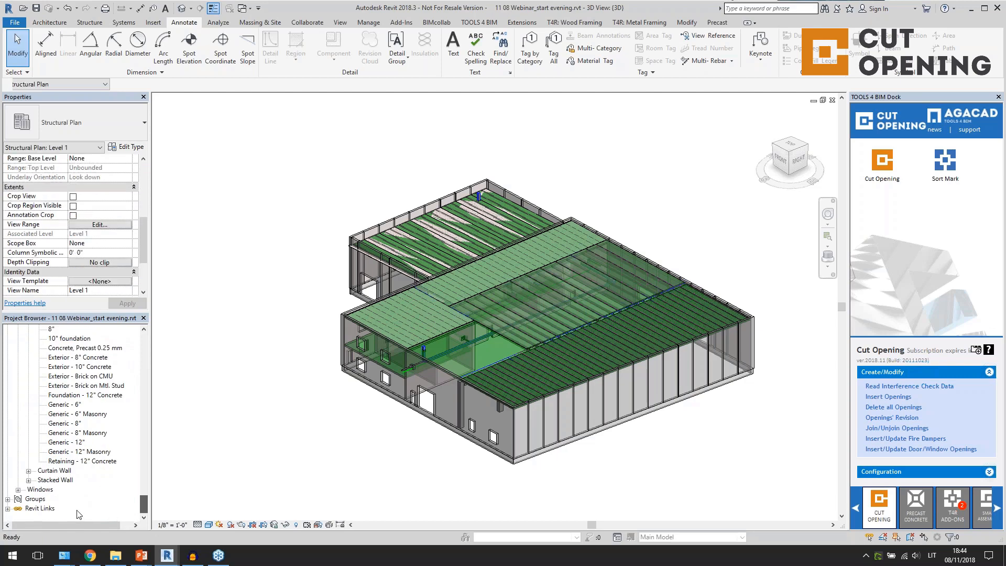
{"action": "double_click", "coordinate": [40, 509]}
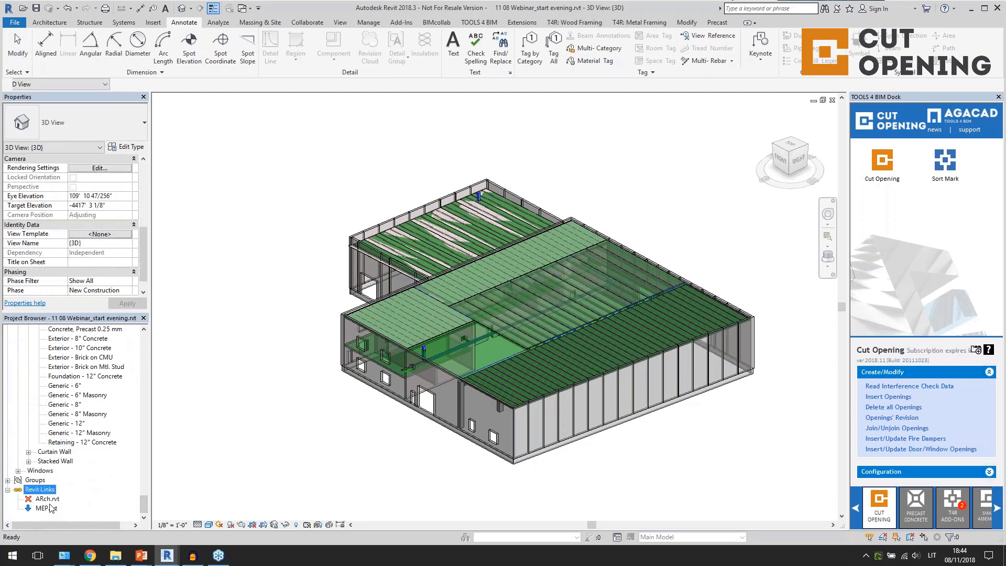
{"action": "right_click", "coordinate": [48, 508]}
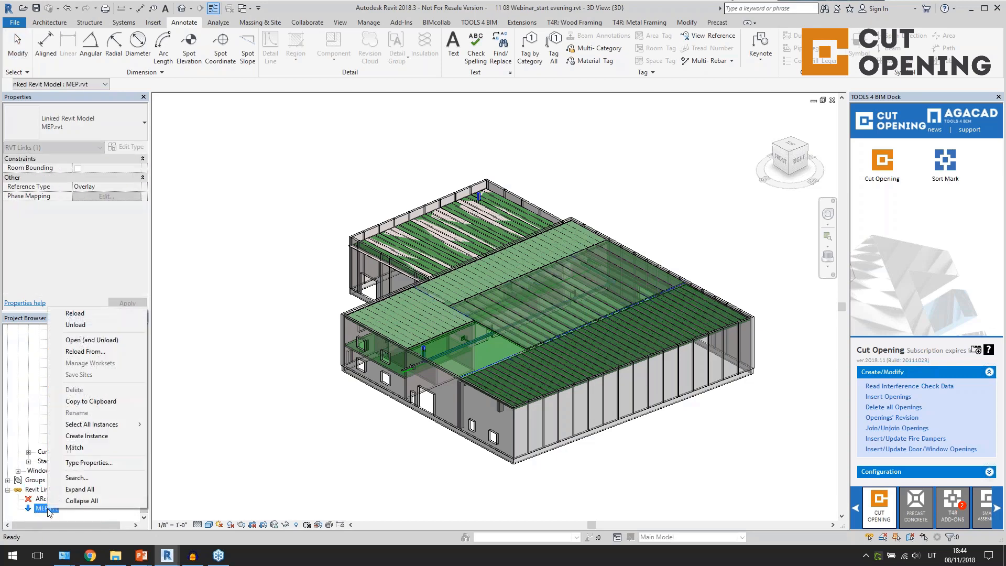
{"action": "left_click", "coordinate": [111, 313]}
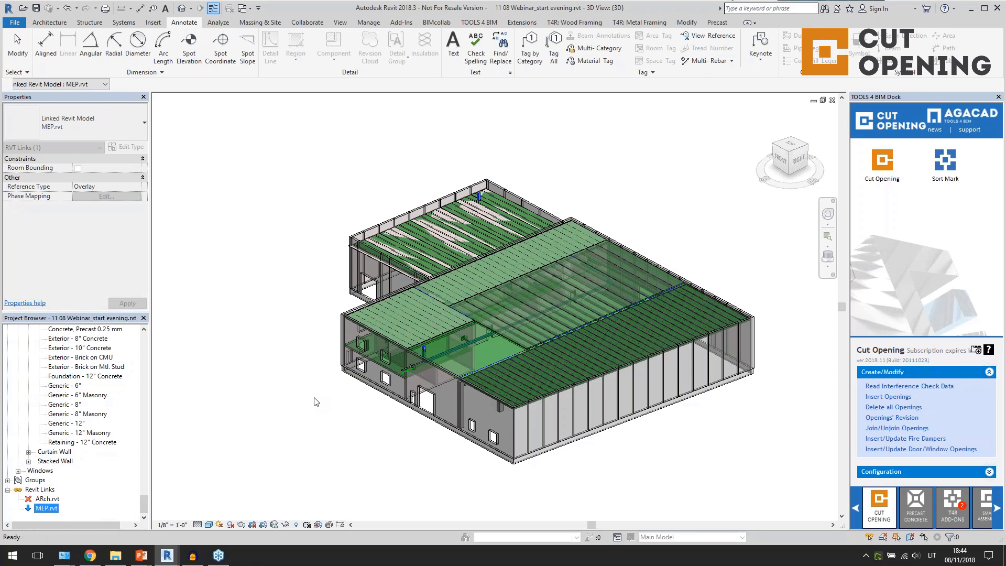
{"action": "left_click", "coordinate": [314, 406]}
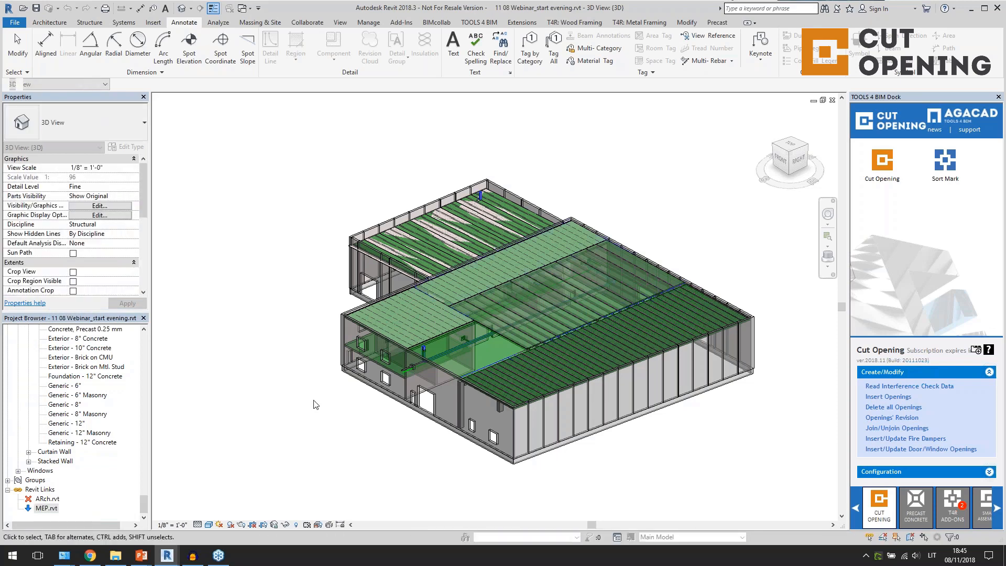
Step: Examine the existing rectangular opening against the moved duct in the 3D view
{"action": "scroll", "coordinate": [599, 257], "scroll_direction": "up", "scroll_amount": 10}
{"action": "scroll", "coordinate": [526, 271], "scroll_direction": "up", "scroll_amount": 3}
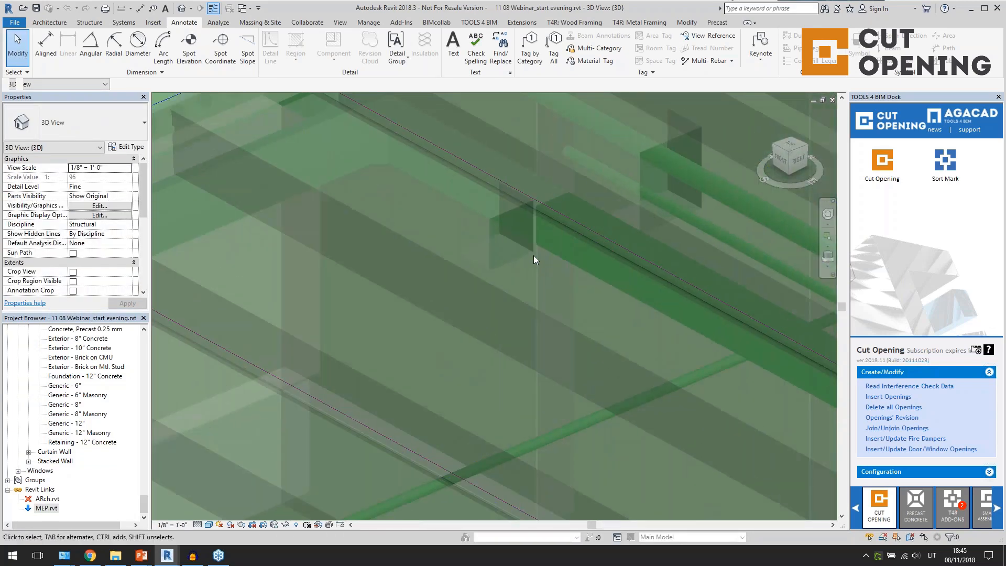
{"action": "left_click", "coordinate": [507, 241]}
{"action": "scroll", "coordinate": [506, 243], "scroll_direction": "down", "scroll_amount": 10}
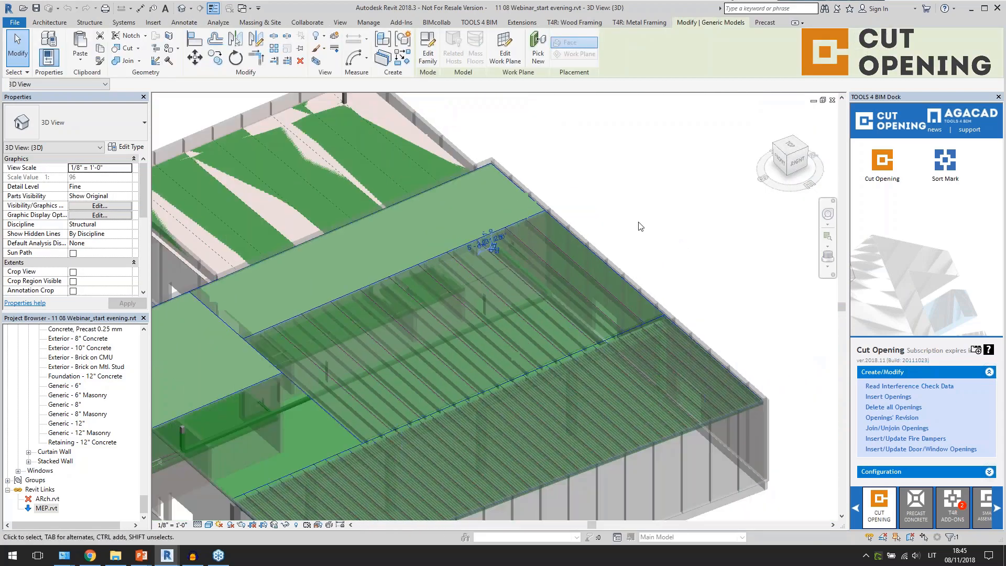
{"action": "left_click", "coordinate": [640, 227]}
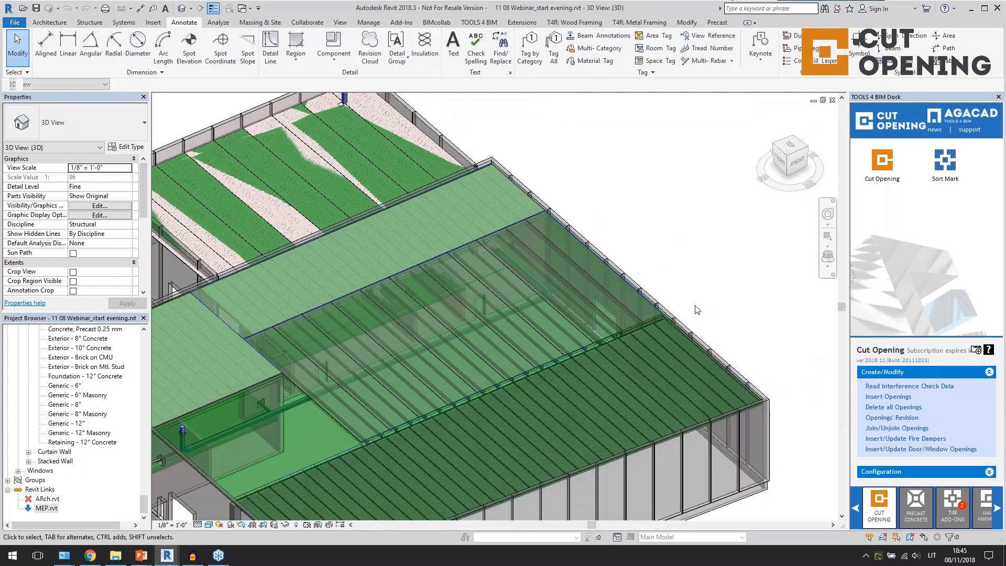
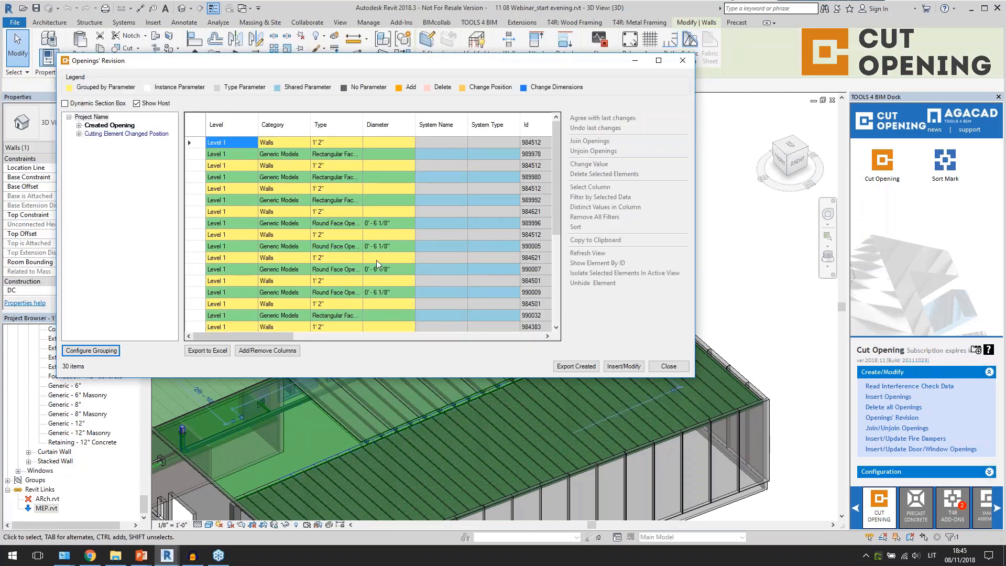
Step: In Openings' Revision, agree with the last changes for all openings under Cutting Element Changed Position and close the dialog
{"action": "left_click", "coordinate": [119, 135]}
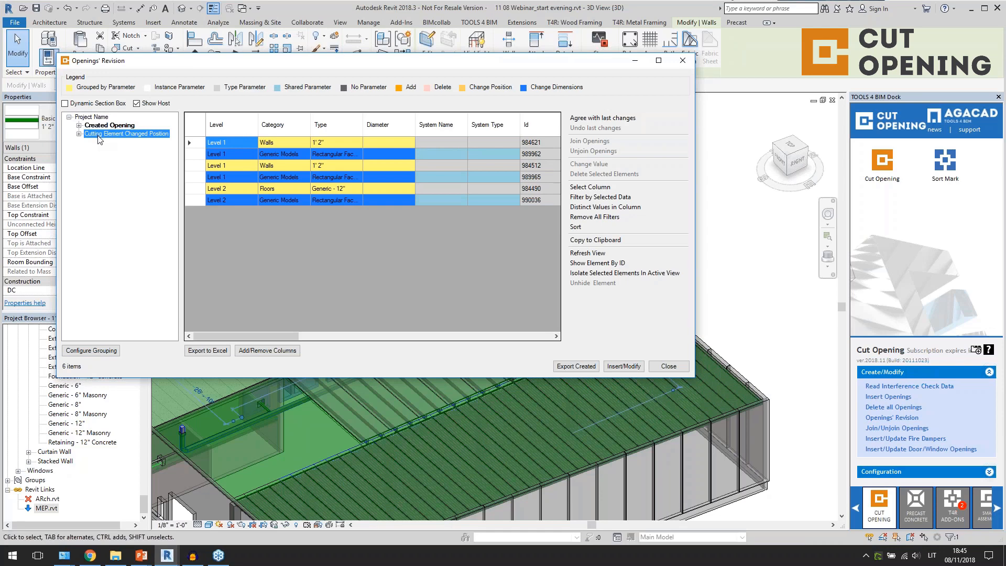
{"action": "left_click", "coordinate": [195, 125]}
{"action": "left_click", "coordinate": [603, 118]}
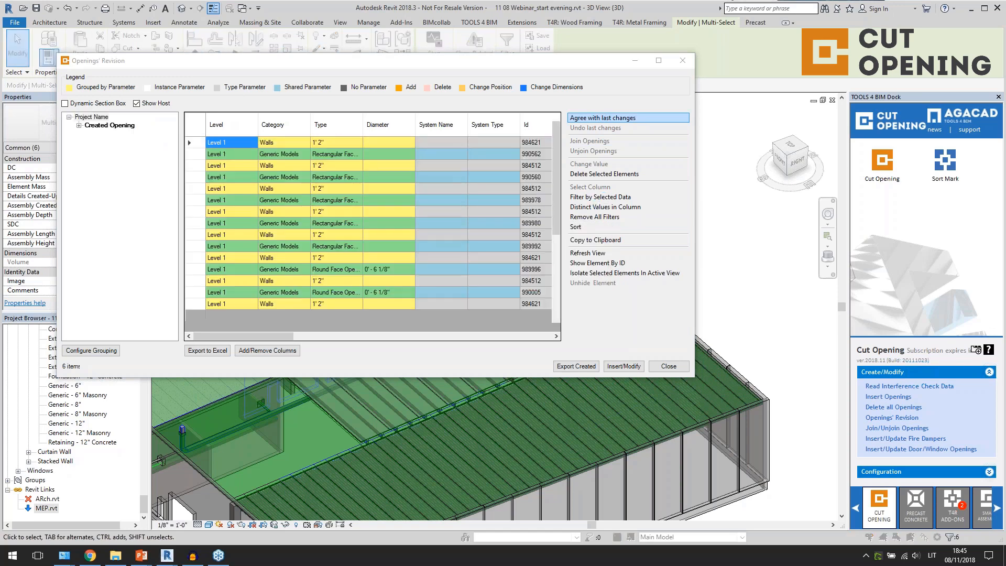
{"action": "left_click", "coordinate": [528, 299]}
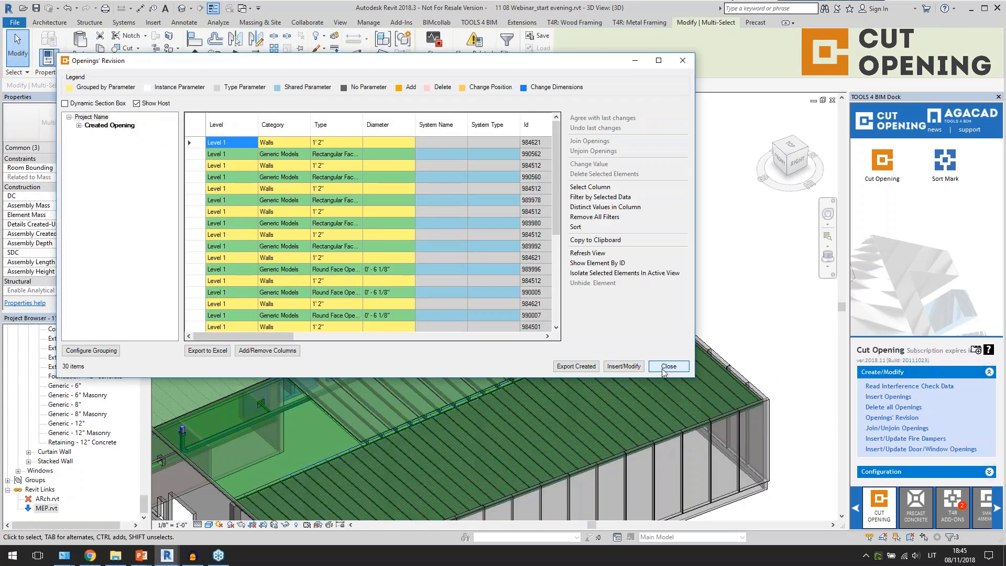
{"action": "left_click", "coordinate": [656, 367]}
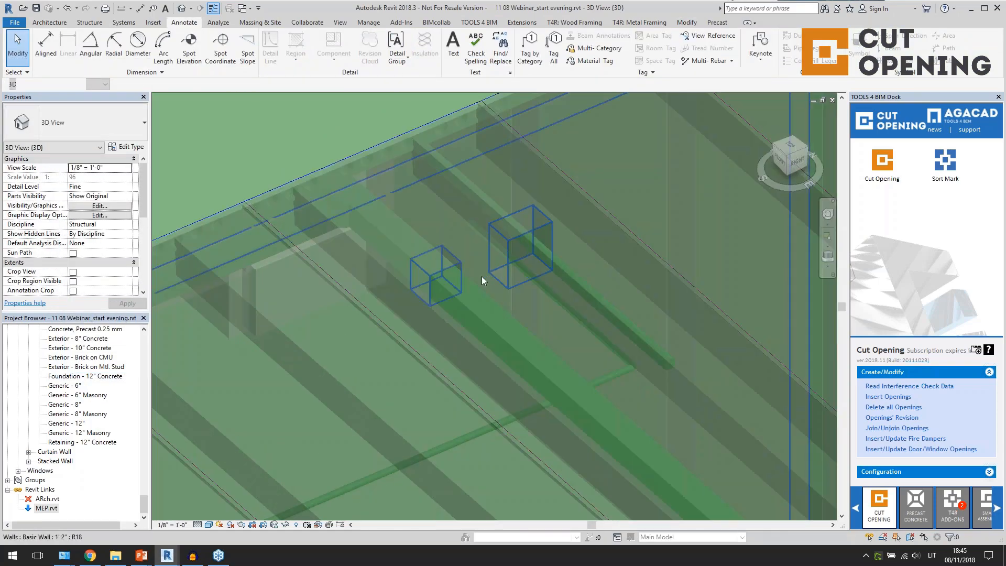
Step: Examine the updated openings around the moved duct up close, including the surrounding walls and the building's front side
{"action": "left_click", "coordinate": [450, 264]}
{"action": "mouse_move", "coordinate": [450, 264]}
{"action": "middle_mouse_down", "text": "shift"}
{"action": "mouse_move", "coordinate": [479, 314]}
{"action": "mouse_move", "coordinate": [586, 312]}
{"action": "mouse_move", "coordinate": [567, 309]}
{"action": "mouse_move", "coordinate": [598, 271]}
{"action": "middle_mouse_up", "text": "shift"}
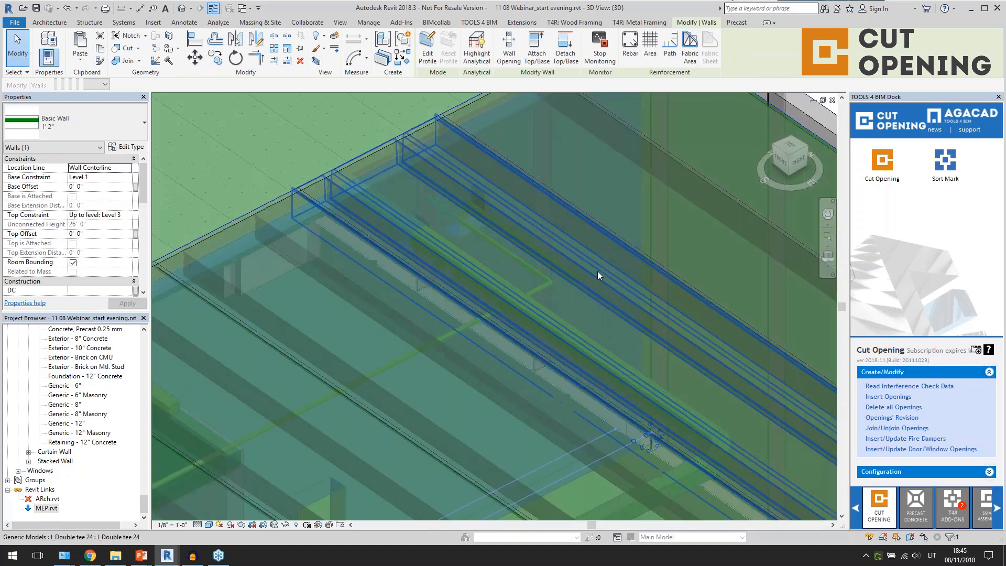
{"action": "scroll", "coordinate": [535, 246], "scroll_direction": "down", "scroll_amount": 6}
{"action": "key", "text": "Escape"}
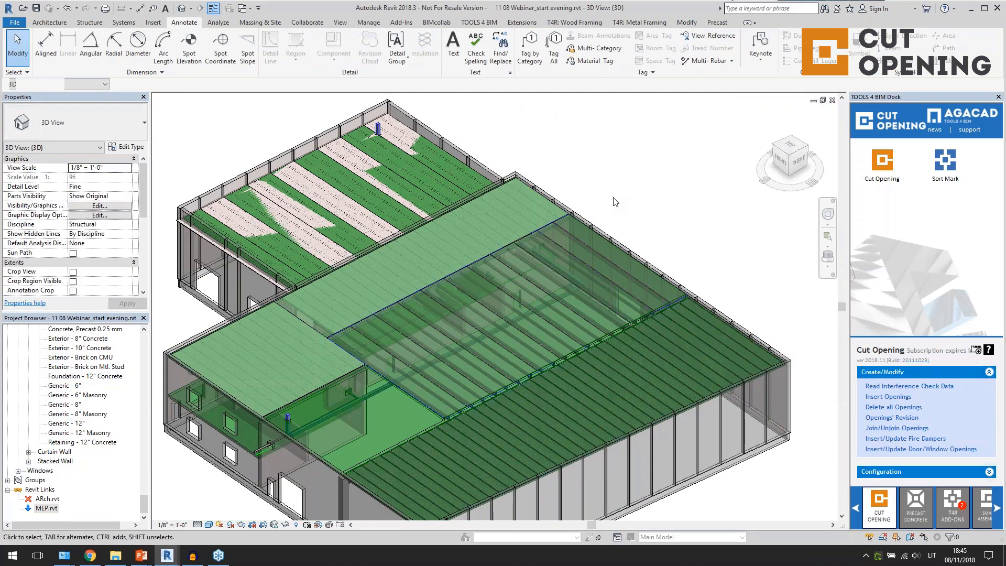
{"action": "scroll", "coordinate": [614, 203], "scroll_direction": "down", "scroll_amount": 3}
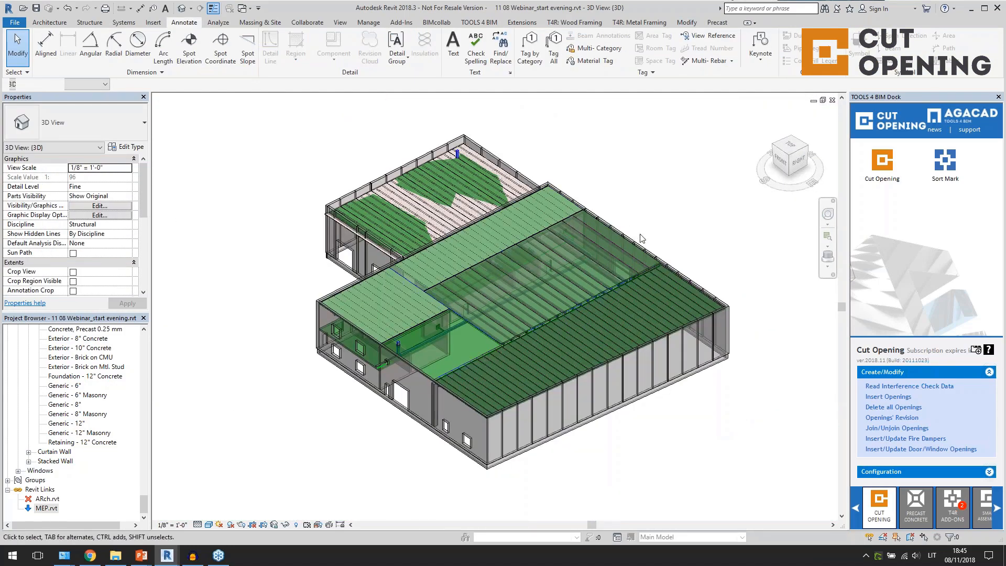
{"action": "middle_click_drag", "start_coordinate": [643, 240], "coordinate": [387, 419], "text": "shift"}
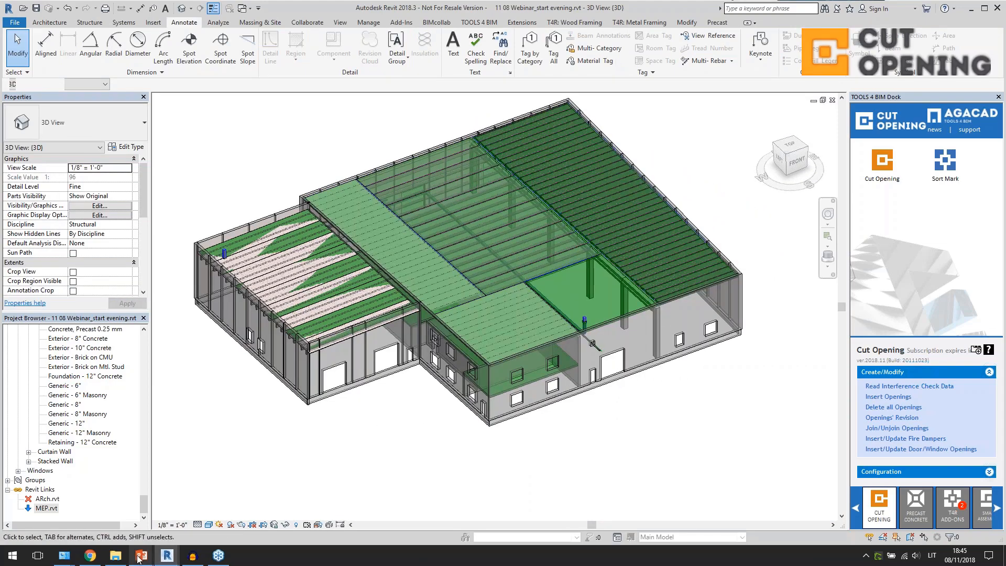
Step: Switch to the PowerPoint slide listing the webinar topics, review it, and return to the structural model in Revit
{"action": "mouse_move", "coordinate": [141, 555]}
{"action": "left_click", "coordinate": [171, 524]}
{"action": "left_click", "coordinate": [463, 378]}
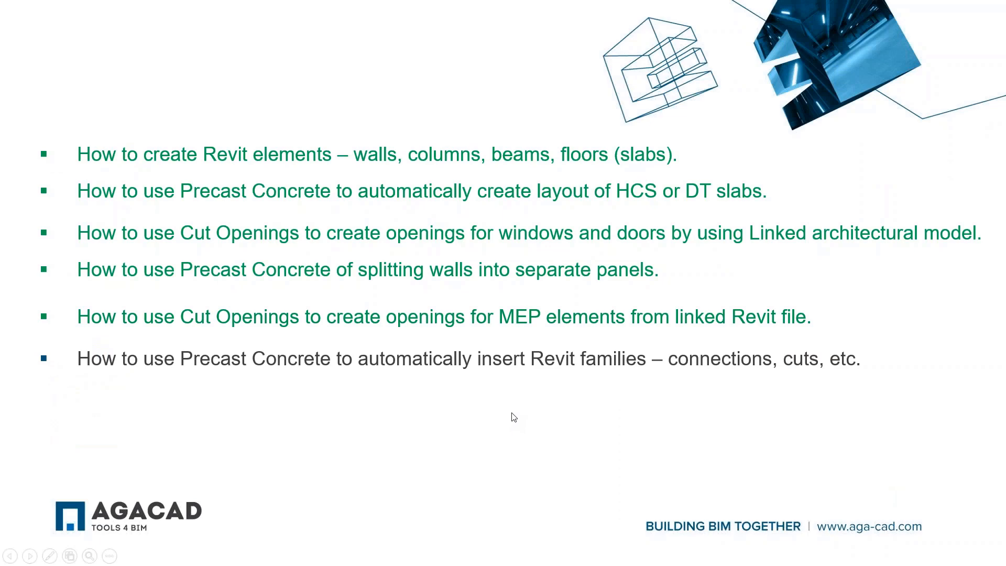
{"action": "key", "text": "alt+Tab"}
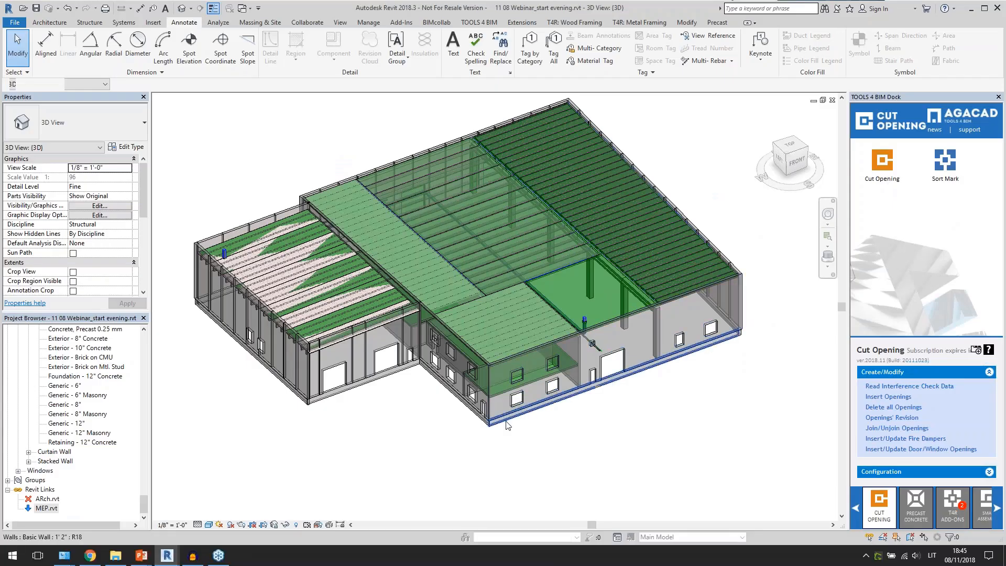
Step: Change the outermost roof slab beside the end wall to the Precast-Double Tee 7' 7 x 28" type
{"action": "middle_click_drag", "start_coordinate": [423, 456], "coordinate": [456, 476], "text": "shift"}
{"action": "scroll", "coordinate": [404, 397], "scroll_direction": "up", "scroll_amount": 5}
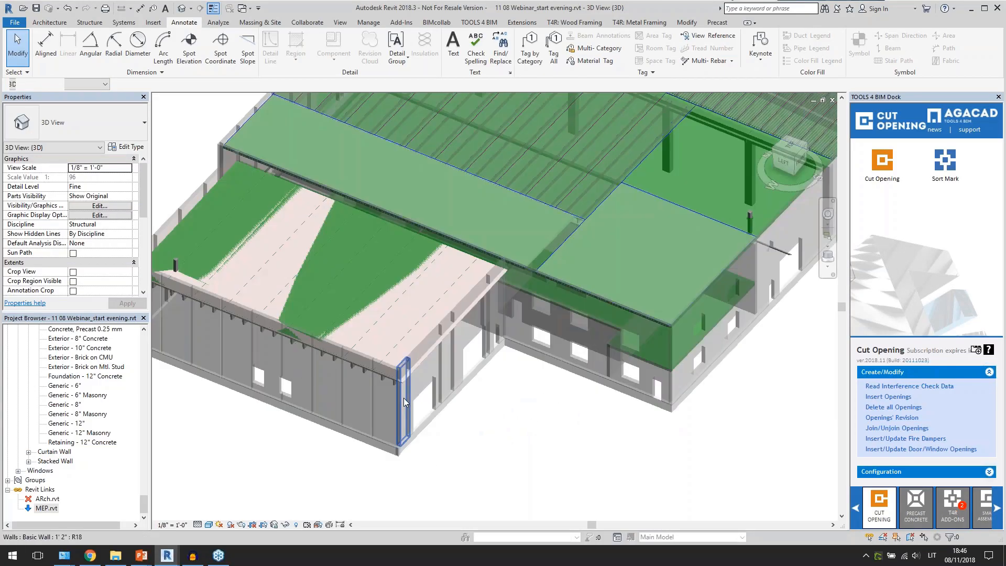
{"action": "scroll", "coordinate": [451, 388], "scroll_direction": "down", "scroll_amount": 4}
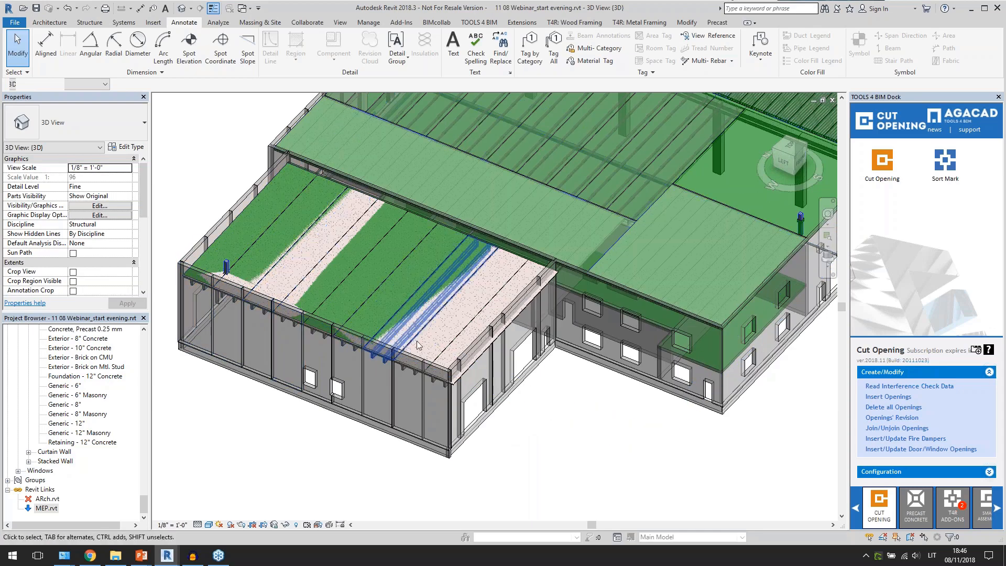
{"action": "scroll", "coordinate": [451, 366], "scroll_direction": "up", "scroll_amount": 3}
{"action": "left_click", "coordinate": [483, 363]}
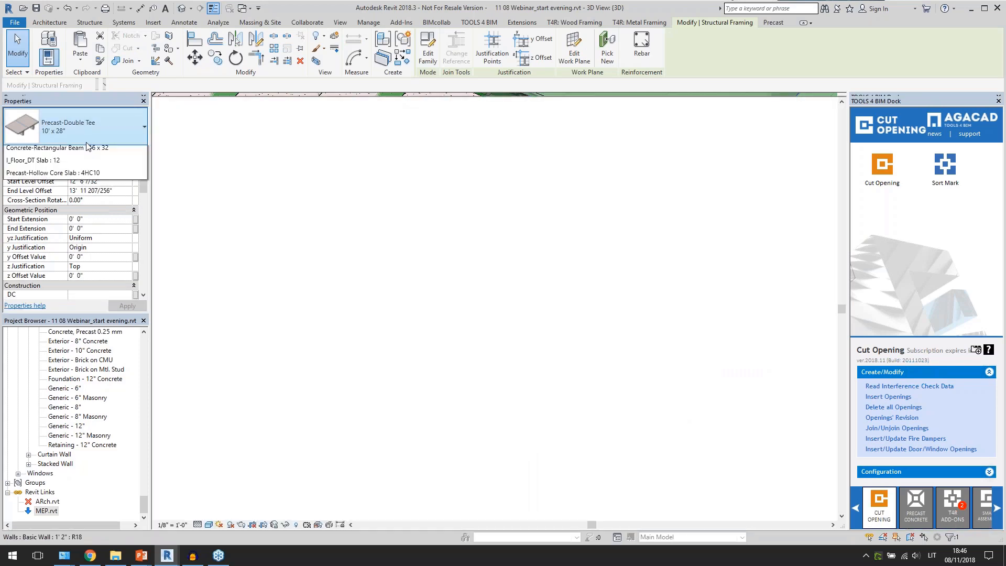
{"action": "left_click", "coordinate": [92, 135]}
{"action": "left_click", "coordinate": [77, 232]}
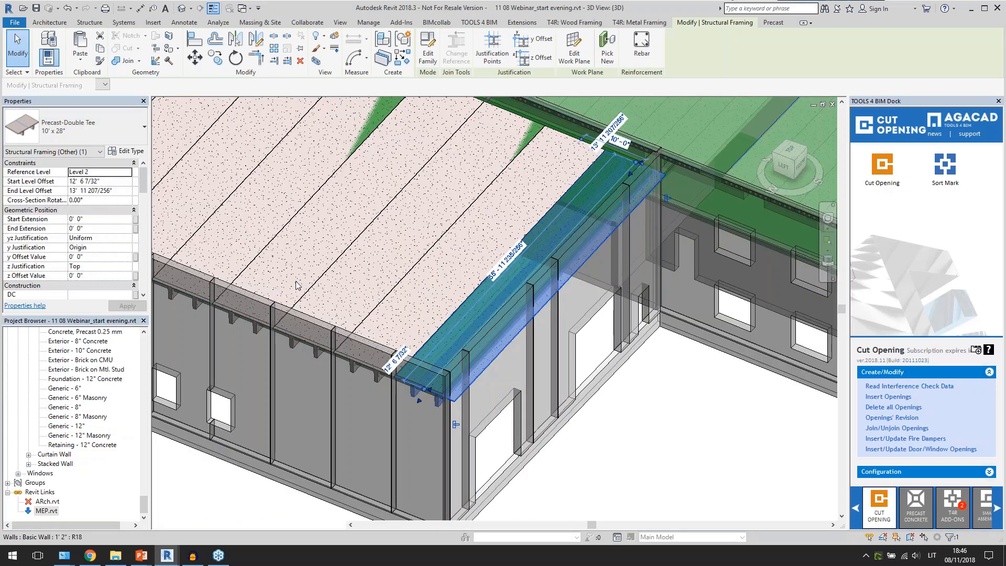
Step: Open the Level 3 structural plan and move the outermost 7' 7 x 28" double tee flush against its neighbouring slab's edge
{"action": "left_click_drag", "start_coordinate": [146, 503], "coordinate": [145, 334]}
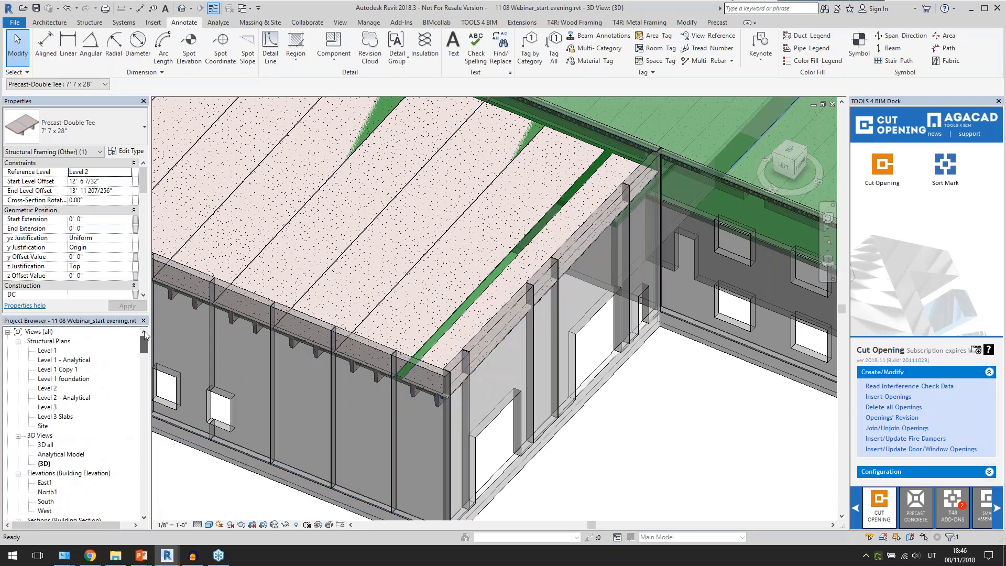
{"action": "double_click", "coordinate": [49, 407]}
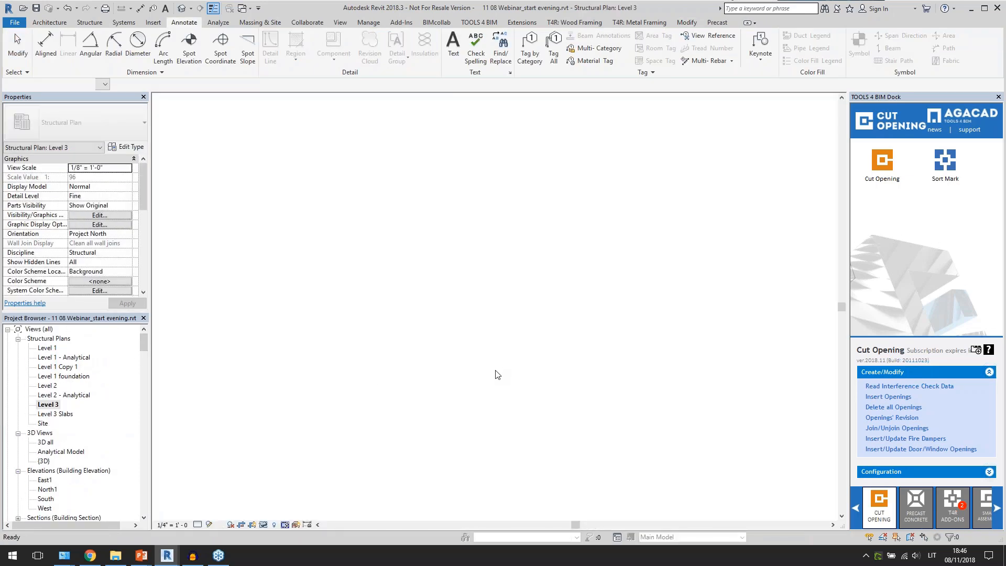
{"action": "scroll", "coordinate": [414, 369], "scroll_direction": "up", "scroll_amount": 5}
{"action": "left_click", "coordinate": [392, 377]}
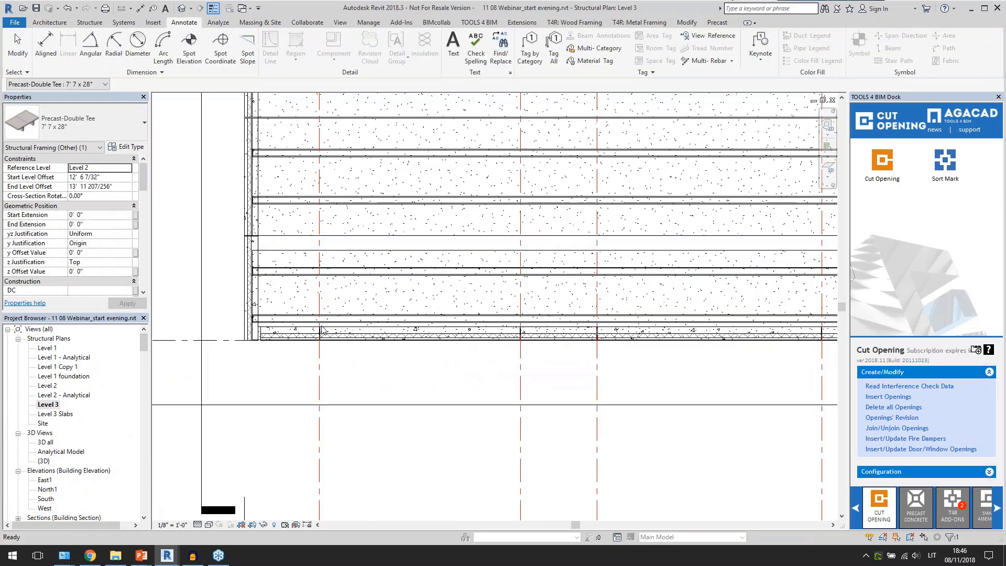
{"action": "left_click", "coordinate": [303, 286]}
{"action": "scroll", "coordinate": [269, 252], "scroll_direction": "up", "scroll_amount": 3}
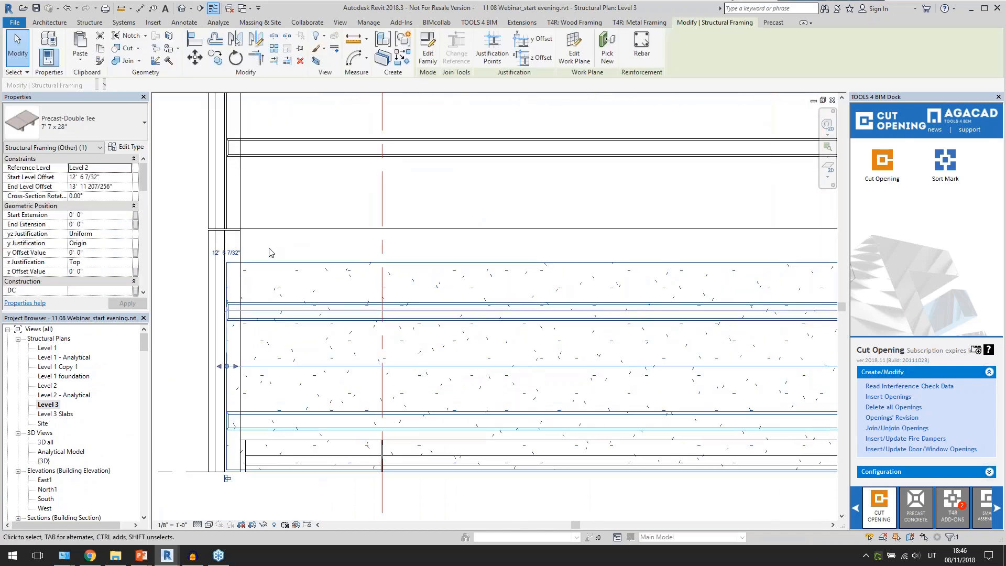
{"action": "left_click", "coordinate": [194, 57]}
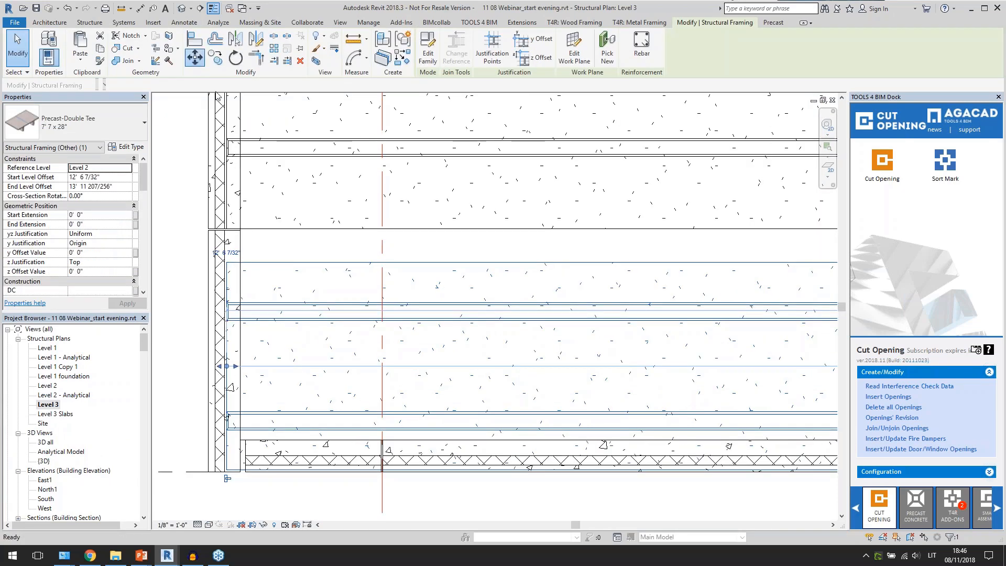
{"action": "left_click", "coordinate": [293, 262]}
{"action": "left_click", "coordinate": [294, 239]}
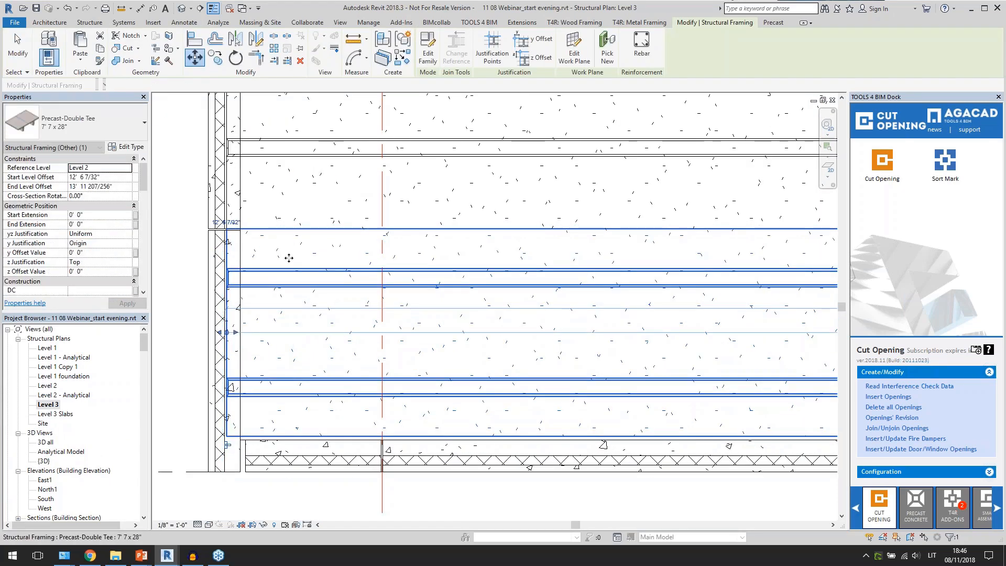
Step: Shift the outermost double tee away from its neighbour by the 3/4" joint width taken from the adjacent 10' x 28" slabs
{"action": "left_click", "coordinate": [194, 57]}
{"action": "scroll", "coordinate": [420, 355], "scroll_direction": "up", "scroll_amount": 3}
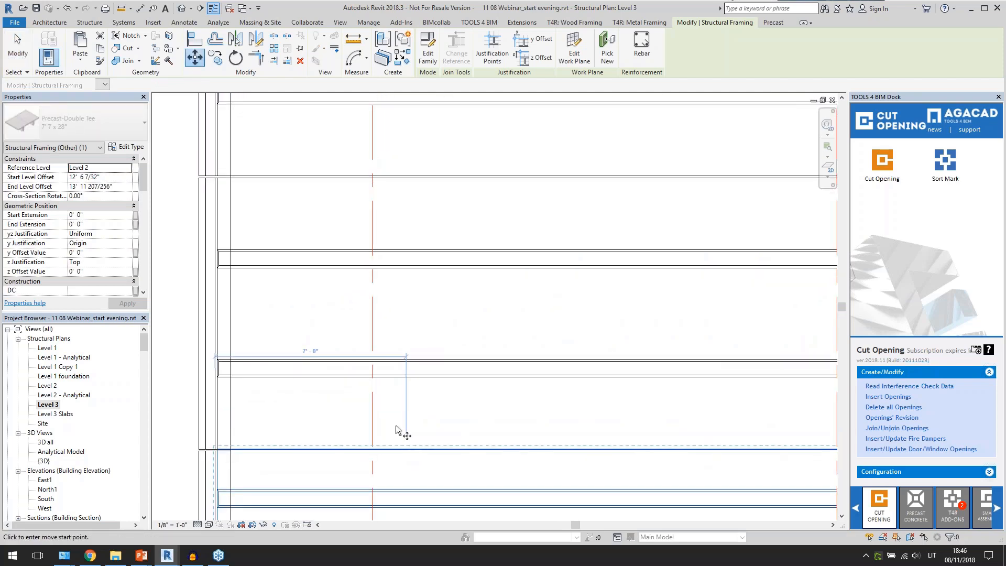
{"action": "scroll", "coordinate": [323, 174], "scroll_direction": "up", "scroll_amount": 5}
{"action": "left_click", "coordinate": [320, 177]}
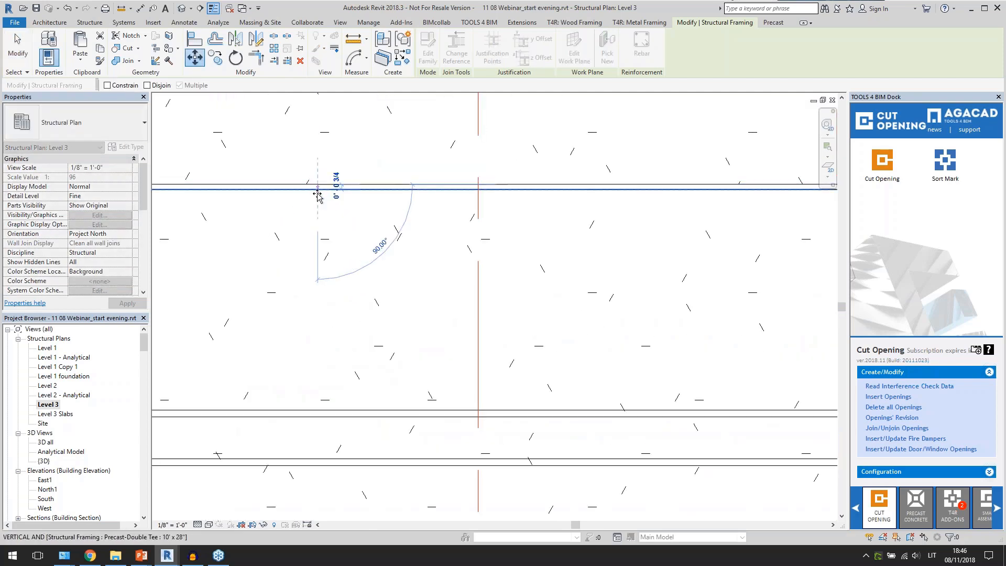
{"action": "left_click", "coordinate": [318, 192]}
{"action": "scroll", "coordinate": [347, 221], "scroll_direction": "down", "scroll_amount": 6}
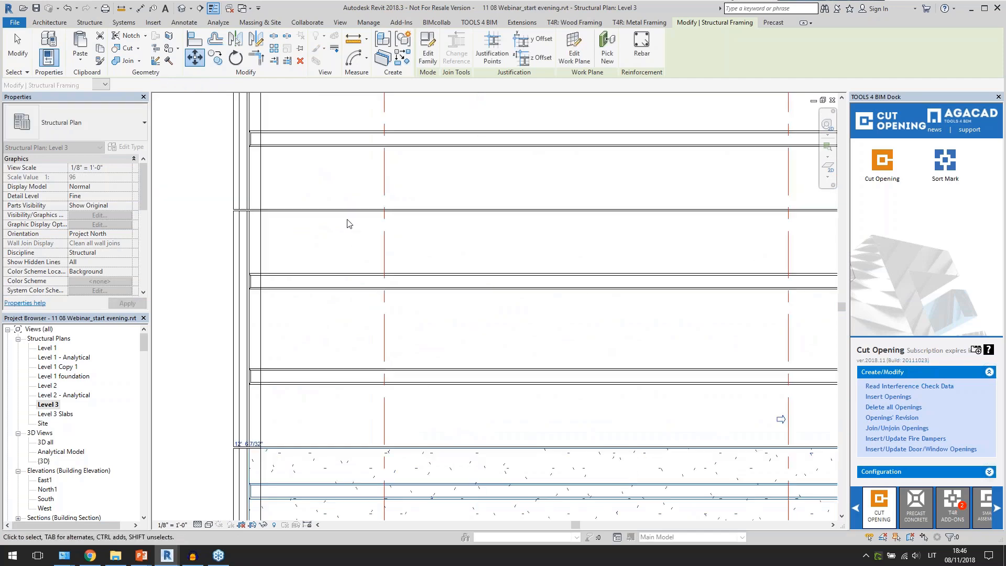
{"action": "key", "text": "Escape"}
{"action": "left_click", "coordinate": [358, 387]}
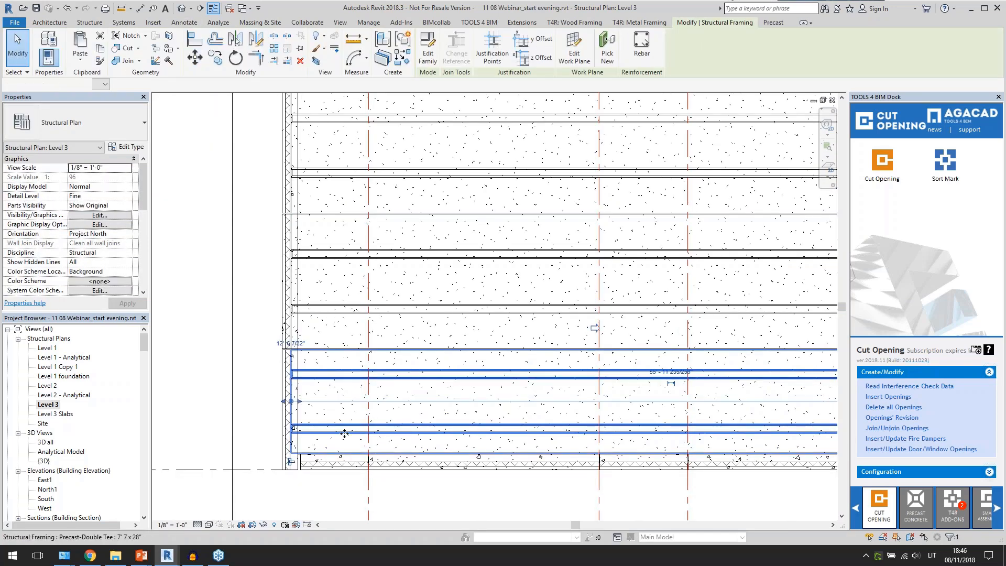
{"action": "scroll", "coordinate": [279, 466], "scroll_direction": "up", "scroll_amount": 5}
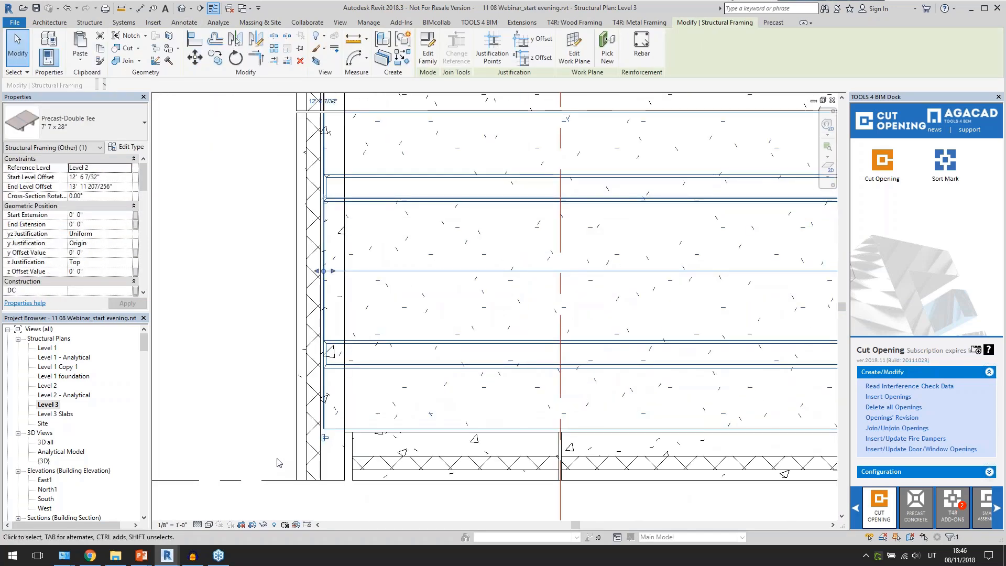
{"action": "scroll", "coordinate": [279, 466], "scroll_direction": "down", "scroll_amount": 4}
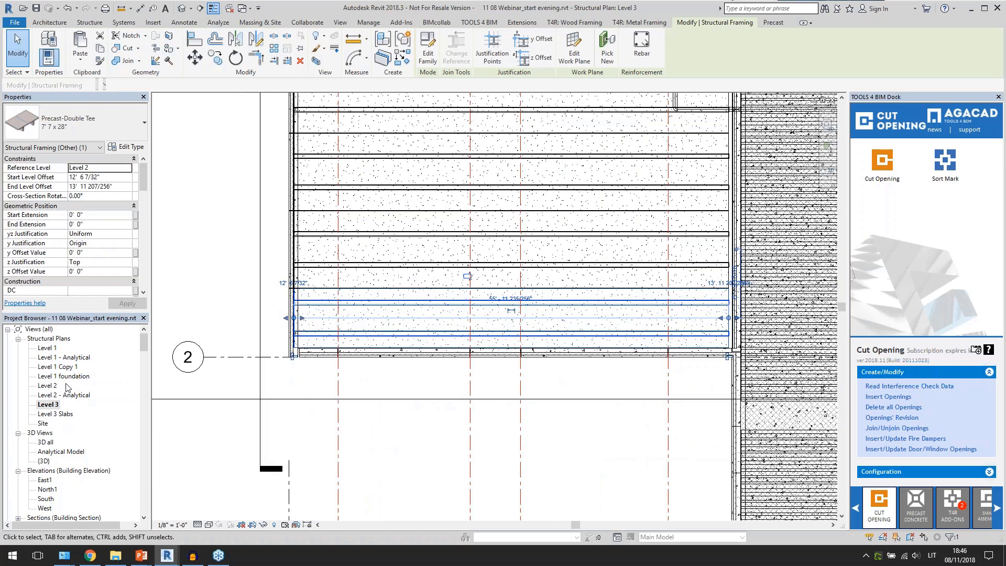
Step: Open the 3D all view and look over the double tee roof and the corner of the lower building part
{"action": "left_click", "coordinate": [48, 445]}
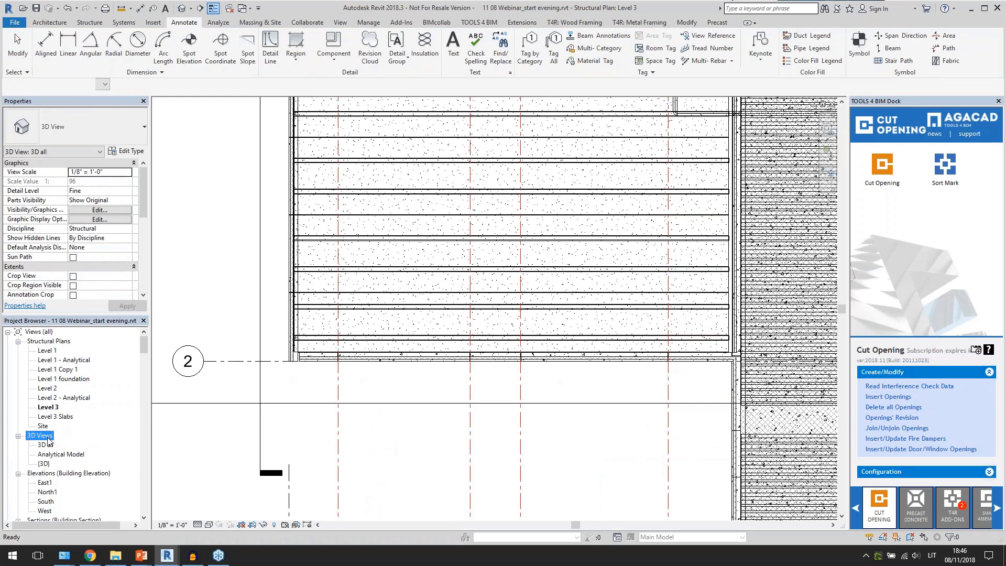
{"action": "double_click", "coordinate": [48, 445]}
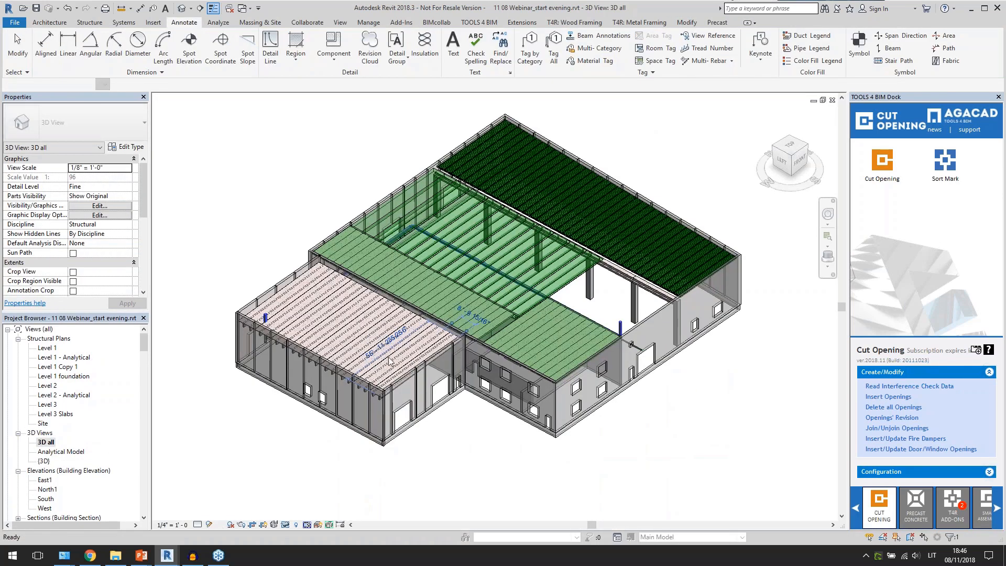
{"action": "middle_click_drag", "start_coordinate": [464, 421], "coordinate": [445, 439], "text": "shift"}
{"action": "left_click", "coordinate": [444, 440]}
{"action": "scroll", "coordinate": [362, 423], "scroll_direction": "up", "scroll_amount": 3}
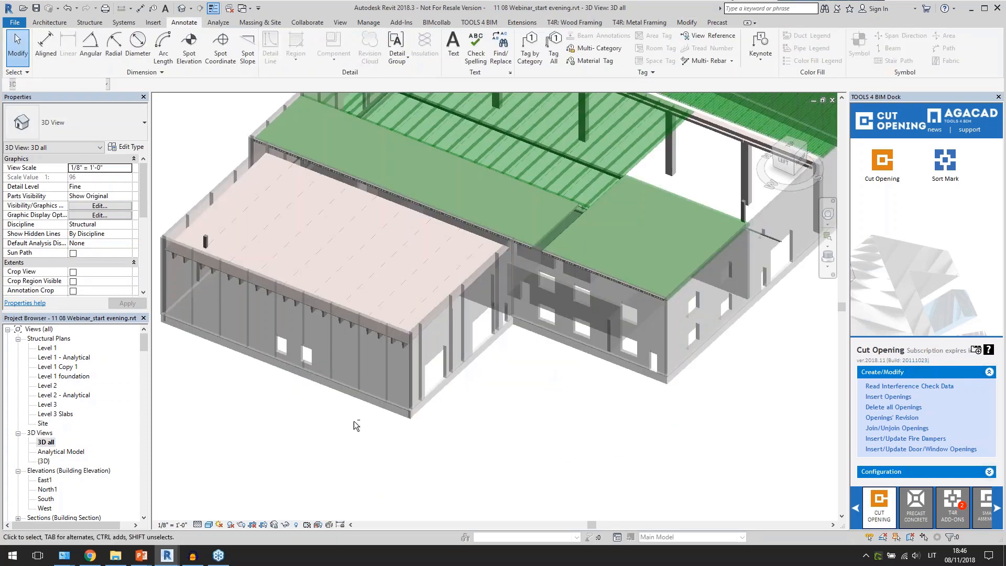
{"action": "mouse_move", "coordinate": [355, 424]}
{"action": "middle_mouse_down", "text": "shift"}
{"action": "mouse_move", "coordinate": [355, 439]}
{"action": "mouse_move", "coordinate": [404, 438]}
{"action": "mouse_move", "coordinate": [344, 304]}
{"action": "middle_mouse_up", "text": "shift"}
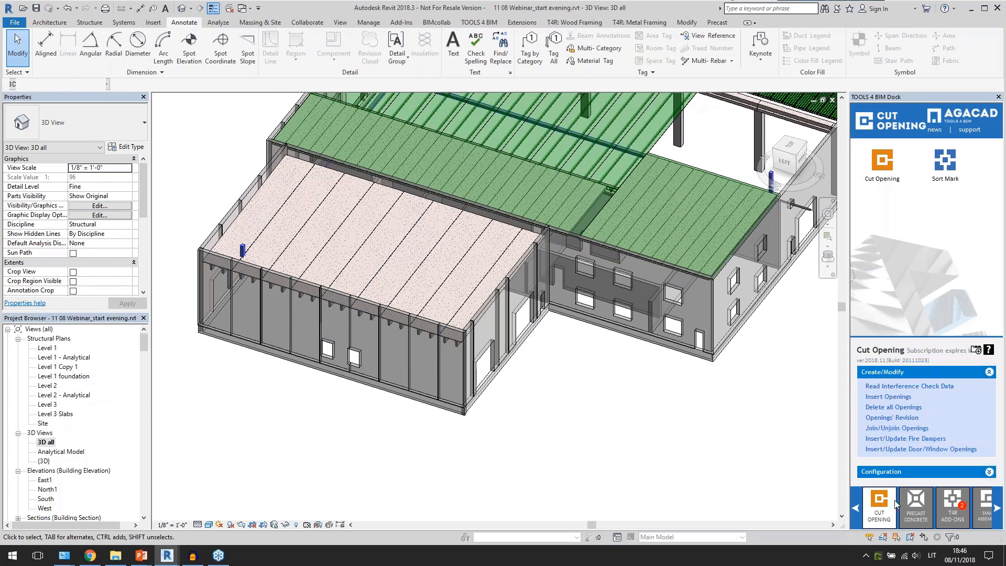
Step: Open the Smart Connections configuration for walls and widen the dialog to show all its options
{"action": "left_click", "coordinate": [912, 502]}
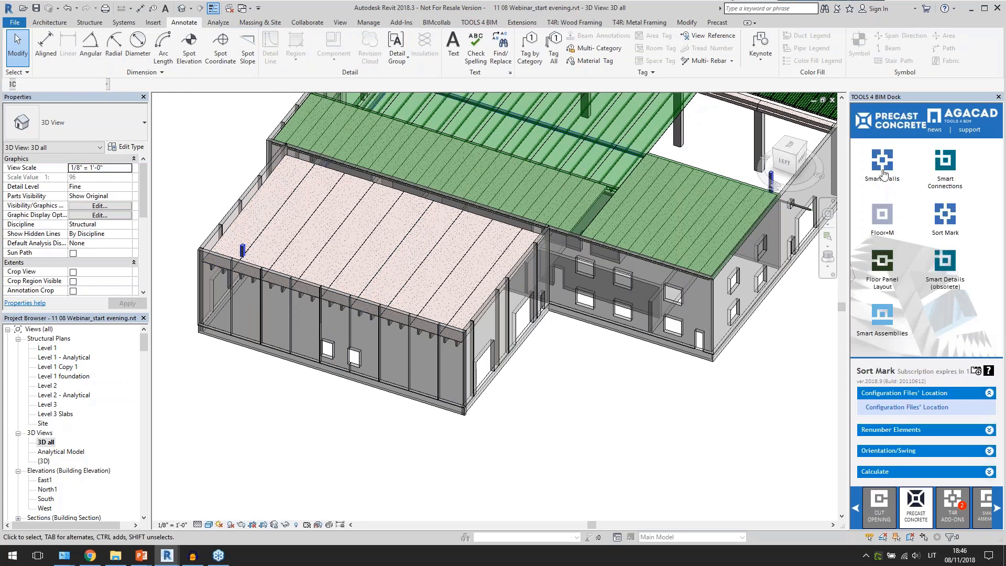
{"action": "left_click", "coordinate": [944, 166]}
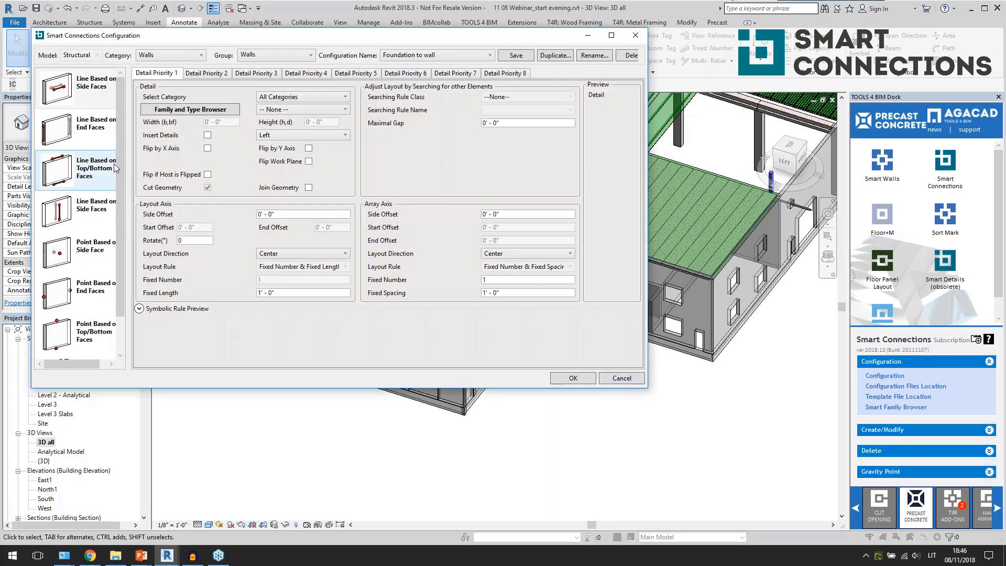
{"action": "left_click", "coordinate": [90, 125]}
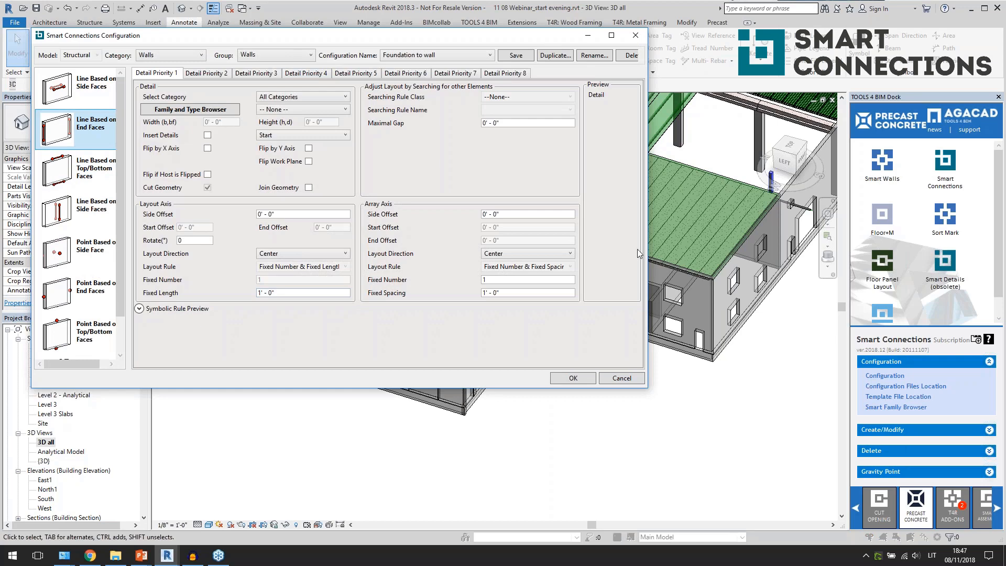
{"action": "left_click_drag", "start_coordinate": [647, 254], "coordinate": [778, 254]}
Step: Browse the line-based and point-based placement types for walls and select Point Based on Side Face
{"action": "left_click", "coordinate": [78, 91]}
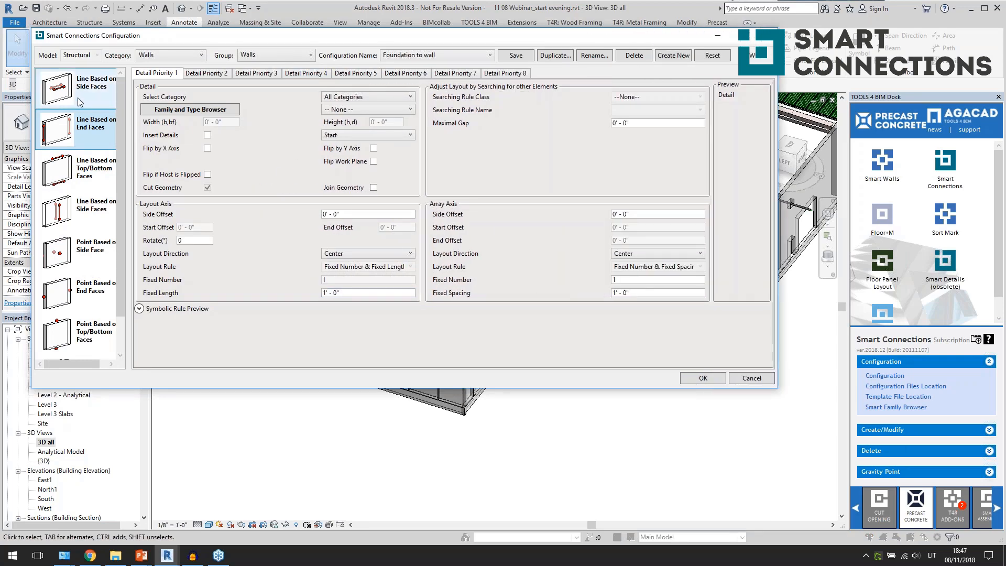
{"action": "left_click", "coordinate": [79, 210]}
{"action": "left_click", "coordinate": [89, 250]}
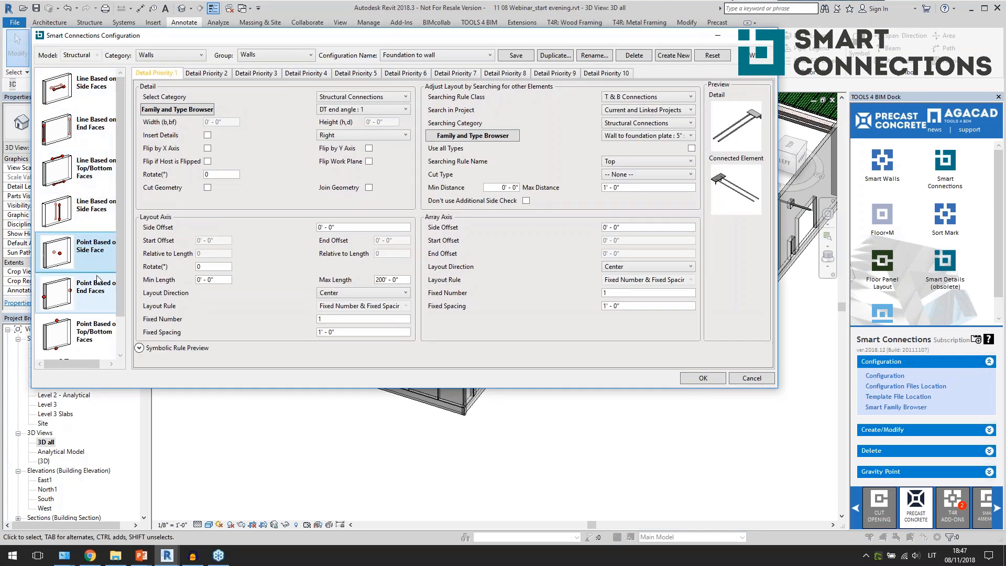
{"action": "scroll", "coordinate": [118, 278], "scroll_direction": "down", "scroll_amount": 1}
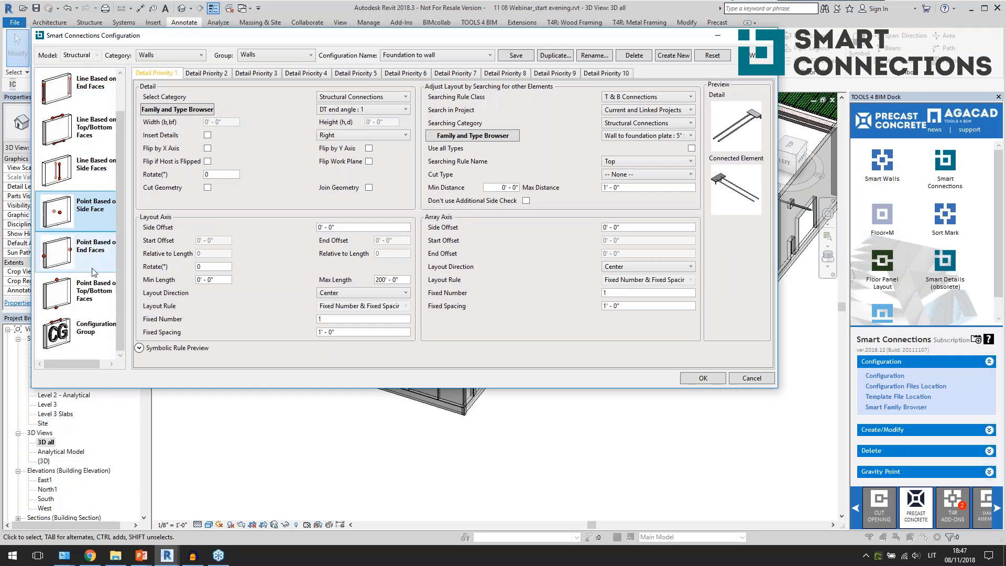
{"action": "left_click", "coordinate": [102, 251]}
{"action": "left_click_drag", "start_coordinate": [94, 200], "coordinate": [95, 167]}
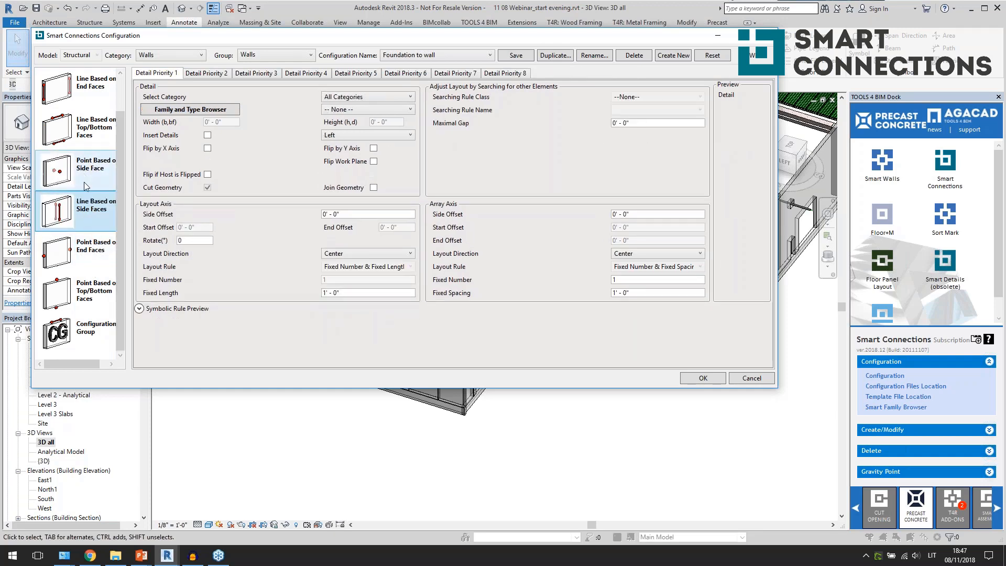
{"action": "left_click", "coordinate": [87, 184]}
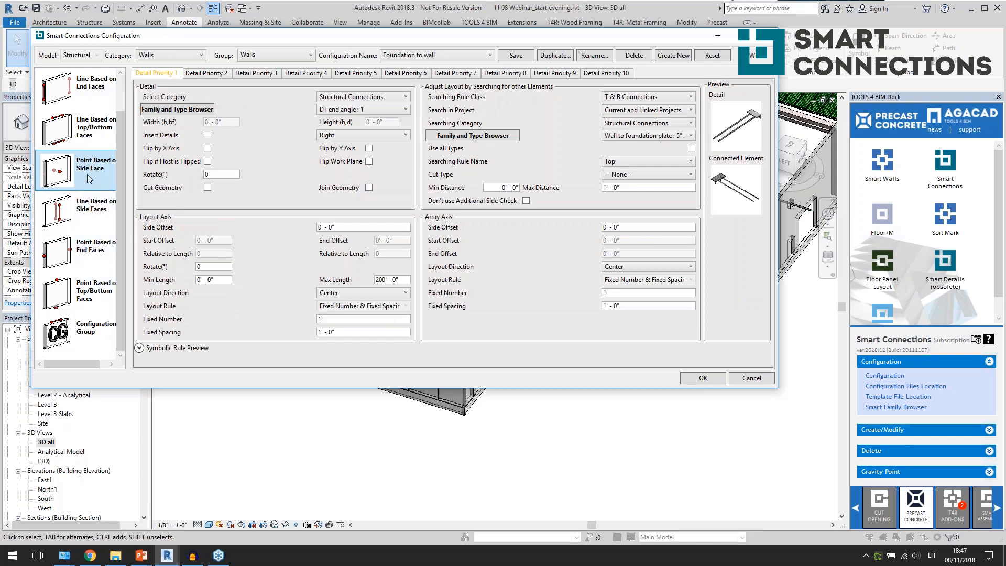
{"action": "left_click_drag", "start_coordinate": [87, 174], "coordinate": [91, 223]}
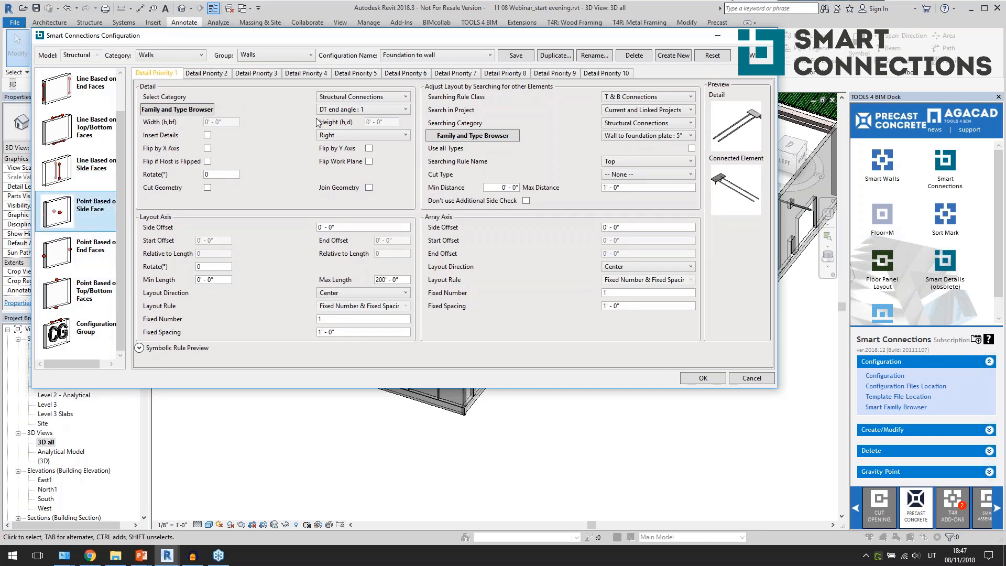
Step: Choose DT to DT flange_horizontal as the connection detail and set its layout direction to By Gravity Point
{"action": "left_click", "coordinate": [340, 110]}
{"action": "left_click", "coordinate": [354, 131]}
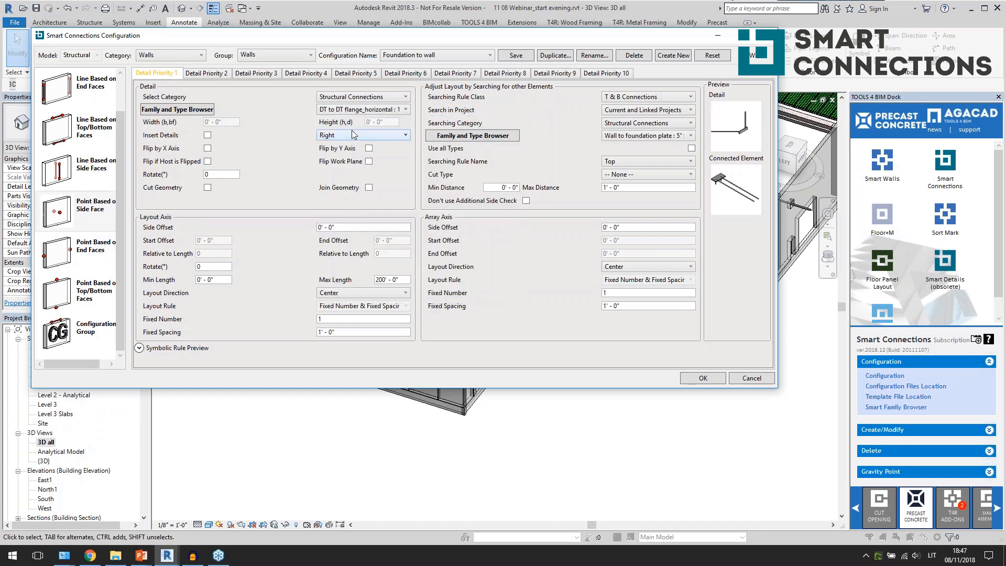
{"action": "left_click", "coordinate": [362, 293]}
{"action": "left_click", "coordinate": [338, 300]}
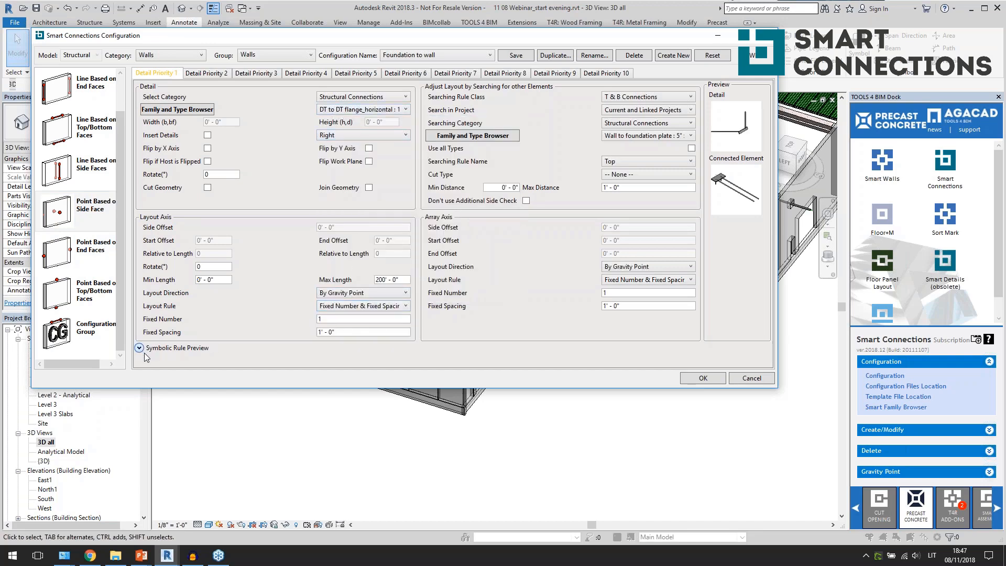
Step: Expand the symbolic rule preview, enlarge the dialog to fit it, and set the layout direction to End
{"action": "left_click", "coordinate": [140, 348]}
{"action": "left_click_drag", "start_coordinate": [259, 390], "coordinate": [267, 498]}
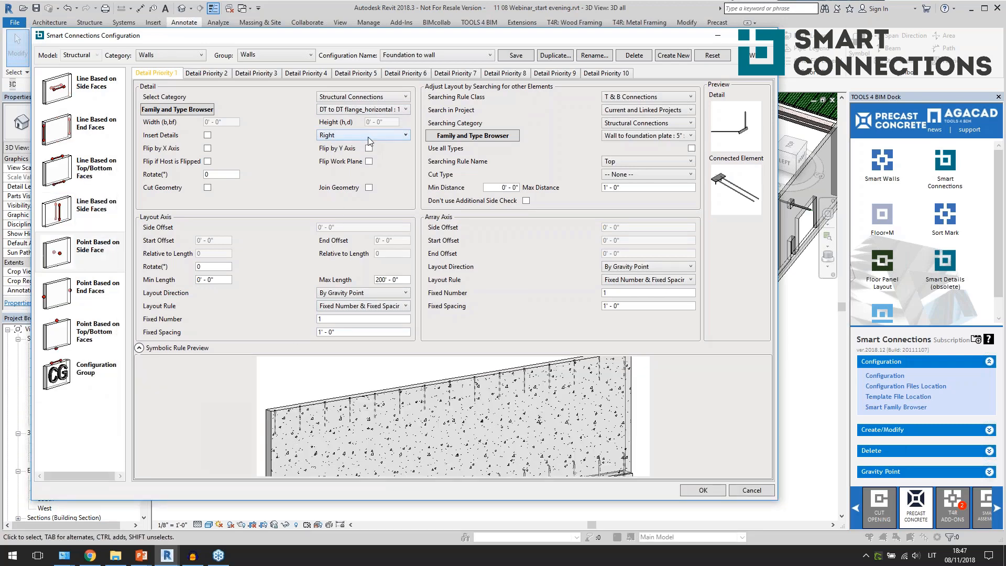
{"action": "left_click", "coordinate": [373, 294]}
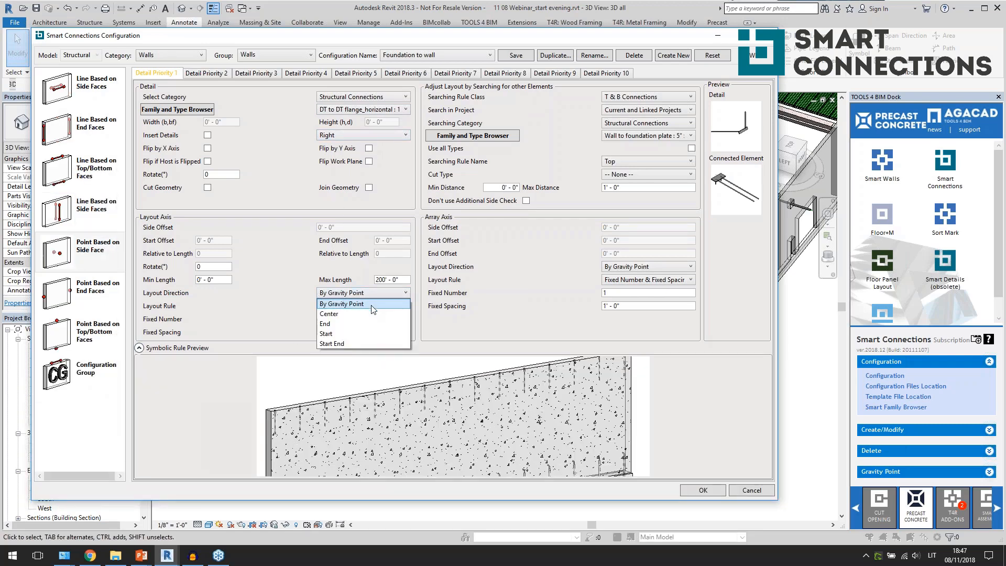
{"action": "left_click", "coordinate": [368, 323]}
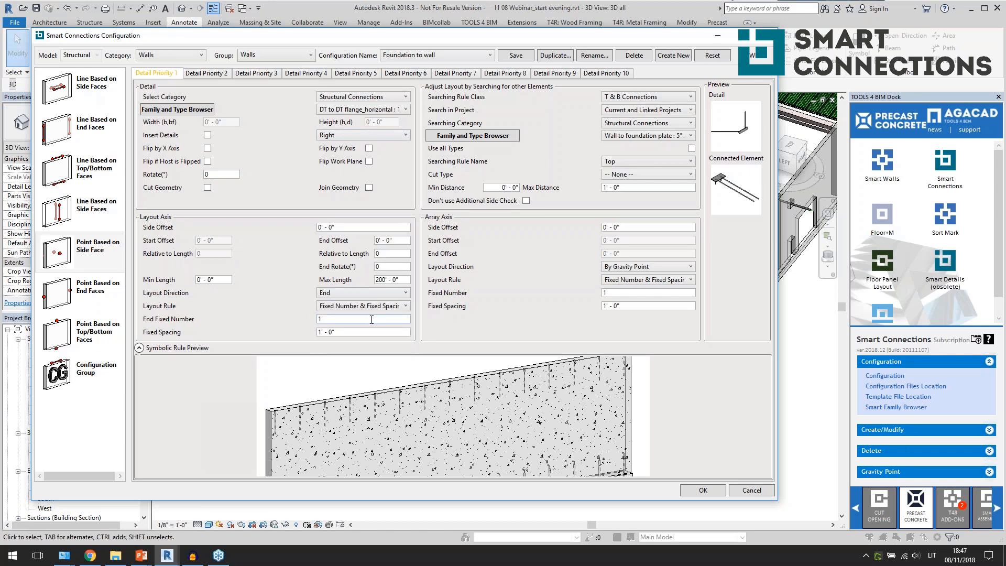
Step: Try None as the searching rule class, check the layout direction options, and set the class to Top & Bottom Virtual Intersection
{"action": "left_click", "coordinate": [681, 97]}
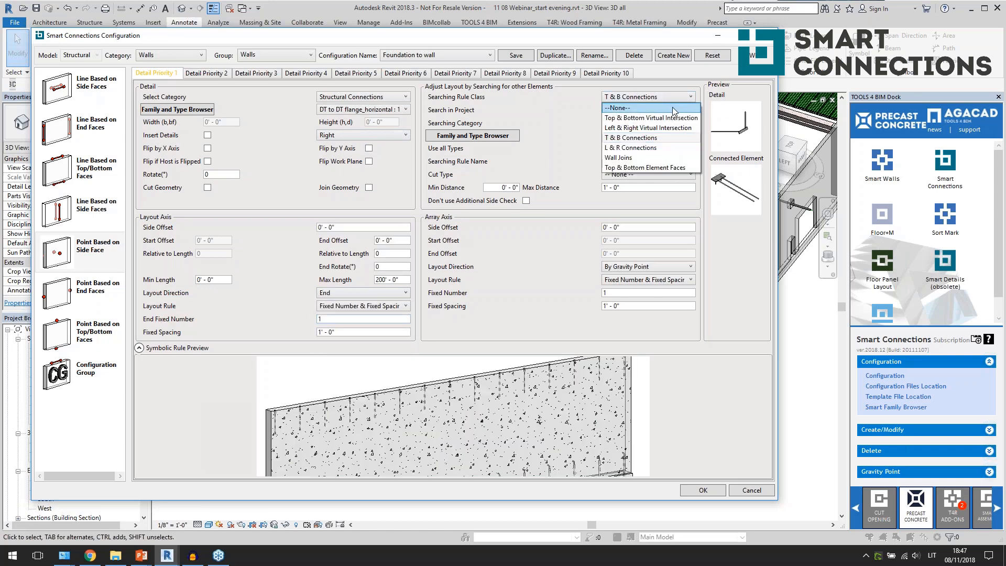
{"action": "left_click", "coordinate": [672, 107]}
{"action": "left_click", "coordinate": [378, 266]}
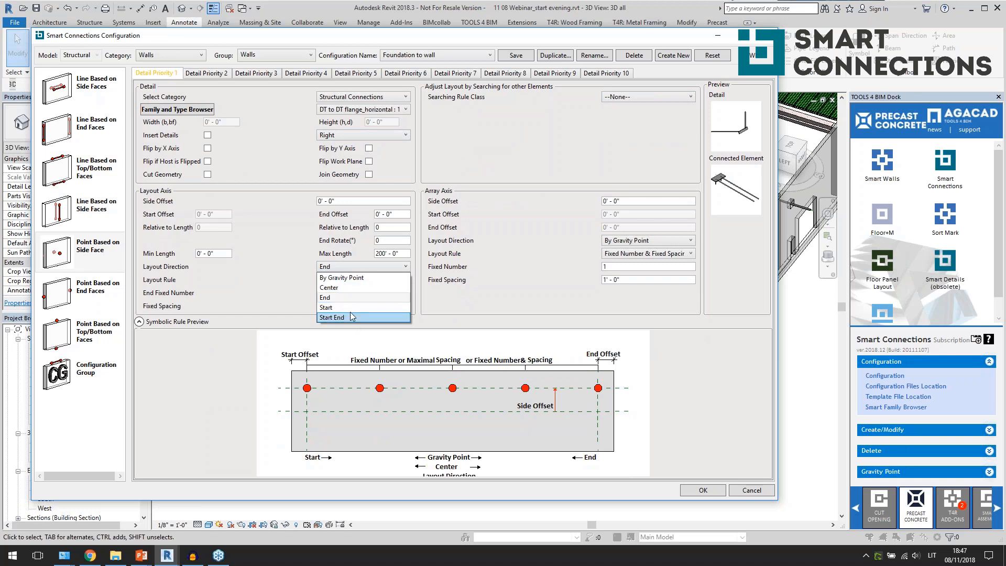
{"action": "left_click", "coordinate": [365, 390]}
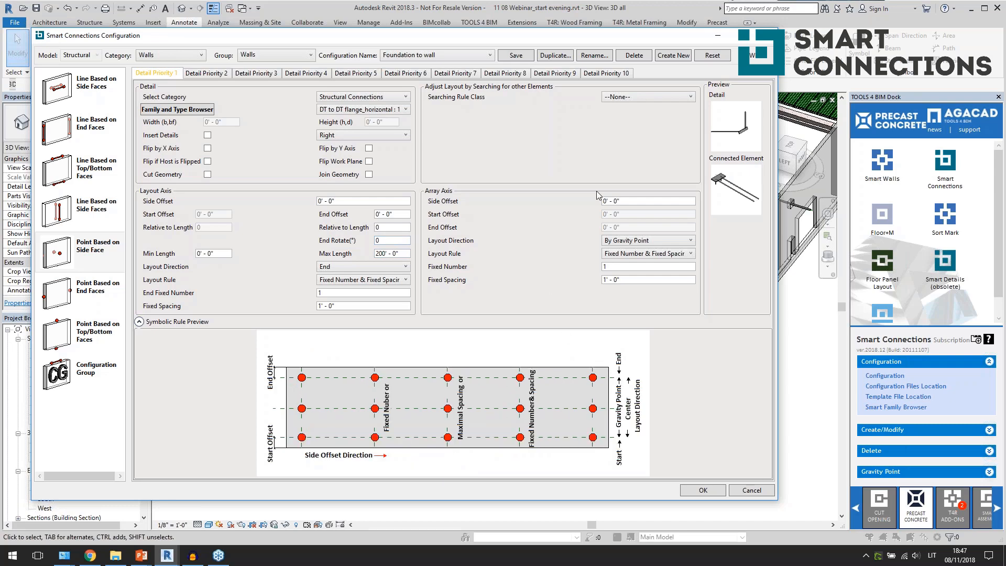
{"action": "left_click", "coordinate": [646, 99]}
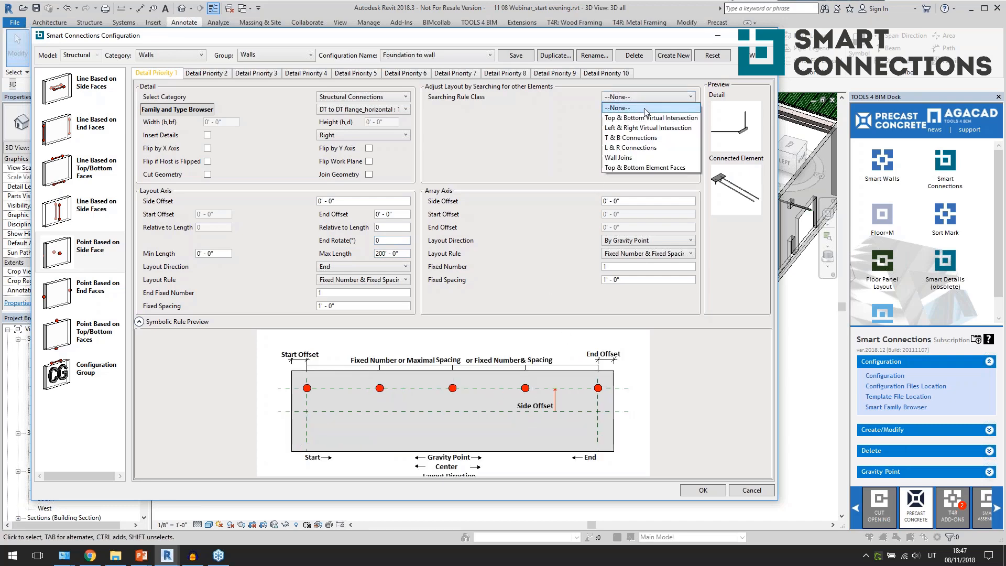
{"action": "left_click", "coordinate": [646, 118]}
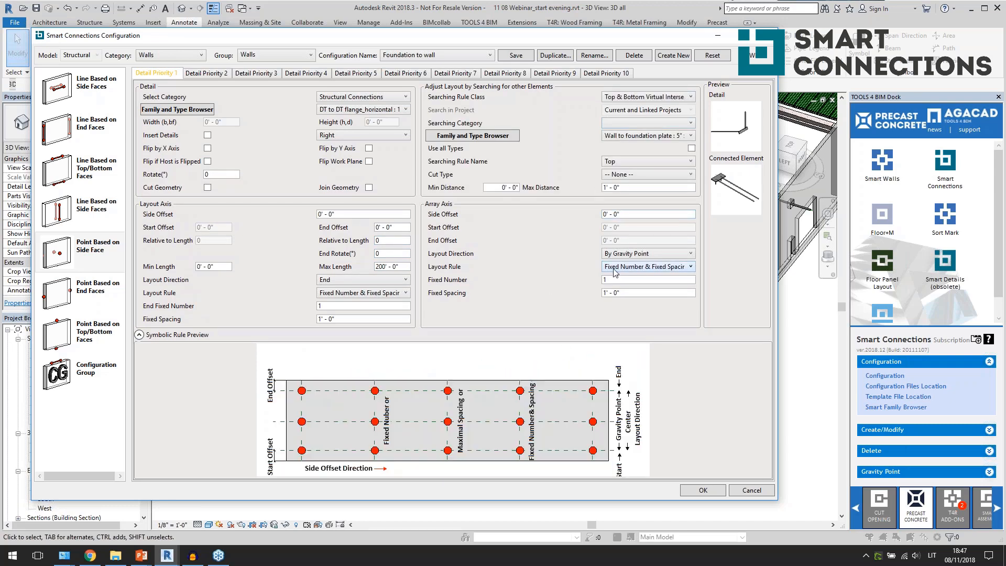
Step: Review the searching rule class options and the configuration group assignments, and close the Smart Connections configuration
{"action": "left_click", "coordinate": [649, 97]}
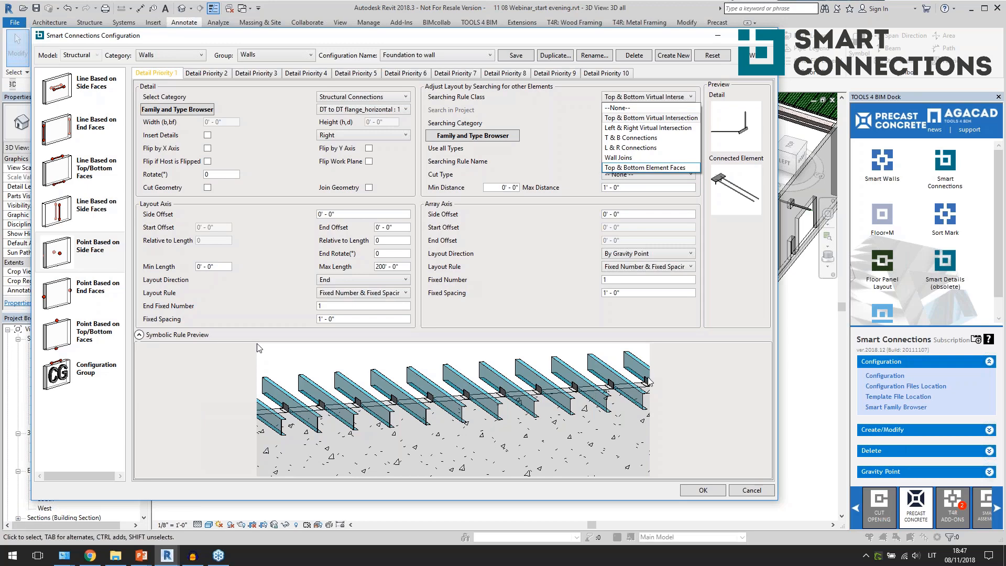
{"action": "left_click", "coordinate": [102, 373]}
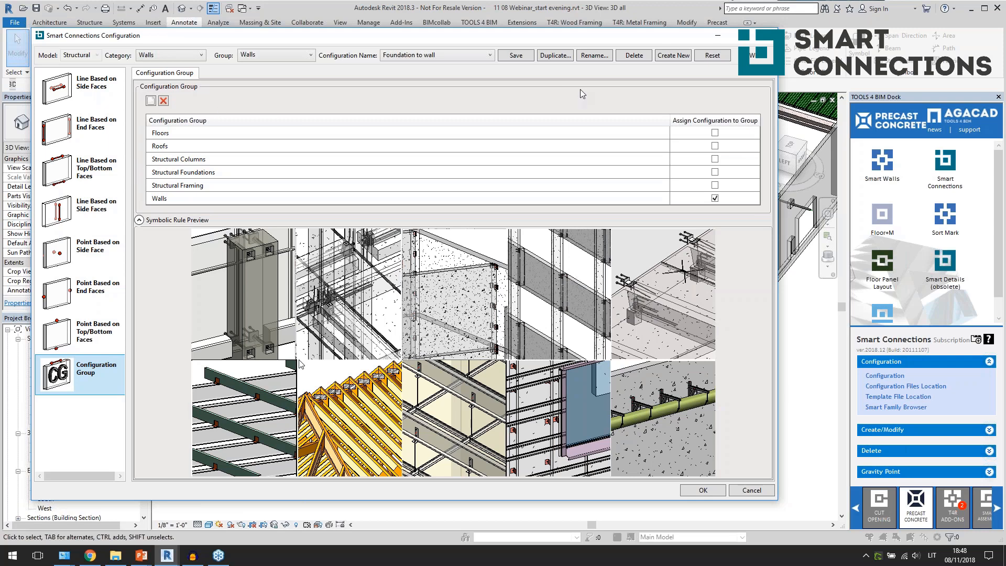
{"action": "left_click", "coordinate": [765, 35]}
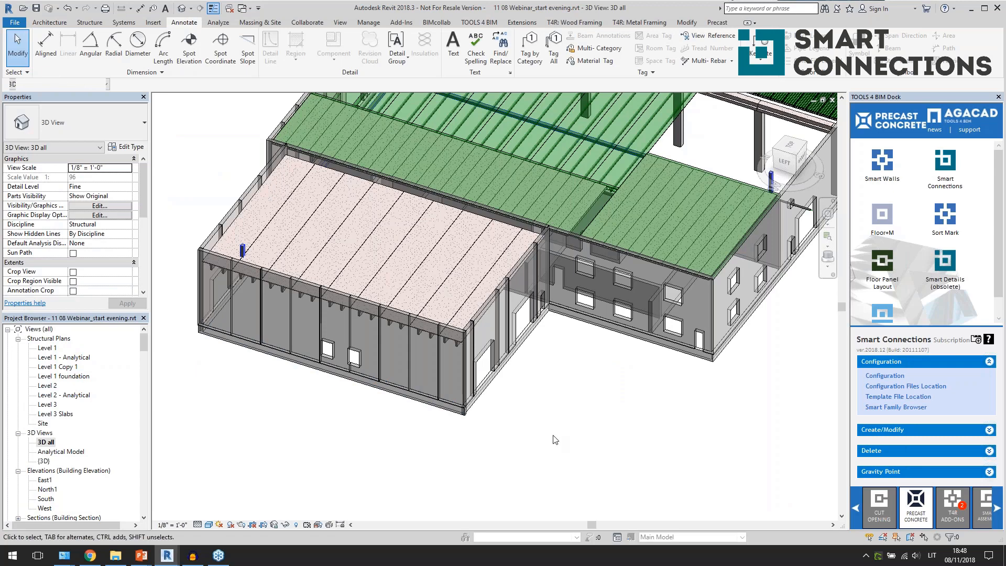
Step: Select the uncovered double tee slabs of the low building block, filtering the selection to Structural Framing (Other) only
{"action": "middle_click_drag", "start_coordinate": [559, 437], "coordinate": [441, 410], "text": "shift"}
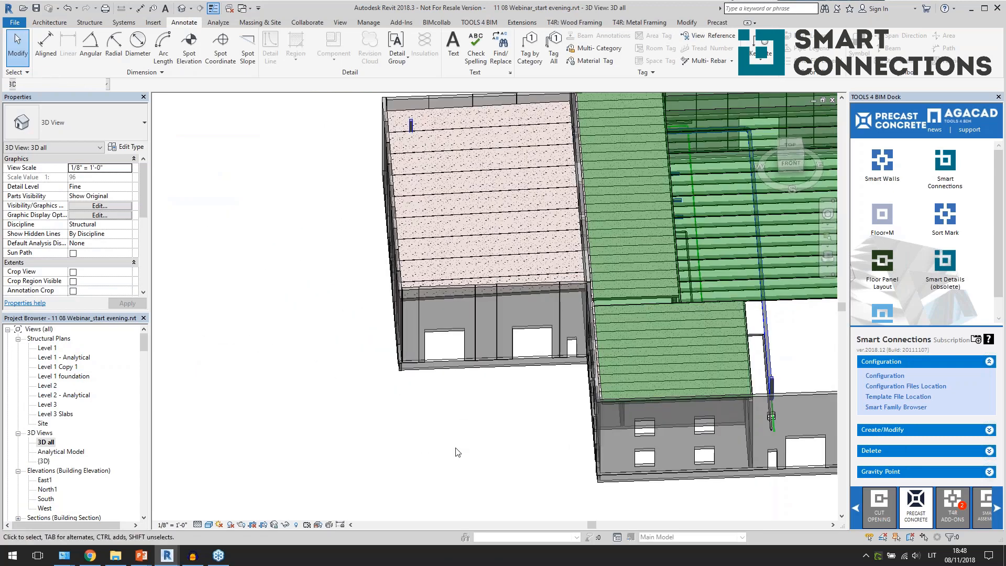
{"action": "scroll", "coordinate": [456, 448], "scroll_direction": "down", "scroll_amount": 1}
{"action": "left_click_drag", "start_coordinate": [464, 441], "coordinate": [449, 197]}
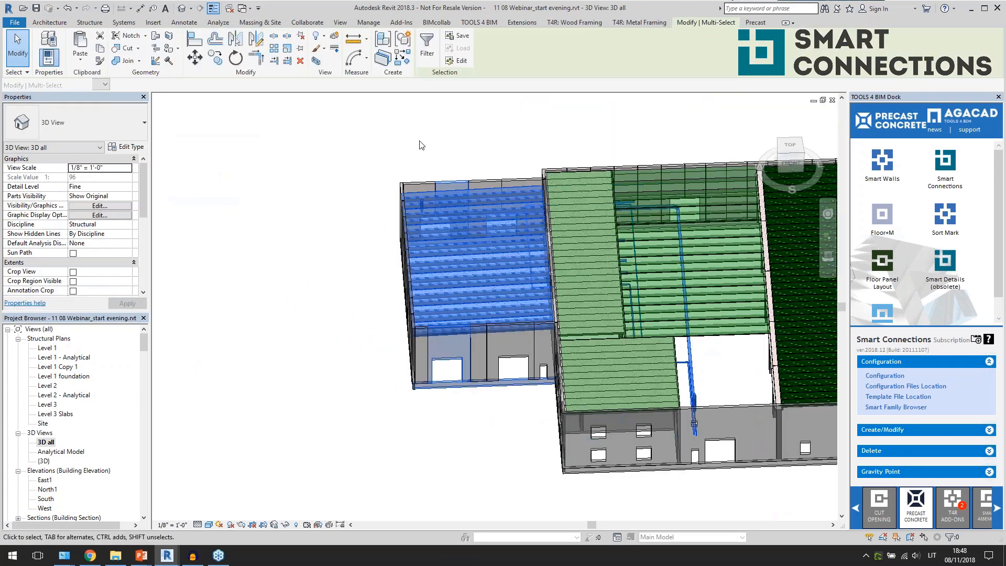
{"action": "left_click", "coordinate": [427, 47]}
{"action": "left_click", "coordinate": [218, 229]}
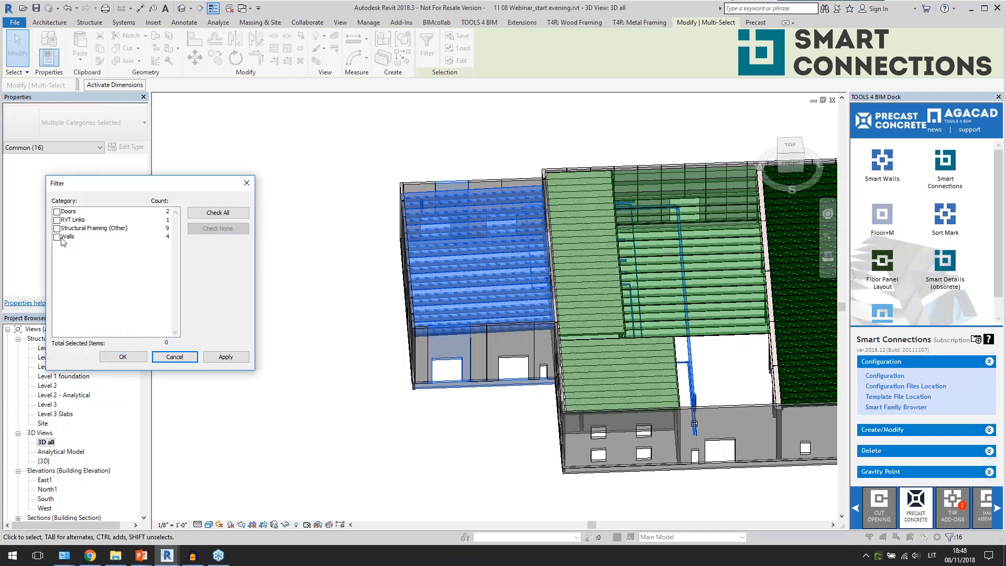
{"action": "left_click", "coordinate": [56, 229]}
{"action": "left_click", "coordinate": [123, 357]}
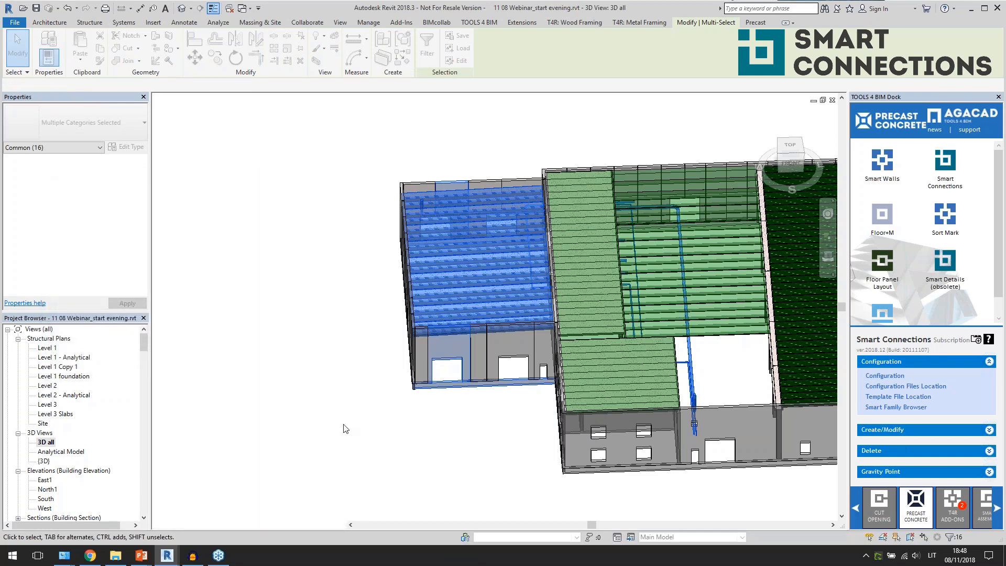
Step: Insert the DT details configuration from the Structural Framing group into the selected double tees and clear the selection
{"action": "middle_click_drag", "start_coordinate": [372, 469], "coordinate": [495, 414], "text": "shift"}
{"action": "scroll", "coordinate": [535, 314], "scroll_direction": "up", "scroll_amount": 2}
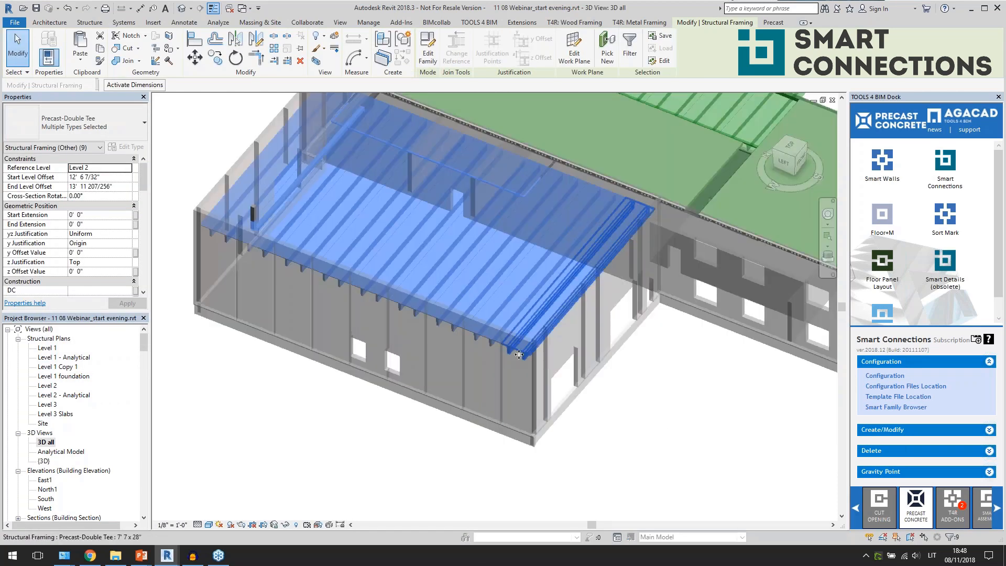
{"action": "scroll", "coordinate": [244, 419], "scroll_direction": "down", "scroll_amount": 1}
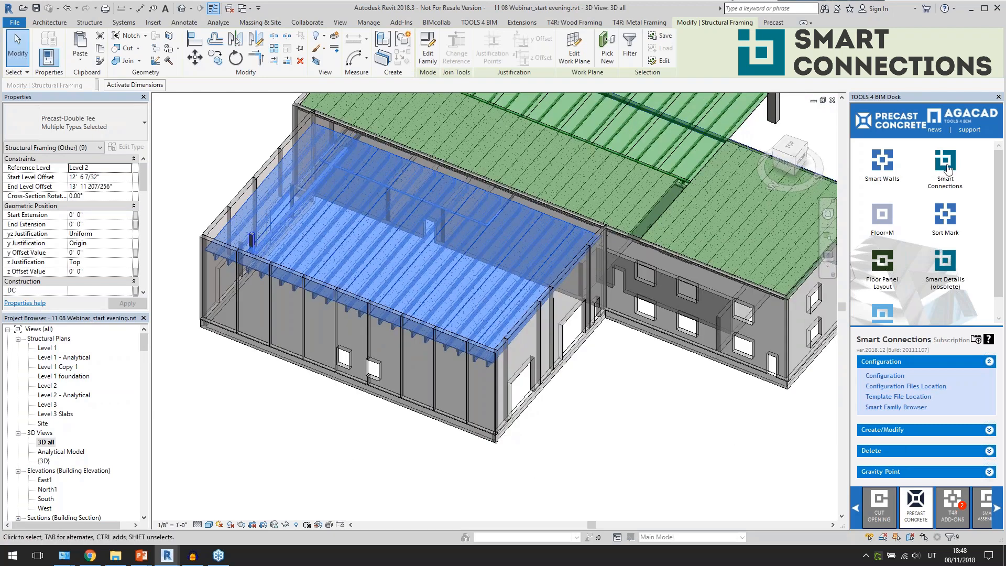
{"action": "left_click", "coordinate": [888, 430]}
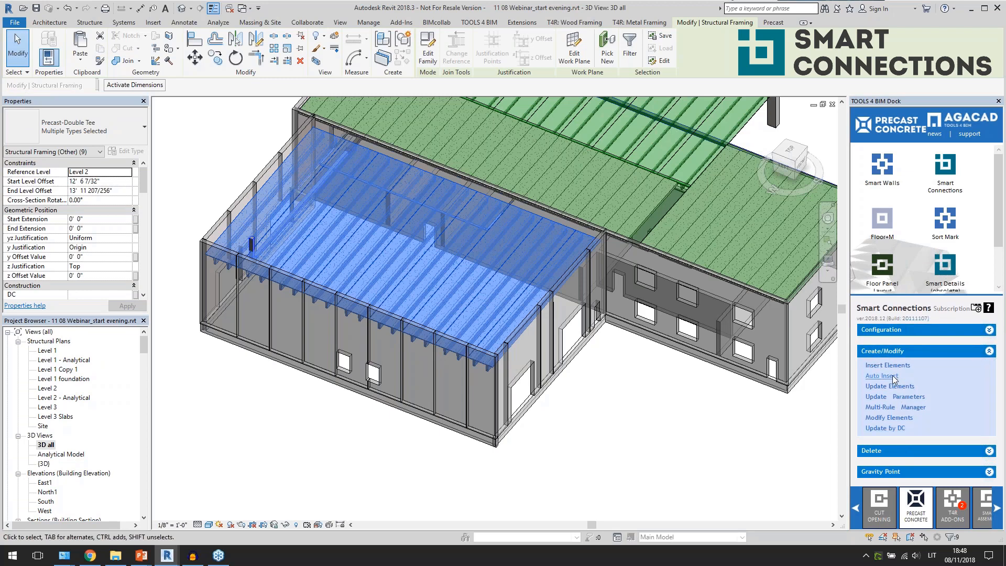
{"action": "left_click", "coordinate": [887, 365]}
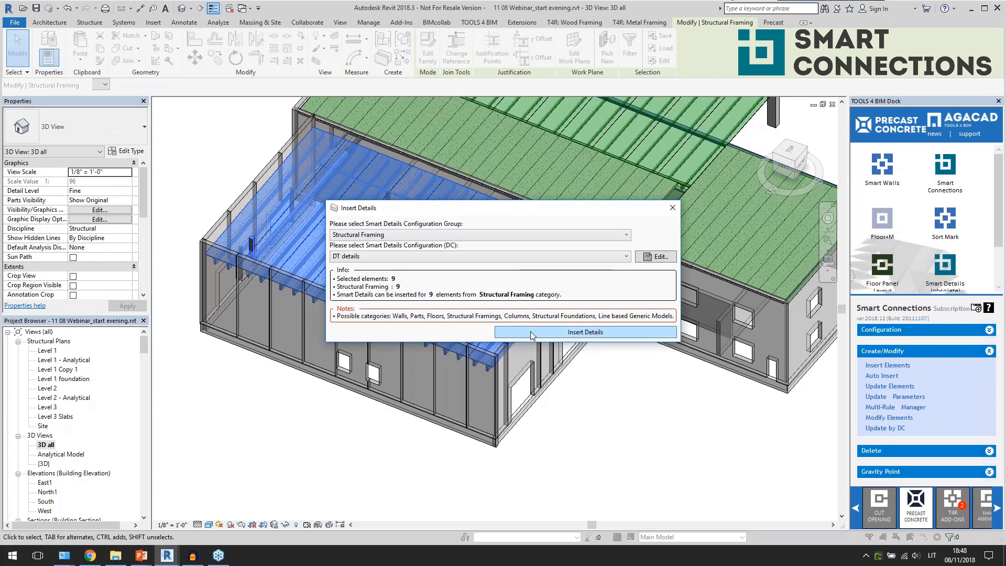
{"action": "left_click", "coordinate": [531, 334]}
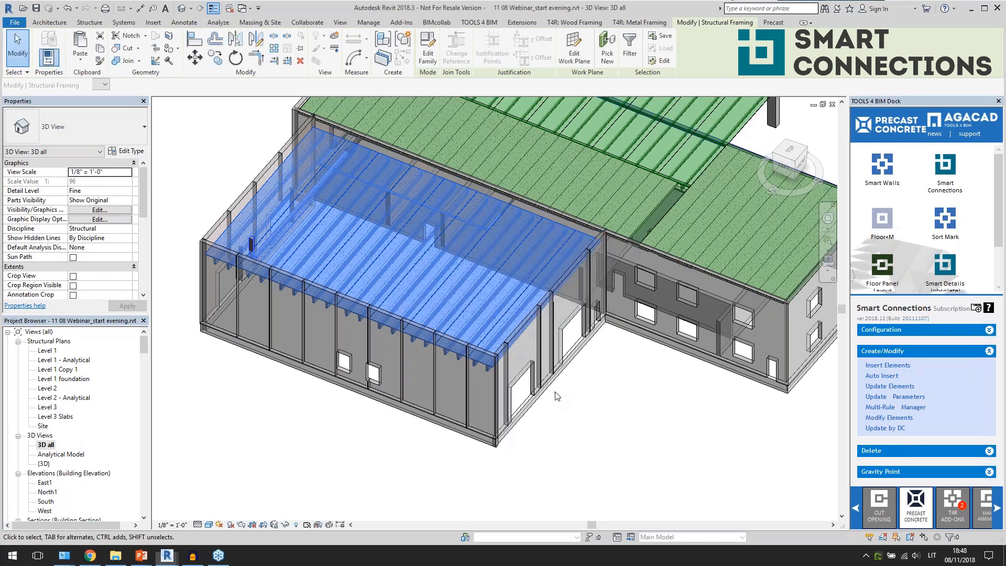
{"action": "left_click", "coordinate": [564, 425]}
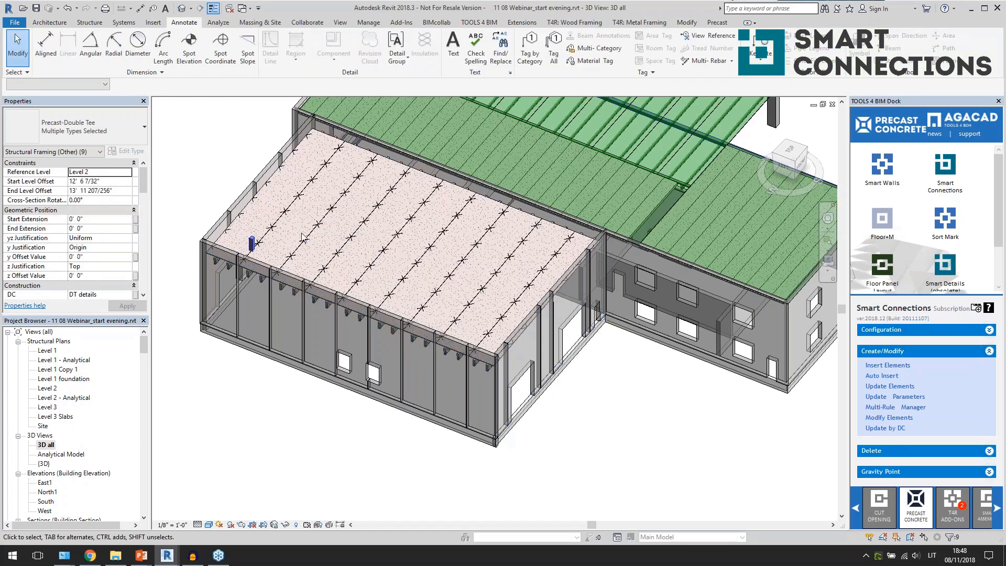
Step: Examine an inserted flange connection between two double tees and the tee stem ends along the wall
{"action": "scroll", "coordinate": [262, 241], "scroll_direction": "up", "scroll_amount": 5}
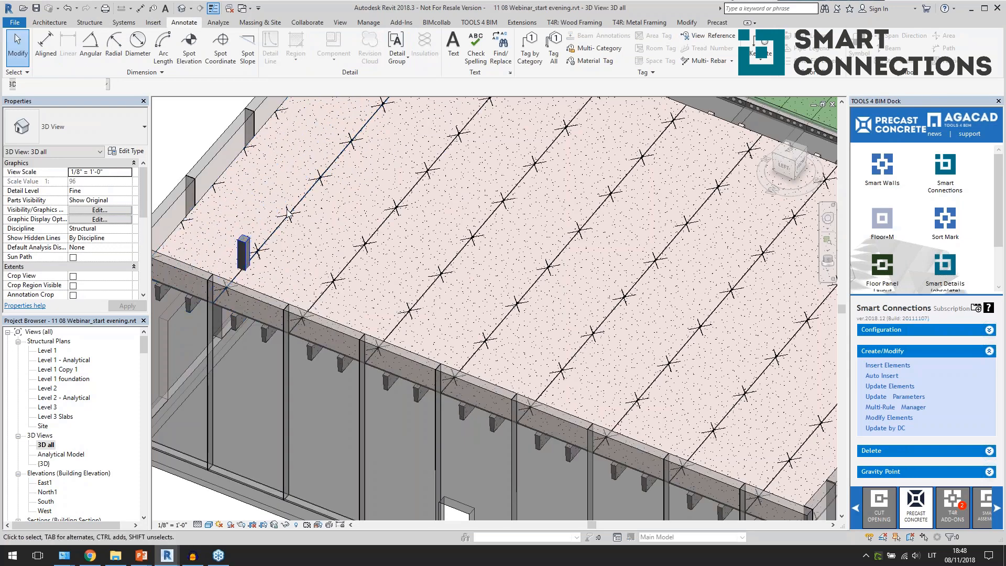
{"action": "scroll", "coordinate": [288, 213], "scroll_direction": "up", "scroll_amount": 5}
{"action": "left_click", "coordinate": [293, 227]}
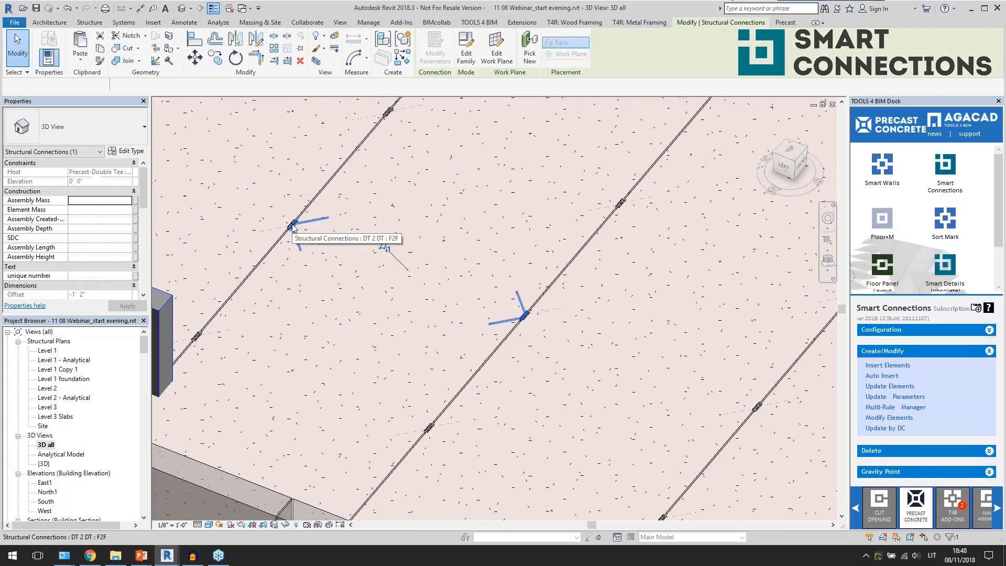
{"action": "scroll", "coordinate": [390, 231], "scroll_direction": "down", "scroll_amount": 5}
{"action": "scroll", "coordinate": [329, 355], "scroll_direction": "up", "scroll_amount": 7}
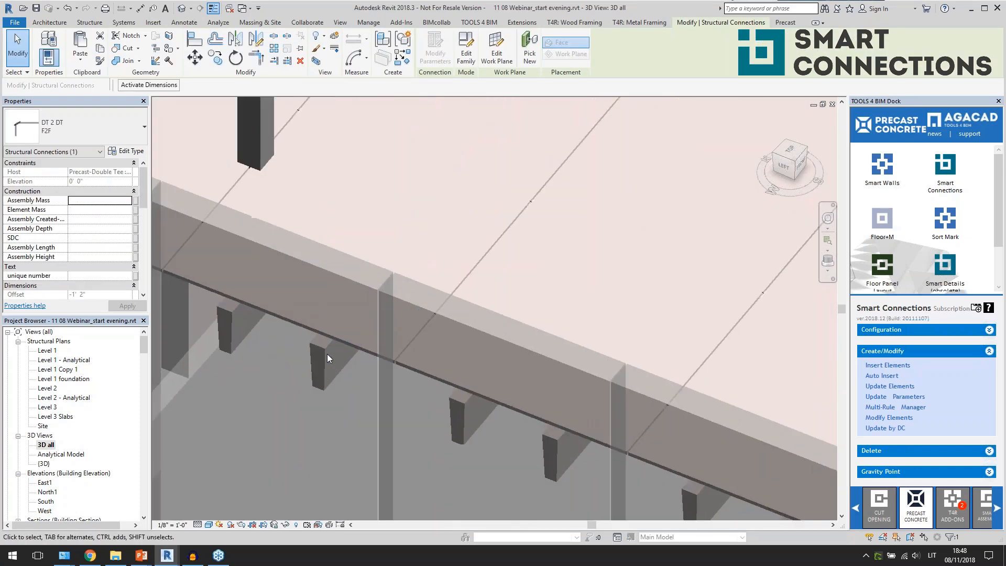
{"action": "scroll", "coordinate": [357, 258], "scroll_direction": "down", "scroll_amount": 6}
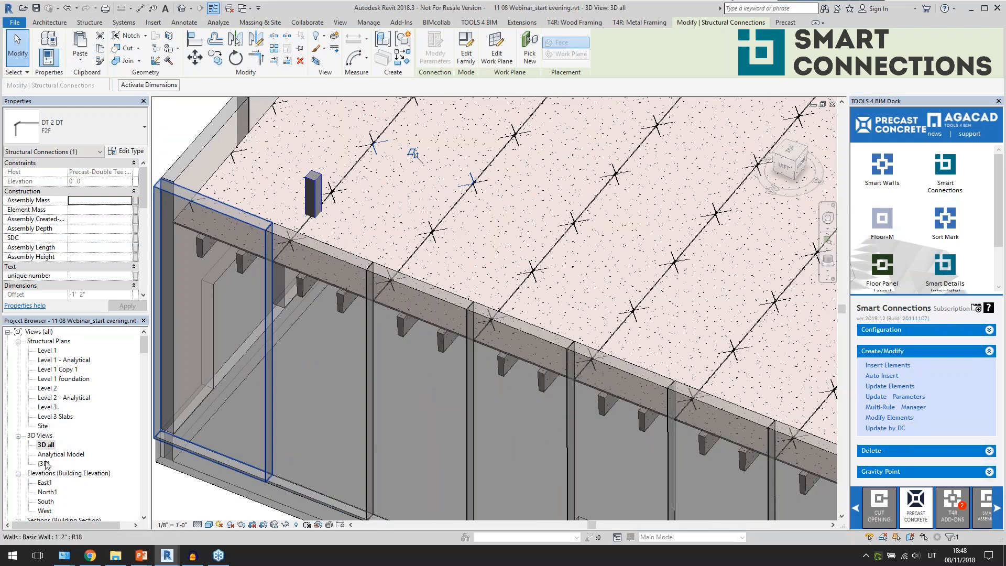
Step: Turn on the Generic Models category in the visibility overrides of the 3D all view
{"action": "double_click", "coordinate": [44, 463]}
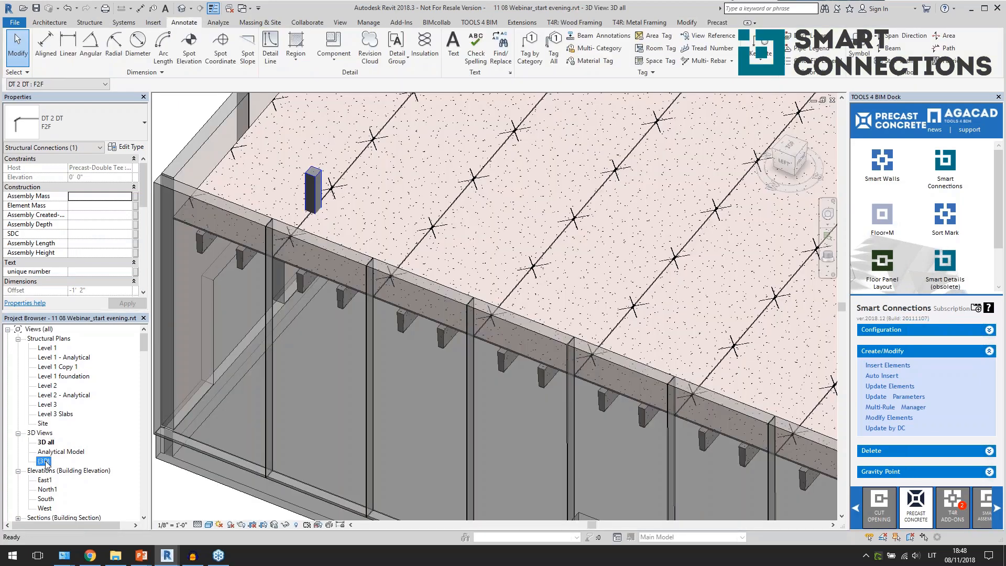
{"action": "left_click", "coordinate": [325, 388]}
{"action": "key", "text": "v"}
{"action": "key", "text": "v"}
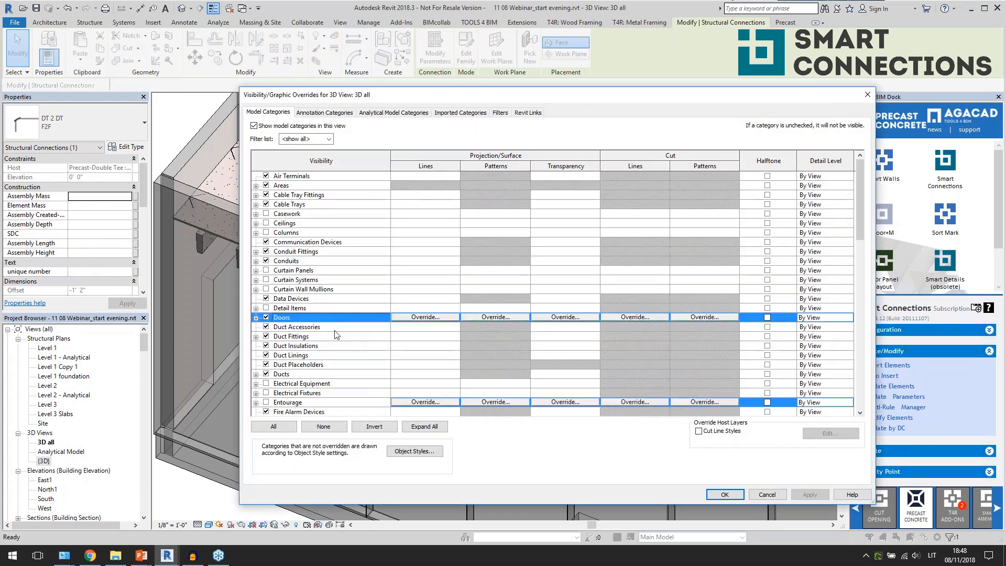
{"action": "scroll", "coordinate": [313, 364], "scroll_direction": "down", "scroll_amount": 2}
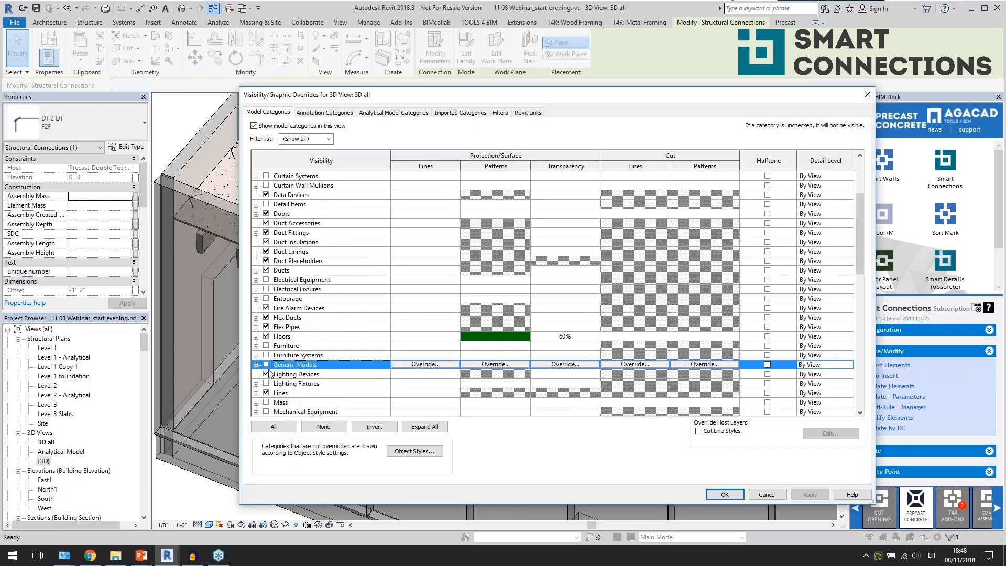
{"action": "left_click", "coordinate": [725, 494]}
{"action": "key", "text": "Escape"}
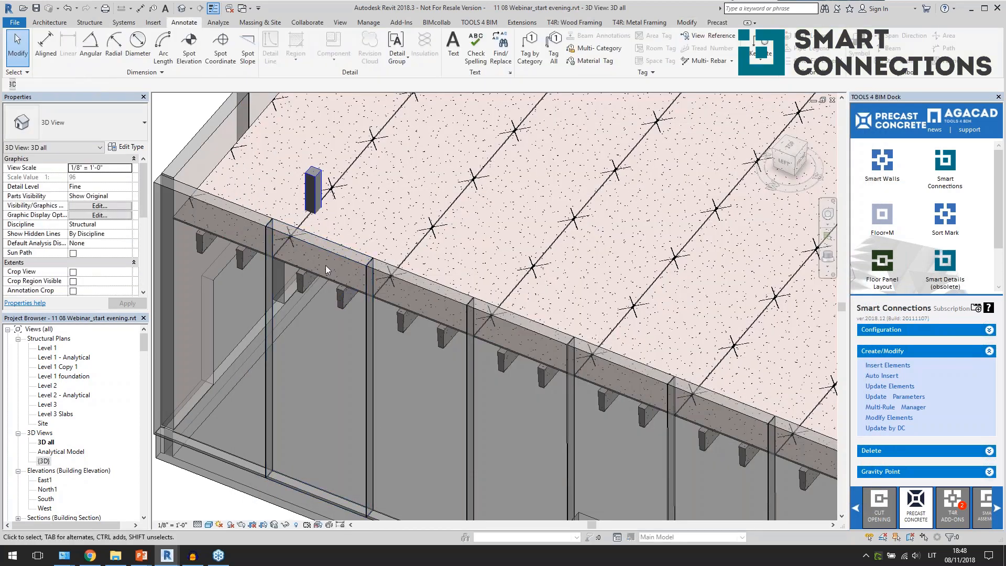
Step: Open the CUT_DT ONLY top family from the cut at the tee end, inspect its void extrusion, and return to the project
{"action": "left_click", "coordinate": [303, 269]}
{"action": "scroll", "coordinate": [287, 264], "scroll_direction": "up", "scroll_amount": 4}
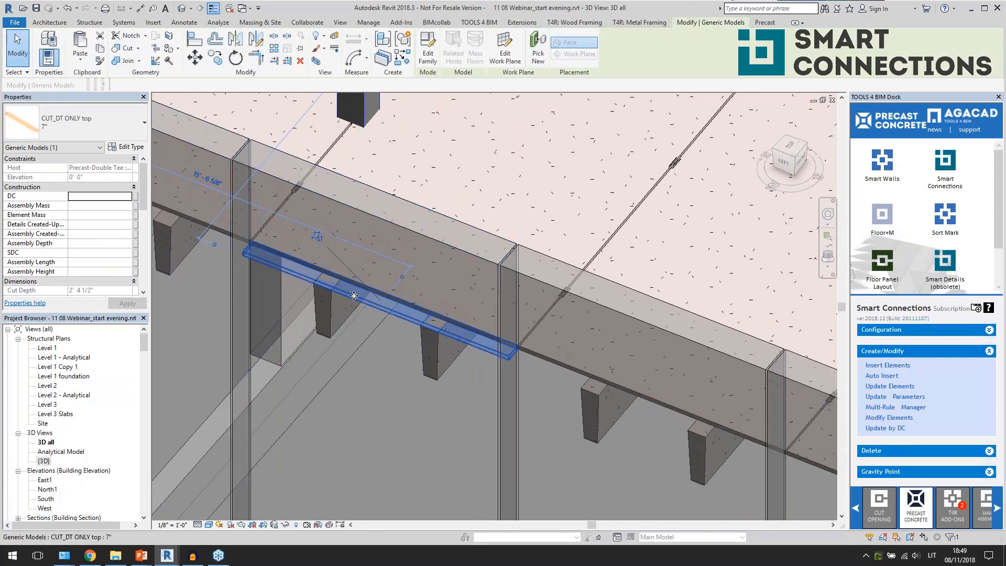
{"action": "double_click", "coordinate": [433, 235]}
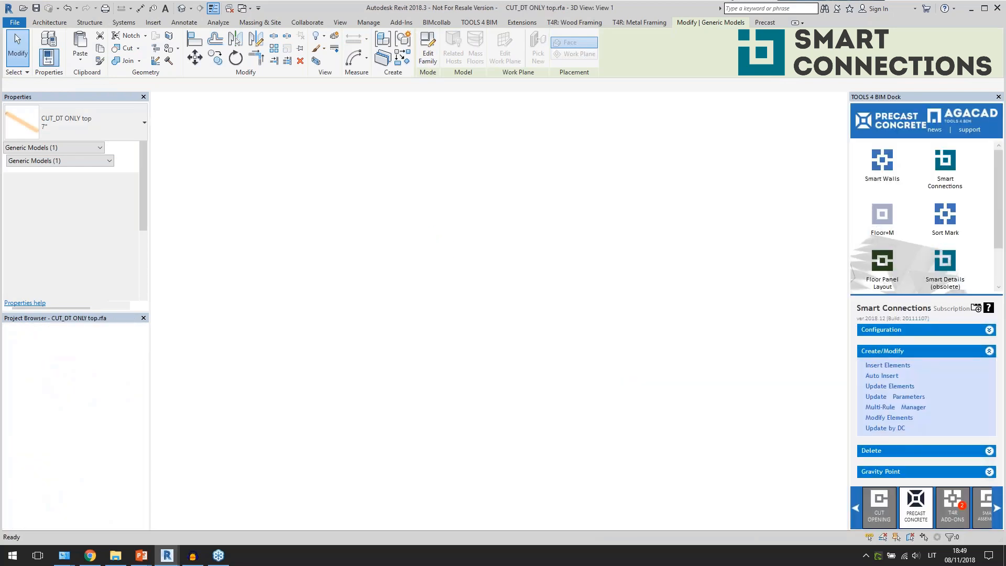
{"action": "left_click", "coordinate": [431, 346]}
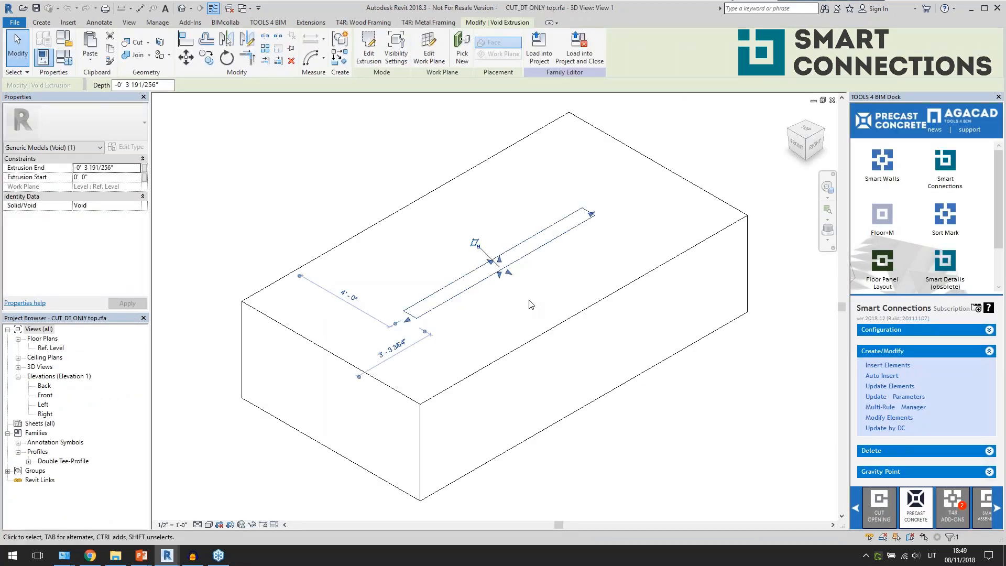
{"action": "key", "text": "Escape"}
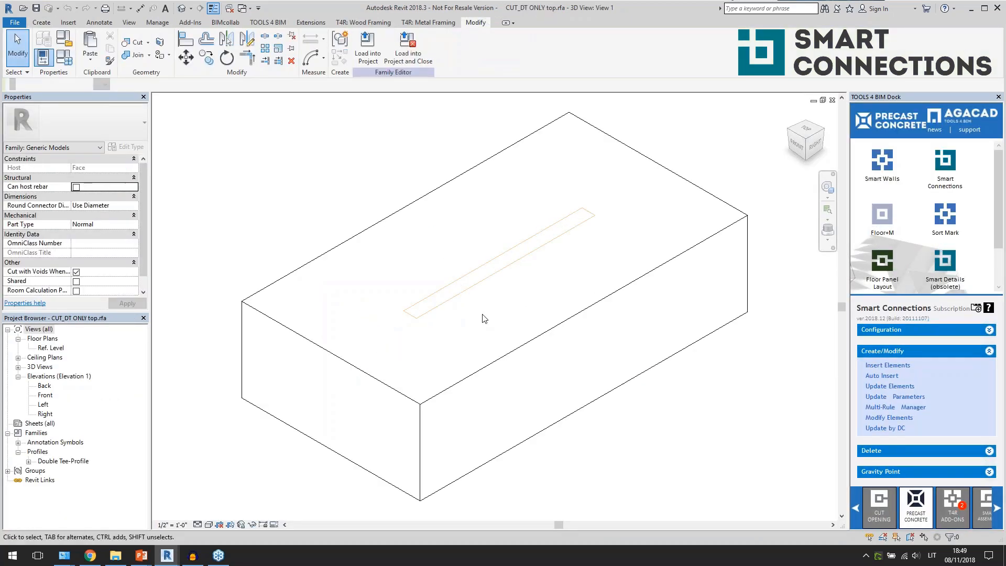
{"action": "left_click", "coordinate": [833, 101]}
{"action": "left_click", "coordinate": [533, 287]}
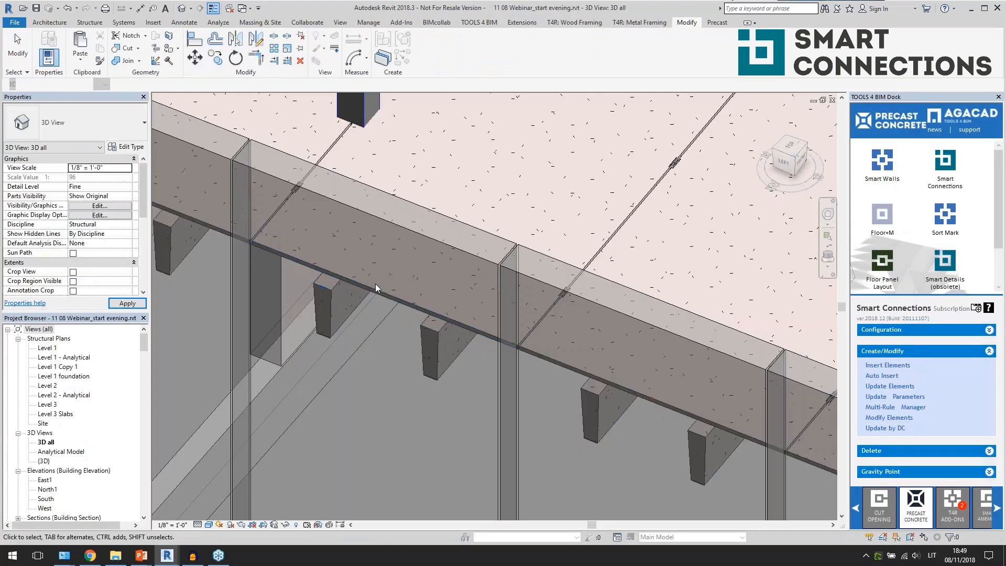
{"action": "scroll", "coordinate": [416, 351], "scroll_direction": "up", "scroll_amount": 3}
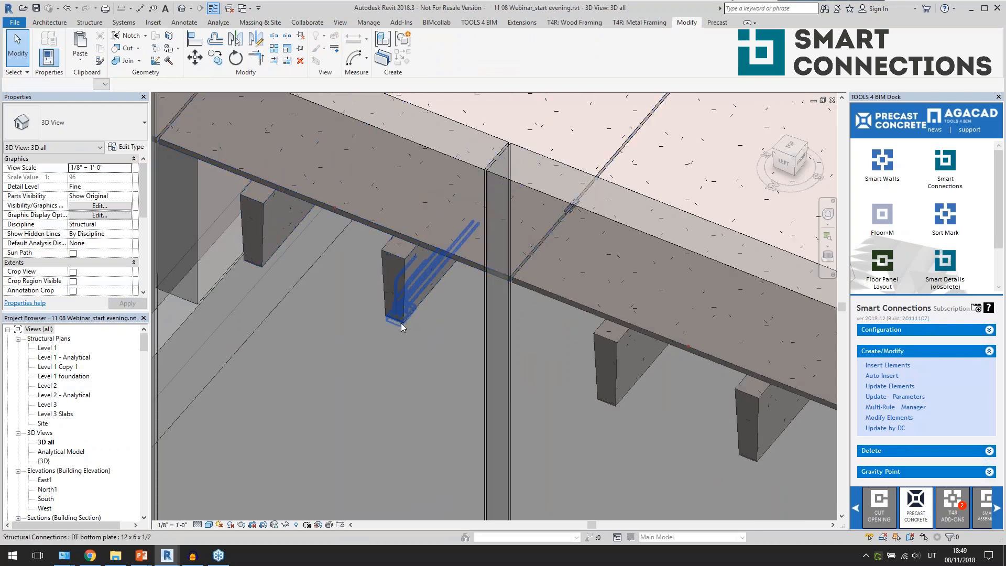
Step: Examine the bottom plate connection in the double-tee stem and the double tee that hosts it
{"action": "left_click", "coordinate": [401, 323]}
{"action": "middle_click_drag", "start_coordinate": [426, 383], "coordinate": [426, 294], "text": "shift"}
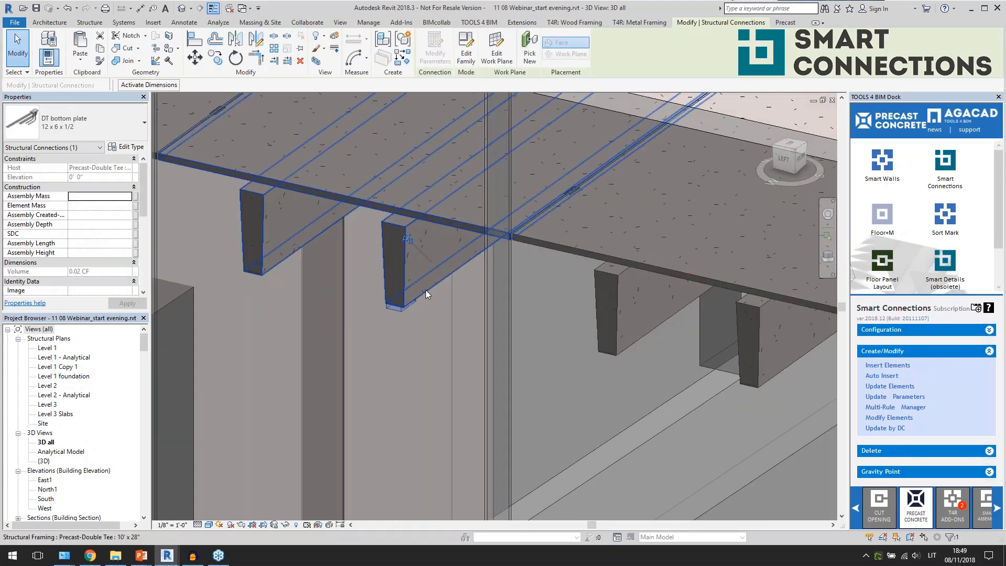
{"action": "scroll", "coordinate": [426, 290], "scroll_direction": "up", "scroll_amount": 3}
{"action": "scroll", "coordinate": [463, 334], "scroll_direction": "down", "scroll_amount": 2}
{"action": "middle_click_drag", "start_coordinate": [464, 338], "coordinate": [388, 330], "text": "shift"}
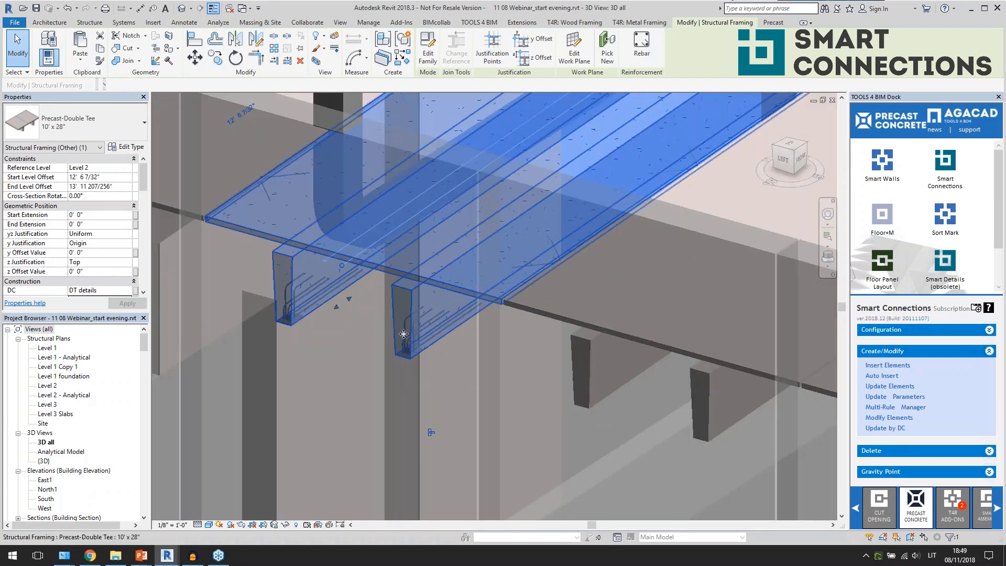
{"action": "scroll", "coordinate": [358, 322], "scroll_direction": "down", "scroll_amount": 3}
{"action": "middle_click_drag", "start_coordinate": [417, 363], "coordinate": [414, 393], "text": "shift"}
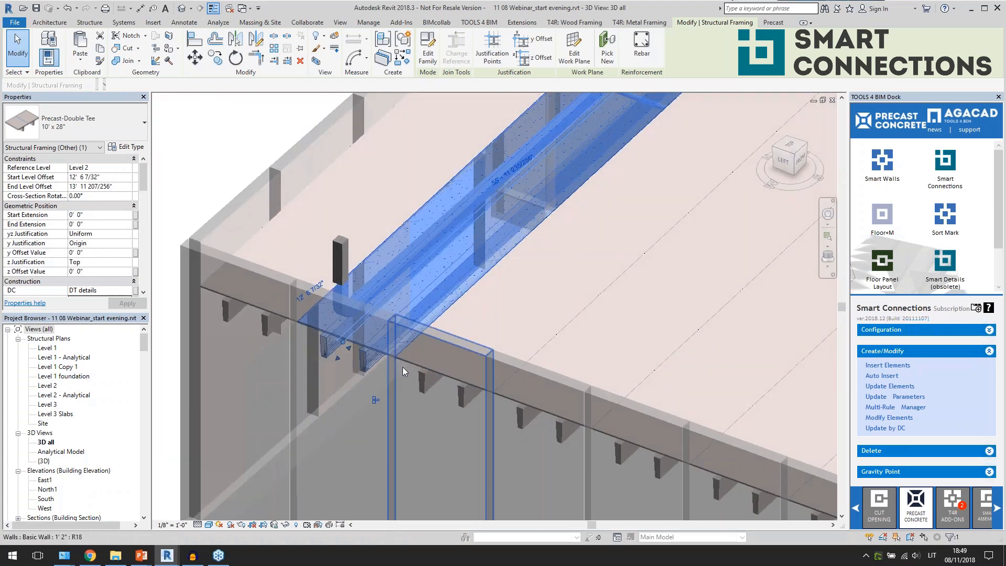
{"action": "scroll", "coordinate": [403, 367], "scroll_direction": "down", "scroll_amount": 2}
{"action": "key", "text": "Escape"}
{"action": "scroll", "coordinate": [337, 226], "scroll_direction": "down", "scroll_amount": 1}
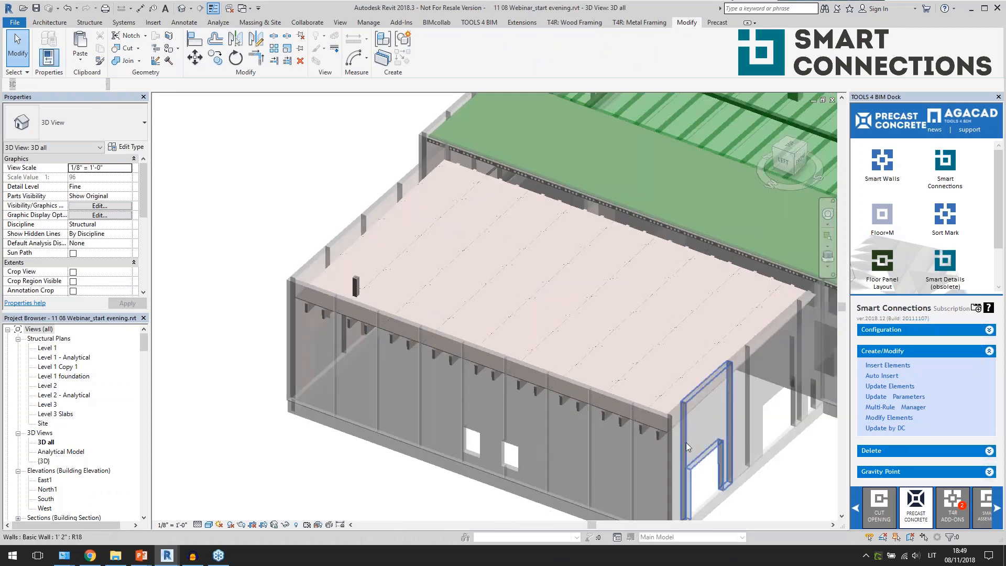
Step: Examine the DT 2 DT flange connections along the joints between the double-tee slabs near the building corner
{"action": "scroll", "coordinate": [694, 429], "scroll_direction": "up", "scroll_amount": 3}
{"action": "scroll", "coordinate": [562, 357], "scroll_direction": "up", "scroll_amount": 3}
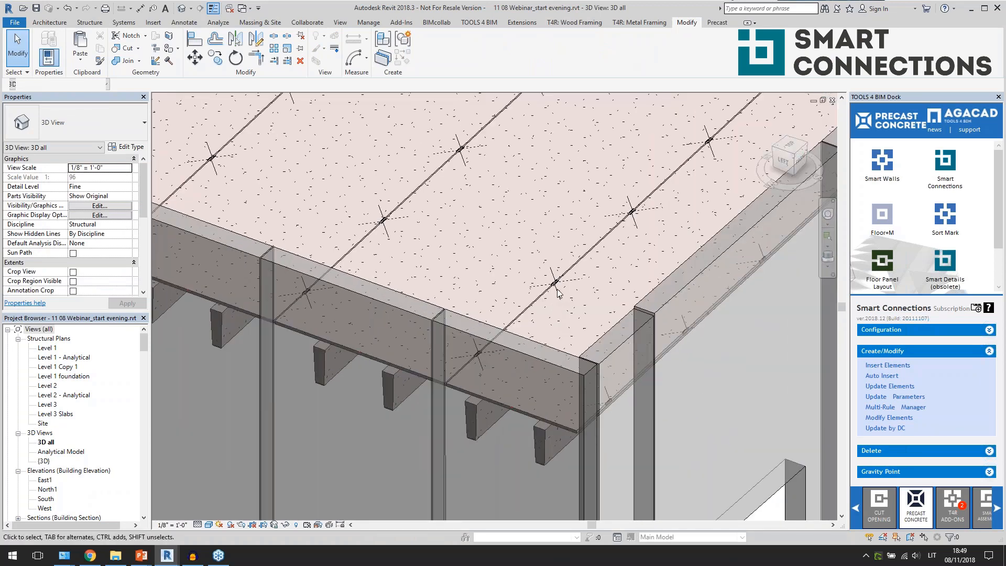
{"action": "left_click", "coordinate": [557, 289]}
{"action": "scroll", "coordinate": [557, 290], "scroll_direction": "up", "scroll_amount": 3}
{"action": "key", "text": "Escape"}
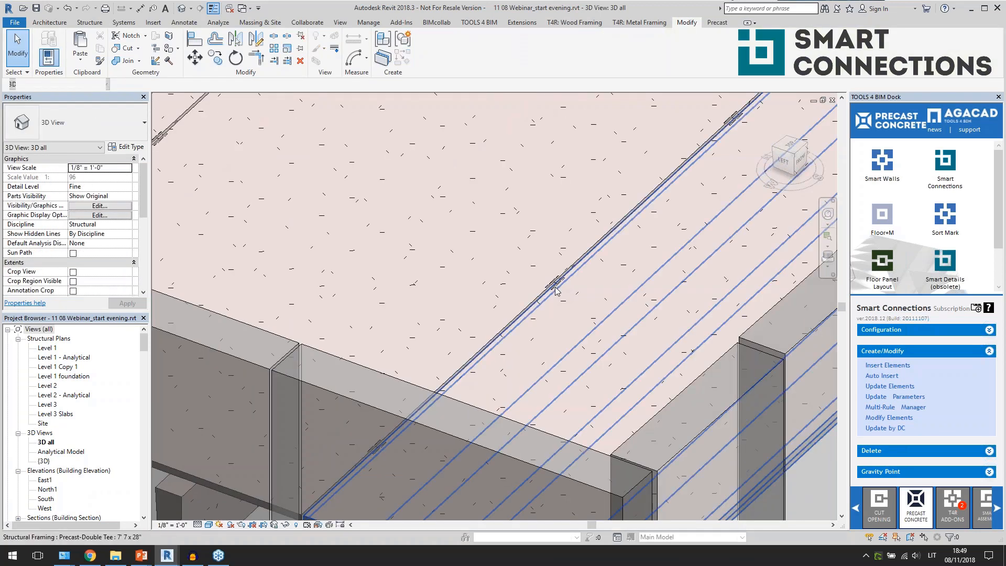
{"action": "left_click", "coordinate": [494, 259]}
{"action": "middle_click_drag", "start_coordinate": [495, 259], "coordinate": [528, 287], "text": "shift"}
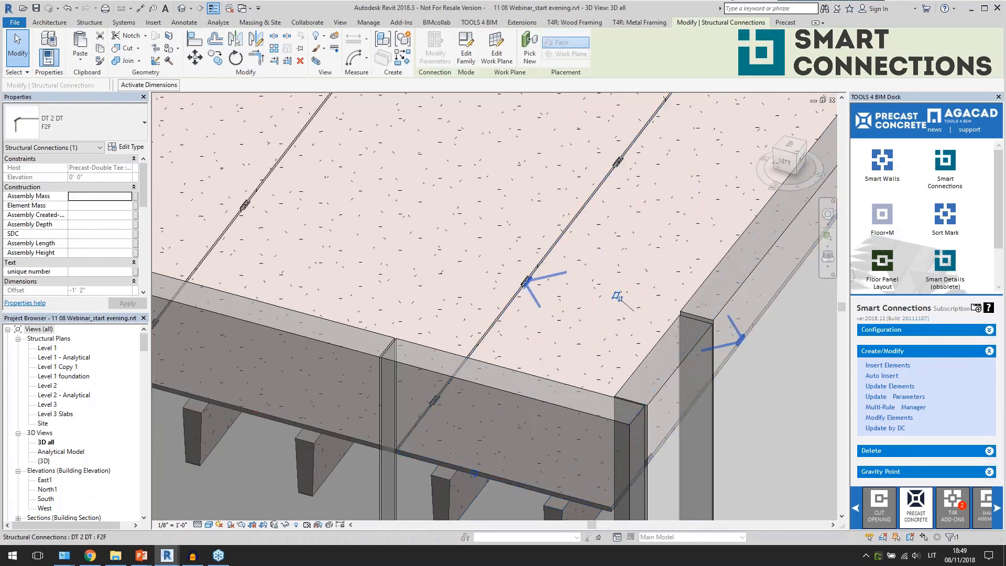
{"action": "middle_click_drag", "start_coordinate": [618, 297], "coordinate": [578, 289], "text": "shift"}
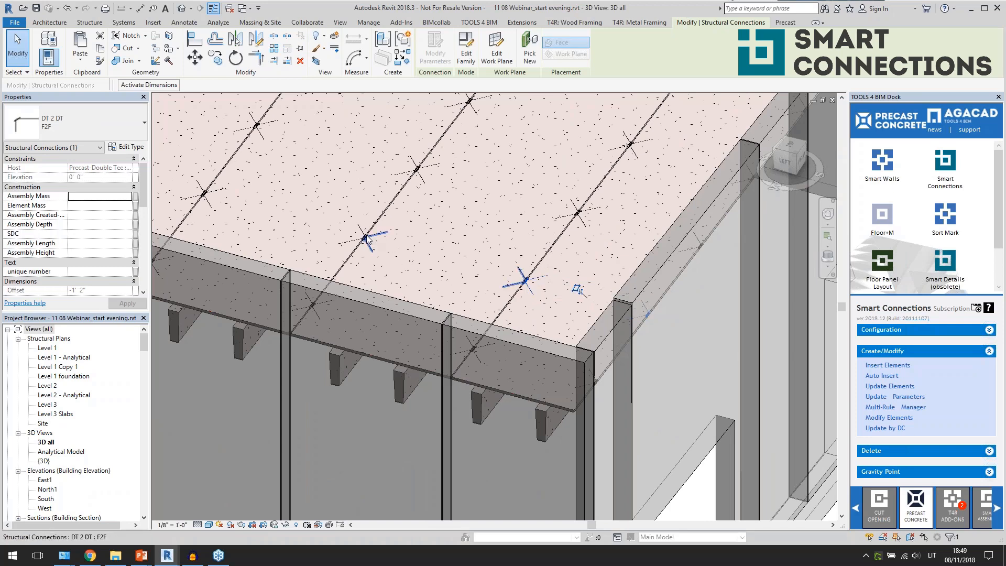
{"action": "scroll", "coordinate": [620, 326], "scroll_direction": "down", "scroll_amount": 6}
{"action": "key", "text": "Escape"}
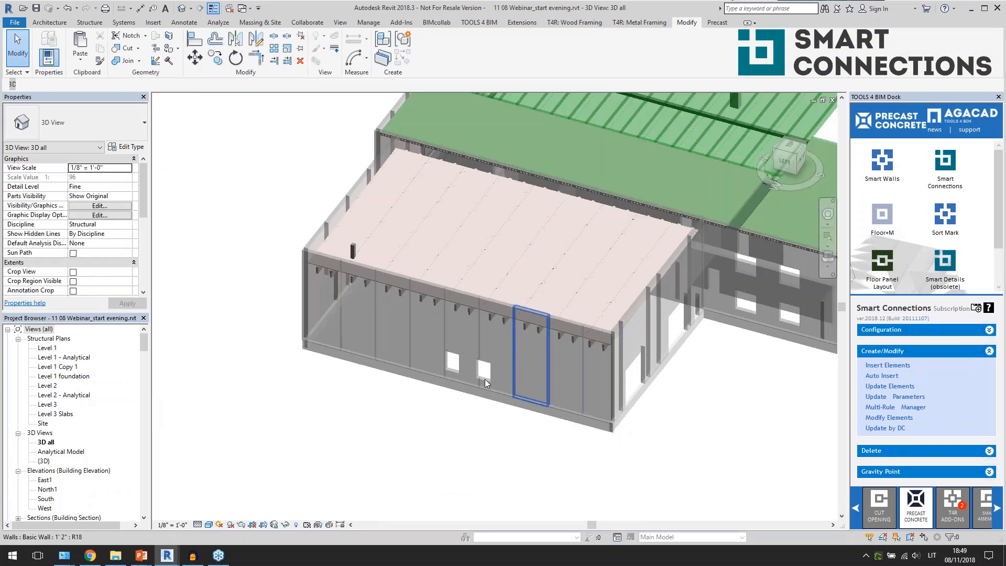
Step: Insert smart details with the SW wall configuration into the third wall panel from the corner and accept the report
{"action": "scroll", "coordinate": [485, 383], "scroll_direction": "up", "scroll_amount": 3}
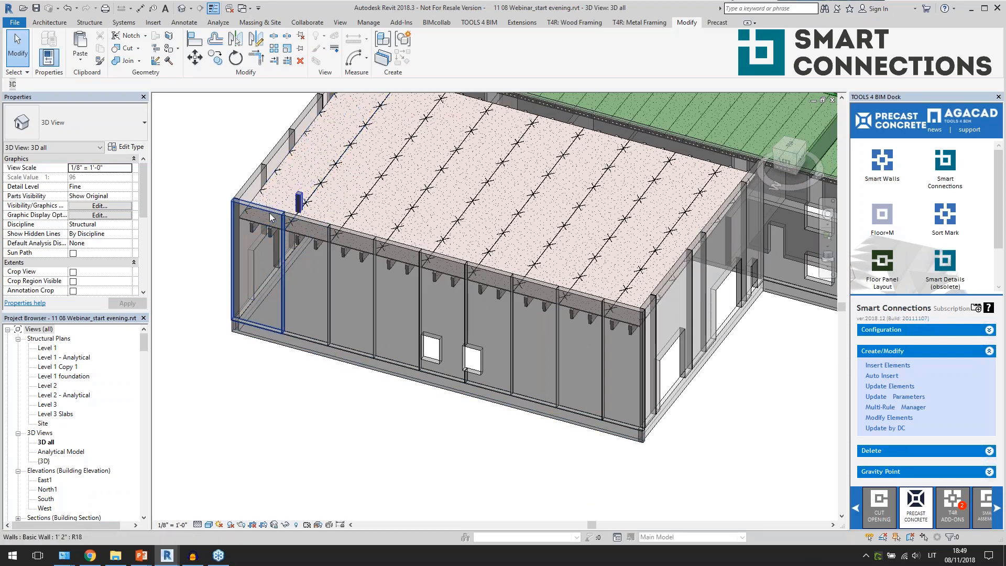
{"action": "left_click", "coordinate": [361, 237]}
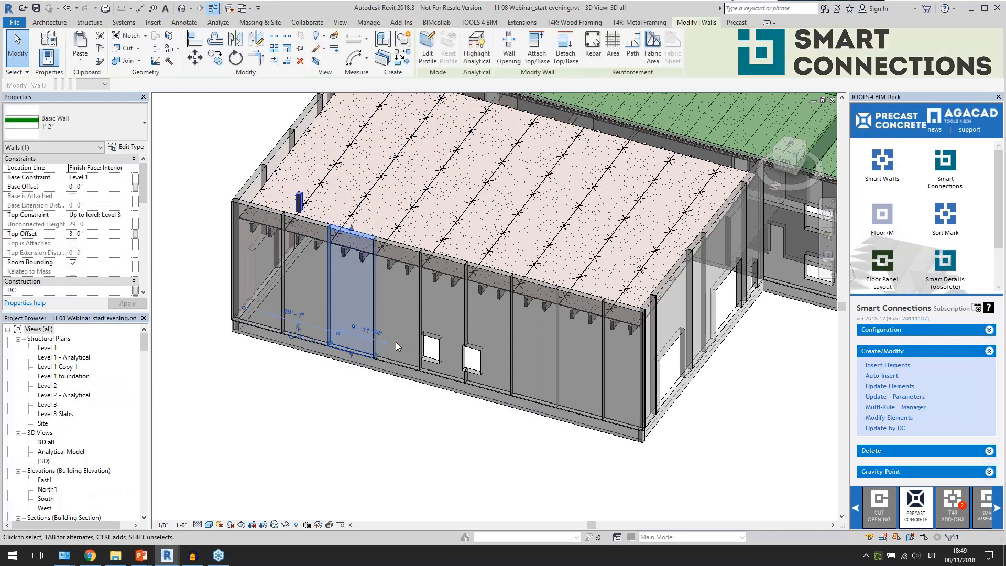
{"action": "left_click", "coordinate": [894, 366]}
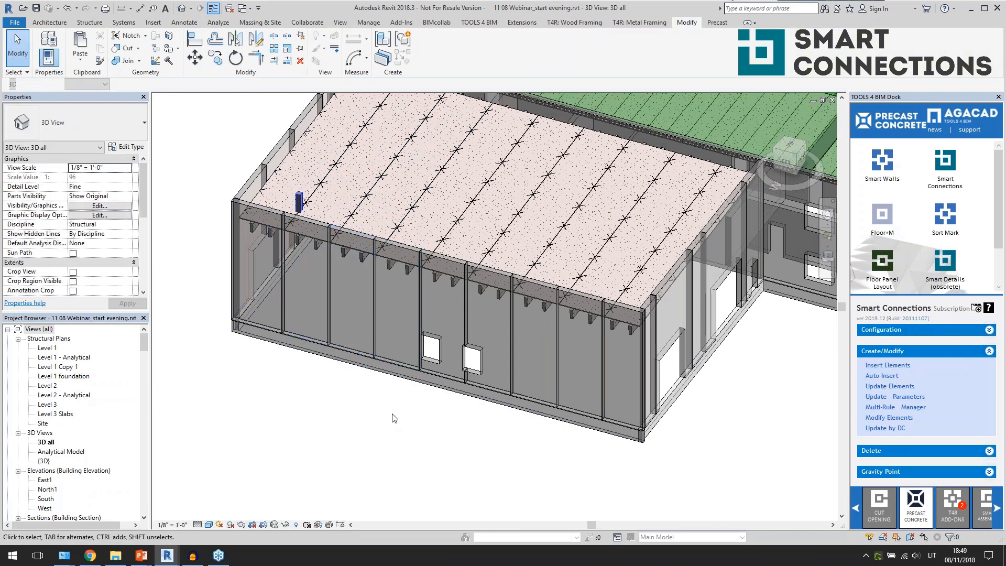
{"action": "left_click", "coordinate": [353, 303]}
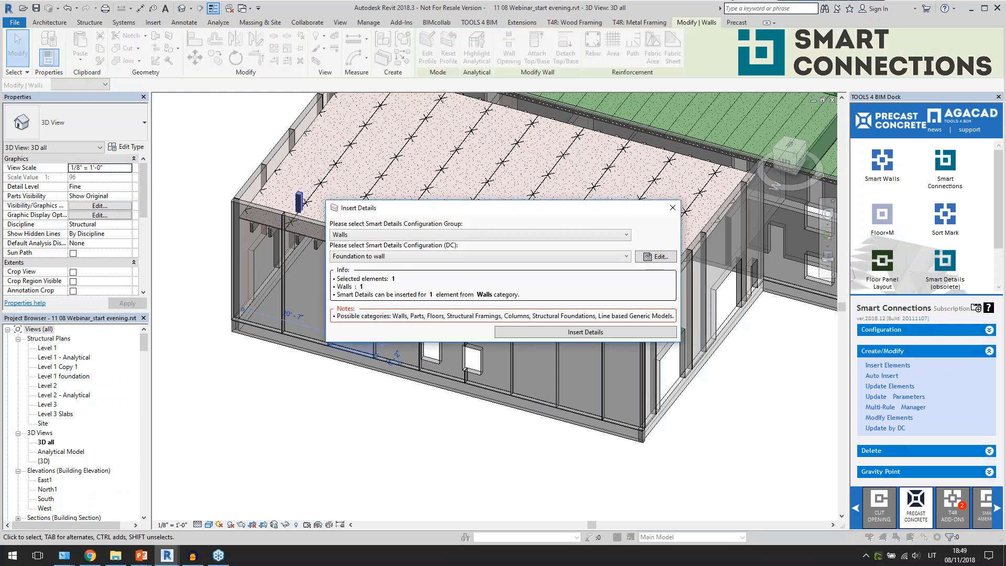
{"action": "left_click", "coordinate": [379, 260]}
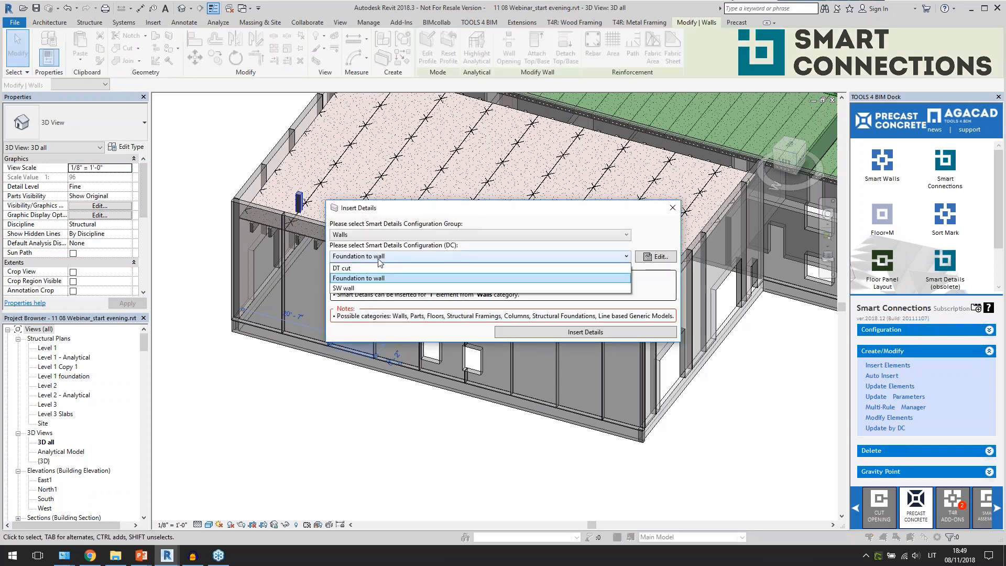
{"action": "left_click", "coordinate": [363, 289]}
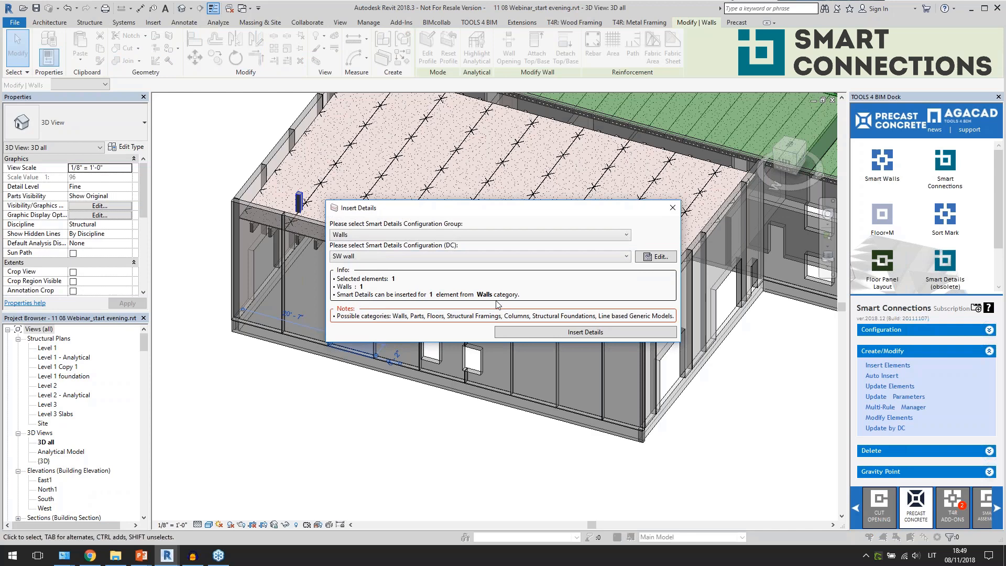
{"action": "left_click", "coordinate": [521, 331]}
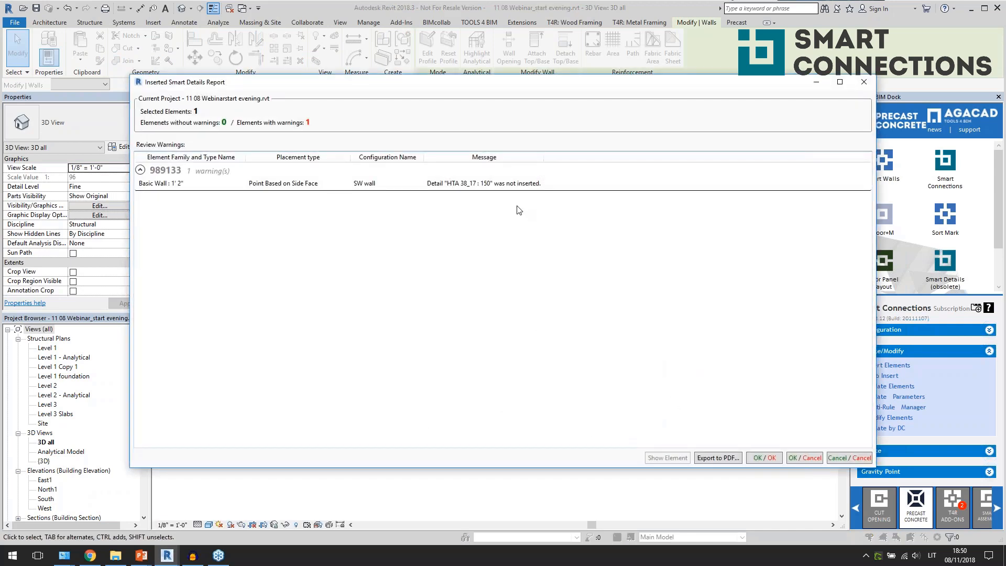
{"action": "left_click", "coordinate": [416, 185]}
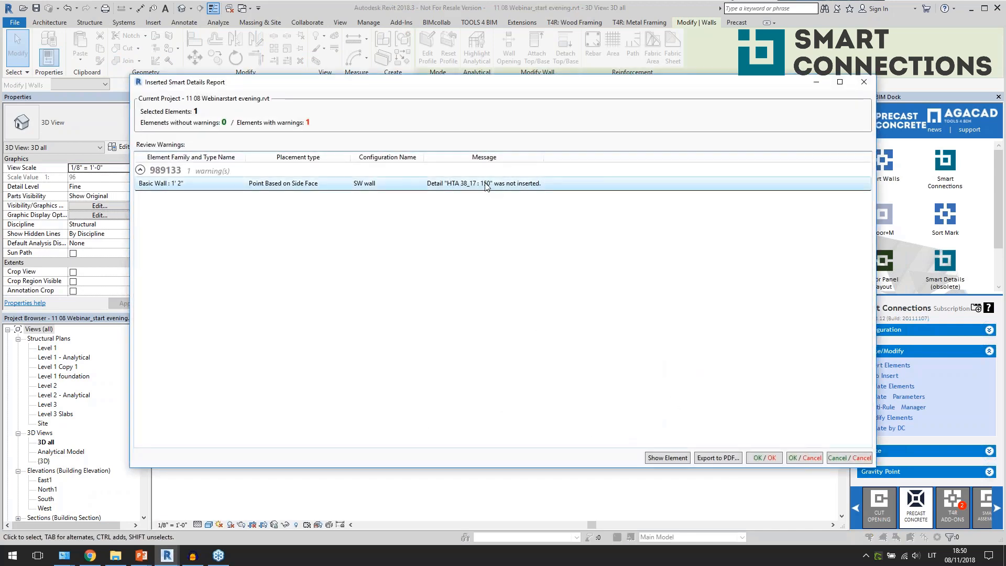
{"action": "left_click", "coordinate": [764, 458]}
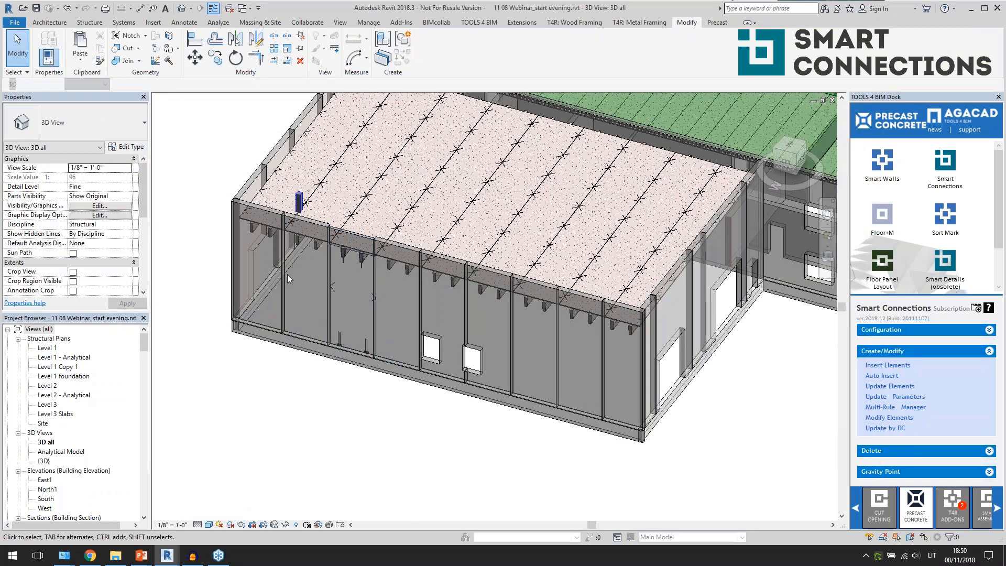
Step: Examine the wall panel's inserted details: the cut-outs around the double-tee stems and the wall-to-foundation plates at its base
{"action": "scroll", "coordinate": [287, 275], "scroll_direction": "up", "scroll_amount": 3}
{"action": "scroll", "coordinate": [410, 222], "scroll_direction": "up", "scroll_amount": 3}
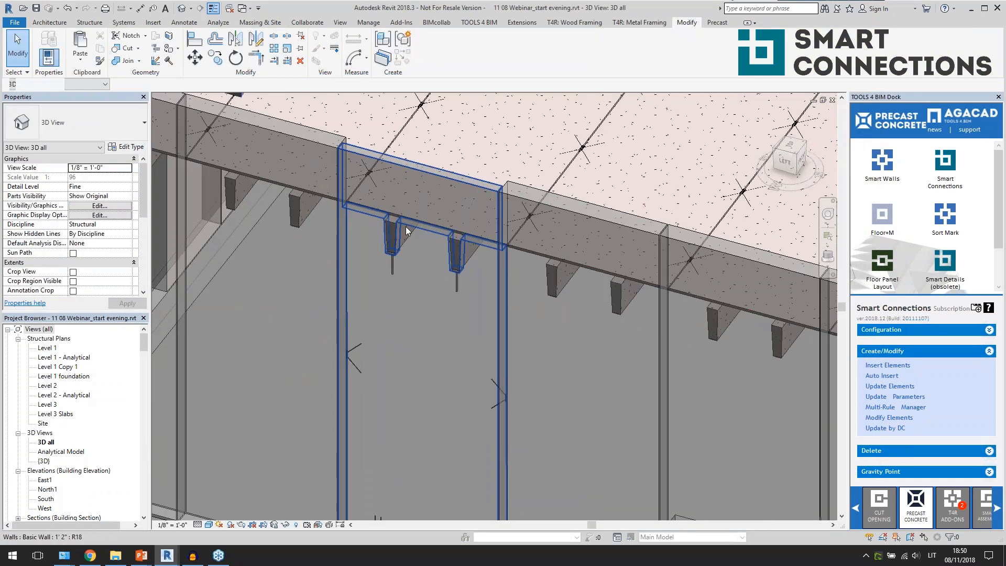
{"action": "left_click", "coordinate": [406, 230]}
{"action": "scroll", "coordinate": [430, 331], "scroll_direction": "down", "scroll_amount": 8}
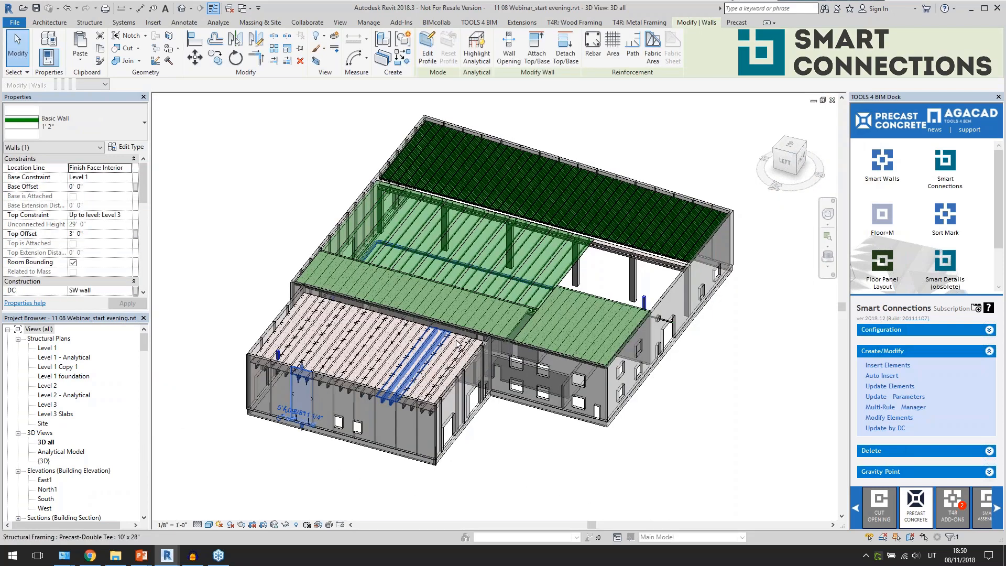
{"action": "scroll", "coordinate": [459, 345], "scroll_direction": "up", "scroll_amount": 5}
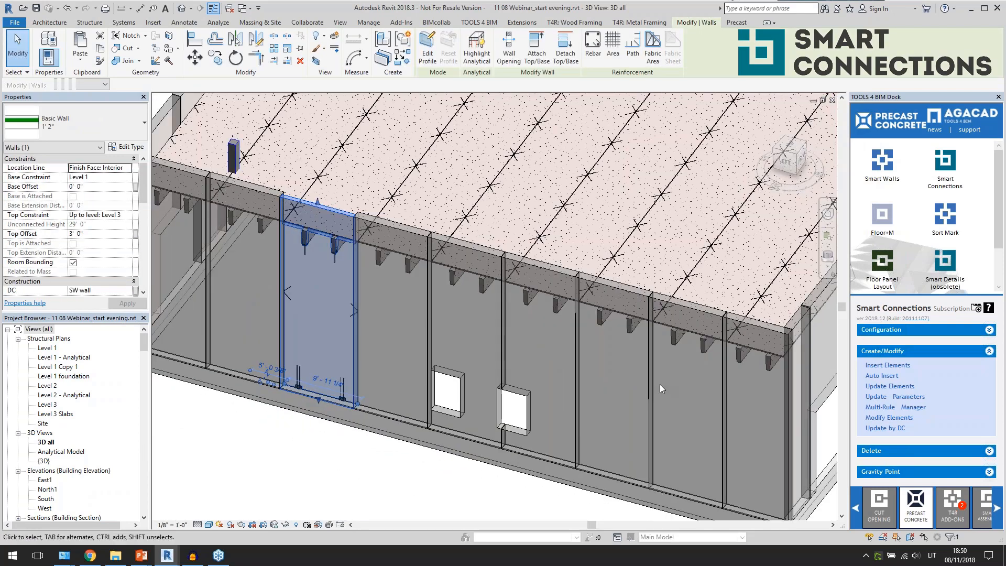
{"action": "key", "text": "Escape"}
{"action": "scroll", "coordinate": [310, 251], "scroll_direction": "up", "scroll_amount": 5}
{"action": "left_click", "coordinate": [373, 278]}
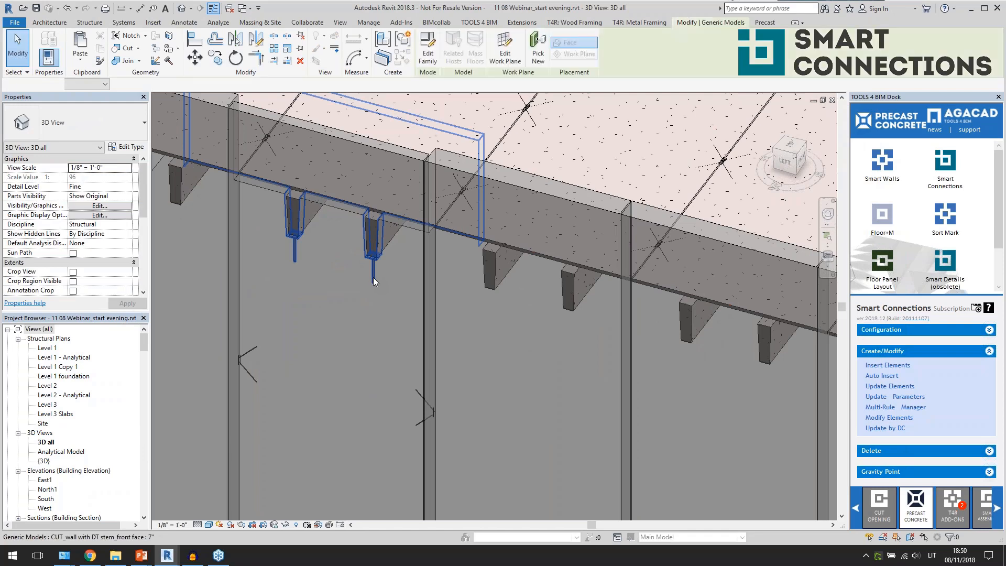
{"action": "scroll", "coordinate": [402, 348], "scroll_direction": "down", "scroll_amount": 3}
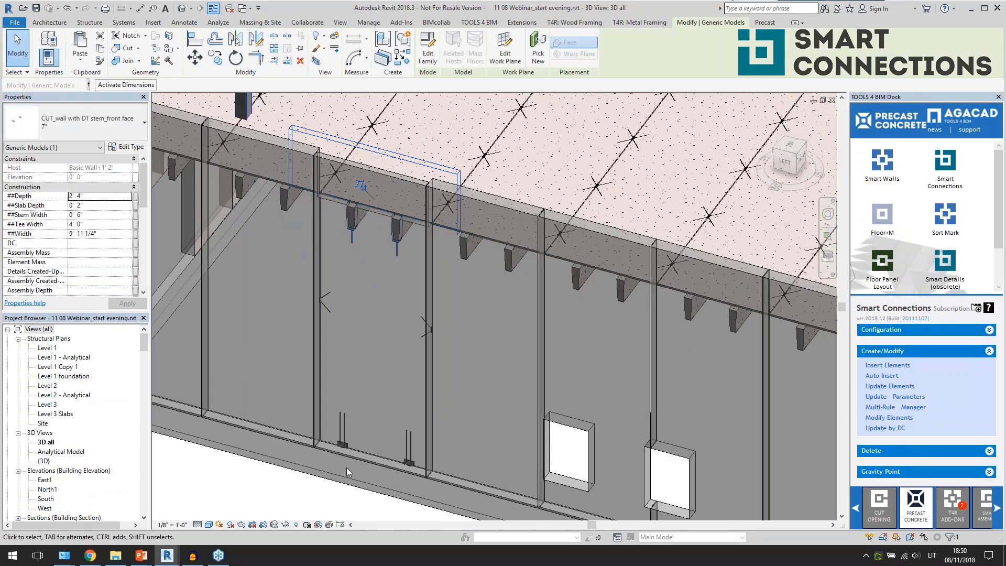
{"action": "scroll", "coordinate": [347, 468], "scroll_direction": "up", "scroll_amount": 4}
{"action": "left_click", "coordinate": [347, 393]}
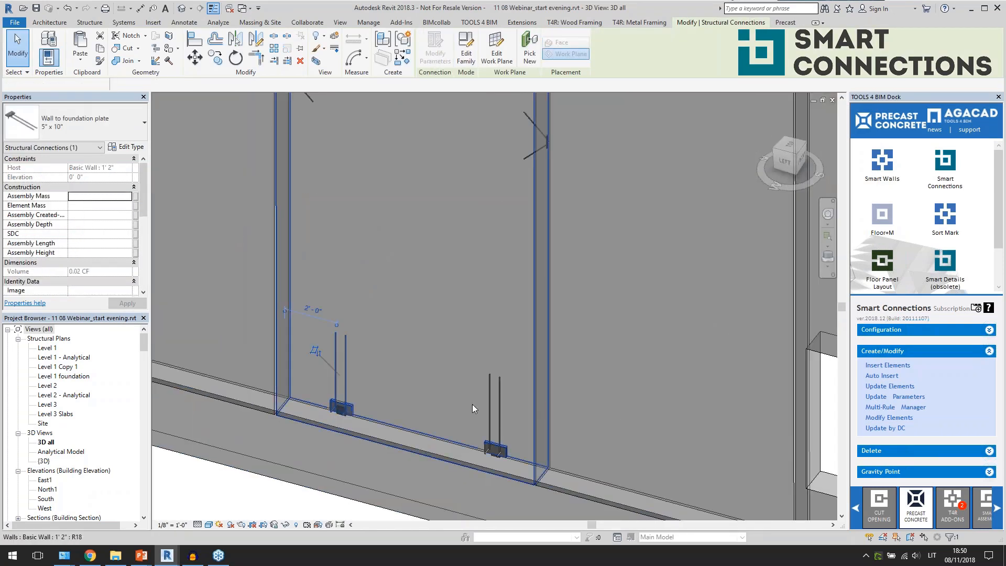
{"action": "scroll", "coordinate": [352, 436], "scroll_direction": "up", "scroll_amount": 4}
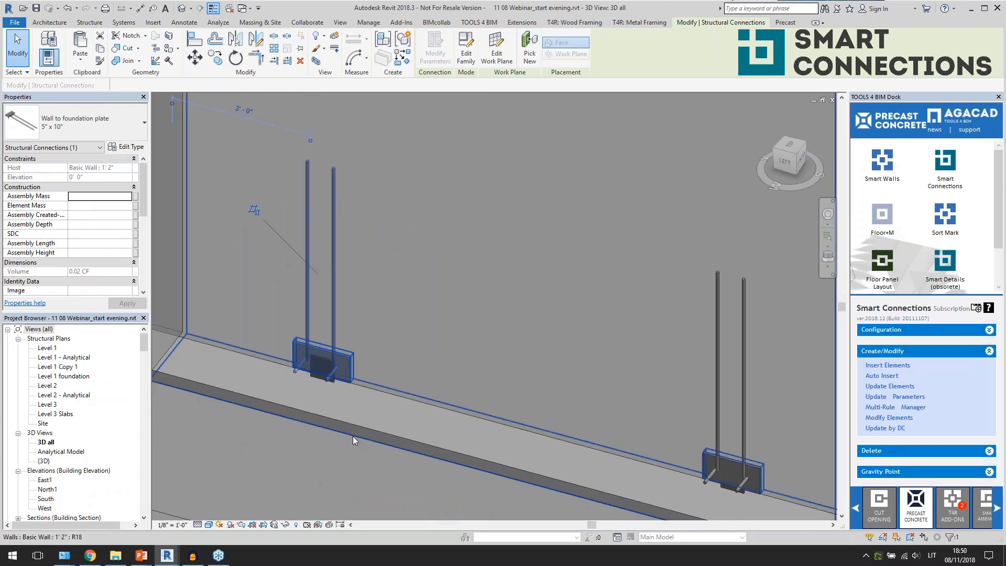
{"action": "scroll", "coordinate": [353, 436], "scroll_direction": "down", "scroll_amount": 3}
Step: Open the wall panel's SW wall configuration for modification, review its side-face detail priorities, and close it without updating
{"action": "left_click", "coordinate": [870, 418]}
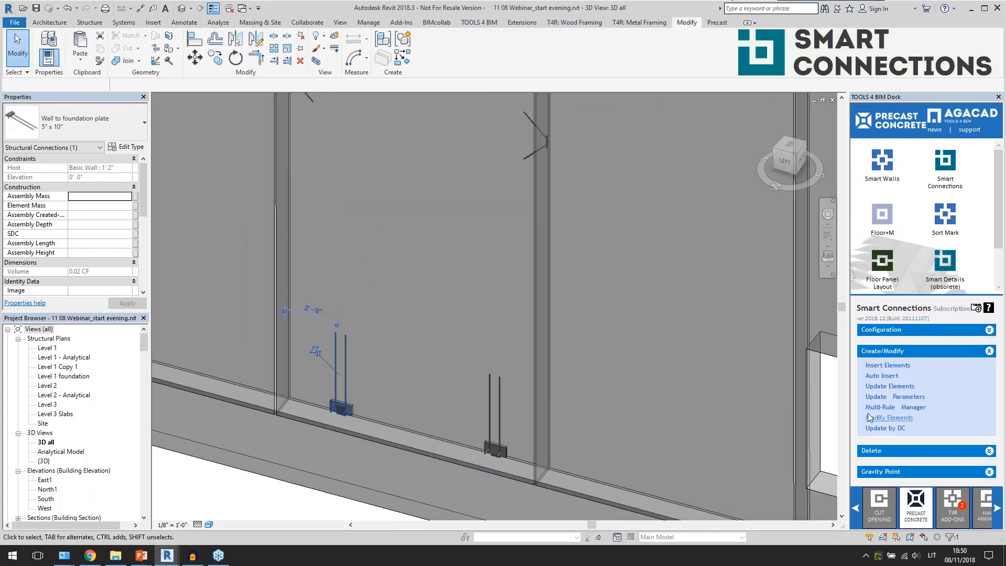
{"action": "left_click", "coordinate": [435, 315]}
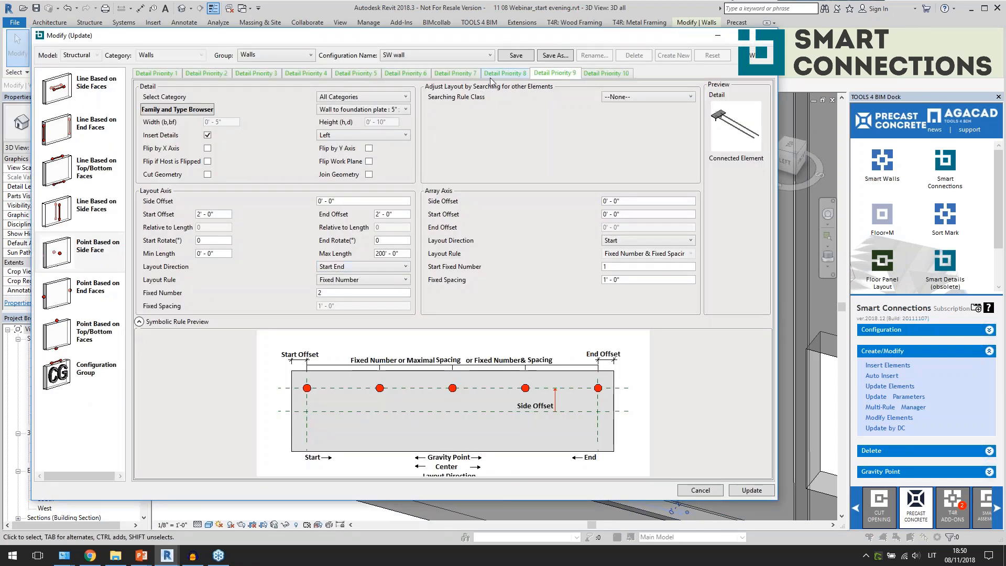
{"action": "left_click", "coordinate": [491, 75]}
{"action": "left_click", "coordinate": [420, 74]}
{"action": "left_click", "coordinate": [346, 76]}
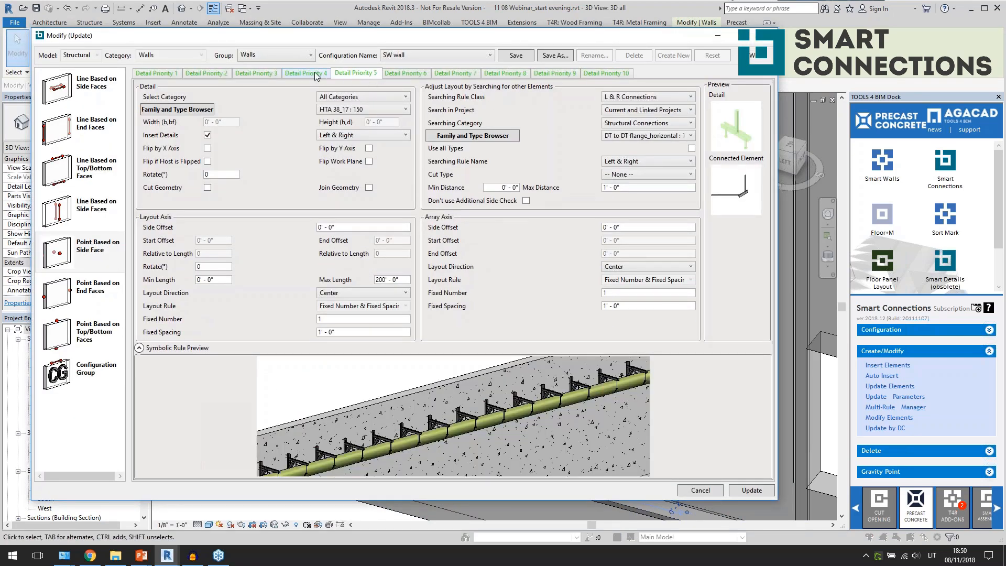
{"action": "left_click", "coordinate": [309, 74]}
{"action": "left_click", "coordinate": [260, 74]}
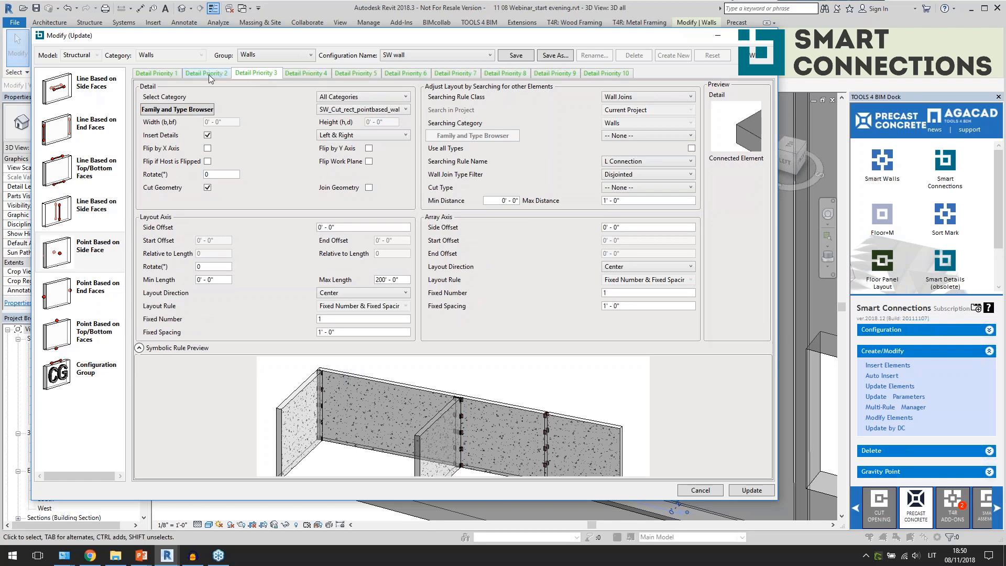
{"action": "left_click", "coordinate": [768, 42]}
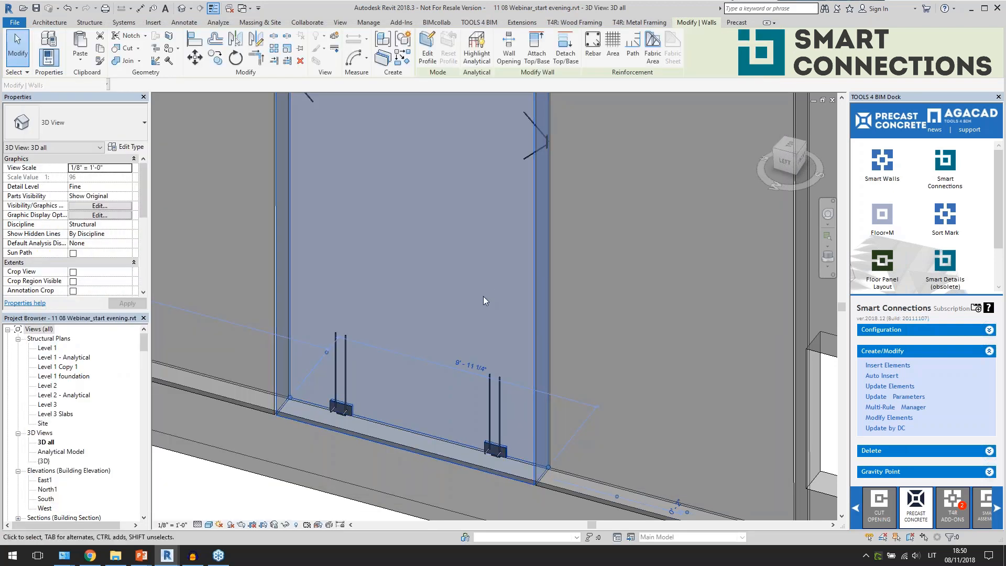
Step: Examine the wall cut-outs around the double-tee stems and the bearing plates with rods beneath them up close
{"action": "scroll", "coordinate": [483, 297], "scroll_direction": "down", "scroll_amount": 5}
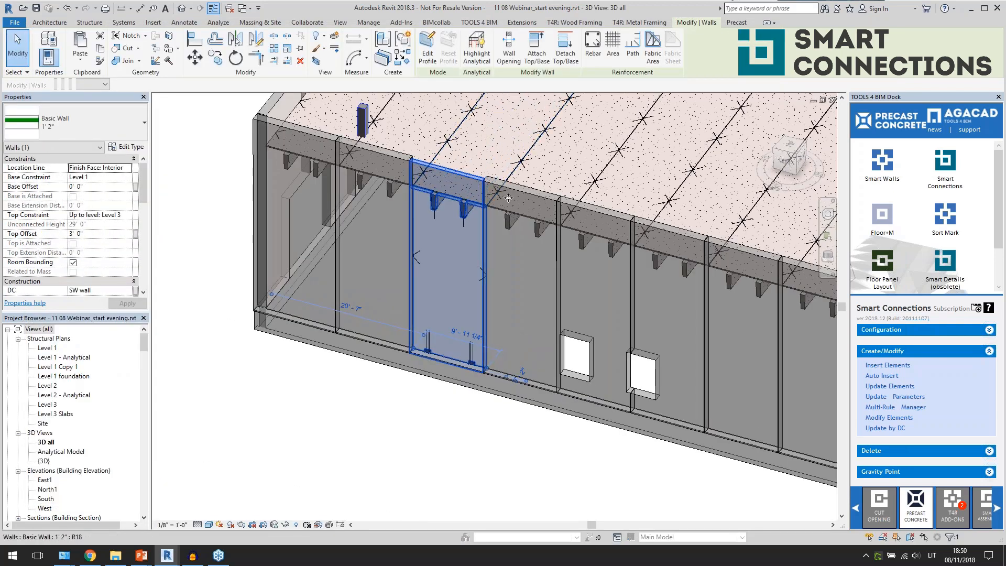
{"action": "scroll", "coordinate": [443, 229], "scroll_direction": "up", "scroll_amount": 3}
{"action": "left_click", "coordinate": [427, 239]}
{"action": "scroll", "coordinate": [391, 228], "scroll_direction": "up", "scroll_amount": 3}
{"action": "middle_click_drag", "start_coordinate": [395, 230], "coordinate": [513, 218]}
{"action": "scroll", "coordinate": [422, 240], "scroll_direction": "up", "scroll_amount": 4}
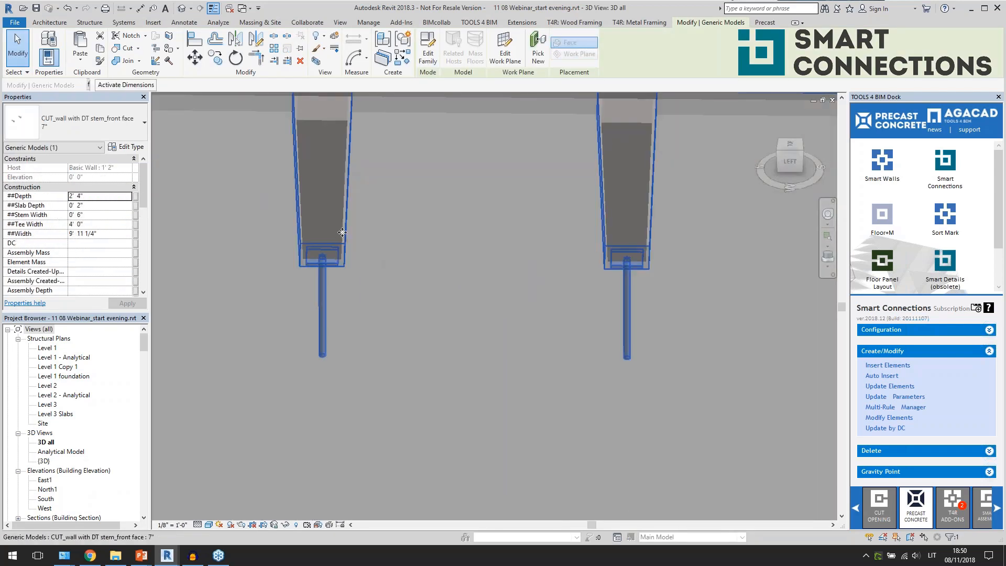
{"action": "middle_click_drag", "start_coordinate": [404, 297], "coordinate": [355, 225], "text": "shift"}
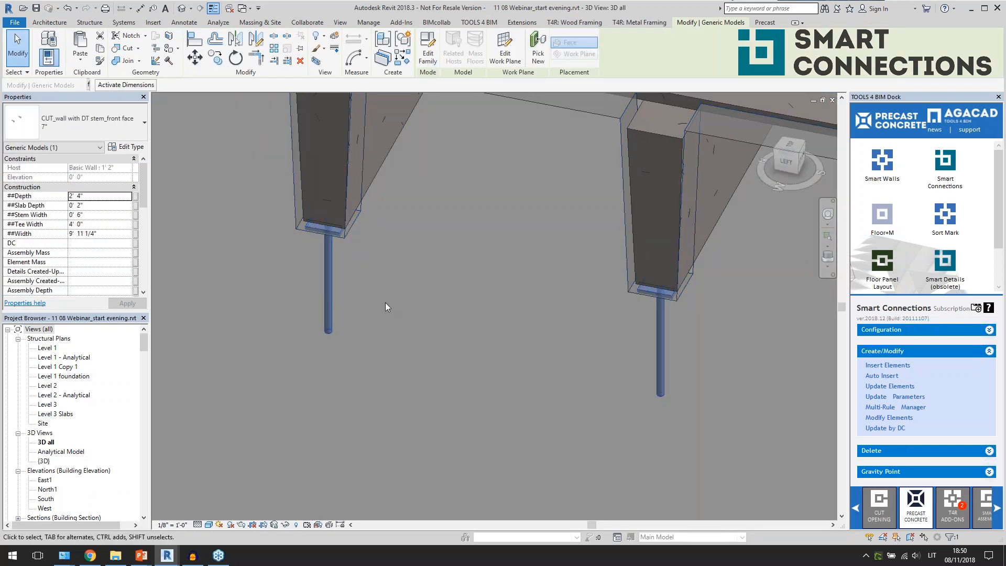
{"action": "scroll", "coordinate": [391, 212], "scroll_direction": "down", "scroll_amount": 5}
{"action": "left_click", "coordinate": [387, 225]}
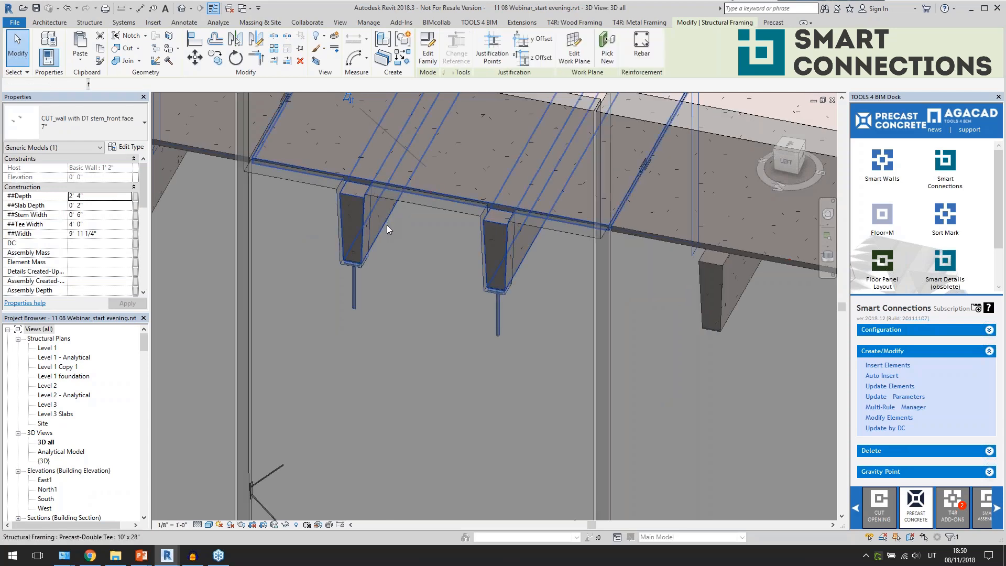
{"action": "middle_click_drag", "start_coordinate": [391, 259], "coordinate": [366, 231], "text": "shift"}
{"action": "scroll", "coordinate": [367, 236], "scroll_direction": "down", "scroll_amount": 3}
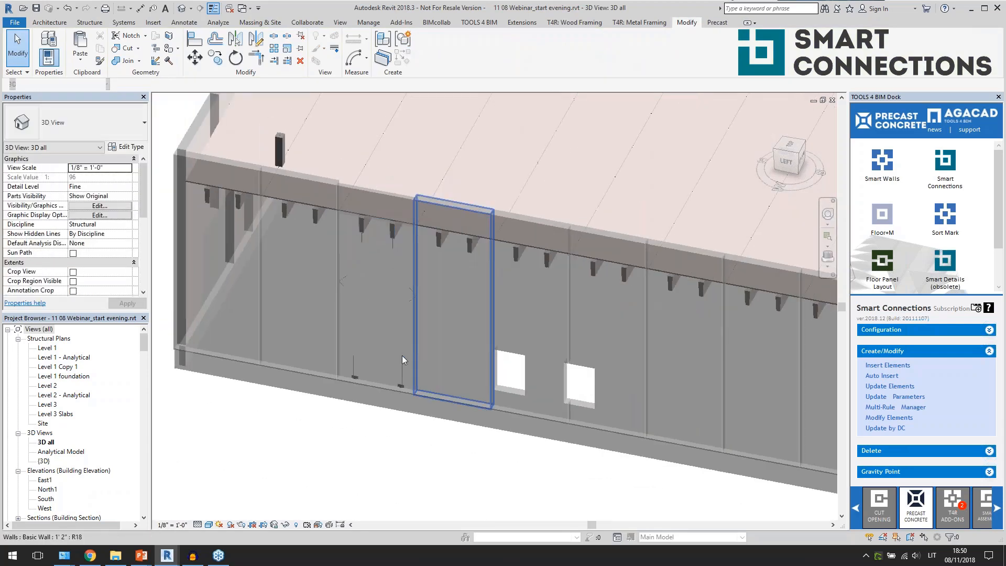
Step: Insert smart details with the SW wall configuration into the six remaining wall panels, leaving out foundation and windows, and accept the report
{"action": "middle_click_drag", "start_coordinate": [401, 355], "coordinate": [408, 351], "text": "shift"}
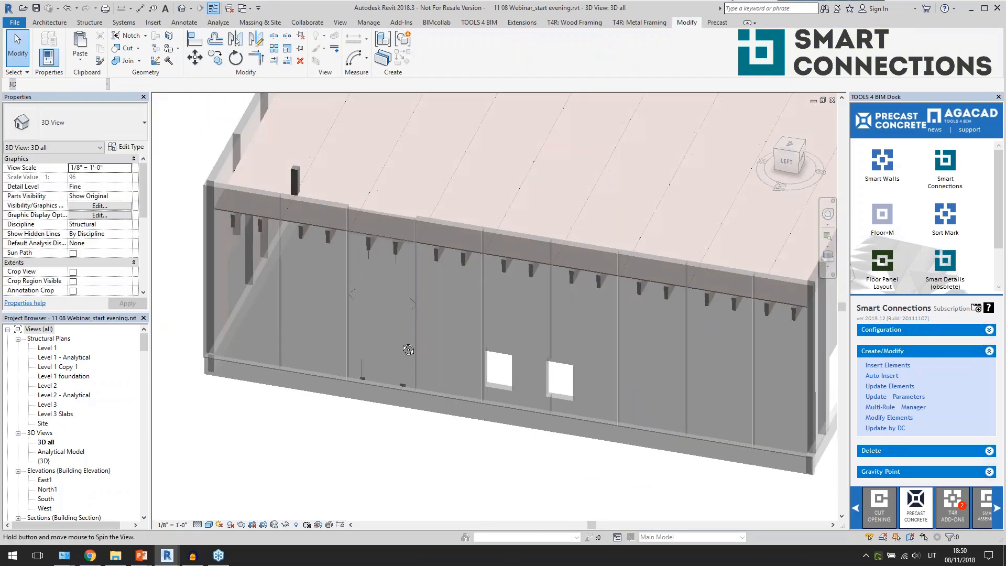
{"action": "left_click", "coordinate": [463, 225]}
{"action": "middle_click_drag", "start_coordinate": [464, 226], "coordinate": [601, 393], "text": "shift"}
{"action": "scroll", "coordinate": [602, 389], "scroll_direction": "down", "scroll_amount": 3}
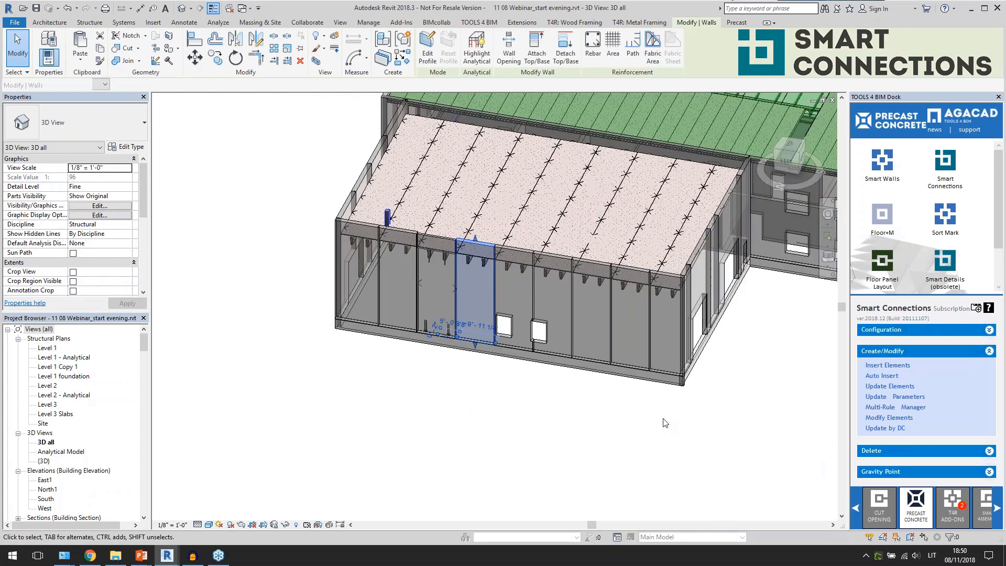
{"action": "left_click", "coordinate": [668, 418]}
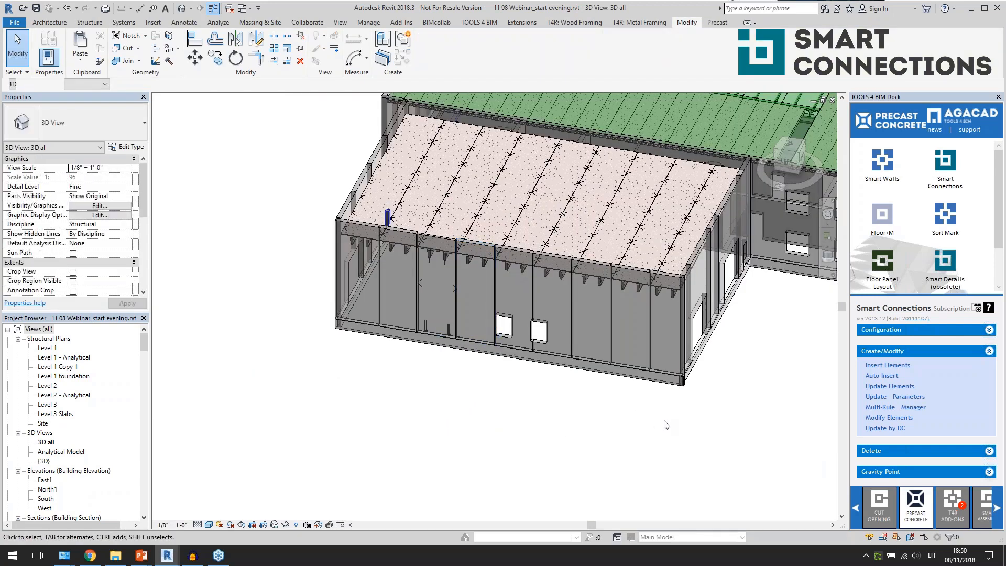
{"action": "left_click", "coordinate": [497, 344]}
{"action": "left_click", "coordinate": [581, 421]}
{"action": "left_click_drag", "start_coordinate": [659, 414], "coordinate": [484, 333]}
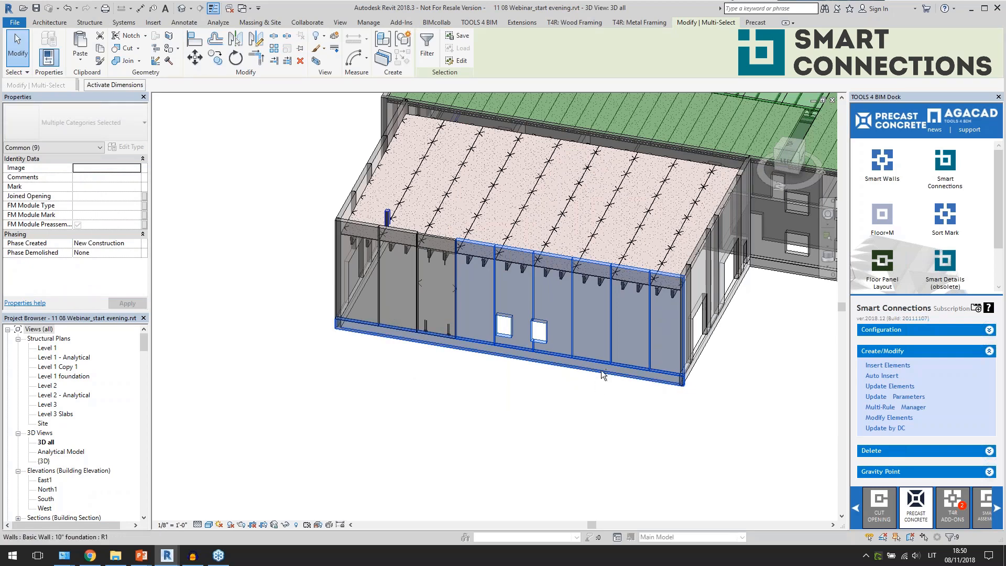
{"action": "left_click", "coordinate": [427, 45]}
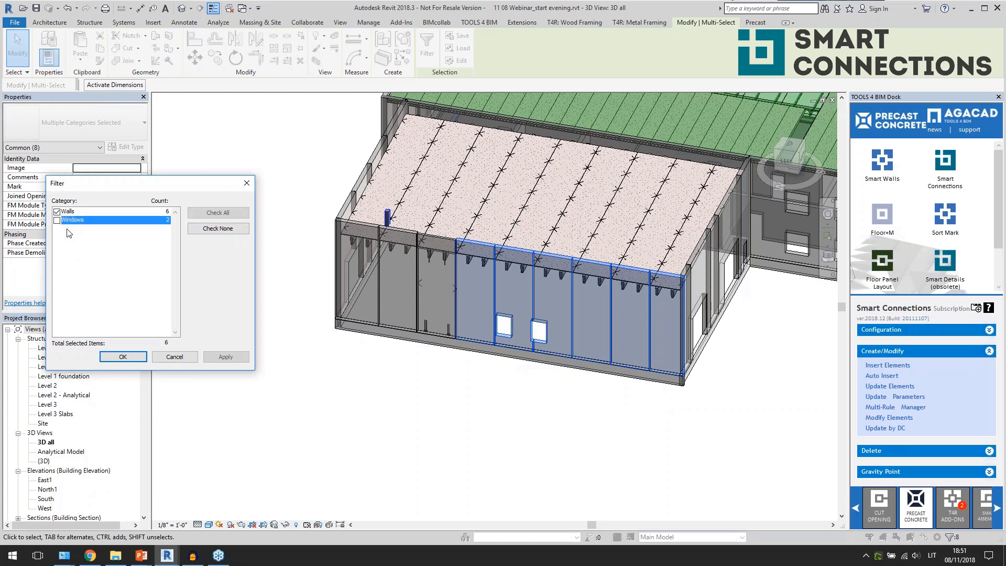
{"action": "key", "text": "Return"}
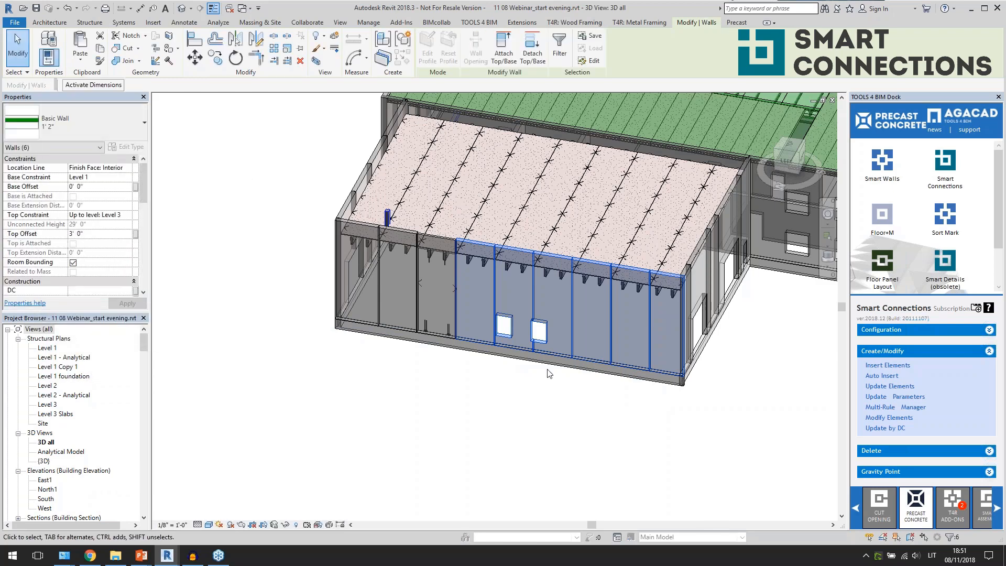
{"action": "left_click", "coordinate": [603, 414]}
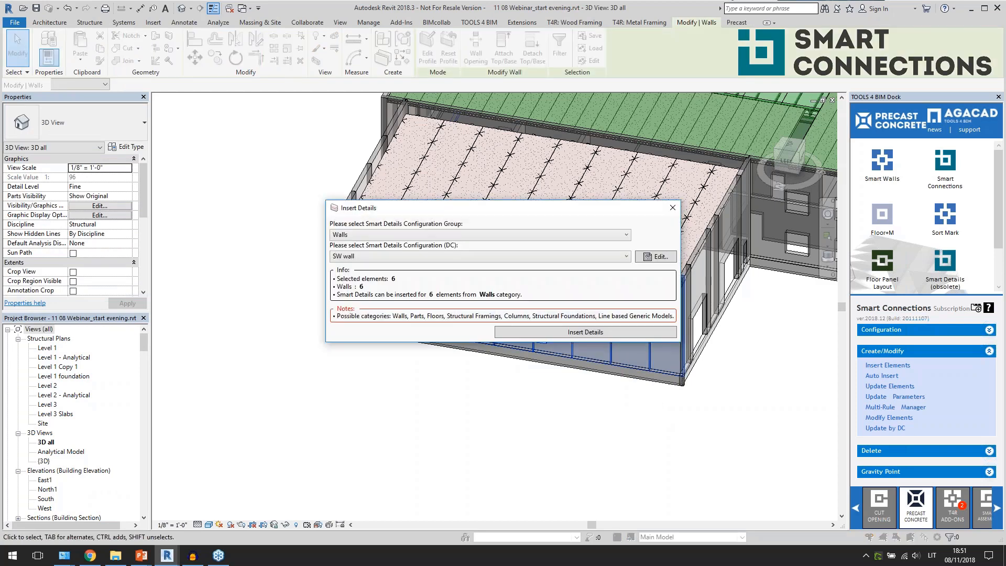
{"action": "left_click", "coordinate": [546, 334]}
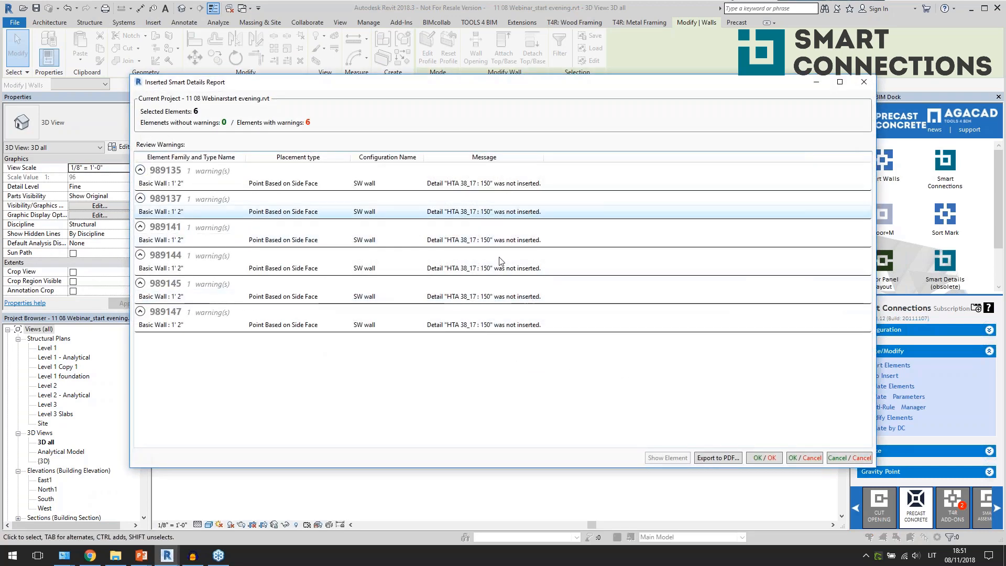
{"action": "left_click", "coordinate": [764, 458]}
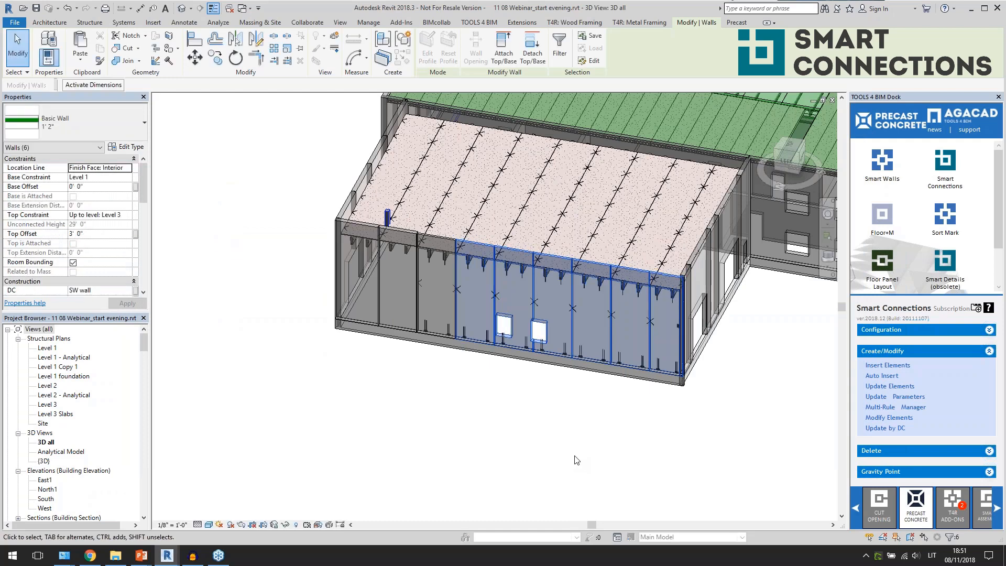
Step: Examine the wall-to-foundation plates and panel joint connections along the facade, especially below the windows and at the building corner
{"action": "left_click", "coordinate": [550, 422]}
{"action": "scroll", "coordinate": [480, 347], "scroll_direction": "up", "scroll_amount": 3}
{"action": "middle_click_drag", "start_coordinate": [528, 408], "coordinate": [442, 430], "text": "shift"}
{"action": "scroll", "coordinate": [331, 379], "scroll_direction": "up", "scroll_amount": 3}
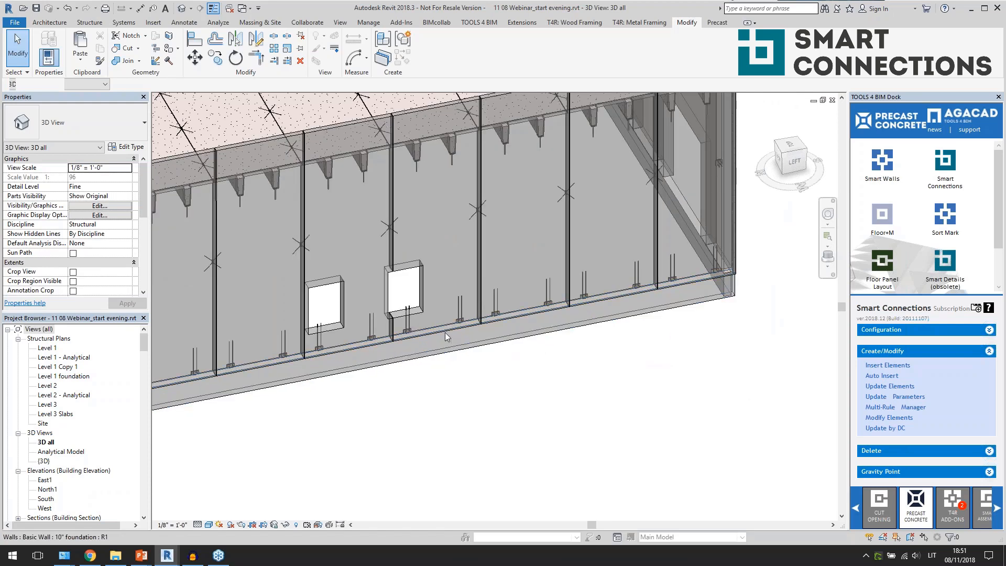
{"action": "left_click", "coordinate": [405, 319]}
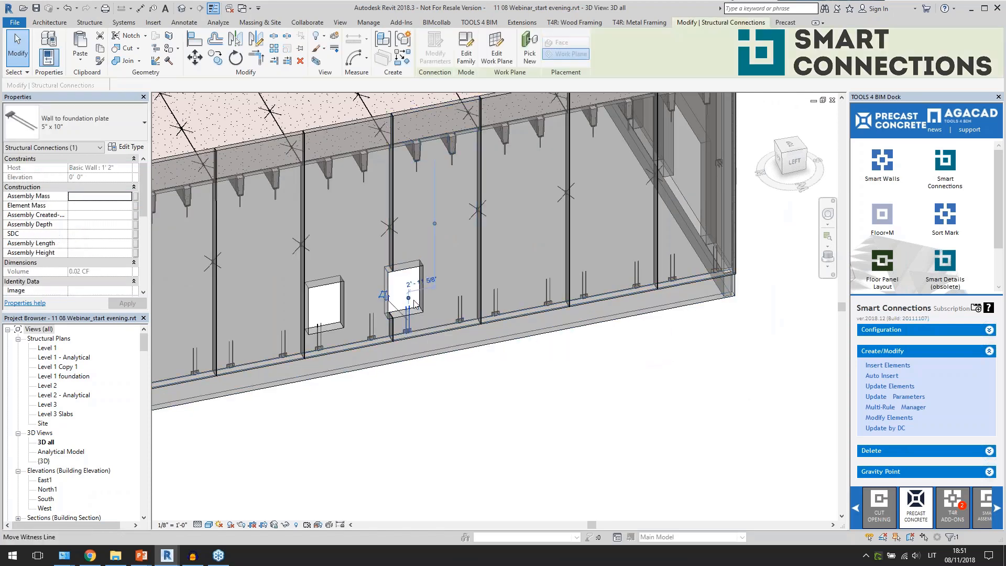
{"action": "scroll", "coordinate": [415, 303], "scroll_direction": "up", "scroll_amount": 2}
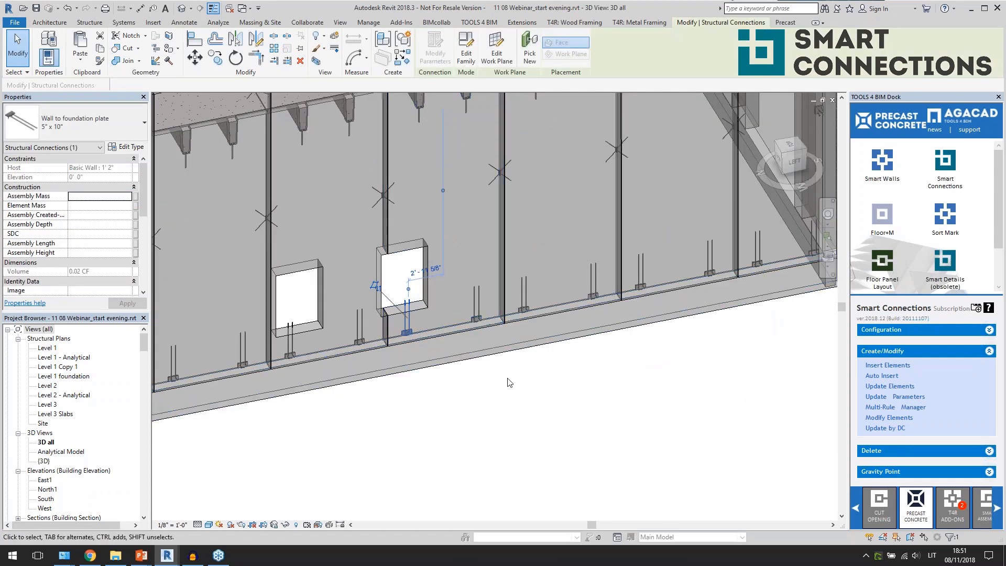
{"action": "middle_click_drag", "start_coordinate": [535, 383], "coordinate": [487, 377], "text": "shift"}
{"action": "scroll", "coordinate": [487, 378], "scroll_direction": "down", "scroll_amount": 1}
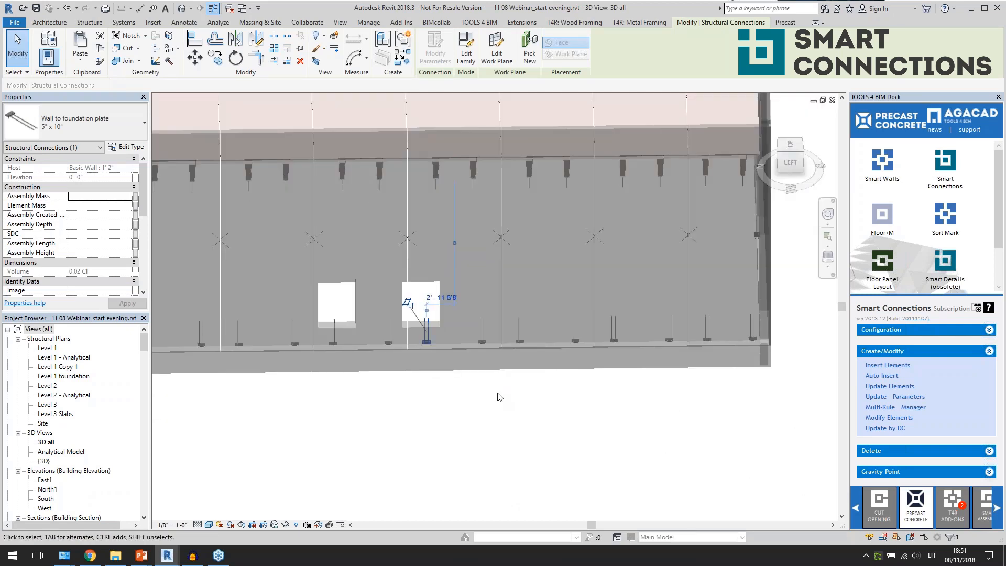
{"action": "middle_click_drag", "start_coordinate": [571, 404], "coordinate": [697, 298], "text": "shift"}
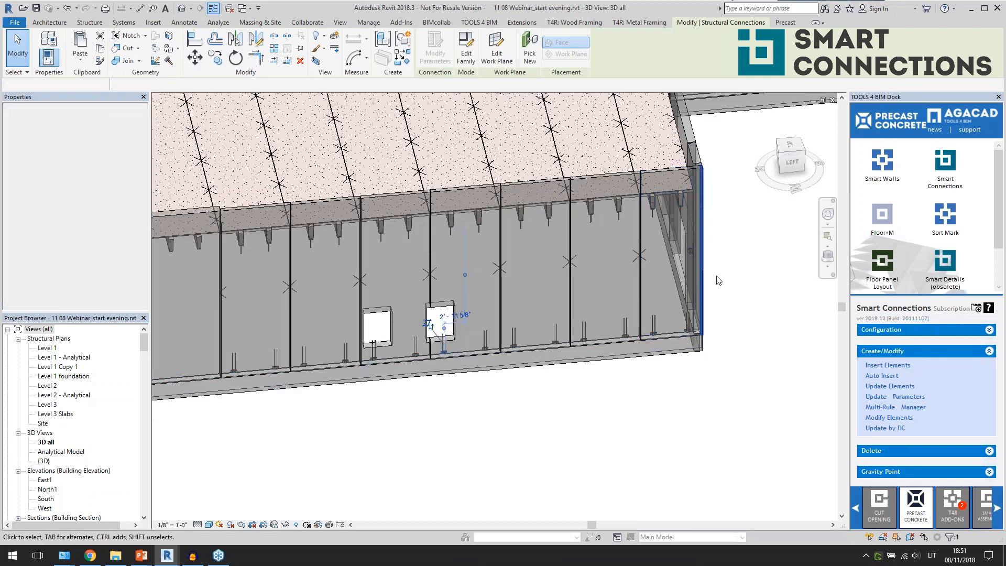
{"action": "scroll", "coordinate": [681, 279], "scroll_direction": "up", "scroll_amount": 2}
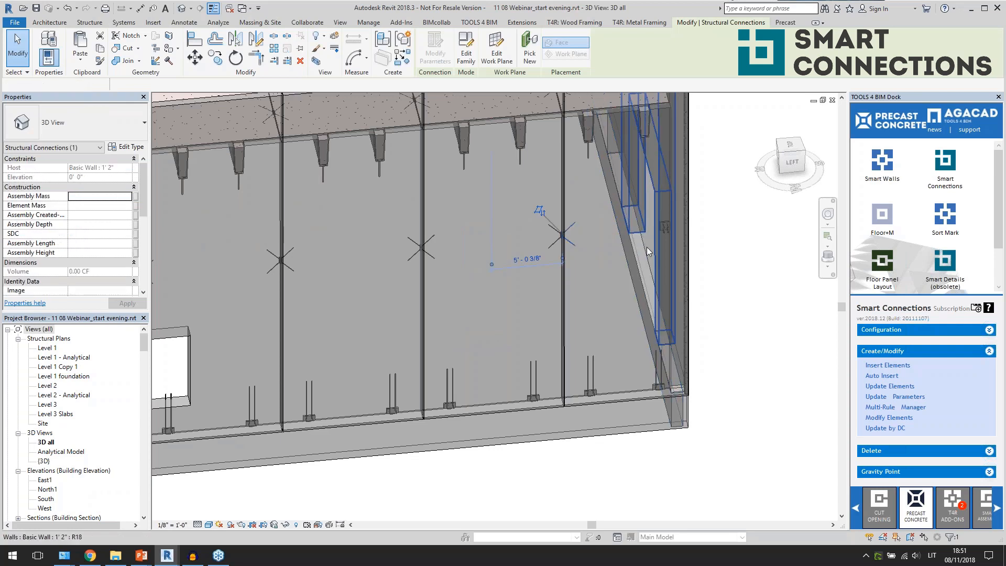
{"action": "scroll", "coordinate": [611, 264], "scroll_direction": "down", "scroll_amount": 2}
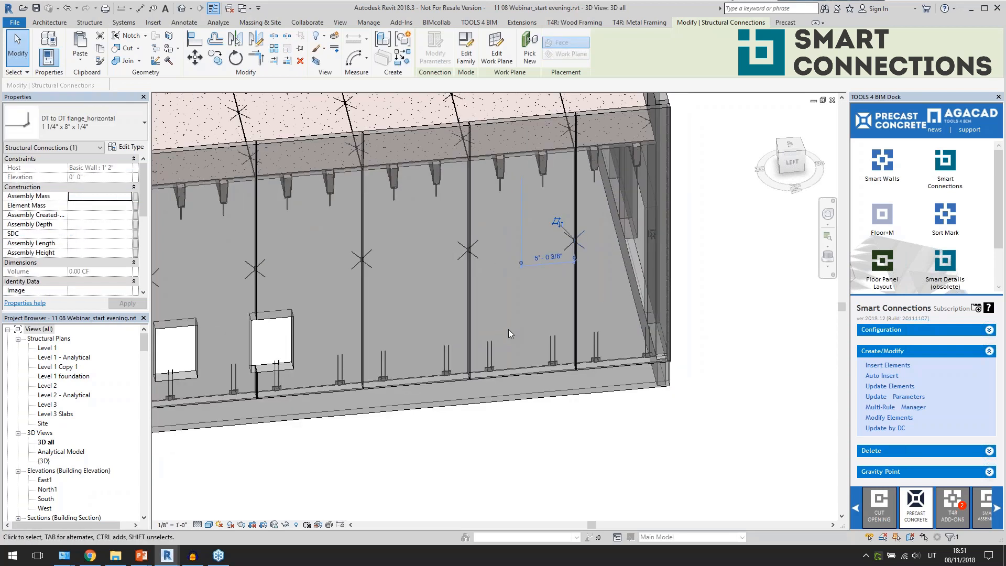
{"action": "left_click", "coordinate": [494, 364]}
{"action": "left_click", "coordinate": [598, 350]}
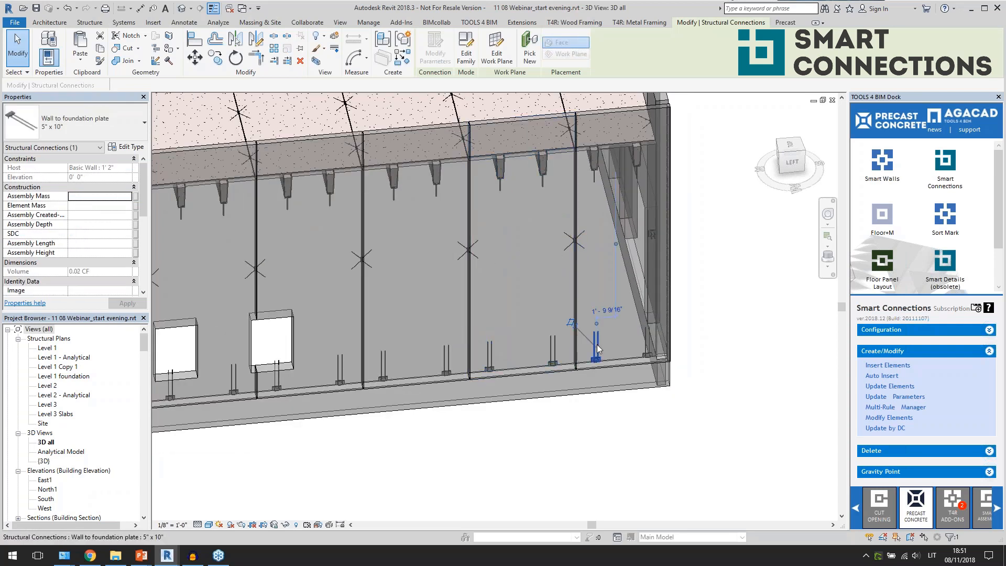
Step: Open the Level 1 structural plan and examine the corner wall joint at grid 2 up close
{"action": "double_click", "coordinate": [47, 349]}
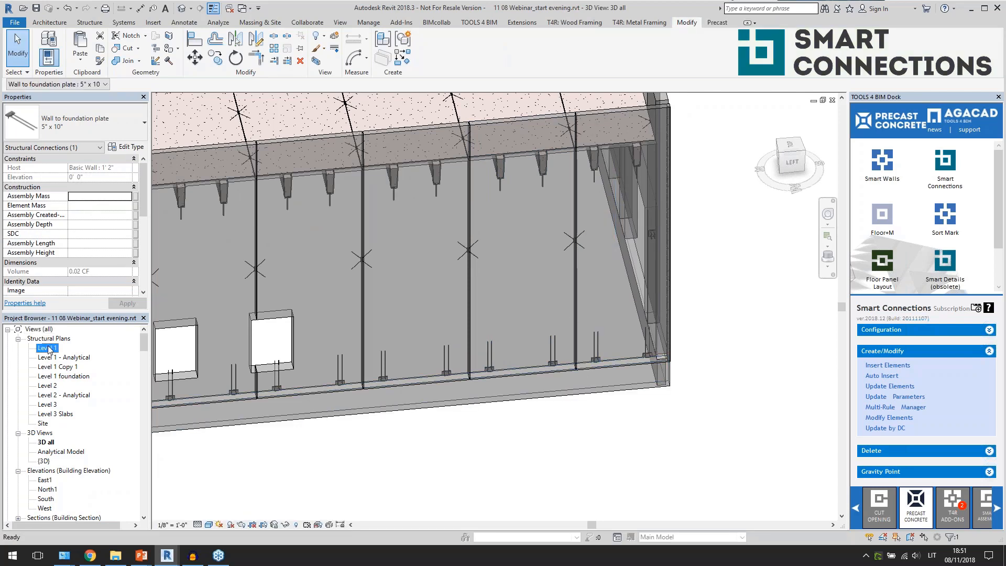
{"action": "scroll", "coordinate": [298, 345], "scroll_direction": "up", "scroll_amount": 5}
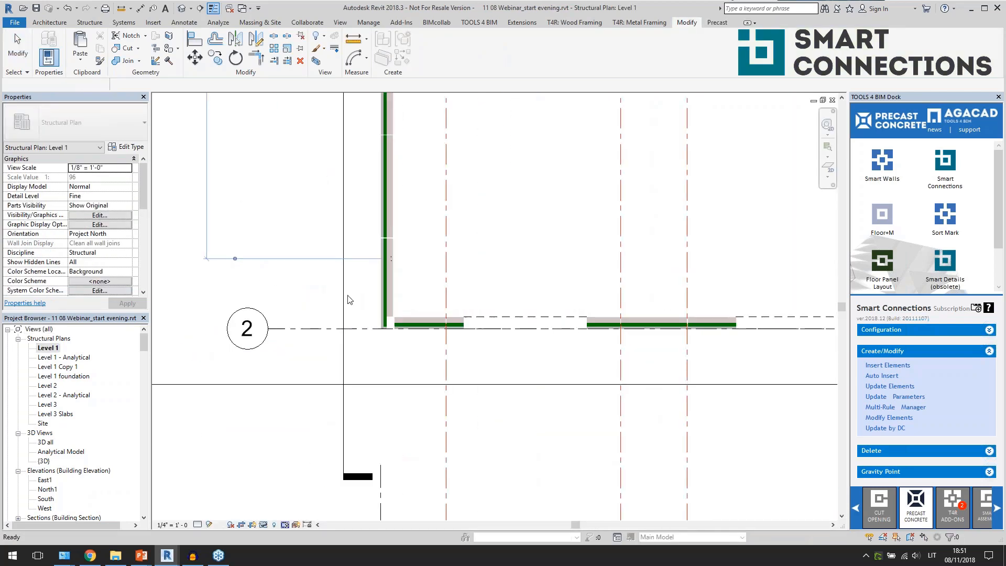
{"action": "left_click", "coordinate": [393, 293]}
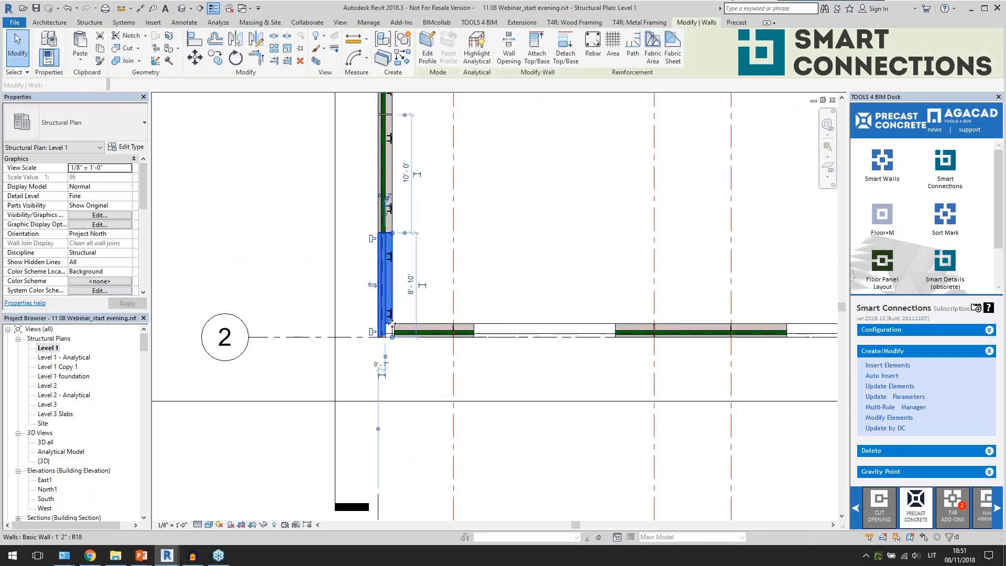
{"action": "scroll", "coordinate": [389, 325], "scroll_direction": "up", "scroll_amount": 7}
{"action": "left_click", "coordinate": [381, 387]}
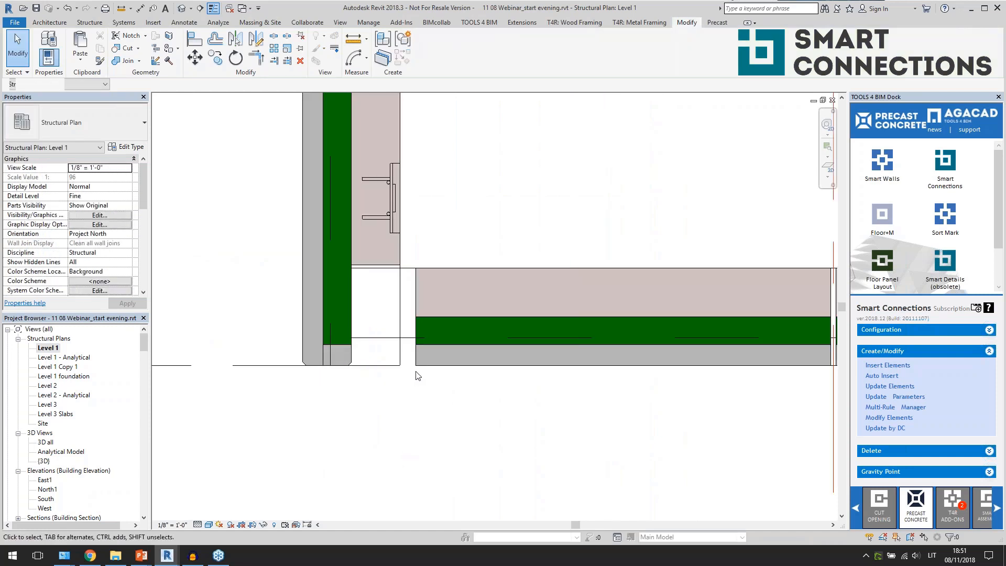
Step: Delete the smart details inserted in the corner wall panel
{"action": "left_click", "coordinate": [402, 149]}
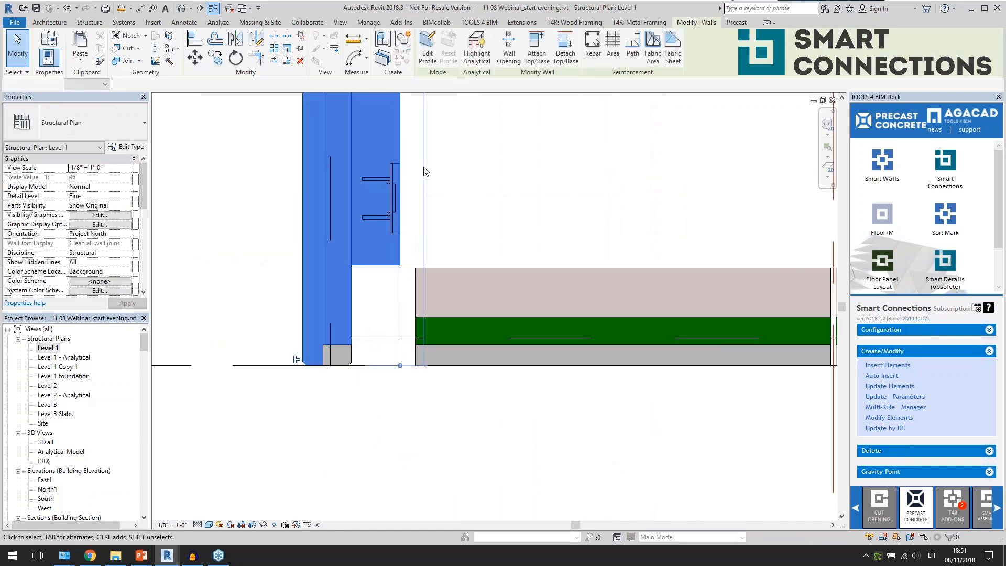
{"action": "left_click", "coordinate": [872, 448]}
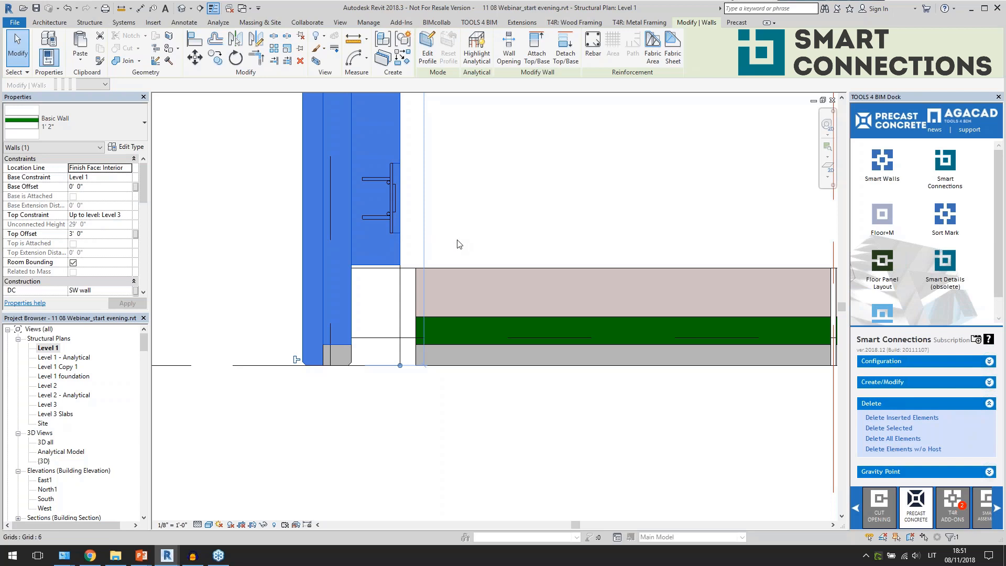
{"action": "left_click", "coordinate": [873, 439]}
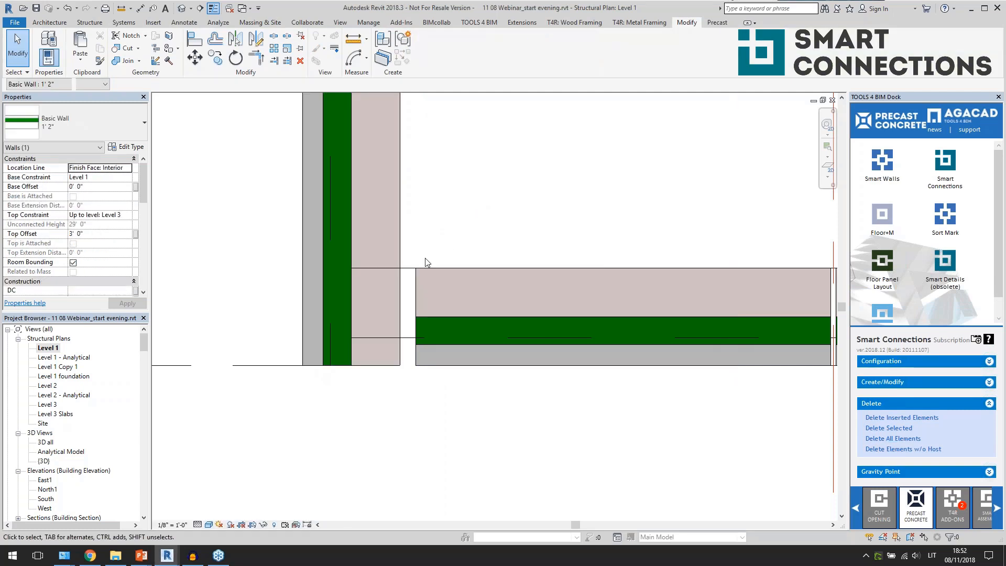
Step: Extend the adjoining perpendicular wall panel into the corner panel up to its green insulation layer, making it about 5' 8 7/8" long
{"action": "left_click", "coordinate": [419, 289]}
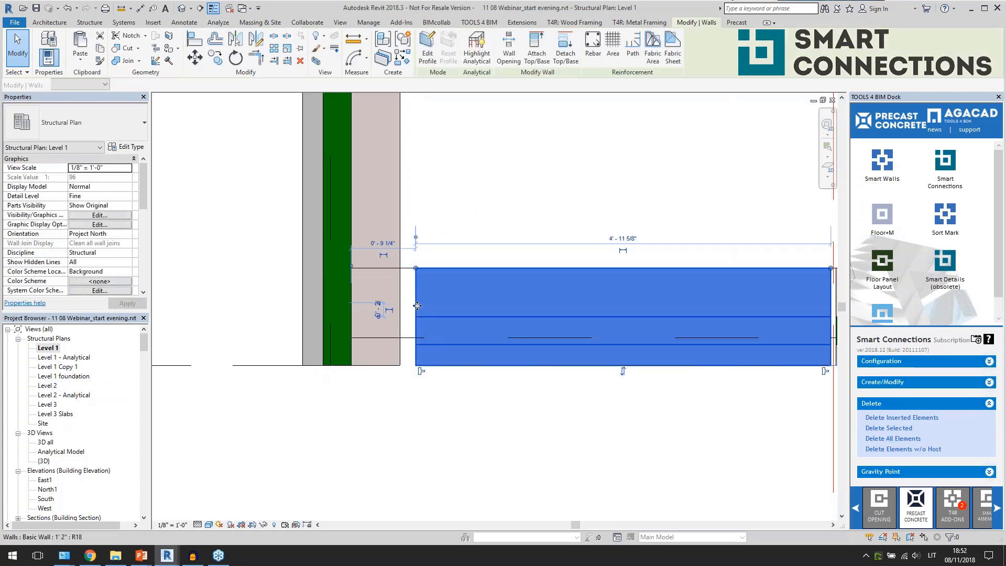
{"action": "scroll", "coordinate": [423, 283], "scroll_direction": "up", "scroll_amount": 1}
{"action": "left_click_drag", "start_coordinate": [439, 260], "coordinate": [342, 259]}
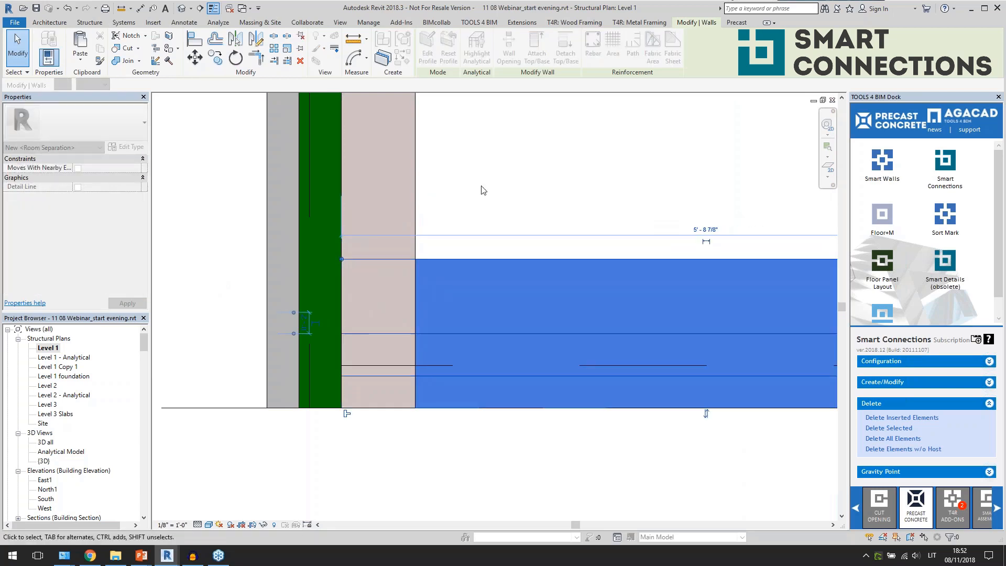
{"action": "left_click", "coordinate": [474, 195]}
{"action": "key", "text": "d"}
{"action": "key", "text": "l"}
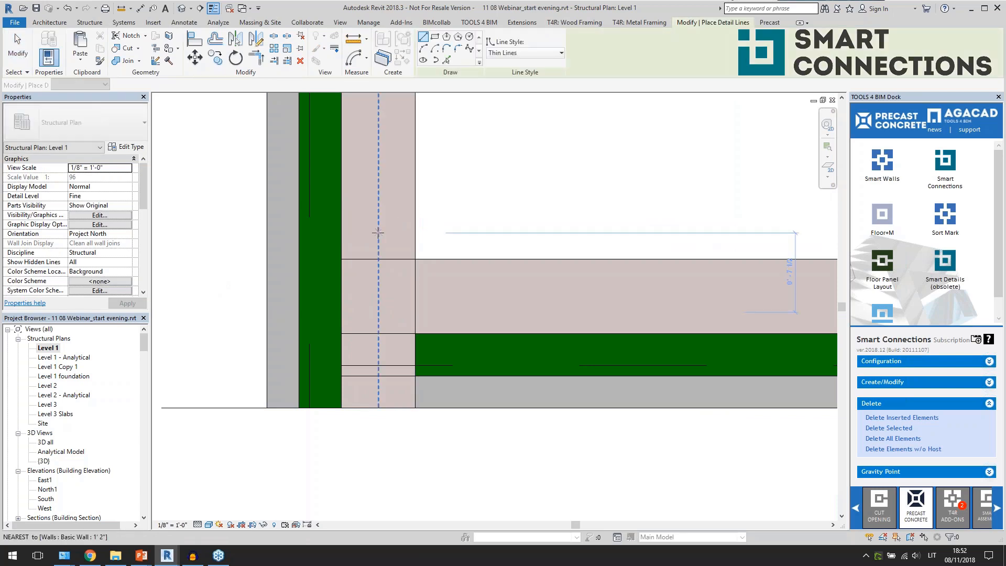
{"action": "scroll", "coordinate": [340, 258], "scroll_direction": "up", "scroll_amount": 1}
{"action": "left_click", "coordinate": [339, 257]}
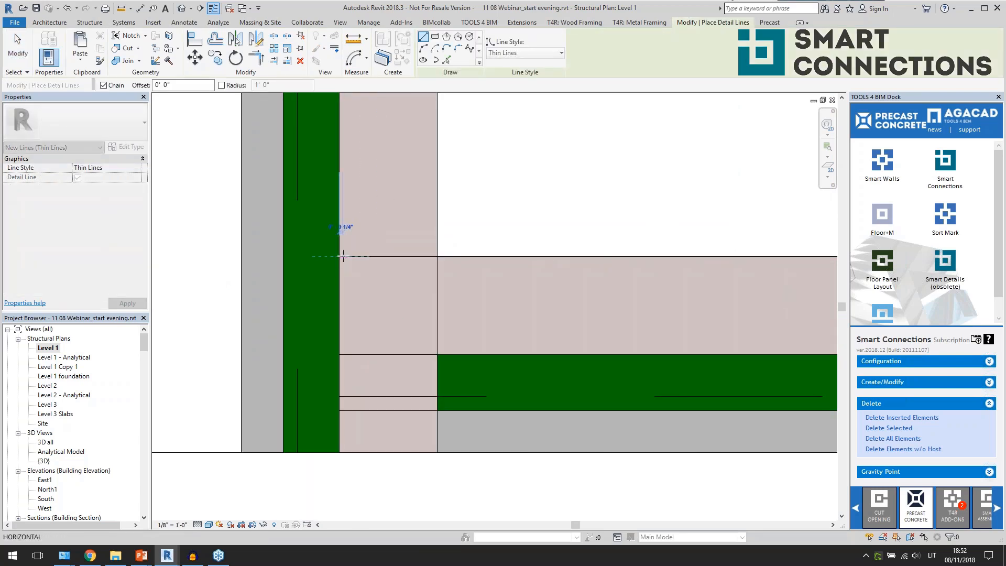
{"action": "key", "text": "Escape"}
{"action": "key", "text": "Escape"}
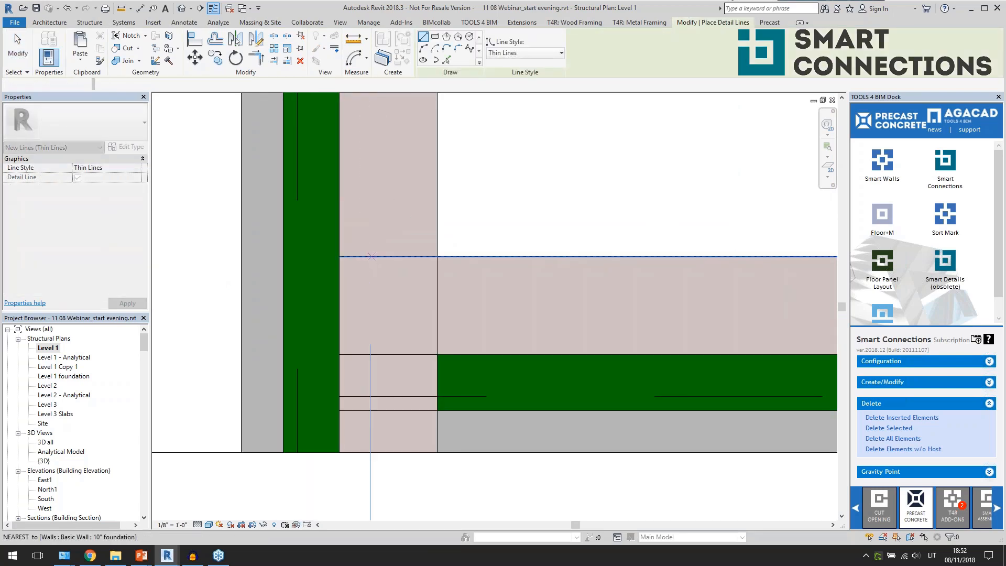
Step: Pull the adjoining wall panel's end back slightly from the corner panel's insulation layer, leaving a small gap
{"action": "left_click", "coordinate": [361, 271]}
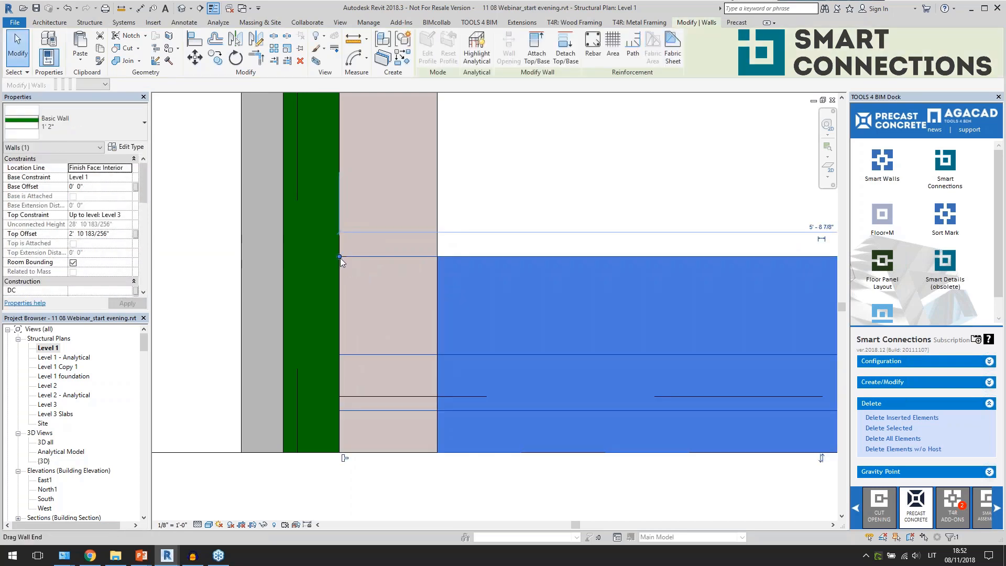
{"action": "left_click_drag", "start_coordinate": [341, 258], "coordinate": [348, 259]}
{"action": "scroll", "coordinate": [360, 294], "scroll_direction": "down", "scroll_amount": 2}
{"action": "left_click", "coordinate": [413, 239]}
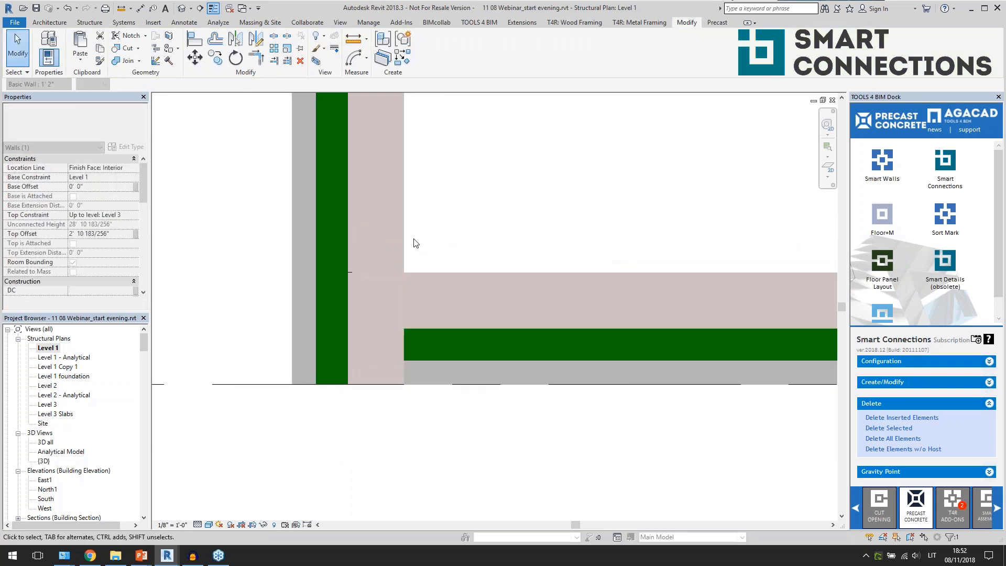
Step: Insert smart details into the corner wall panel with the Walls group's SW wall configuration, accepting elements with and without warnings
{"action": "left_click", "coordinate": [406, 237]}
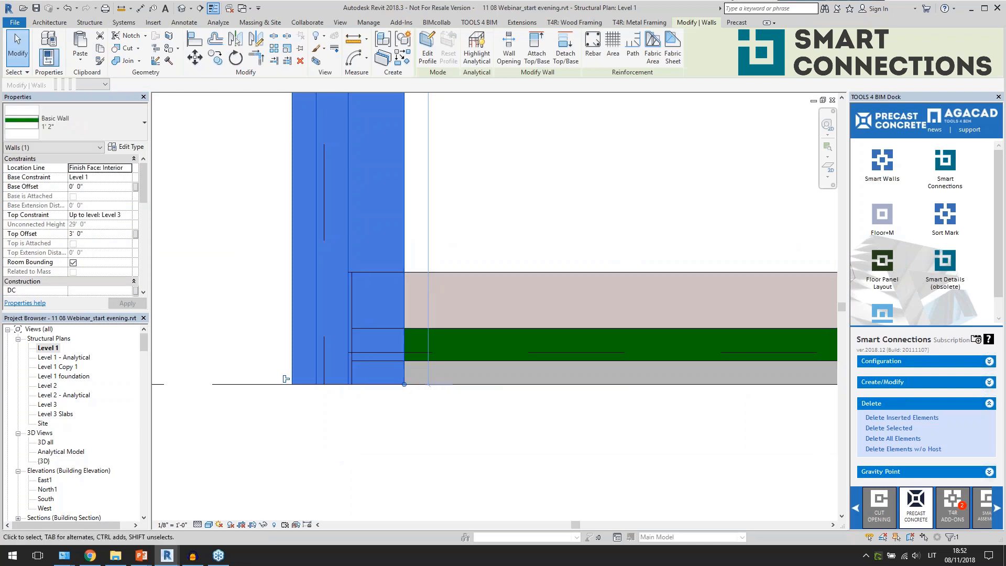
{"action": "scroll", "coordinate": [281, 300], "scroll_direction": "down", "scroll_amount": 2}
{"action": "left_click", "coordinate": [875, 380]}
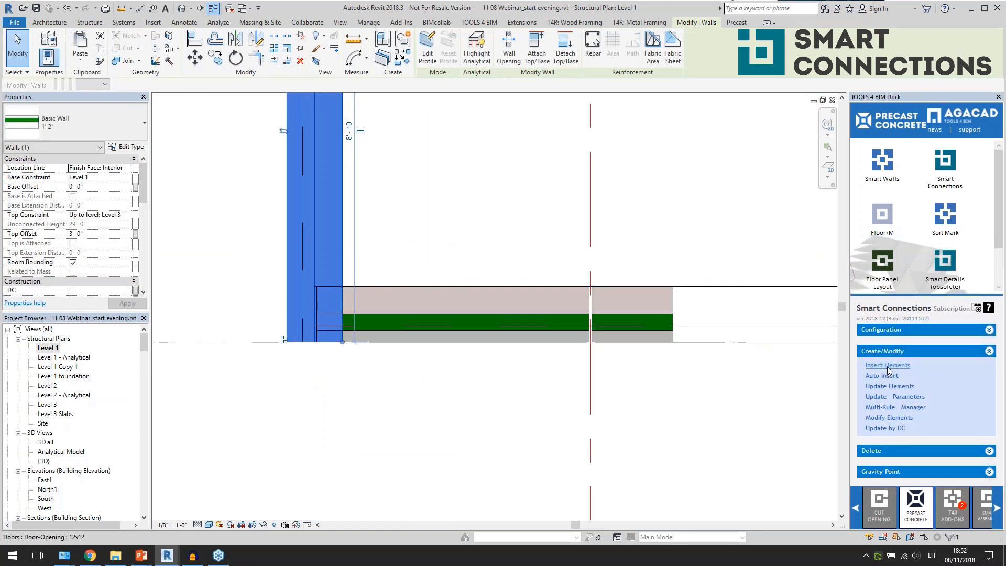
{"action": "left_click", "coordinate": [887, 368]}
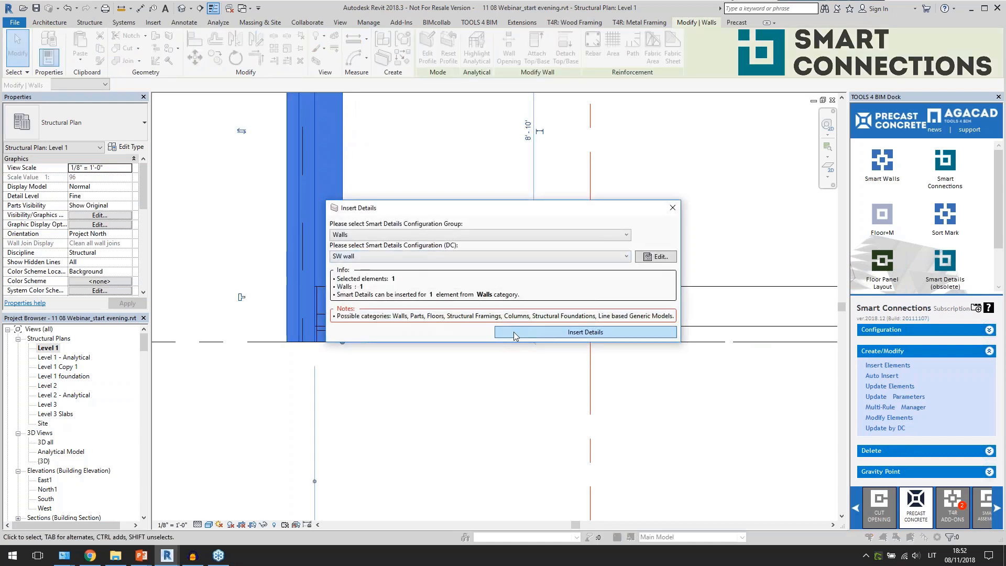
{"action": "left_click", "coordinate": [515, 334]}
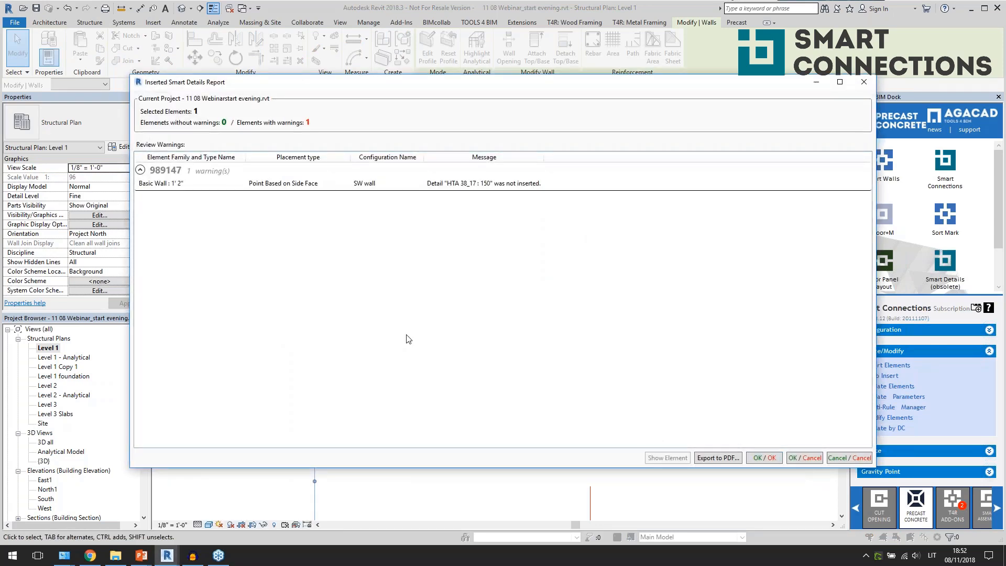
{"action": "left_click", "coordinate": [764, 458]}
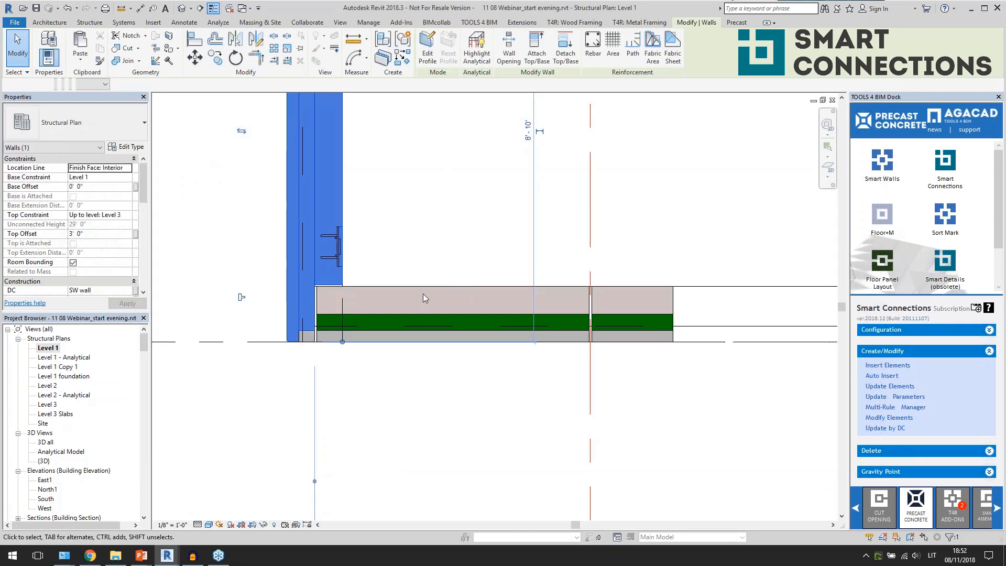
{"action": "left_click", "coordinate": [383, 265]}
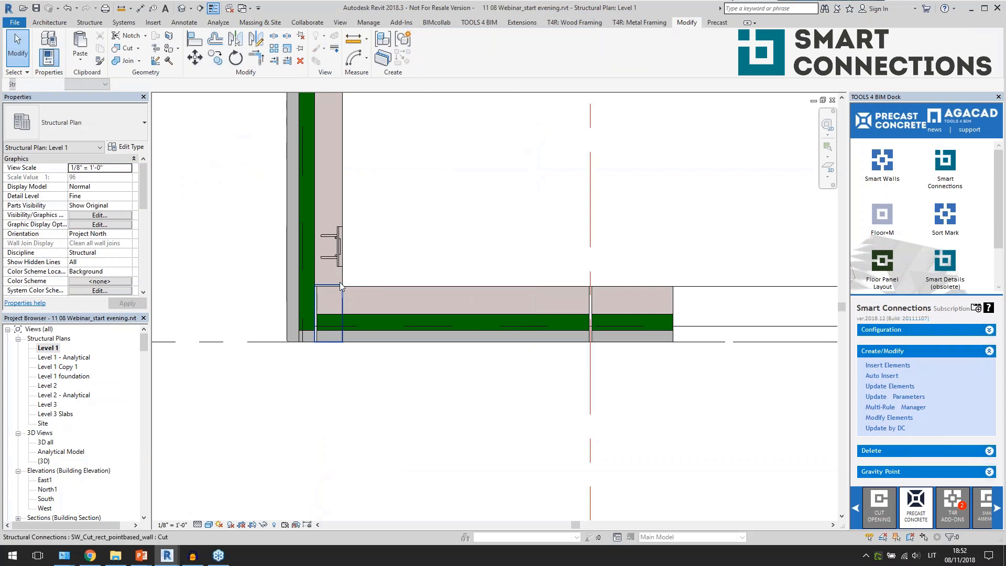
Step: Inspect the rectangular cut detail inserted where the corner panel meets the adjoining wall panel
{"action": "scroll", "coordinate": [342, 307], "scroll_direction": "up", "scroll_amount": 3}
{"action": "left_click", "coordinate": [343, 309]}
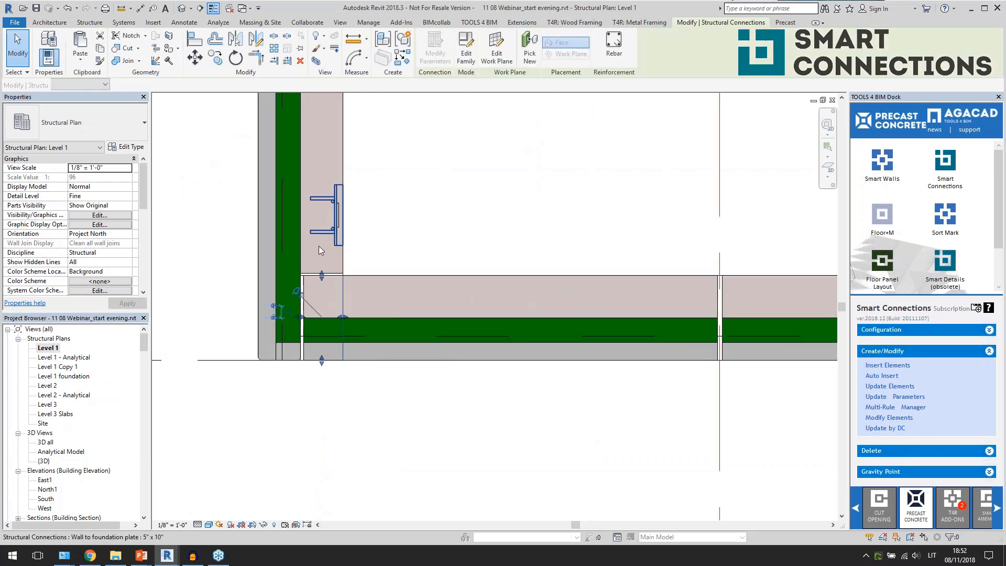
{"action": "left_click", "coordinate": [407, 316]}
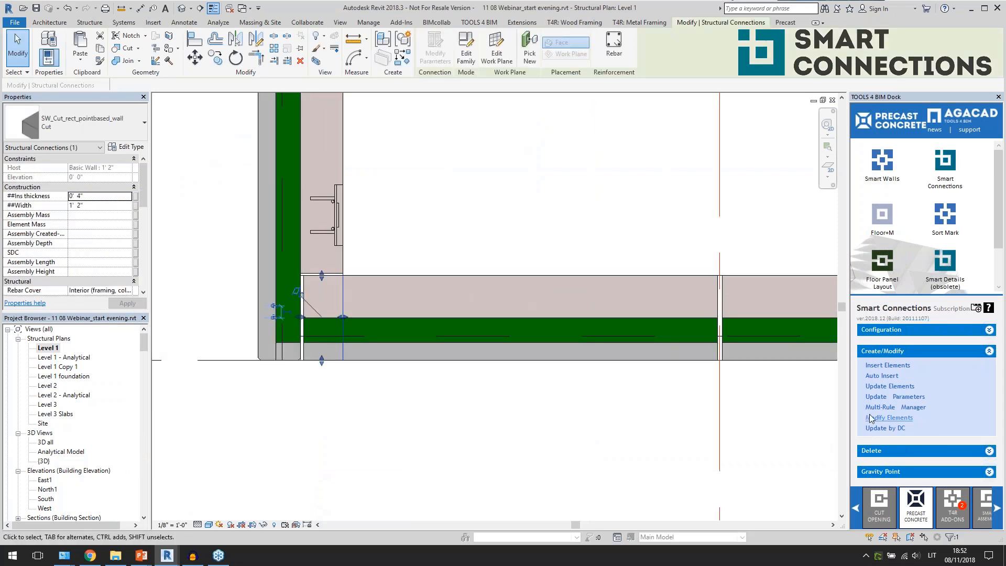
Step: Review the SW wall configuration's Detail Priority 3 wall-join rule and its available searching rule names, leaving the settings unsaved
{"action": "left_click", "coordinate": [813, 407]}
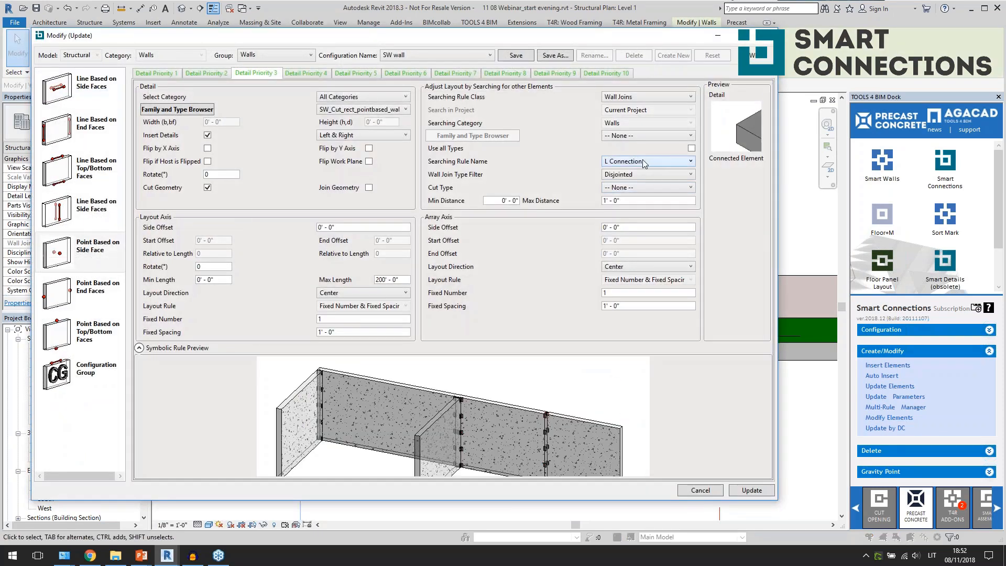
{"action": "left_click", "coordinate": [645, 163]}
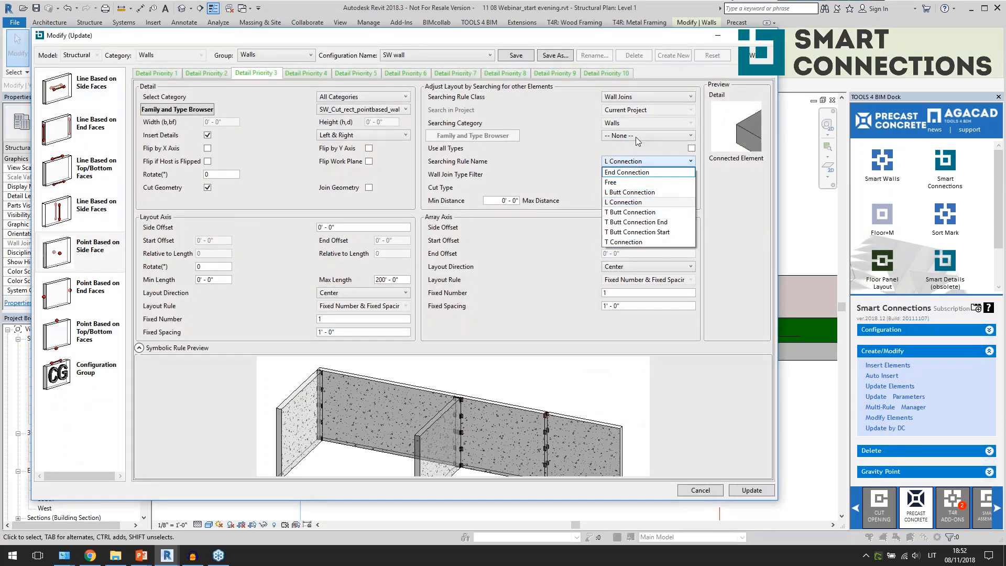
{"action": "left_click", "coordinate": [570, 162]}
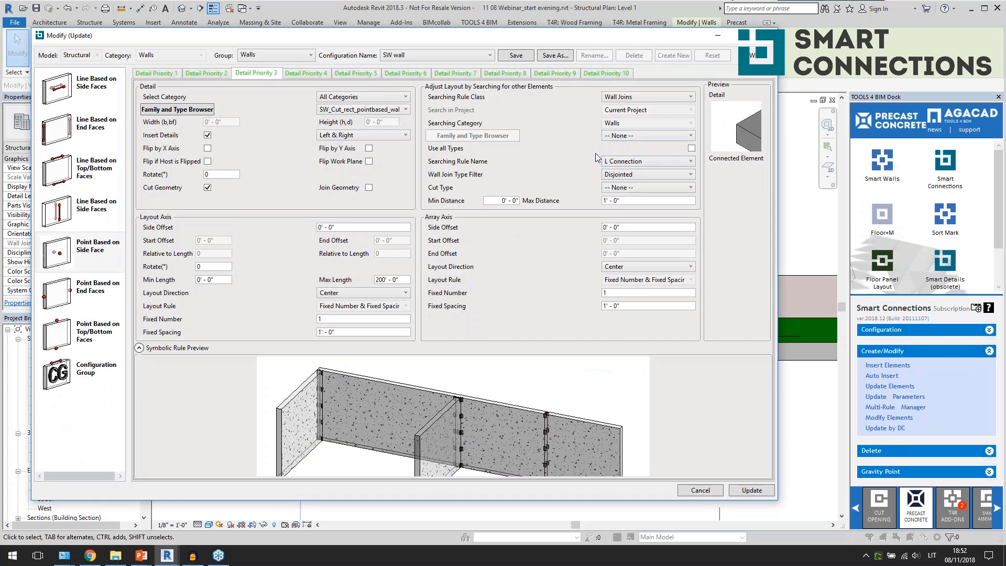
{"action": "left_click", "coordinate": [765, 39]}
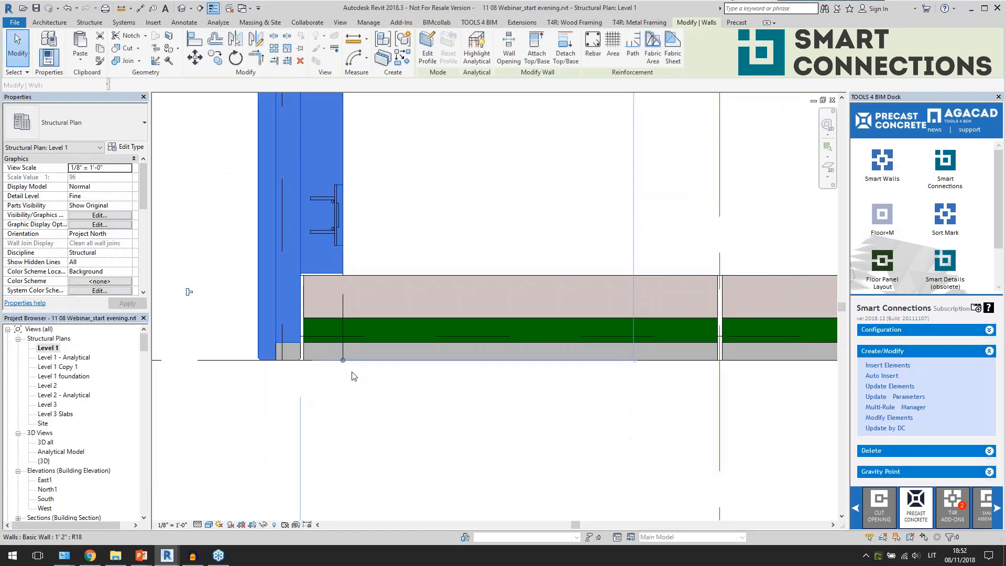
Step: Examine the exterior concrete corner piece, the cut and the neighbouring panel's details in the Level 1 plan
{"action": "left_click", "coordinate": [295, 355]}
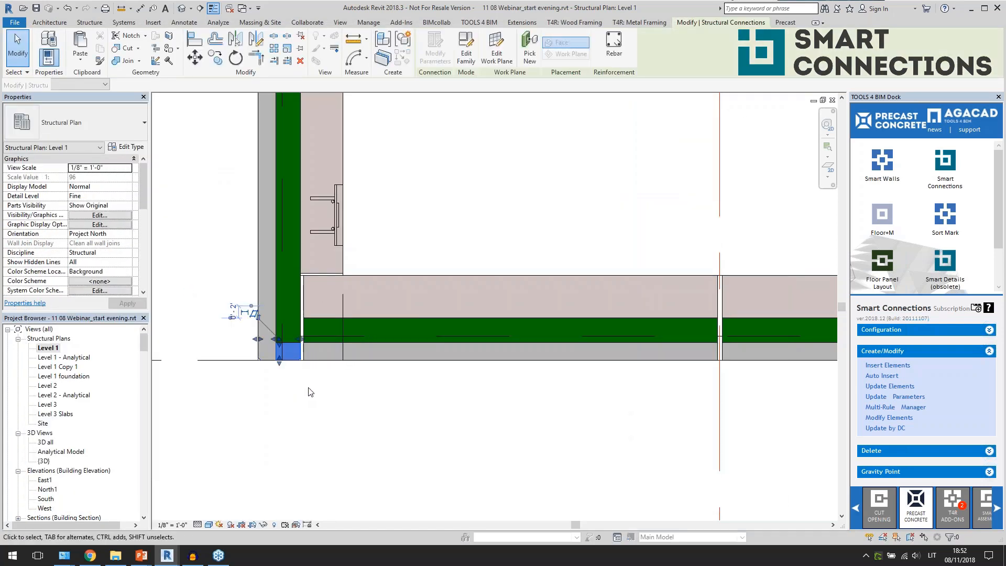
{"action": "scroll", "coordinate": [345, 434], "scroll_direction": "down", "scroll_amount": 5}
{"action": "middle_click_drag", "start_coordinate": [384, 183], "coordinate": [410, 409]}
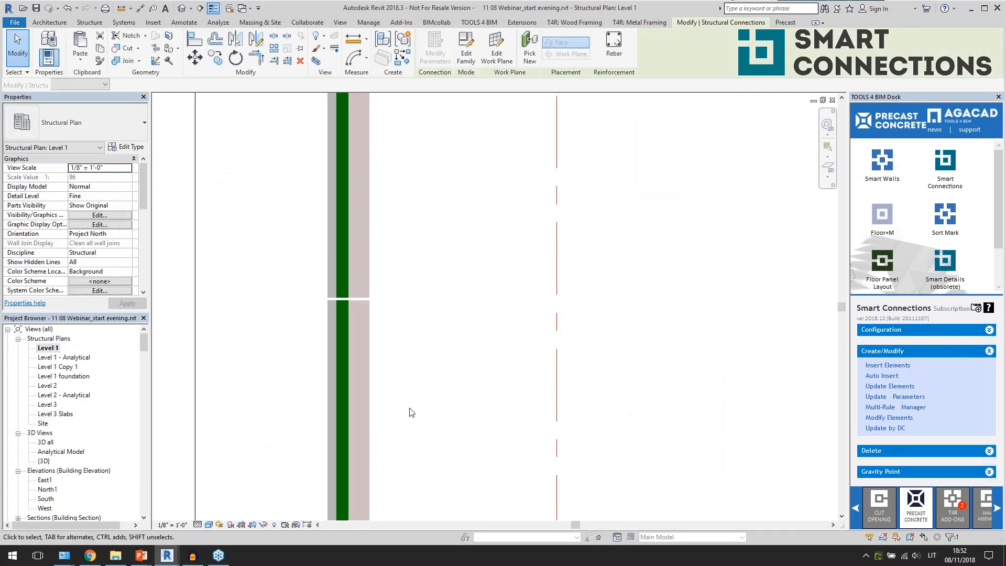
{"action": "left_click", "coordinate": [366, 291]}
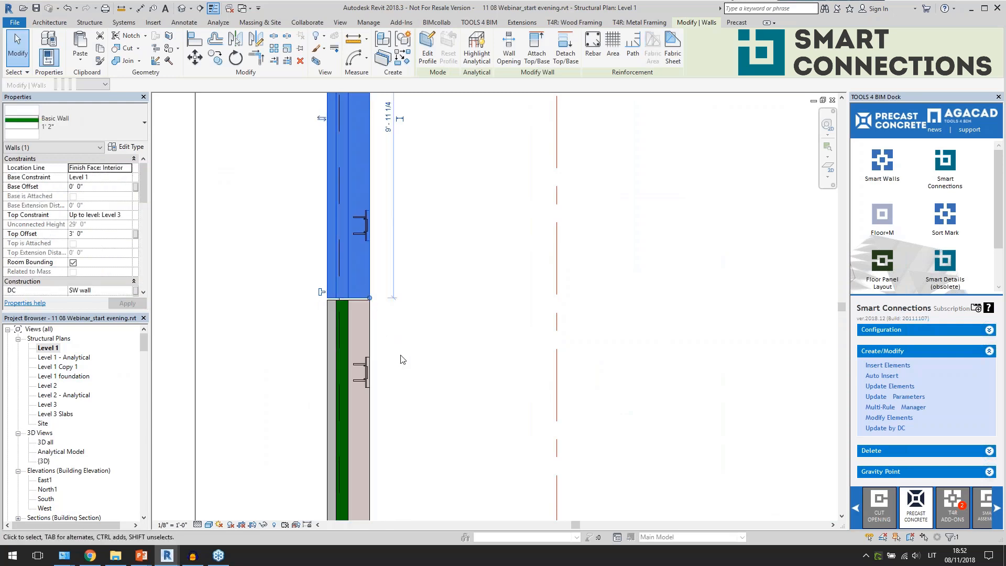
{"action": "scroll", "coordinate": [322, 211], "scroll_direction": "down", "scroll_amount": 3}
{"action": "scroll", "coordinate": [346, 425], "scroll_direction": "up", "scroll_amount": 4}
{"action": "left_click", "coordinate": [325, 392]}
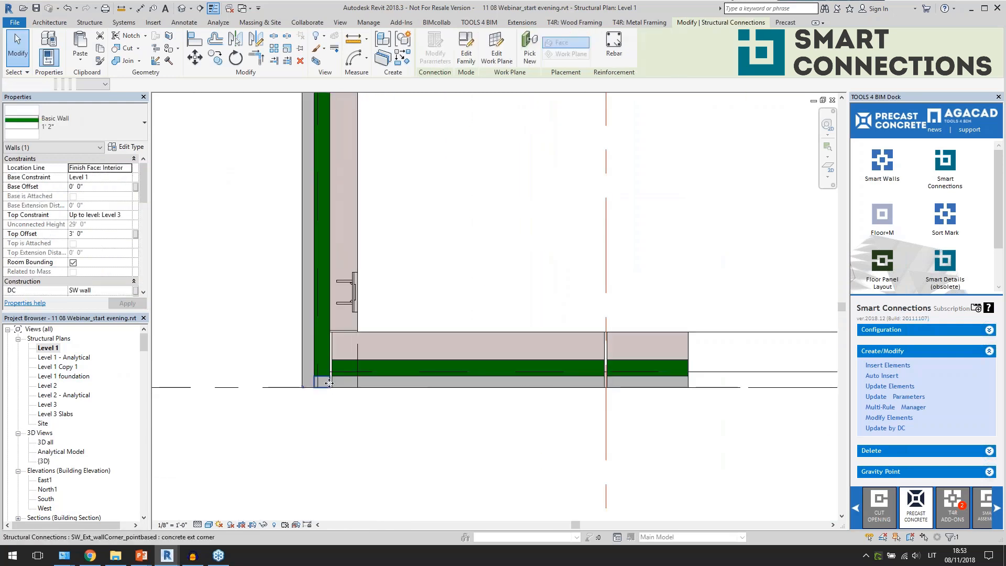
{"action": "scroll", "coordinate": [330, 351], "scroll_direction": "up", "scroll_amount": 2}
{"action": "left_click", "coordinate": [360, 336]}
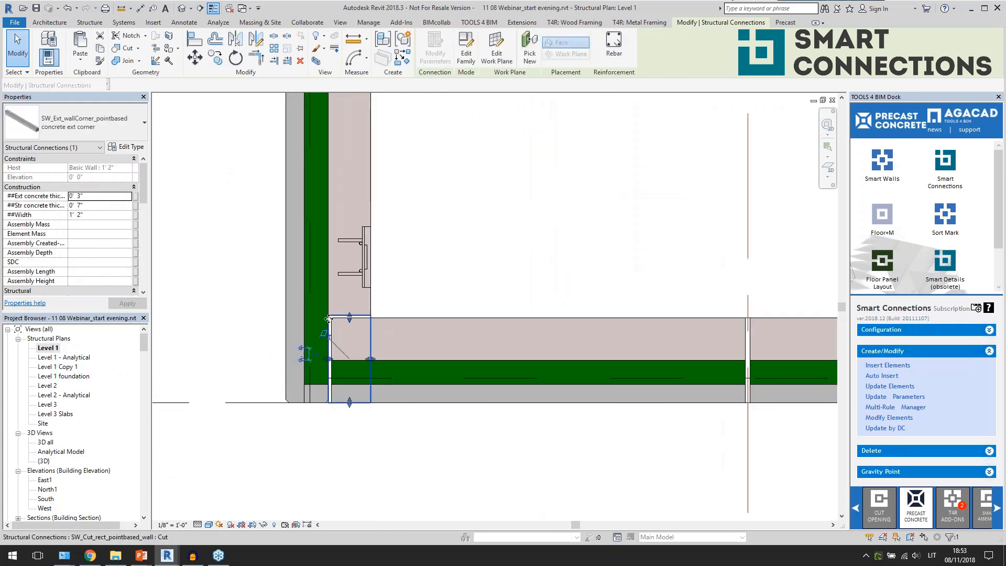
{"action": "left_click", "coordinate": [395, 317]}
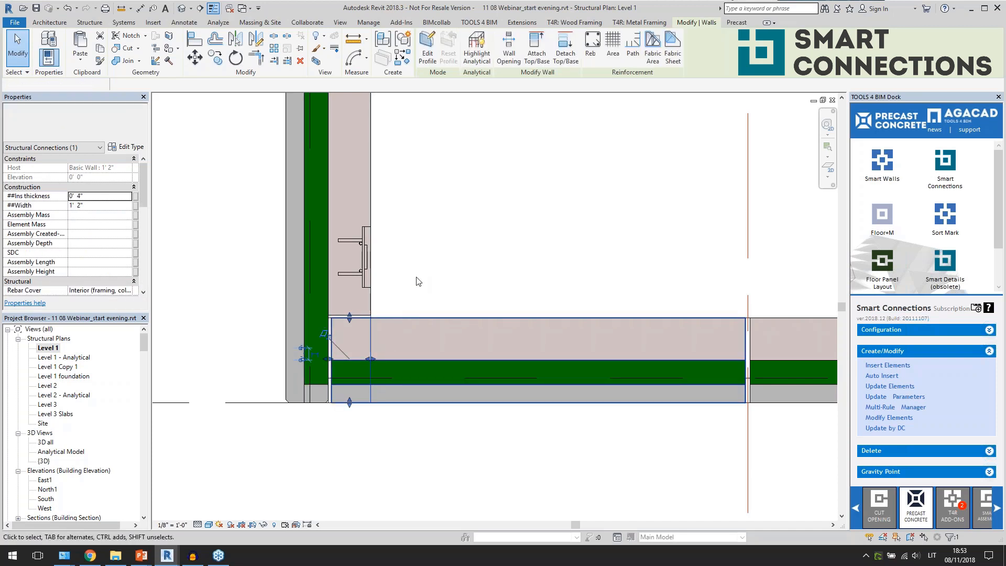
{"action": "left_click", "coordinate": [403, 429]}
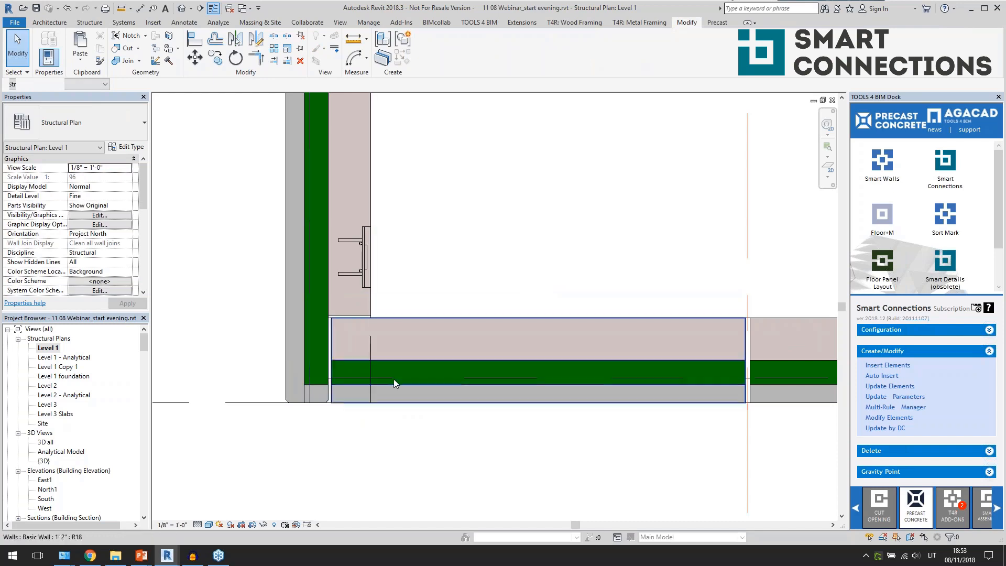
Step: Open the 3D view and inspect the embedded plate near the building corner up close
{"action": "scroll", "coordinate": [394, 379], "scroll_direction": "down", "scroll_amount": 5}
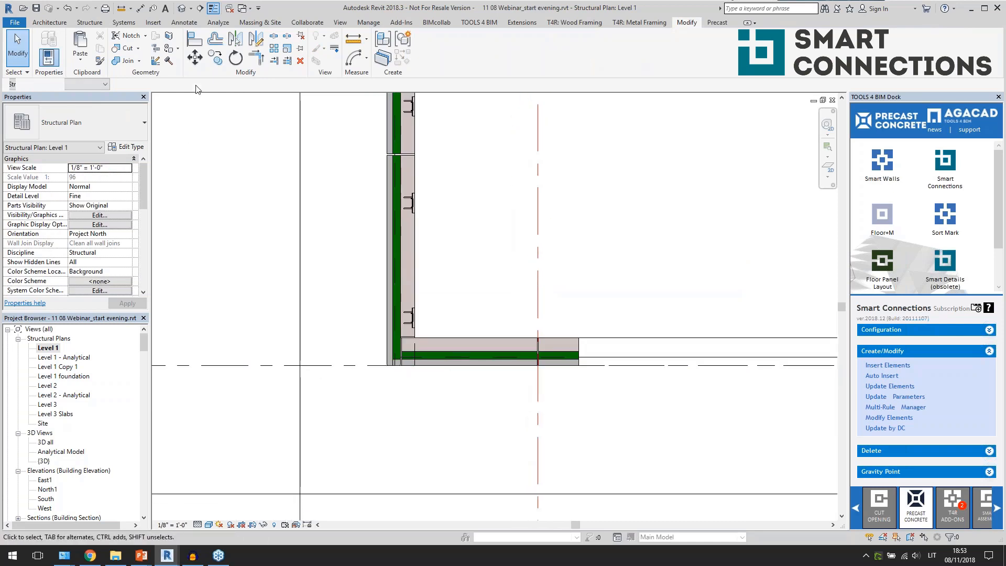
{"action": "left_click", "coordinate": [182, 8]}
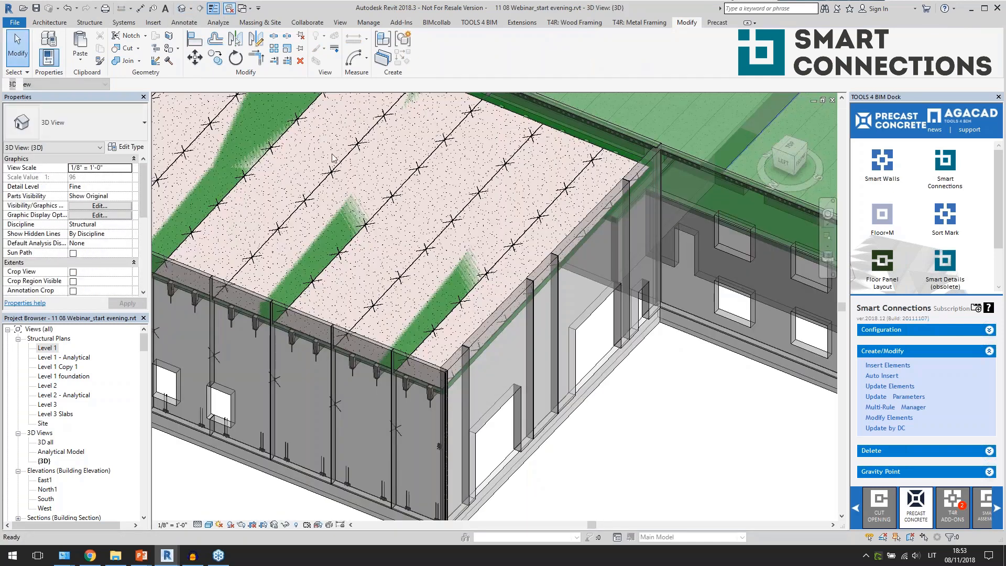
{"action": "scroll", "coordinate": [584, 477], "scroll_direction": "up", "scroll_amount": 8}
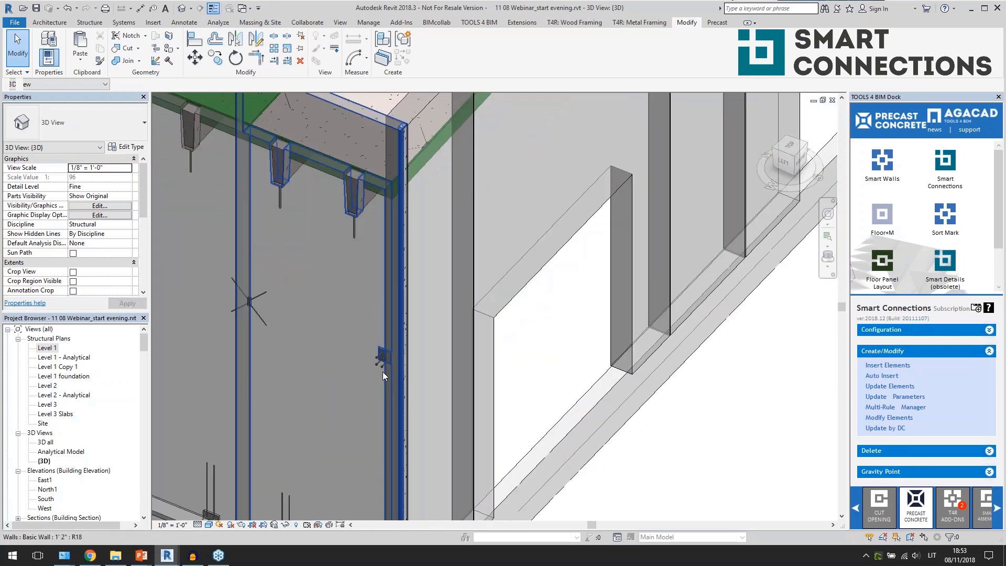
{"action": "left_click", "coordinate": [380, 362]}
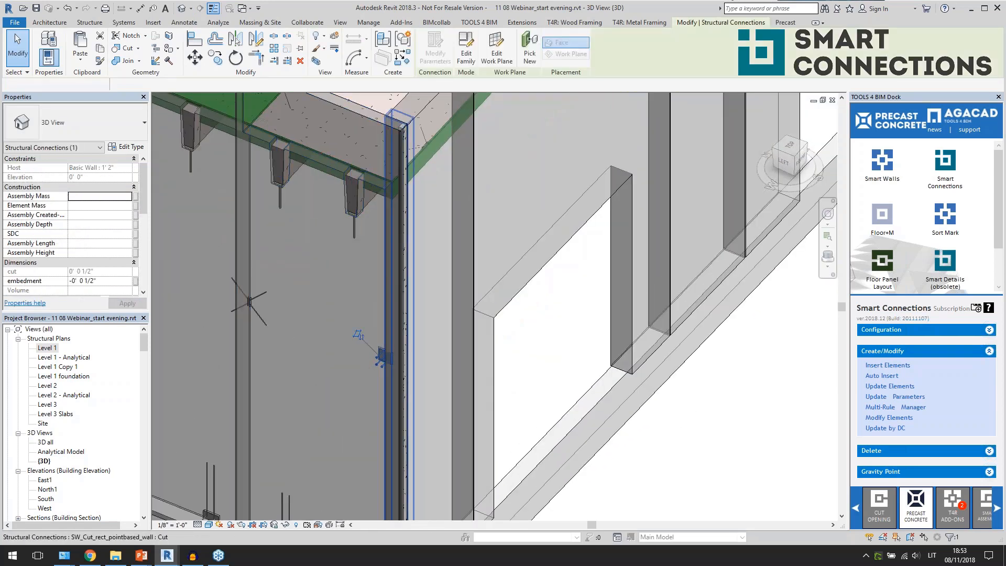
Step: Insert SW wall details into the two perpendicular wall panels next to the corner, accepting elements with and without warnings
{"action": "scroll", "coordinate": [560, 329], "scroll_direction": "down", "scroll_amount": 5}
{"action": "left_click", "coordinate": [521, 177]}
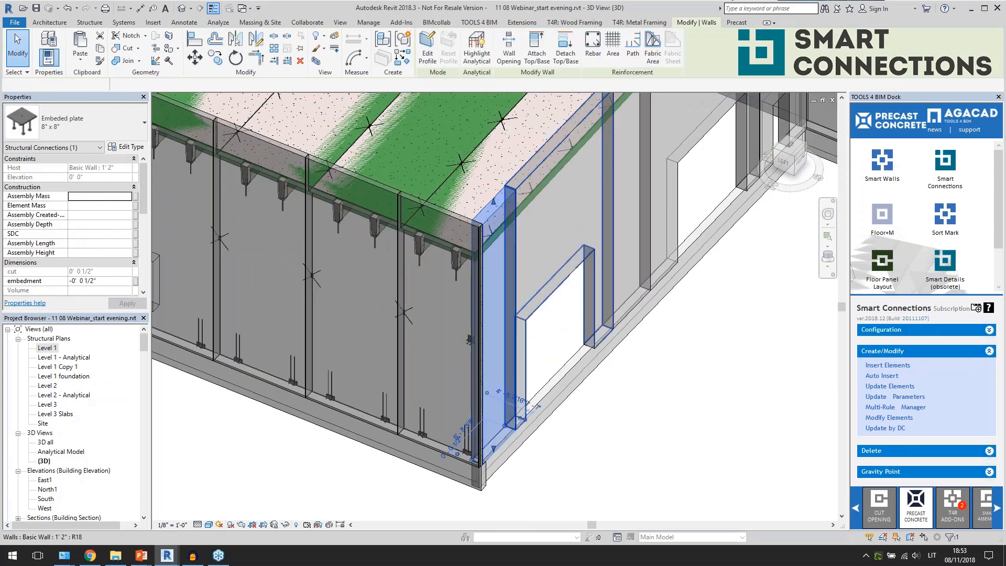
{"action": "left_click", "coordinate": [526, 181], "text": "ctrl"}
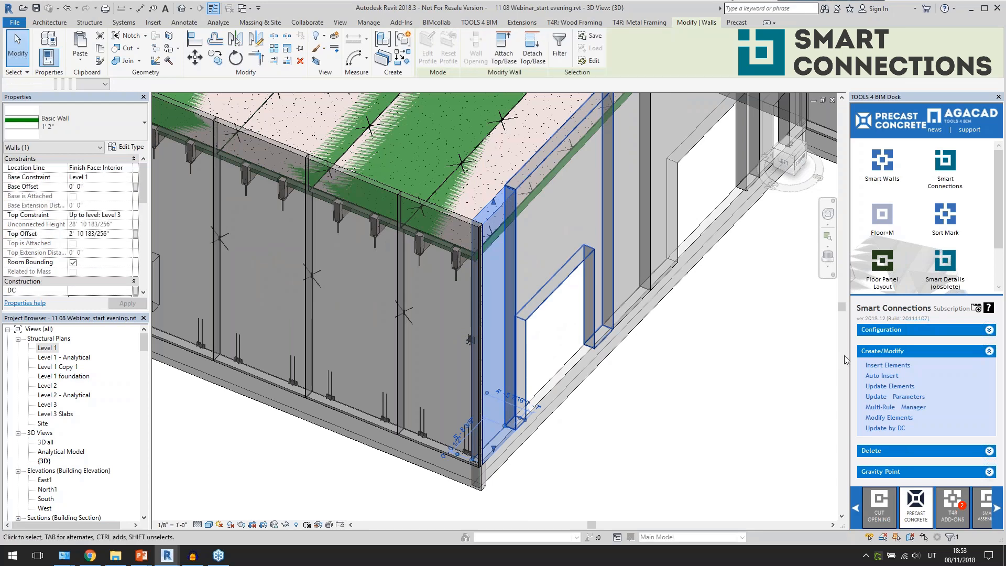
{"action": "left_click", "coordinate": [888, 368]}
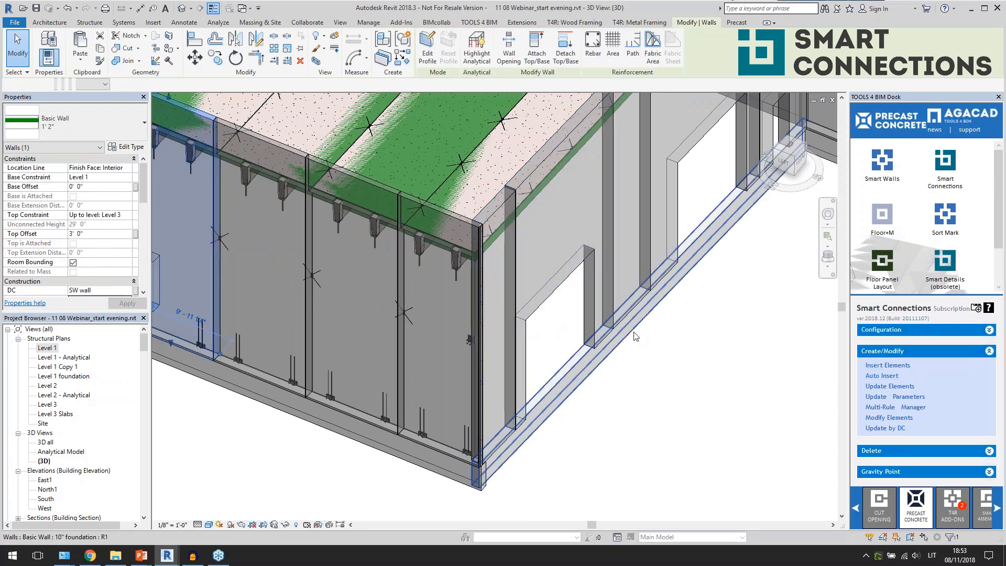
{"action": "left_click", "coordinate": [550, 333]}
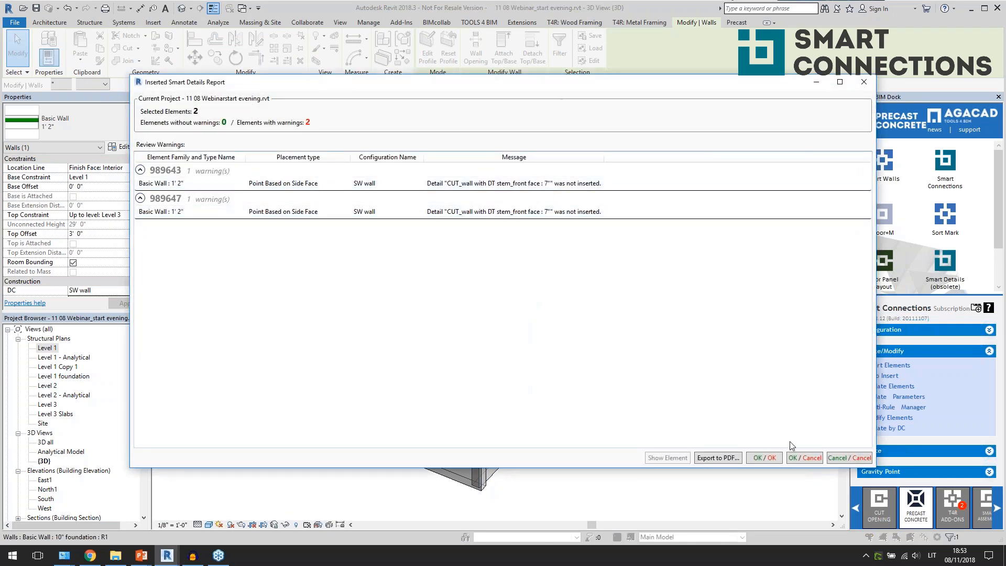
{"action": "left_click", "coordinate": [765, 457]}
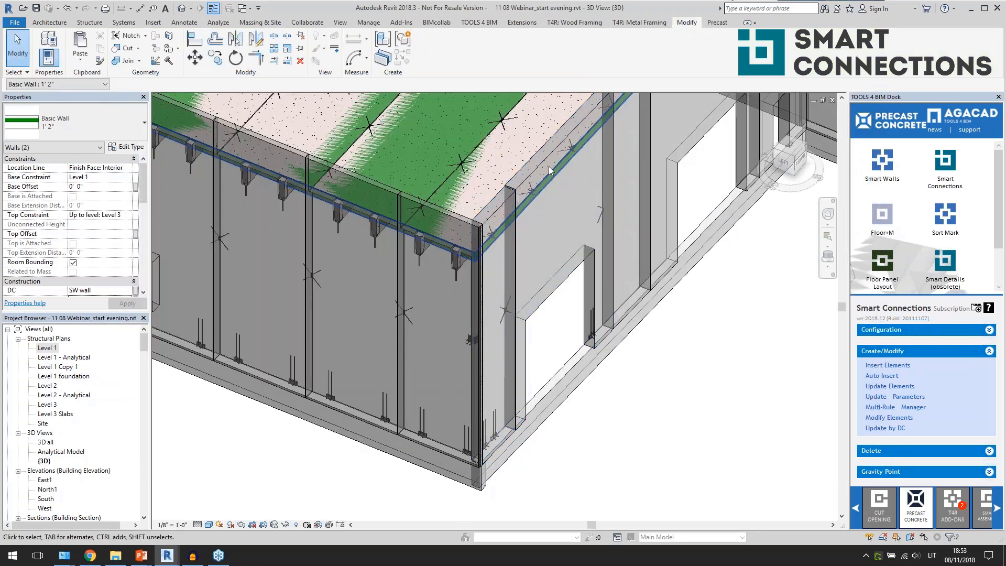
{"action": "key", "text": "Escape"}
Step: Inspect an HTA 38_17 connection between the perpendicular wall and the double tees from the inner side
{"action": "scroll", "coordinate": [534, 209], "scroll_direction": "up", "scroll_amount": 4}
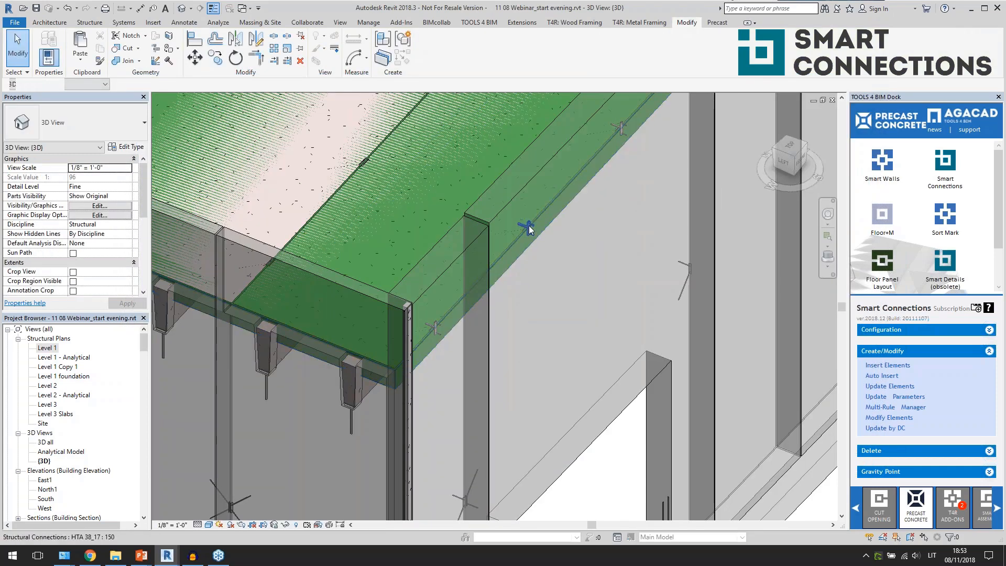
{"action": "left_click", "coordinate": [530, 225]}
{"action": "middle_click_drag", "start_coordinate": [491, 284], "coordinate": [797, 282], "text": "shift"}
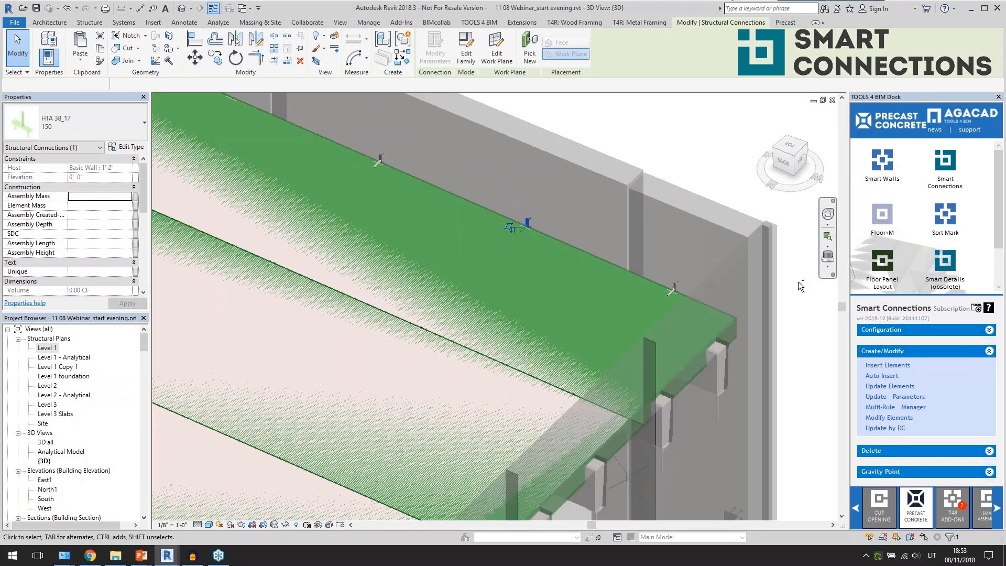
Step: Insert SW wall details into the next two panels along the same perpendicular wall, accepting elements with and without warnings
{"action": "scroll", "coordinate": [798, 282], "scroll_direction": "down", "scroll_amount": 2}
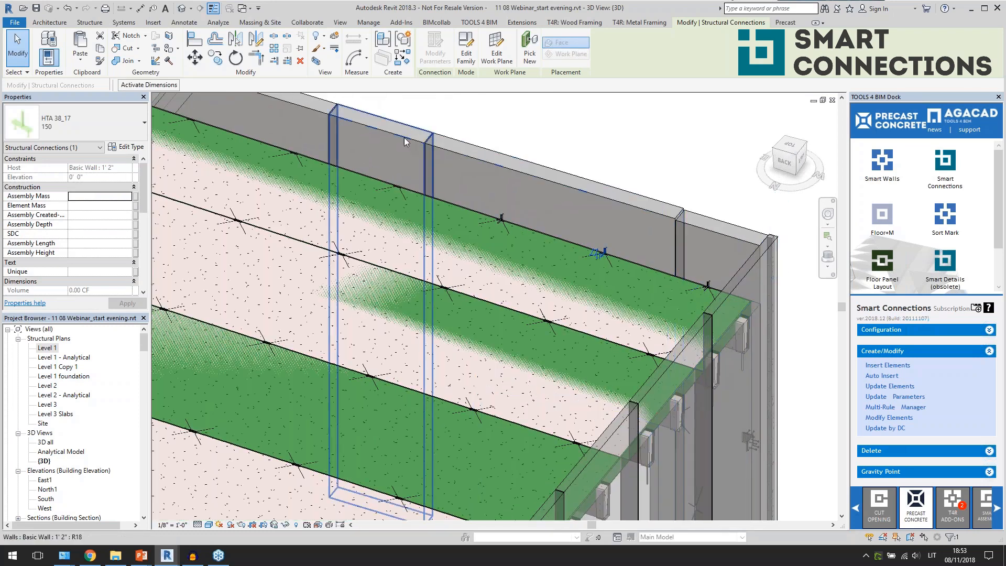
{"action": "scroll", "coordinate": [616, 292], "scroll_direction": "down", "scroll_amount": 2}
{"action": "left_click", "coordinate": [404, 169]}
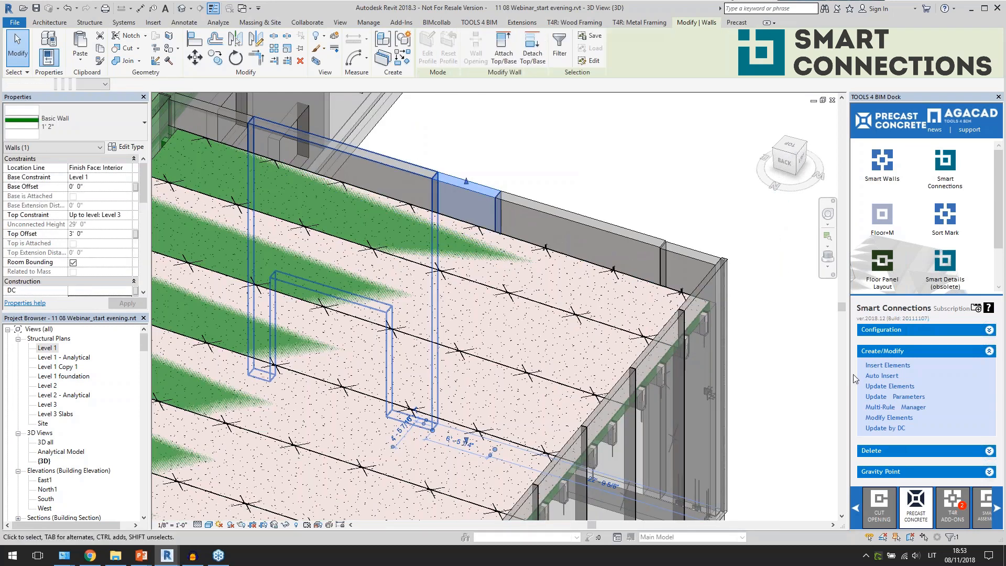
{"action": "left_click", "coordinate": [539, 236]}
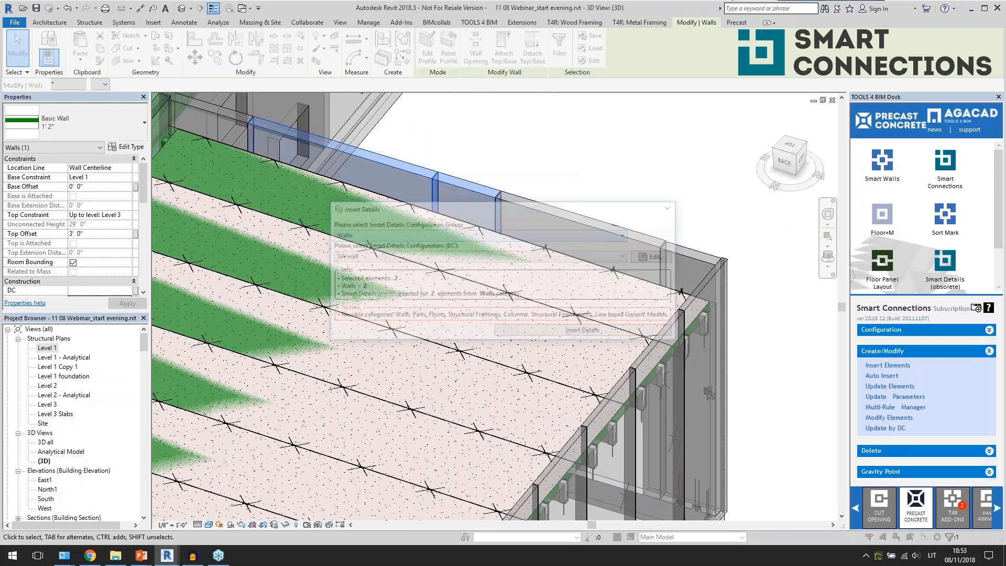
{"action": "left_click", "coordinate": [558, 334]}
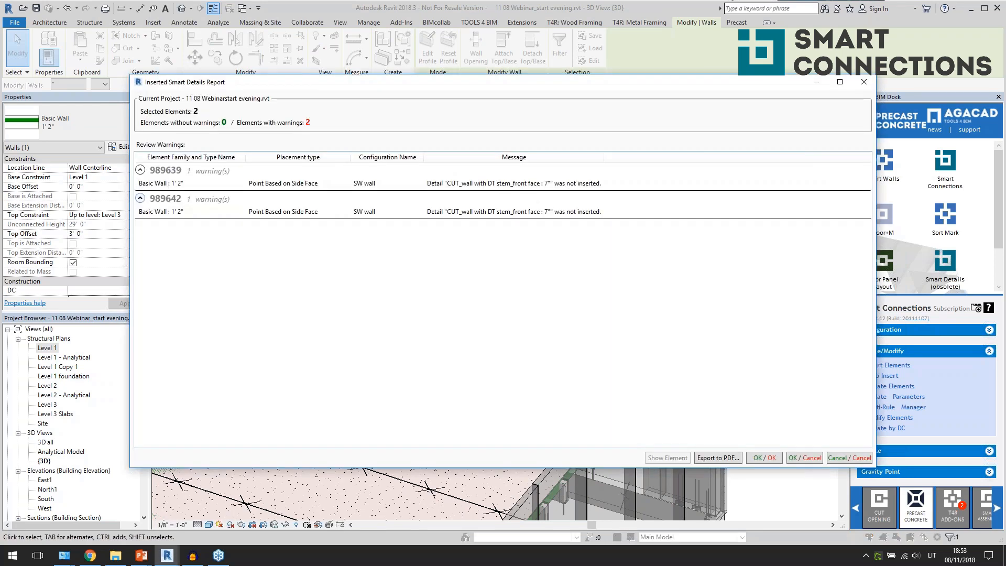
{"action": "left_click", "coordinate": [765, 458]}
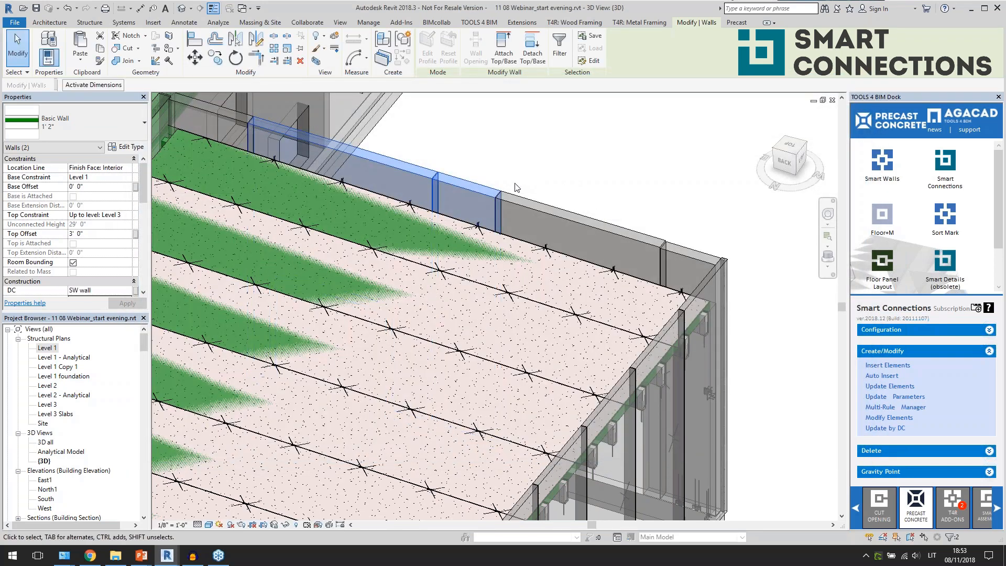
Step: Inspect the HTA 38_17 and DT 2 DT connections along the joint between the perpendicular wall and the double tees
{"action": "scroll", "coordinate": [557, 261], "scroll_direction": "up", "scroll_amount": 3}
{"action": "left_click", "coordinate": [630, 267]}
{"action": "scroll", "coordinate": [632, 270], "scroll_direction": "down", "scroll_amount": 2}
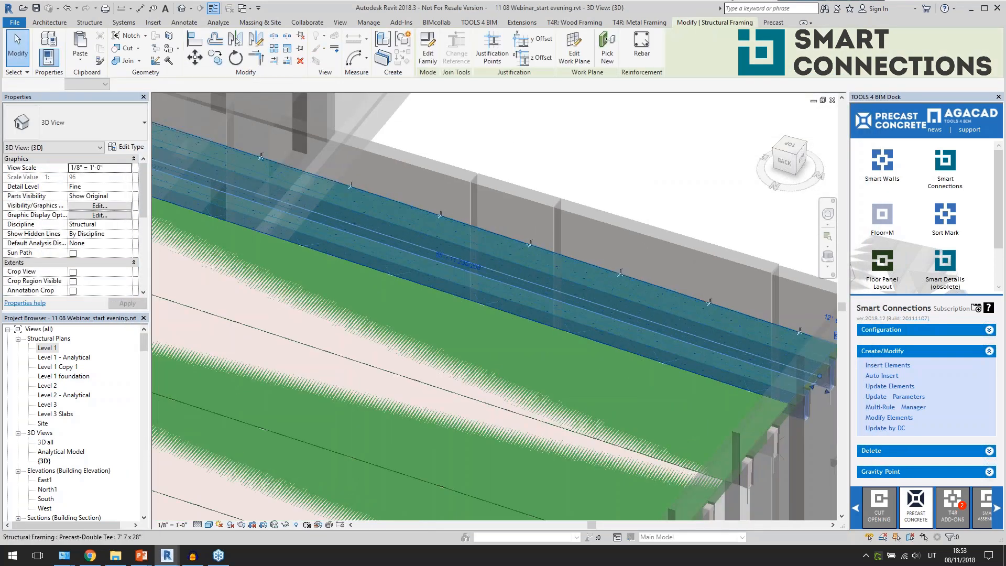
{"action": "middle_click_drag", "start_coordinate": [647, 319], "coordinate": [599, 242], "text": "shift"}
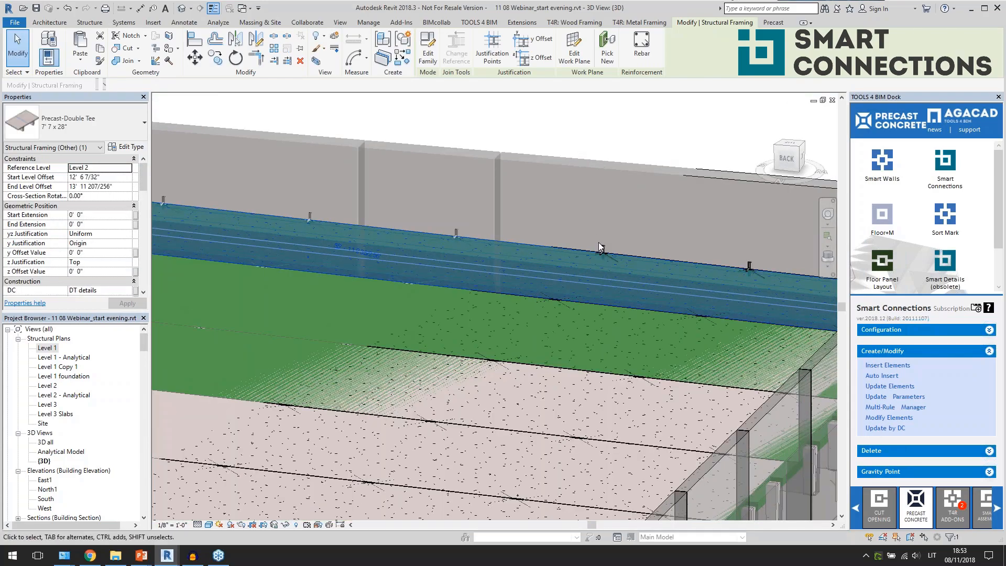
{"action": "left_click", "coordinate": [603, 248]}
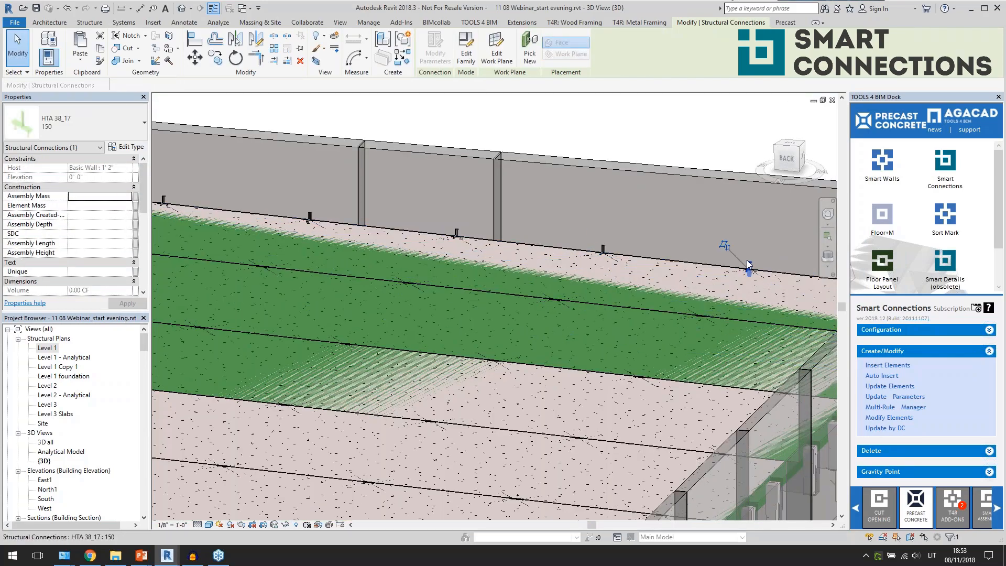
{"action": "scroll", "coordinate": [748, 264], "scroll_direction": "up", "scroll_amount": 5}
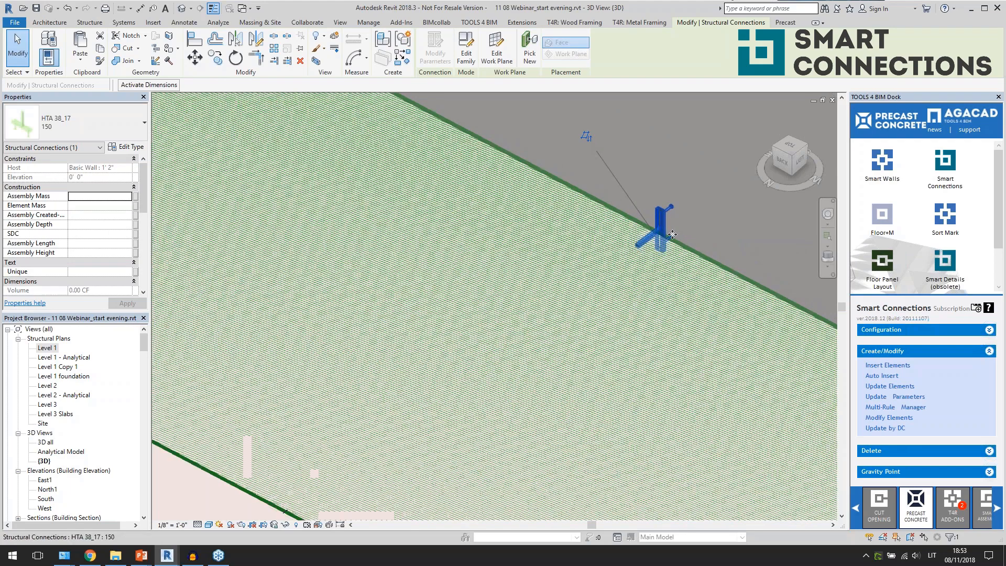
{"action": "left_click", "coordinate": [665, 247]}
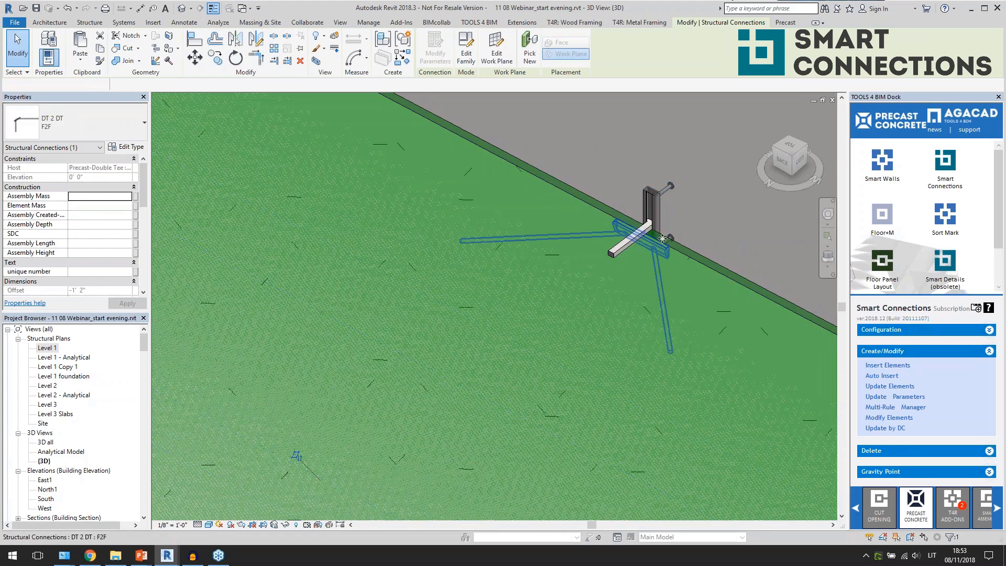
{"action": "left_click", "coordinate": [644, 205]}
{"action": "scroll", "coordinate": [643, 205], "scroll_direction": "down", "scroll_amount": 3}
Step: Review the SW wall rule that places the HTA 38_17 connection by searching for double tee flange connections, then close it
{"action": "left_click", "coordinate": [871, 418]}
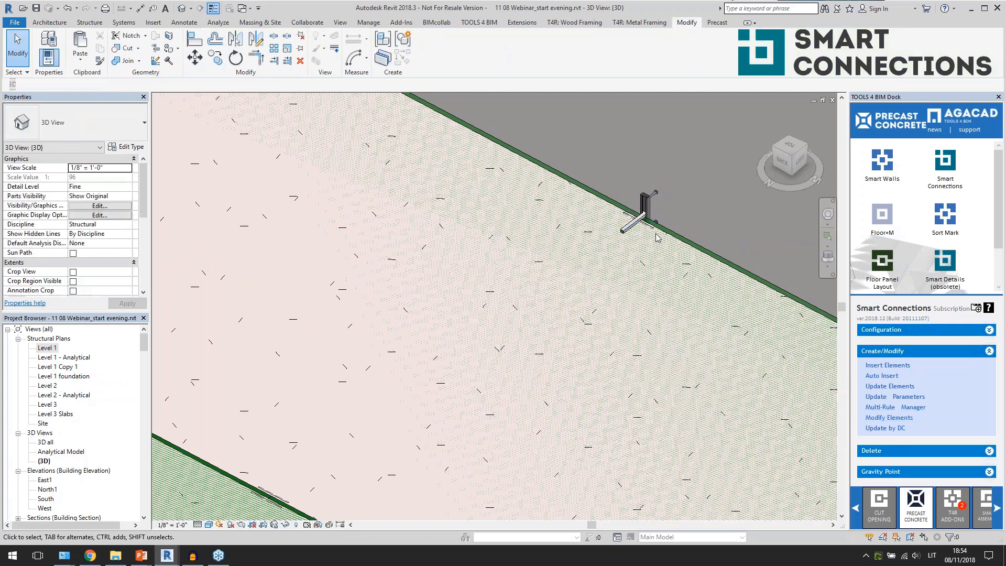
{"action": "left_click", "coordinate": [650, 228]}
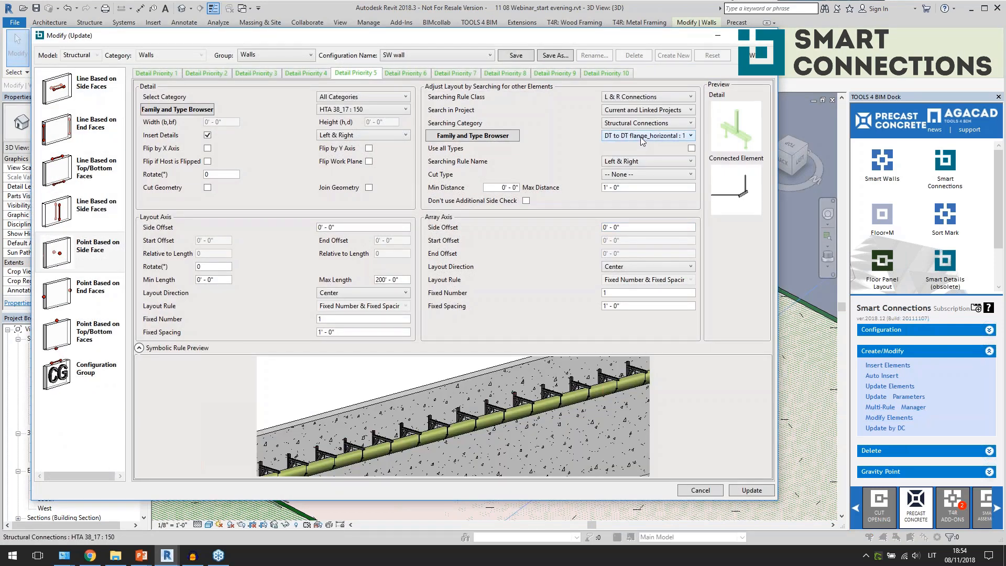
{"action": "left_click", "coordinate": [643, 141]}
{"action": "left_click", "coordinate": [730, 124]}
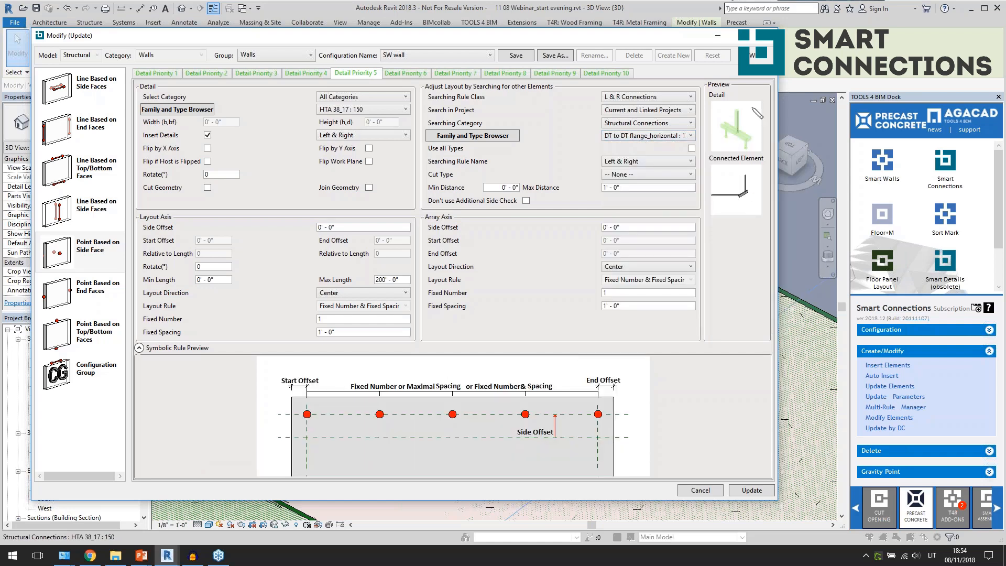
{"action": "left_click", "coordinate": [769, 41]}
Step: Insert SW wall details into four separate wall panels along the long facade beyond the double-tee area
{"action": "scroll", "coordinate": [558, 260], "scroll_direction": "down", "scroll_amount": 8}
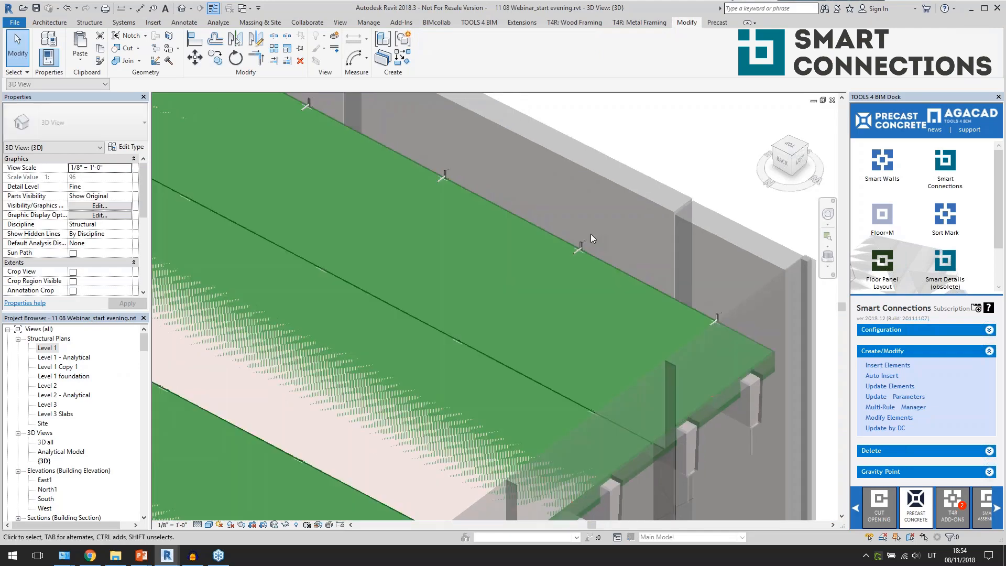
{"action": "middle_click_drag", "start_coordinate": [726, 345], "coordinate": [700, 355], "text": "shift"}
{"action": "scroll", "coordinate": [698, 357], "scroll_direction": "down", "scroll_amount": 3}
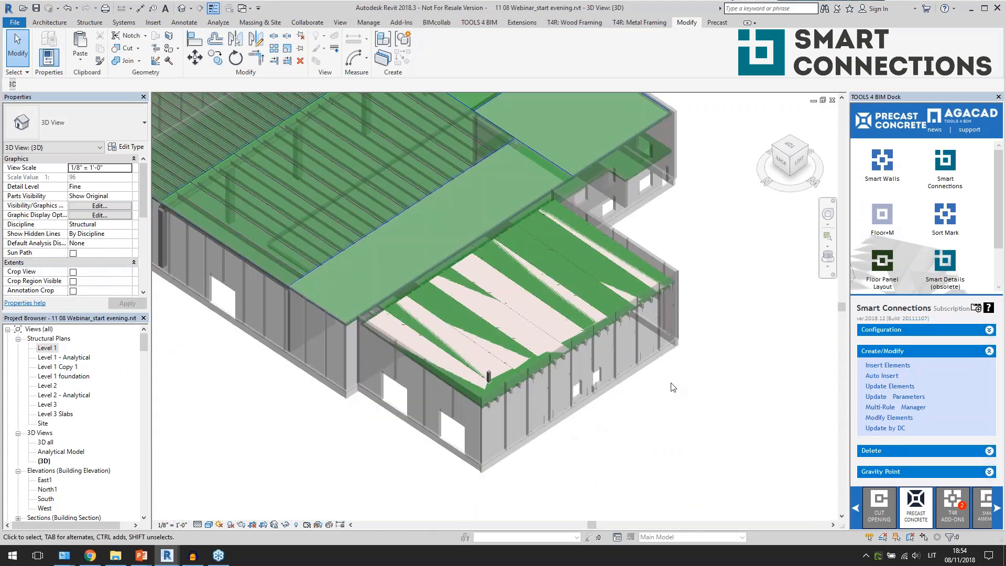
{"action": "middle_click_drag", "start_coordinate": [631, 436], "coordinate": [677, 452]}
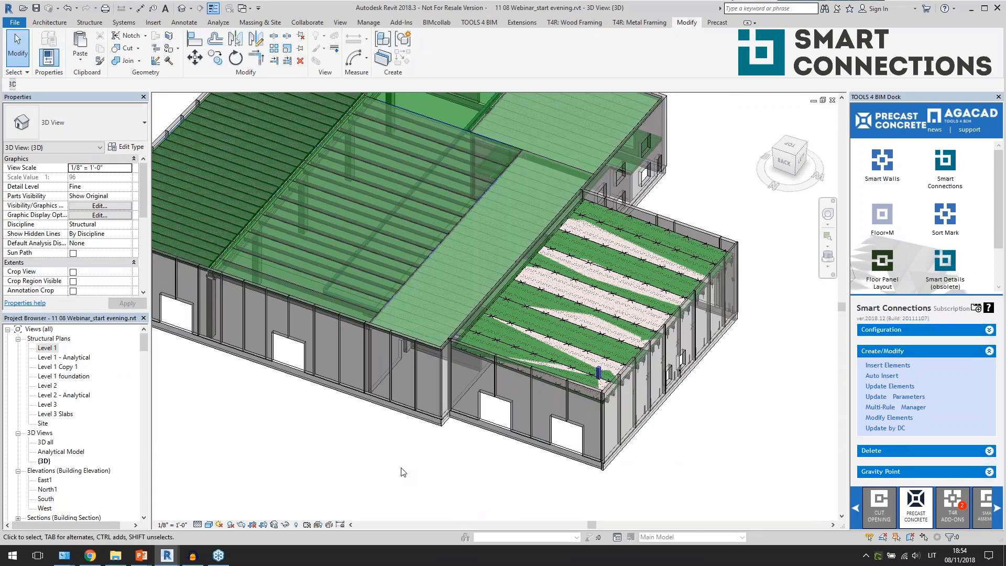
{"action": "middle_click_drag", "start_coordinate": [396, 456], "coordinate": [608, 440]}
{"action": "scroll", "coordinate": [592, 399], "scroll_direction": "up", "scroll_amount": 2}
{"action": "left_click", "coordinate": [597, 377]}
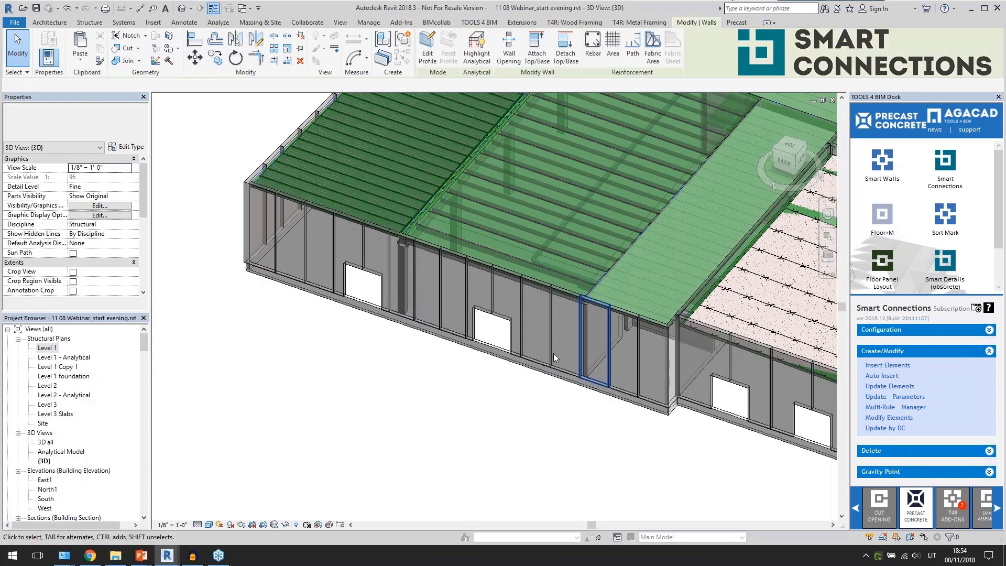
{"action": "left_click", "coordinate": [540, 345], "text": "ctrl"}
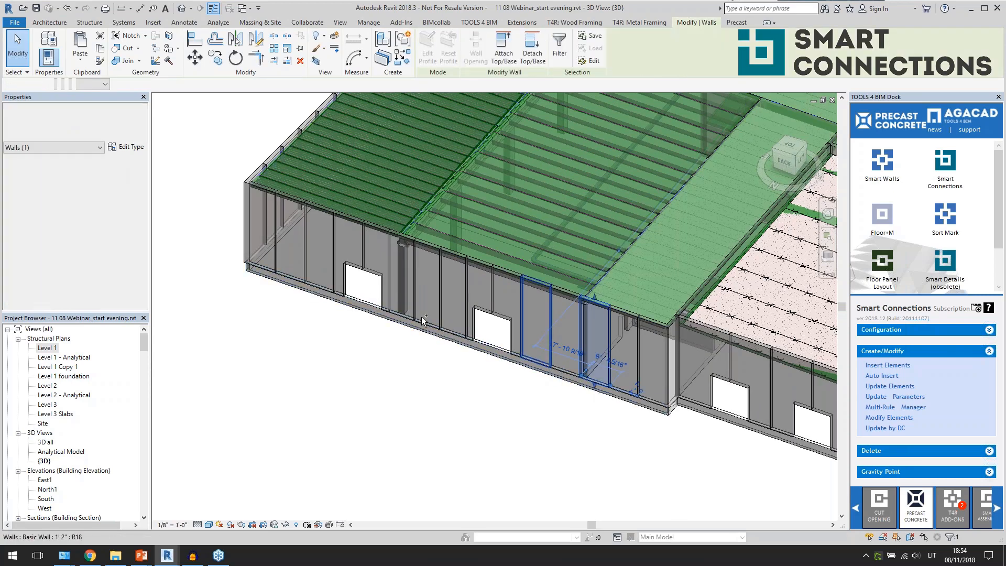
{"action": "left_click", "coordinate": [435, 325], "text": "ctrl"}
{"action": "left_click", "coordinate": [290, 264], "text": "ctrl"}
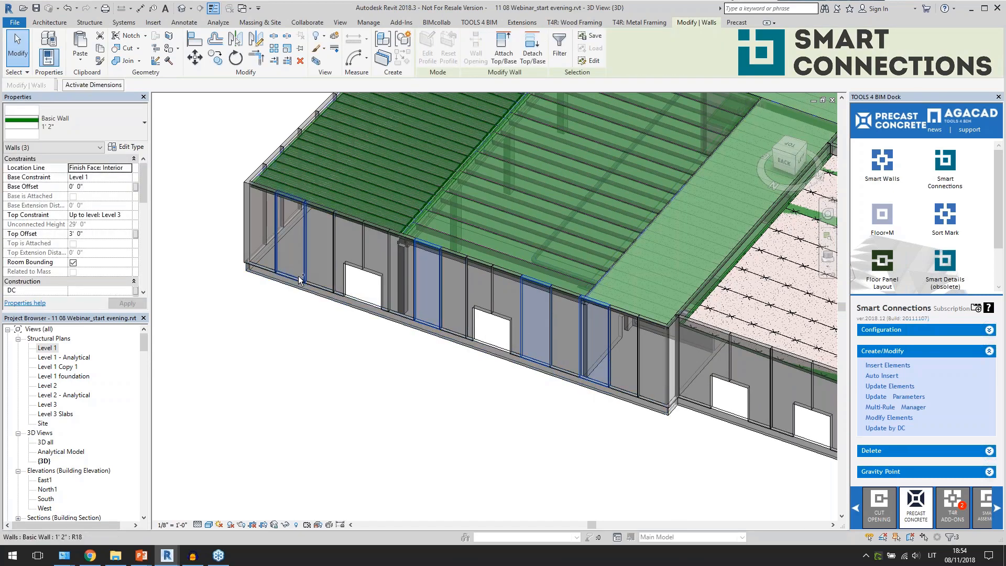
{"action": "scroll", "coordinate": [583, 431], "scroll_direction": "down", "scroll_amount": 3}
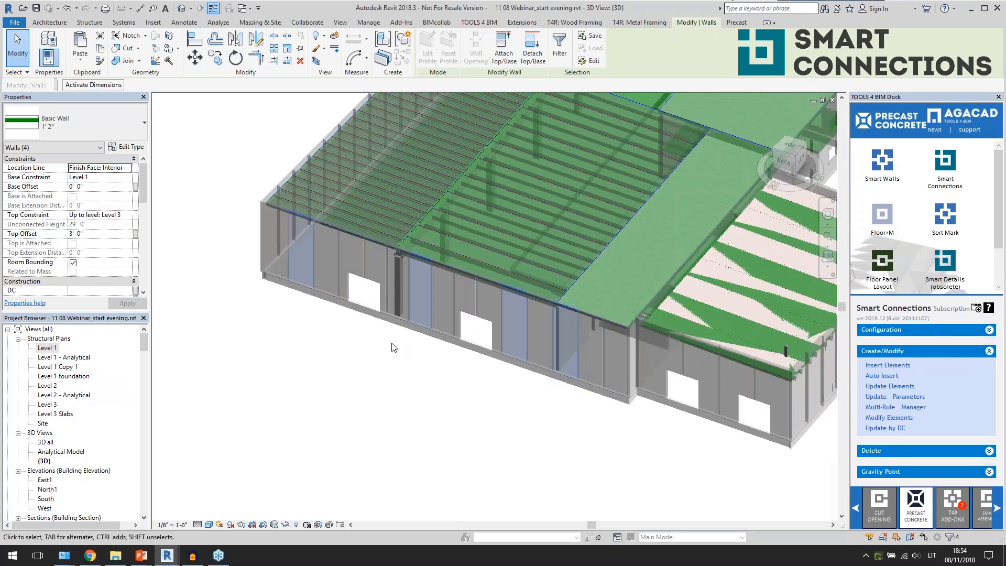
{"action": "left_click", "coordinate": [497, 409]}
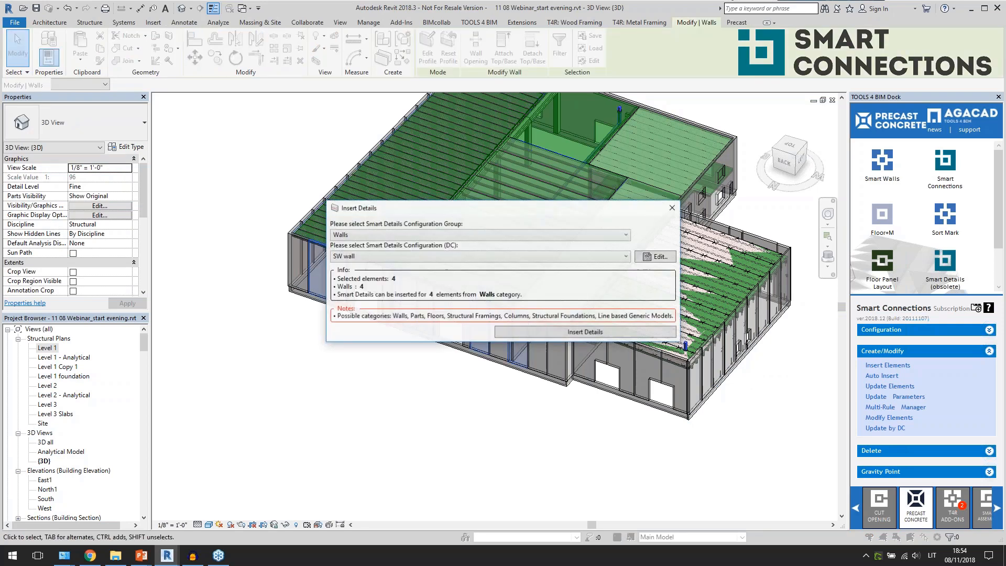
{"action": "left_click", "coordinate": [511, 333]}
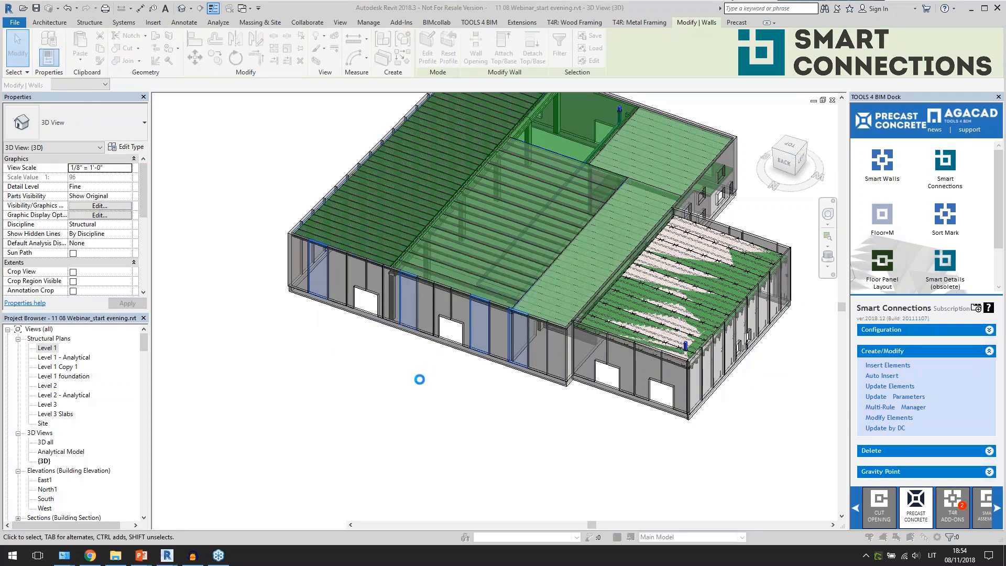
{"action": "left_click", "coordinate": [757, 459]}
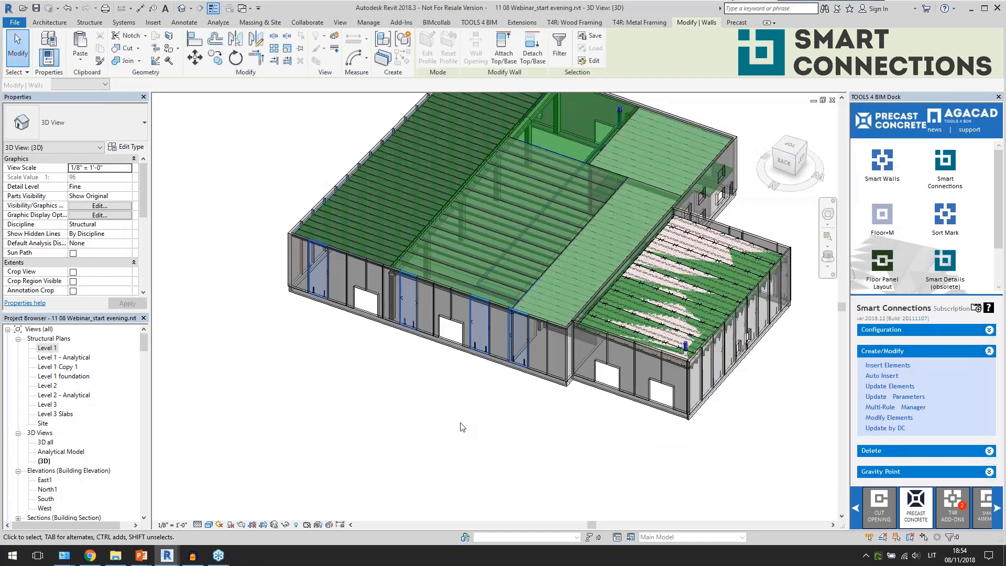
{"action": "left_click", "coordinate": [462, 422]}
Step: Insert details into the long facade's 10" foundation wall using the Foundation to wall configuration
{"action": "scroll", "coordinate": [474, 344], "scroll_direction": "up", "scroll_amount": 5}
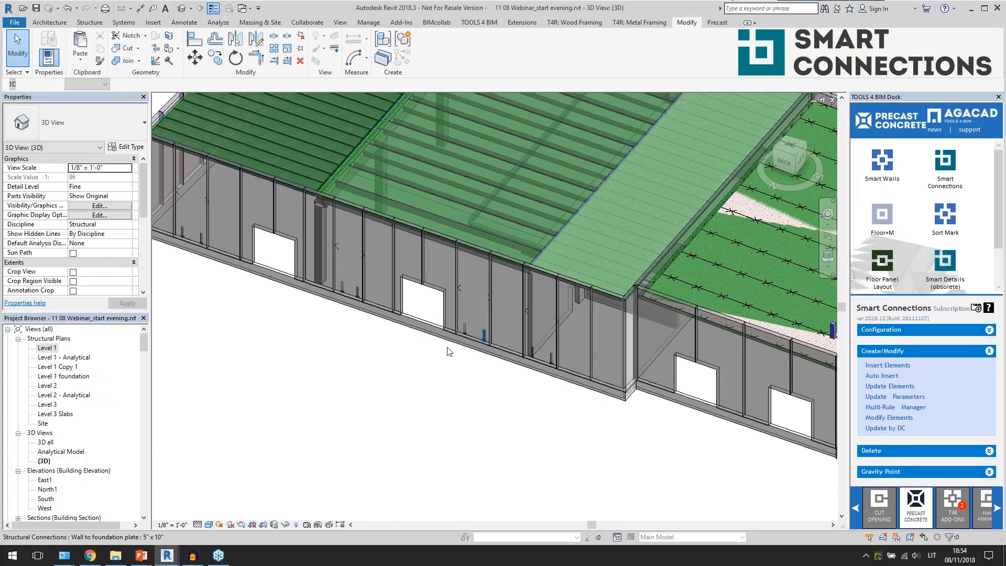
{"action": "left_click", "coordinate": [455, 347]}
{"action": "scroll", "coordinate": [624, 383], "scroll_direction": "down", "scroll_amount": 1}
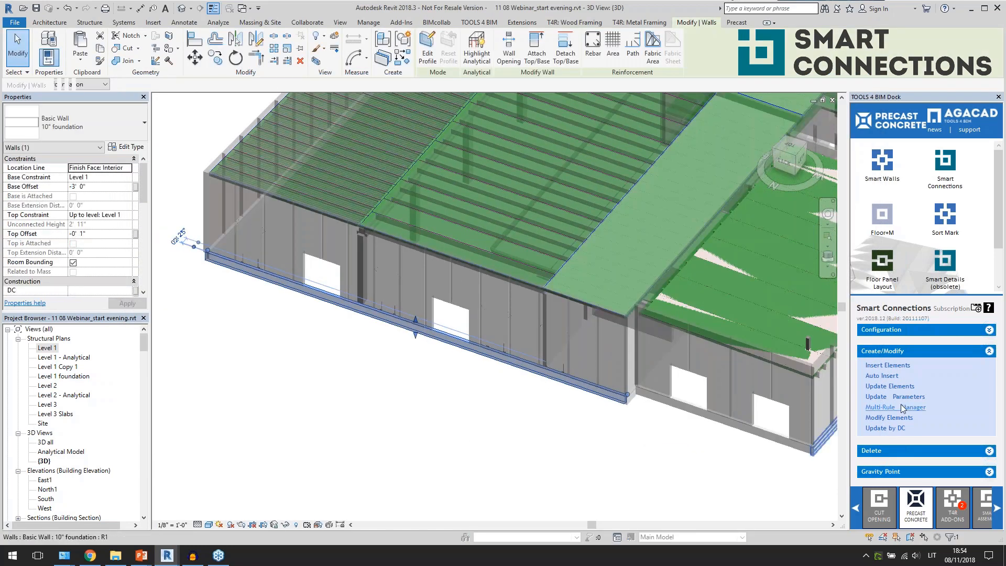
{"action": "left_click", "coordinate": [891, 368]}
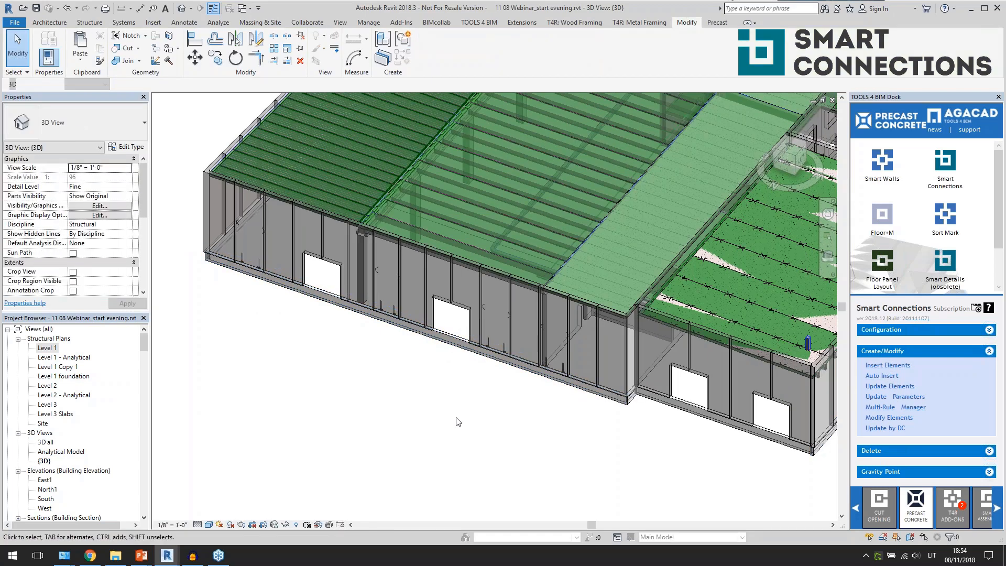
{"action": "left_click", "coordinate": [455, 344]}
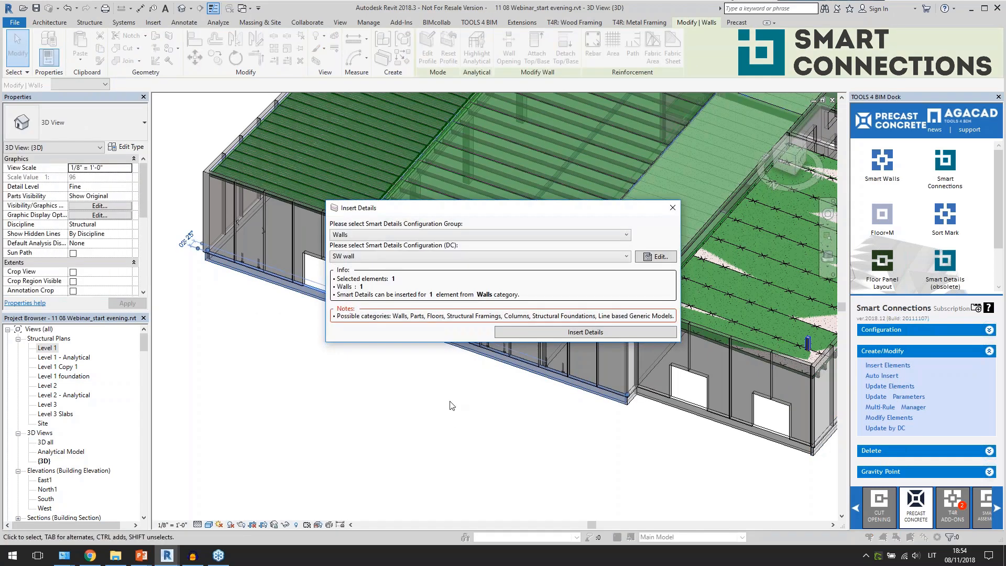
{"action": "left_click", "coordinate": [467, 257]}
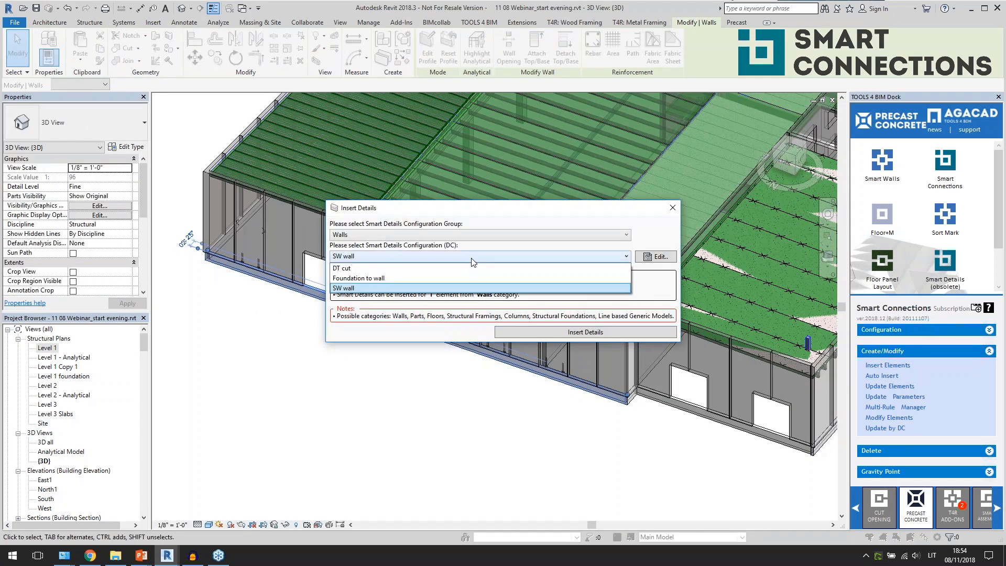
{"action": "left_click", "coordinate": [431, 275]}
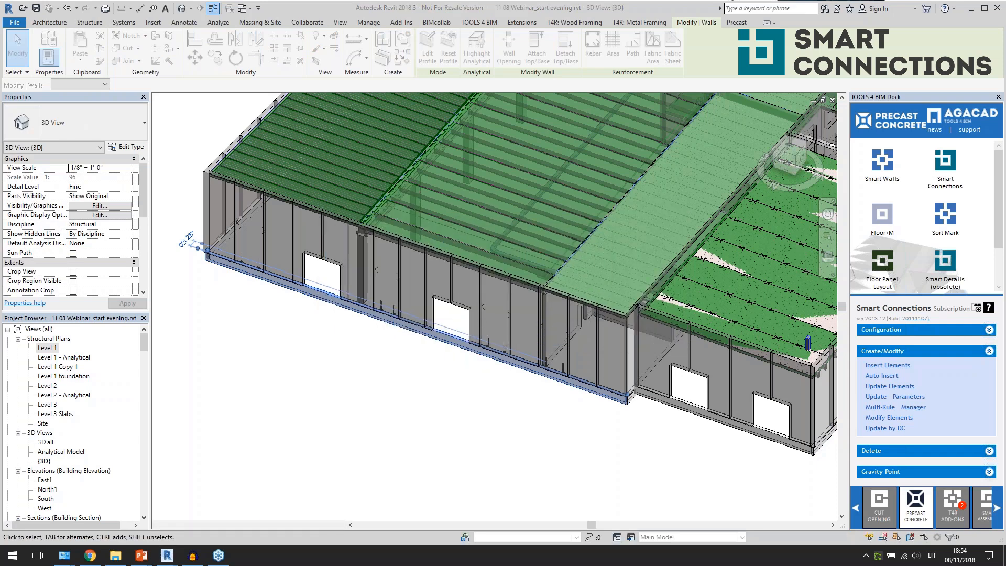
{"action": "left_click", "coordinate": [487, 351]}
Step: Inspect the wall to foundation plates and their matching foundation details up close from several angles
{"action": "scroll", "coordinate": [490, 388], "scroll_direction": "up", "scroll_amount": 3}
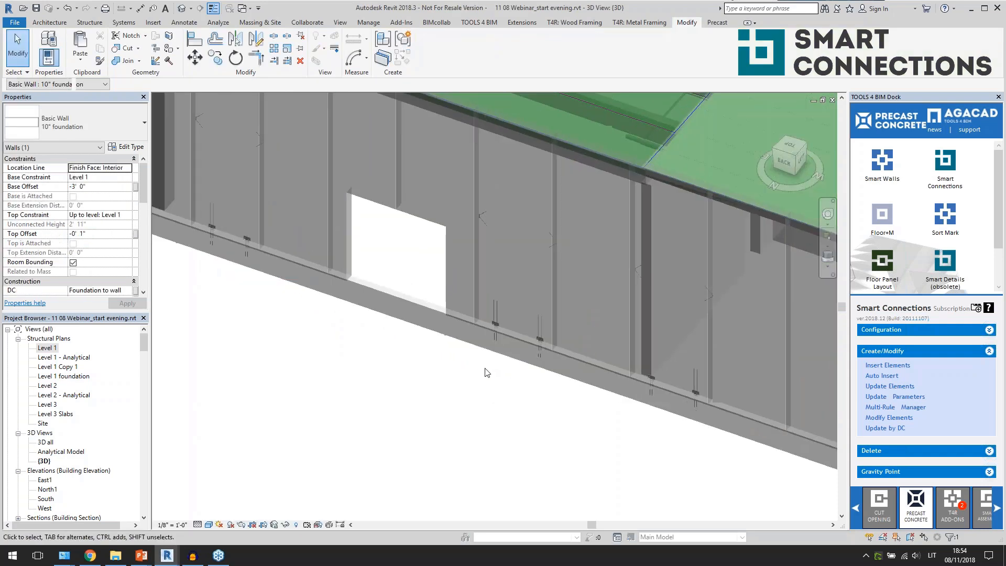
{"action": "left_click", "coordinate": [522, 404]}
{"action": "scroll", "coordinate": [655, 336], "scroll_direction": "up", "scroll_amount": 3}
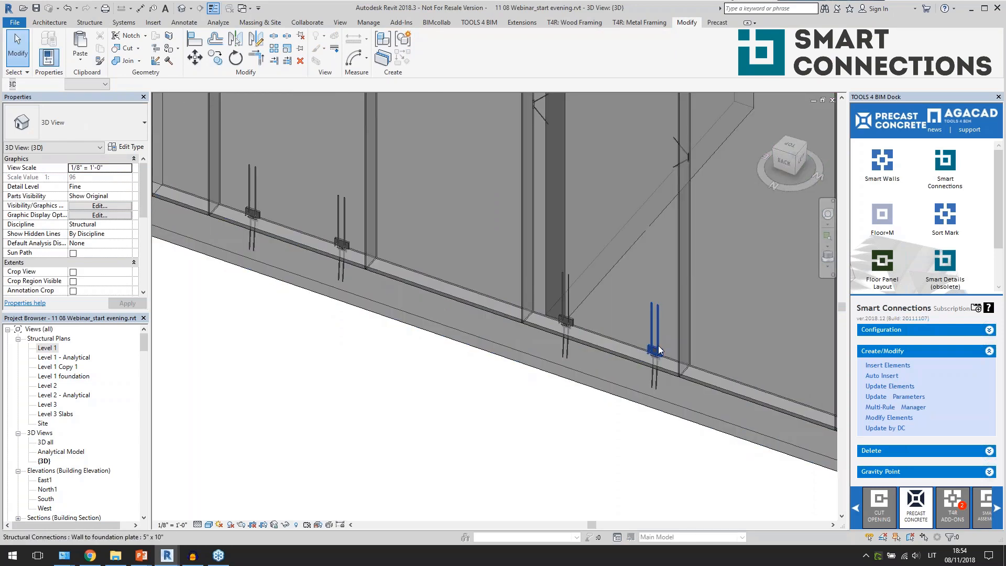
{"action": "left_click", "coordinate": [659, 354]}
{"action": "middle_click_drag", "start_coordinate": [580, 433], "coordinate": [690, 425], "text": "shift"}
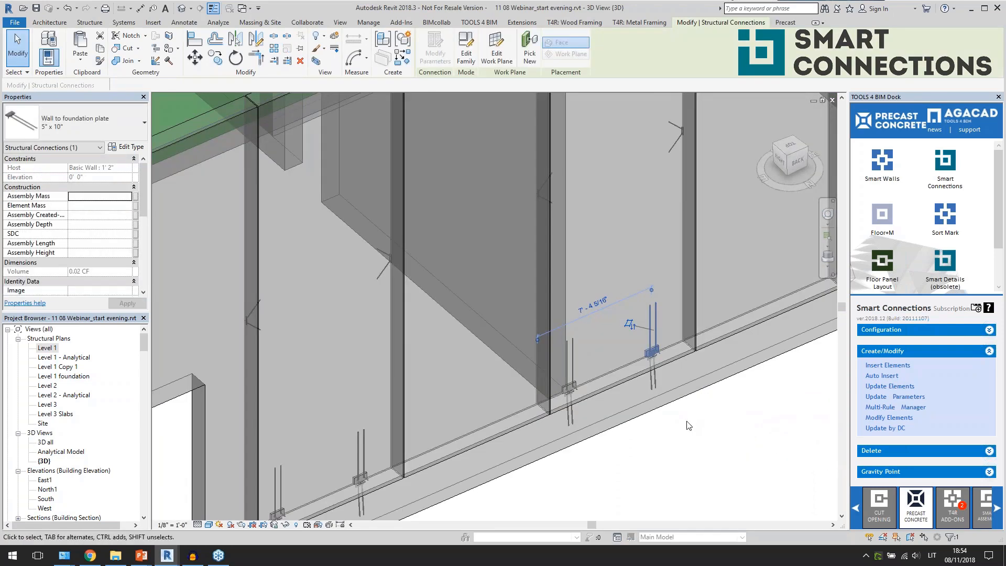
{"action": "scroll", "coordinate": [685, 419], "scroll_direction": "up", "scroll_amount": 2}
{"action": "middle_click_drag", "start_coordinate": [629, 342], "coordinate": [631, 414], "text": "shift"}
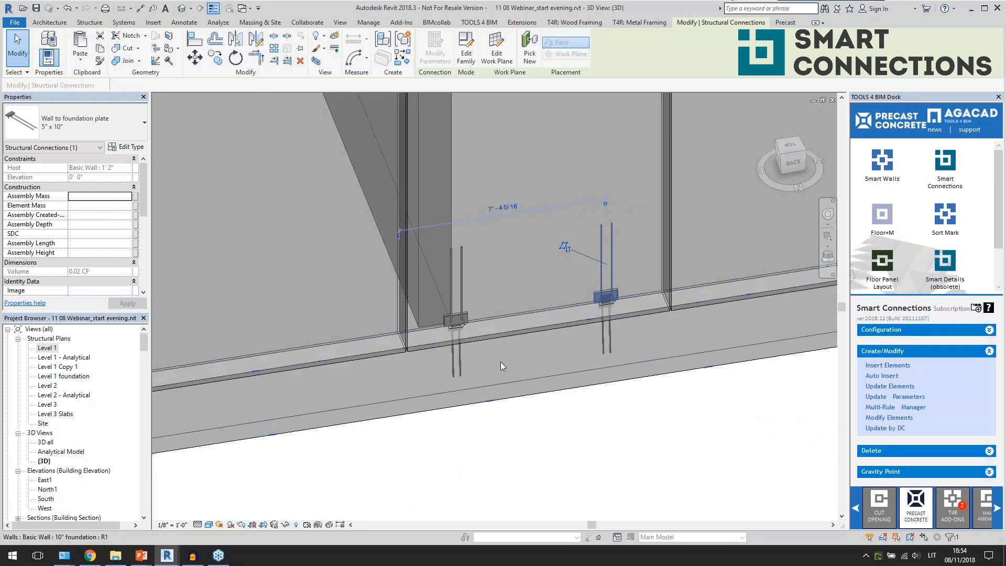
{"action": "middle_click_drag", "start_coordinate": [417, 311], "coordinate": [486, 300], "text": "shift"}
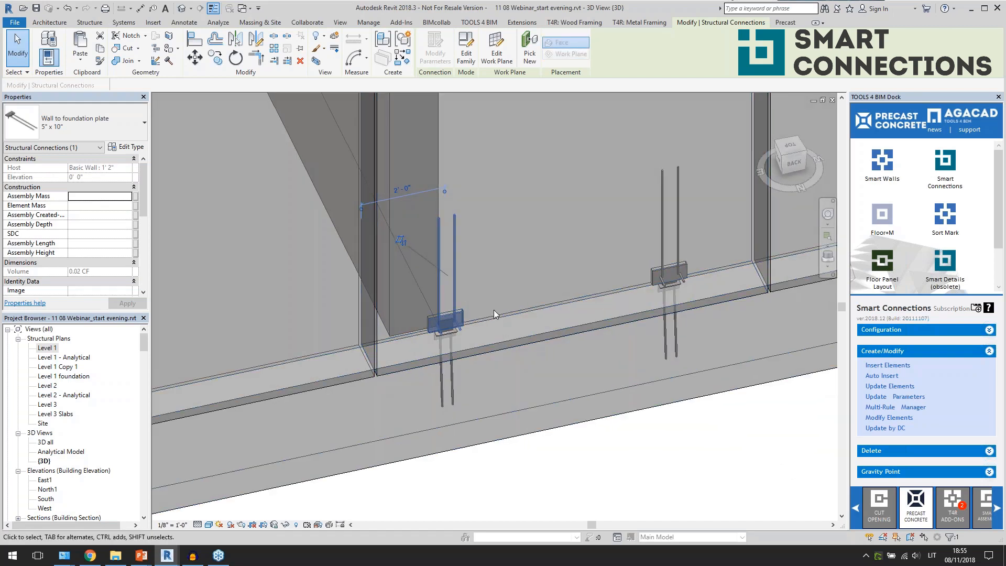
Step: Move the wall to foundation plate nearest the panel joint about 1'-1" along the wall toward the neighbouring plate
{"action": "left_click", "coordinate": [468, 295]}
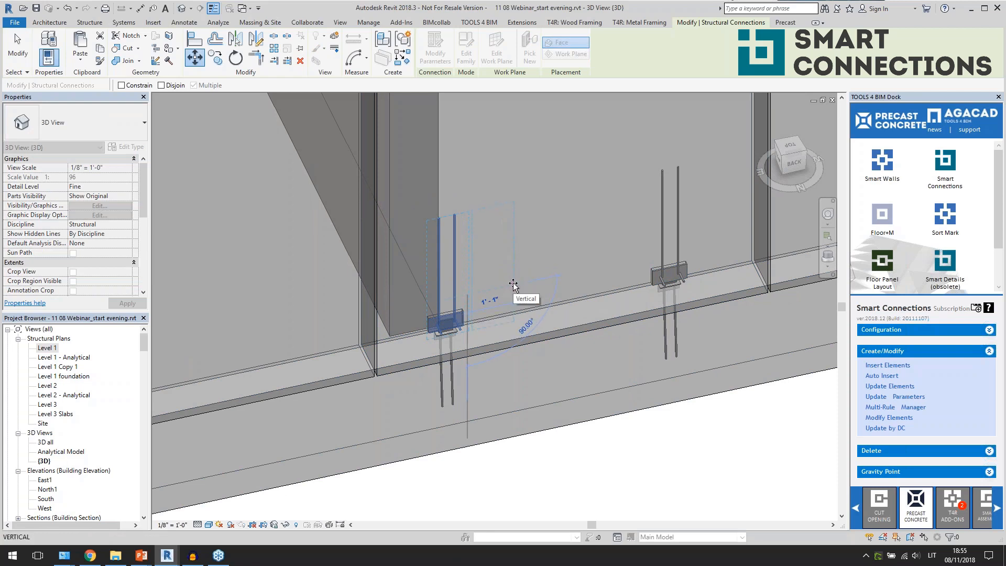
{"action": "left_click", "coordinate": [513, 285]}
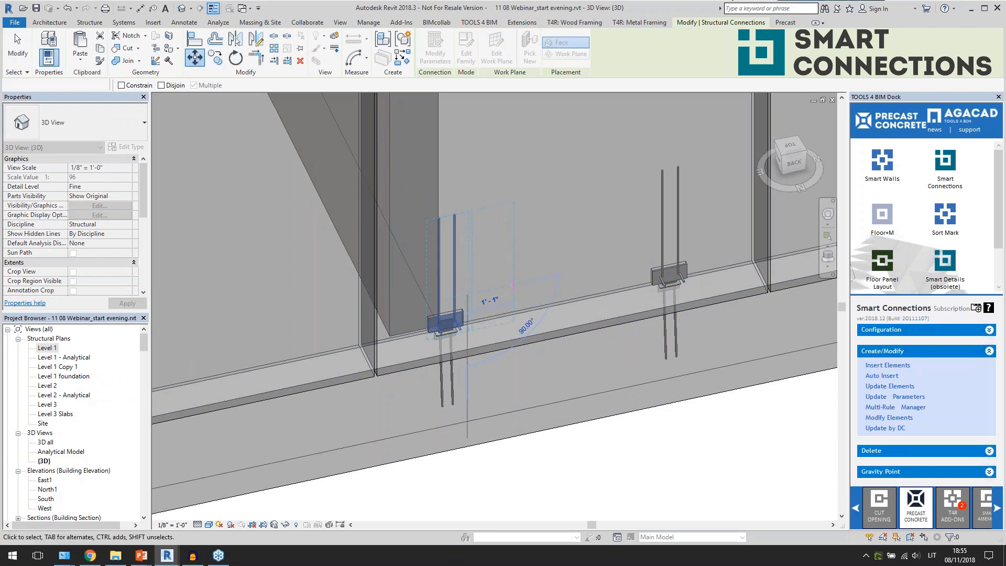
{"action": "left_click", "coordinate": [541, 328]}
Step: Copy the moved wall to foundation plate once along the wall, between it and the neighbouring plate
{"action": "left_click", "coordinate": [501, 294]}
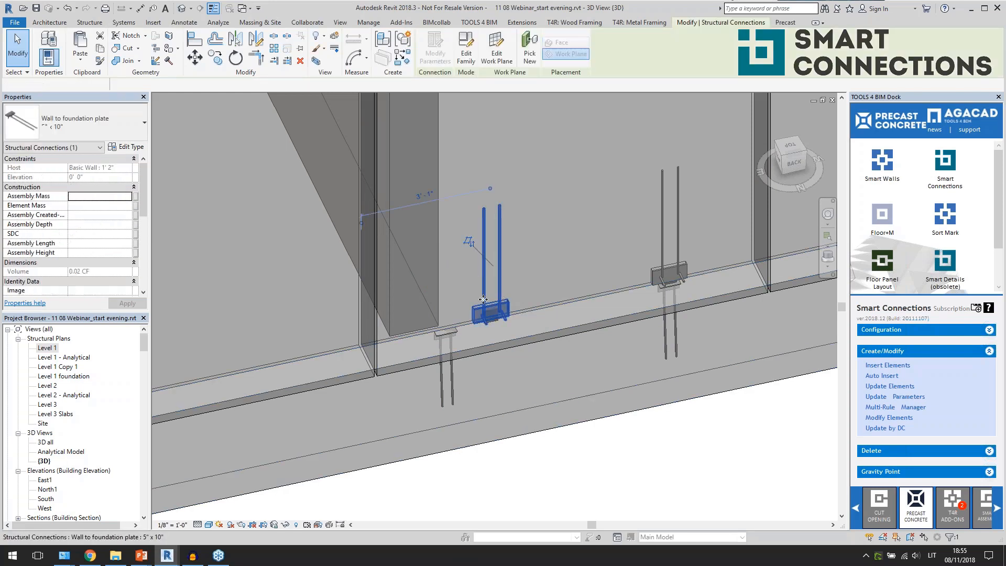
{"action": "left_click", "coordinate": [215, 57]}
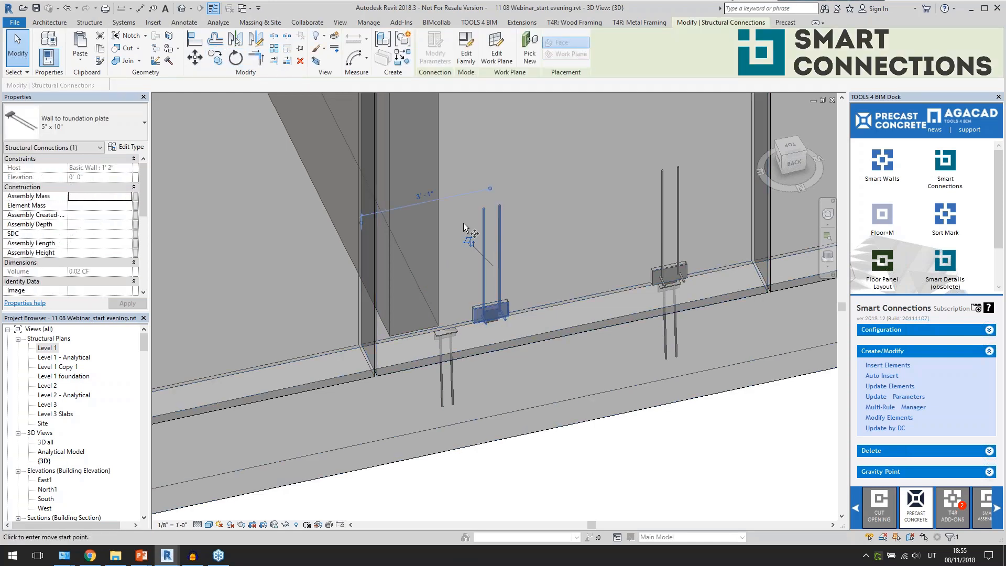
{"action": "left_click", "coordinate": [532, 297]}
{"action": "key", "text": "Escape"}
{"action": "key", "text": "Escape"}
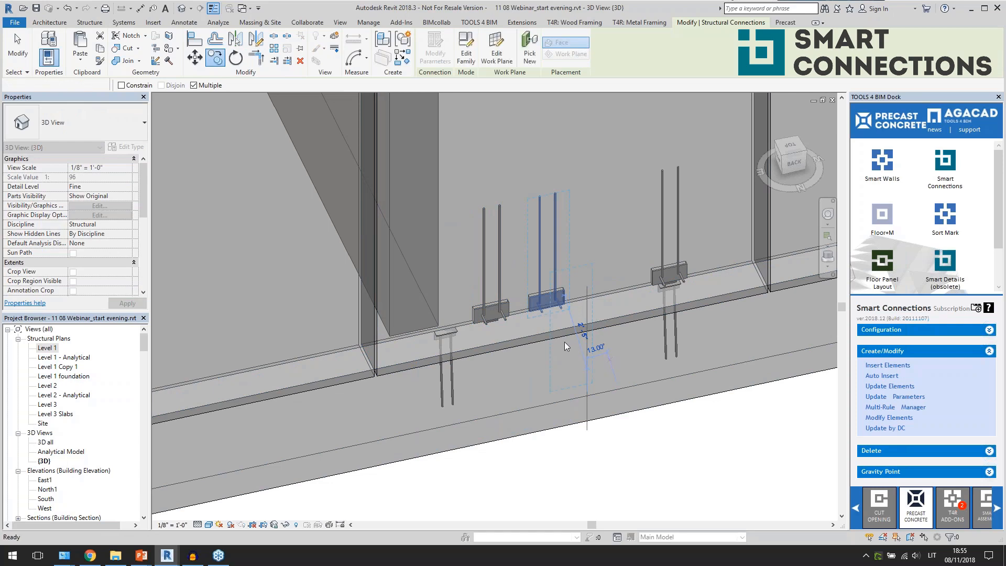
Step: Update the elements of the 10" foundation wall so its details match the moved and copied wall plates
{"action": "left_click", "coordinate": [593, 424]}
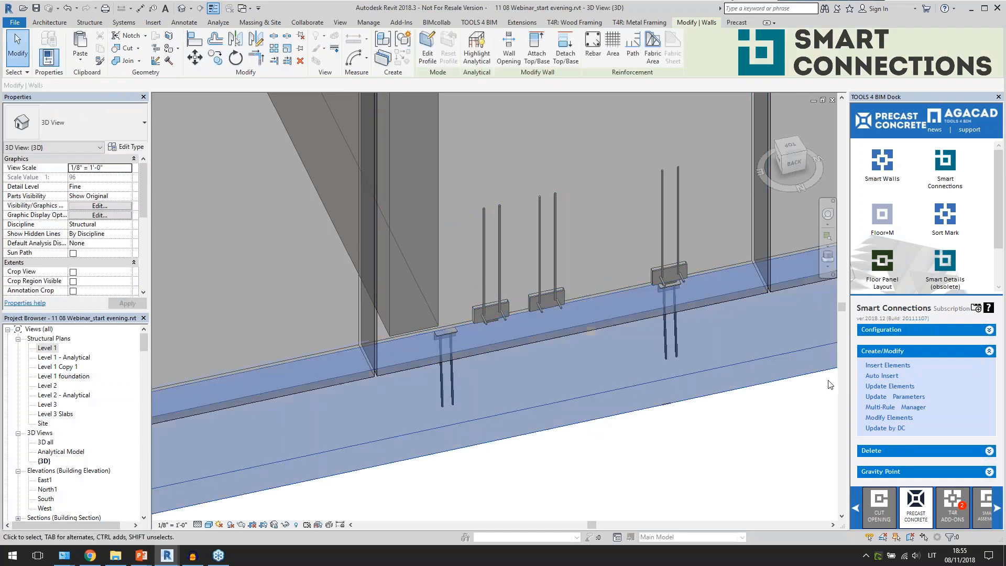
{"action": "left_click", "coordinate": [879, 386]}
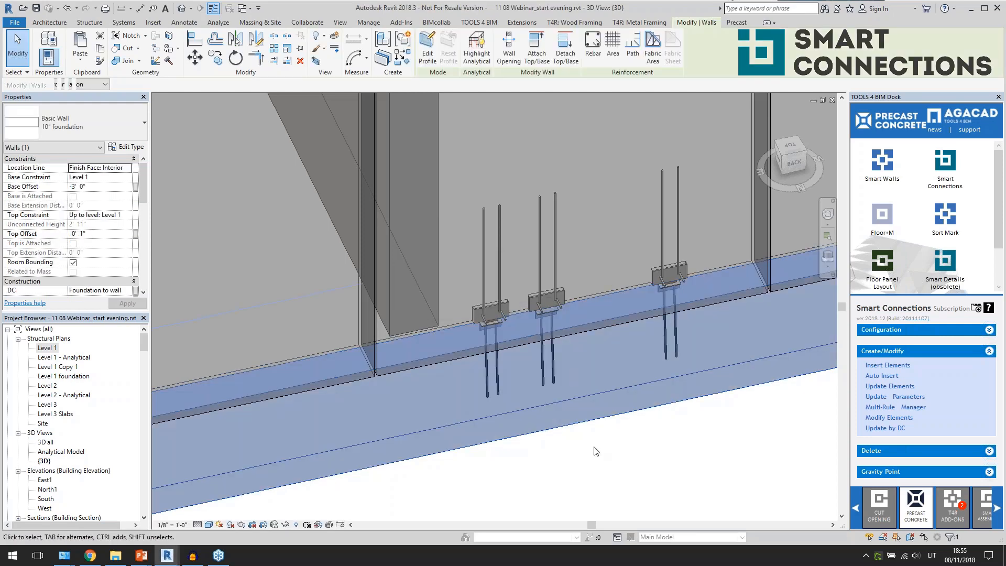
{"action": "left_click", "coordinate": [595, 438]}
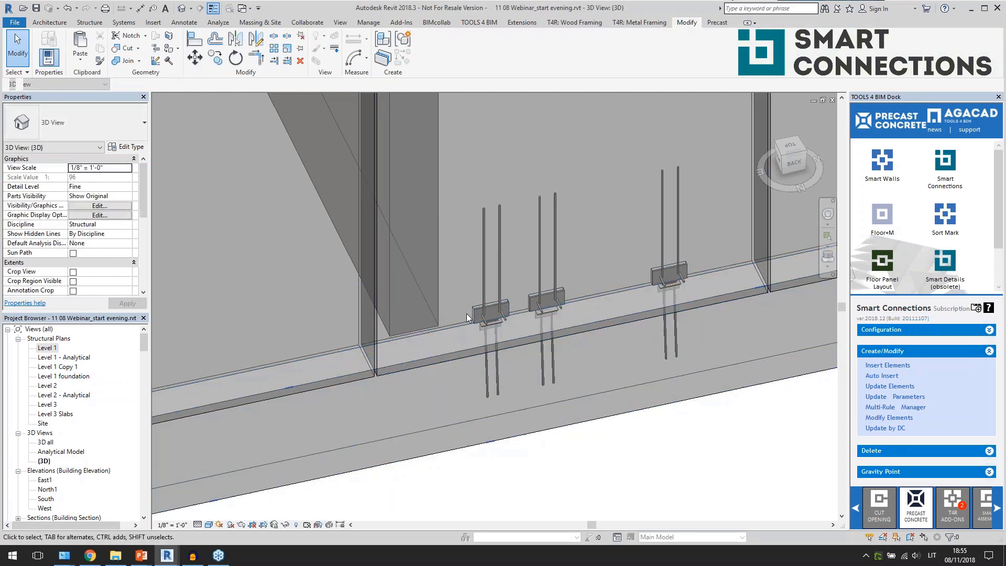
Step: Examine the whole building in 3D and consult the presentation slide listing the precast workflow topics
{"action": "scroll", "coordinate": [467, 314], "scroll_direction": "down", "scroll_amount": 4}
{"action": "scroll", "coordinate": [467, 314], "scroll_direction": "down", "scroll_amount": 6}
{"action": "middle_click_drag", "start_coordinate": [592, 375], "coordinate": [414, 385], "text": "shift"}
{"action": "middle_click_drag", "start_coordinate": [537, 393], "coordinate": [593, 440], "text": "shift"}
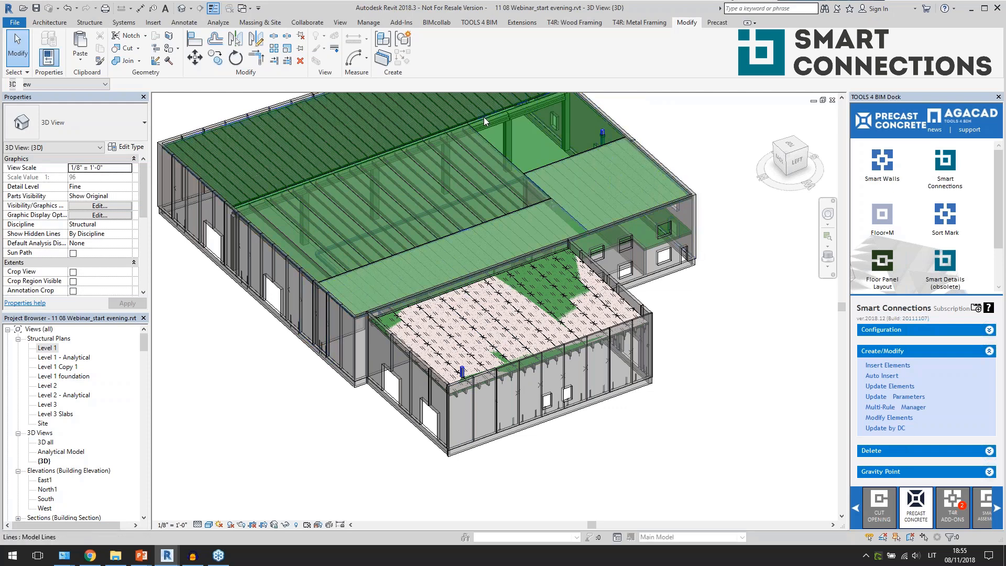
{"action": "left_click", "coordinate": [510, 139]}
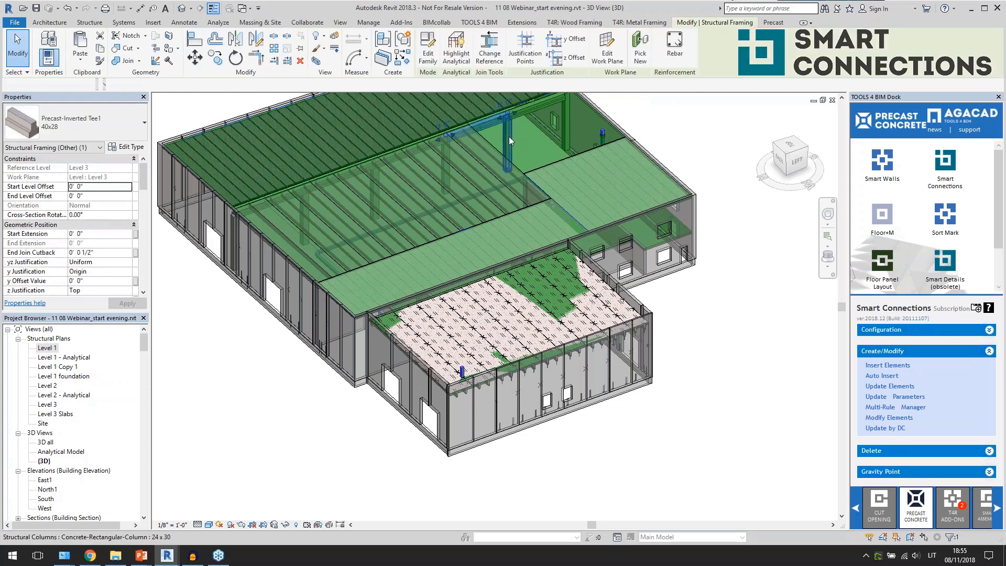
{"action": "left_click", "coordinate": [698, 345]}
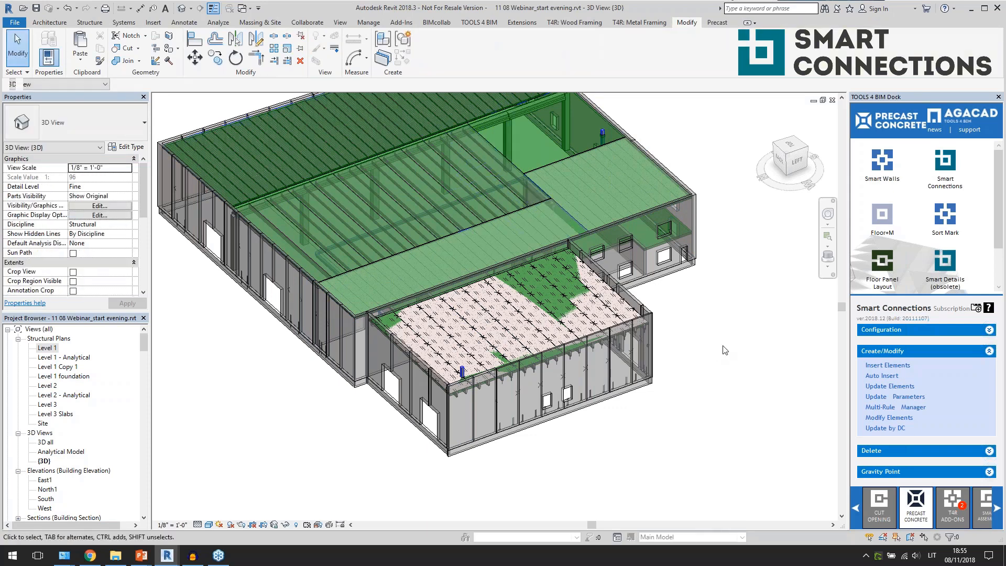
{"action": "mouse_move", "coordinate": [724, 349]}
{"action": "middle_mouse_down", "text": "shift"}
{"action": "mouse_move", "coordinate": [719, 339]}
{"action": "mouse_move", "coordinate": [721, 368]}
{"action": "middle_mouse_up", "text": "shift"}
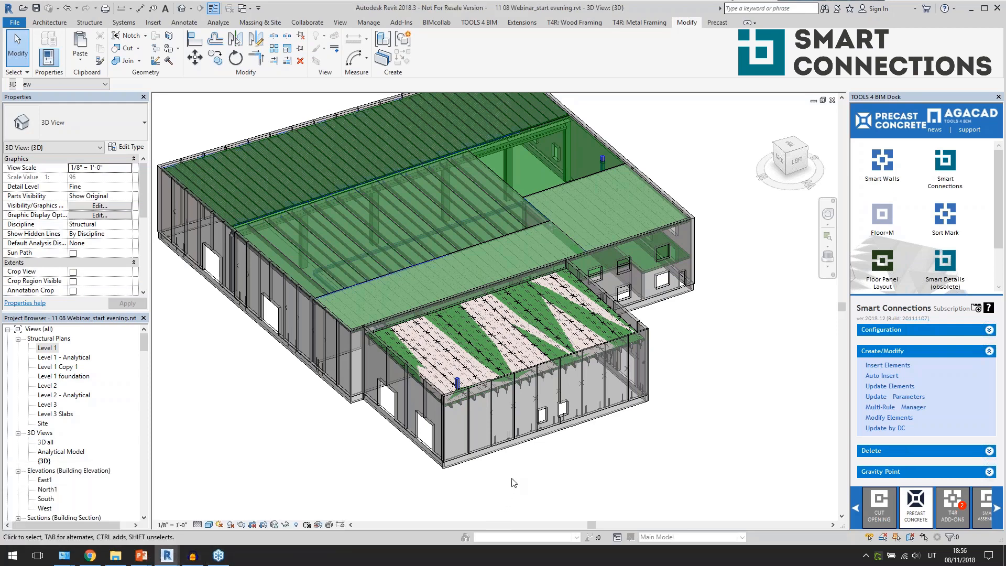
{"action": "key", "text": "alt+Tab"}
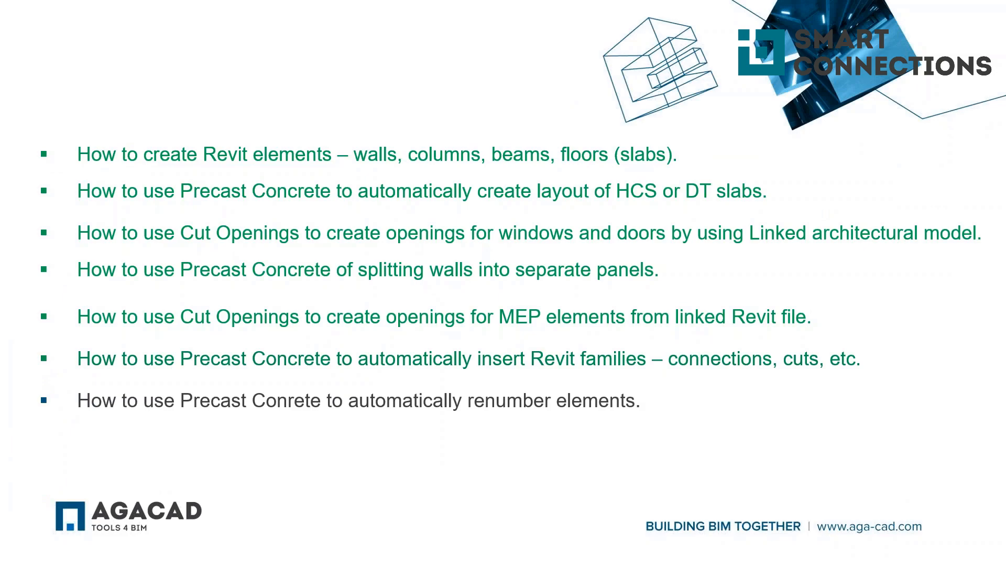
{"action": "key", "text": "alt+Tab"}
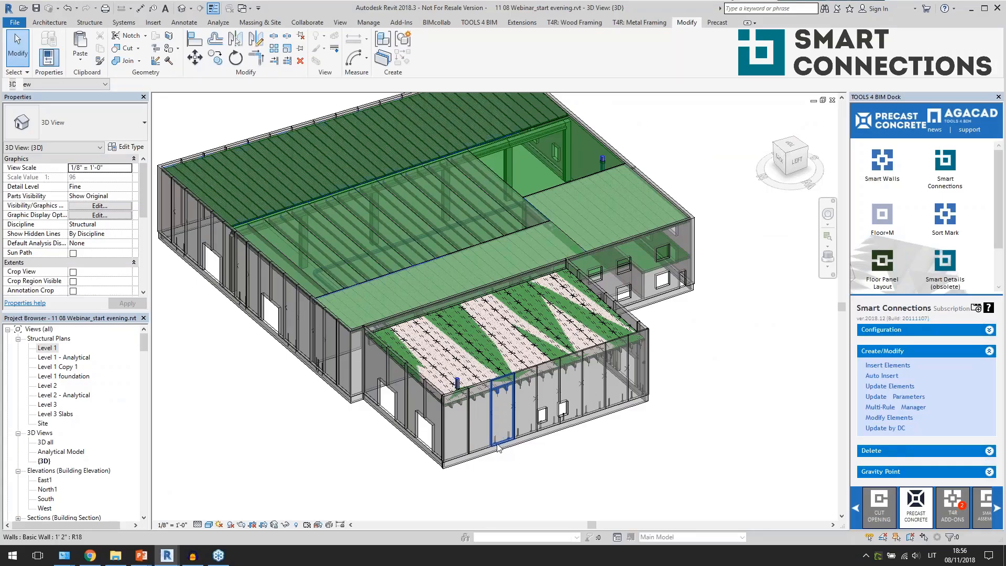
Step: Open the Level 3 Slabs structural plan and check the Mark parameter of a 10" slab between grids D and E
{"action": "double_click", "coordinate": [52, 413]}
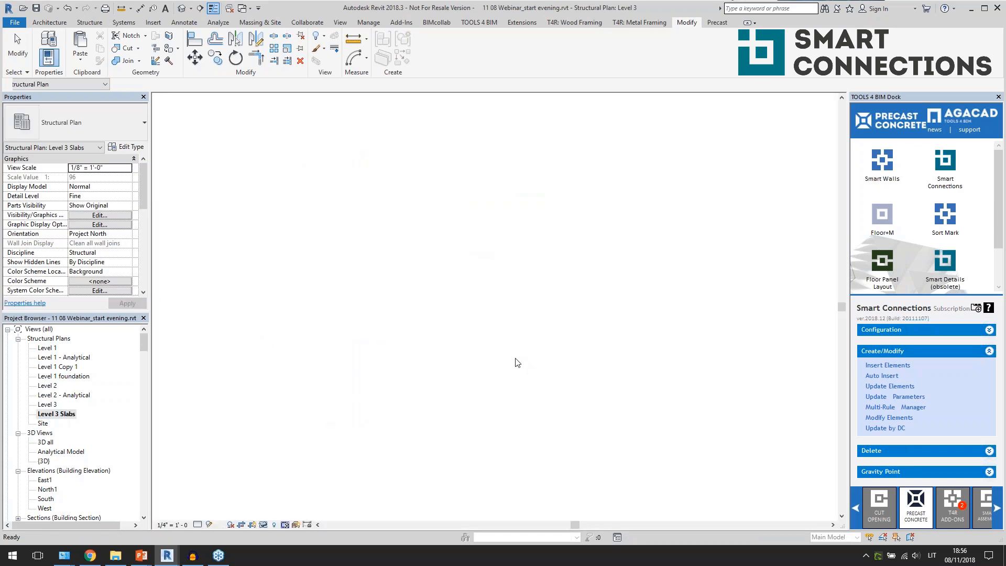
{"action": "middle_click_drag", "start_coordinate": [692, 395], "coordinate": [636, 377]}
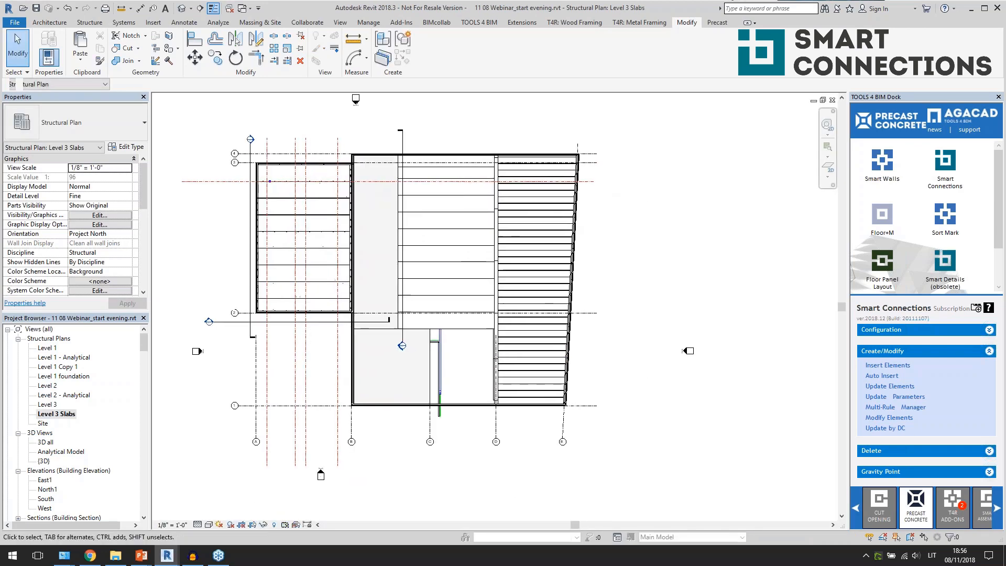
{"action": "left_click", "coordinate": [545, 297]}
{"action": "scroll", "coordinate": [109, 258], "scroll_direction": "down", "scroll_amount": 5}
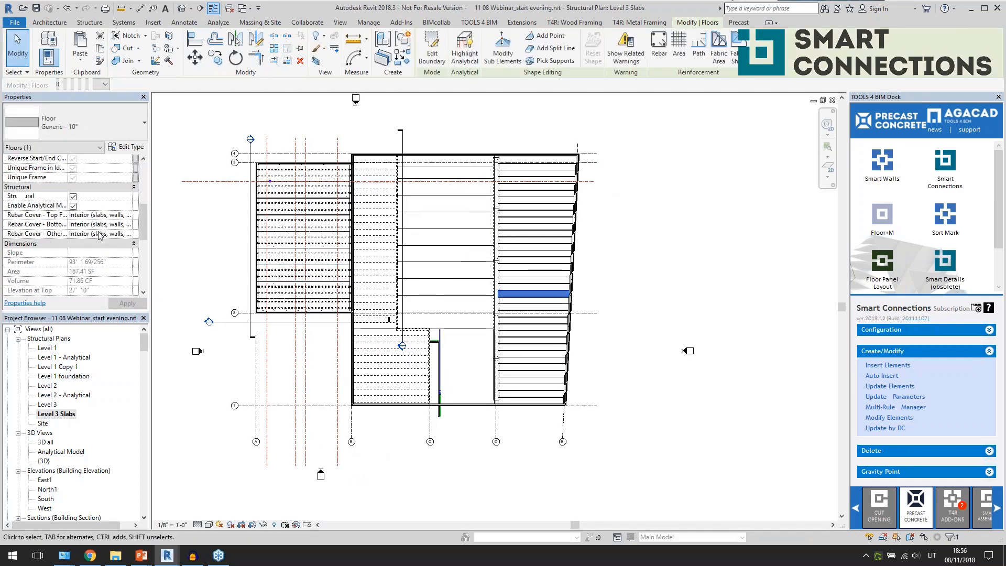
{"action": "left_click", "coordinate": [76, 224]}
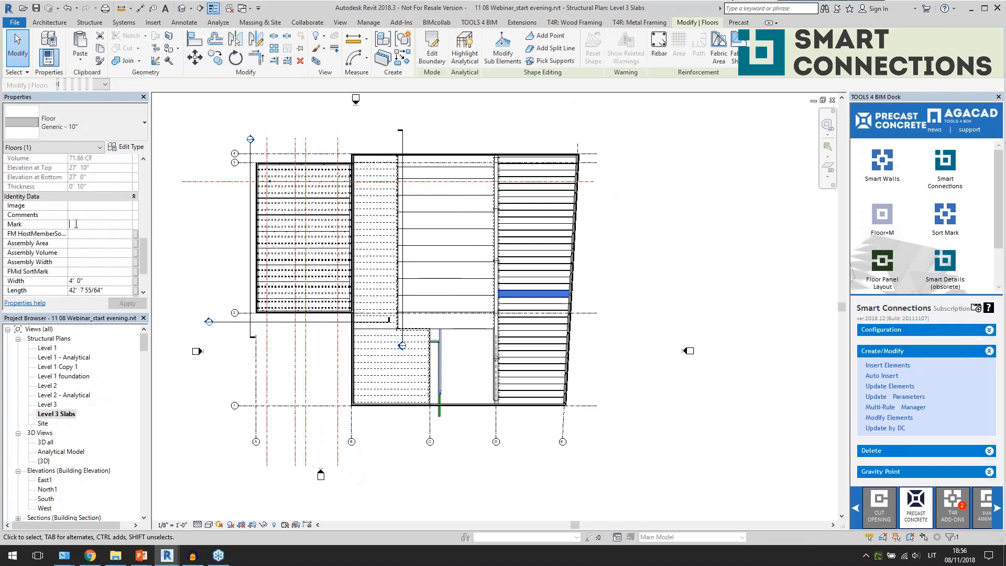
{"action": "left_click", "coordinate": [623, 288]}
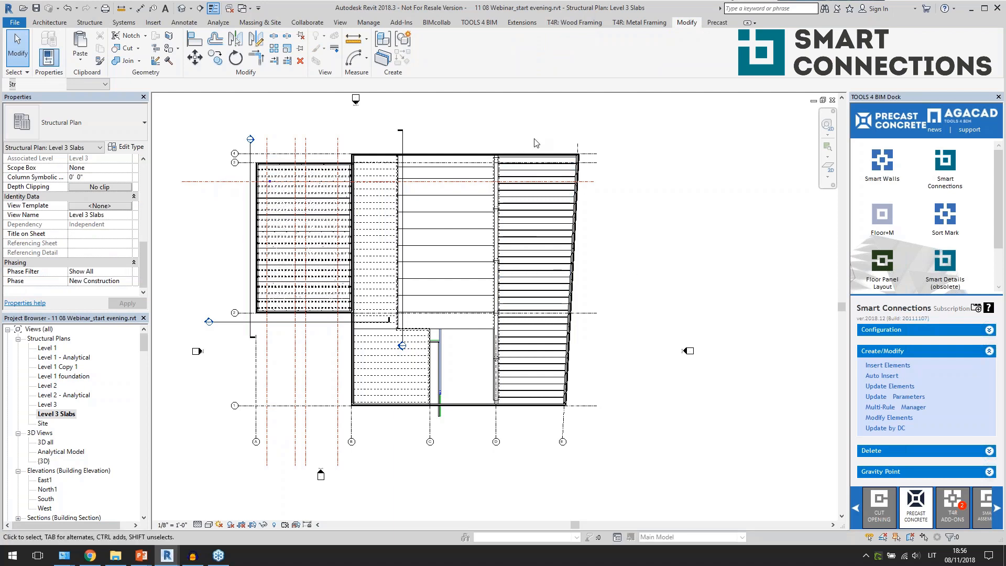
Step: Tag only the floors on both sides of grid D with the Standard floor tag, horizontal and without leaders
{"action": "left_click_drag", "start_coordinate": [540, 137], "coordinate": [480, 432]}
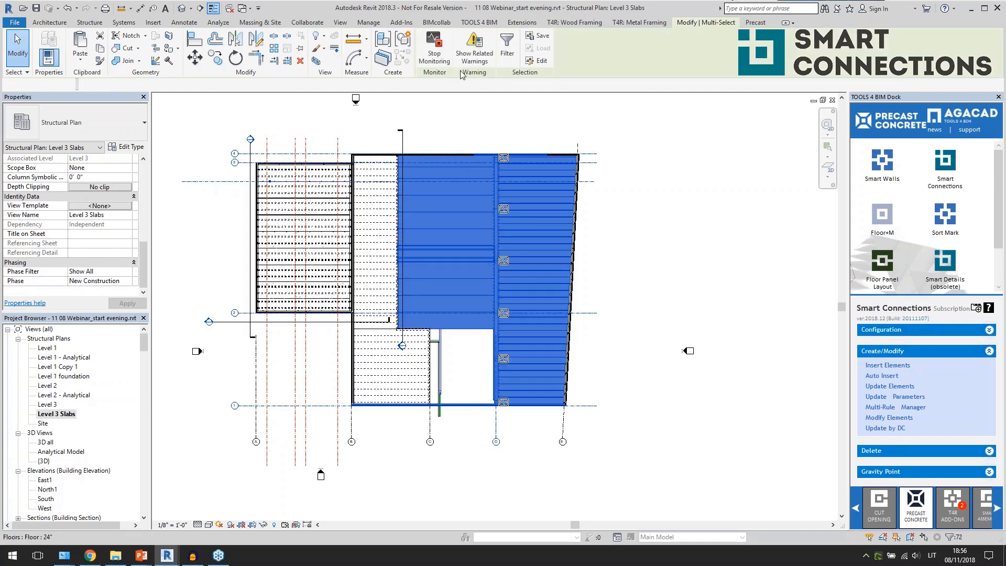
{"action": "left_click", "coordinate": [507, 53]}
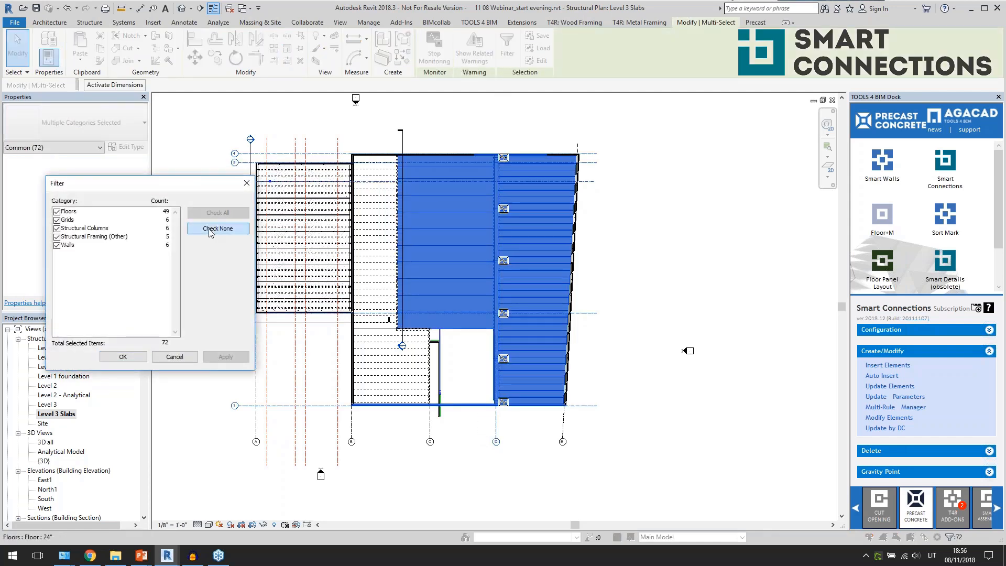
{"action": "left_click", "coordinate": [218, 228]}
{"action": "left_click", "coordinate": [57, 212]}
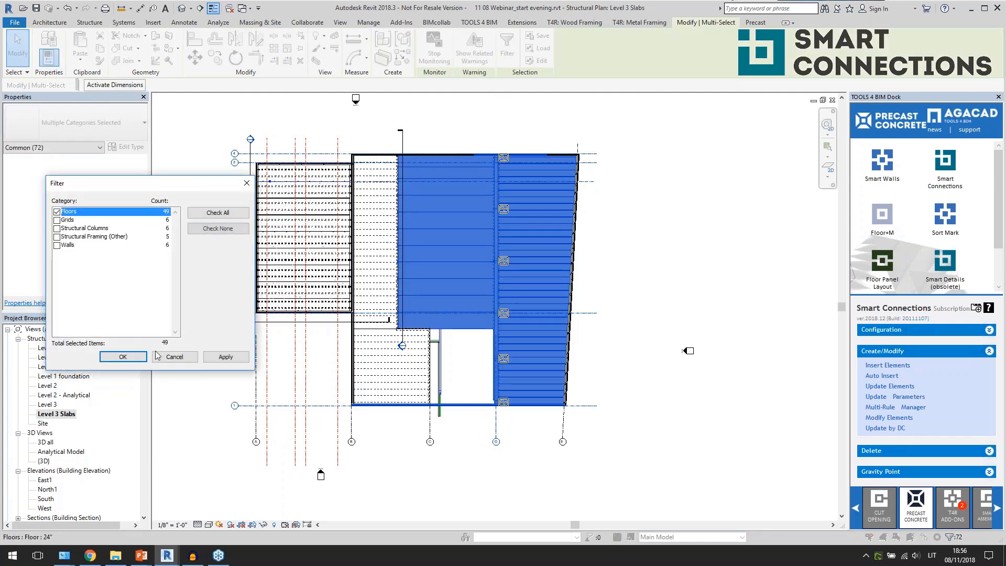
{"action": "left_click", "coordinate": [123, 357]}
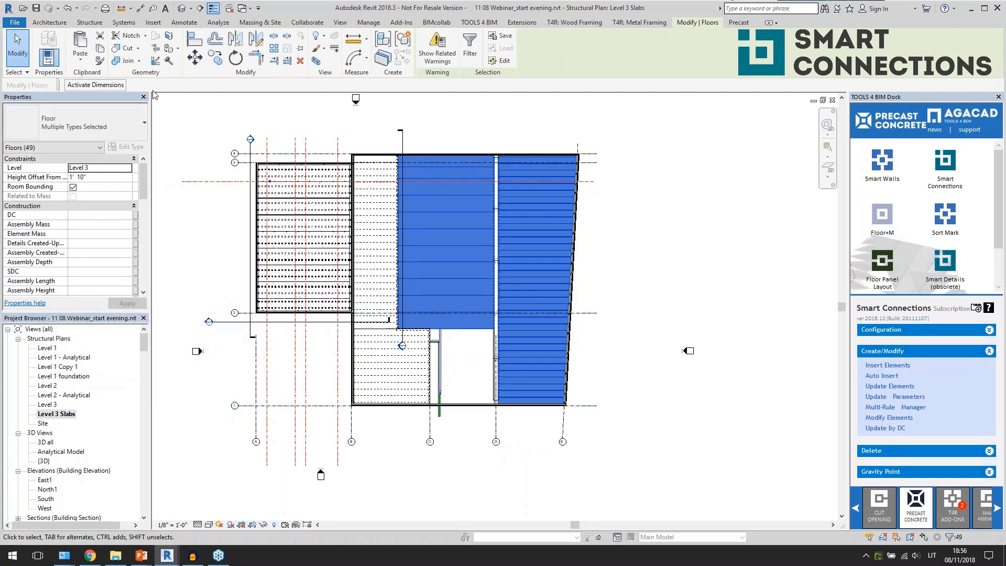
{"action": "left_click", "coordinate": [184, 22]}
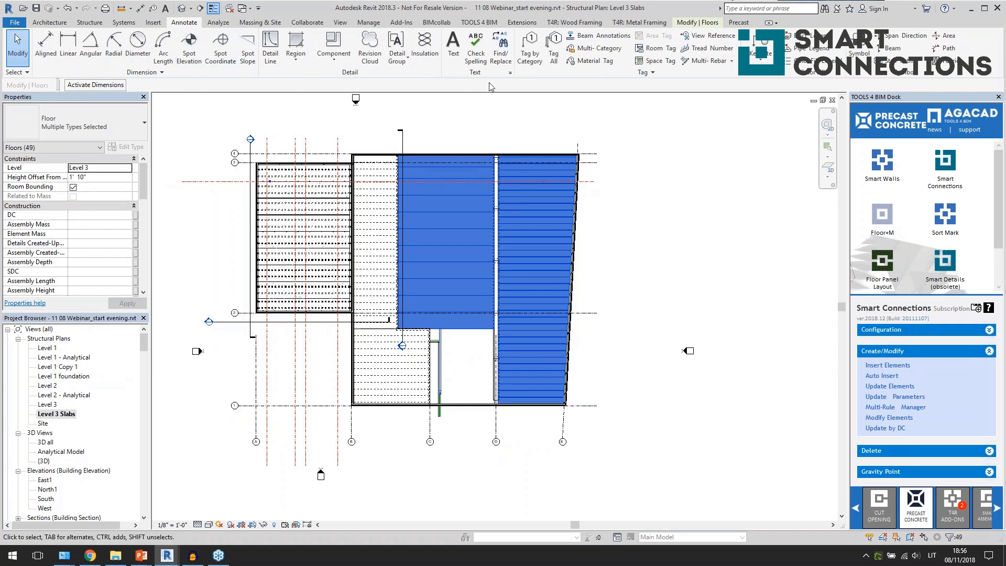
{"action": "left_click", "coordinate": [552, 55]}
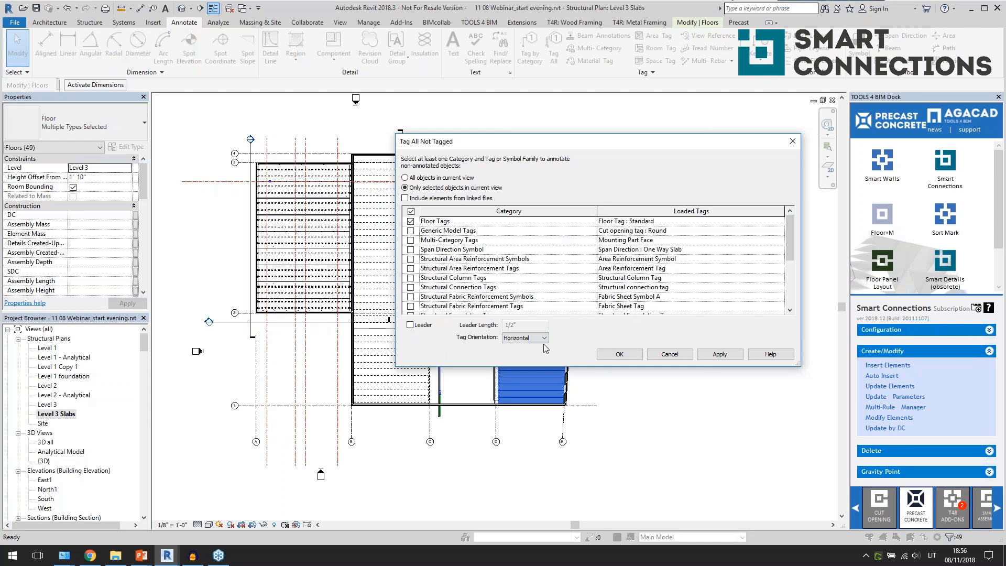
{"action": "left_click", "coordinate": [619, 355]}
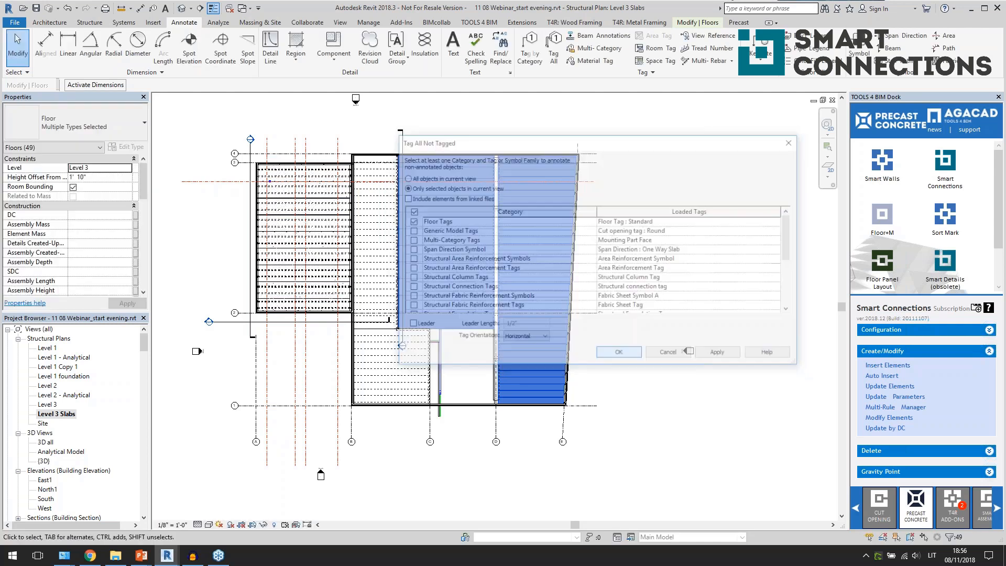
{"action": "key", "text": "Escape"}
Step: Inspect the floor tags placed on the slabs up close
{"action": "scroll", "coordinate": [458, 278], "scroll_direction": "up", "scroll_amount": 5}
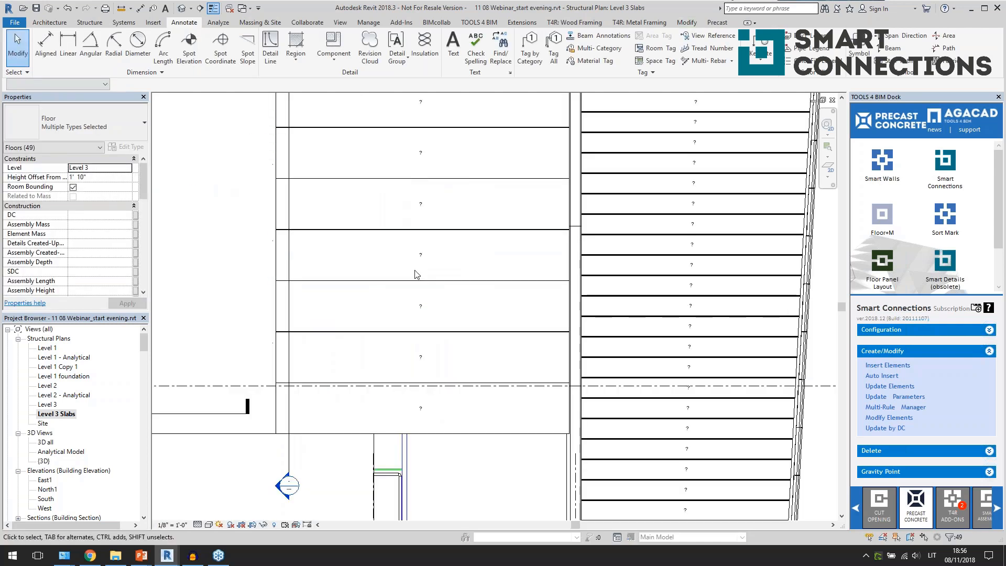
{"action": "left_click", "coordinate": [421, 256]}
{"action": "scroll", "coordinate": [421, 259], "scroll_direction": "down", "scroll_amount": 5}
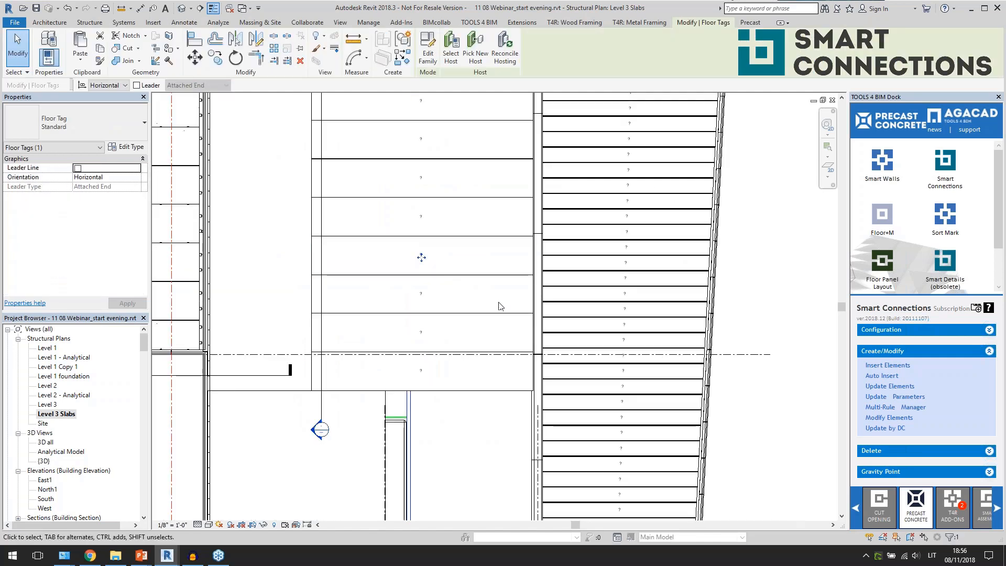
{"action": "key", "text": "Escape"}
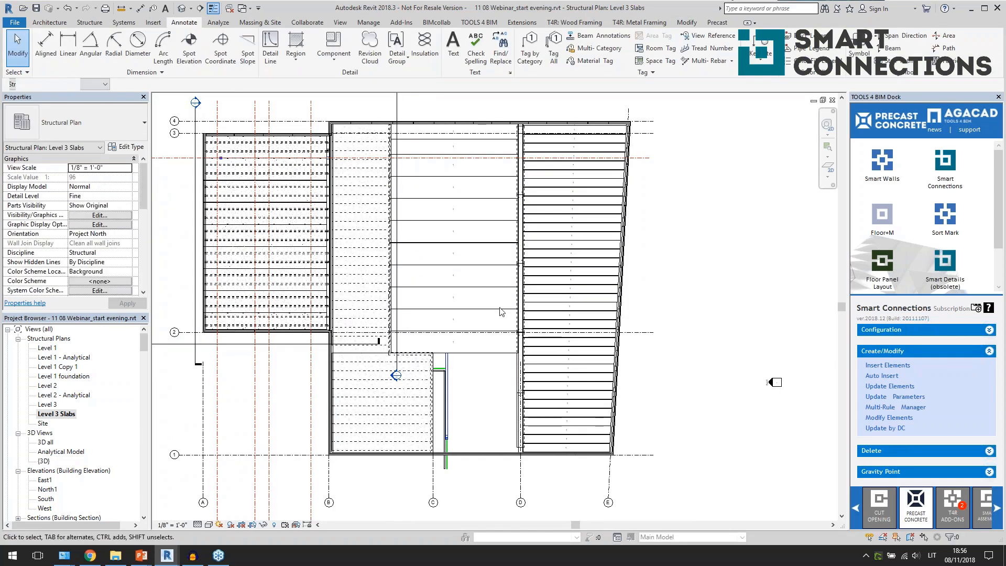
Step: Open Sort Mark and expand its Renumber Elements tools
{"action": "scroll", "coordinate": [456, 281], "scroll_direction": "down", "scroll_amount": 1}
{"action": "scroll", "coordinate": [650, 321], "scroll_direction": "up", "scroll_amount": 1}
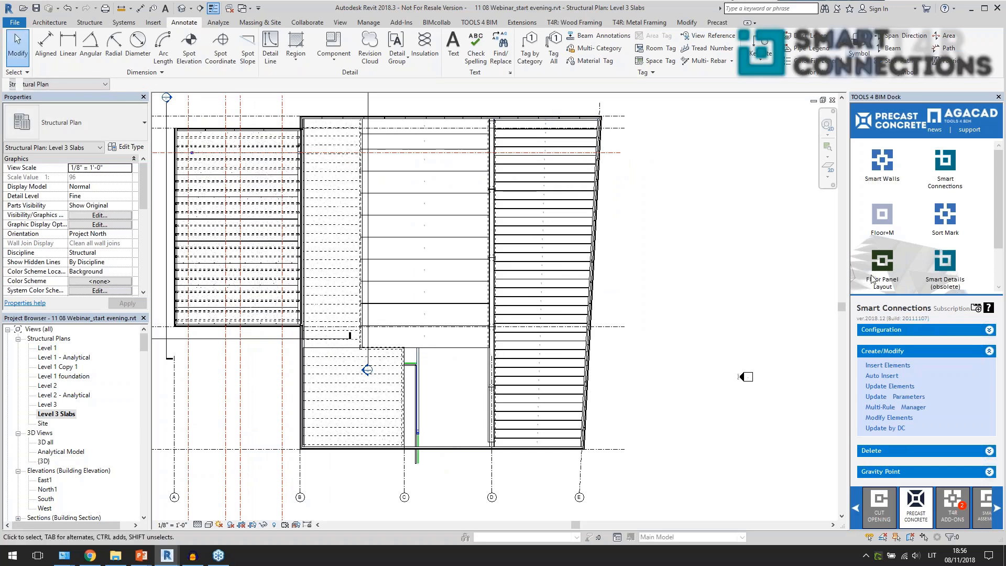
{"action": "left_click", "coordinate": [943, 217]}
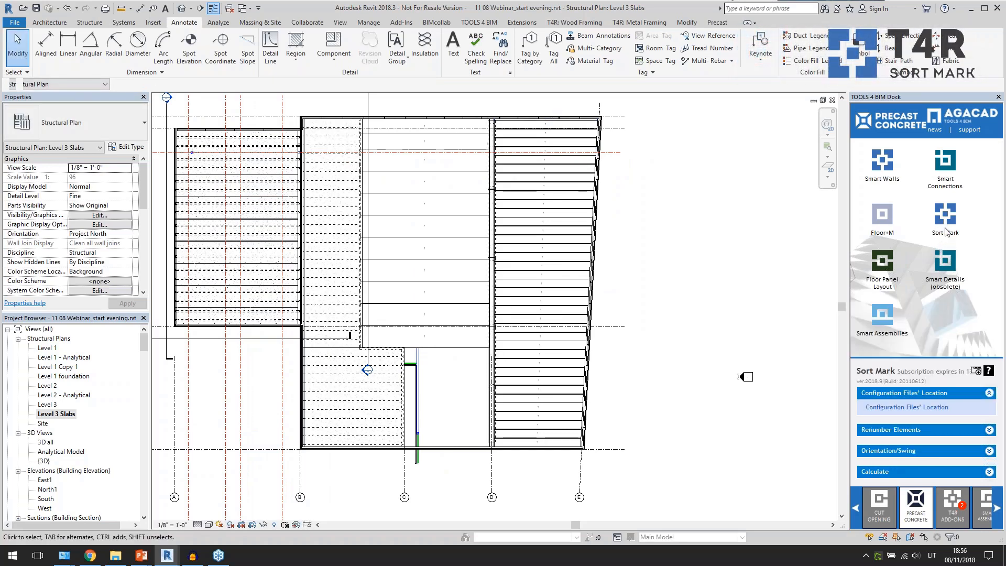
{"action": "left_click", "coordinate": [900, 430]}
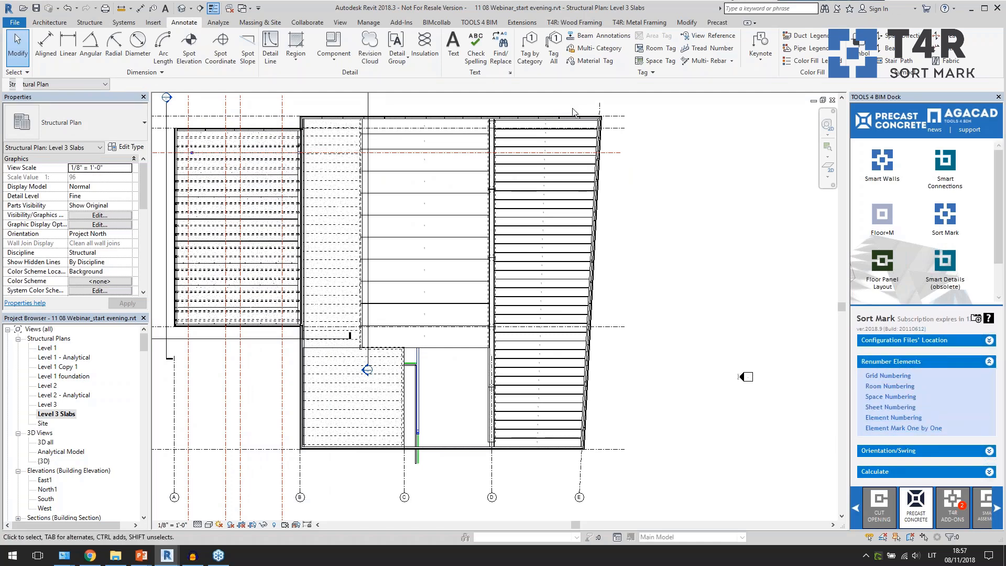
{"action": "left_click_drag", "start_coordinate": [546, 103], "coordinate": [522, 455]}
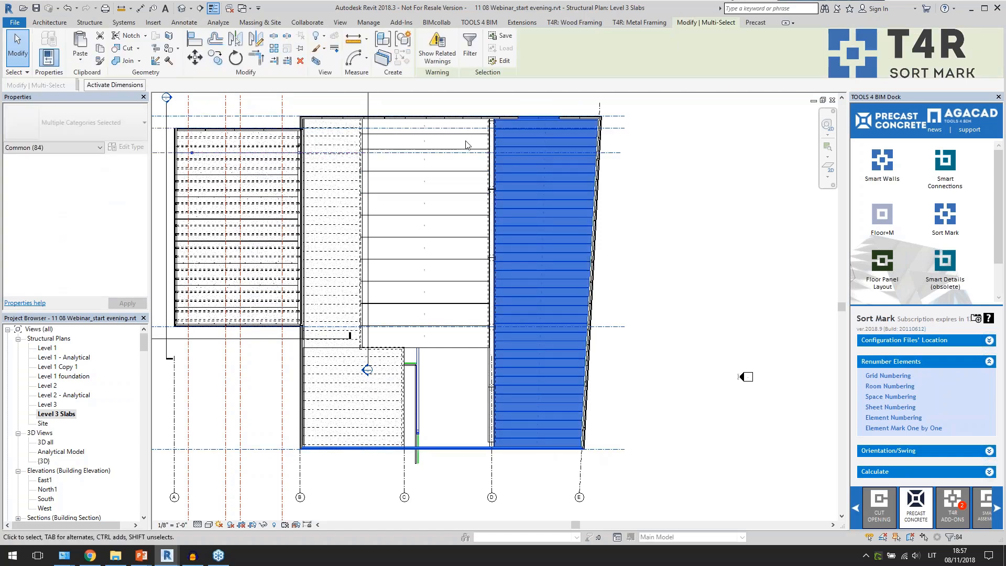
{"action": "left_click", "coordinate": [469, 62]}
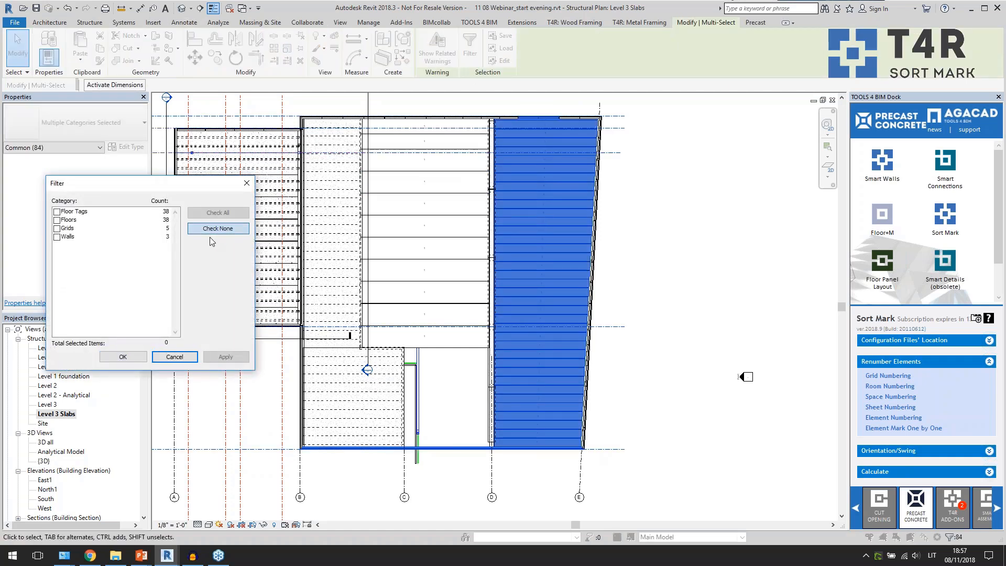
{"action": "left_click", "coordinate": [218, 228]}
{"action": "left_click", "coordinate": [57, 237]}
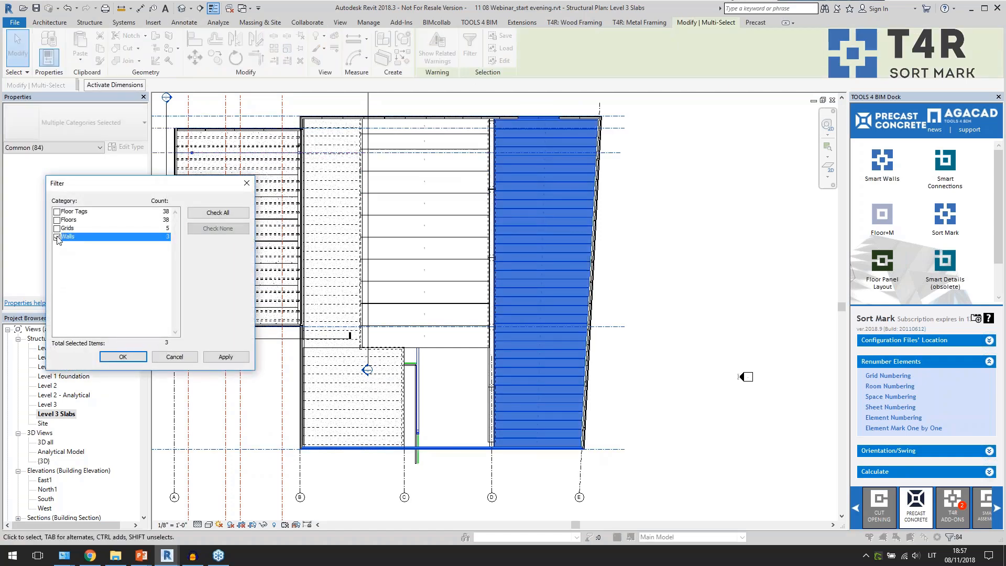
{"action": "left_click", "coordinate": [122, 357]}
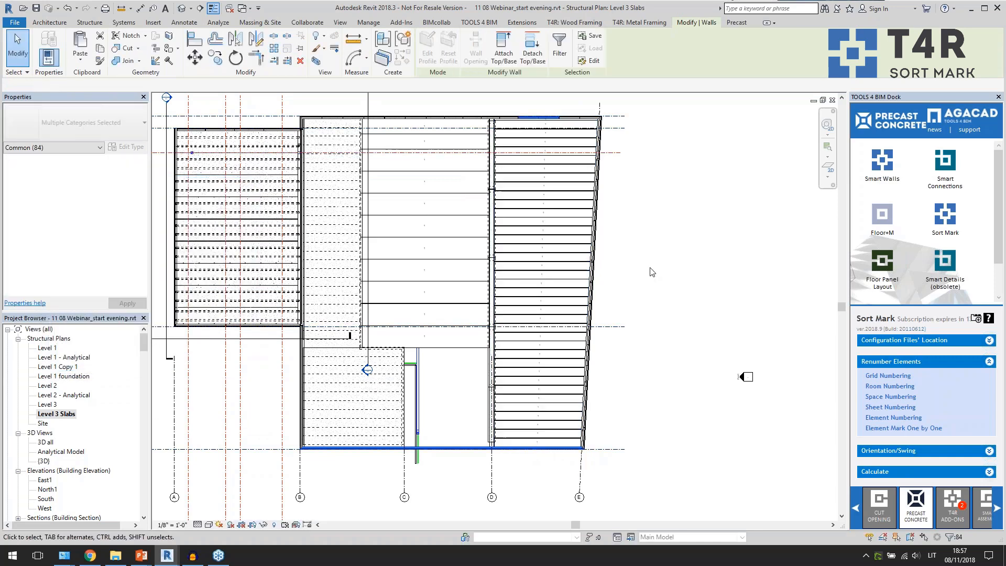
{"action": "left_click", "coordinate": [652, 271]}
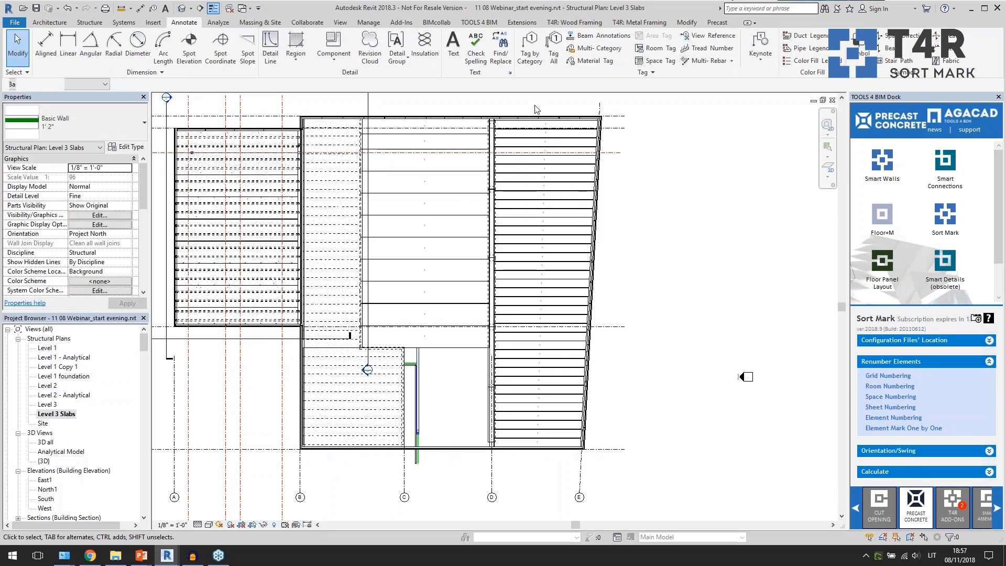
Step: Select the slabs between grids D and E and filter the selection to floors only
{"action": "left_click_drag", "start_coordinate": [523, 459], "coordinate": [519, 460]}
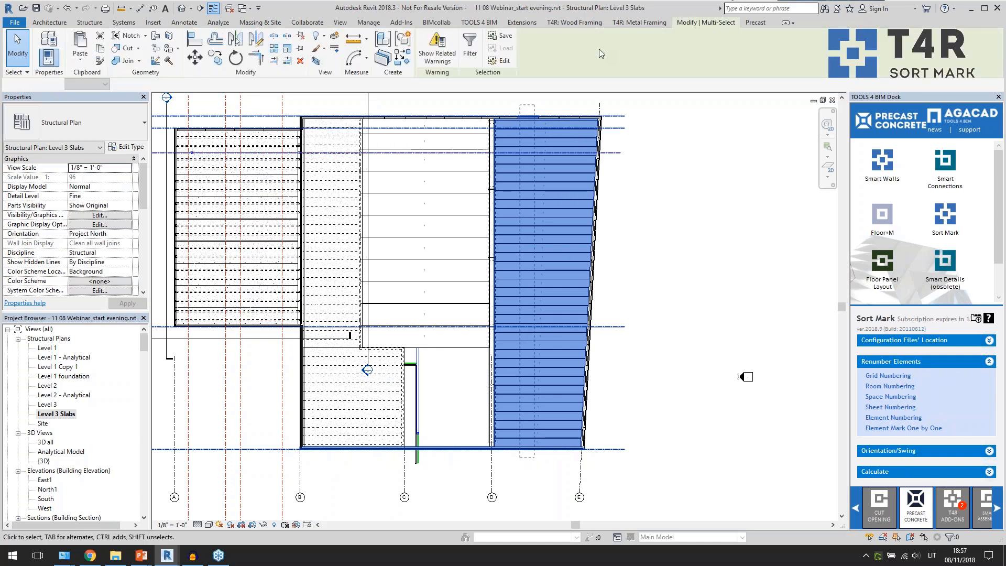
{"action": "left_click", "coordinate": [469, 47]}
{"action": "left_click", "coordinate": [210, 232]}
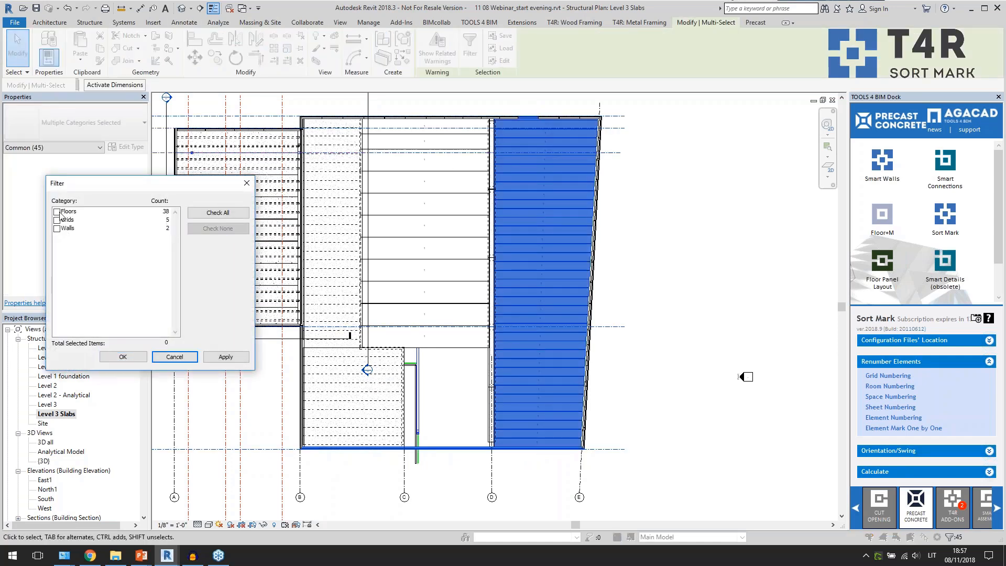
{"action": "left_click", "coordinate": [57, 212]}
{"action": "left_click", "coordinate": [123, 357]}
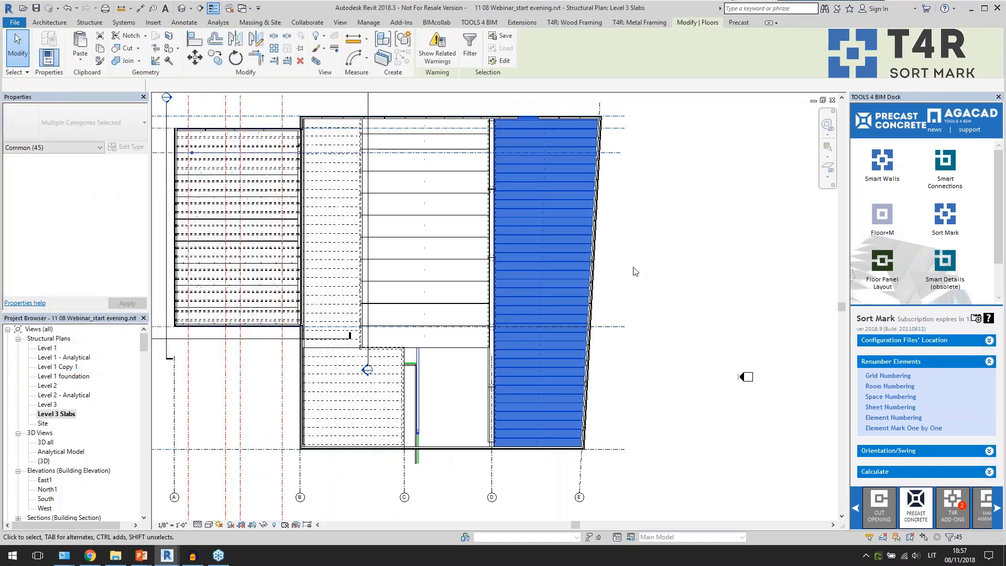
Step: Start Element Numbering for the selected floors, writing to the Mark parameter and using the HCS configuration
{"action": "left_click", "coordinate": [881, 418]}
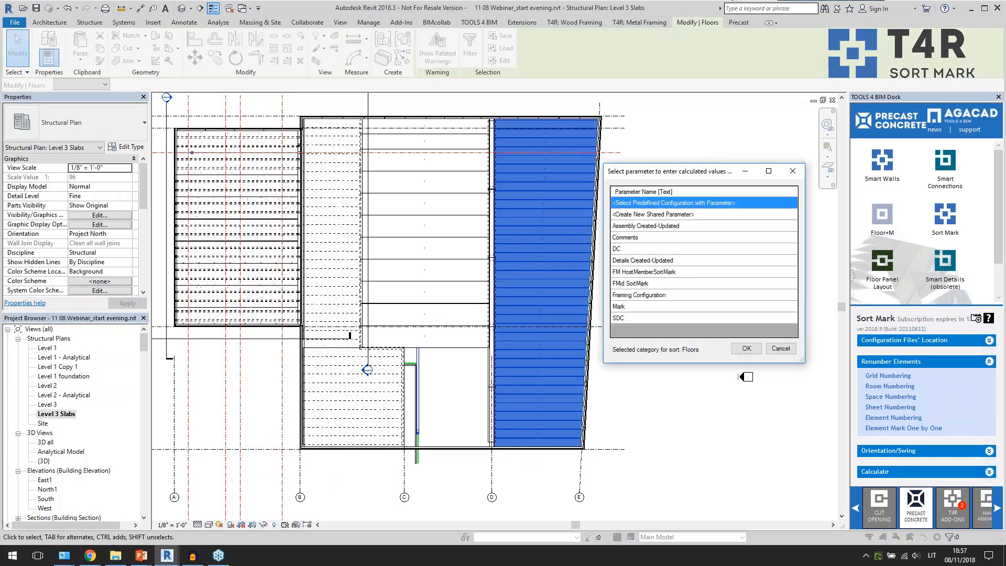
{"action": "left_click", "coordinate": [632, 308]}
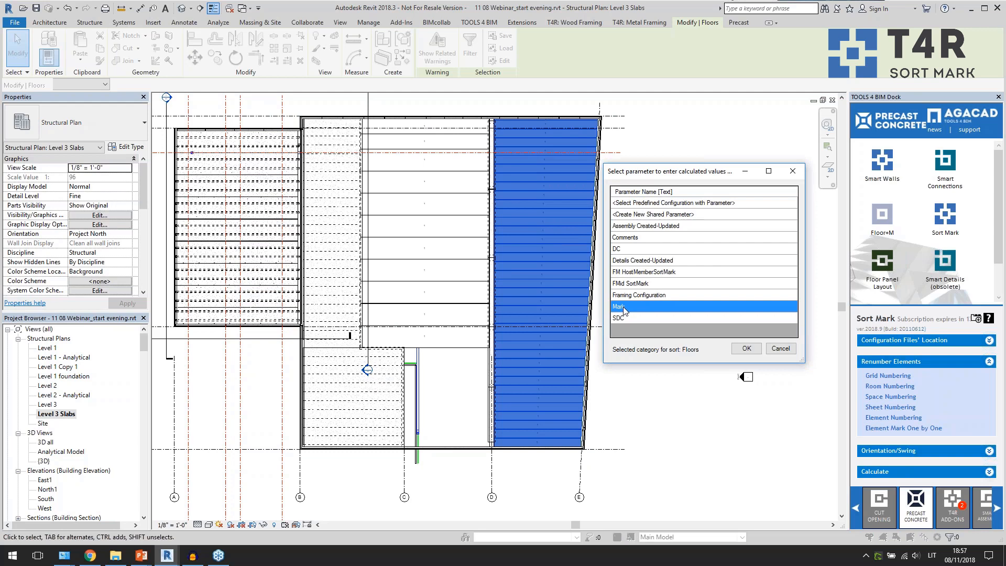
{"action": "left_click", "coordinate": [746, 348]}
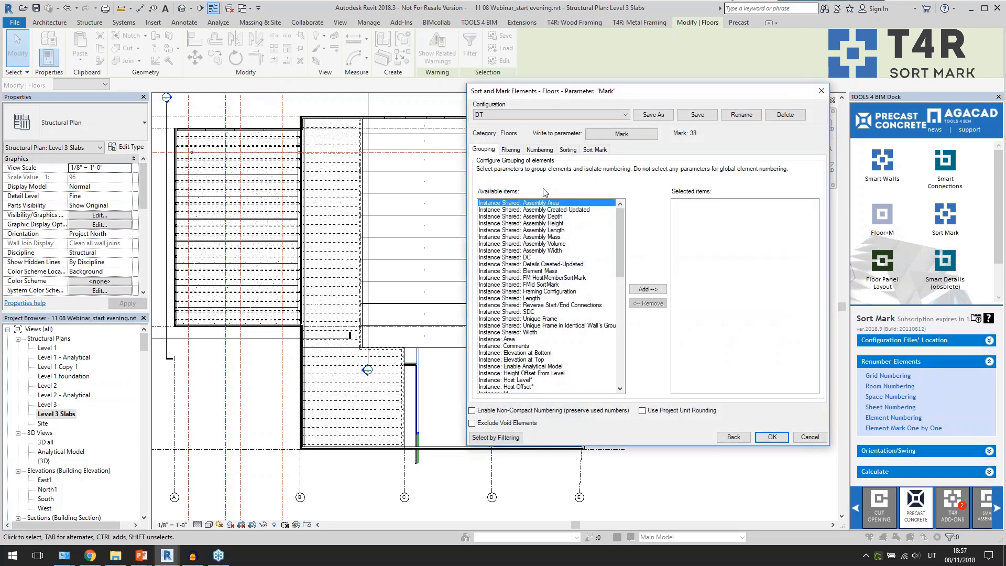
{"action": "left_click", "coordinate": [536, 114]}
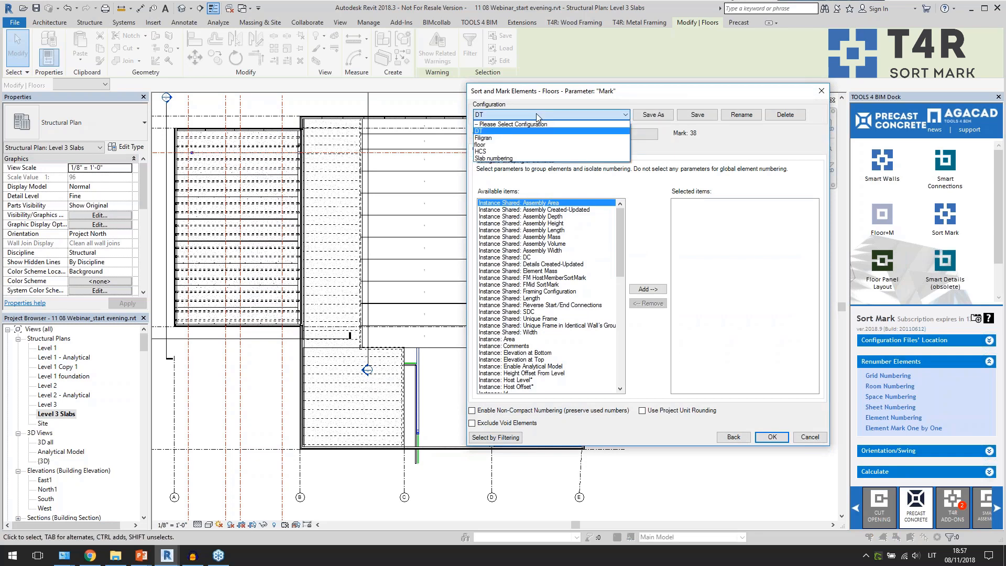
{"action": "left_click", "coordinate": [513, 152]}
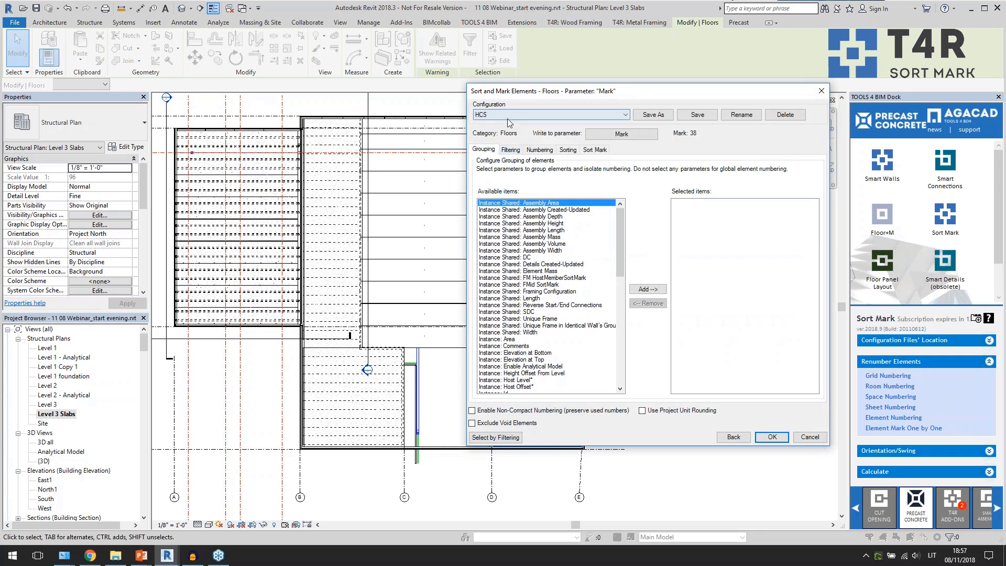
Step: Review the HCS configuration's filtering, numbering, sorting and mark composition settings
{"action": "left_click", "coordinate": [512, 151]}
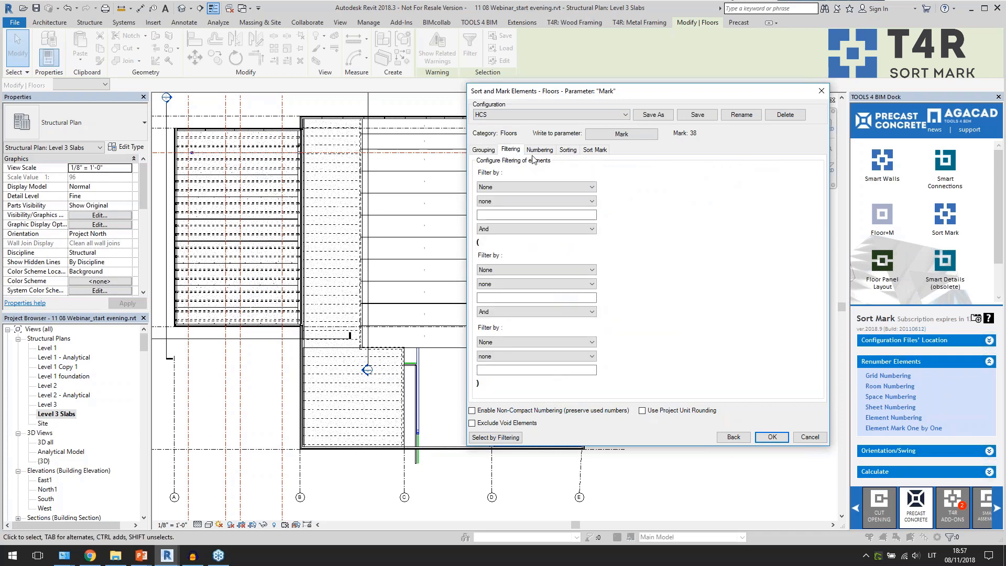
{"action": "left_click", "coordinate": [539, 150]}
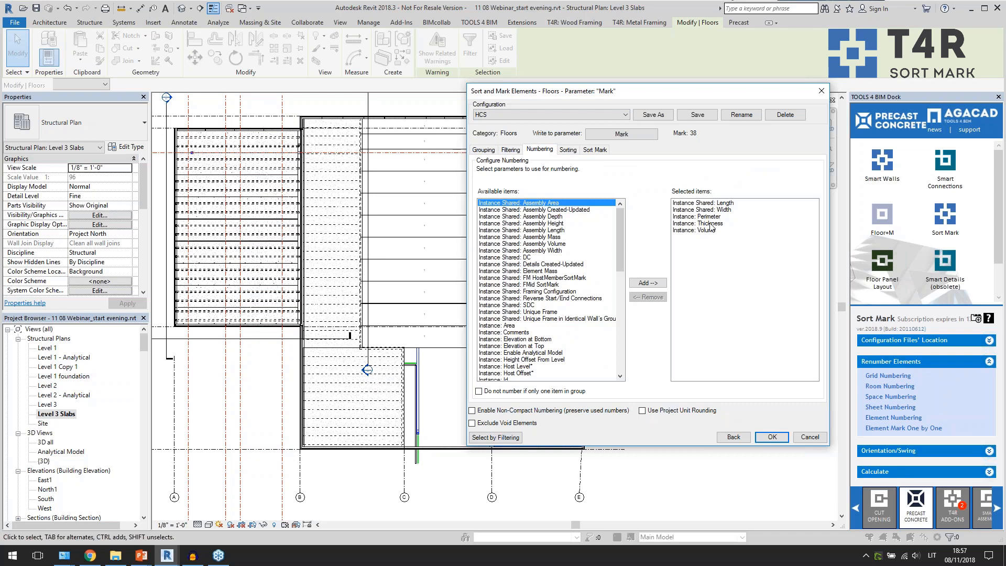
{"action": "left_click_drag", "start_coordinate": [718, 213], "coordinate": [717, 225]}
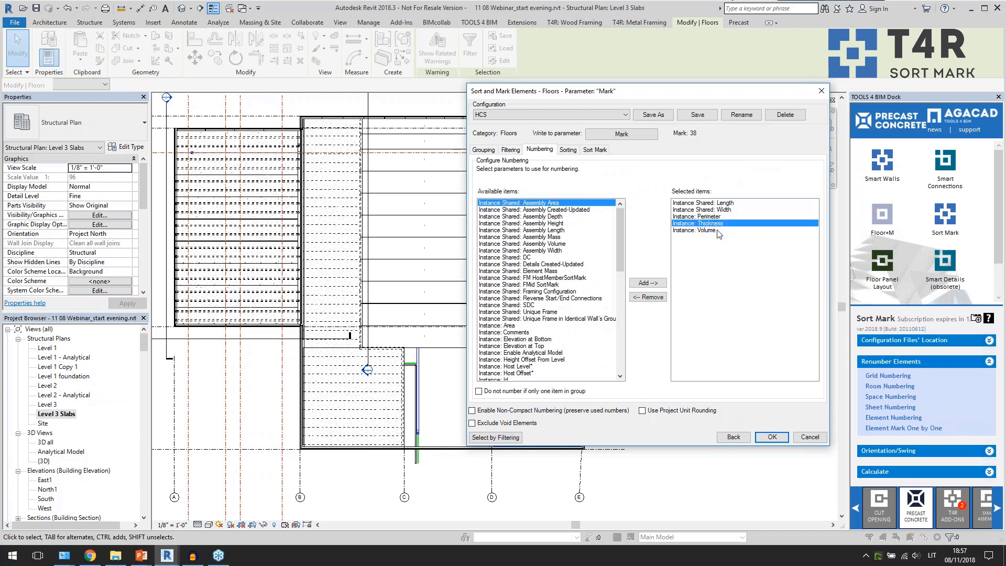
{"action": "mouse_move", "coordinate": [620, 253]}
{"action": "left_mouse_down"}
{"action": "mouse_move", "coordinate": [629, 352]}
{"action": "mouse_move", "coordinate": [619, 242]}
{"action": "left_mouse_up"}
{"action": "left_click", "coordinate": [568, 150]}
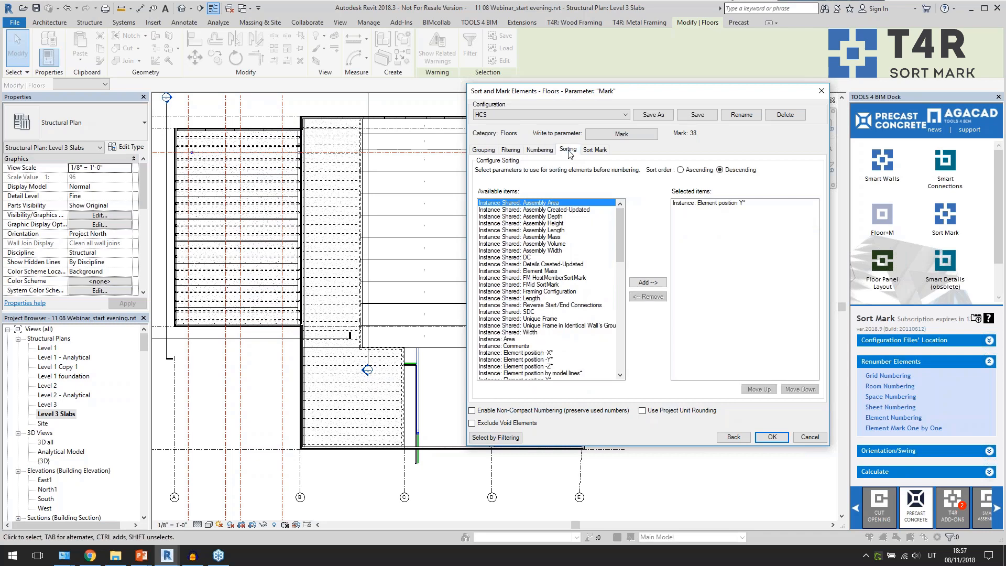
{"action": "scroll", "coordinate": [621, 220], "scroll_direction": "down", "scroll_amount": 8}
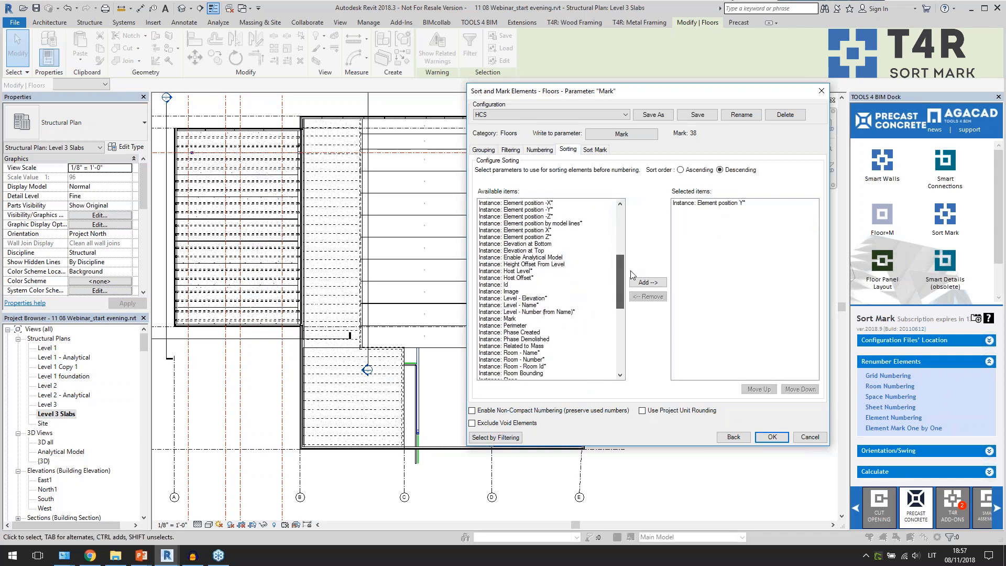
{"action": "left_click", "coordinate": [548, 278]}
{"action": "left_click", "coordinate": [545, 298]}
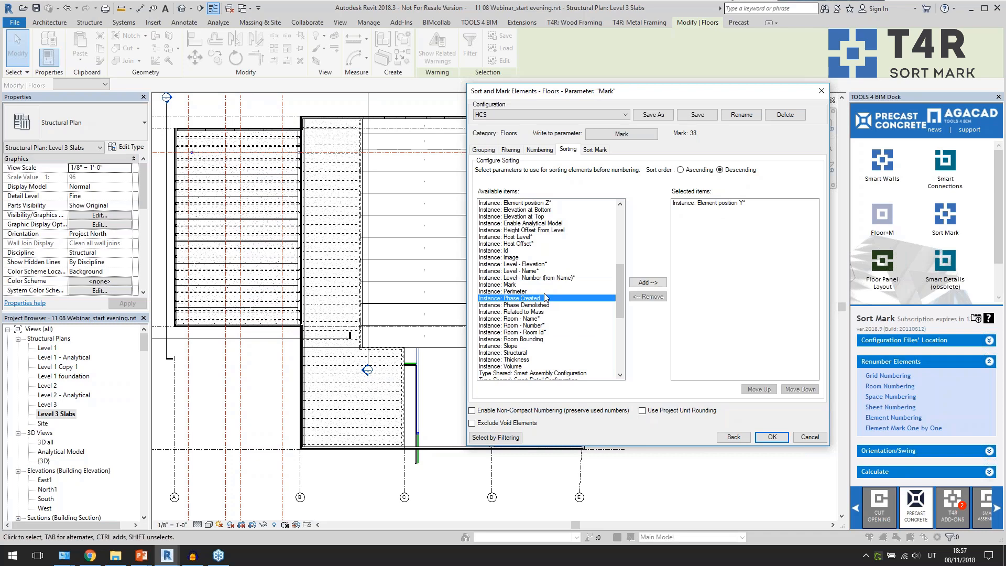
{"action": "scroll", "coordinate": [603, 237], "scroll_direction": "down", "scroll_amount": 3}
{"action": "left_click", "coordinate": [594, 151]}
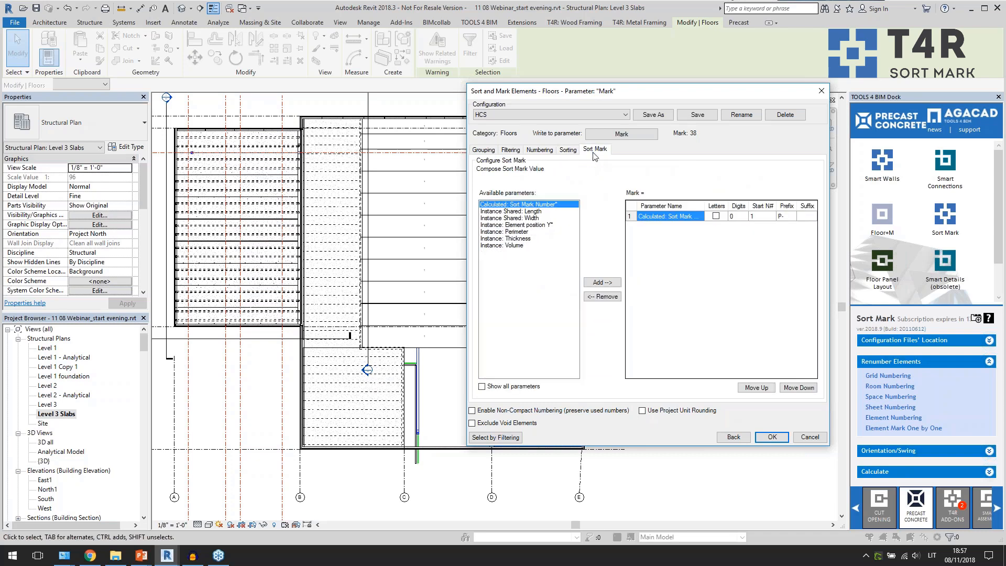
{"action": "double_click", "coordinate": [755, 216]}
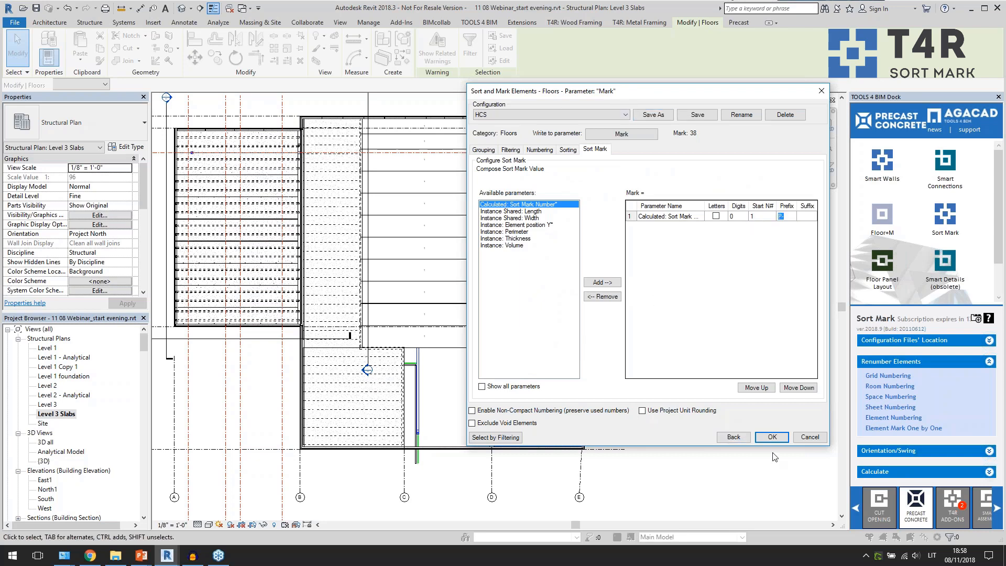
Step: Run the HCS numbering on the slabs between grids D and E, then clear the selection
{"action": "left_click", "coordinate": [772, 438]}
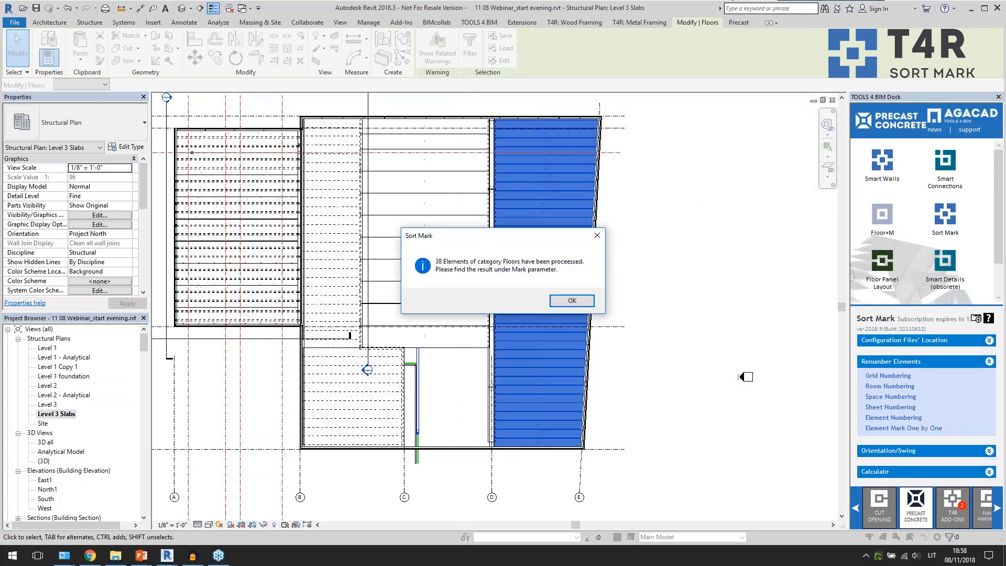
{"action": "left_click", "coordinate": [572, 301]}
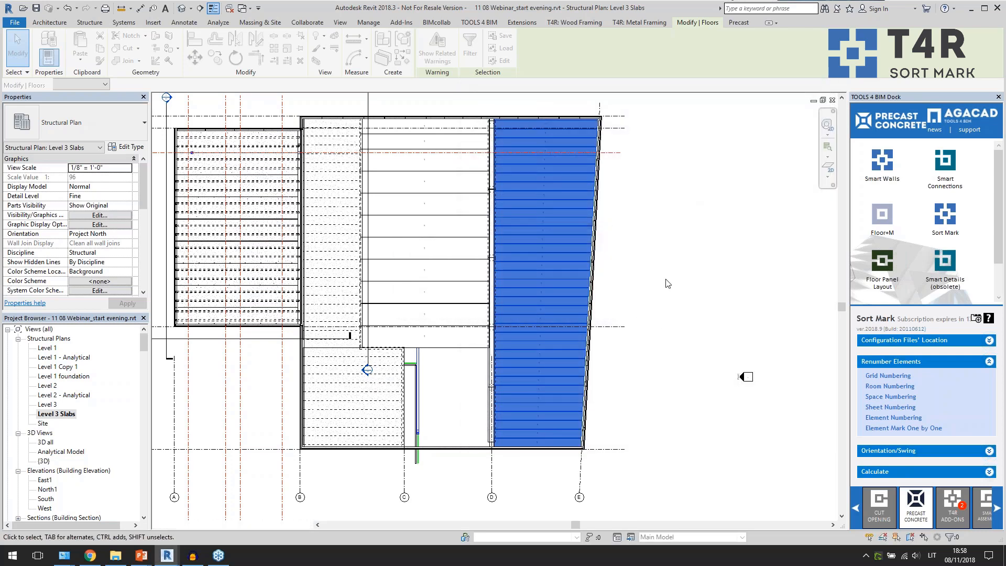
{"action": "left_click", "coordinate": [653, 307]}
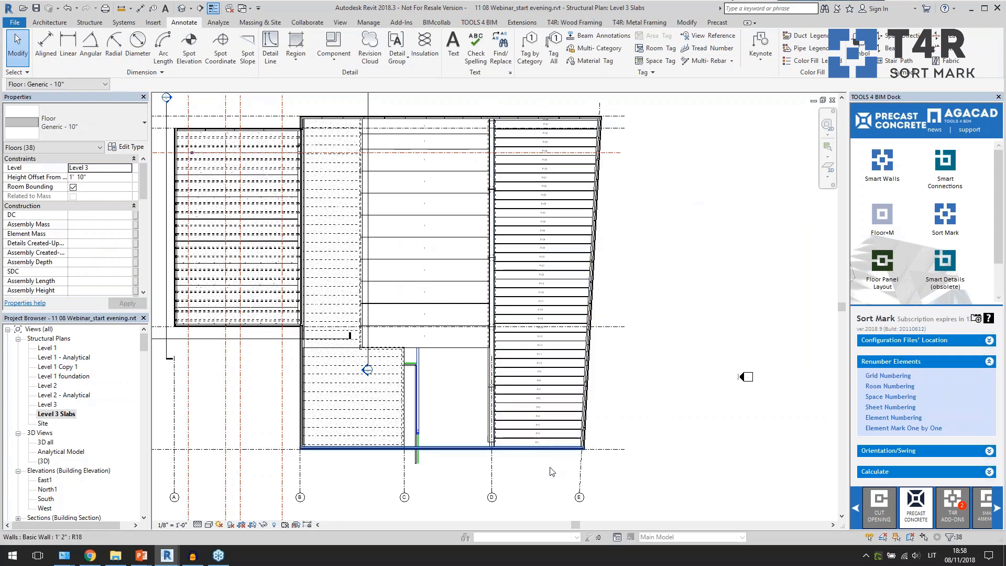
Step: Inspect the new marks on the slabs between grids D and E from one end of the bay to the other
{"action": "scroll", "coordinate": [550, 469], "scroll_direction": "up", "scroll_amount": 3}
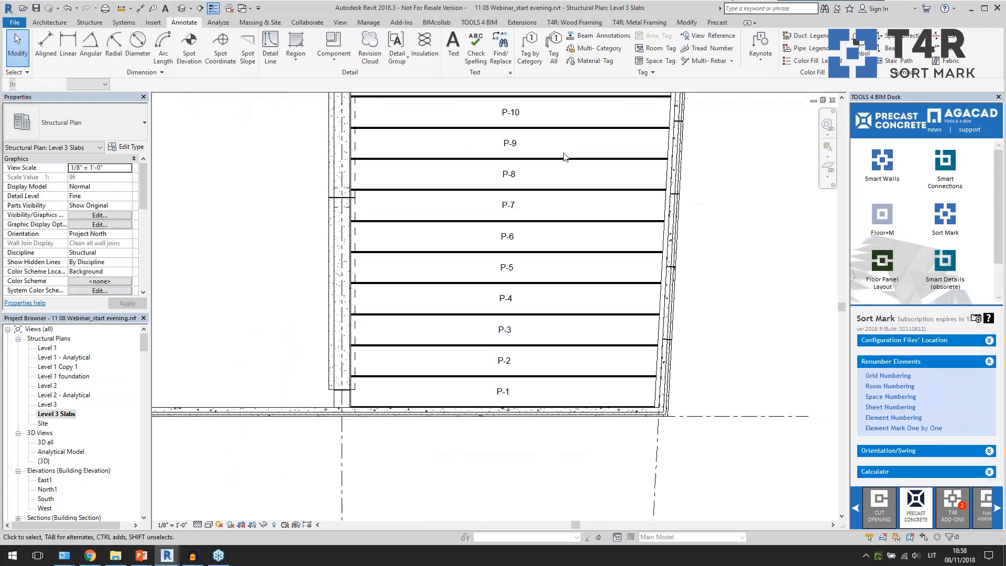
{"action": "middle_click_drag", "start_coordinate": [563, 158], "coordinate": [581, 458]}
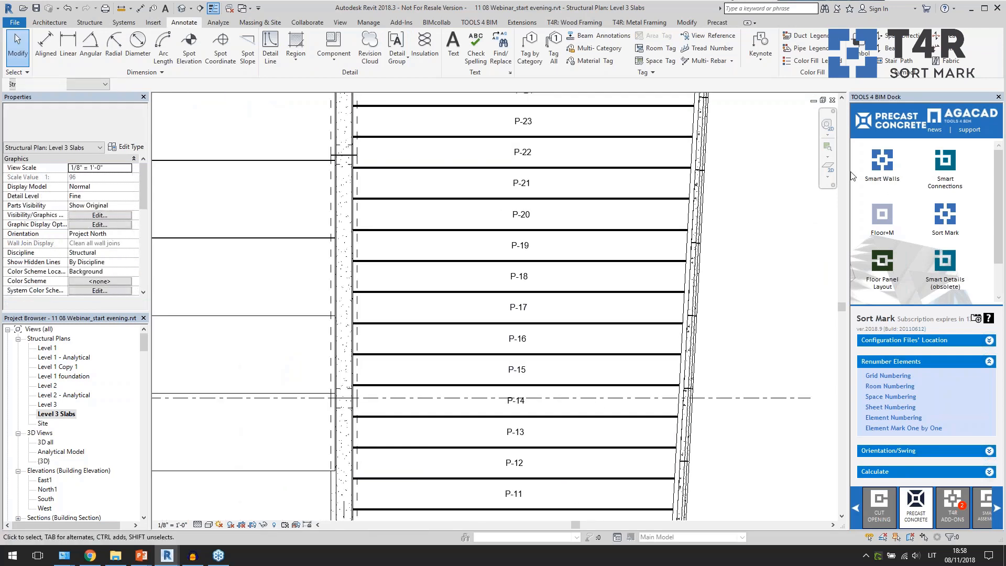
{"action": "middle_click_drag", "start_coordinate": [761, 109], "coordinate": [684, 436]}
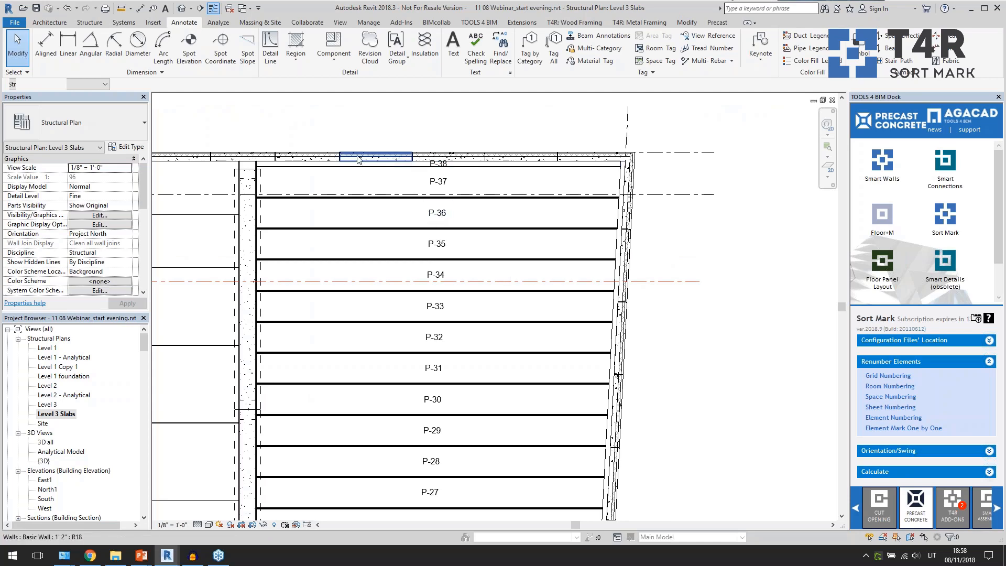
{"action": "scroll", "coordinate": [314, 202], "scroll_direction": "up", "scroll_amount": 2}
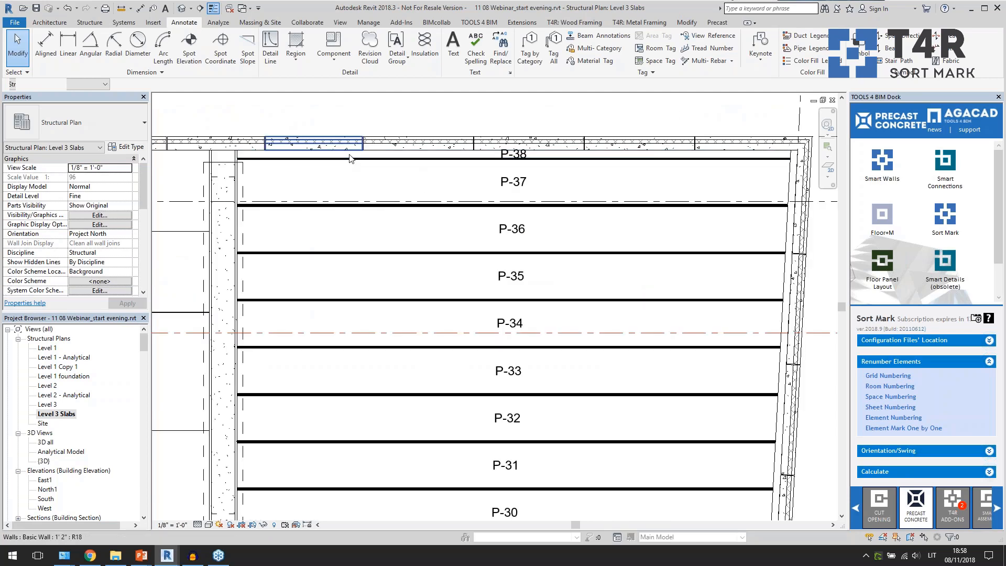
{"action": "left_click", "coordinate": [335, 144]}
{"action": "left_click", "coordinate": [484, 130]}
{"action": "scroll", "coordinate": [532, 197], "scroll_direction": "down", "scroll_amount": 3}
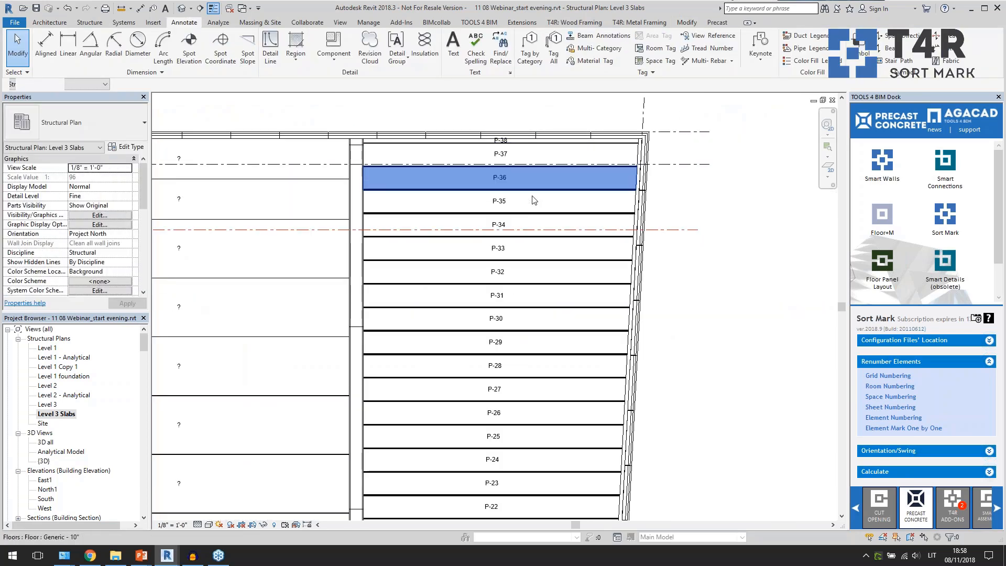
{"action": "middle_click_drag", "start_coordinate": [676, 357], "coordinate": [684, 270]}
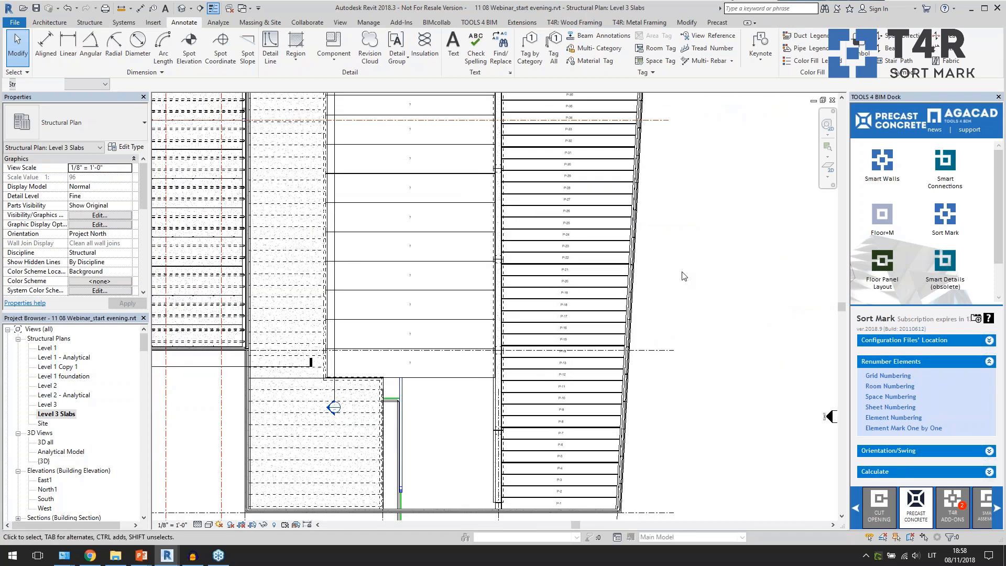
{"action": "middle_click_drag", "start_coordinate": [676, 315], "coordinate": [682, 291]}
{"action": "scroll", "coordinate": [555, 424], "scroll_direction": "down", "scroll_amount": 1}
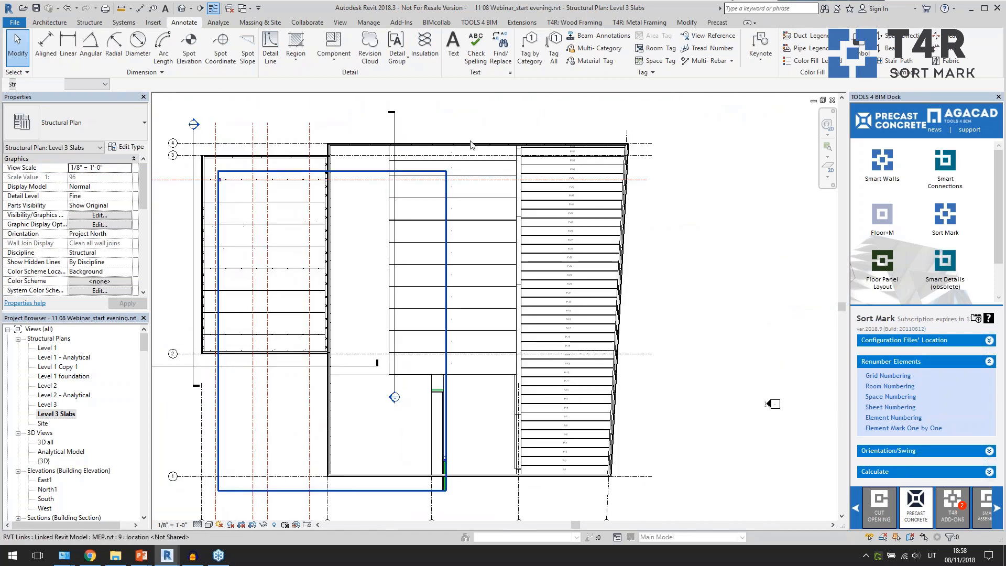
Step: Select the wide slabs in the bay just west of grid D and filter the selection to floors only
{"action": "left_click_drag", "start_coordinate": [488, 135], "coordinate": [467, 382]}
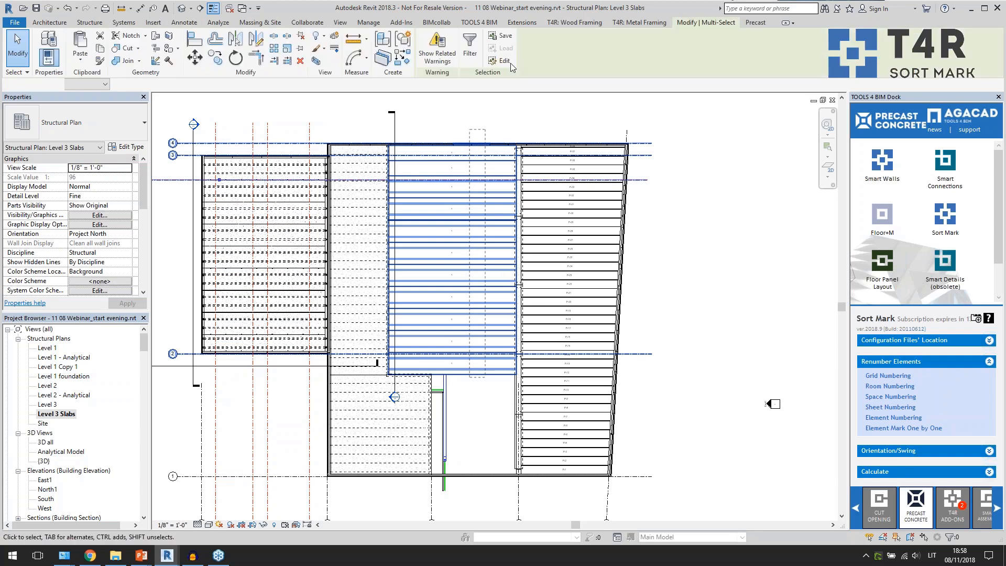
{"action": "left_click", "coordinate": [467, 51]}
{"action": "left_click", "coordinate": [217, 228]}
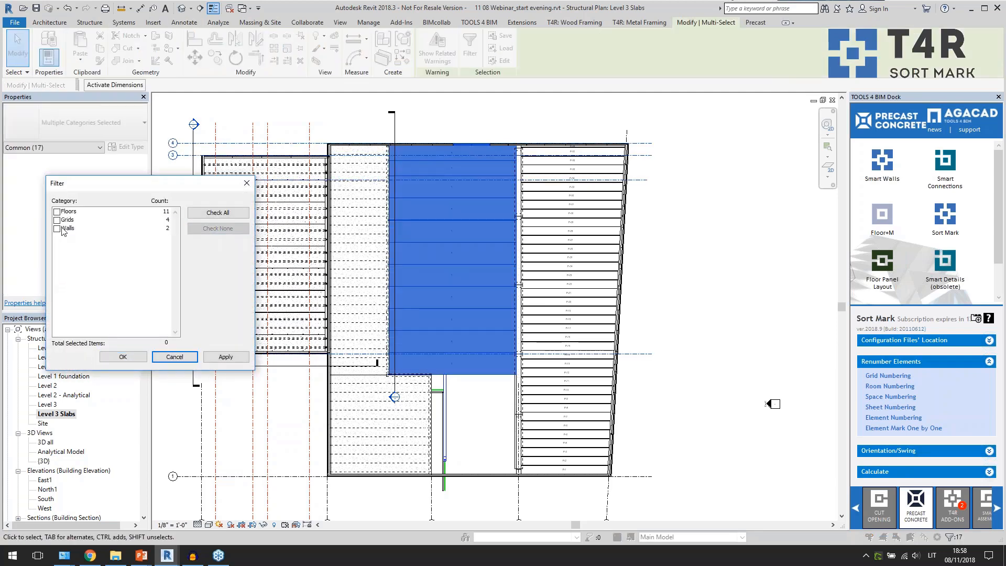
{"action": "left_click", "coordinate": [57, 212]}
{"action": "left_click", "coordinate": [123, 357]}
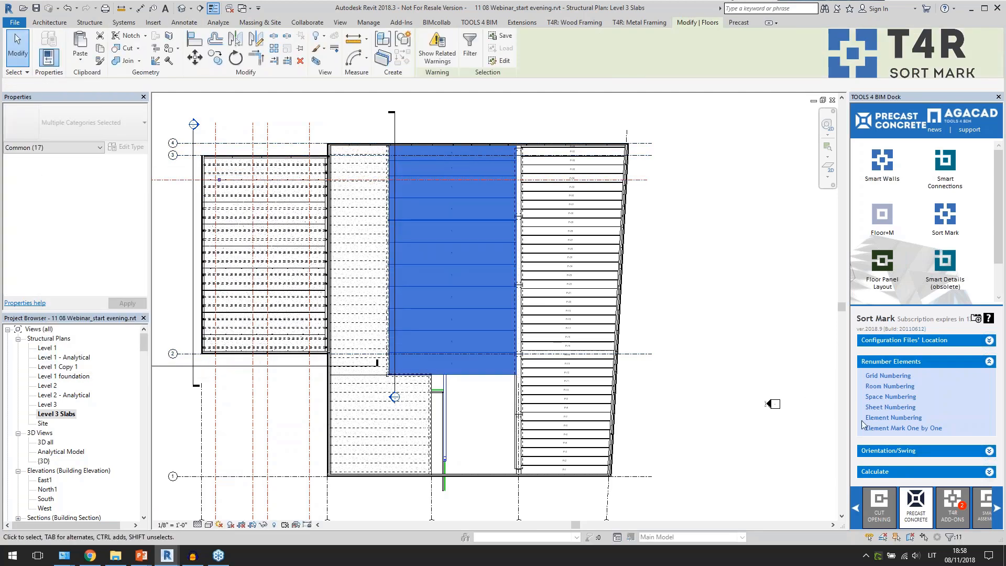
Step: Renumber the selected floors with Element Numbering, writing to the Mark parameter with the DT configuration
{"action": "left_click", "coordinate": [876, 417]}
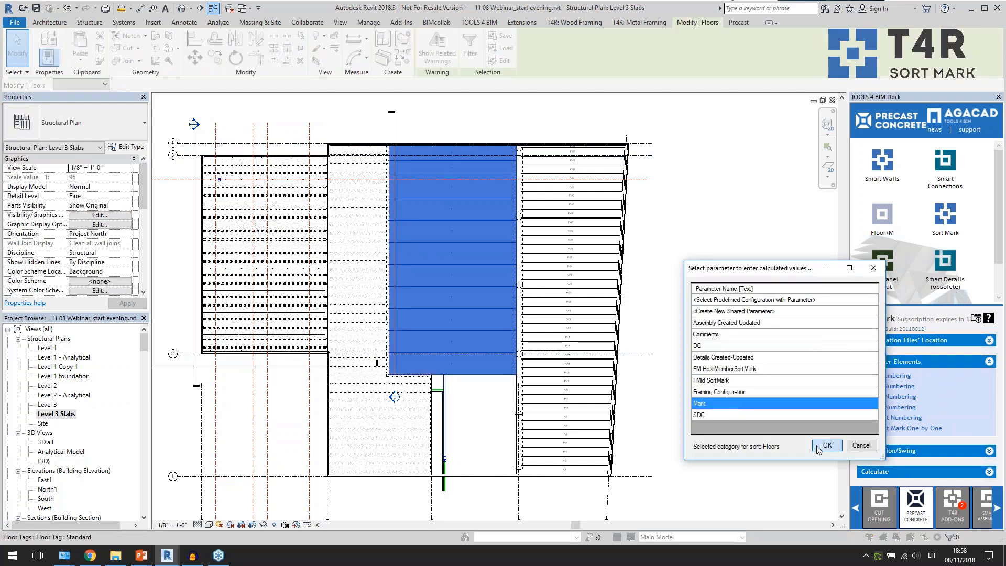
{"action": "left_click", "coordinate": [819, 446]}
{"action": "left_click", "coordinate": [540, 67]}
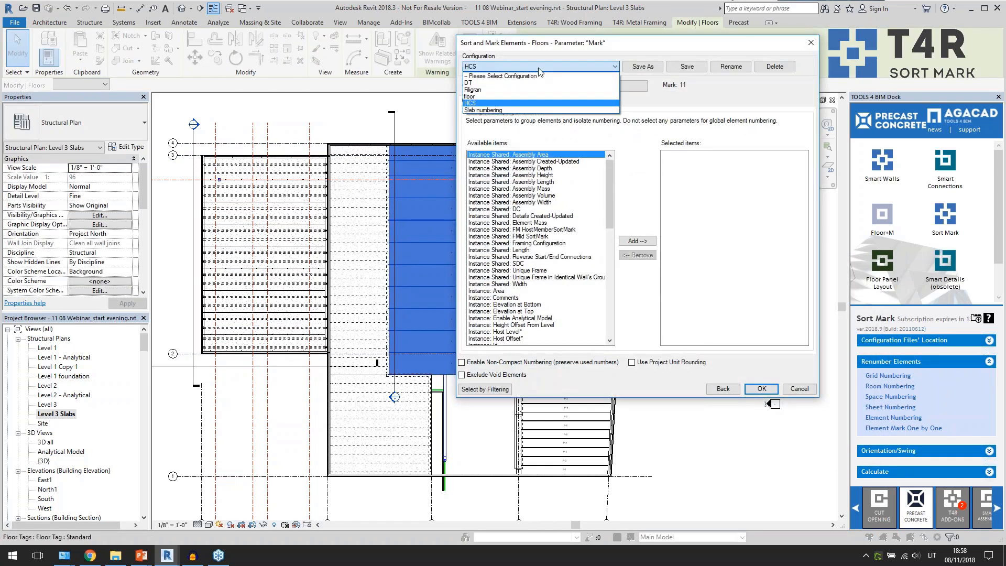
{"action": "left_click", "coordinate": [492, 84]}
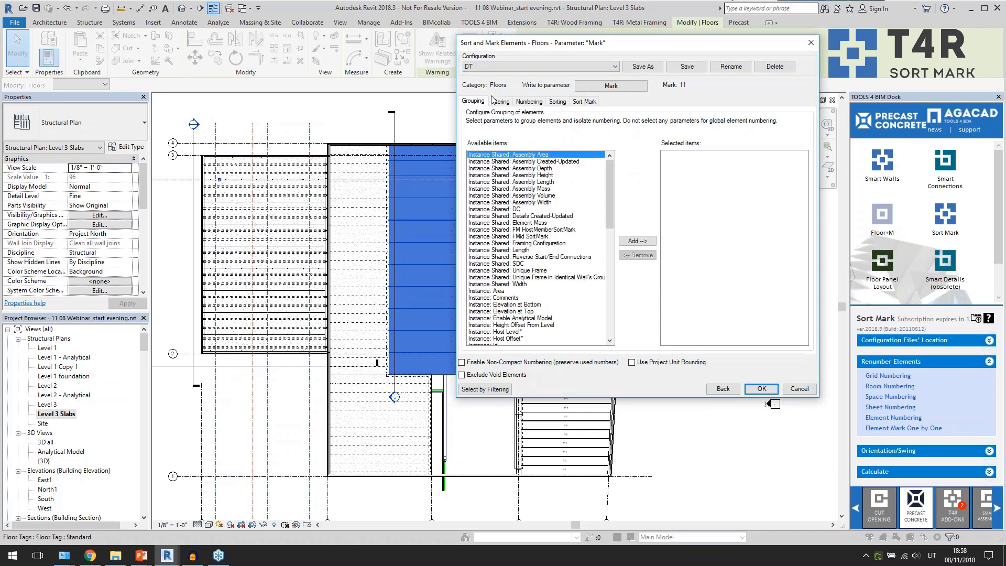
{"action": "left_click", "coordinate": [760, 389]}
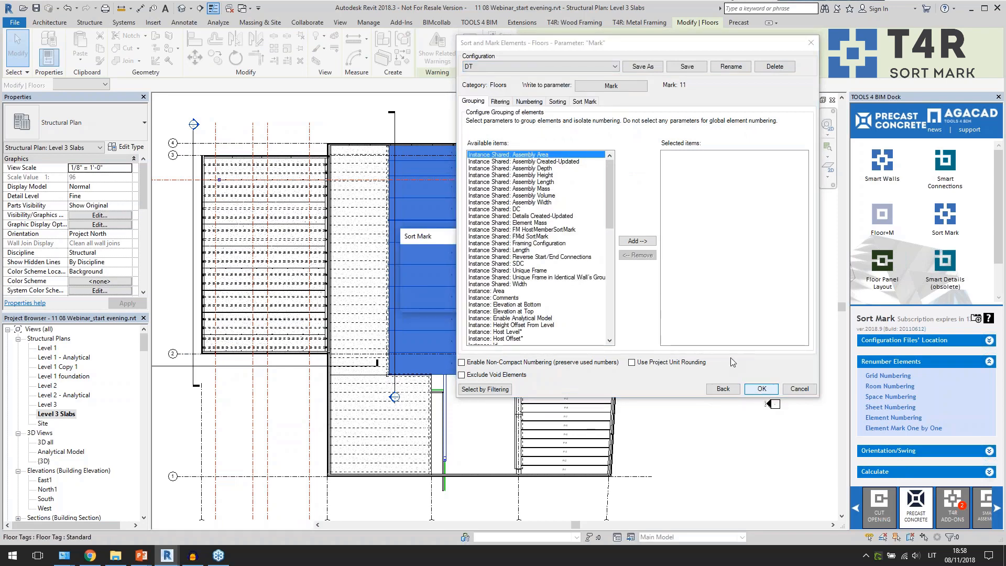
{"action": "left_click", "coordinate": [577, 302]}
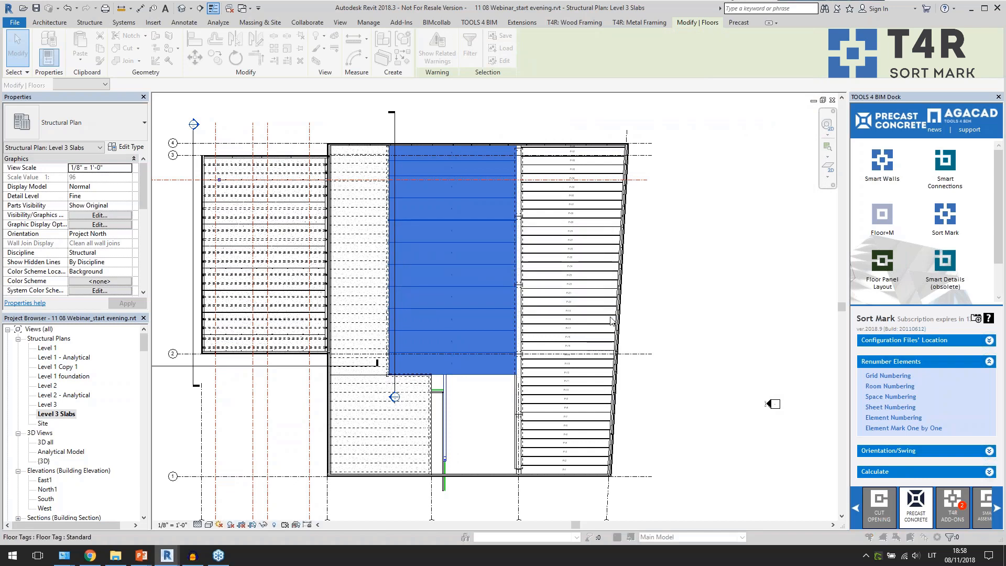
{"action": "left_click", "coordinate": [540, 313]}
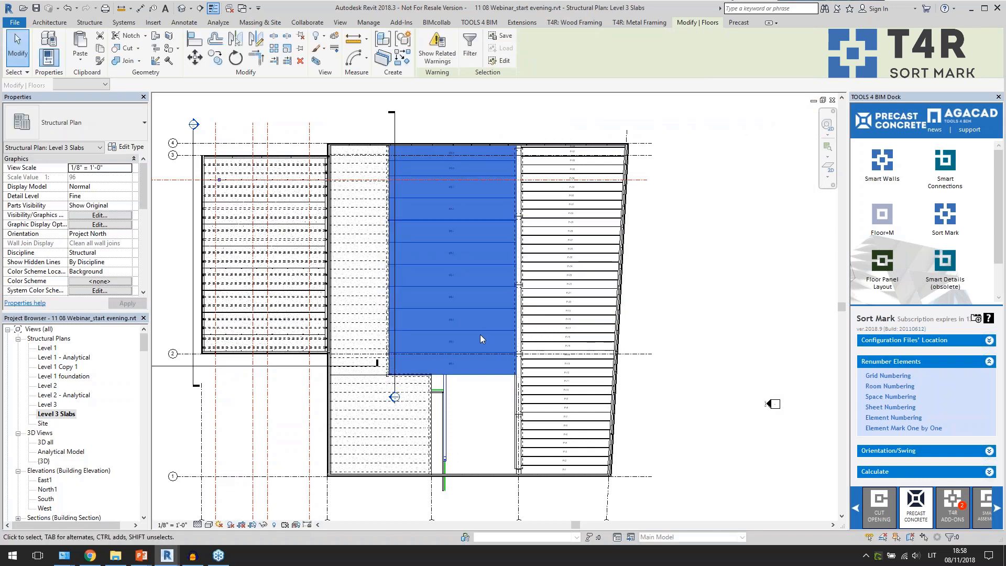
Step: Inspect the new marks on the wide slabs west of grid D up close
{"action": "scroll", "coordinate": [463, 388], "scroll_direction": "up", "scroll_amount": 5}
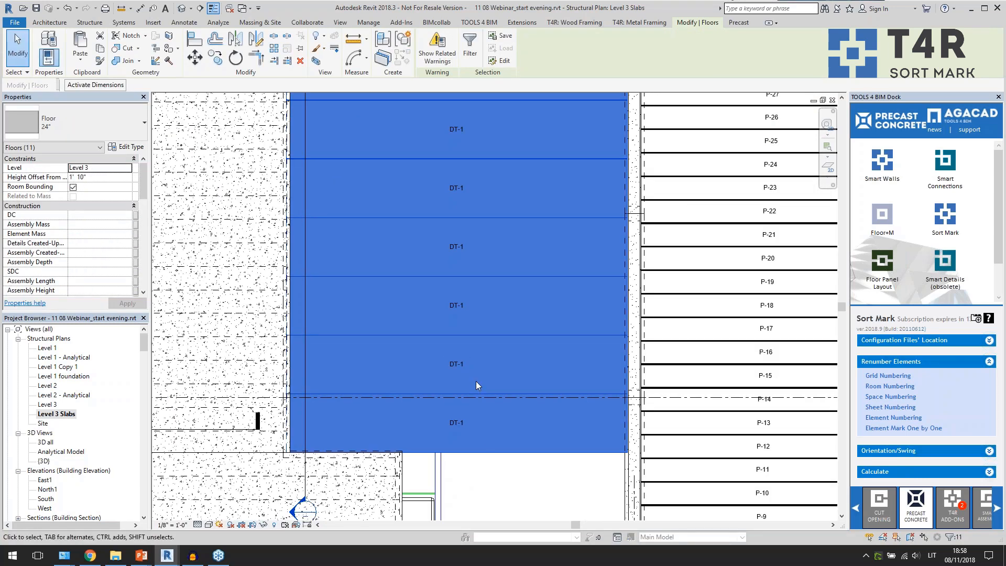
{"action": "middle_click_drag", "start_coordinate": [530, 284], "coordinate": [535, 501]}
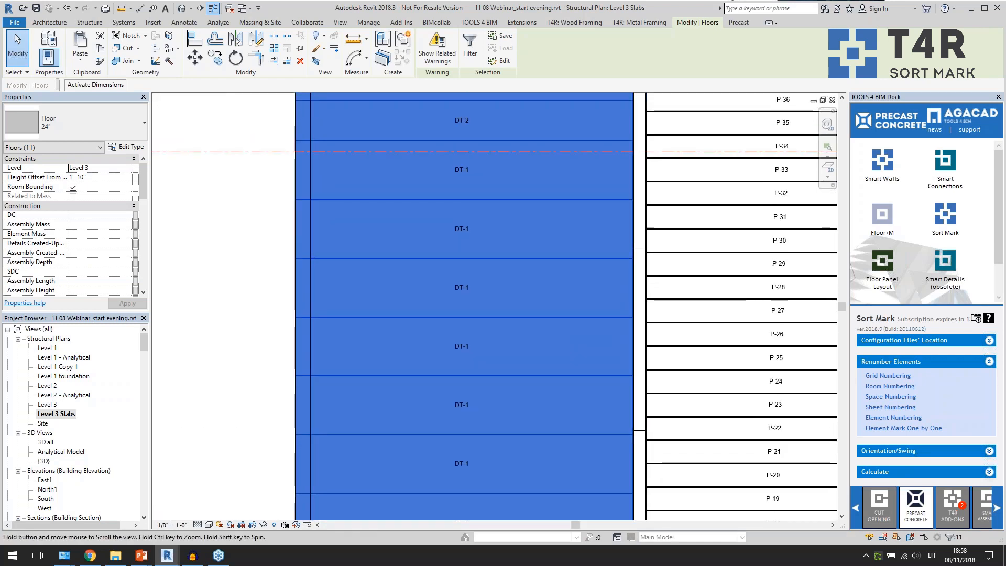
{"action": "scroll", "coordinate": [491, 281], "scroll_direction": "down", "scroll_amount": 2}
{"action": "scroll", "coordinate": [487, 268], "scroll_direction": "up", "scroll_amount": 3}
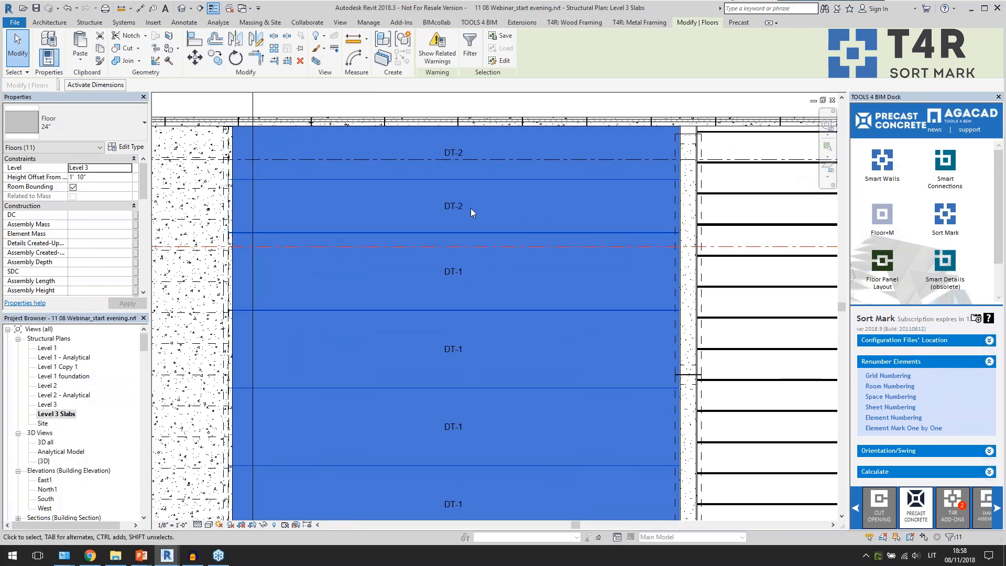
Step: Clear the floor selection and open the Level 1 Copy 1 structural plan
{"action": "scroll", "coordinate": [468, 164], "scroll_direction": "down", "scroll_amount": 5}
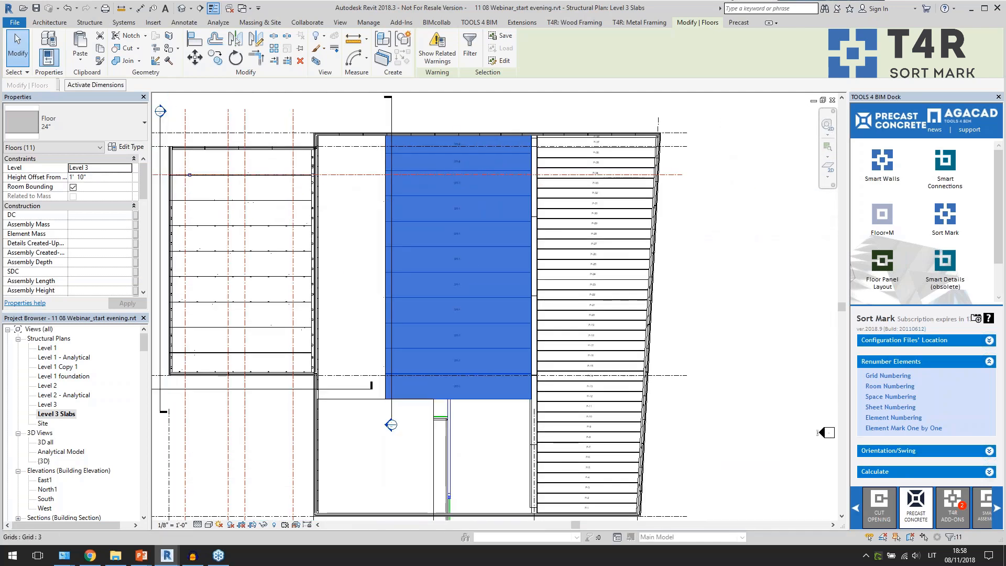
{"action": "scroll", "coordinate": [464, 146], "scroll_direction": "up", "scroll_amount": 1}
{"action": "scroll", "coordinate": [374, 254], "scroll_direction": "down", "scroll_amount": 2}
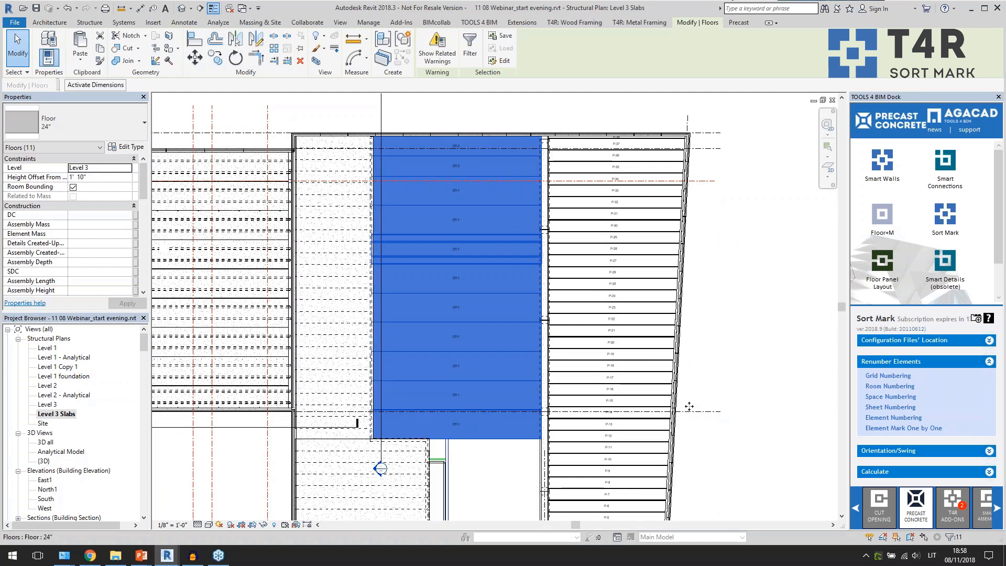
{"action": "left_click", "coordinate": [663, 411]}
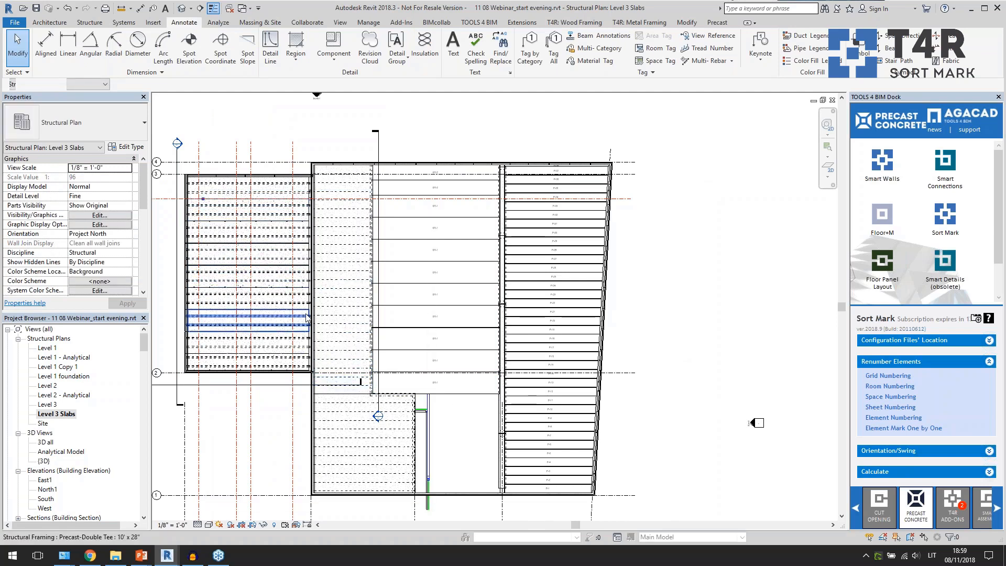
{"action": "middle_click_drag", "start_coordinate": [282, 426], "coordinate": [420, 293]}
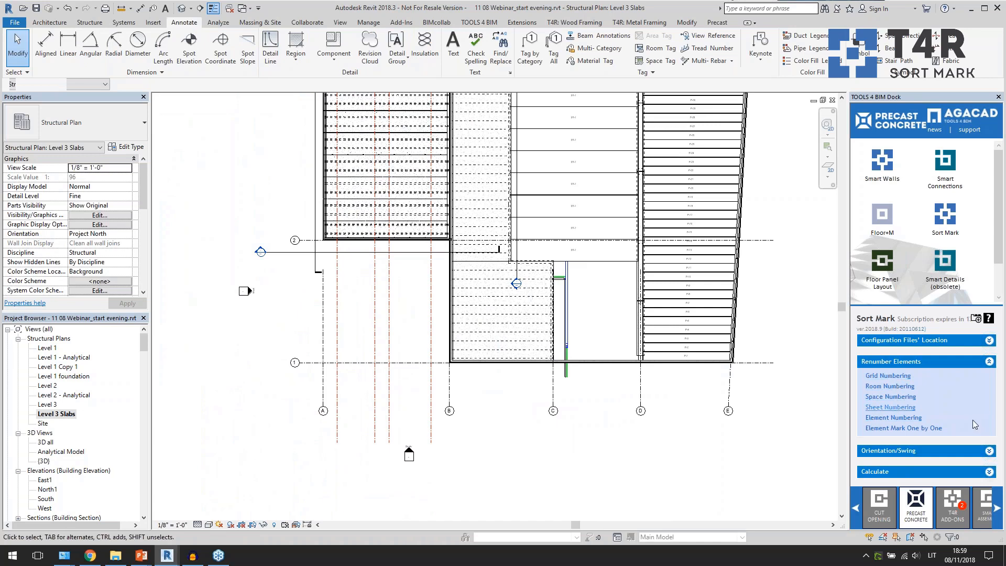
{"action": "middle_click_drag", "start_coordinate": [676, 430], "coordinate": [657, 471]}
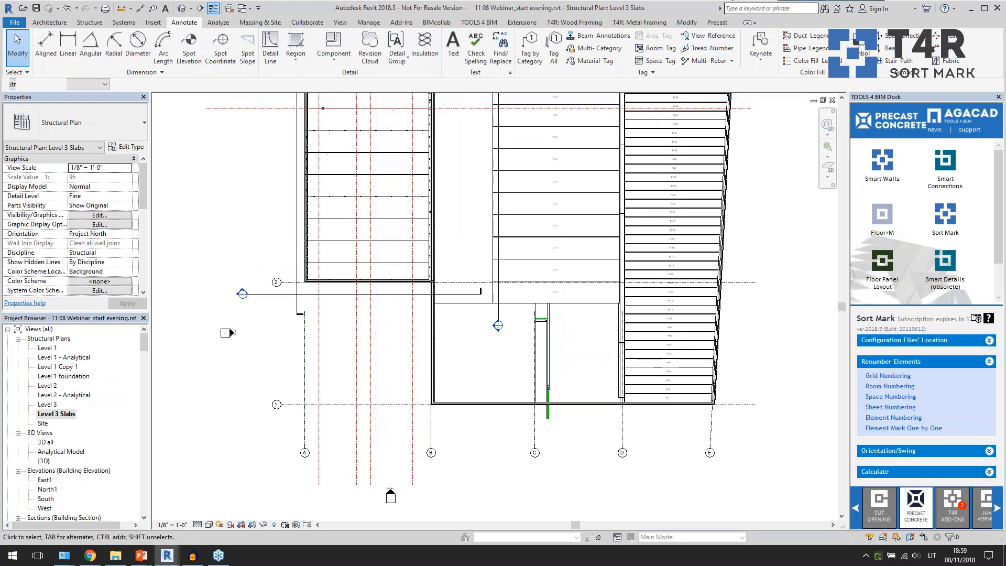
{"action": "double_click", "coordinate": [68, 368]}
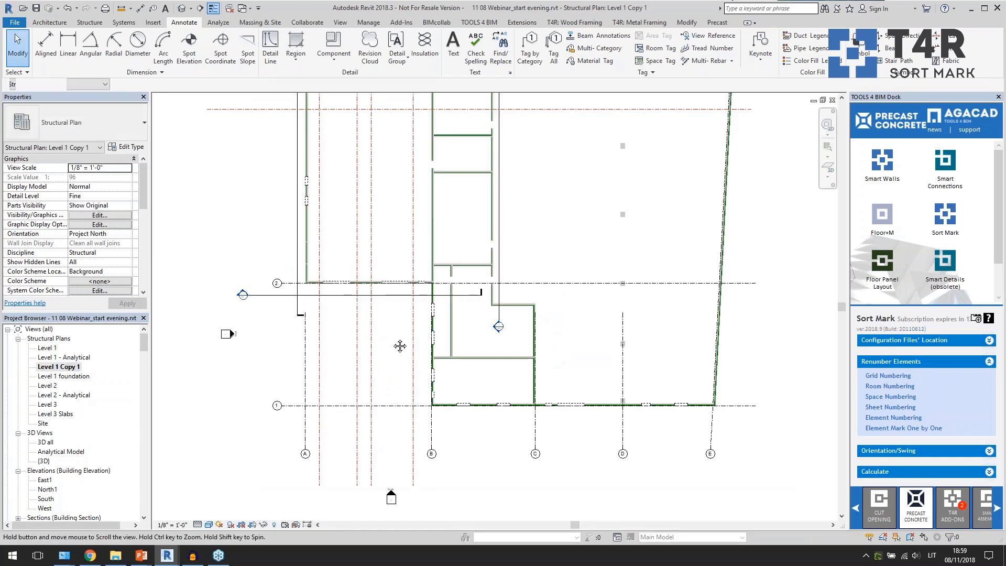
{"action": "middle_click_drag", "start_coordinate": [400, 346], "coordinate": [395, 408]}
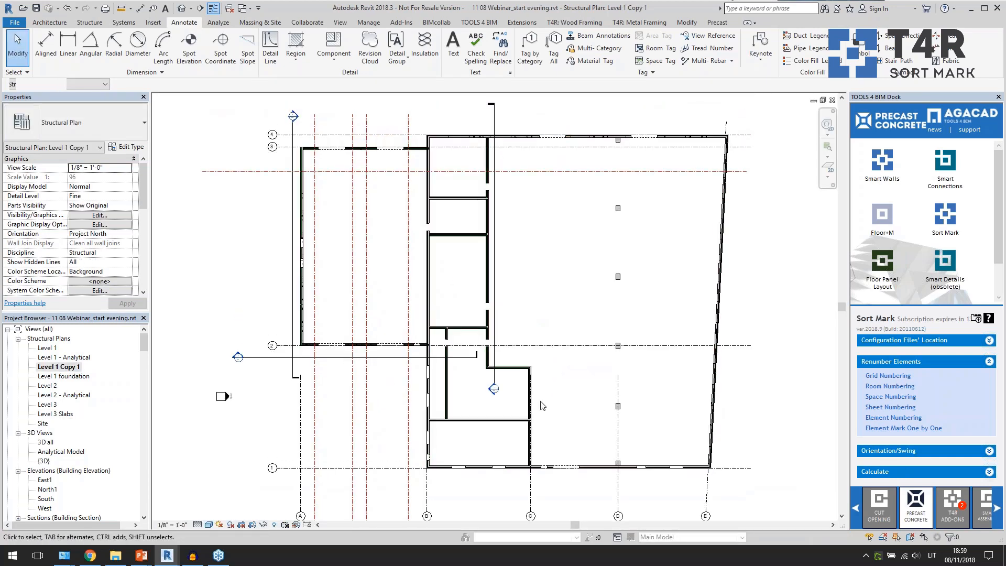
Step: Mark walls with Element Mark One by One using the Precast walls configuration, from the corner at grids A and 2 north along grid A
{"action": "left_click", "coordinate": [879, 429]}
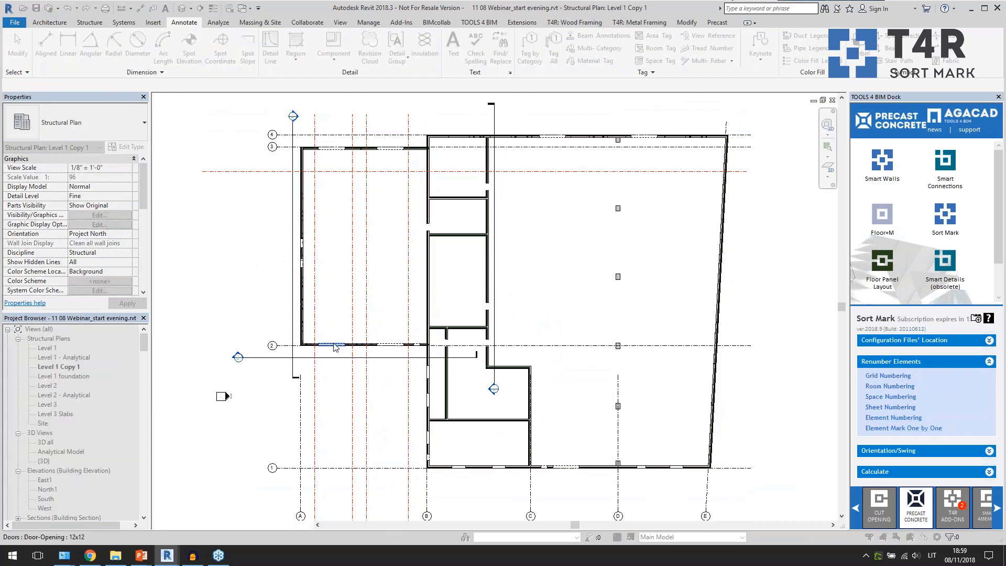
{"action": "scroll", "coordinate": [334, 347], "scroll_direction": "up", "scroll_amount": 3}
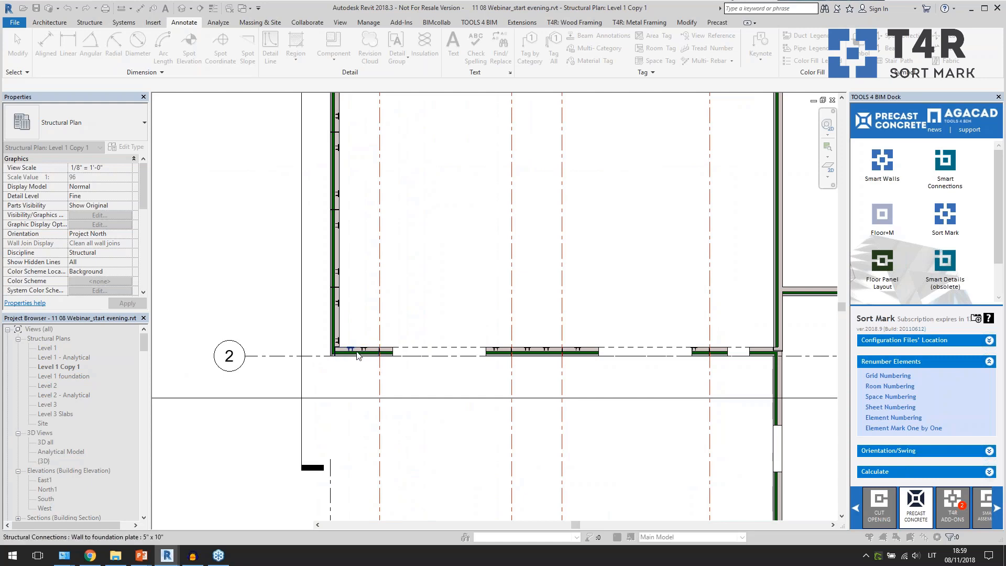
{"action": "scroll", "coordinate": [358, 356], "scroll_direction": "up", "scroll_amount": 2}
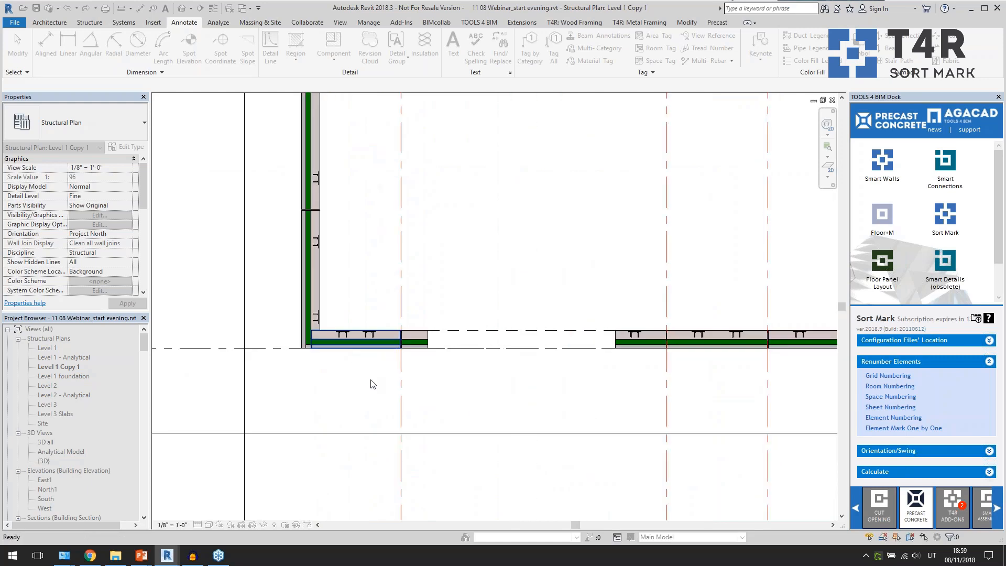
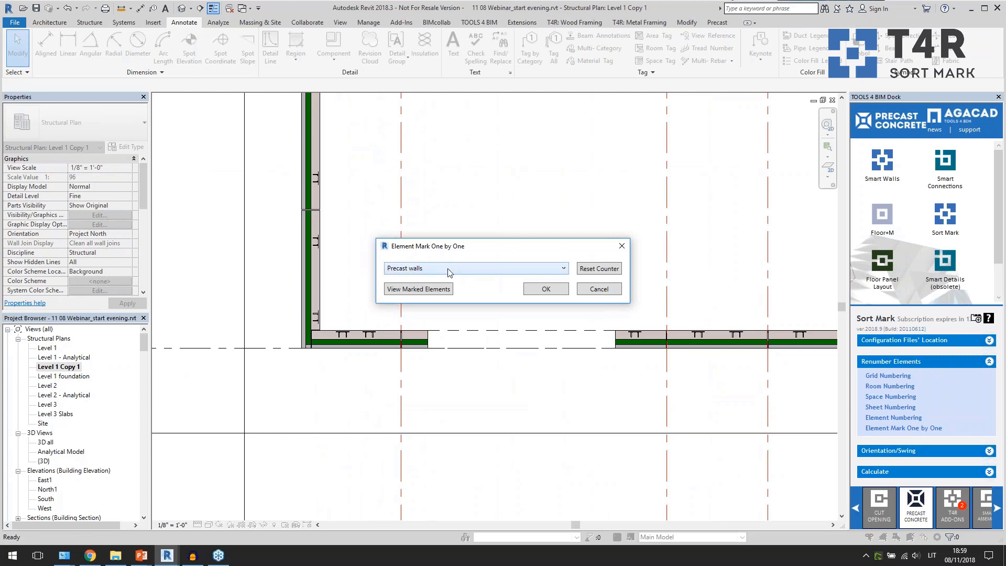
{"action": "left_click", "coordinate": [540, 292]}
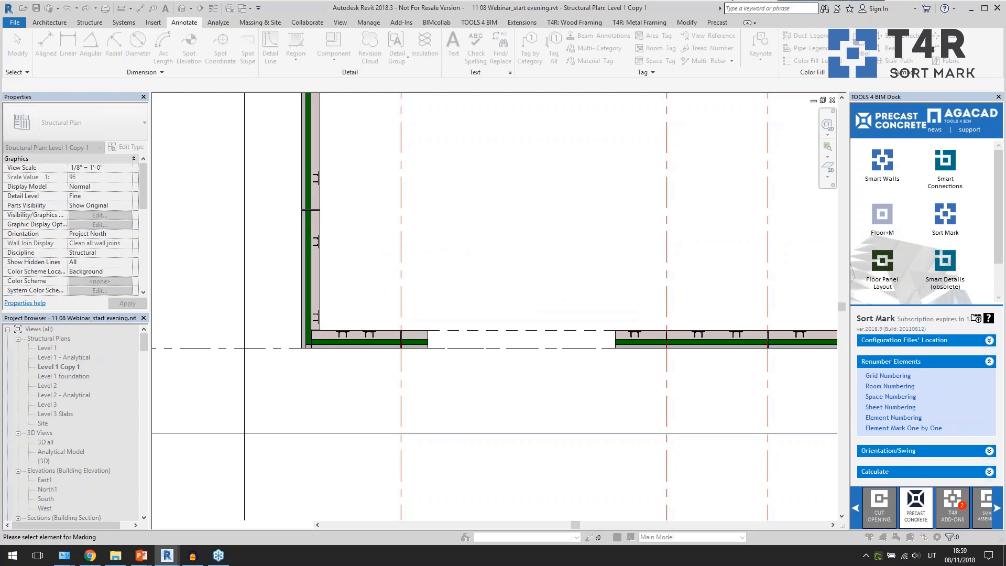
{"action": "middle_click_drag", "start_coordinate": [452, 210], "coordinate": [487, 414]}
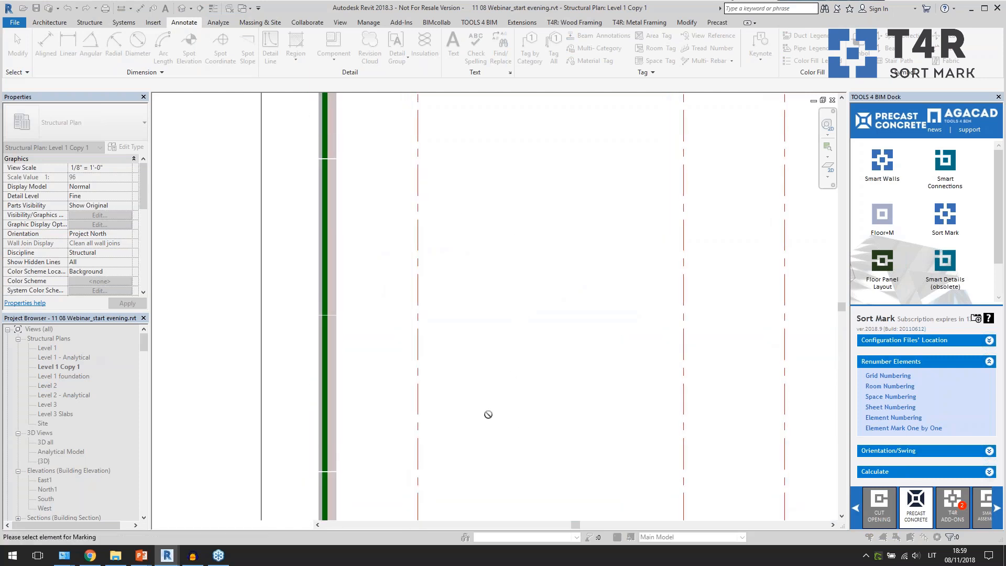
{"action": "middle_click_drag", "start_coordinate": [493, 207], "coordinate": [506, 390]}
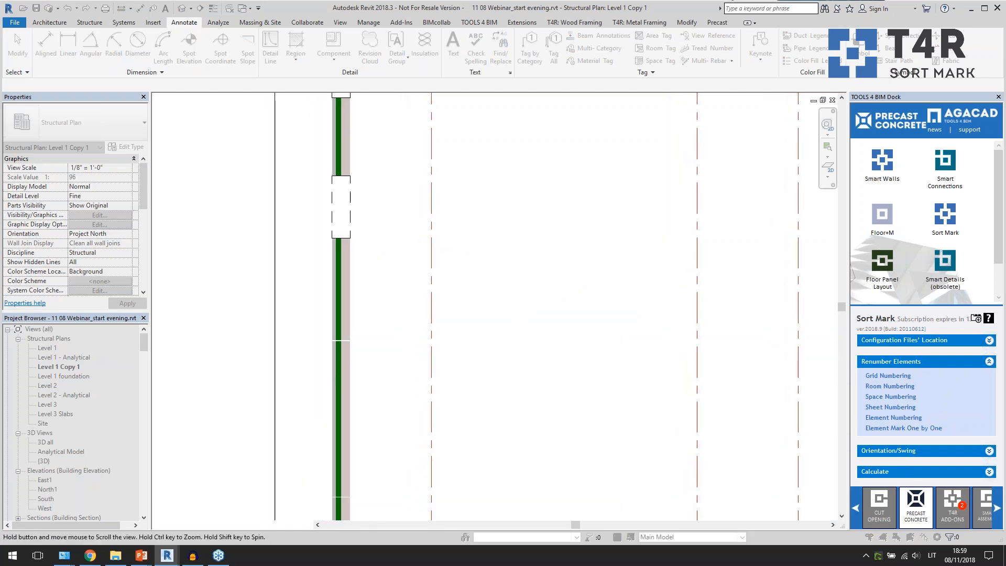
{"action": "middle_click_drag", "start_coordinate": [493, 258], "coordinate": [489, 414]}
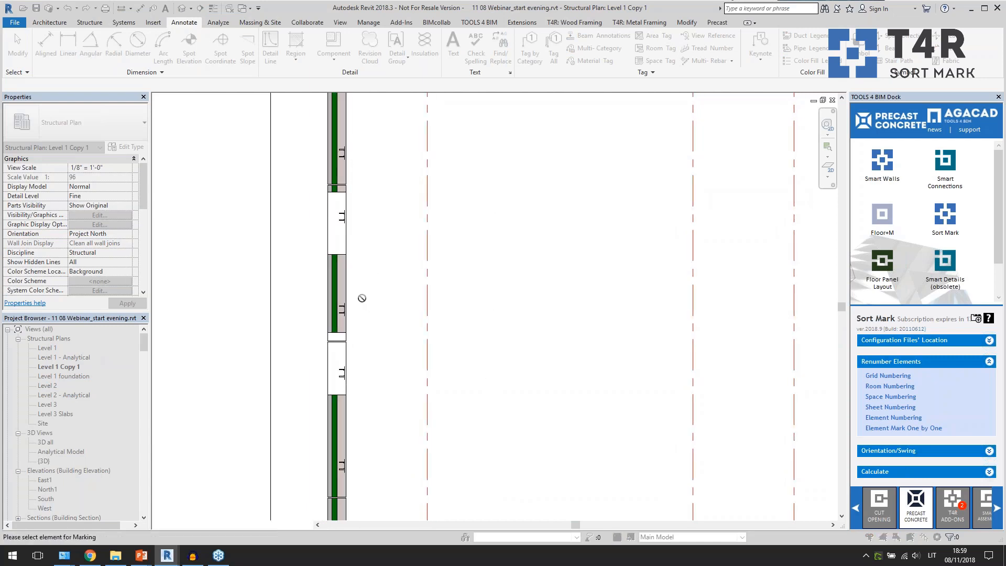
{"action": "middle_click_drag", "start_coordinate": [393, 237], "coordinate": [376, 330]}
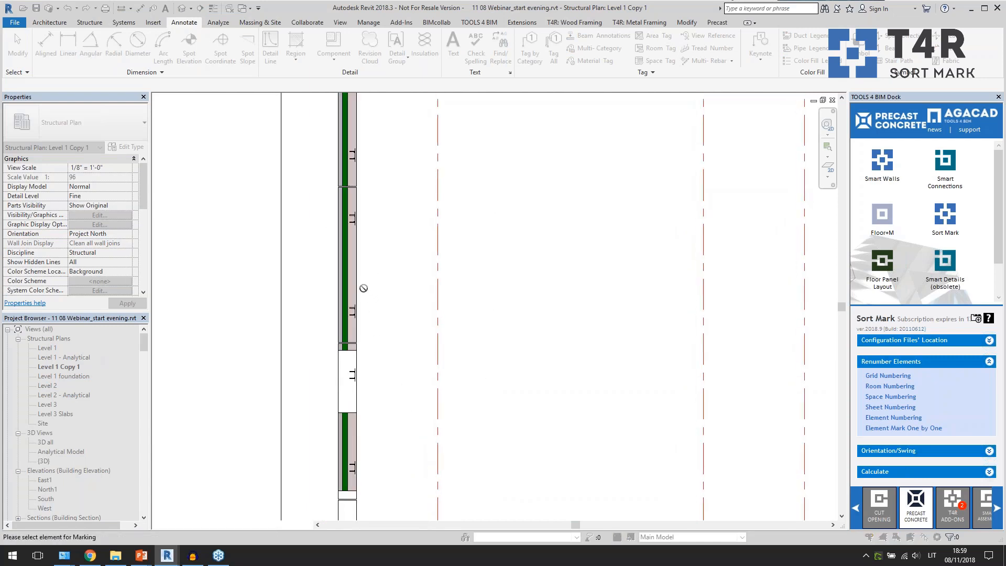
Step: Continue marking the precast walls one by one eastward along grids 3 and 4, and end the marking command
{"action": "scroll", "coordinate": [387, 399], "scroll_direction": "down", "scroll_amount": 5}
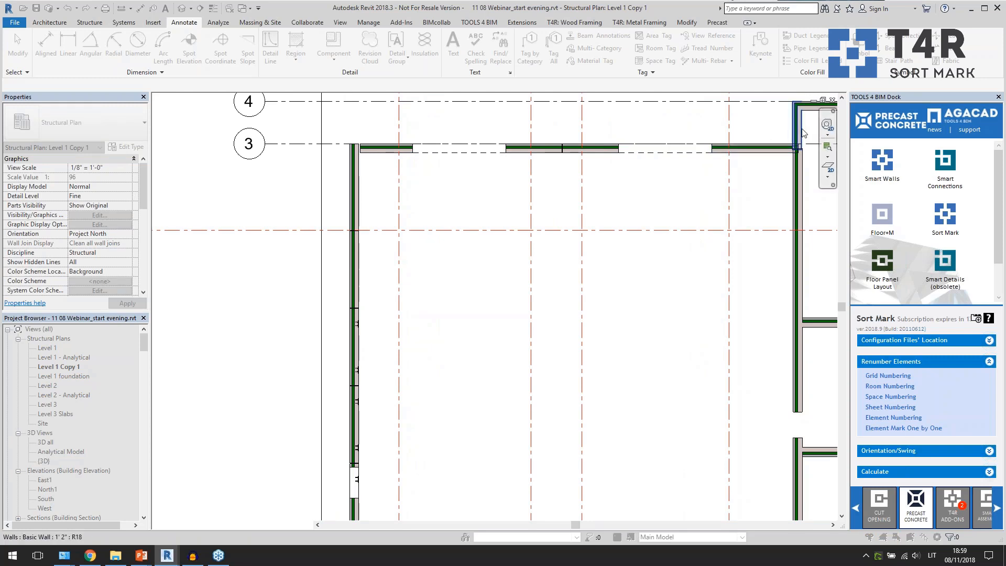
{"action": "middle_click_drag", "start_coordinate": [773, 195], "coordinate": [512, 274]}
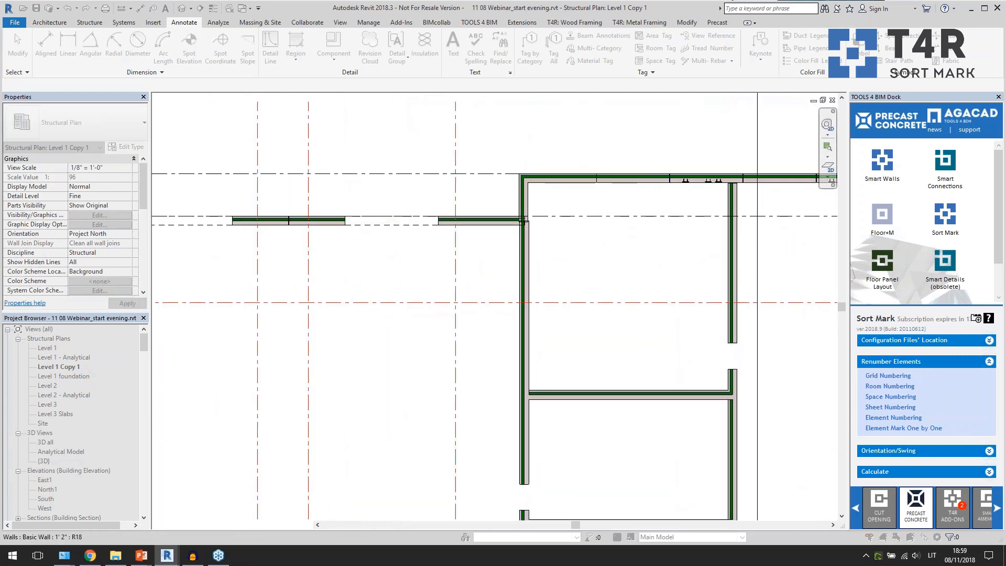
{"action": "middle_click_drag", "start_coordinate": [759, 183], "coordinate": [585, 224]}
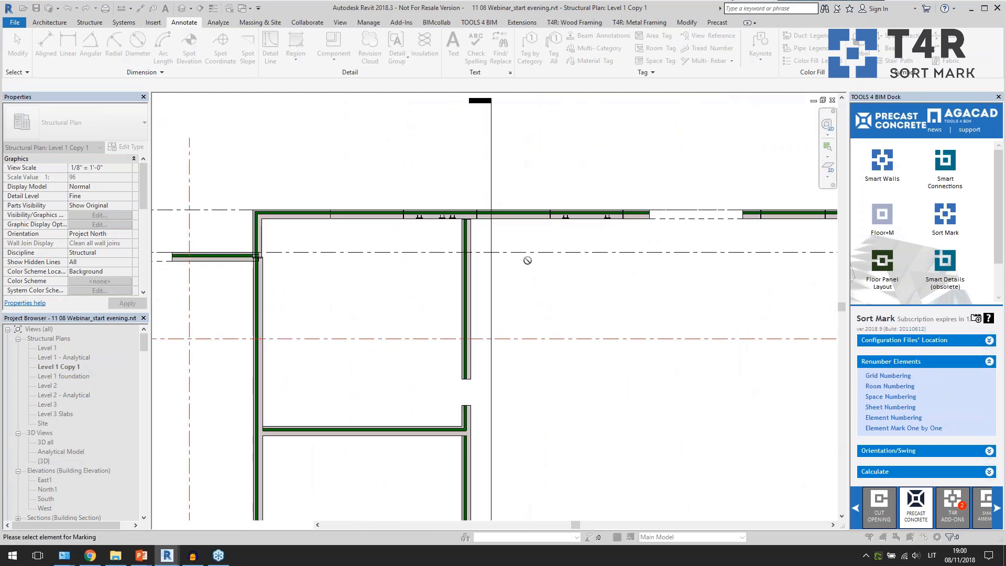
{"action": "key", "text": "Escape"}
{"action": "left_click", "coordinate": [559, 303]}
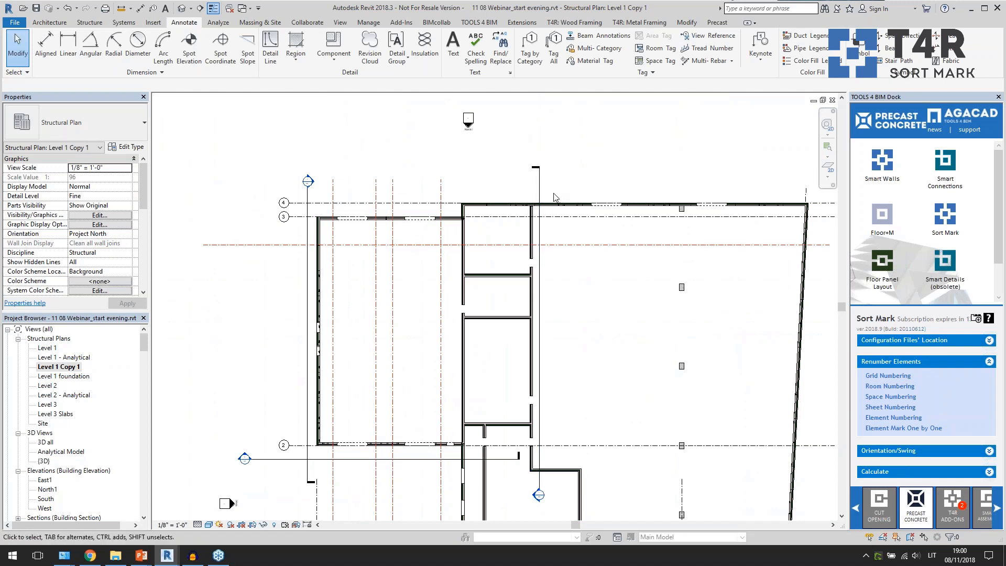
Step: Select the western part of the Level 1 plan and filter the selection to walls only
{"action": "left_click_drag", "start_coordinate": [552, 188], "coordinate": [311, 461]}
{"action": "left_click", "coordinate": [508, 47]}
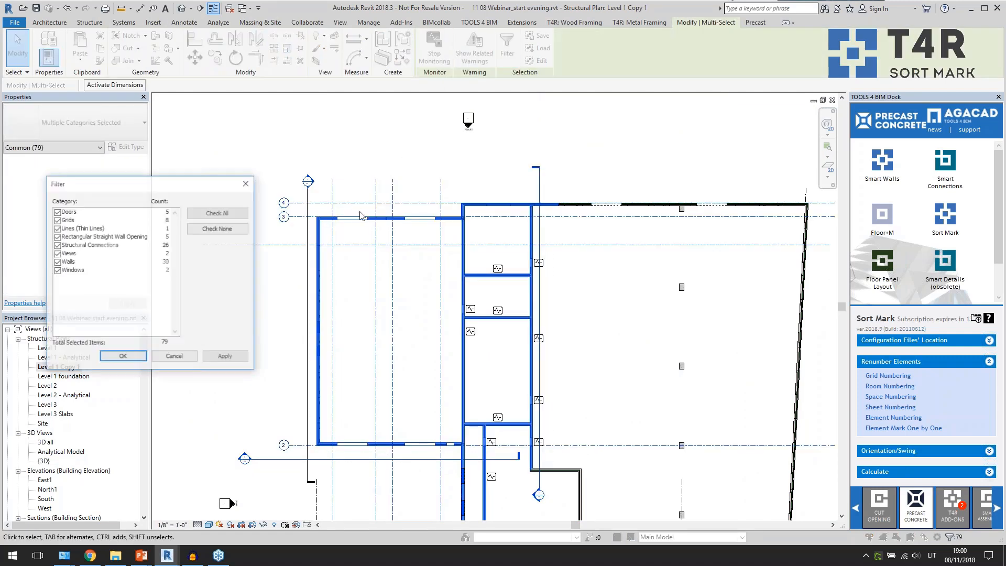
{"action": "left_click", "coordinate": [208, 229]}
{"action": "left_click", "coordinate": [56, 263]}
{"action": "left_click", "coordinate": [123, 357]}
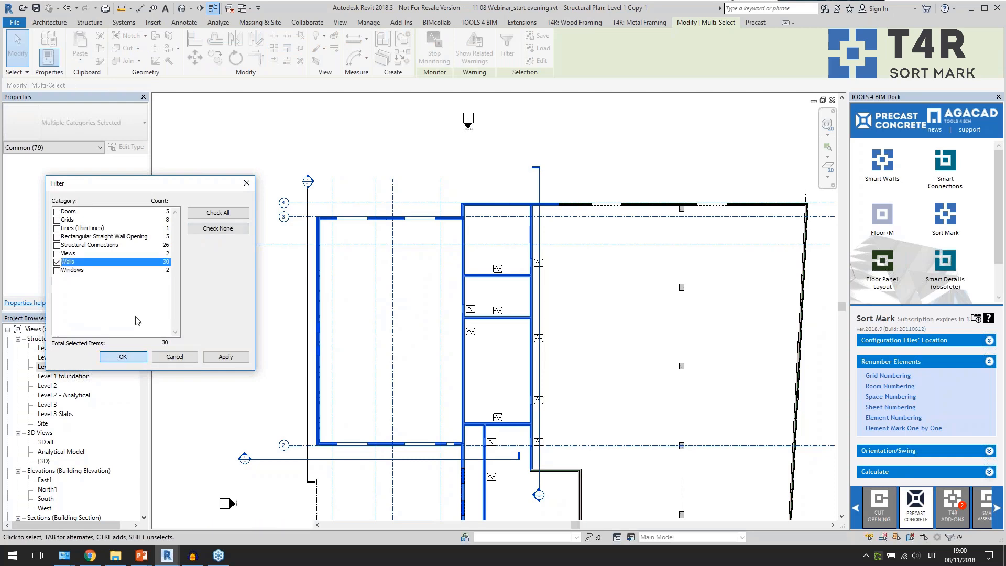
Step: Tag only the selected walls with the Anno_Tag_Wall_Type_Mark : 12mm wall tag, horizontal and without a leader
{"action": "left_click", "coordinate": [185, 22]}
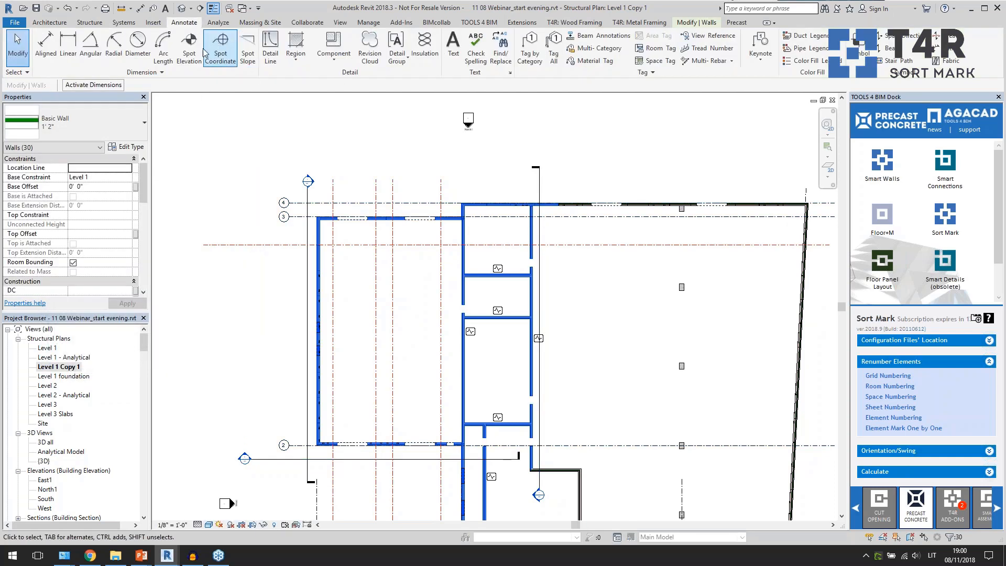
{"action": "left_click", "coordinate": [554, 47]}
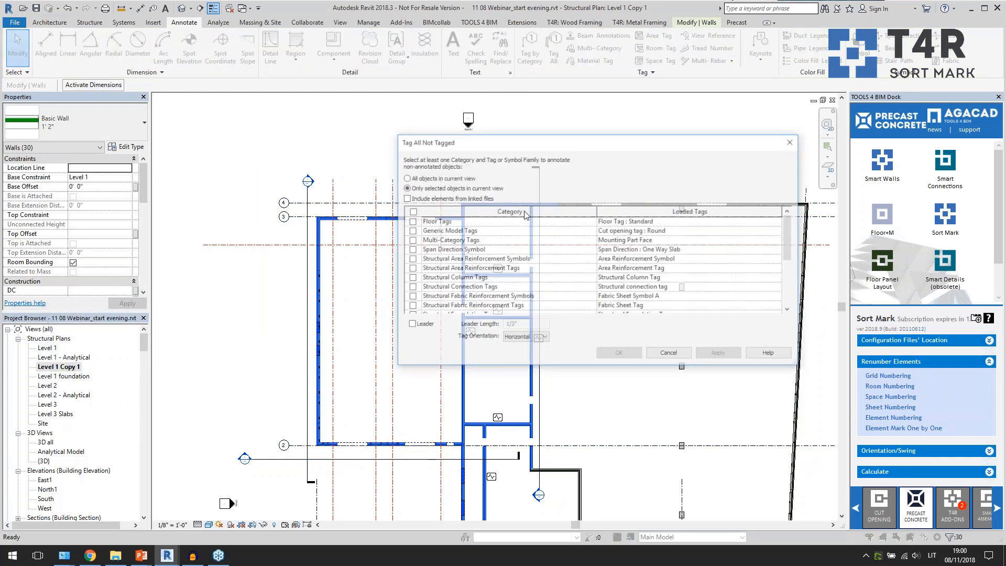
{"action": "scroll", "coordinate": [451, 274], "scroll_direction": "down", "scroll_amount": 4}
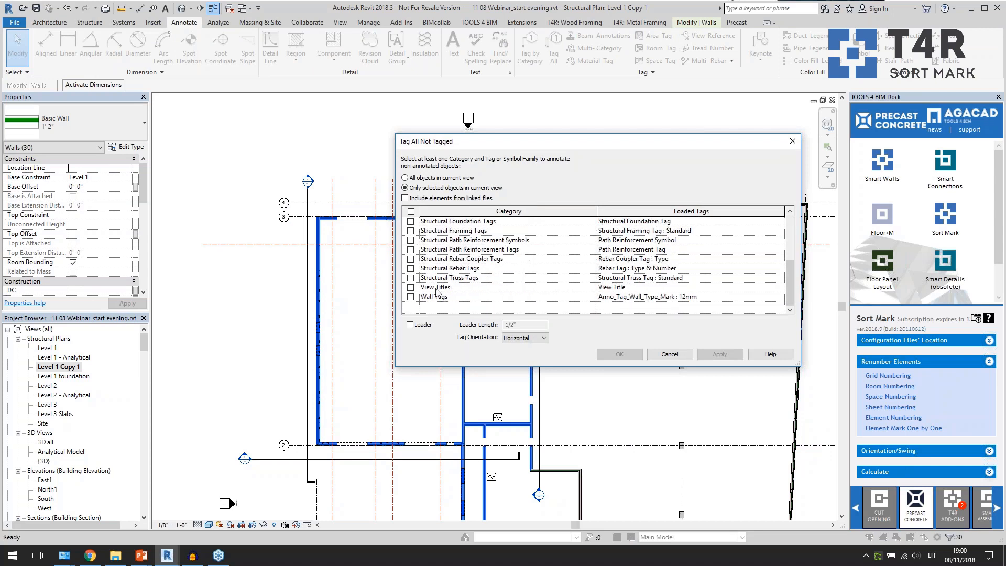
{"action": "left_click", "coordinate": [410, 297]}
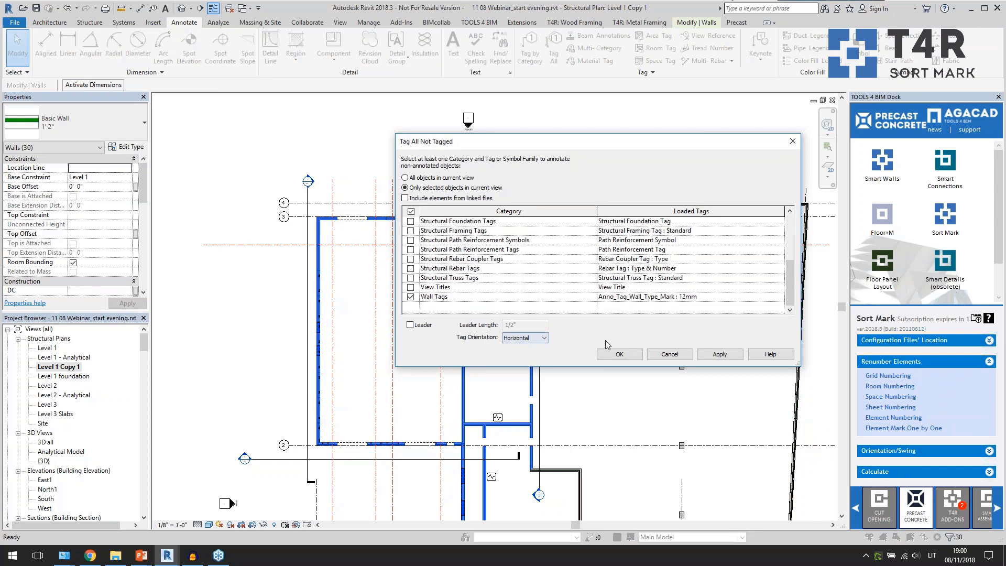
{"action": "left_click", "coordinate": [620, 355]}
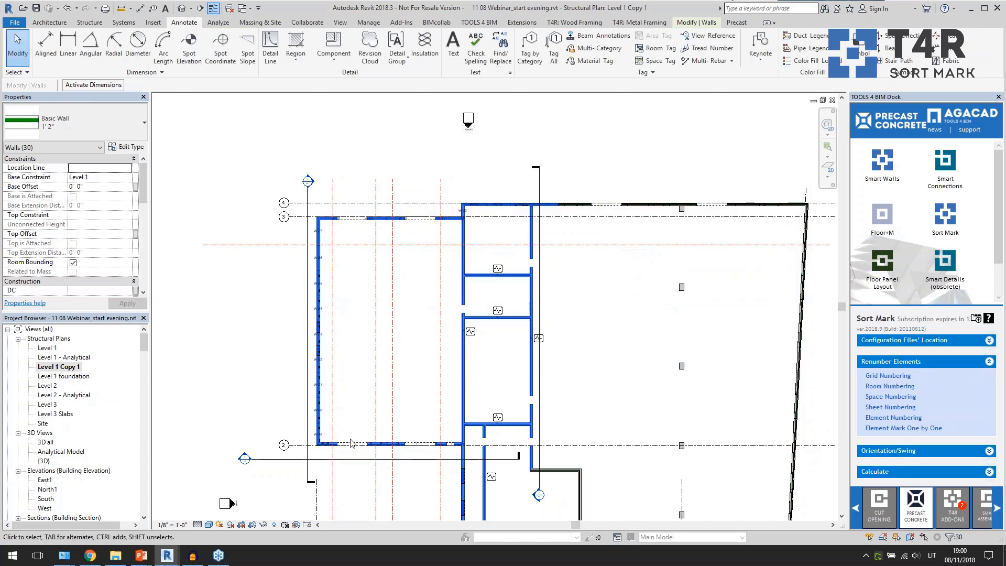
Step: Select all wall tags visible in the view and shift them to the outer side of the wall on grid A
{"action": "scroll", "coordinate": [330, 438], "scroll_direction": "up", "scroll_amount": 5}
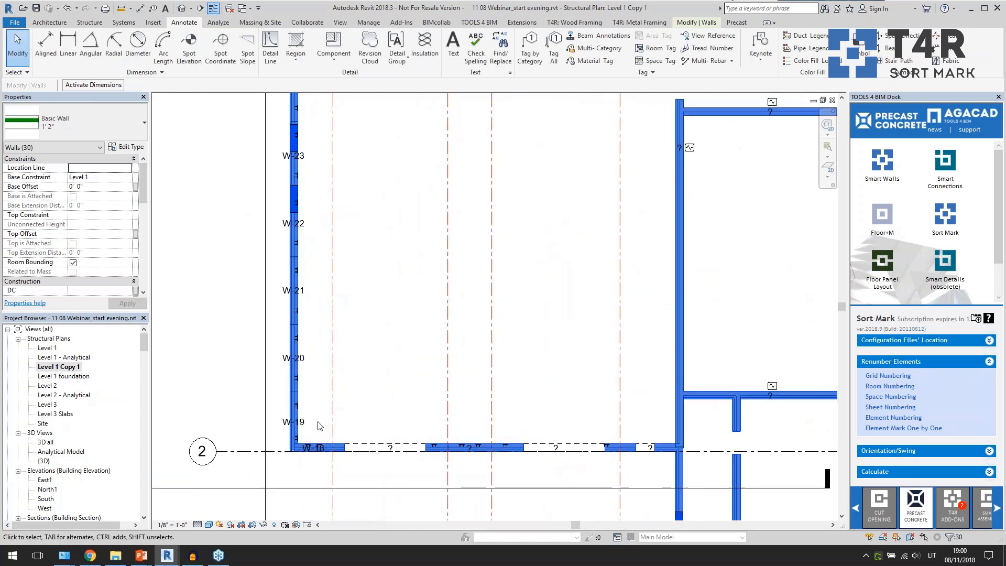
{"action": "left_click", "coordinate": [319, 426]}
{"action": "left_click", "coordinate": [297, 422]}
{"action": "right_click", "coordinate": [305, 427]}
{"action": "mouse_move", "coordinate": [403, 304]}
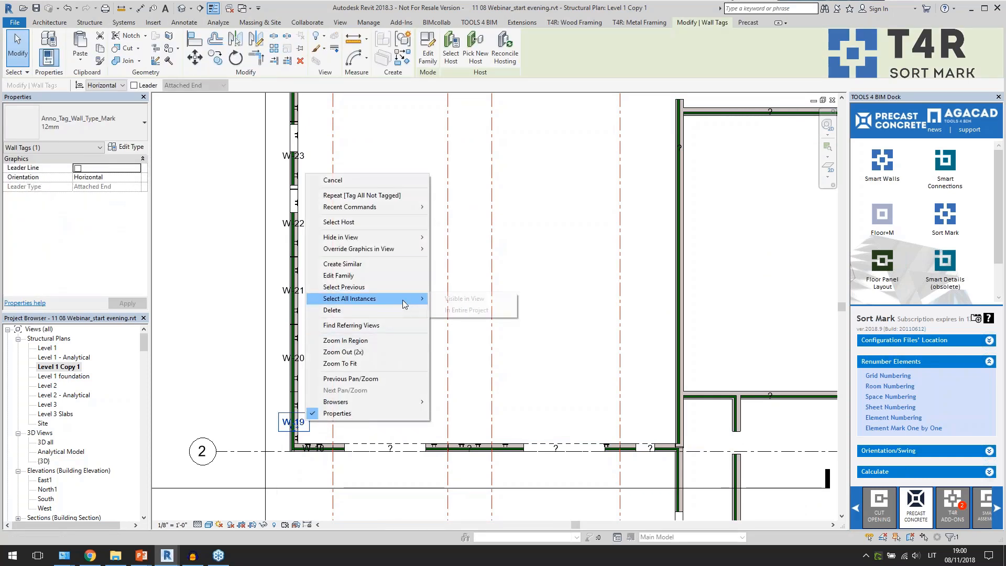
{"action": "left_click", "coordinate": [465, 299]}
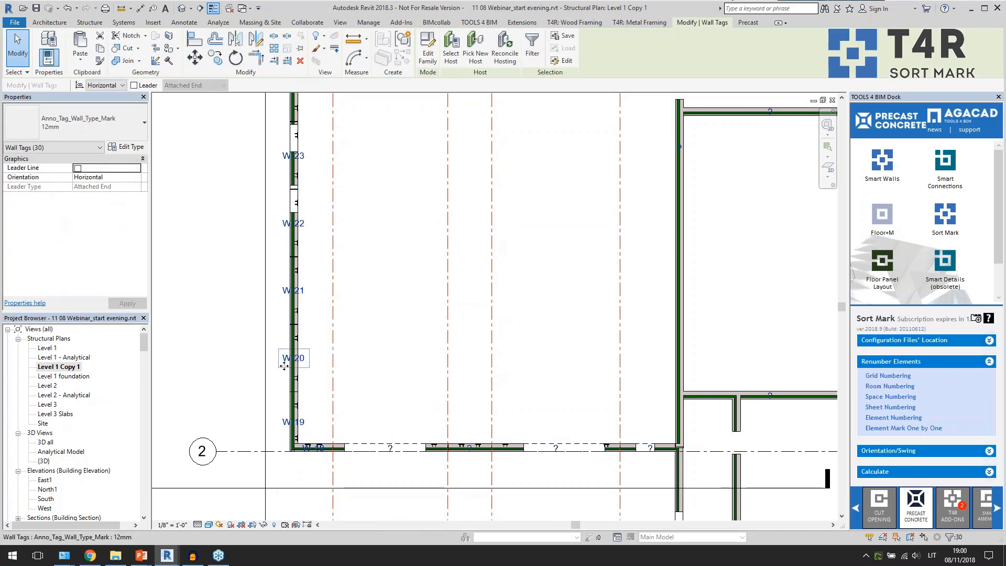
{"action": "left_click_drag", "start_coordinate": [283, 365], "coordinate": [282, 364]}
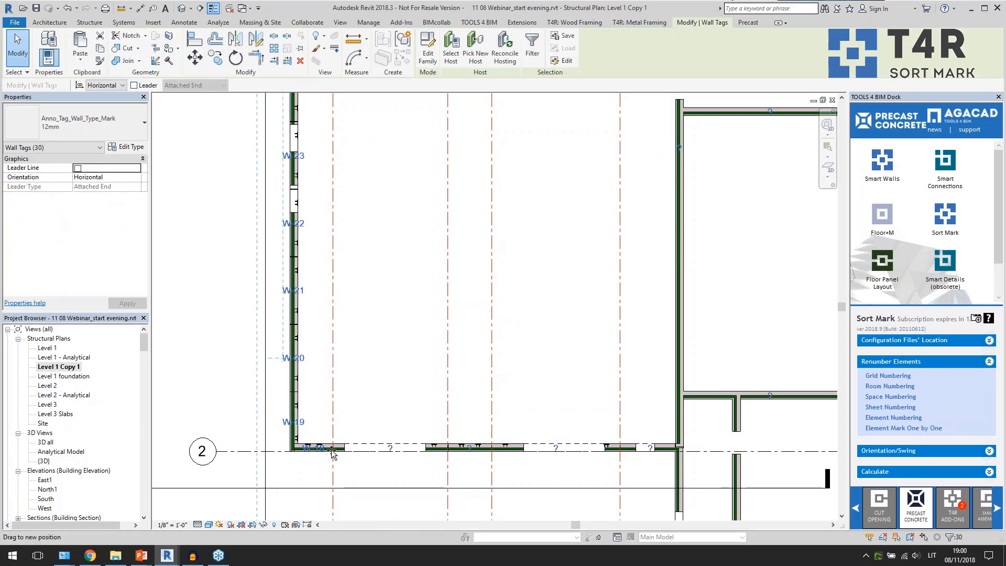
{"action": "left_click_drag", "start_coordinate": [332, 453], "coordinate": [309, 454]}
{"action": "scroll", "coordinate": [339, 416], "scroll_direction": "down", "scroll_amount": 3}
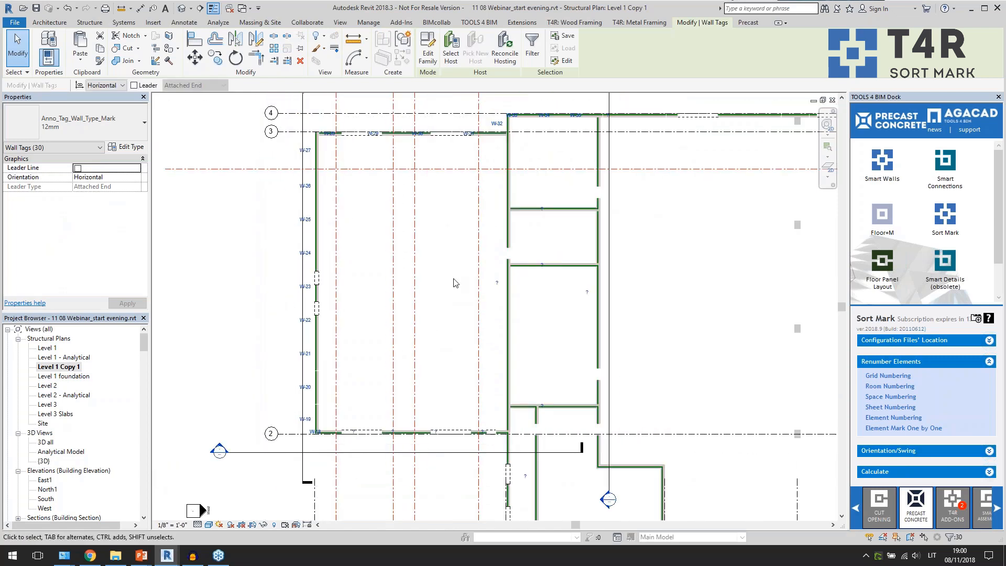
Step: Remove the grid A wall tags from the selection and move the remaining tags below the wall on grid 2
{"action": "scroll", "coordinate": [456, 283], "scroll_direction": "down", "scroll_amount": 1}
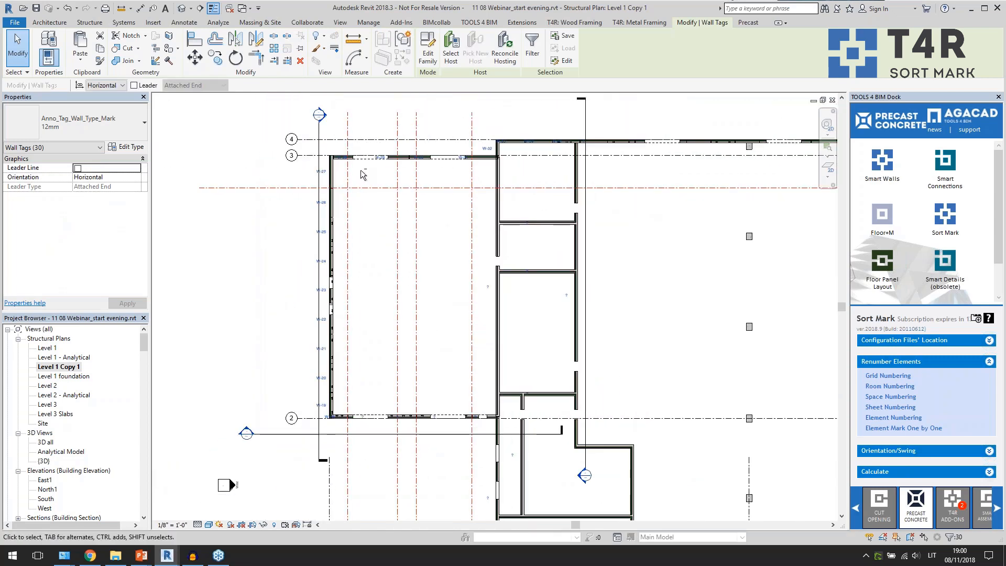
{"action": "left_click_drag", "start_coordinate": [365, 167], "coordinate": [343, 402], "text": "shift"}
{"action": "scroll", "coordinate": [338, 445], "scroll_direction": "up", "scroll_amount": 3}
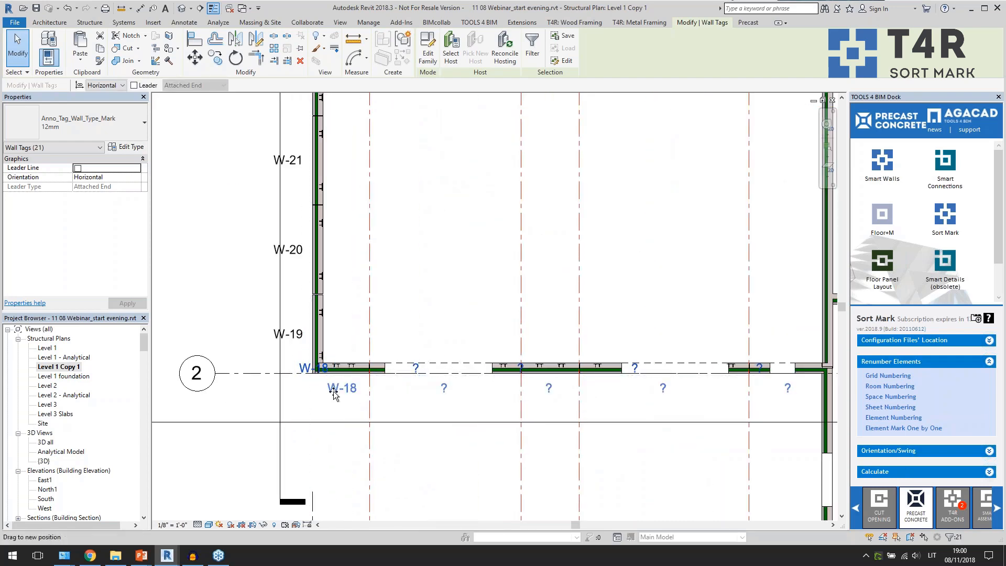
{"action": "left_click", "coordinate": [403, 307]}
{"action": "scroll", "coordinate": [323, 401], "scroll_direction": "down", "scroll_amount": 1}
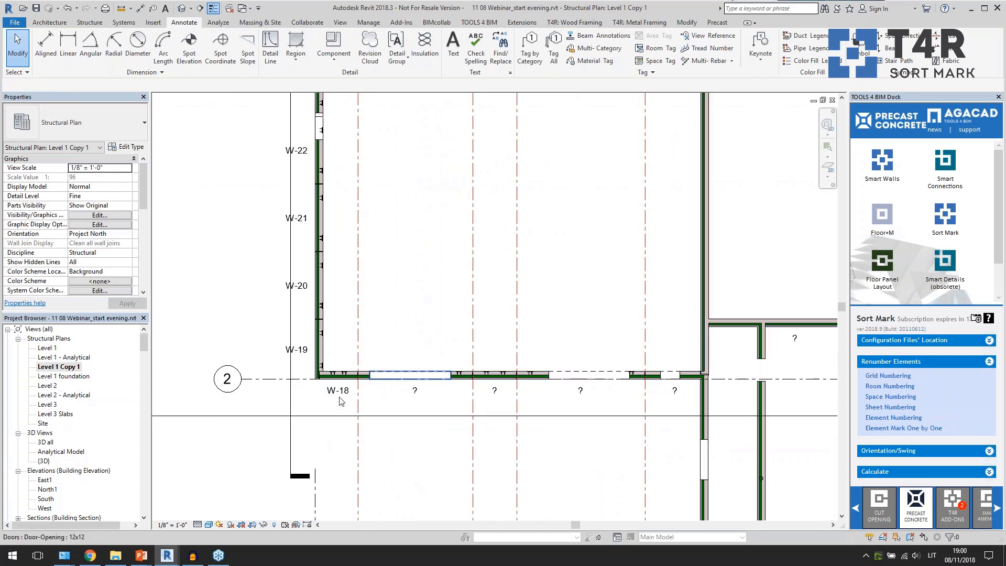
Step: Review the wall marks and tags along grids 2, A and 3 and the upper walls of the Level 1 plan
{"action": "scroll", "coordinate": [309, 389], "scroll_direction": "up", "scroll_amount": 1}
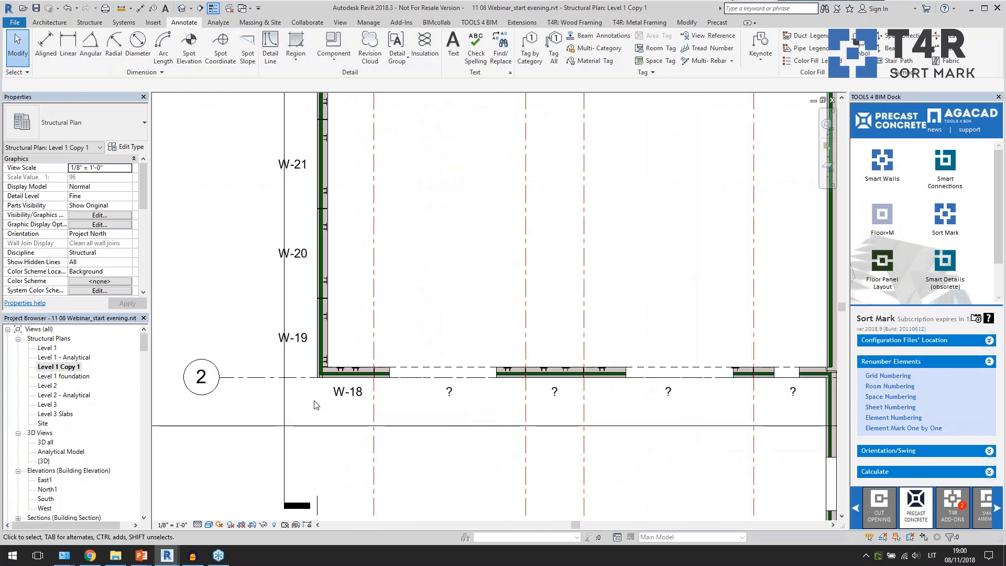
{"action": "left_click", "coordinate": [346, 378]}
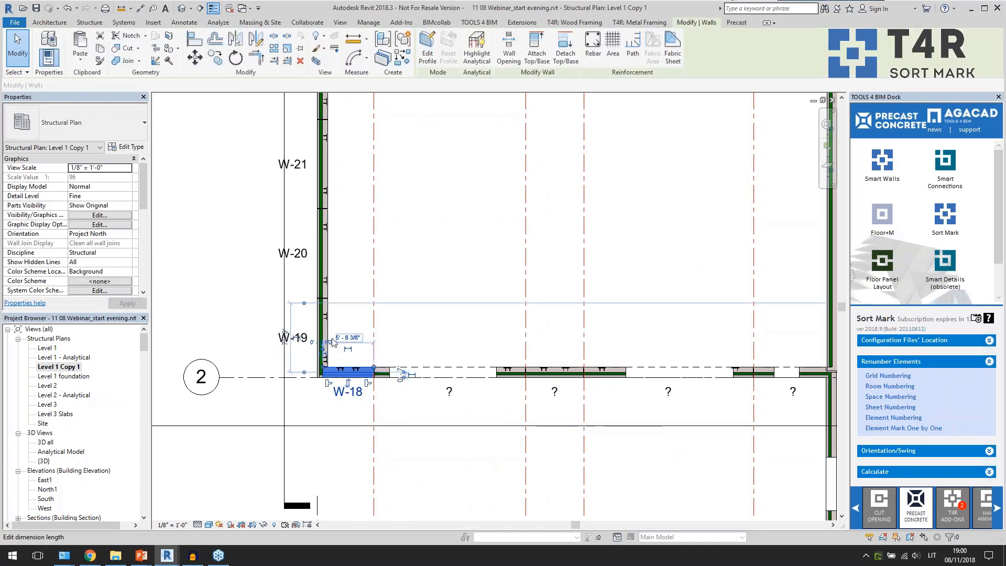
{"action": "left_click", "coordinate": [326, 335]}
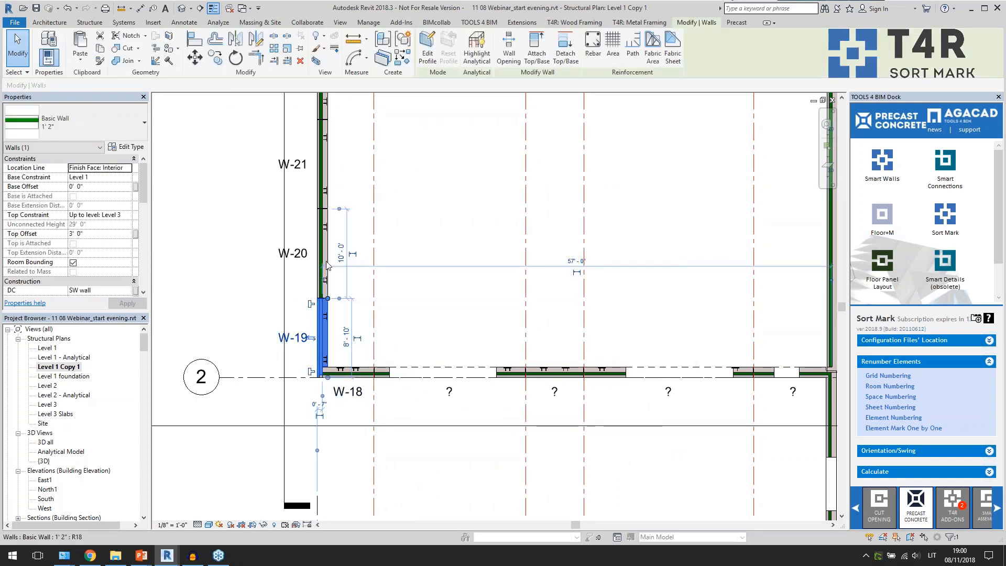
{"action": "middle_click_drag", "start_coordinate": [444, 262], "coordinate": [468, 521]}
{"action": "middle_click_drag", "start_coordinate": [459, 286], "coordinate": [470, 505]}
{"action": "middle_click_drag", "start_coordinate": [466, 237], "coordinate": [434, 480]}
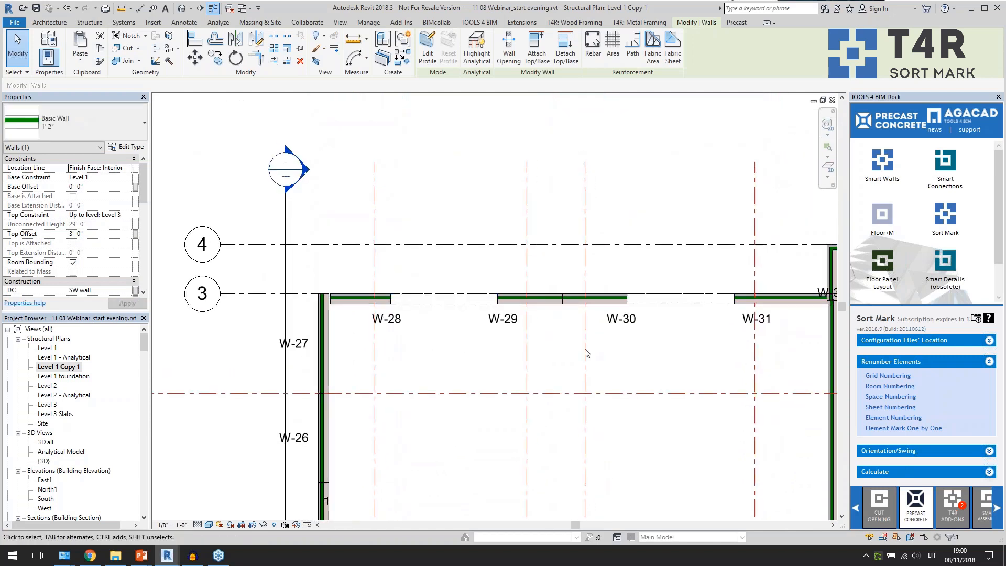
{"action": "middle_click_drag", "start_coordinate": [626, 363], "coordinate": [252, 326]}
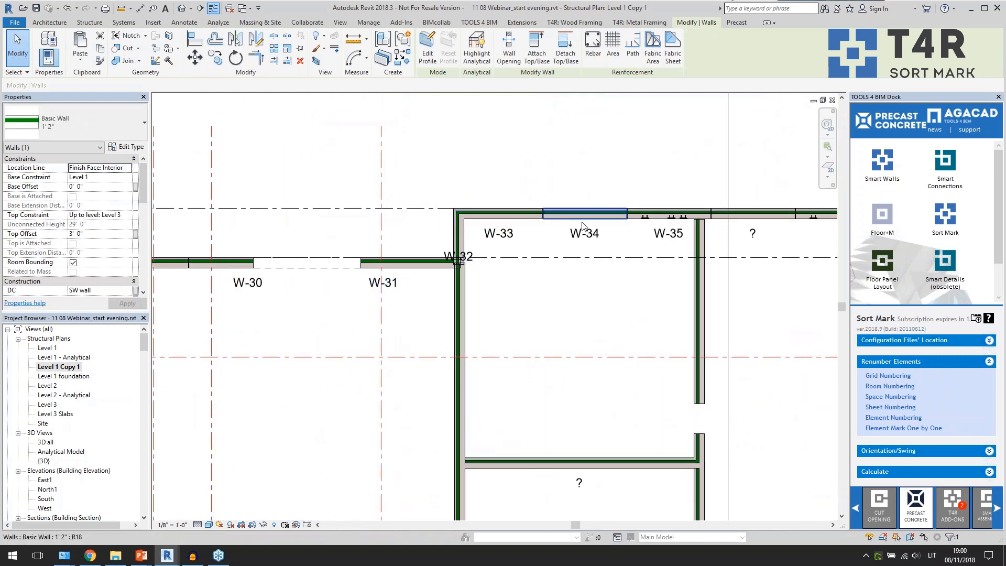
{"action": "scroll", "coordinate": [527, 188], "scroll_direction": "down", "scroll_amount": 3}
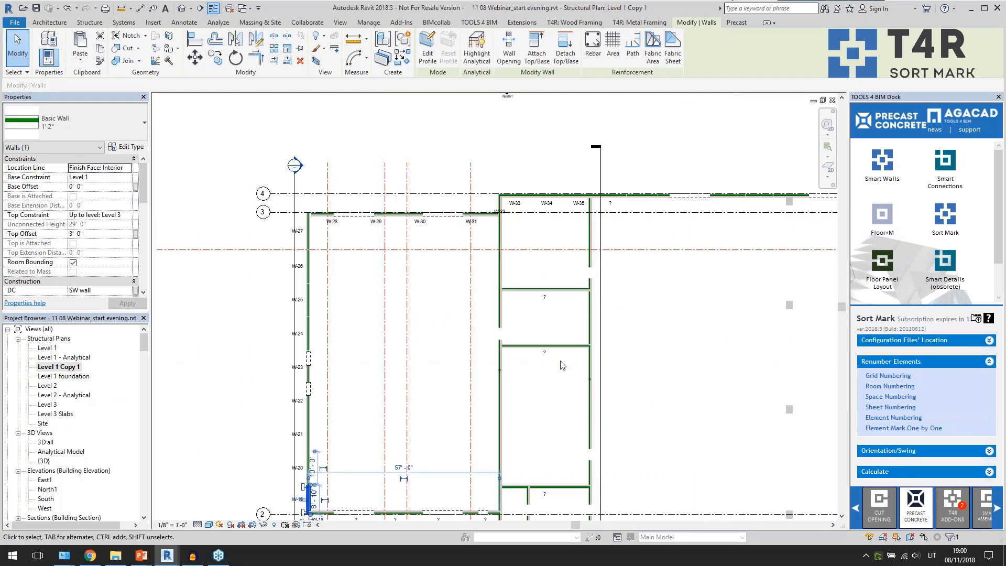
{"action": "middle_click_drag", "start_coordinate": [541, 402], "coordinate": [521, 294]}
{"action": "left_click", "coordinate": [519, 300]}
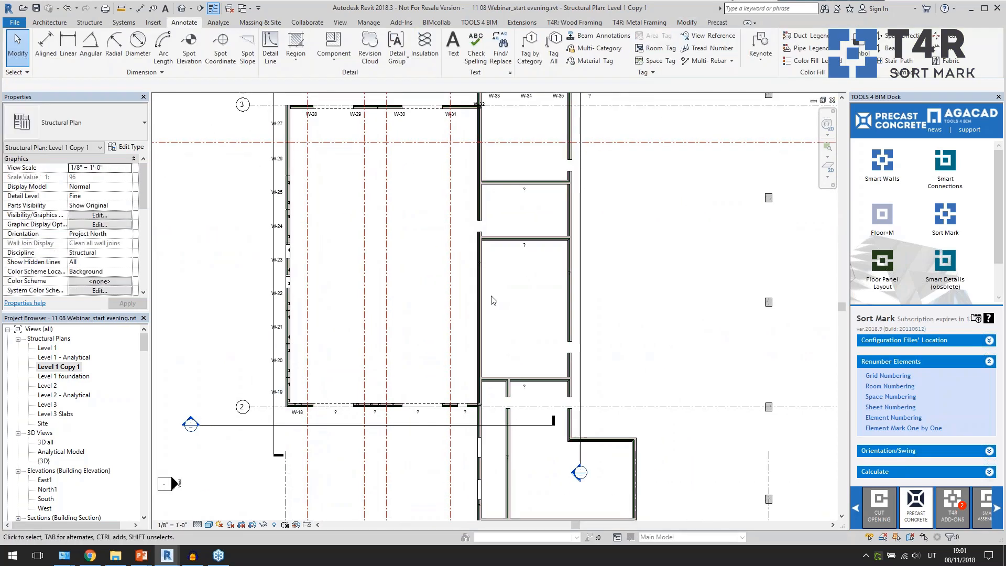
Step: Open the default 3D view and orbit the model to view the precast wall panels and slabs from the left side
{"action": "left_click", "coordinate": [182, 8]}
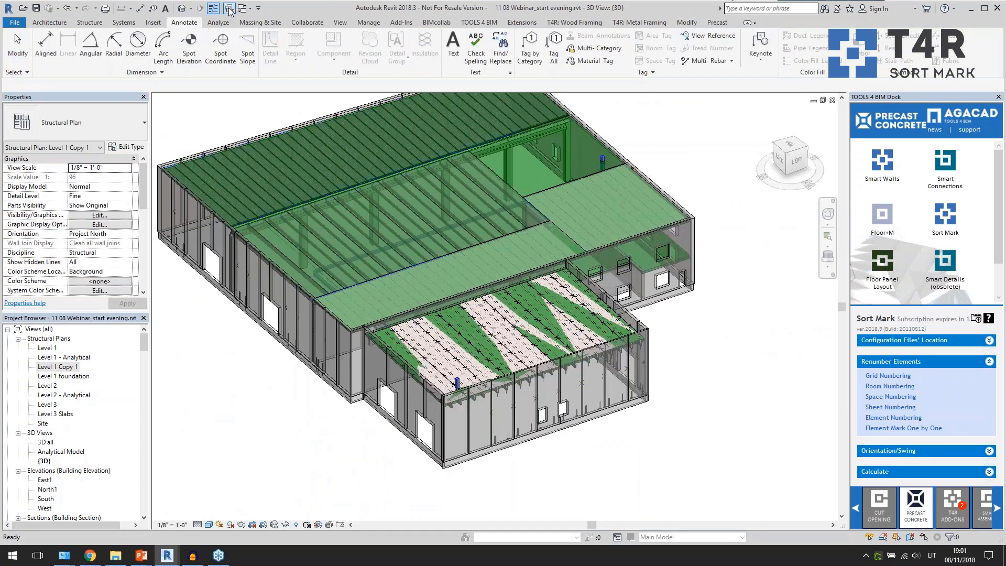
{"action": "middle_click_drag", "start_coordinate": [313, 451], "coordinate": [556, 449], "text": "shift"}
{"action": "scroll", "coordinate": [539, 442], "scroll_direction": "up", "scroll_amount": 4}
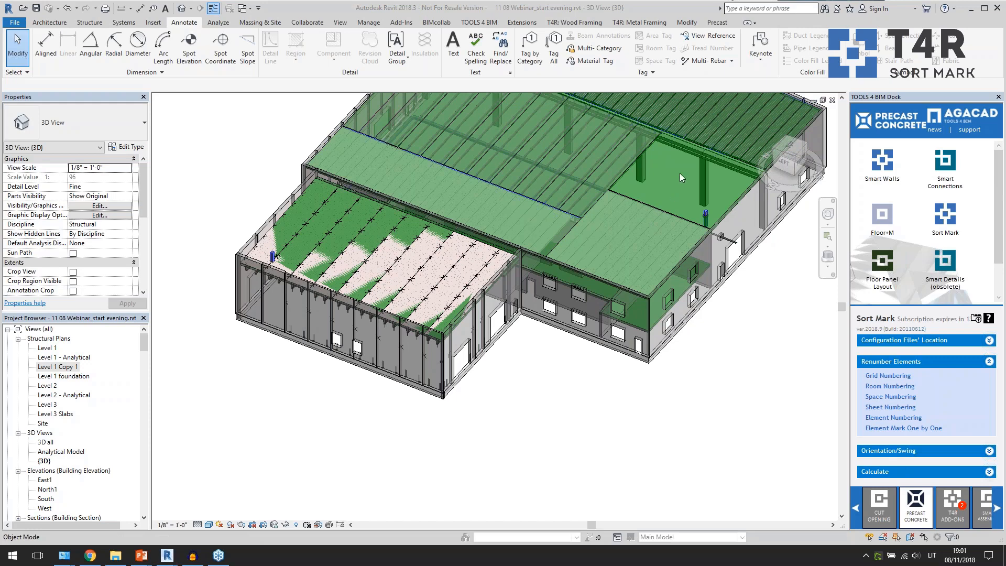
{"action": "scroll", "coordinate": [480, 437], "scroll_direction": "down", "scroll_amount": 2}
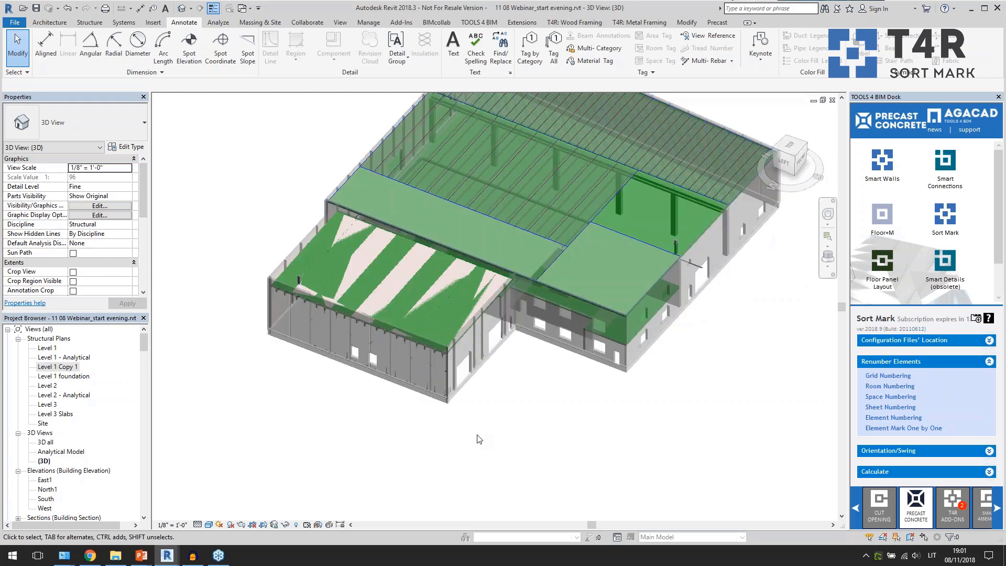
{"action": "middle_click_drag", "start_coordinate": [498, 440], "coordinate": [524, 410], "text": "shift"}
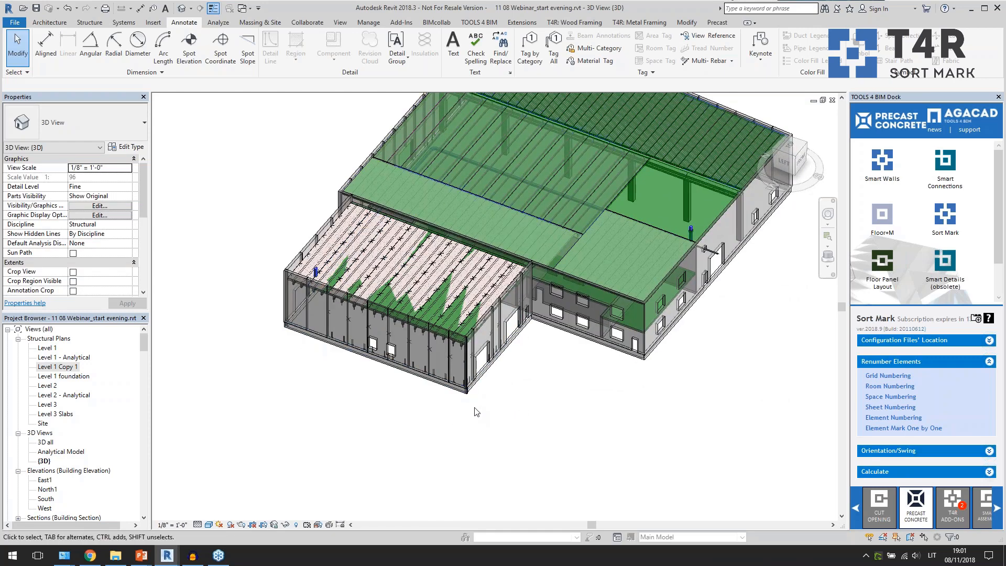
{"action": "middle_click_drag", "start_coordinate": [425, 432], "coordinate": [440, 417], "text": "shift"}
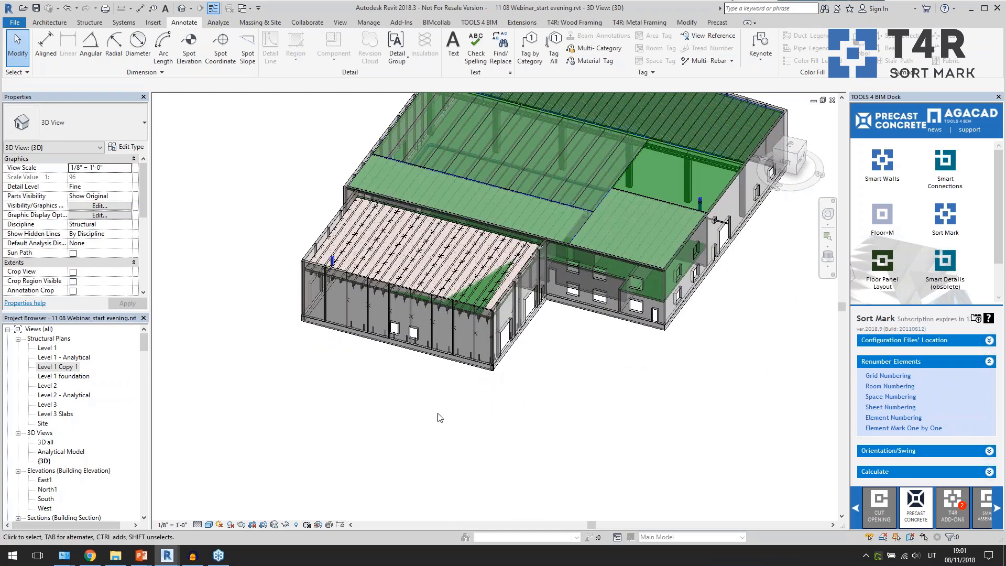
{"action": "middle_click_drag", "start_coordinate": [553, 422], "coordinate": [607, 384], "text": "shift"}
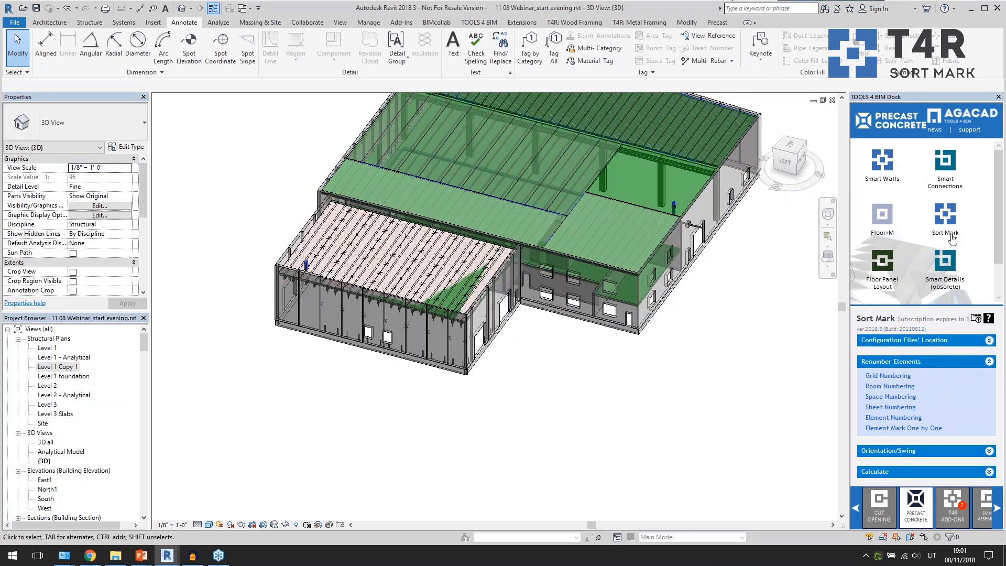
Step: Bring up the Smart Assemblies commands, show the agenda slide on creating shop drawings in the presentation, and return to Revit
{"action": "scroll", "coordinate": [955, 247], "scroll_direction": "down", "scroll_amount": 2}
{"action": "left_click", "coordinate": [882, 273]}
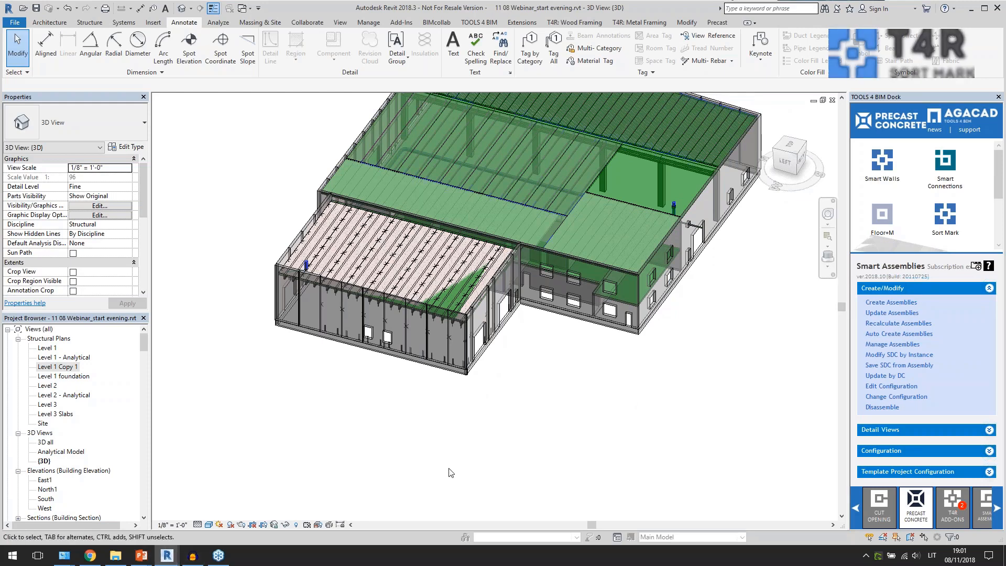
{"action": "key", "text": "alt+Tab"}
{"action": "key", "text": "Right"}
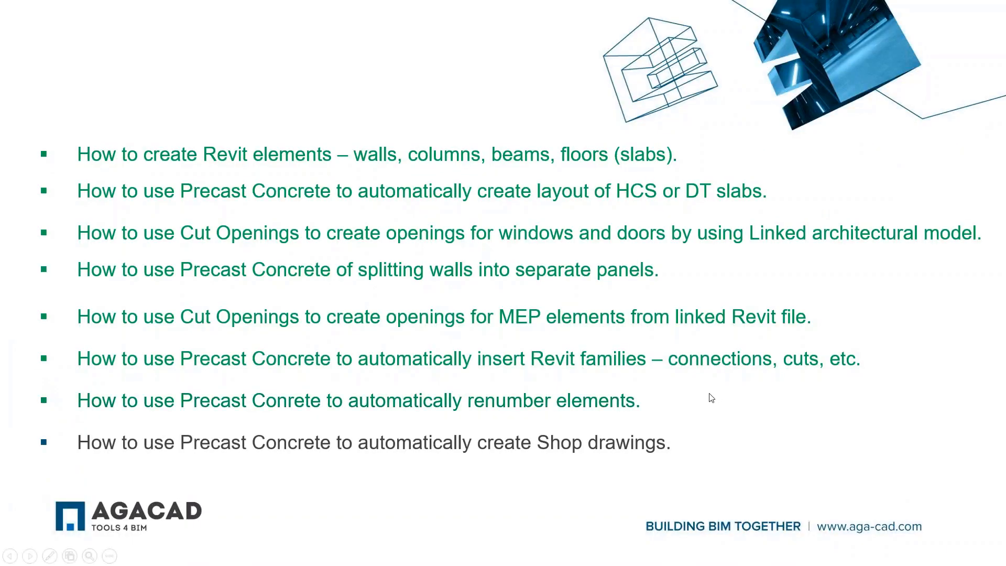
{"action": "key", "text": "alt+Tab"}
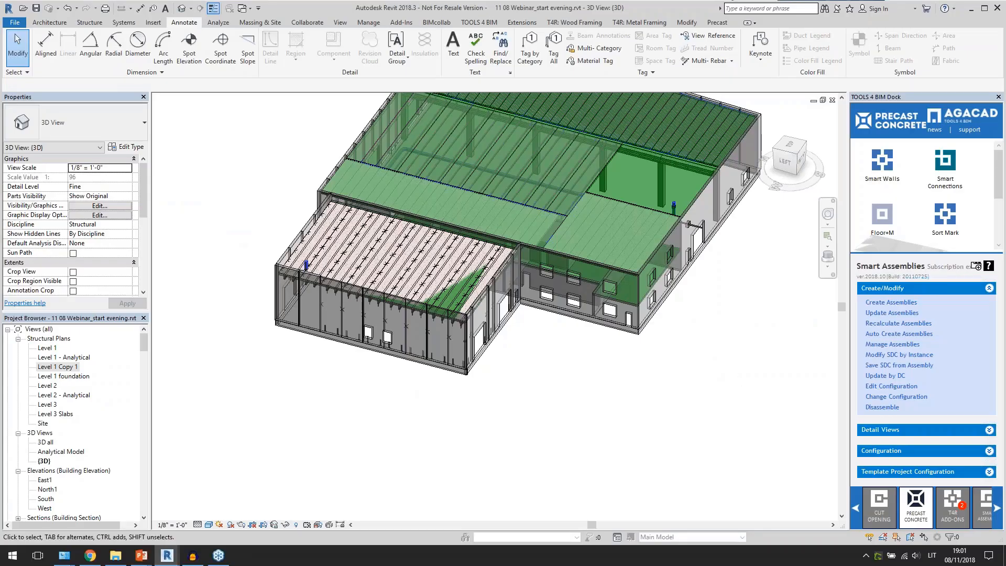
Step: Open the Smart Assemblies Shop Drawing Configurations (SDC) and view the templates available for the DT configuration's Elevation Front view
{"action": "left_click", "coordinate": [946, 216]}
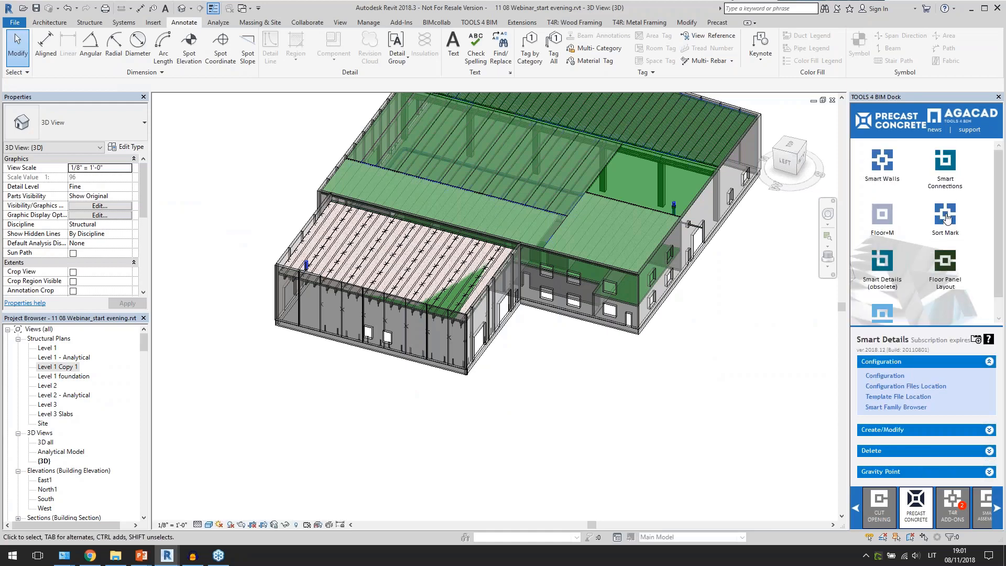
{"action": "left_click", "coordinate": [884, 316]}
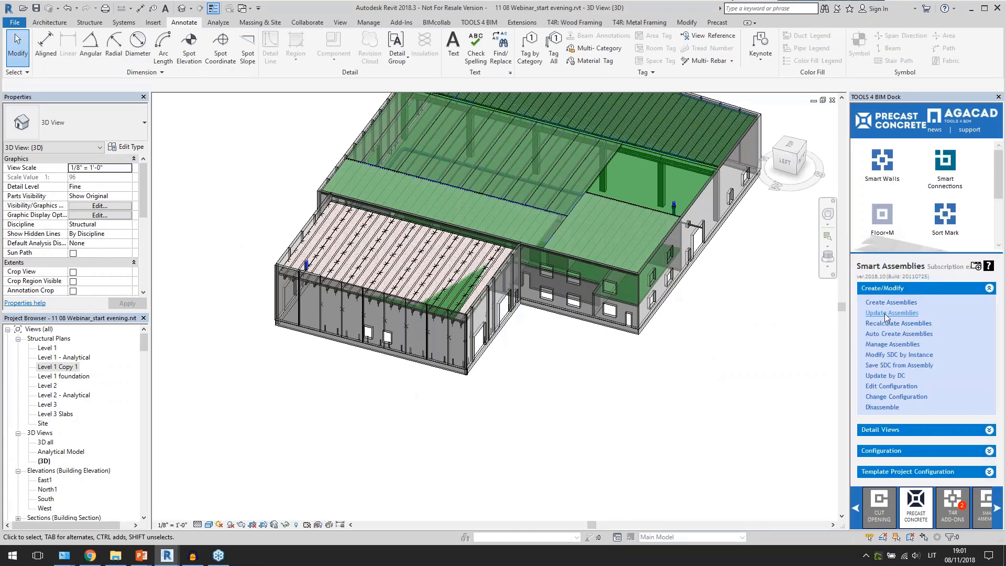
{"action": "left_click", "coordinate": [880, 450]}
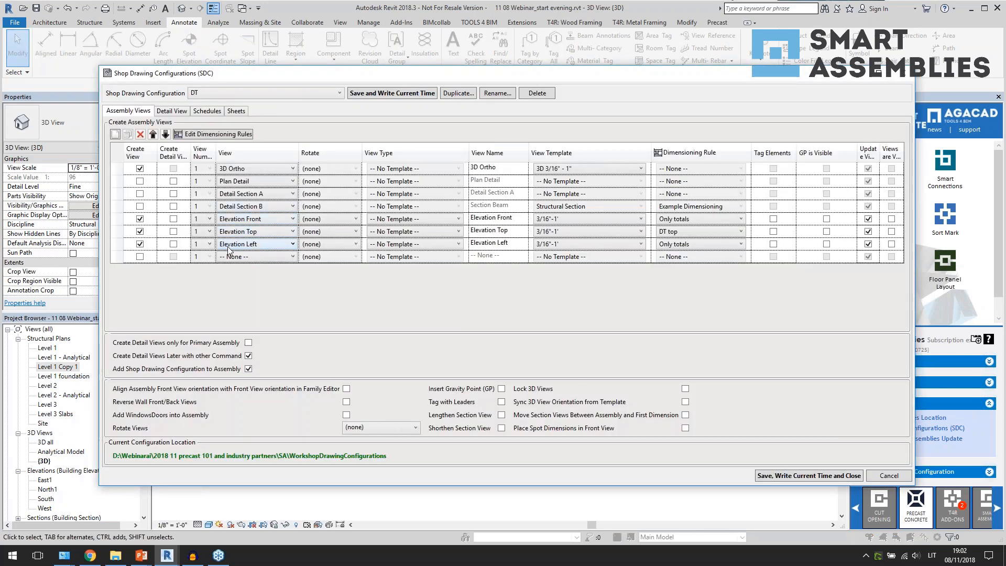
{"action": "left_click", "coordinate": [601, 219]}
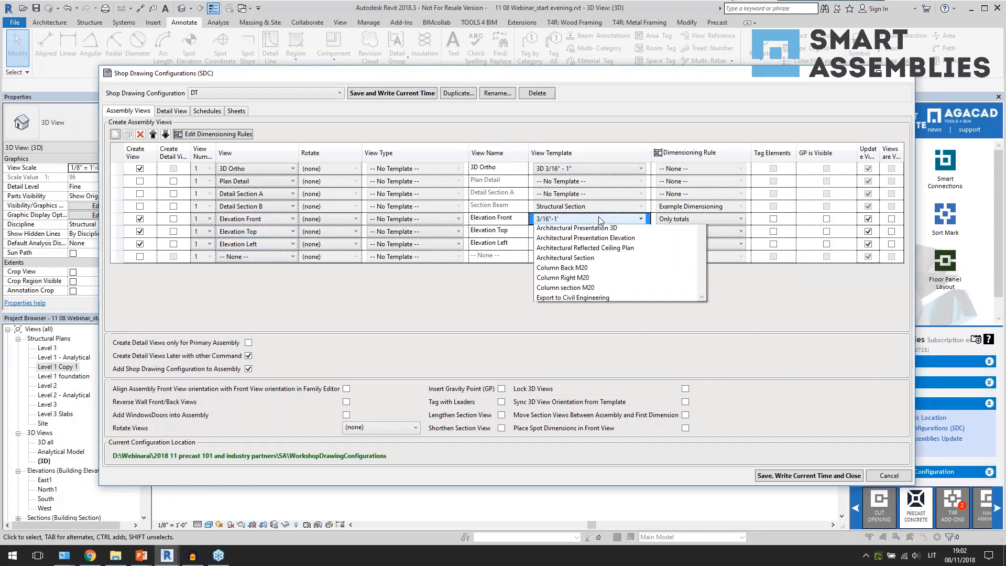
{"action": "left_click", "coordinate": [599, 216]}
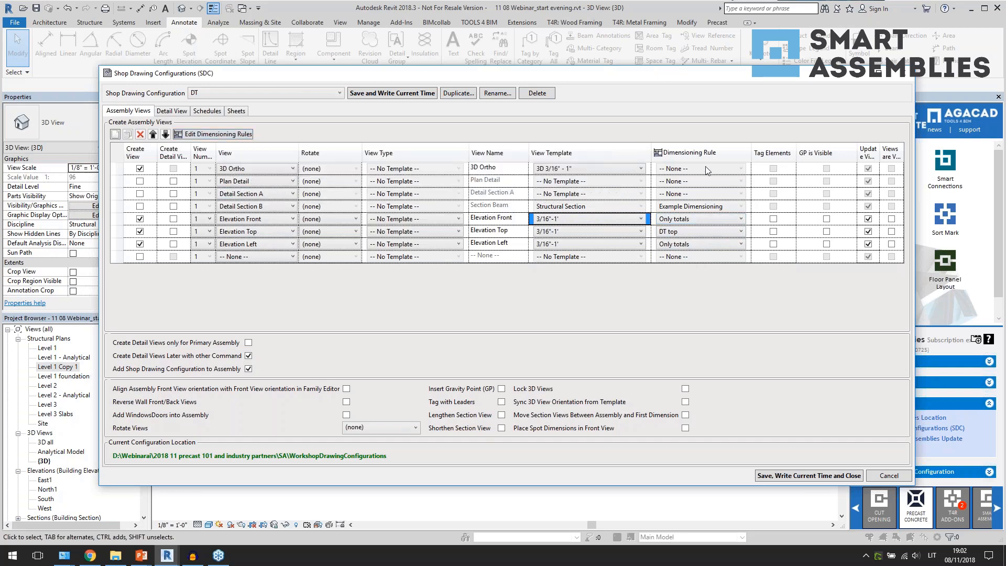
Step: Open the dimensioning rules and review the wall front 2 settings for hosted metal details, hosted concrete details, rebar bars, and dimensioning priority
{"action": "left_click", "coordinate": [214, 135]}
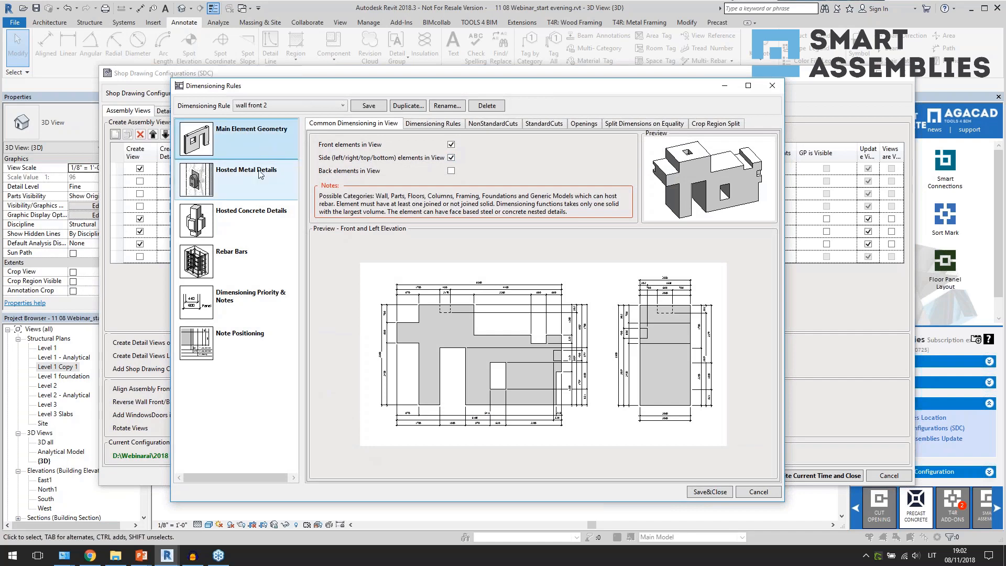
{"action": "left_click", "coordinate": [240, 188]}
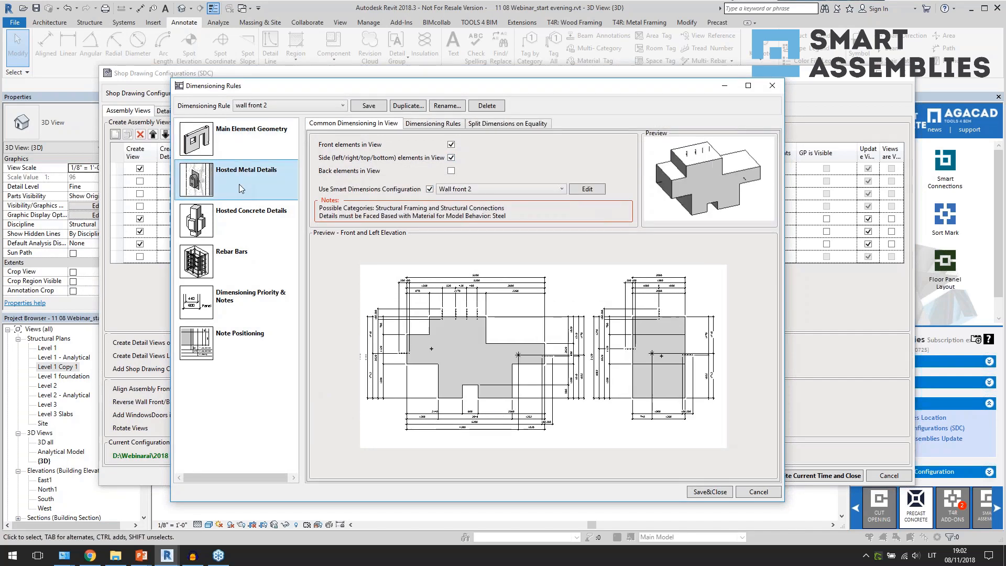
{"action": "left_click", "coordinate": [234, 219]}
{"action": "left_click", "coordinate": [237, 259]}
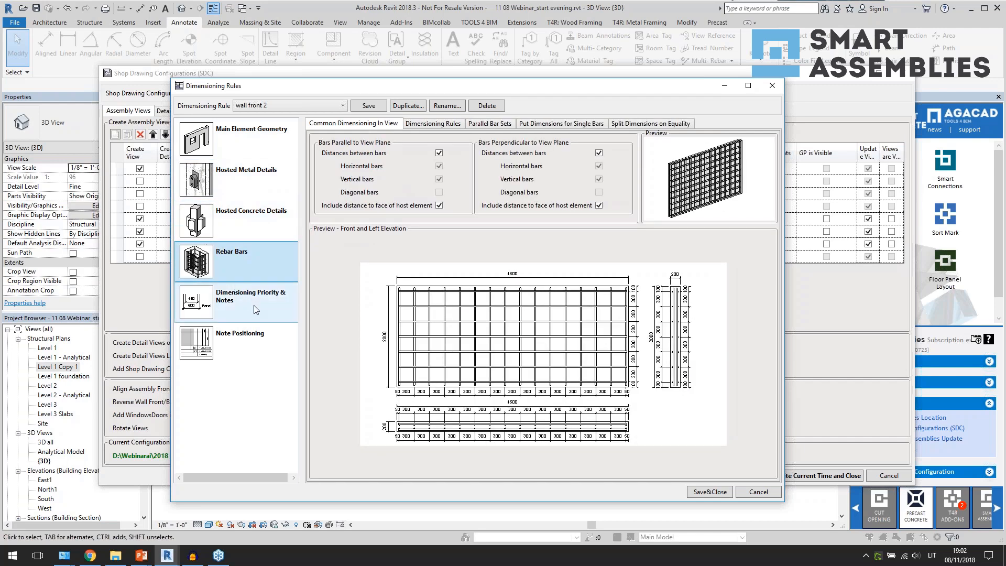
{"action": "left_click", "coordinate": [235, 179]}
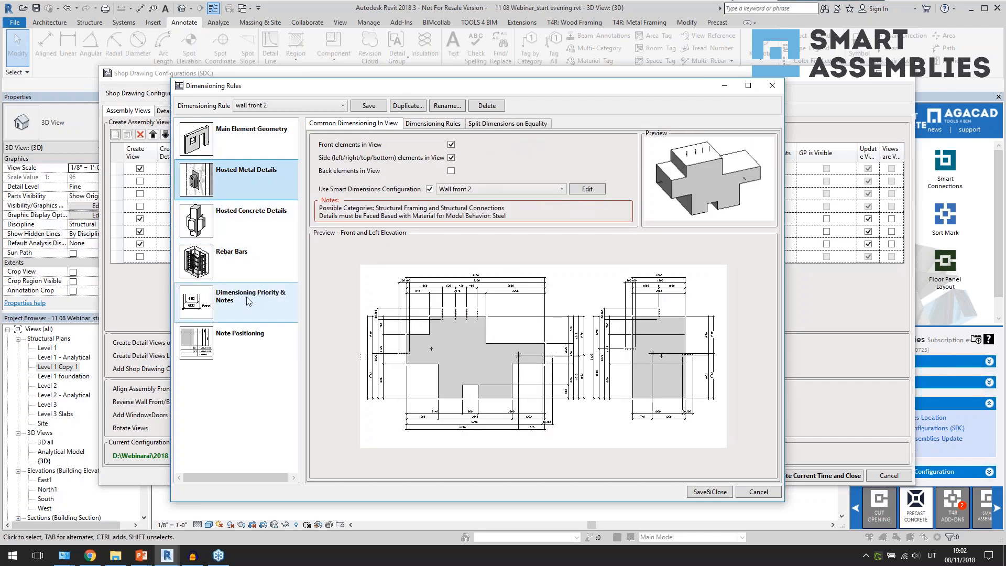
{"action": "left_click", "coordinate": [248, 301]}
{"action": "left_click", "coordinate": [245, 192]}
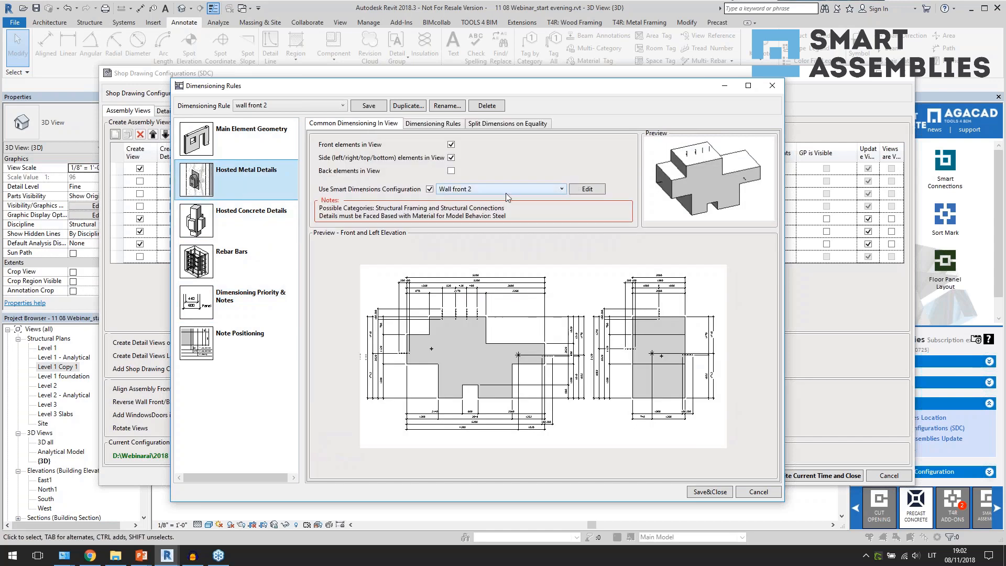
Step: Open the Wall front 2 Smart Dimensions configuration, browse its dimension line categories including Structural Foundations, and close it without changes
{"action": "left_click", "coordinate": [587, 189]}
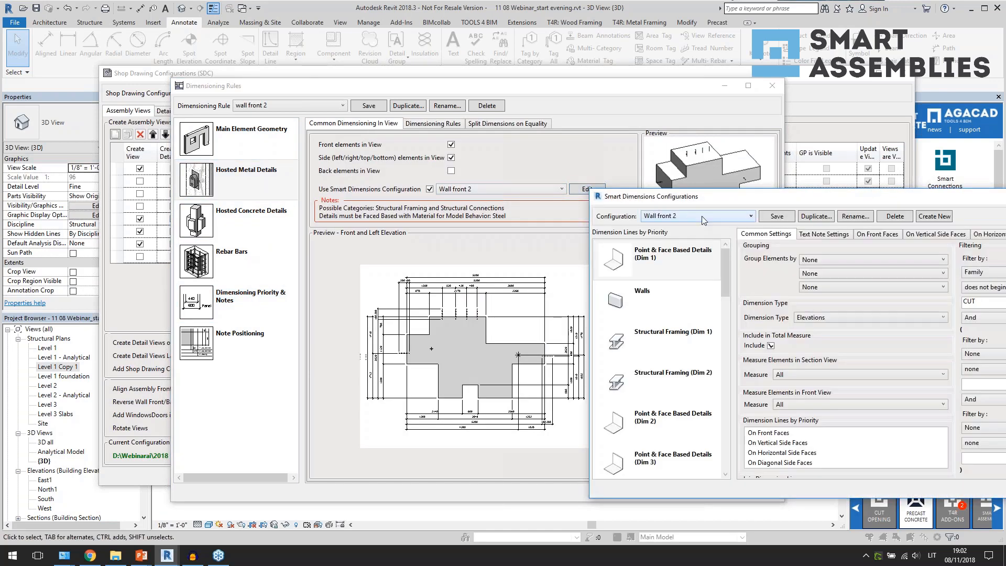
{"action": "left_click_drag", "start_coordinate": [727, 197], "coordinate": [459, 109]}
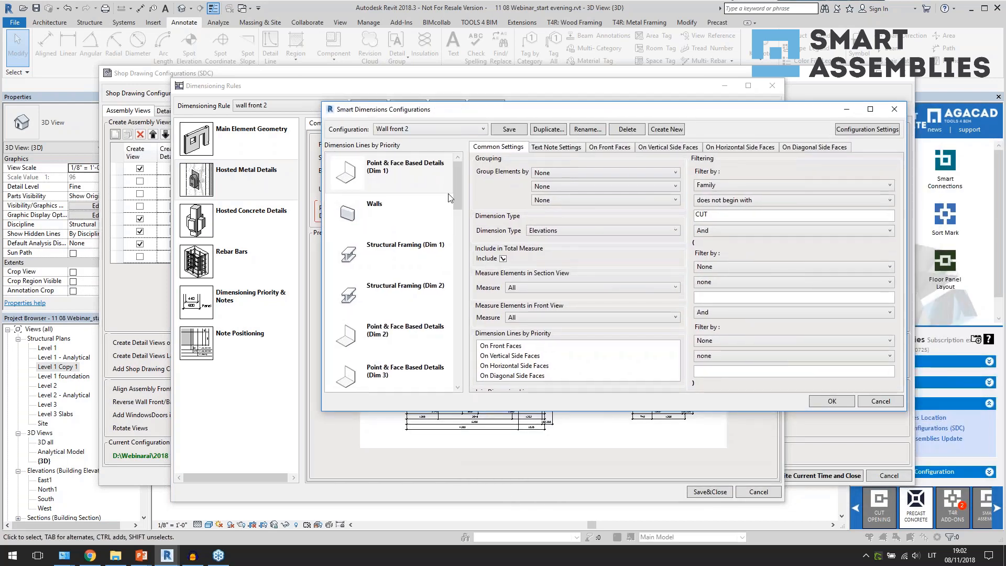
{"action": "left_click_drag", "start_coordinate": [458, 192], "coordinate": [458, 359]}
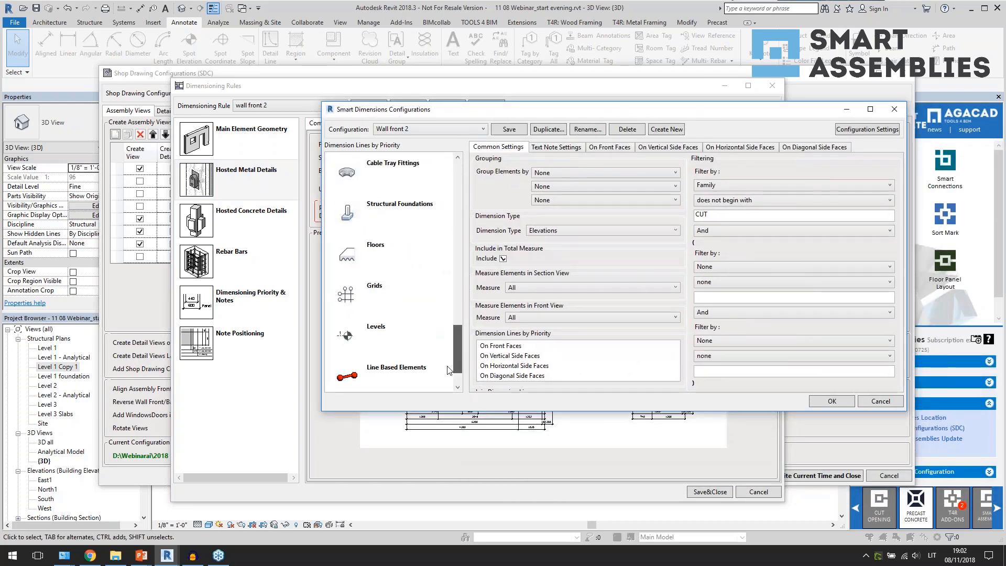
{"action": "left_click", "coordinate": [381, 199]}
{"action": "scroll", "coordinate": [381, 205], "scroll_direction": "up", "scroll_amount": 10}
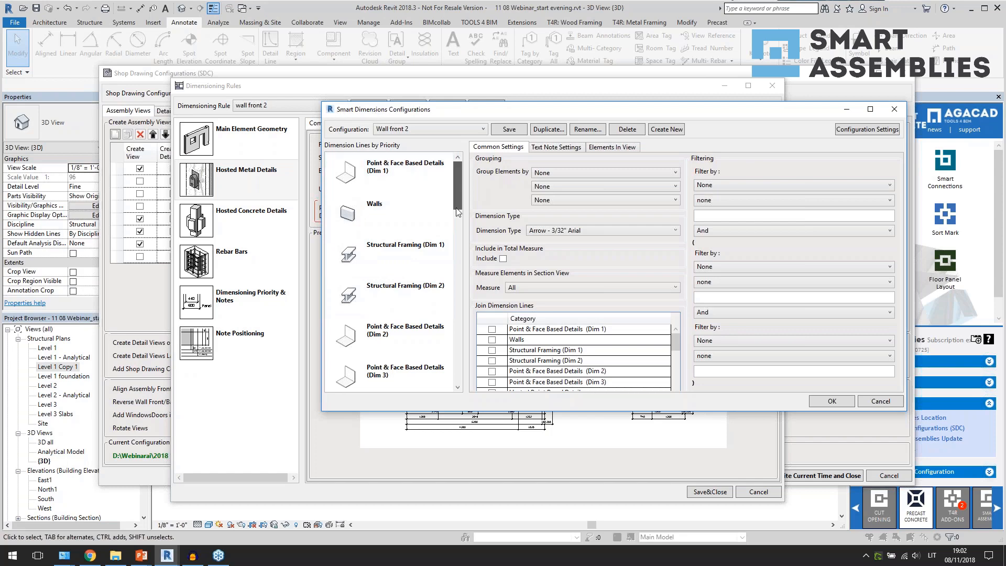
{"action": "left_click_drag", "start_coordinate": [458, 193], "coordinate": [461, 378]}
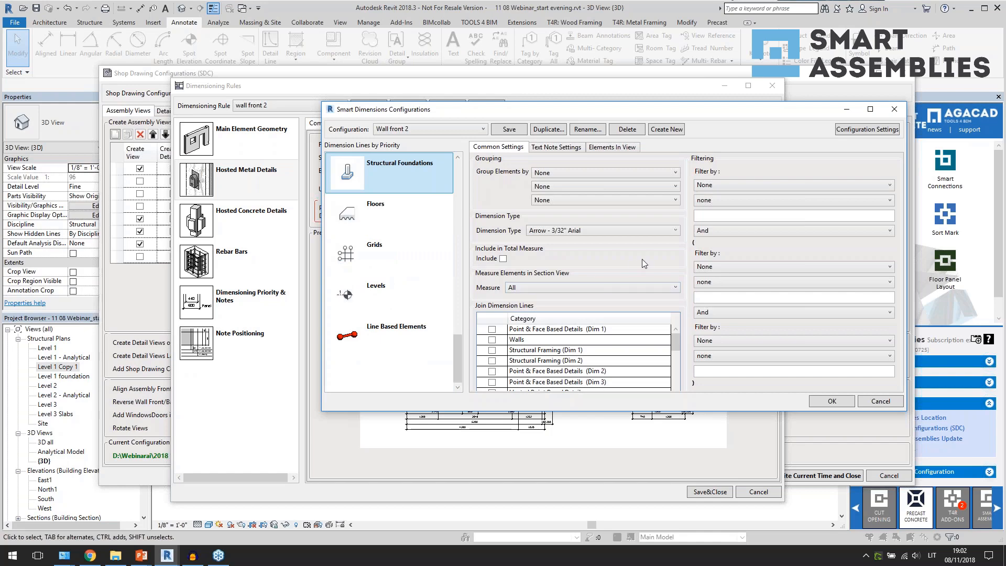
{"action": "left_click", "coordinate": [893, 109]}
Step: Examine the wall front 2 rule's Dimensioning Priority & Notes and Note Positioning settings, and close the dimensioning rules
{"action": "left_click", "coordinate": [246, 264]}
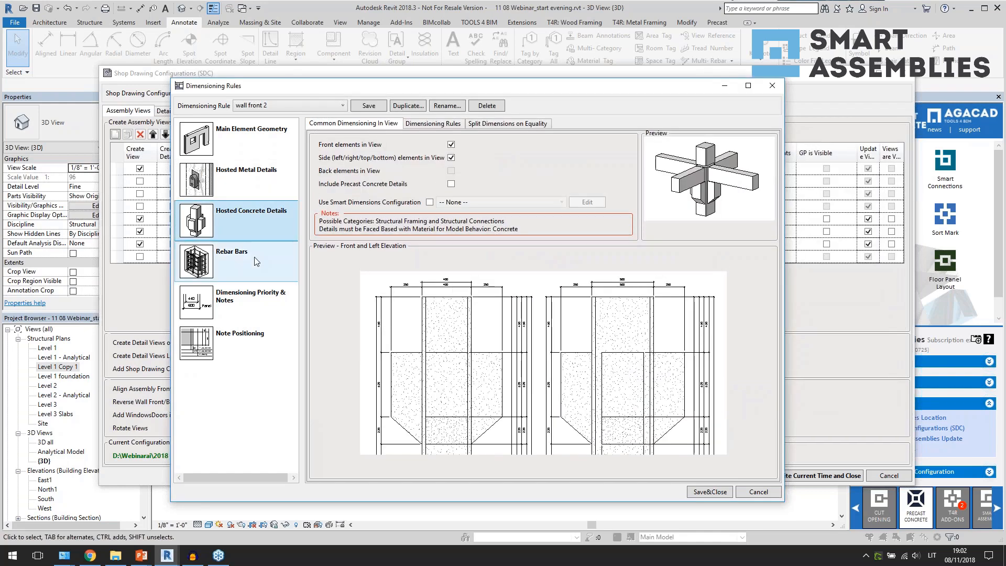
{"action": "left_click", "coordinate": [249, 297]}
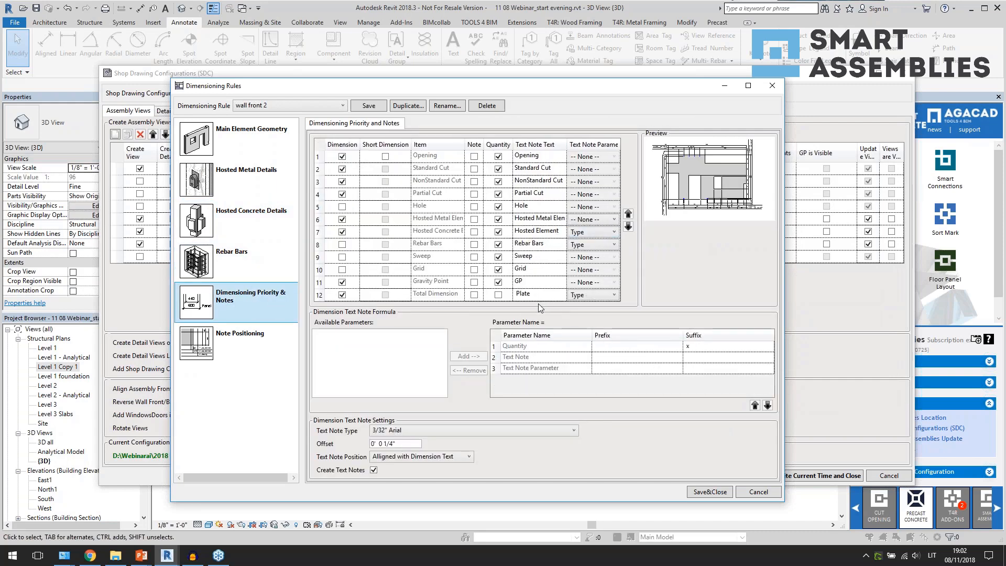
{"action": "left_click", "coordinate": [217, 352]}
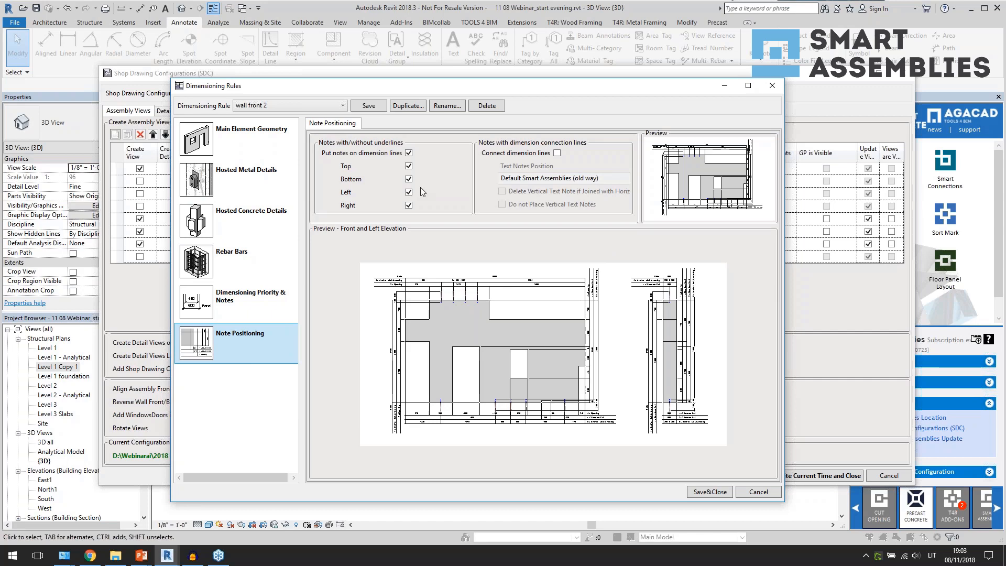
{"action": "left_click", "coordinate": [772, 86]}
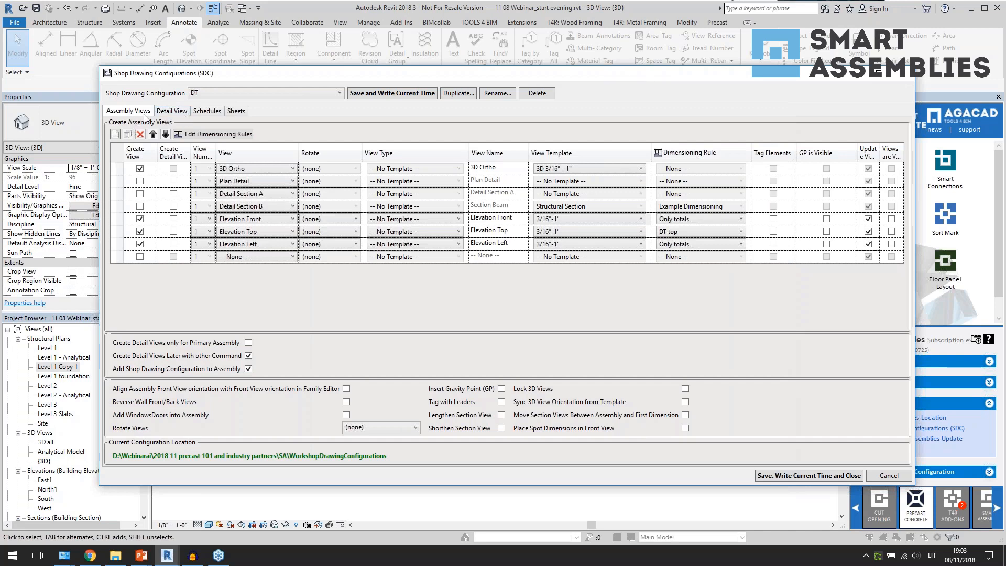
Step: Review the DT configuration's Detail View, Schedules and Sheets settings, including schedule templates and titleblock, and close the configurations without saving
{"action": "left_click", "coordinate": [183, 113]}
{"action": "left_click", "coordinate": [210, 114]}
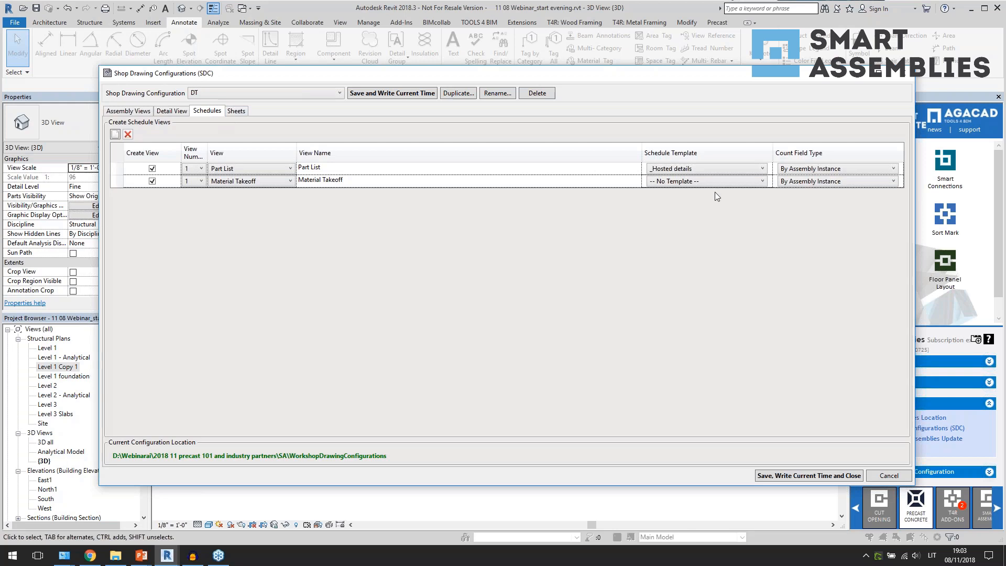
{"action": "left_click", "coordinate": [735, 169]}
{"action": "left_click", "coordinate": [733, 171]}
{"action": "left_click", "coordinate": [236, 111]}
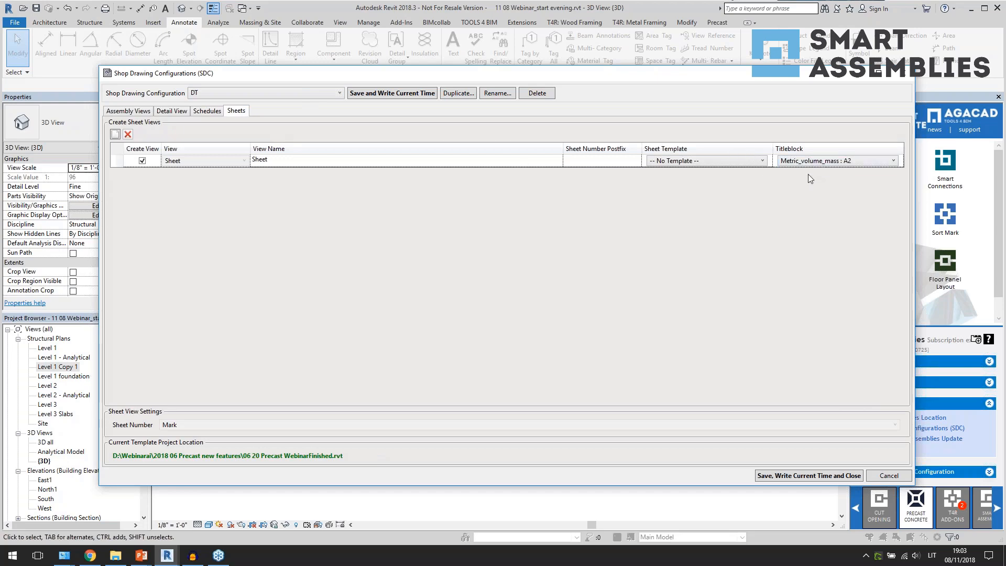
{"action": "left_click", "coordinate": [903, 73]}
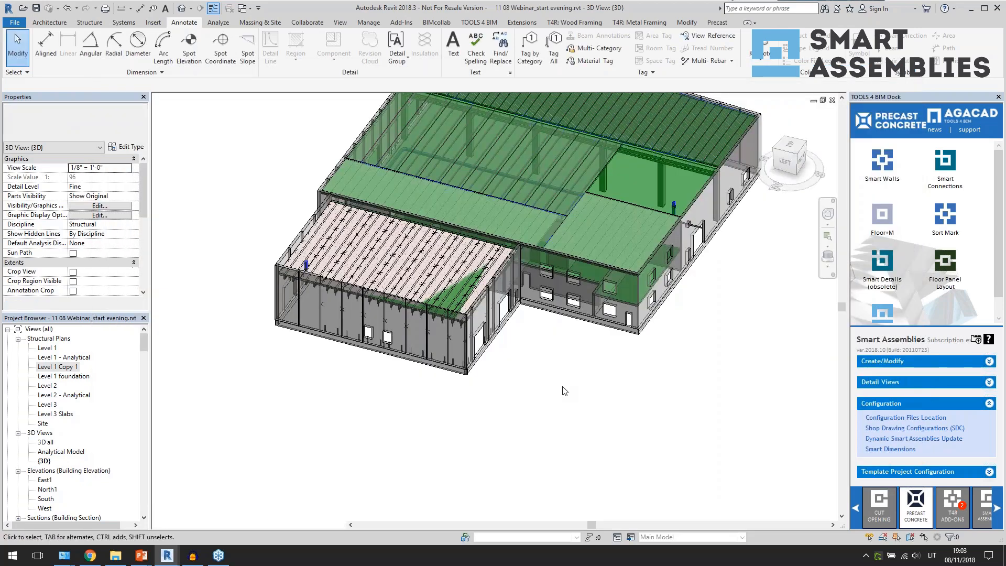
Step: Select a front wall panel of the lower building and check its Mark value in its properties
{"action": "scroll", "coordinate": [325, 348], "scroll_direction": "up", "scroll_amount": 3}
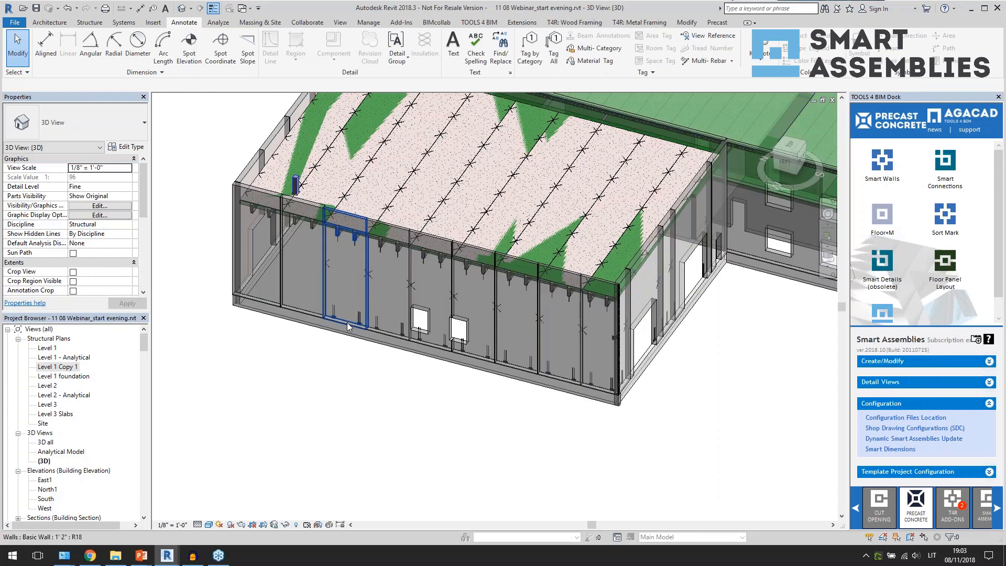
{"action": "left_click", "coordinate": [348, 326]}
{"action": "scroll", "coordinate": [101, 241], "scroll_direction": "down", "scroll_amount": 10}
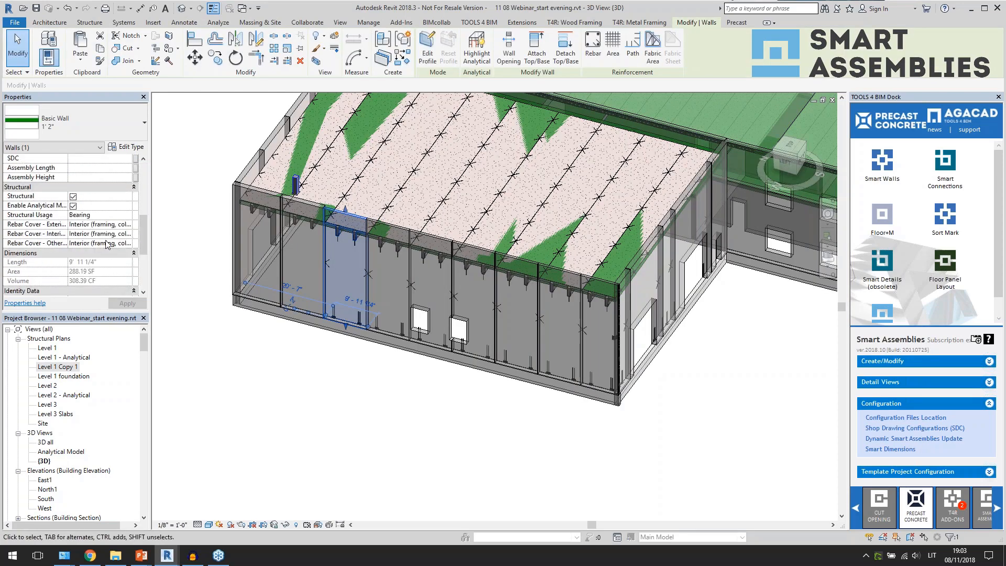
{"action": "left_click", "coordinate": [78, 205]}
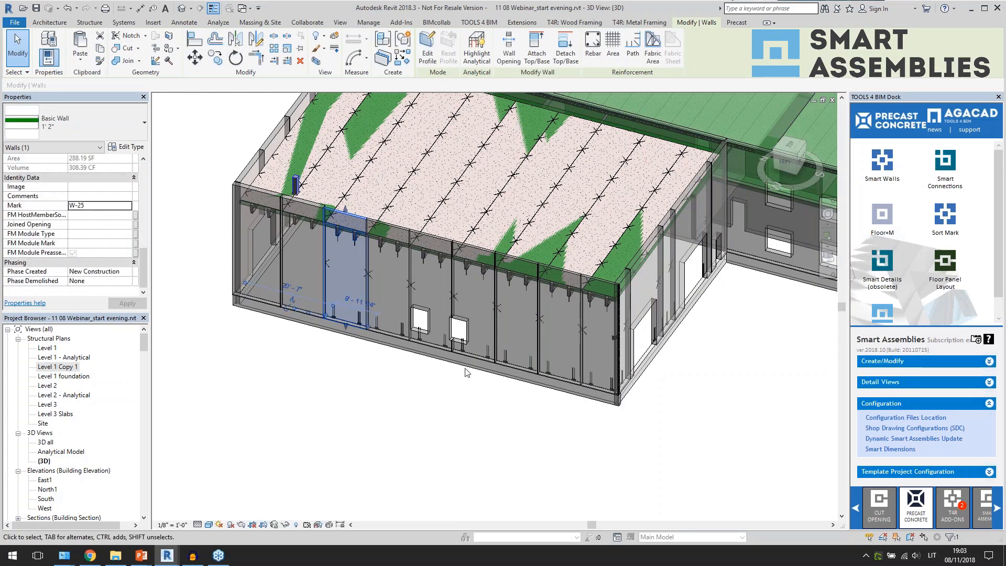
Step: Create an assembly from the front wall panel beside the window opening using the Wall webinar shop drawing configuration, and close the report
{"action": "left_click", "coordinate": [891, 360]}
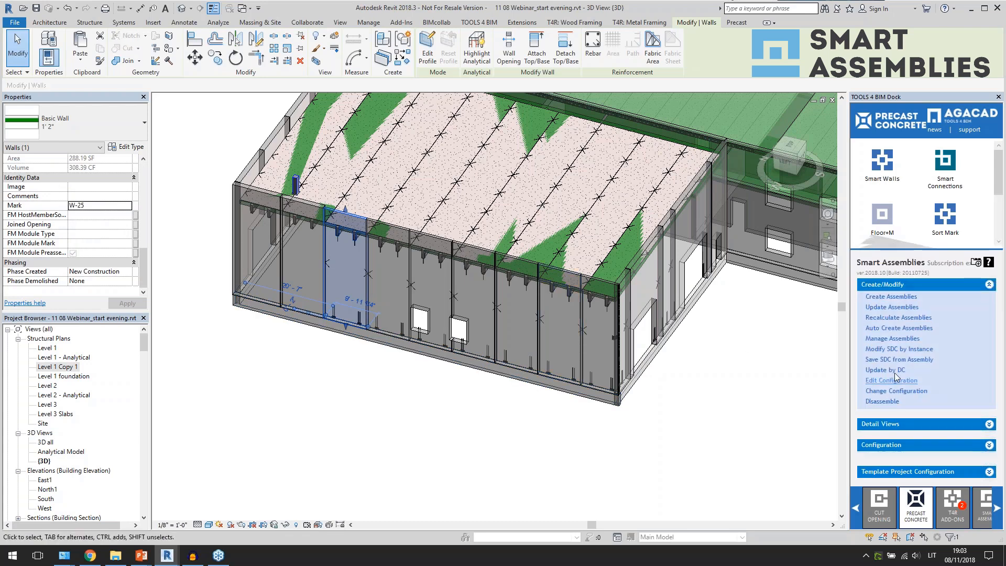
{"action": "key", "text": "Escape"}
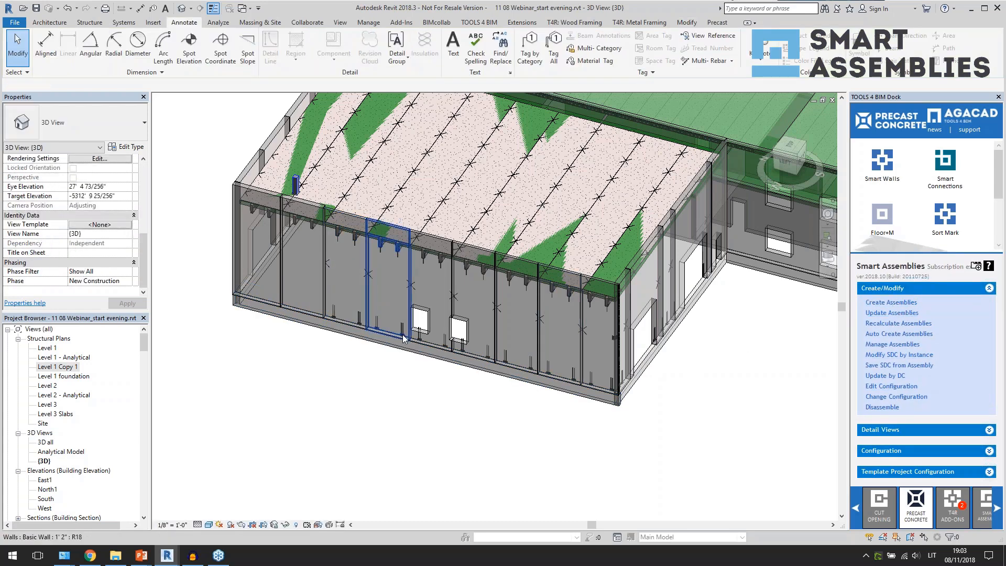
{"action": "left_click", "coordinate": [402, 334]}
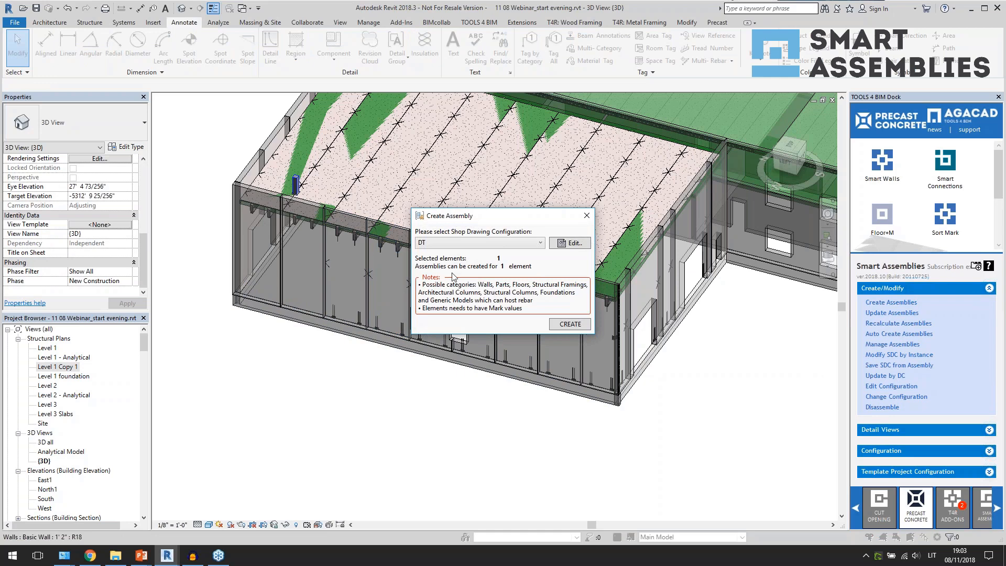
{"action": "left_click", "coordinate": [454, 242]}
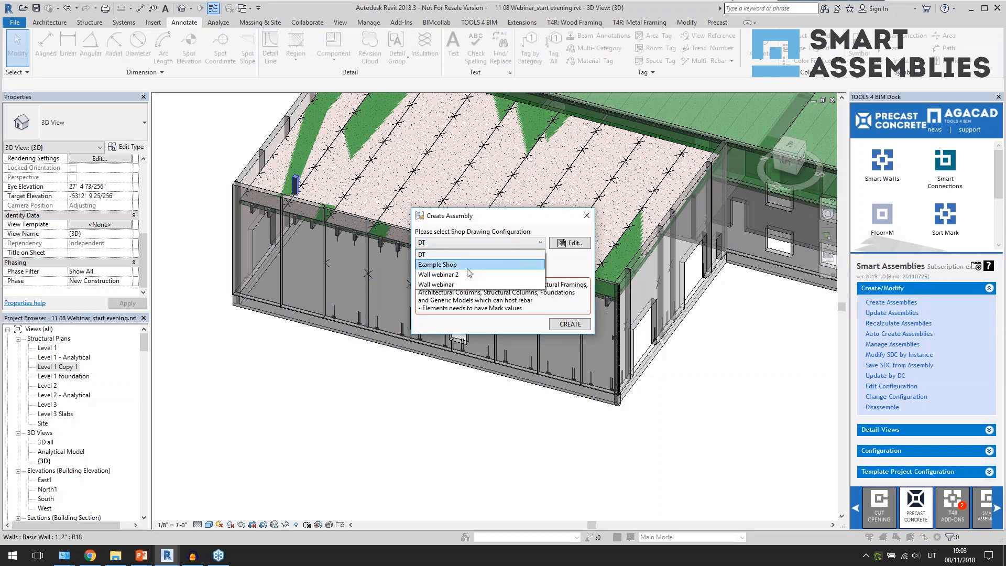
{"action": "left_click", "coordinate": [464, 285]}
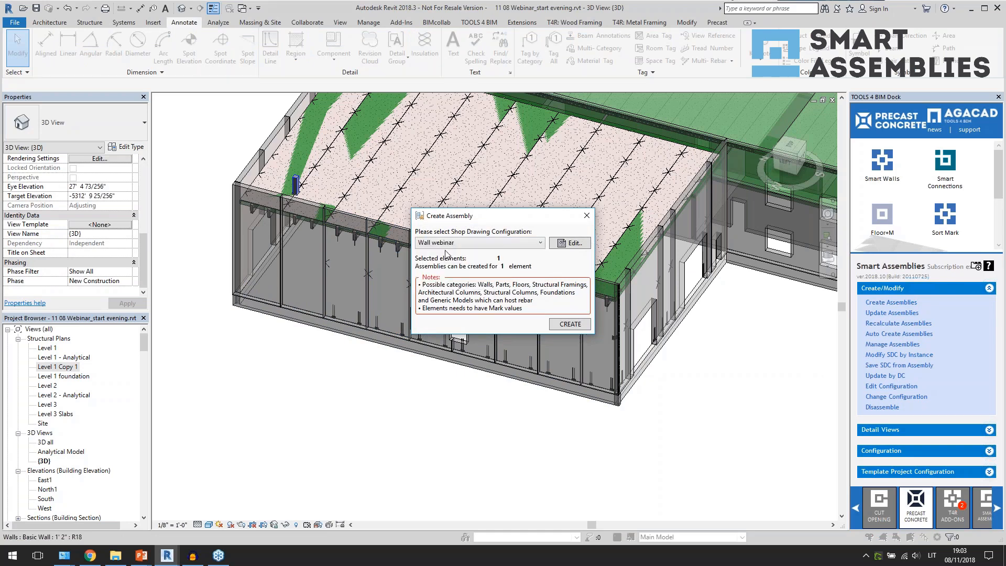
{"action": "left_click", "coordinate": [564, 325]}
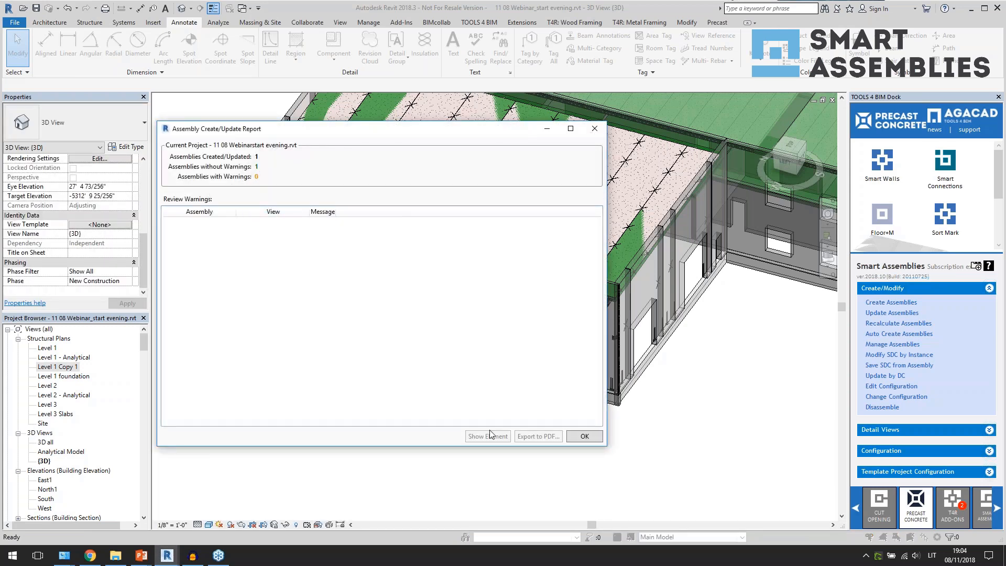
{"action": "left_click", "coordinate": [584, 436]}
Step: Find the W-25 assembly in the project, list its views, and open its Wall 3D color view
{"action": "left_click_drag", "start_coordinate": [140, 343], "coordinate": [151, 511]}
{"action": "scroll", "coordinate": [95, 439], "scroll_direction": "up", "scroll_amount": 2}
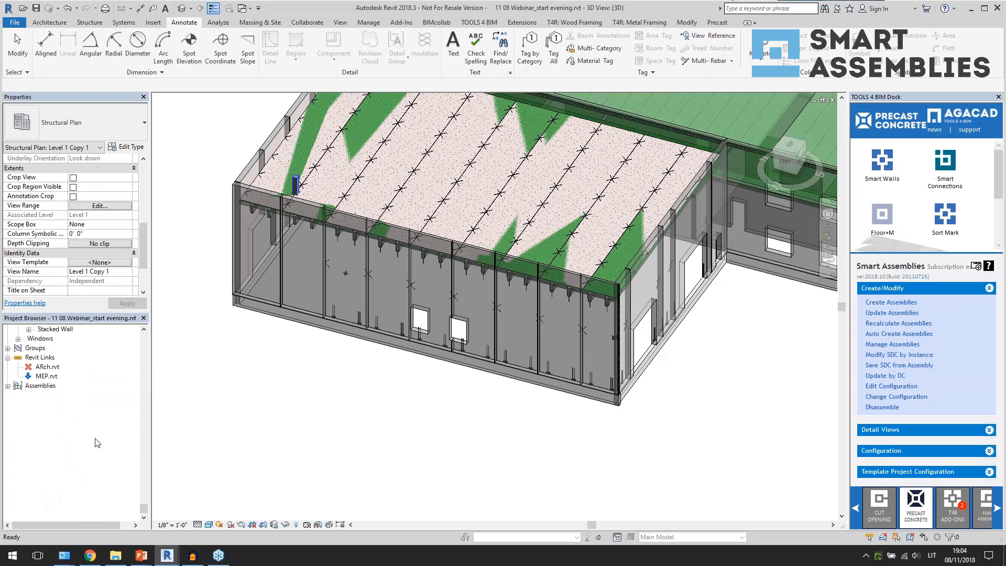
{"action": "double_click", "coordinate": [41, 388]}
{"action": "left_click", "coordinate": [42, 508]}
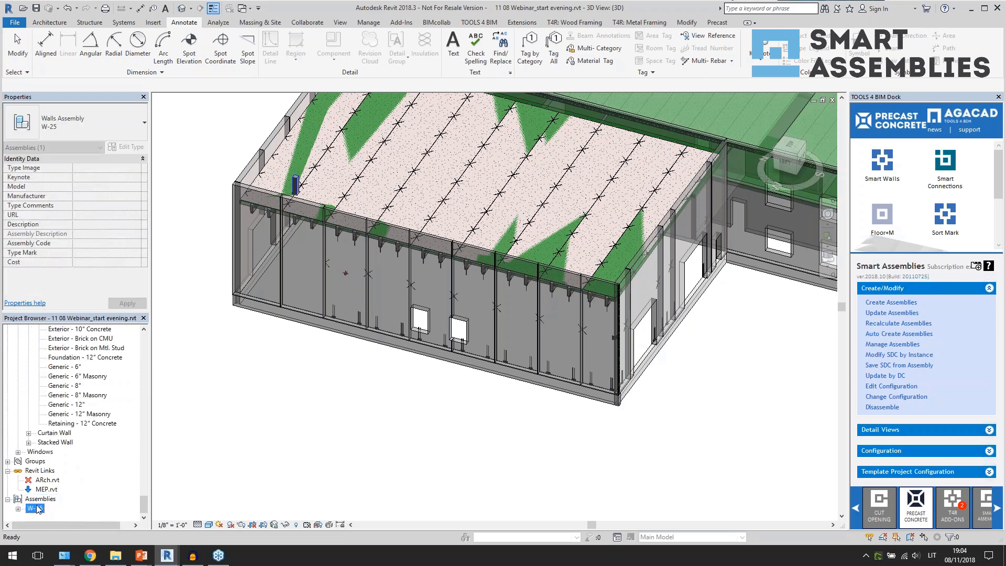
{"action": "double_click", "coordinate": [38, 508]}
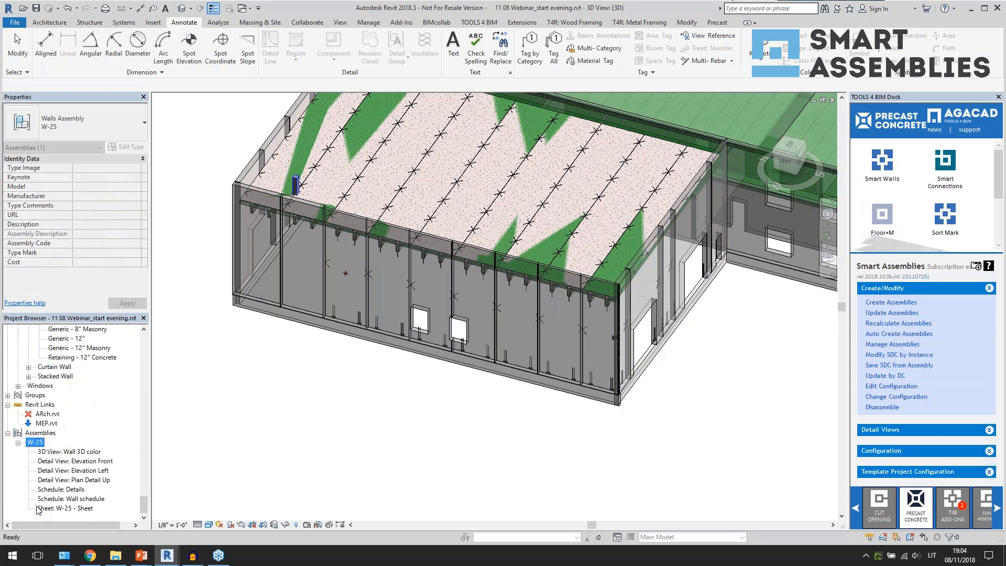
{"action": "double_click", "coordinate": [95, 452]}
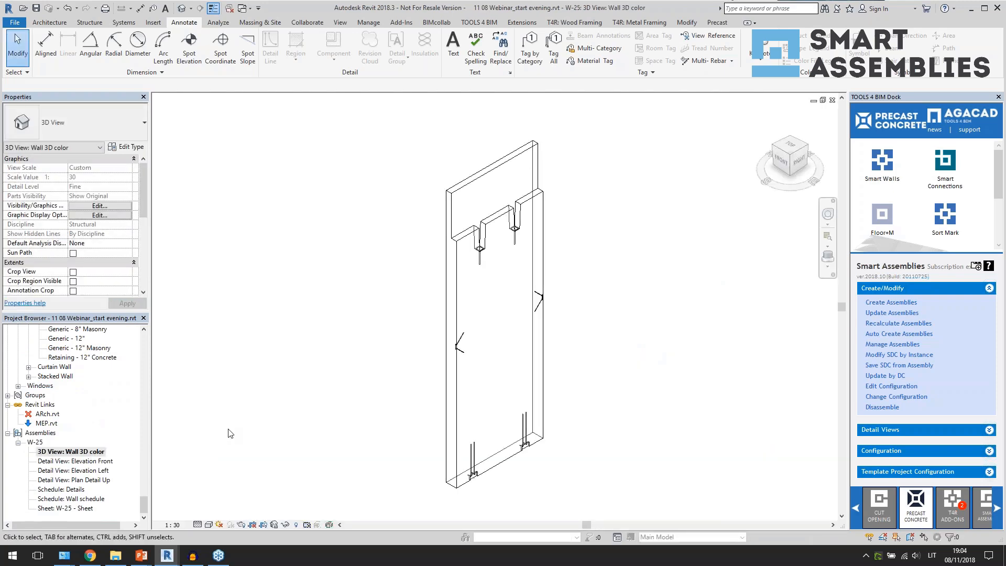
Step: Open the W-25 Elevation Front detail view and inspect the red Stem cut top dimension line above the wall
{"action": "double_click", "coordinate": [93, 462]}
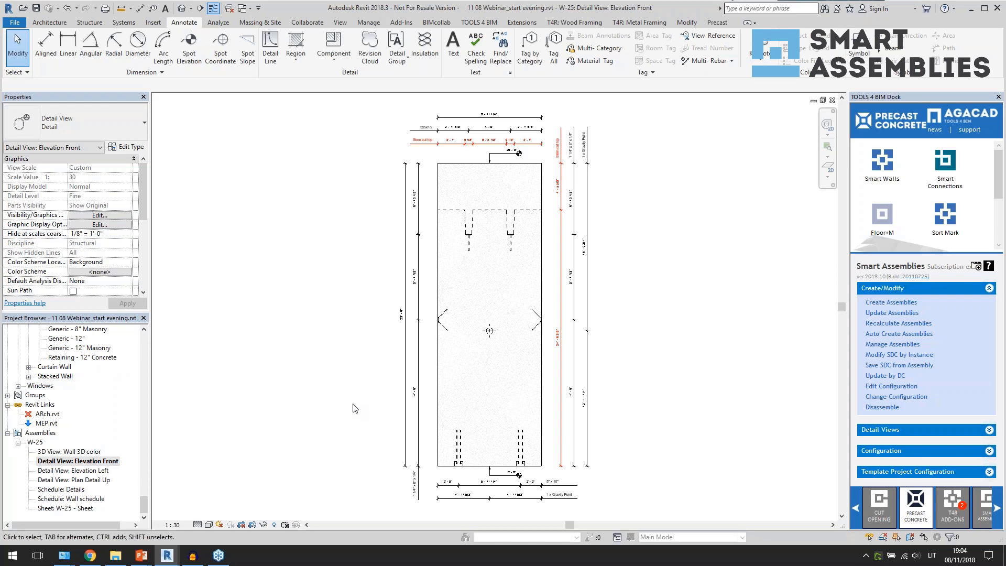
{"action": "scroll", "coordinate": [571, 170], "scroll_direction": "up", "scroll_amount": 5}
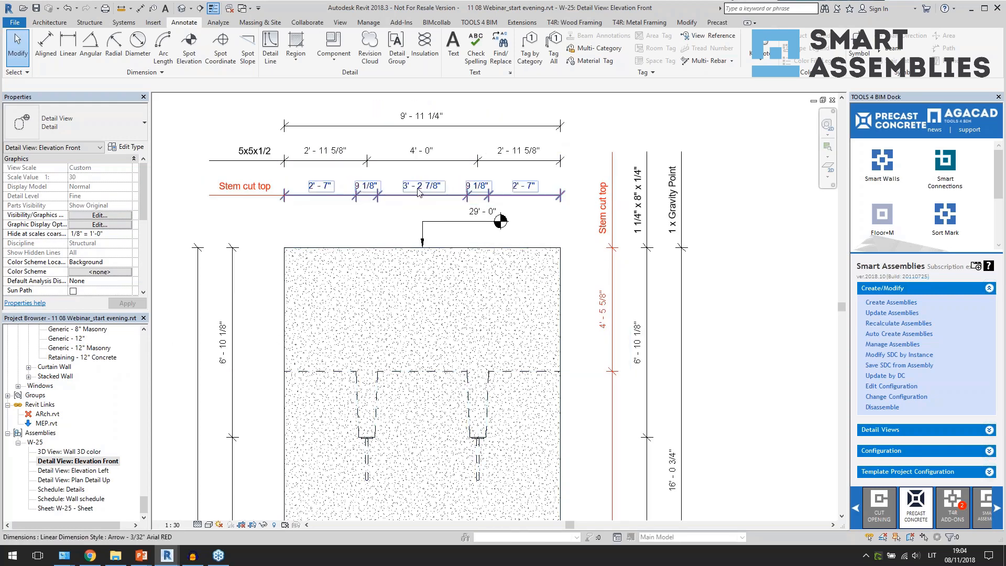
{"action": "scroll", "coordinate": [450, 199], "scroll_direction": "down", "scroll_amount": 2}
{"action": "scroll", "coordinate": [399, 221], "scroll_direction": "up", "scroll_amount": 2}
{"action": "left_click", "coordinate": [394, 202]}
{"action": "left_click", "coordinate": [395, 201]}
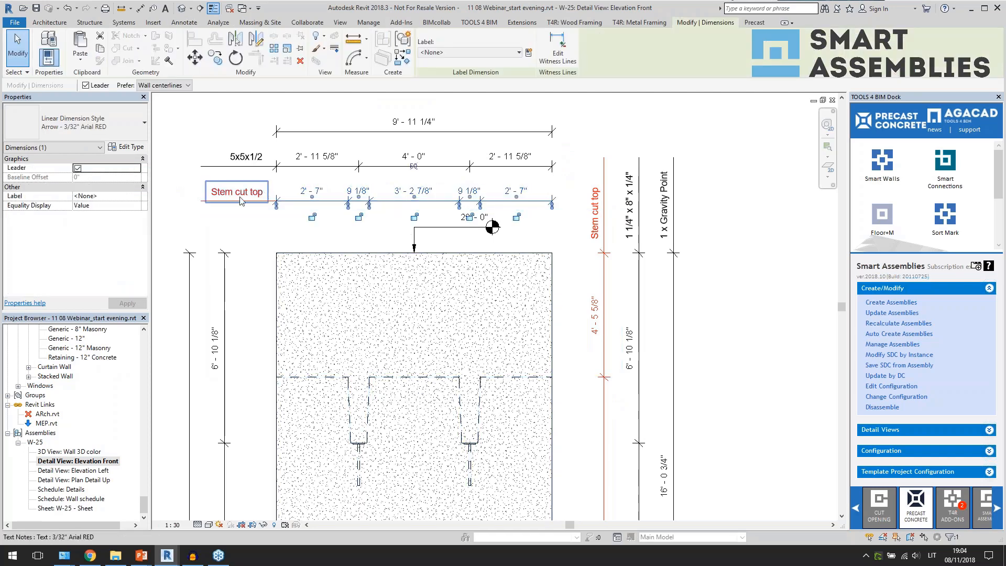
{"action": "key", "text": "Escape"}
Step: Extend a witness line of the horizontal Stem cut top dimension down to the upper edge of the first stem cut
{"action": "left_click", "coordinate": [338, 203]}
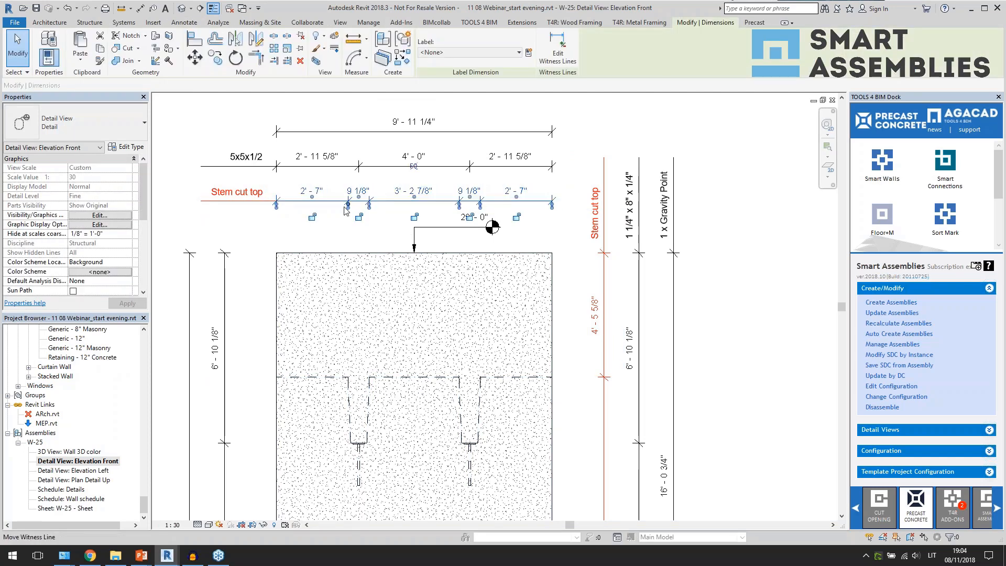
{"action": "left_click_drag", "start_coordinate": [348, 209], "coordinate": [349, 376]}
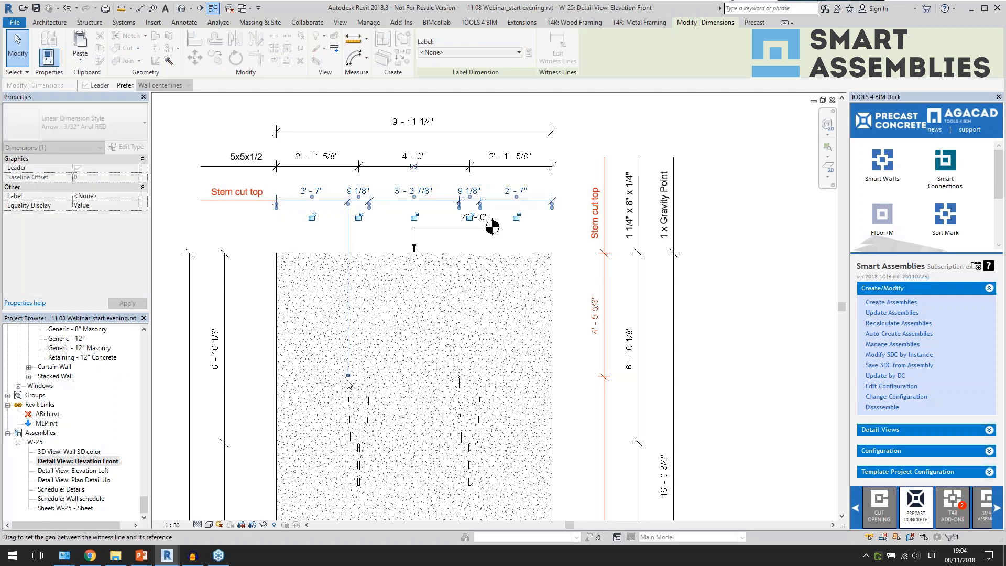
{"action": "scroll", "coordinate": [349, 377], "scroll_direction": "up", "scroll_amount": 7}
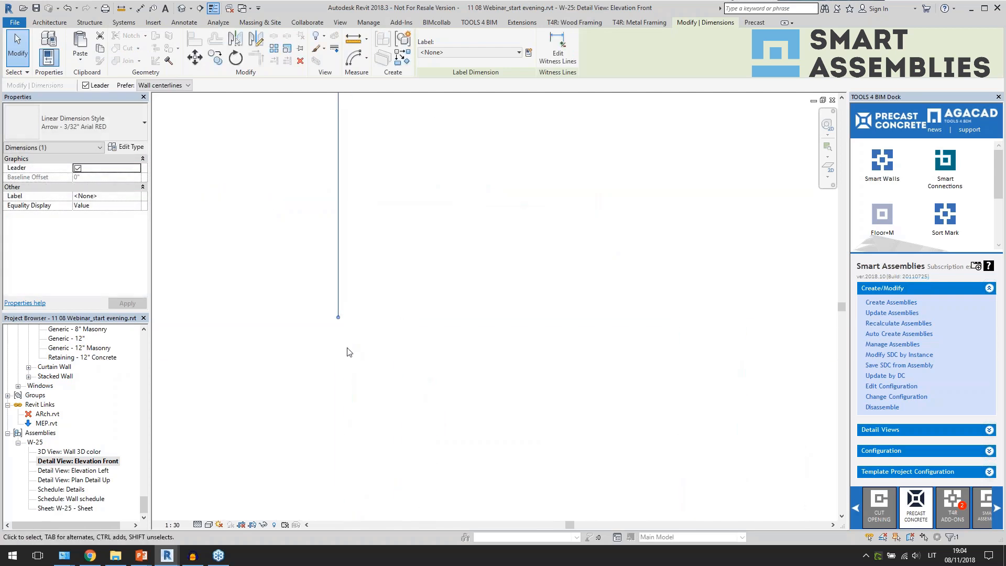
{"action": "scroll", "coordinate": [345, 351], "scroll_direction": "down", "scroll_amount": 6}
{"action": "scroll", "coordinate": [364, 307], "scroll_direction": "down", "scroll_amount": 2}
{"action": "key", "text": "Escape"}
{"action": "scroll", "coordinate": [340, 271], "scroll_direction": "up", "scroll_amount": 2}
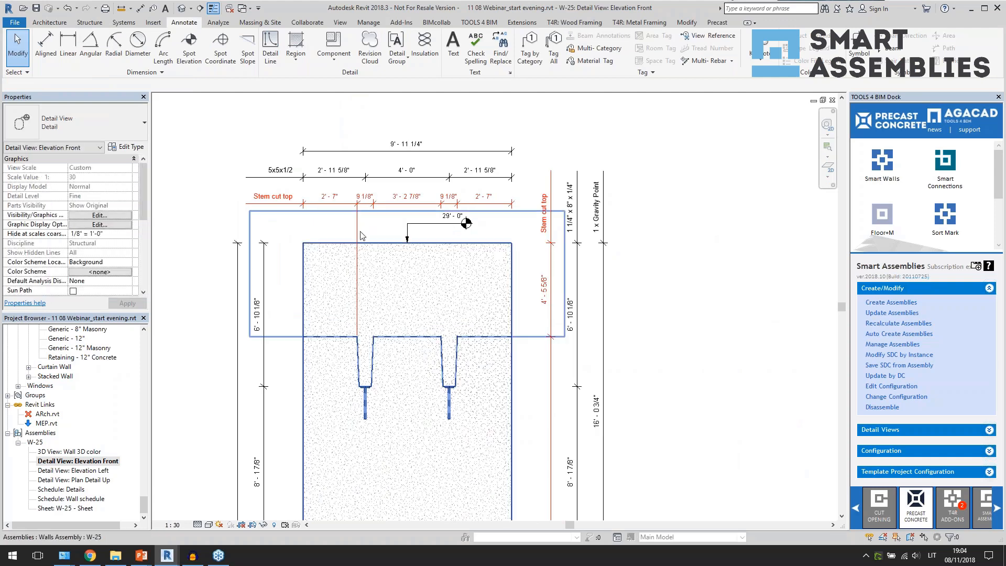
Step: Extend a witness line of the 5x5x1/2 dimension down to the plate under the second stem cut
{"action": "left_click", "coordinate": [419, 177]}
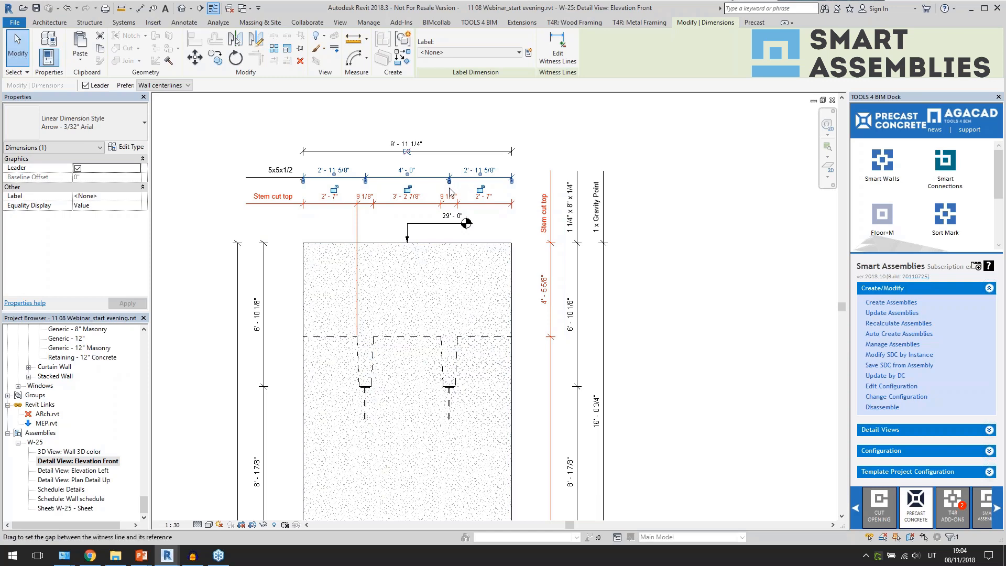
{"action": "left_click_drag", "start_coordinate": [449, 193], "coordinate": [447, 403]}
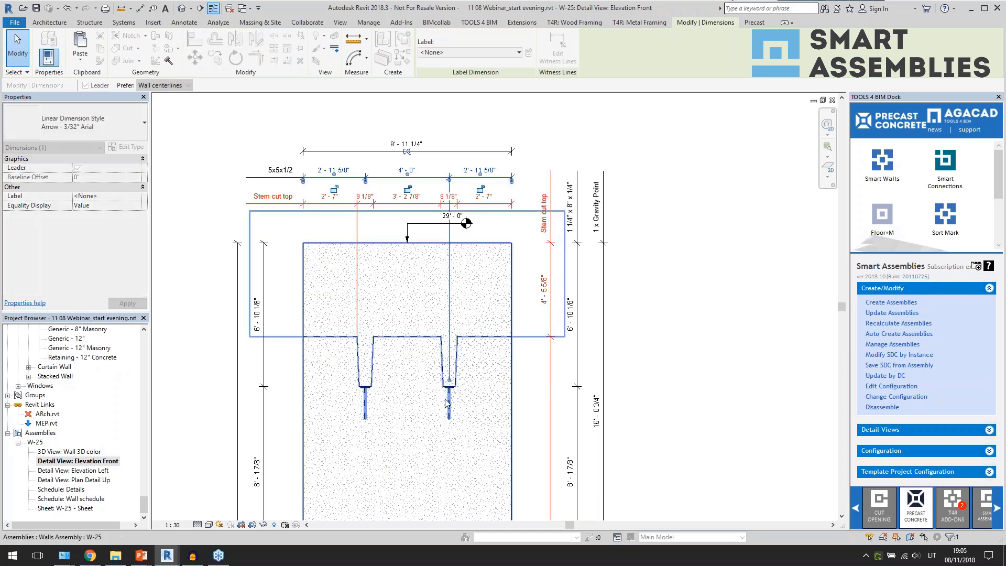
{"action": "left_click", "coordinate": [671, 360]}
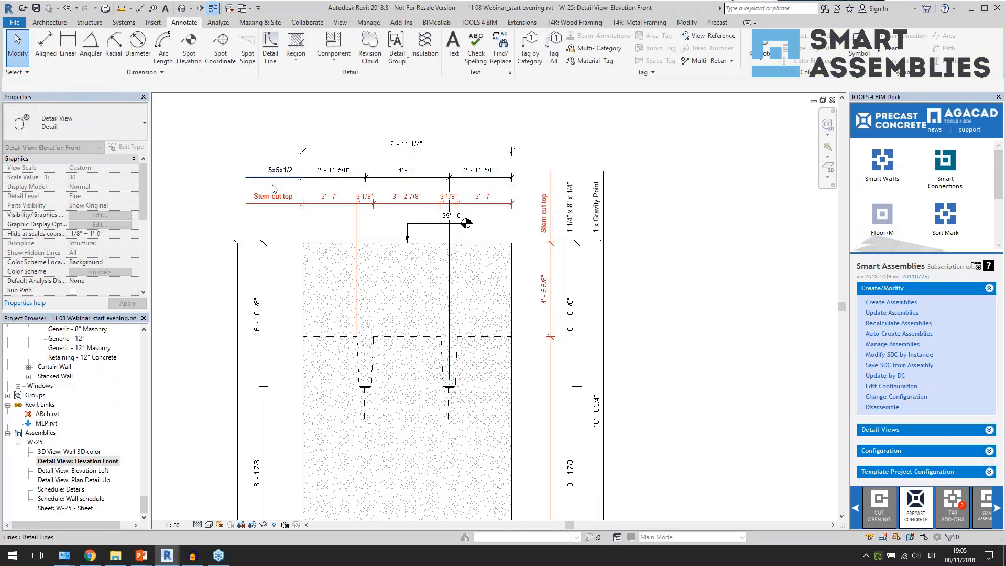
{"action": "left_click", "coordinate": [272, 195]}
{"action": "left_click", "coordinate": [704, 331]}
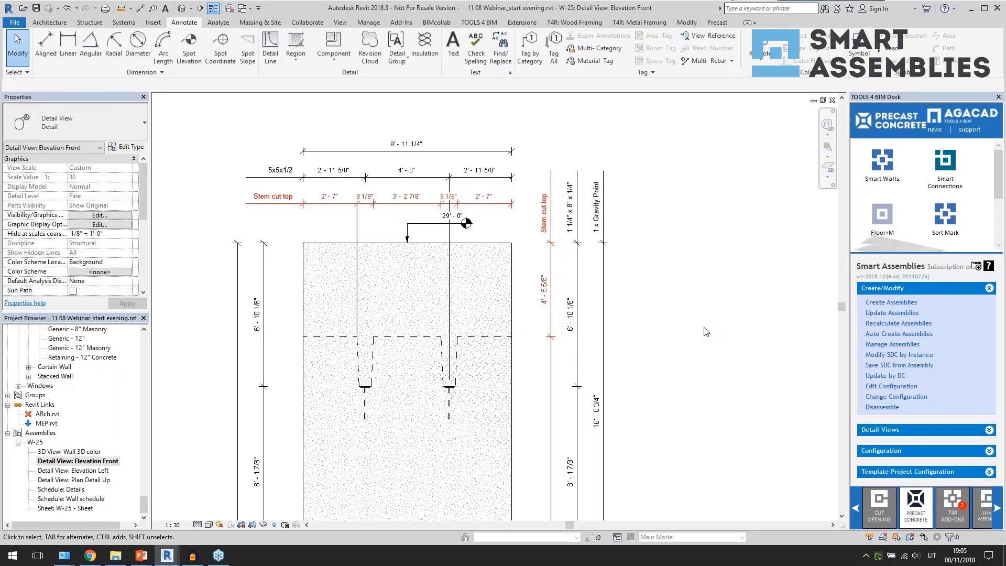
Step: Examine the wall elevation's spot elevations, gravity point dimensions, and the hosted detail dimensions along its lower edge and sides
{"action": "middle_click_drag", "start_coordinate": [703, 324], "coordinate": [664, 286]}
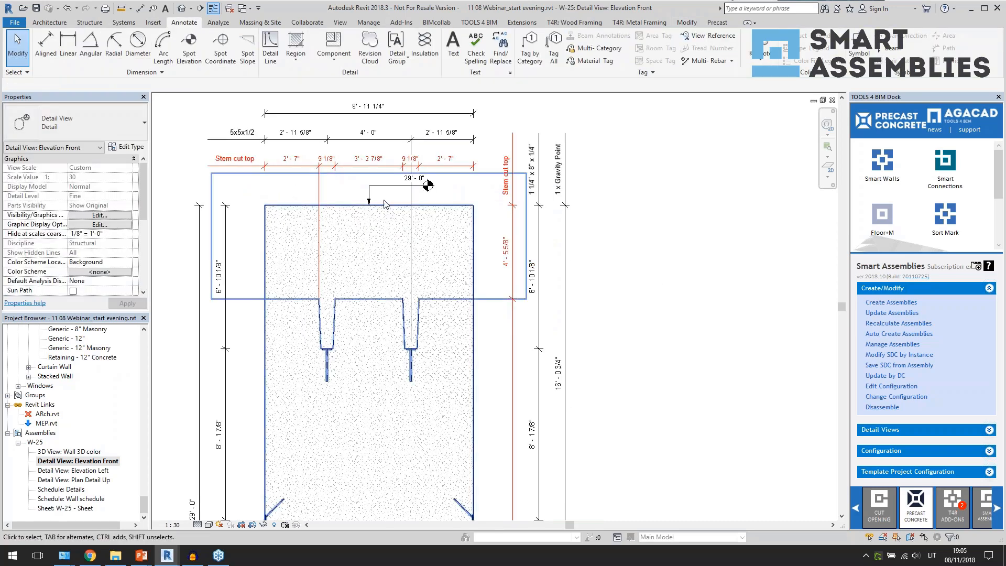
{"action": "left_click", "coordinate": [376, 190]}
{"action": "scroll", "coordinate": [556, 191], "scroll_direction": "down", "scroll_amount": 3}
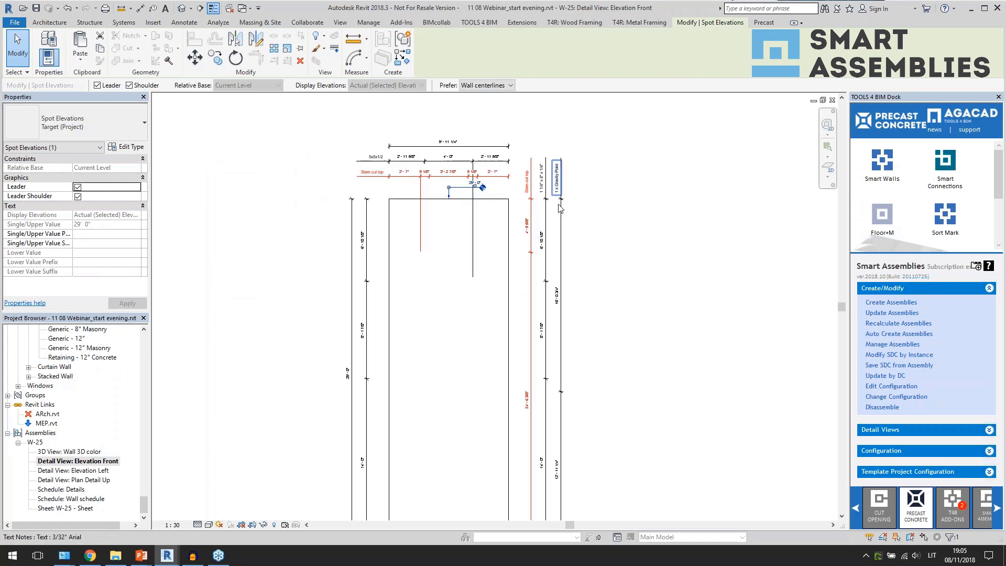
{"action": "left_click", "coordinate": [618, 325]}
{"action": "middle_click_drag", "start_coordinate": [624, 356], "coordinate": [600, 253]}
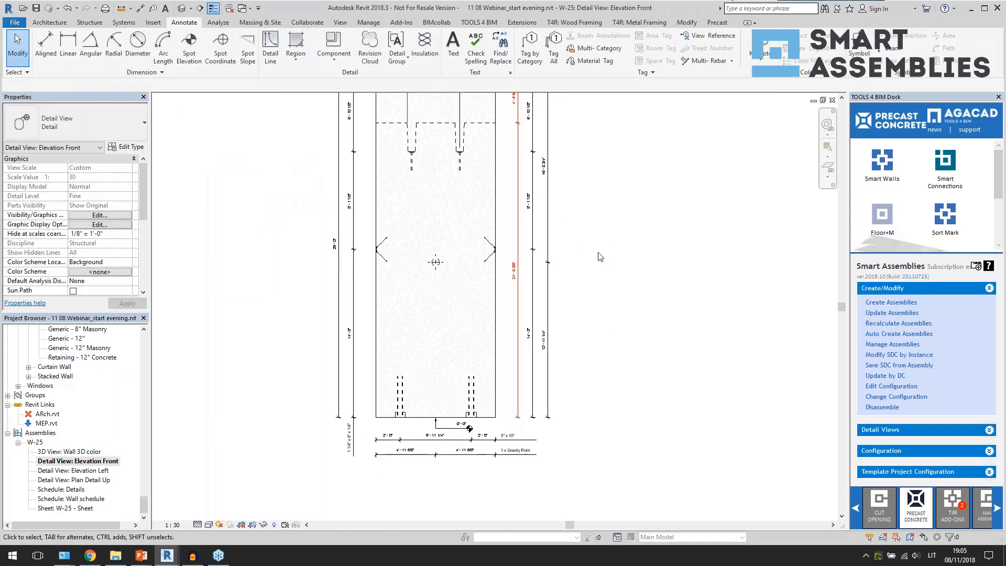
{"action": "scroll", "coordinate": [476, 465], "scroll_direction": "up", "scroll_amount": 3}
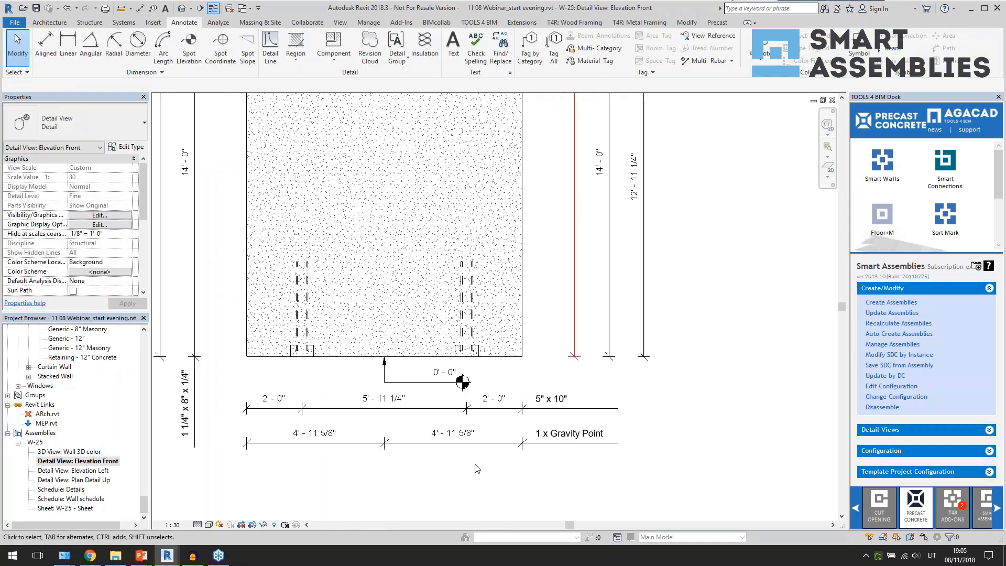
{"action": "scroll", "coordinate": [474, 464], "scroll_direction": "down", "scroll_amount": 3}
{"action": "scroll", "coordinate": [583, 292], "scroll_direction": "up", "scroll_amount": 1}
{"action": "middle_click_drag", "start_coordinate": [583, 291], "coordinate": [559, 348]}
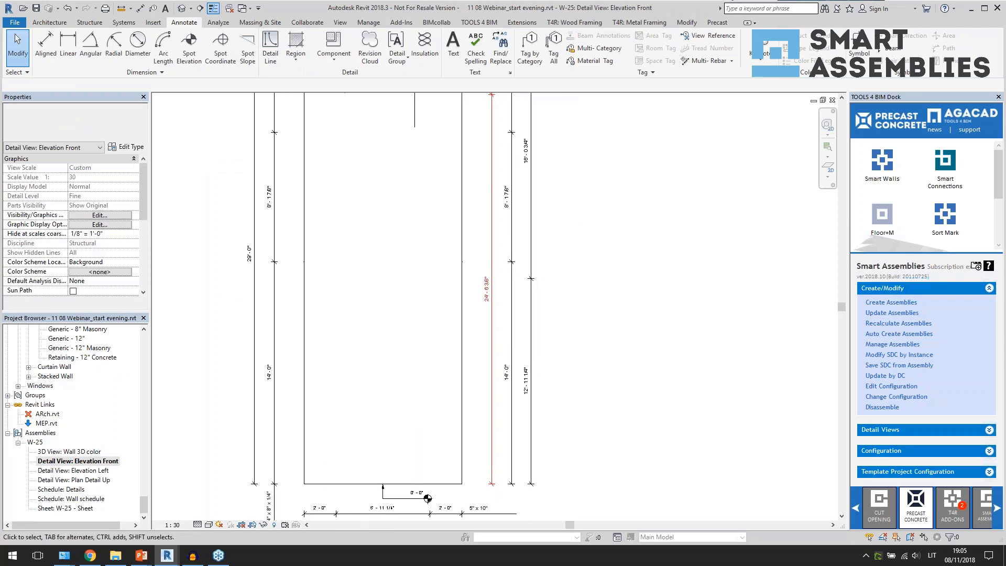
{"action": "middle_click_drag", "start_coordinate": [616, 243], "coordinate": [598, 368]}
{"action": "middle_click_drag", "start_coordinate": [577, 271], "coordinate": [591, 332]}
{"action": "scroll", "coordinate": [414, 297], "scroll_direction": "down", "scroll_amount": 3}
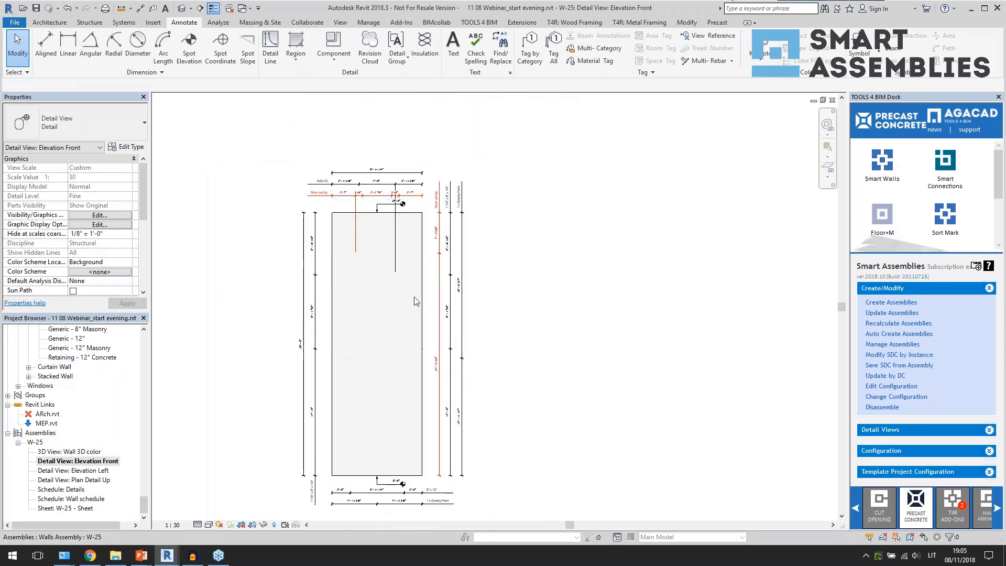
Step: Open the W-25 assembly's Plan Detail Up view, followed by its Elevation Left detail view
{"action": "left_click", "coordinate": [103, 480]}
{"action": "double_click", "coordinate": [103, 480]}
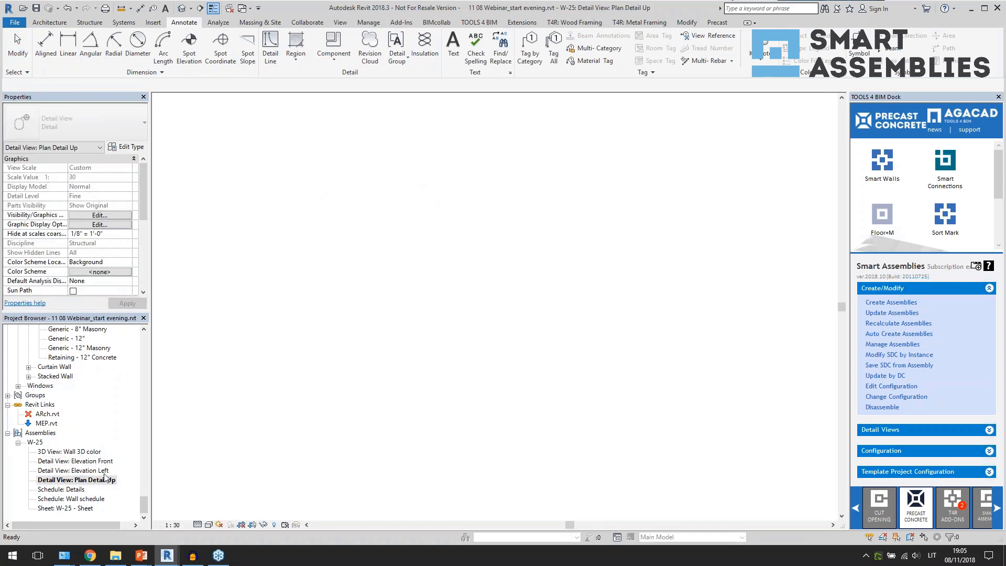
{"action": "double_click", "coordinate": [98, 472]}
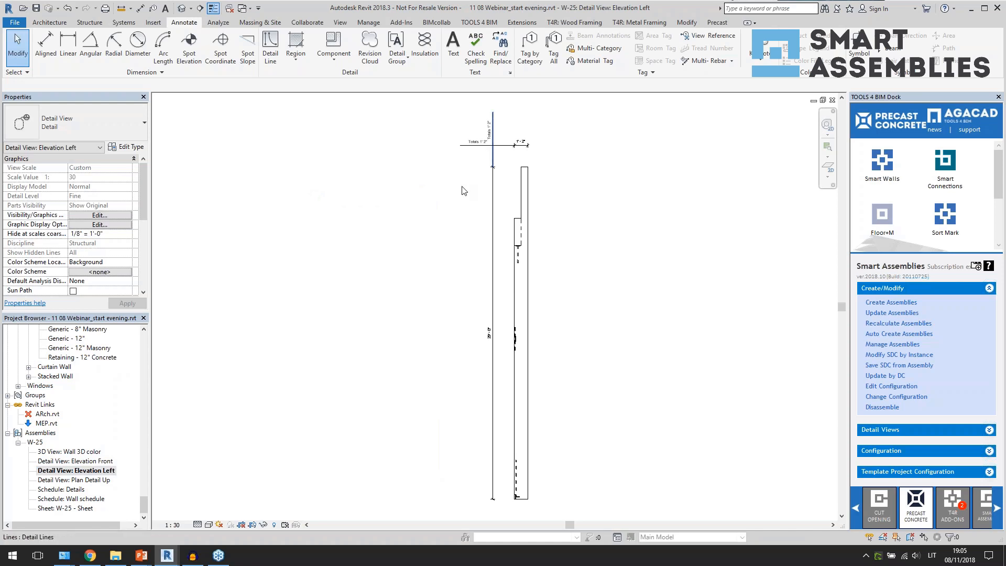
Step: Open the W-25 assembly's Details schedule, followed by its sheet
{"action": "double_click", "coordinate": [77, 489]}
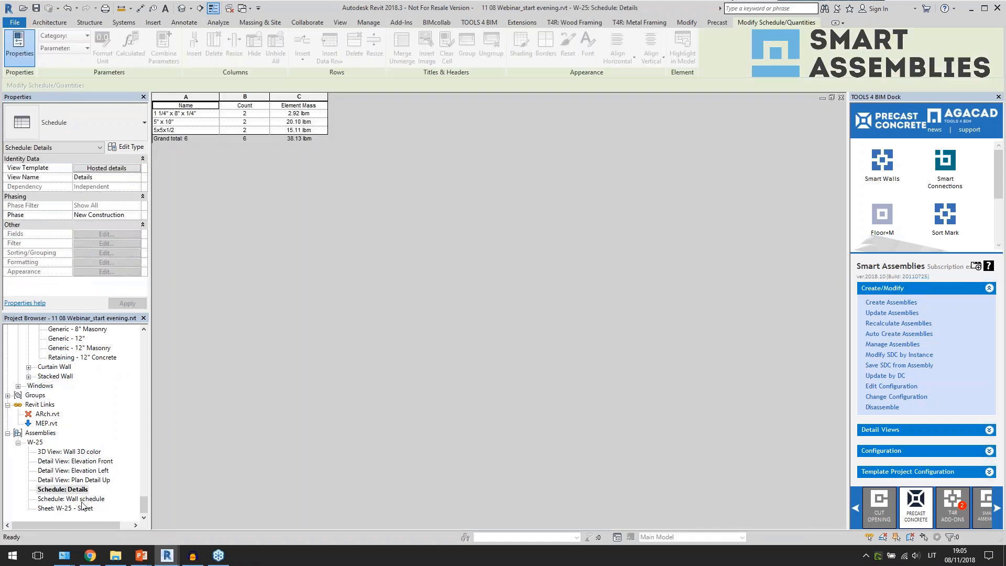
{"action": "double_click", "coordinate": [81, 508]}
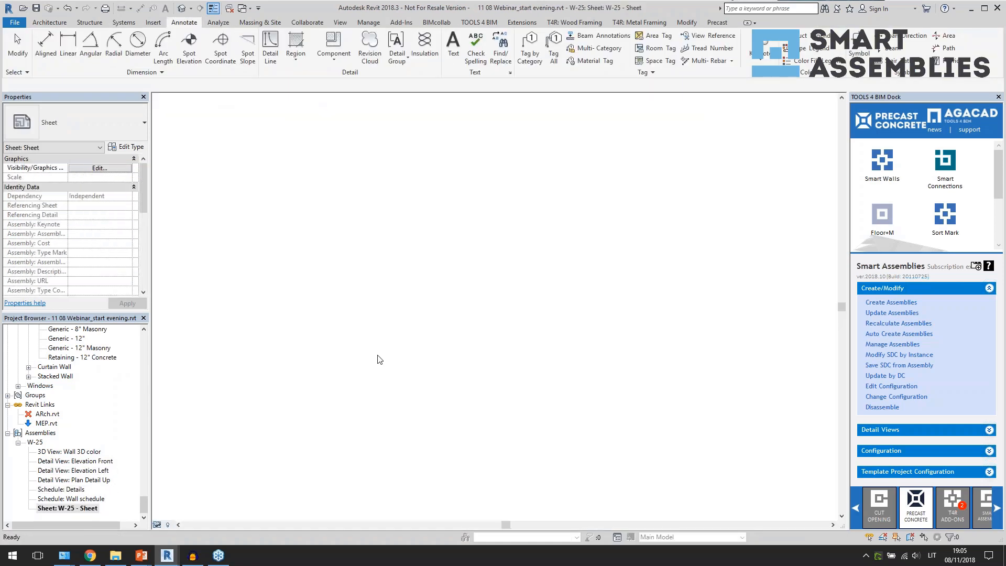
Step: Place the W-25 Elevation Front, Elevation Left and Wall 3D color views side by side on the sheet, with Elevation Left close to Elevation Front
{"action": "left_click", "coordinate": [107, 461]}
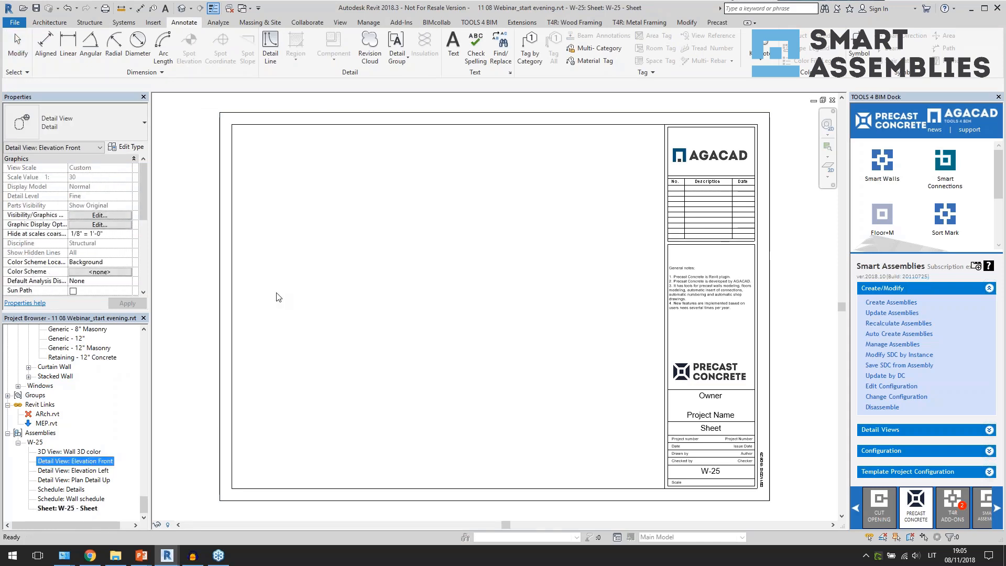
{"action": "left_click", "coordinate": [324, 309]}
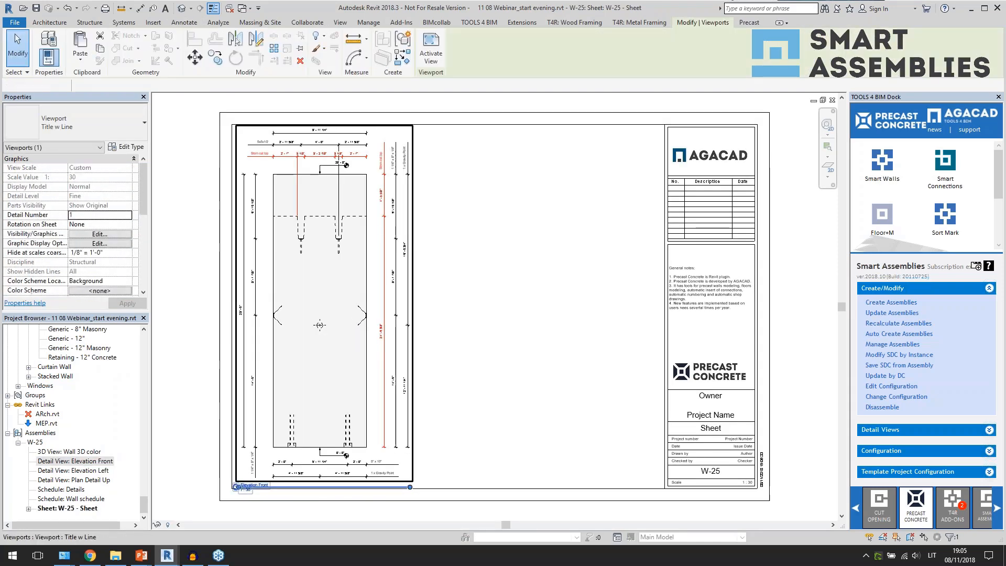
{"action": "left_click", "coordinate": [74, 471]}
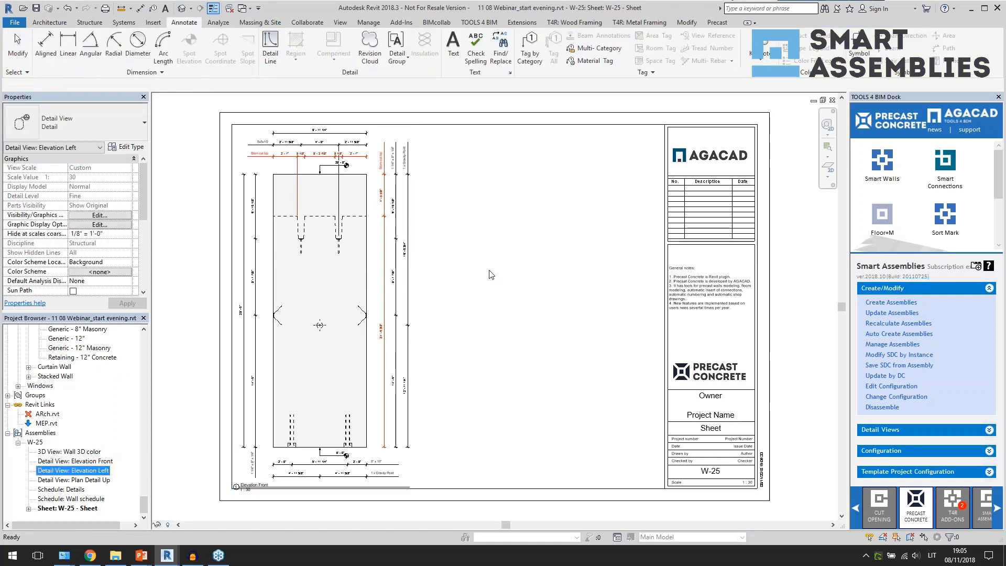
{"action": "left_click", "coordinate": [481, 293]}
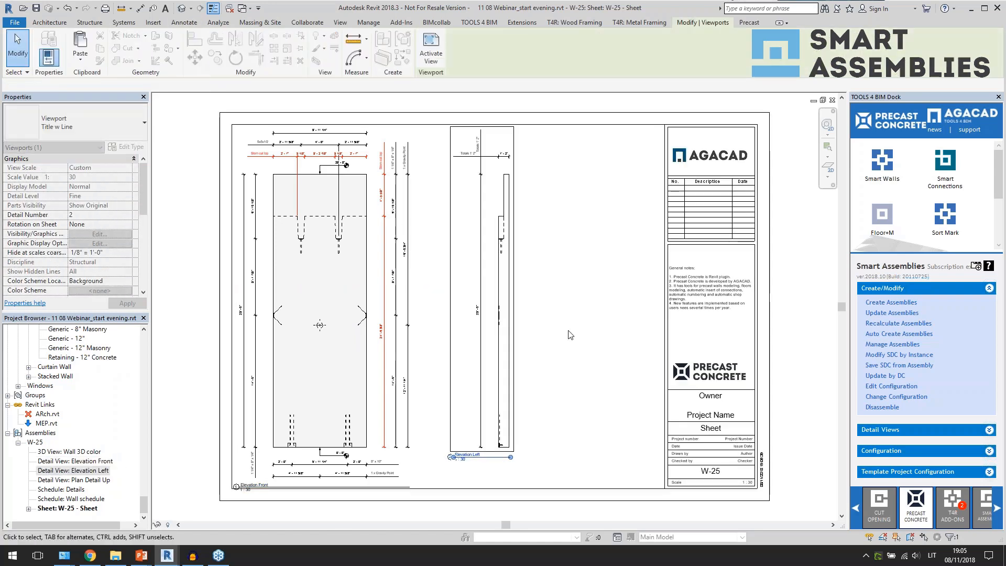
{"action": "left_click", "coordinate": [476, 352]}
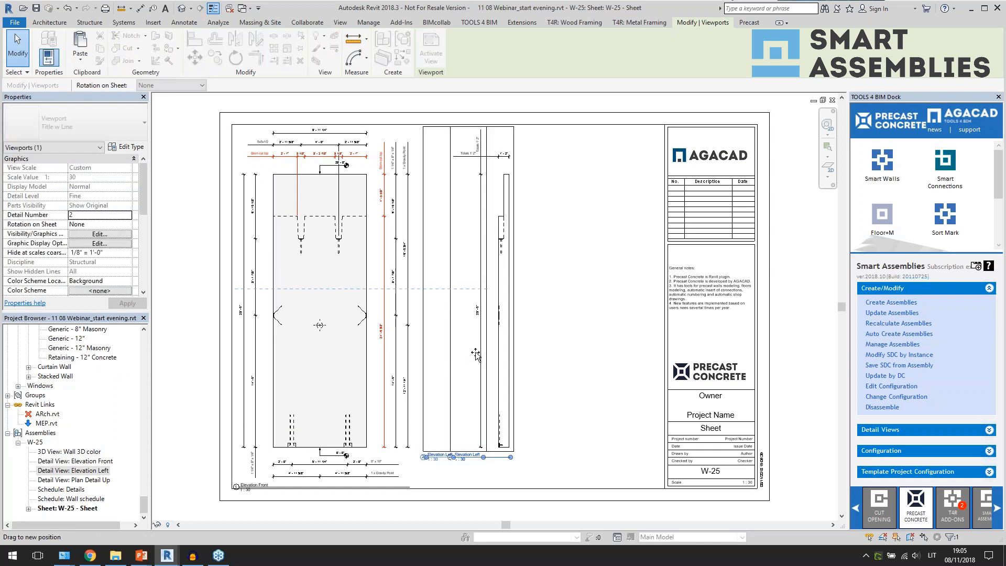
{"action": "left_click_drag", "start_coordinate": [476, 351], "coordinate": [476, 351]}
{"action": "left_click", "coordinate": [541, 330]}
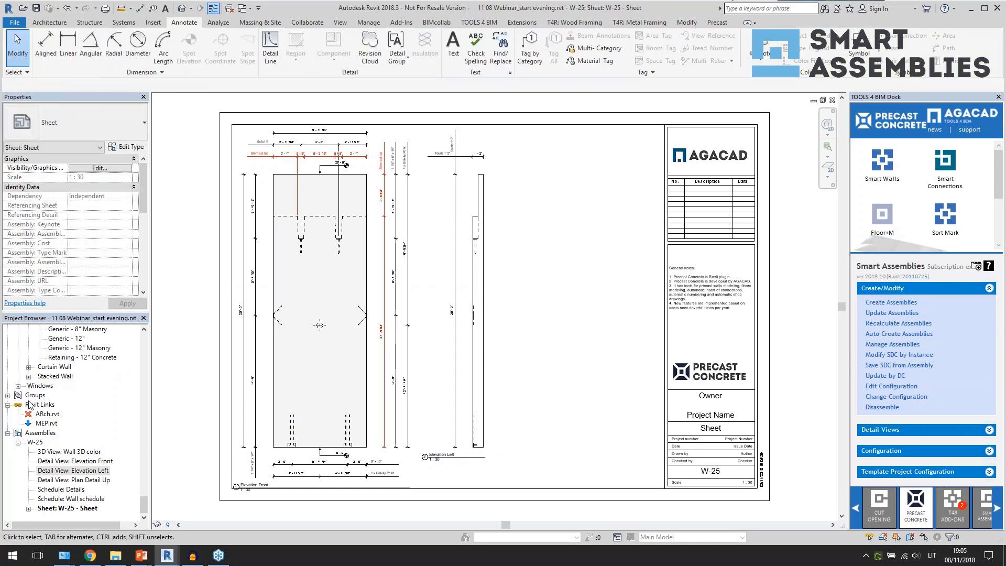
{"action": "left_click", "coordinate": [81, 453]}
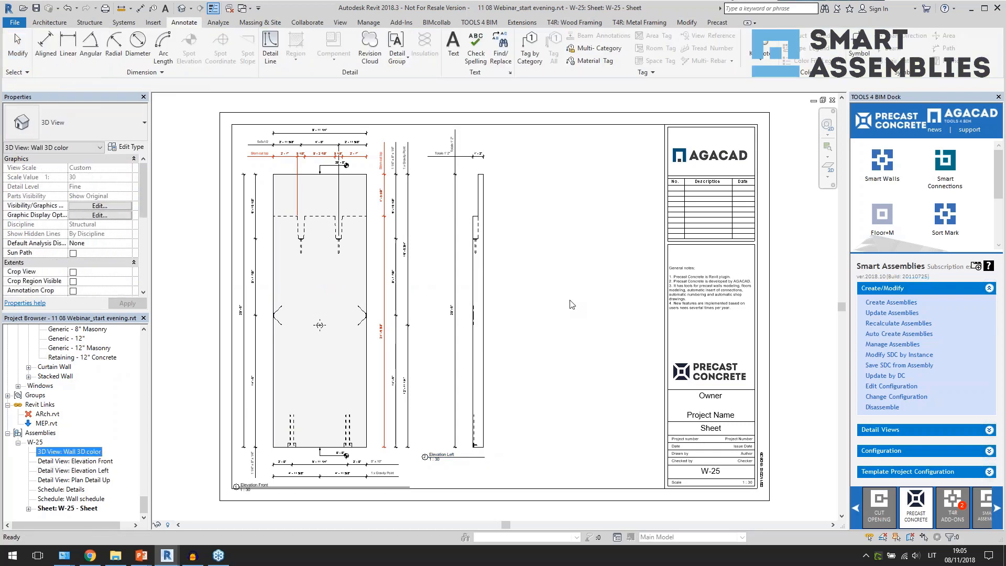
{"action": "left_click", "coordinate": [584, 284]}
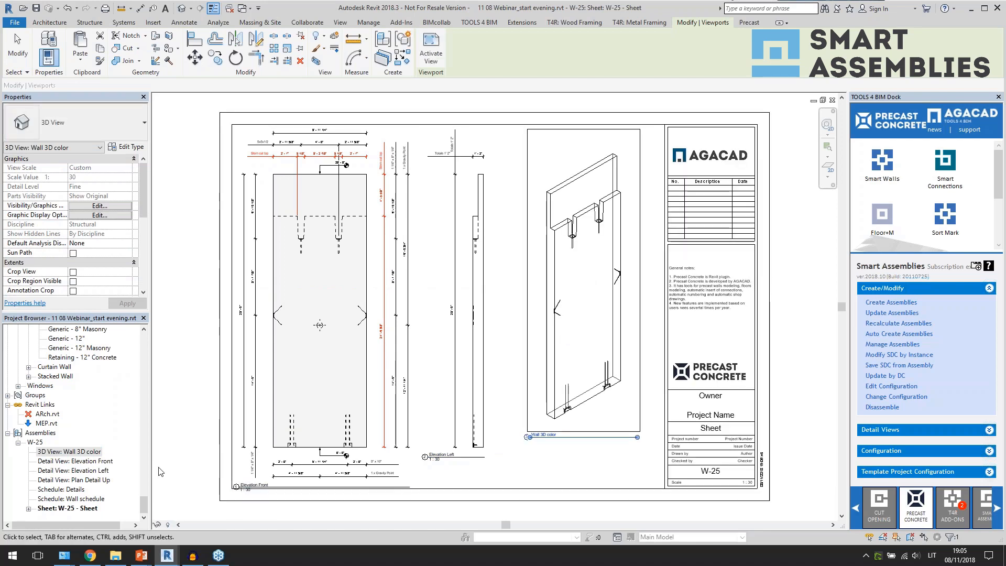
Step: Add the Details schedule under the general notes in the title block and the Wall schedule along the sheet's lower edge beneath the 3D view
{"action": "left_click_drag", "start_coordinate": [67, 493], "coordinate": [716, 306]}
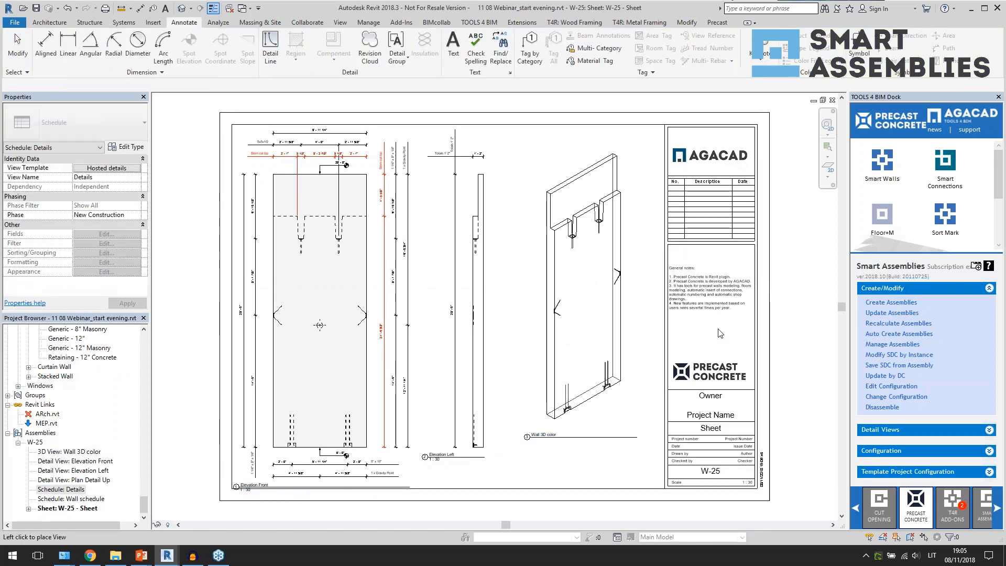
{"action": "left_click", "coordinate": [713, 339]}
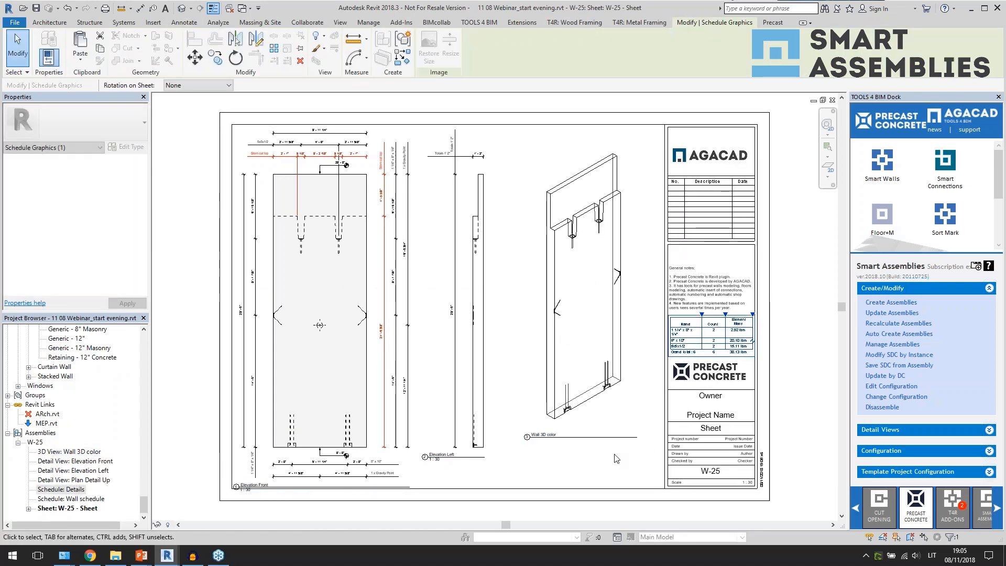
{"action": "left_click_drag", "start_coordinate": [86, 500], "coordinate": [573, 474]}
{"action": "left_click", "coordinate": [574, 474]}
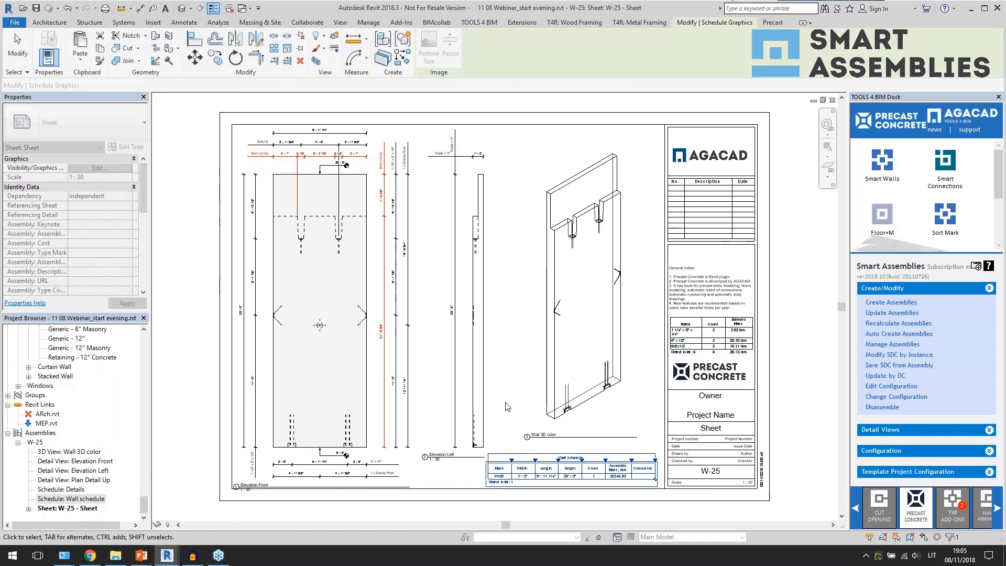
{"action": "left_click", "coordinate": [508, 403]}
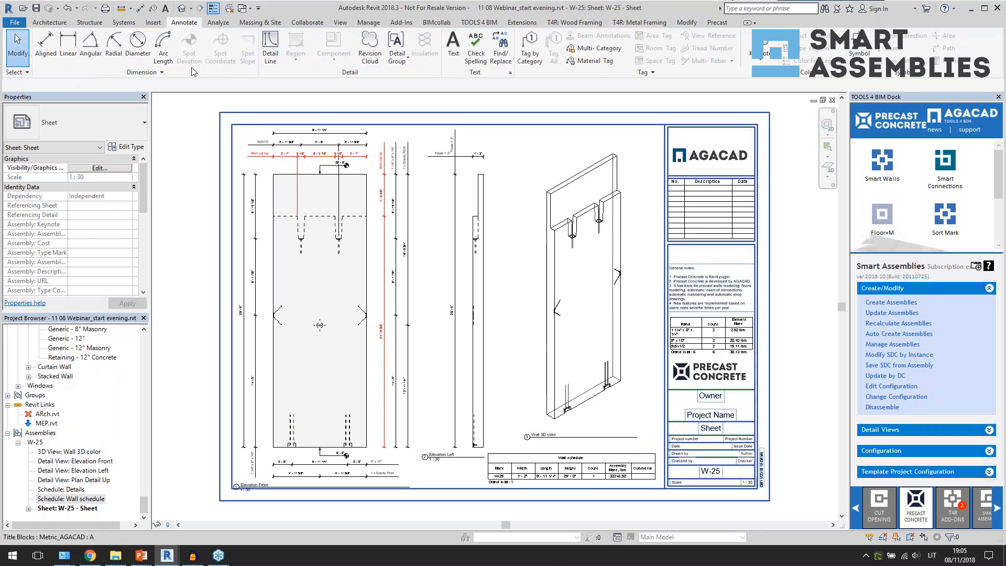
Step: Return to the 3D view and save the Wall webinar shop drawing configuration with the W-25 sheet as its sheet template
{"action": "left_click", "coordinate": [182, 9]}
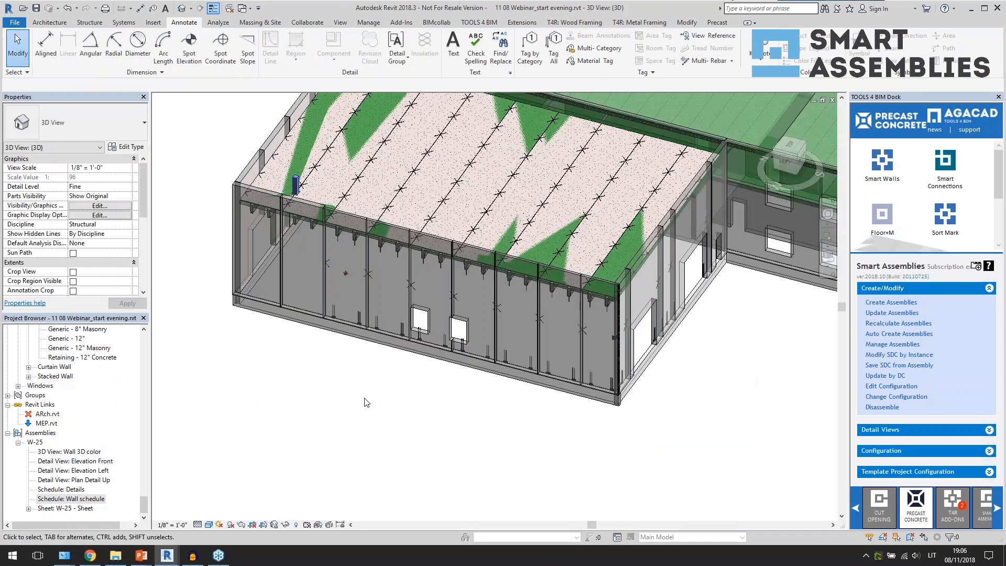
{"action": "middle_click_drag", "start_coordinate": [385, 387], "coordinate": [414, 428]}
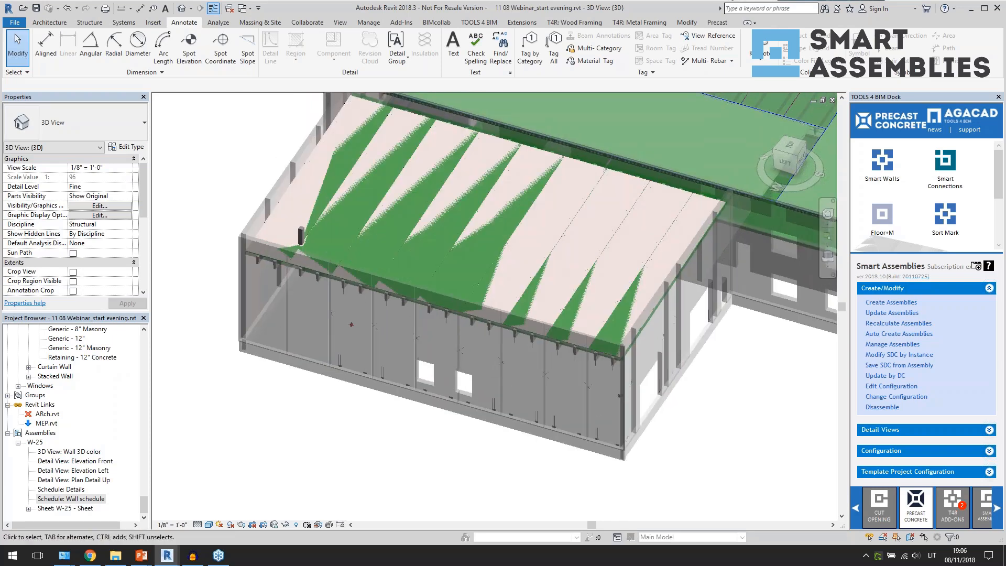
{"action": "left_click", "coordinate": [901, 451]}
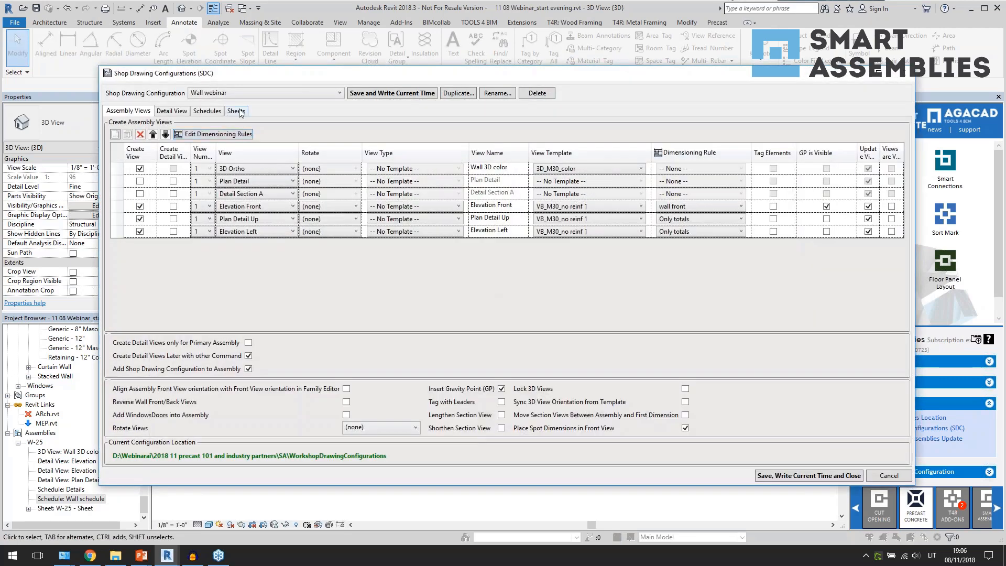
{"action": "left_click", "coordinate": [236, 111]}
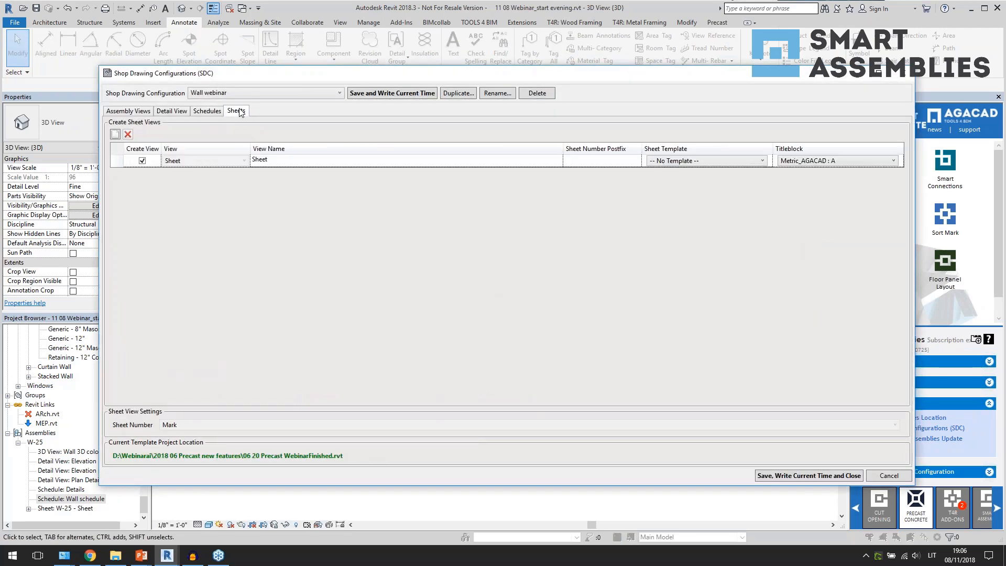
{"action": "left_click", "coordinate": [661, 161]}
{"action": "left_click", "coordinate": [676, 181]}
{"action": "left_click", "coordinate": [765, 476]}
Step: Create an assembly from the wall panel with the first window opening using the Wall webinar configuration, and close the report
{"action": "left_click", "coordinate": [444, 398]}
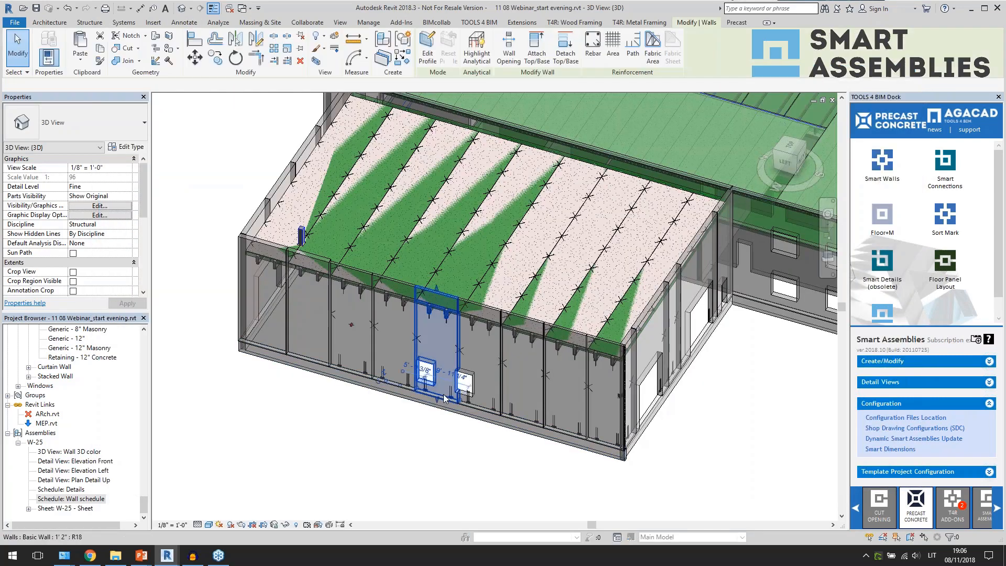
{"action": "left_click", "coordinate": [899, 403]}
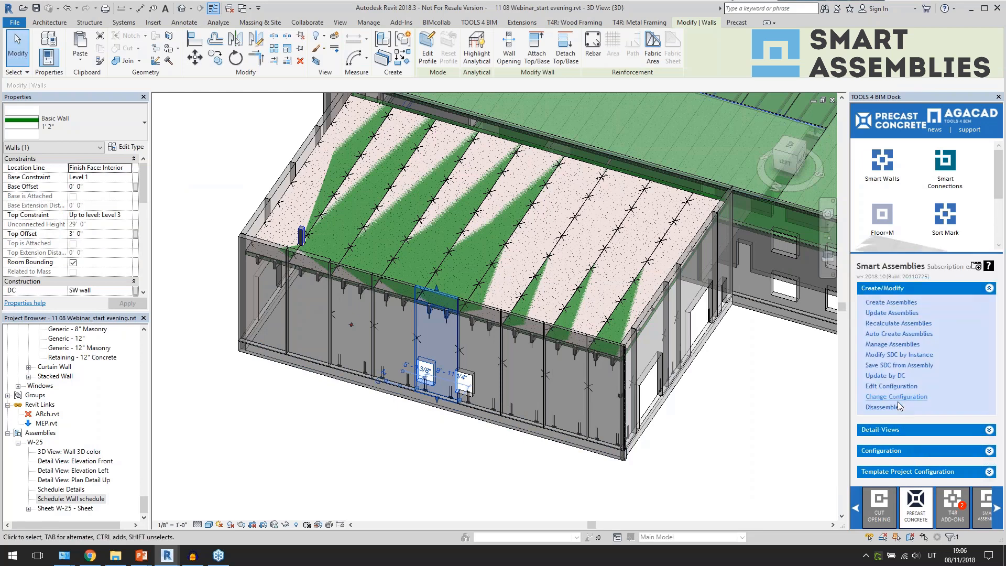
{"action": "left_click", "coordinate": [889, 303]}
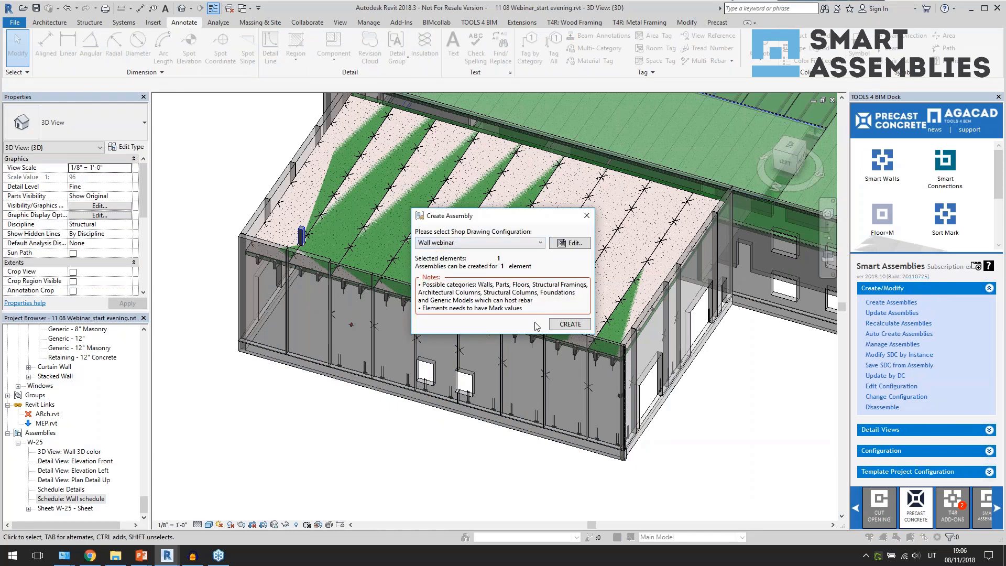
{"action": "left_click", "coordinate": [569, 325]}
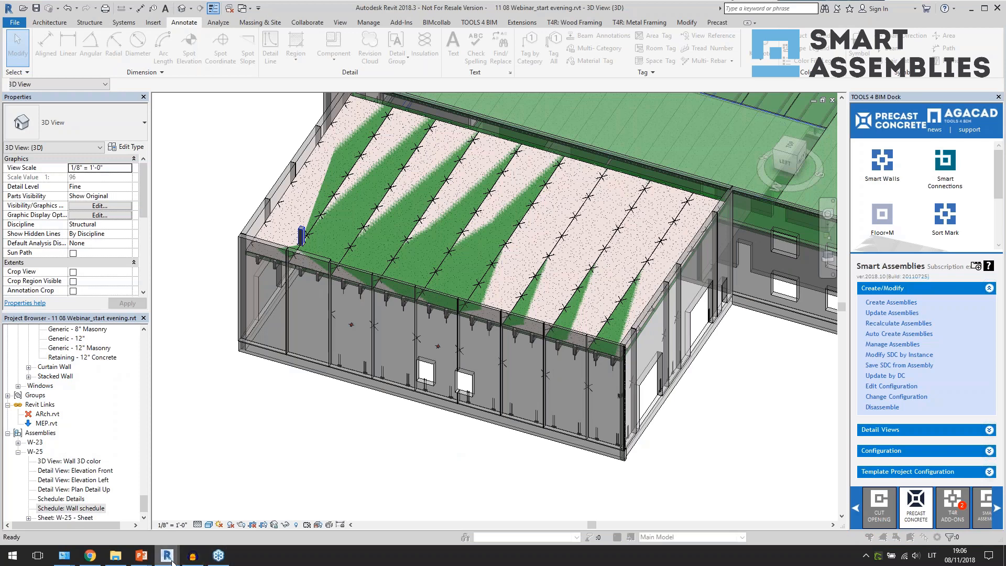
{"action": "mouse_move", "coordinate": [166, 554]}
{"action": "left_click", "coordinate": [151, 518]}
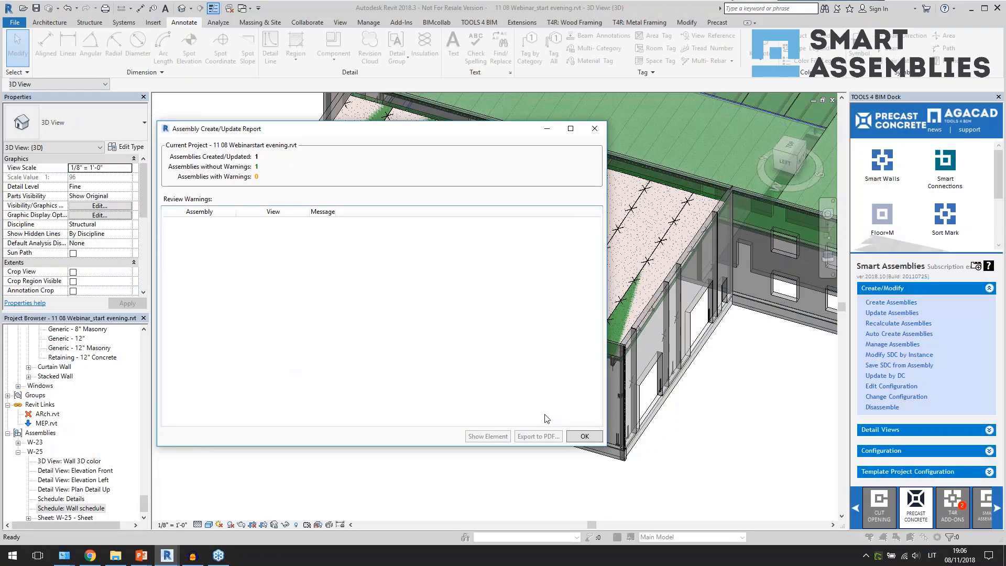
{"action": "left_click", "coordinate": [584, 436]}
Step: Open the W-23 assembly's sheet and examine the opening and notch dimensions in its Elevation Front view
{"action": "left_click", "coordinate": [36, 443]}
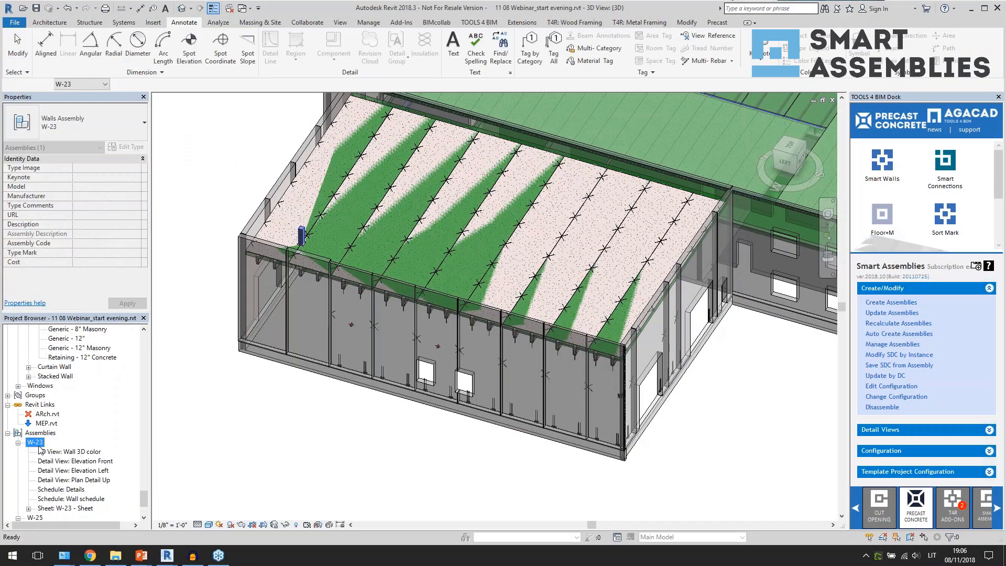
{"action": "double_click", "coordinate": [66, 508]}
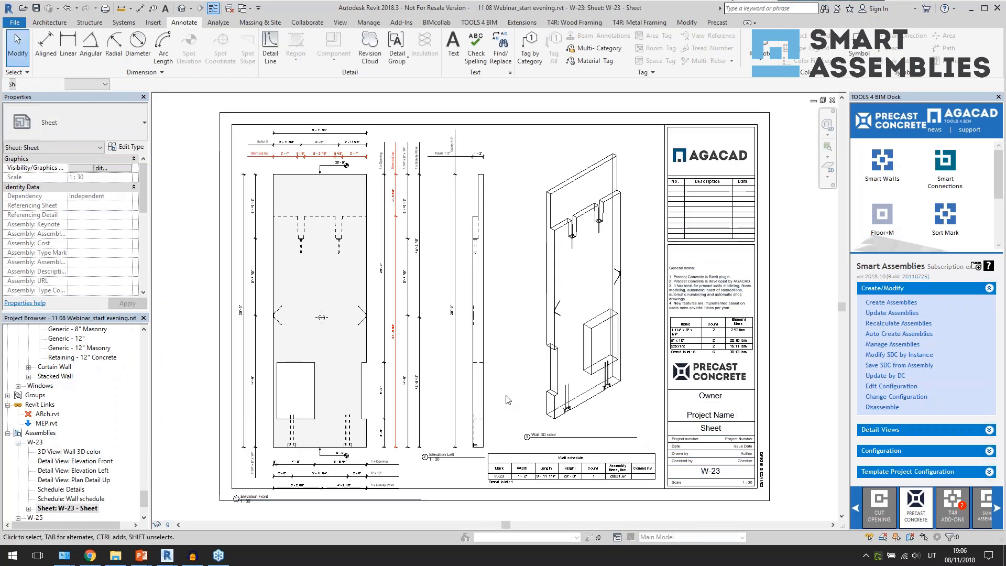
{"action": "scroll", "coordinate": [266, 482], "scroll_direction": "up", "scroll_amount": 3}
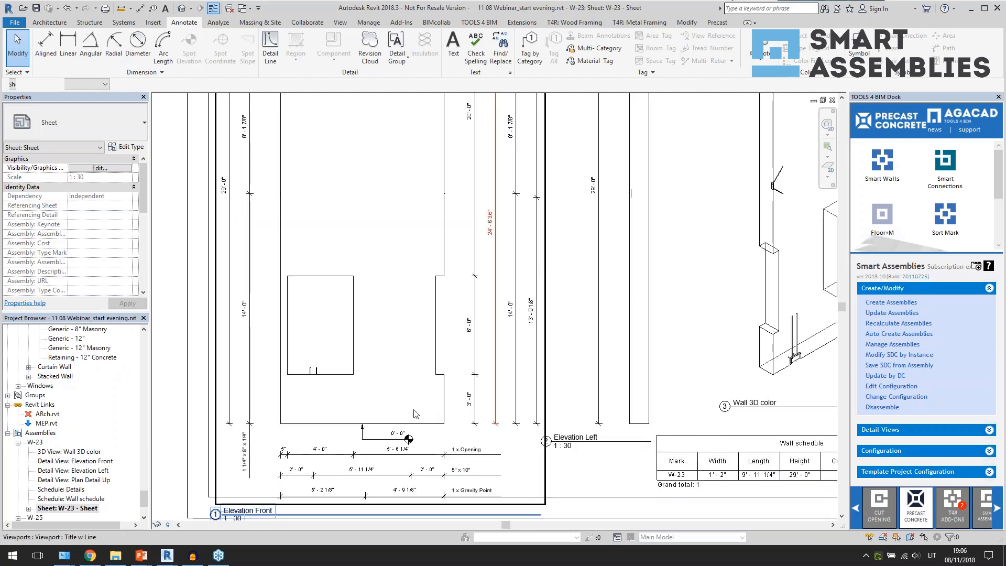
{"action": "double_click", "coordinate": [479, 350]}
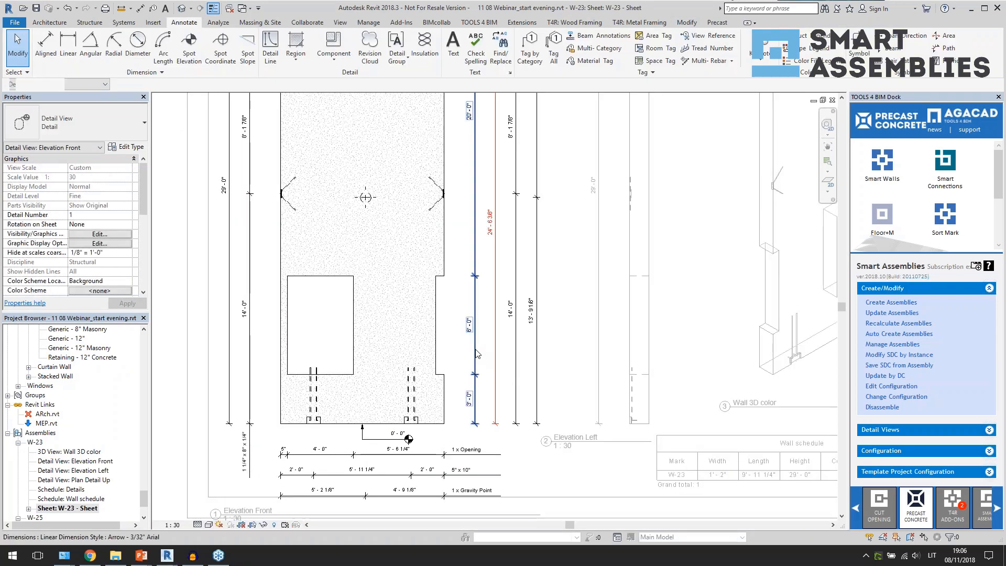
{"action": "left_click", "coordinate": [475, 350]}
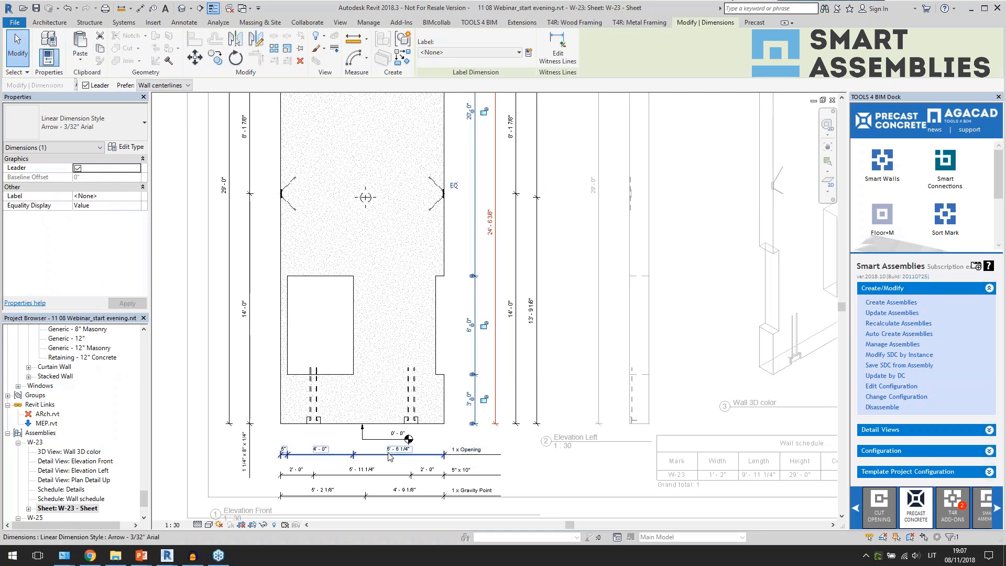
{"action": "scroll", "coordinate": [389, 456], "scroll_direction": "down", "scroll_amount": 3}
{"action": "double_click", "coordinate": [240, 271]}
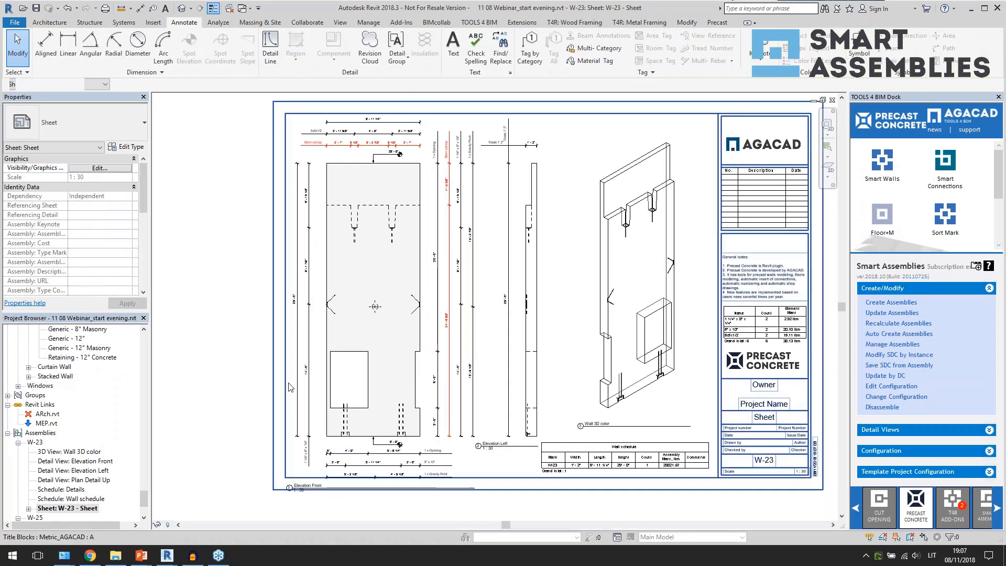
{"action": "scroll", "coordinate": [361, 468], "scroll_direction": "up", "scroll_amount": 3}
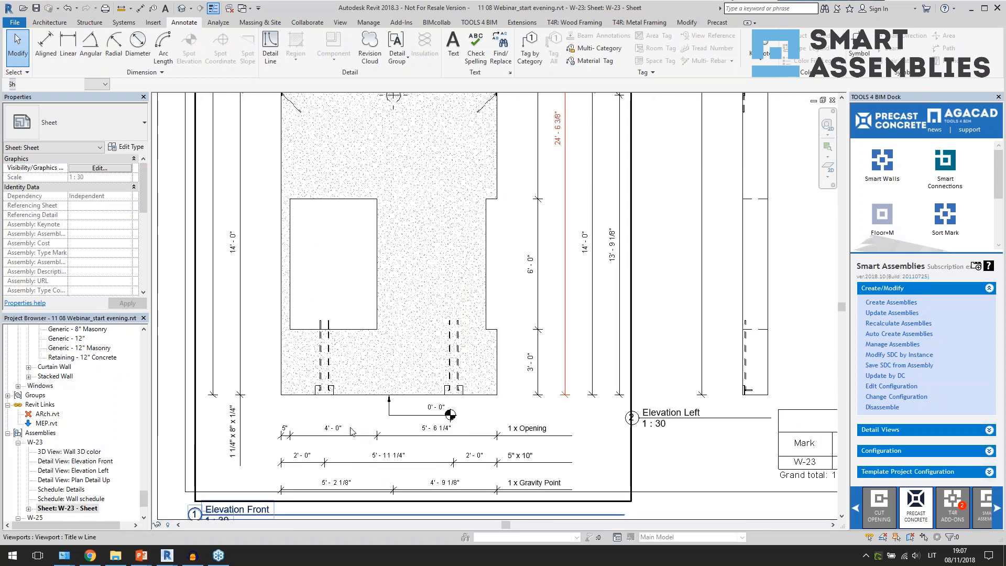
{"action": "scroll", "coordinate": [298, 361], "scroll_direction": "down", "scroll_amount": 2}
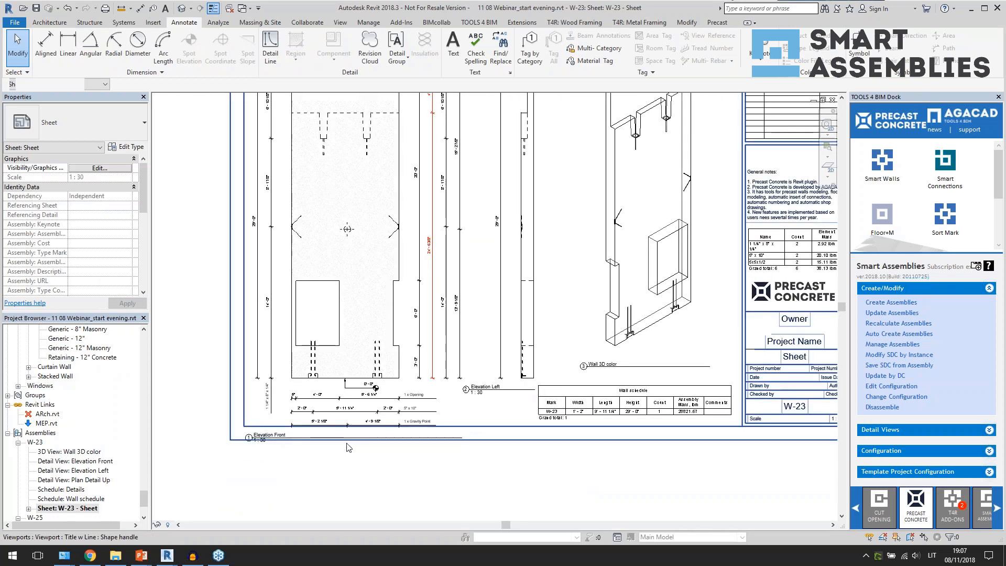
Step: Return to the 3D view without saving, create an assembly from the windowless panel beside the second window panel using Wall webinar 2, and close the report
{"action": "left_click", "coordinate": [182, 10]}
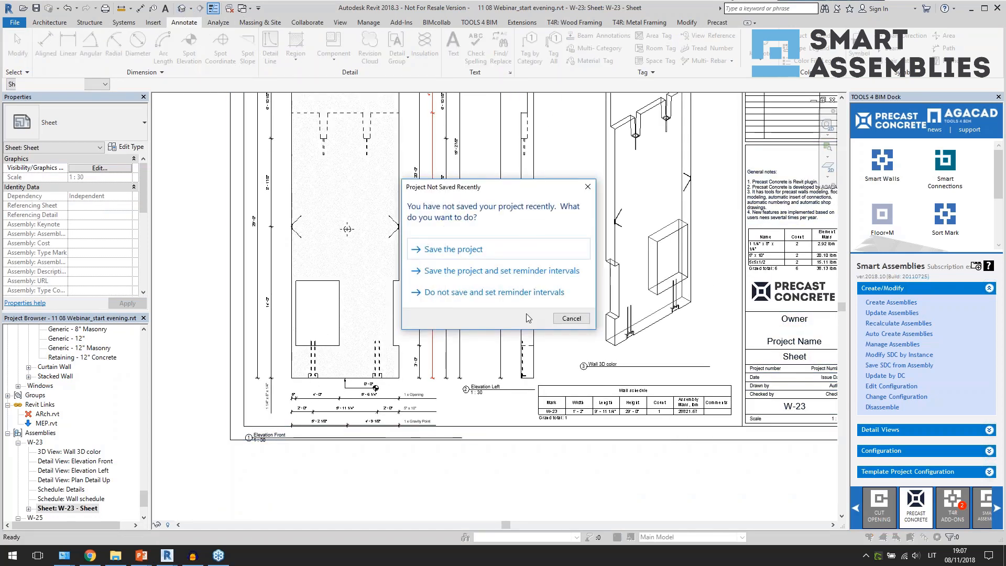
{"action": "left_click", "coordinate": [566, 322]}
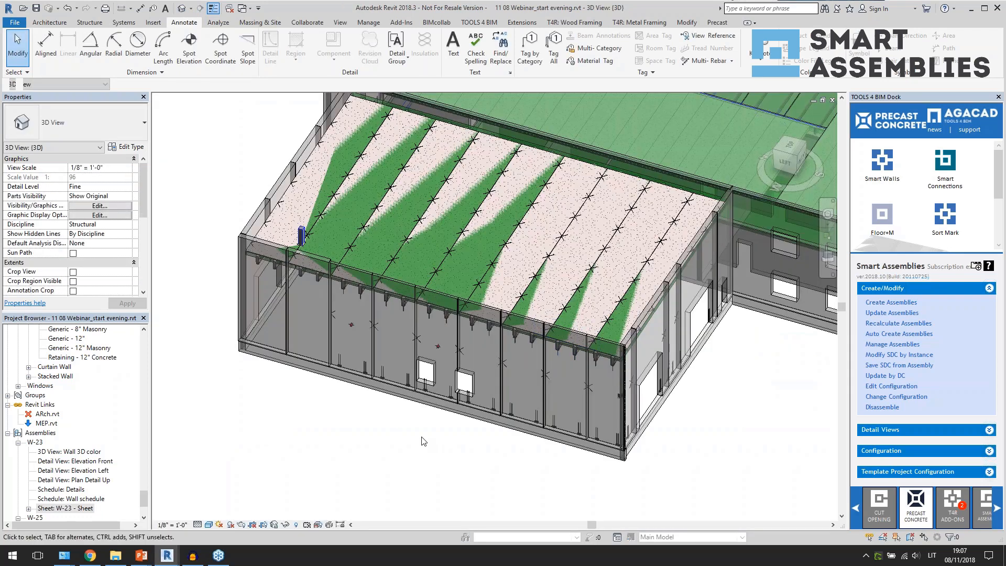
{"action": "scroll", "coordinate": [529, 443], "scroll_direction": "up", "scroll_amount": 1}
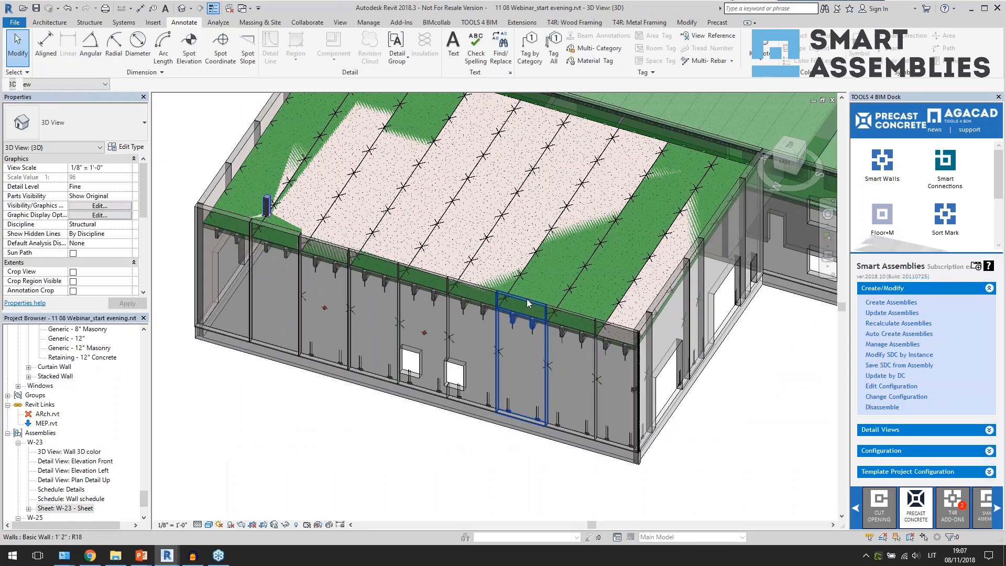
{"action": "left_click", "coordinate": [528, 303]}
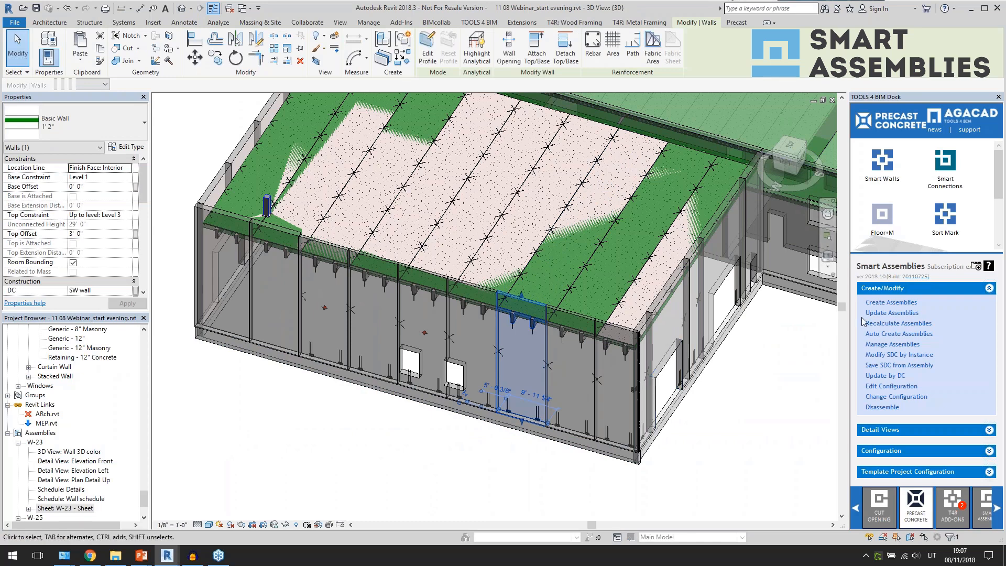
{"action": "left_click", "coordinate": [755, 337]}
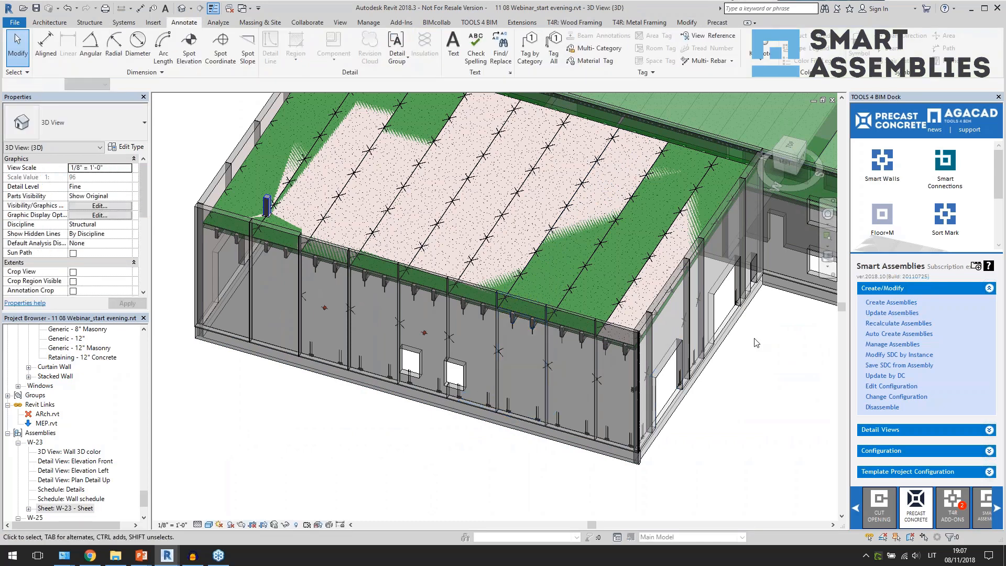
{"action": "left_click", "coordinate": [433, 243]}
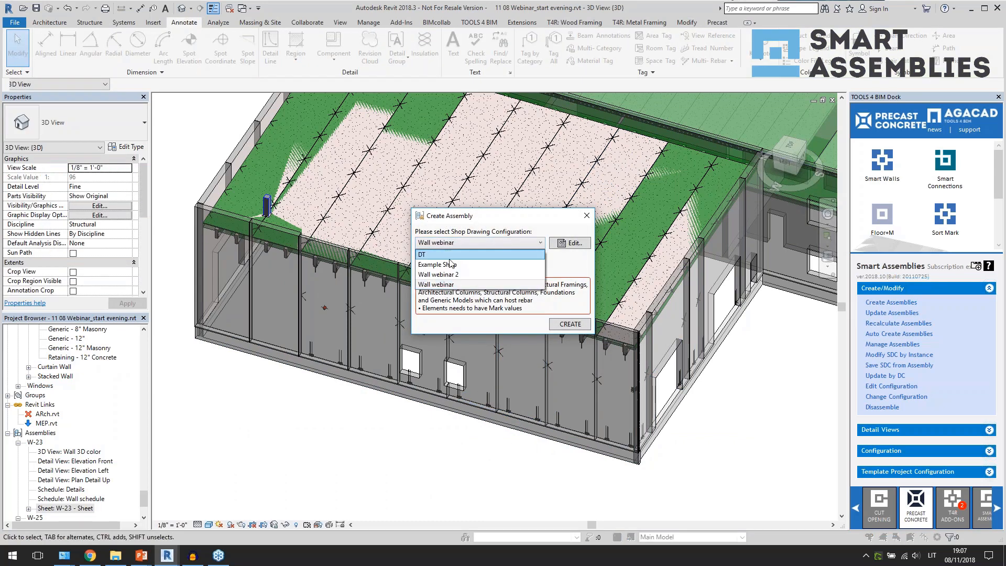
{"action": "left_click", "coordinate": [449, 275]}
{"action": "left_click", "coordinate": [570, 324]}
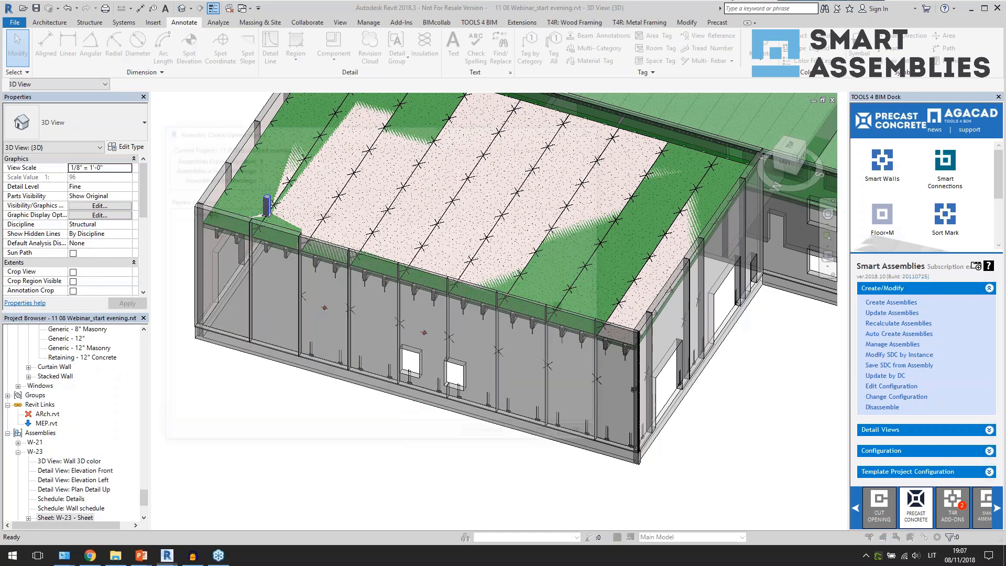
{"action": "left_click", "coordinate": [584, 437]}
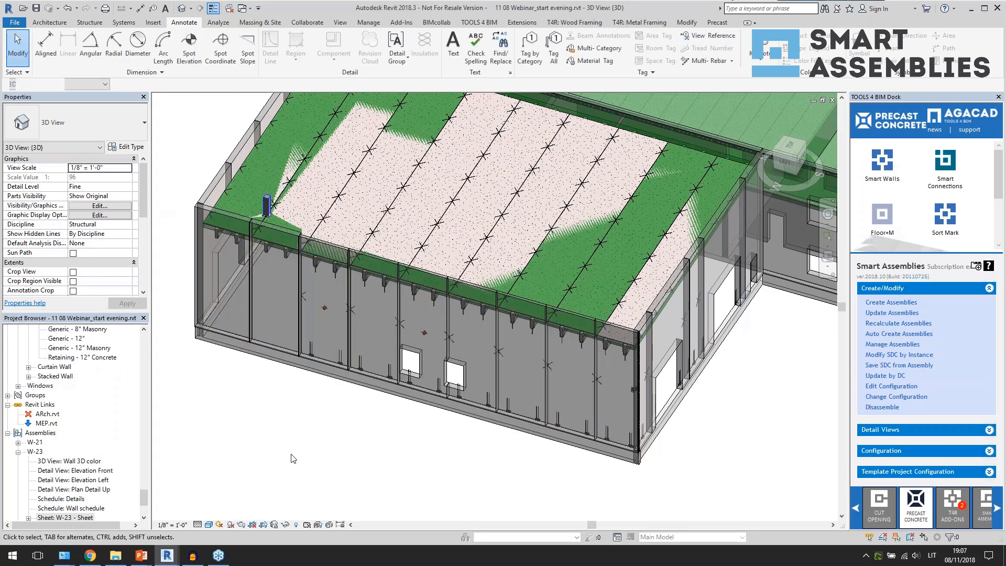
Step: Open the W-21 assembly's Elevation Front view and examine the elevation-style dimensions along the panel's base, side and top
{"action": "double_click", "coordinate": [42, 444]}
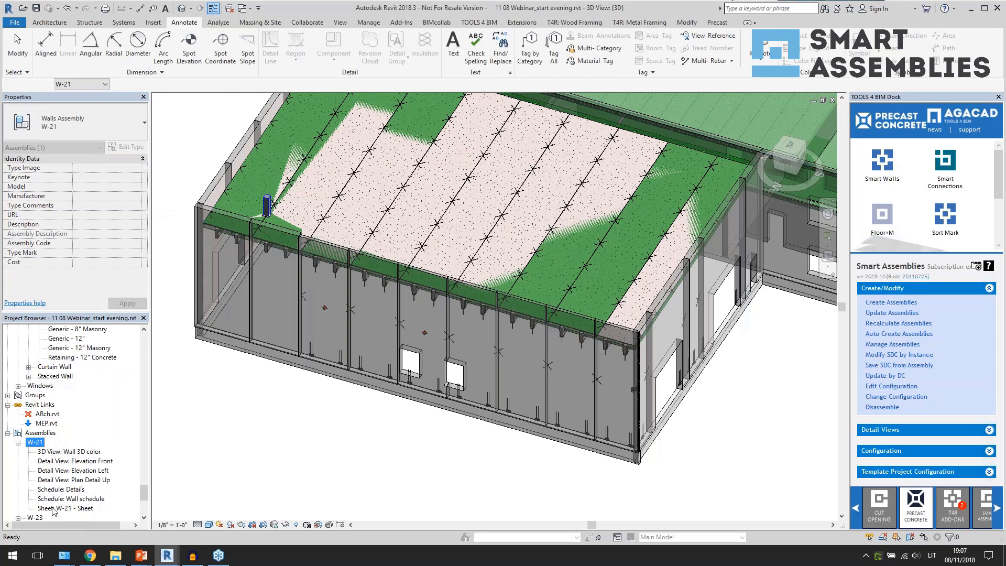
{"action": "double_click", "coordinate": [79, 471]}
{"action": "double_click", "coordinate": [78, 461]}
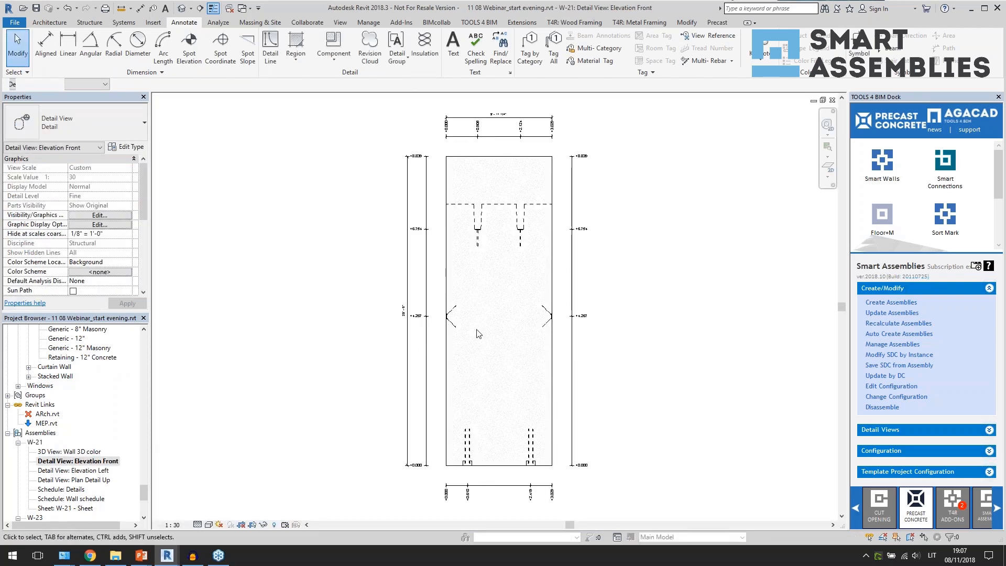
{"action": "scroll", "coordinate": [607, 481], "scroll_direction": "up", "scroll_amount": 4}
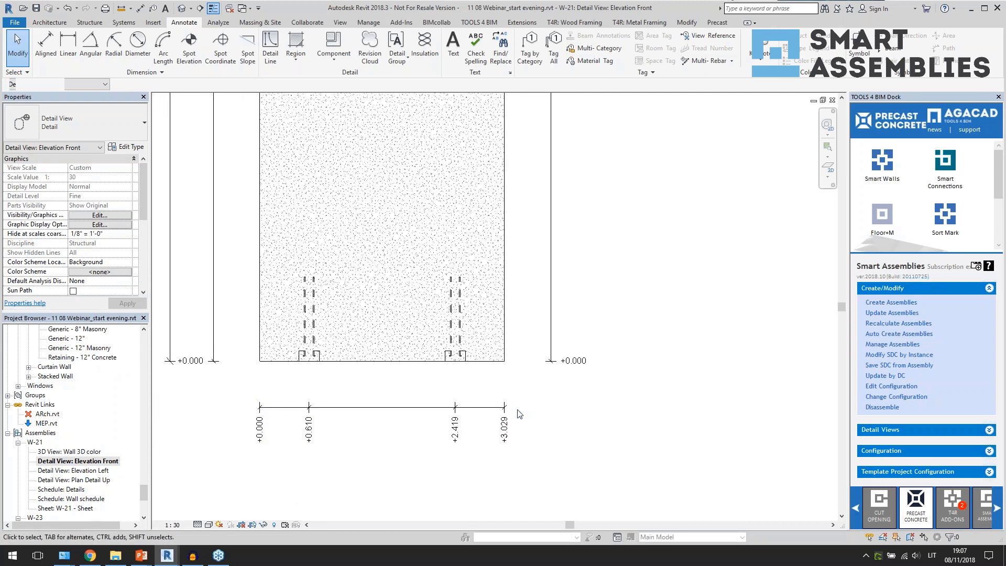
{"action": "scroll", "coordinate": [535, 438], "scroll_direction": "down", "scroll_amount": 2}
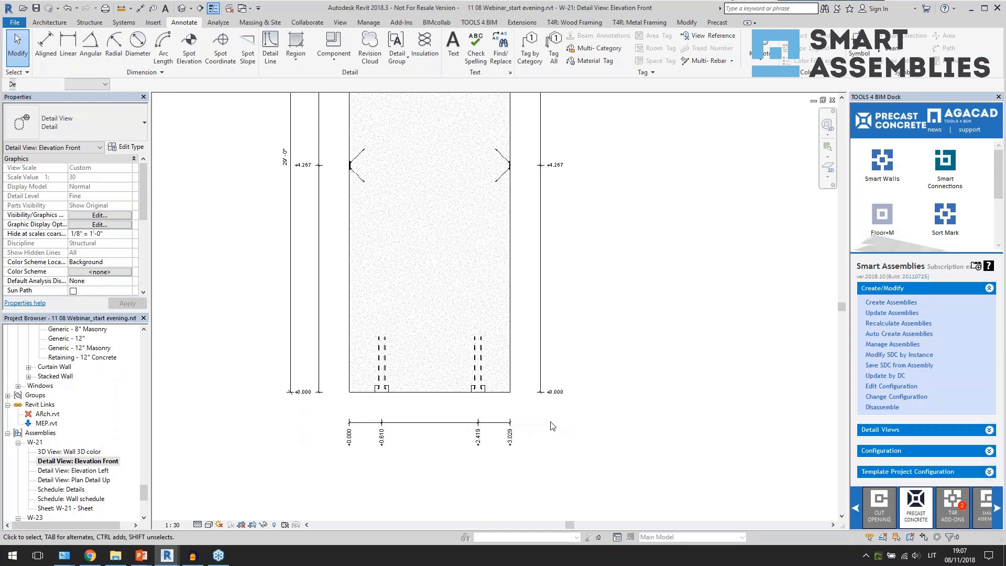
{"action": "left_click", "coordinate": [541, 367]}
{"action": "middle_click_drag", "start_coordinate": [616, 327], "coordinate": [614, 546]}
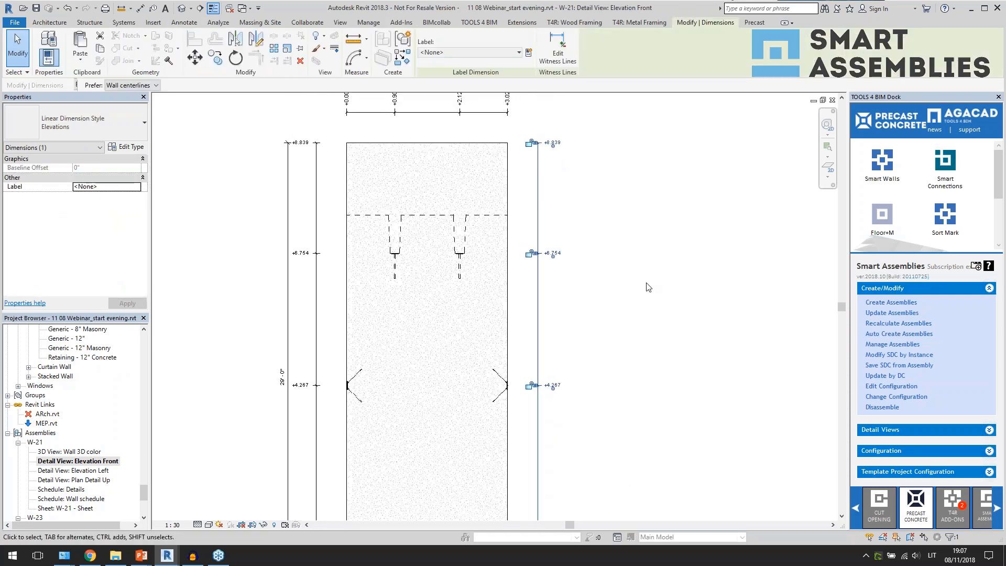
{"action": "middle_click_drag", "start_coordinate": [658, 317], "coordinate": [665, 363]}
{"action": "left_click", "coordinate": [652, 335]}
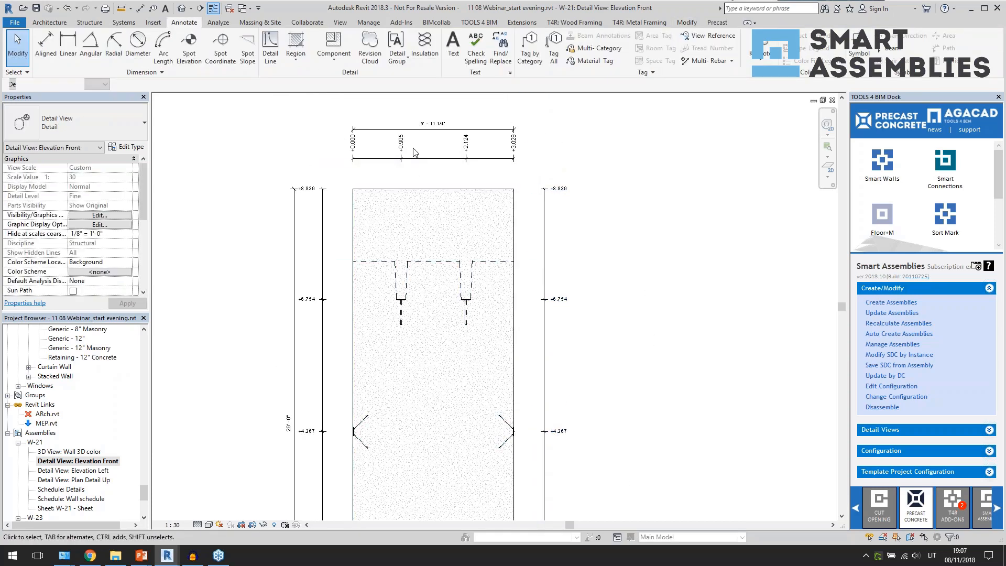
Step: Inspect the dimension strings on both sides of the W-21 panel, and view its Elevation Left and Plan Detail Up views
{"action": "left_click", "coordinate": [323, 283]}
{"action": "left_click", "coordinate": [543, 286]}
{"action": "middle_click_drag", "start_coordinate": [637, 428], "coordinate": [642, 167]}
{"action": "left_click", "coordinate": [505, 431]}
{"action": "left_click", "coordinate": [585, 410]}
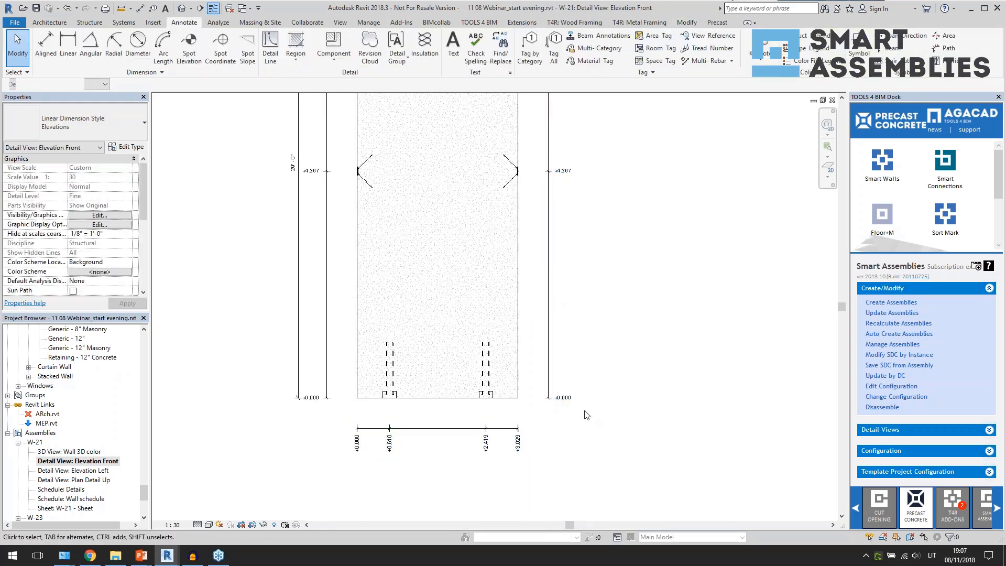
{"action": "scroll", "coordinate": [577, 411], "scroll_direction": "down", "scroll_amount": 1}
{"action": "middle_click_drag", "start_coordinate": [619, 359], "coordinate": [558, 397]}
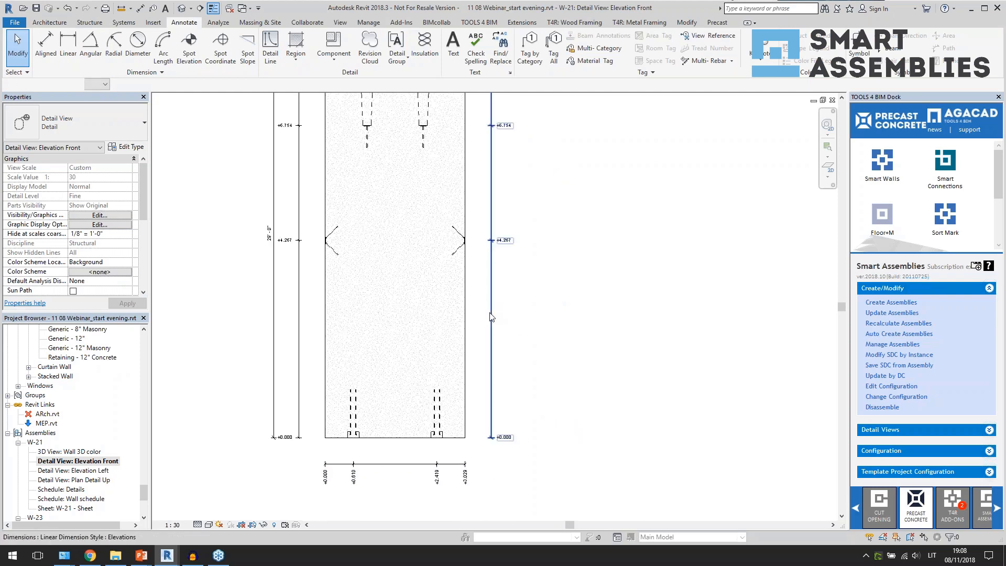
{"action": "left_click", "coordinate": [491, 314]}
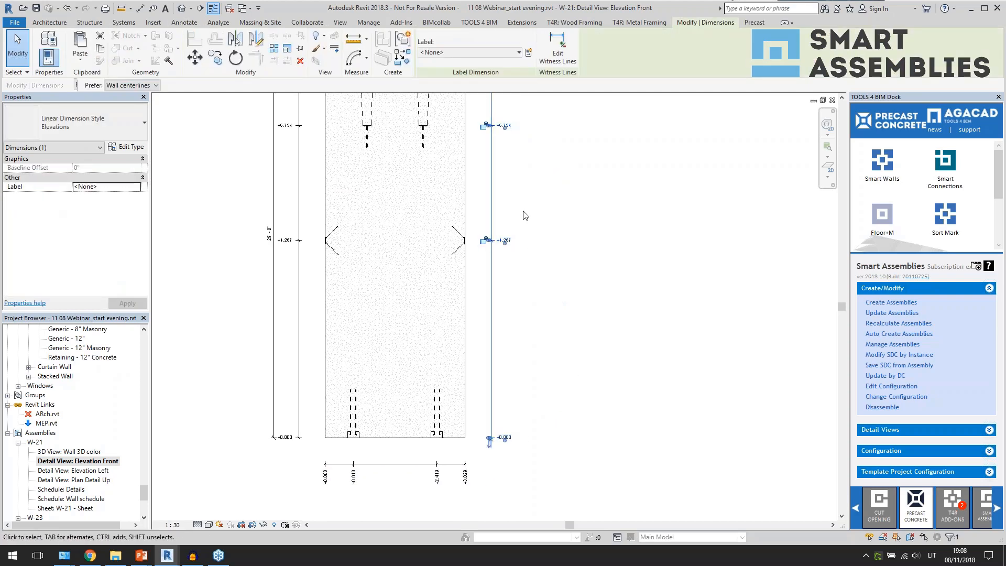
{"action": "left_click", "coordinate": [562, 411]}
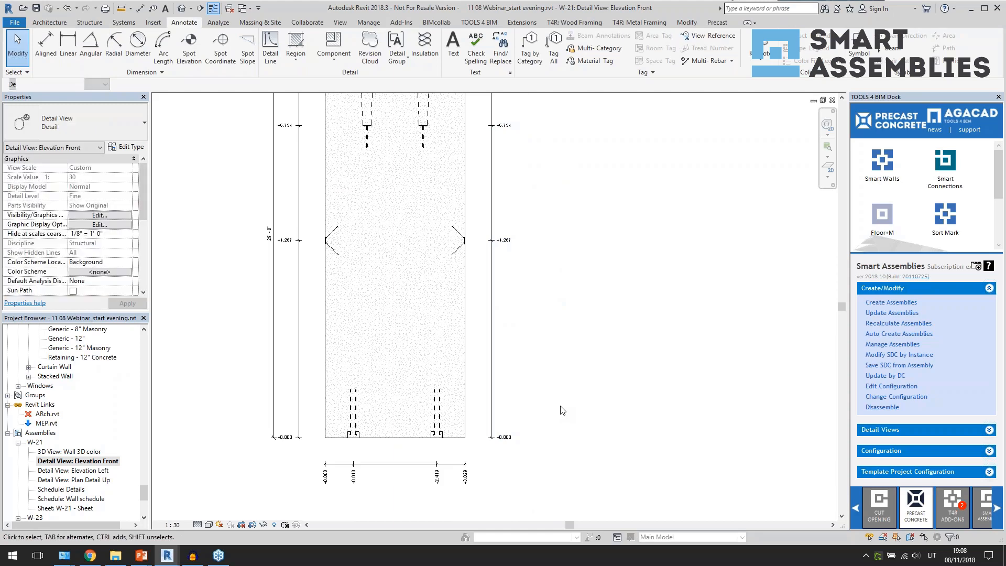
{"action": "double_click", "coordinate": [103, 471]}
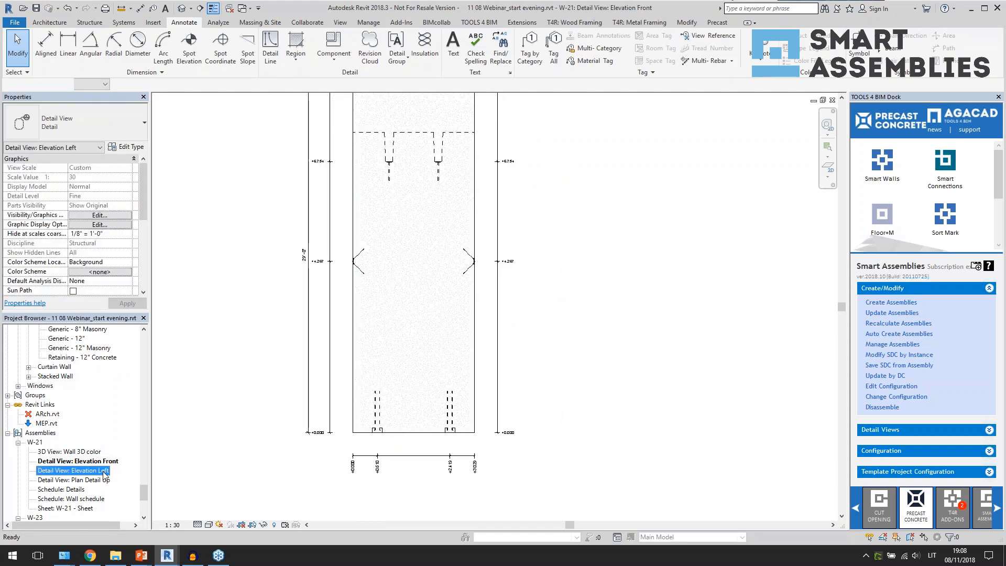
{"action": "double_click", "coordinate": [103, 480]}
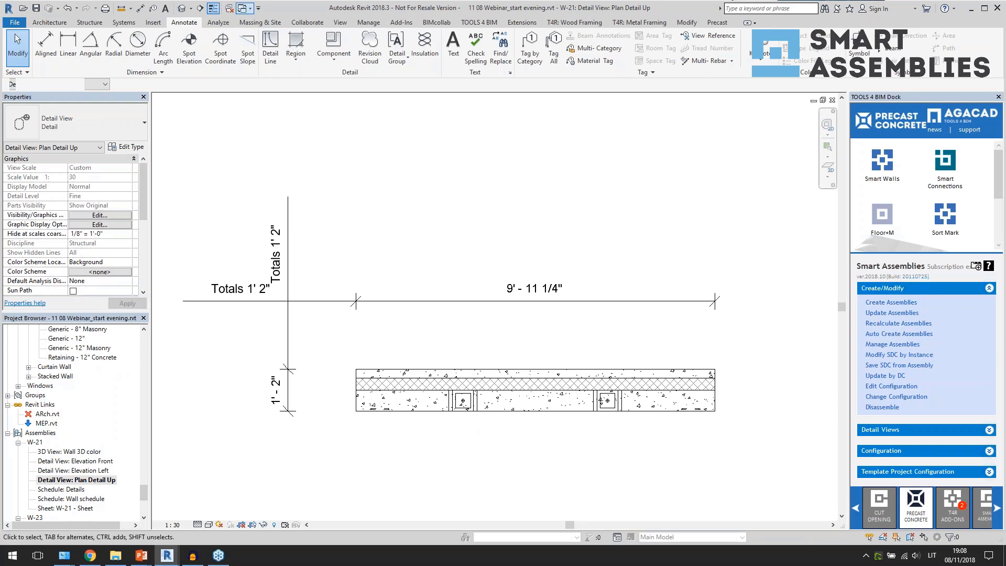
Step: Return to the 3D view and orient the model to show the double-tee roof members above the wall panels
{"action": "left_click", "coordinate": [182, 11]}
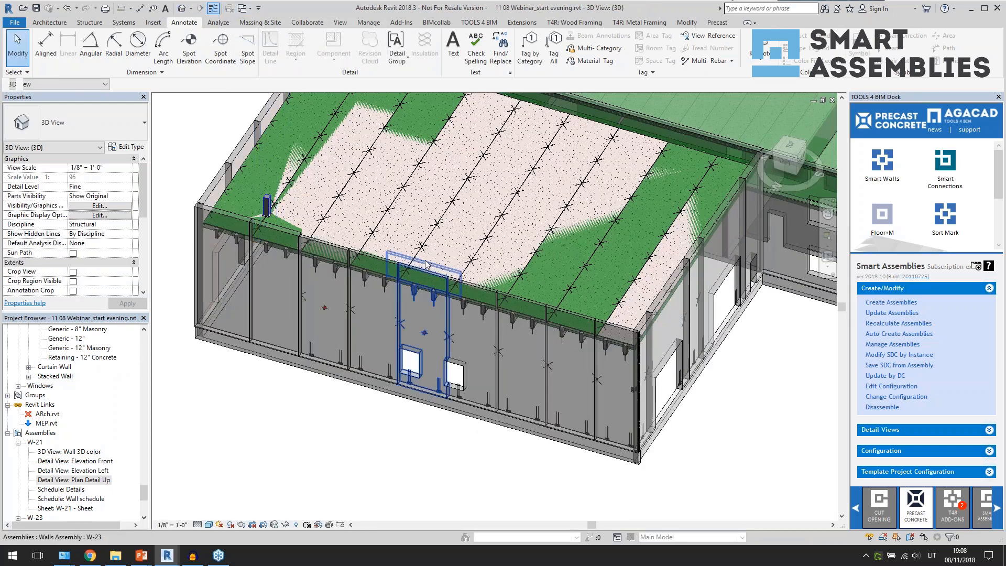
{"action": "middle_click_drag", "start_coordinate": [426, 362], "coordinate": [452, 407], "text": "shift"}
{"action": "scroll", "coordinate": [450, 225], "scroll_direction": "up", "scroll_amount": 4}
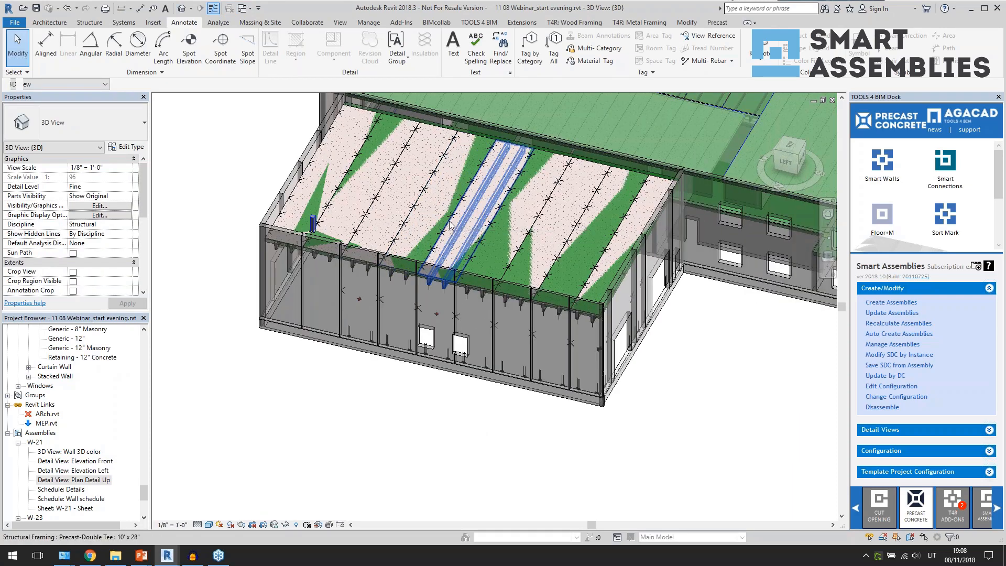
{"action": "left_click", "coordinate": [450, 224]}
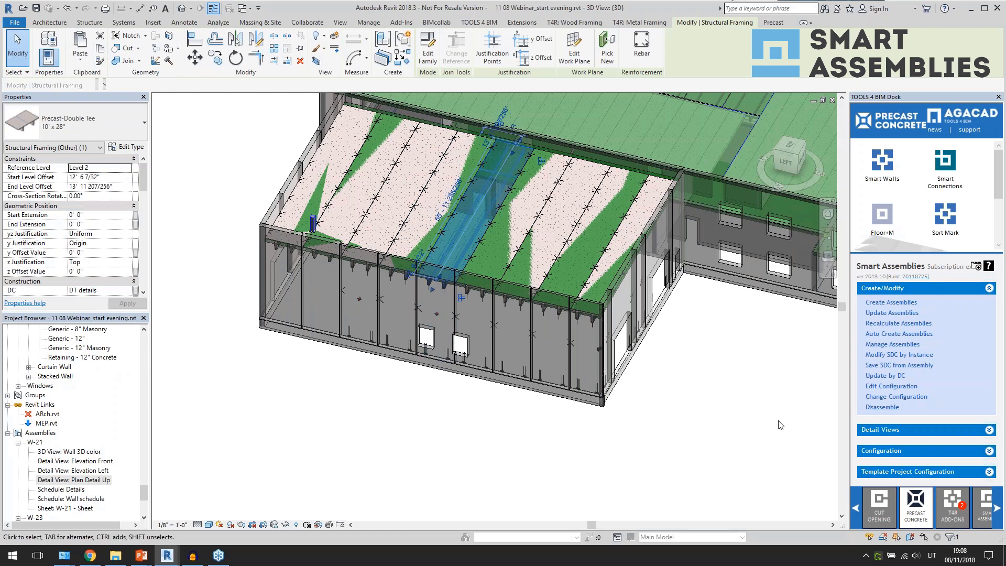
{"action": "left_click", "coordinate": [881, 303]}
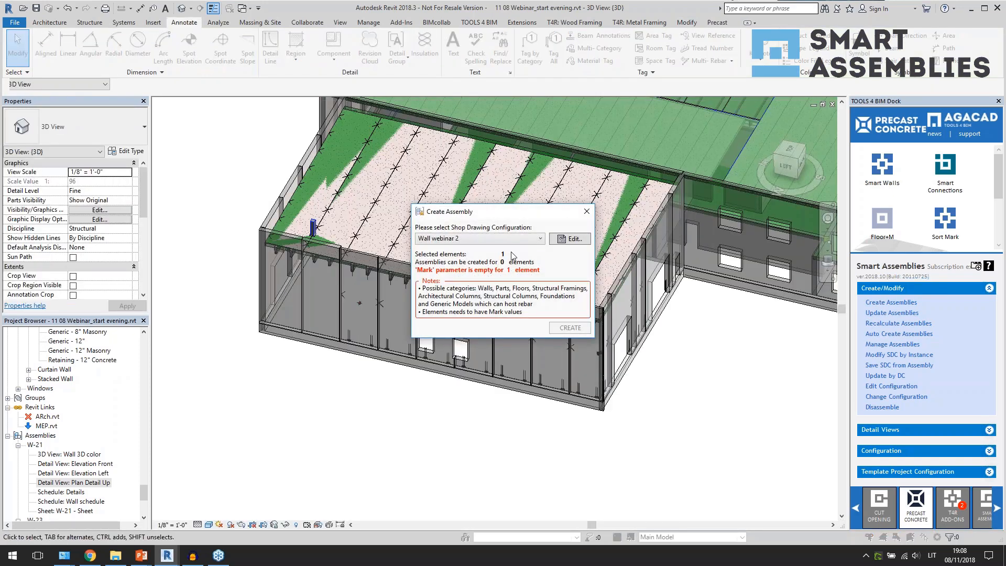
{"action": "left_click", "coordinate": [586, 213]}
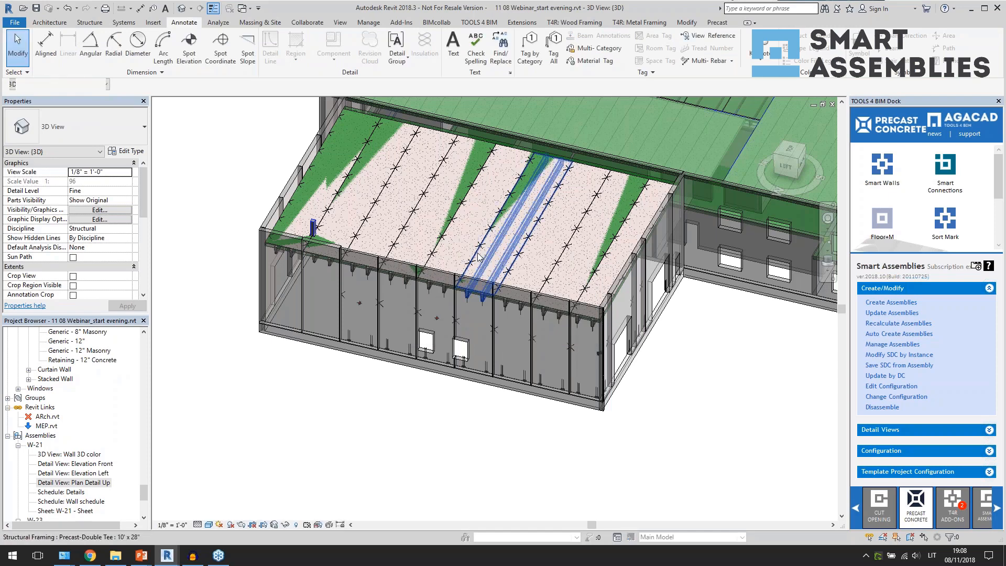
Step: Set the Mark of the roof double tee above the second window panel to DT-1
{"action": "left_click", "coordinate": [505, 270]}
{"action": "scroll", "coordinate": [77, 215], "scroll_direction": "down", "scroll_amount": 8}
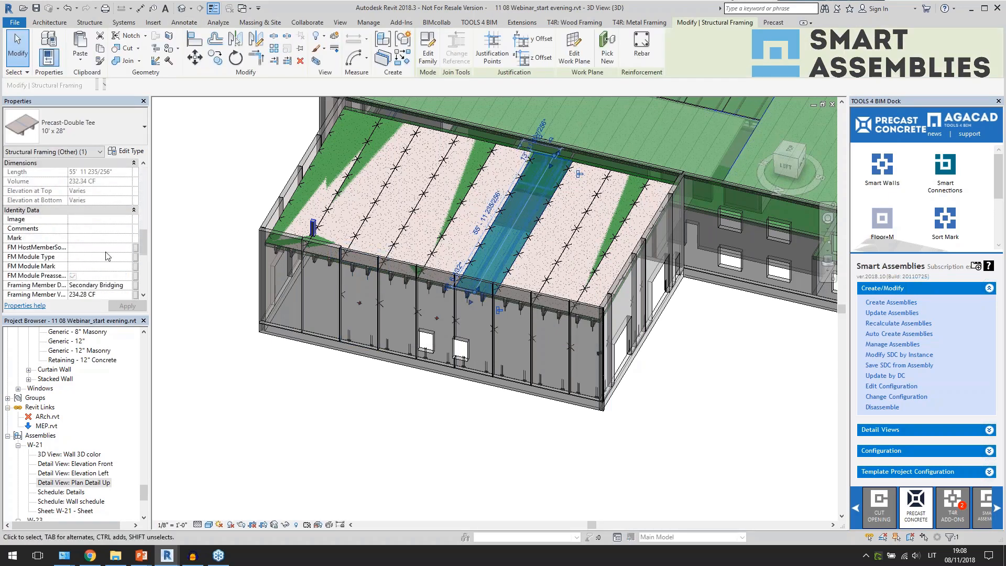
{"action": "left_click", "coordinate": [82, 174]}
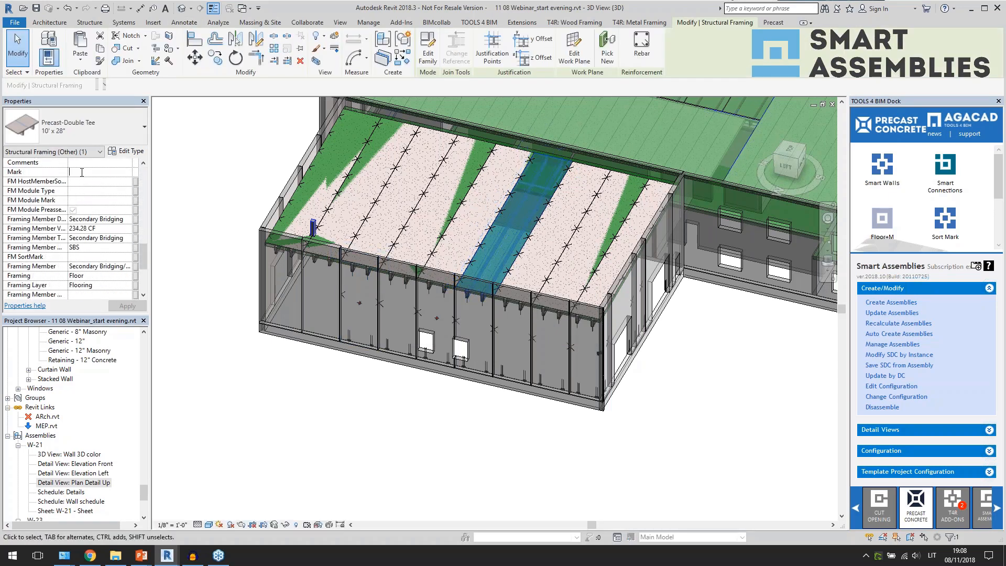
{"action": "type", "text": "DT-1"}
{"action": "left_click", "coordinate": [116, 307]}
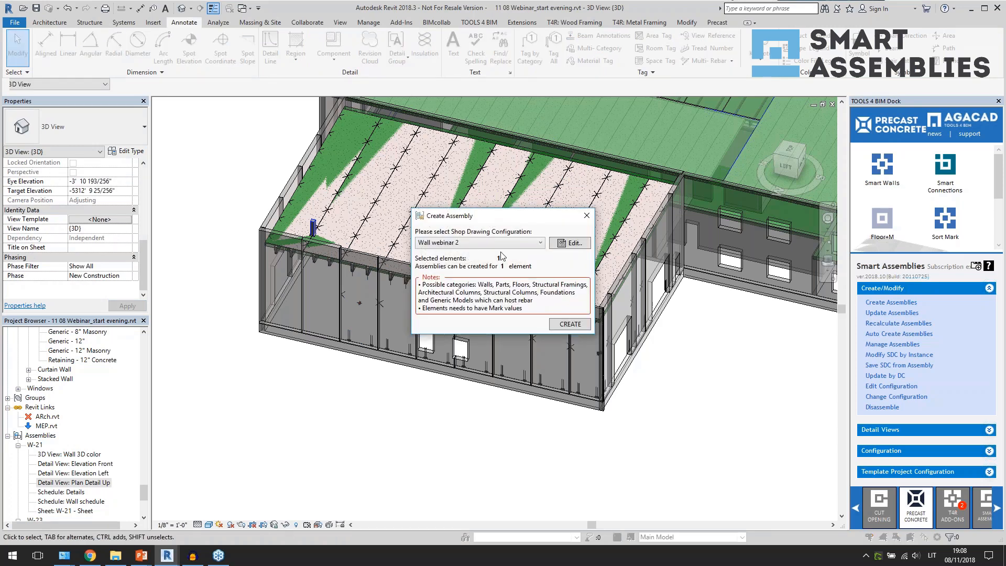
Step: Create an assembly from the DT-1 double tee using the DT shop drawing configuration, and close the report
{"action": "left_click", "coordinate": [459, 244]}
{"action": "left_click", "coordinate": [452, 253]}
{"action": "left_click", "coordinate": [570, 324]}
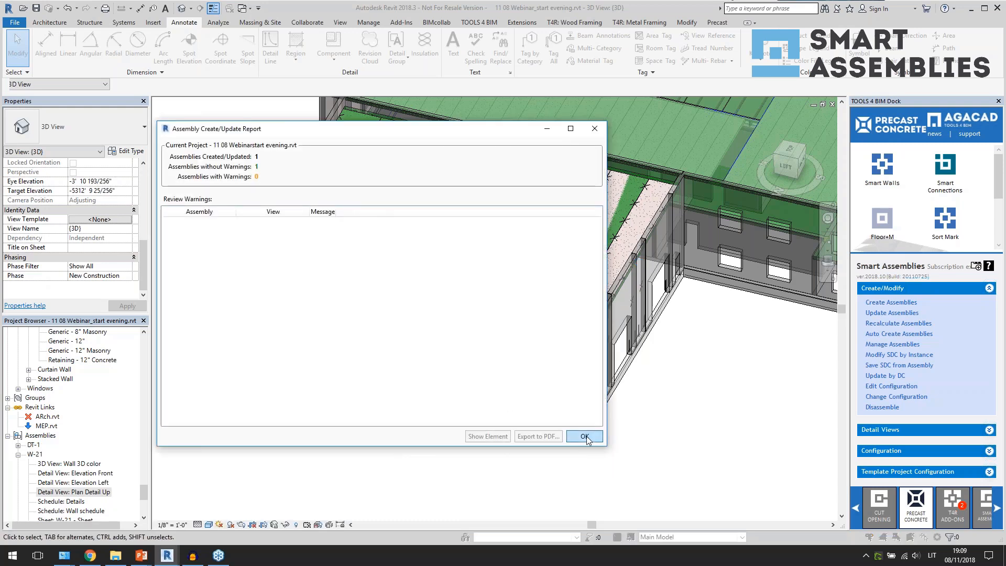
{"action": "left_click", "coordinate": [584, 436]}
Step: Open the DT-1 assembly's Elevation Front, Left and Top views and examine the cut and embed spacing dimensions in the top view
{"action": "left_click", "coordinate": [33, 445]}
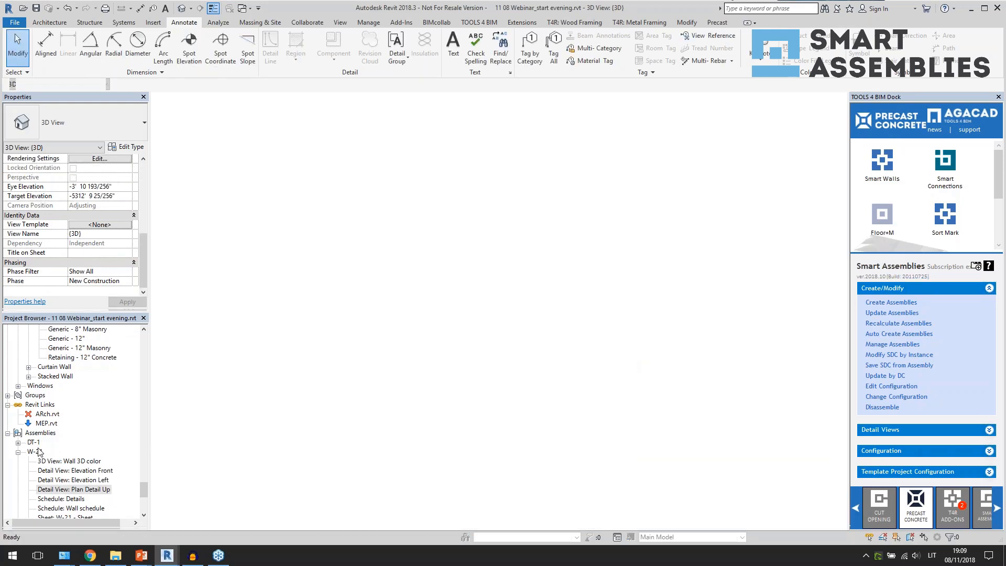
{"action": "double_click", "coordinate": [97, 461]}
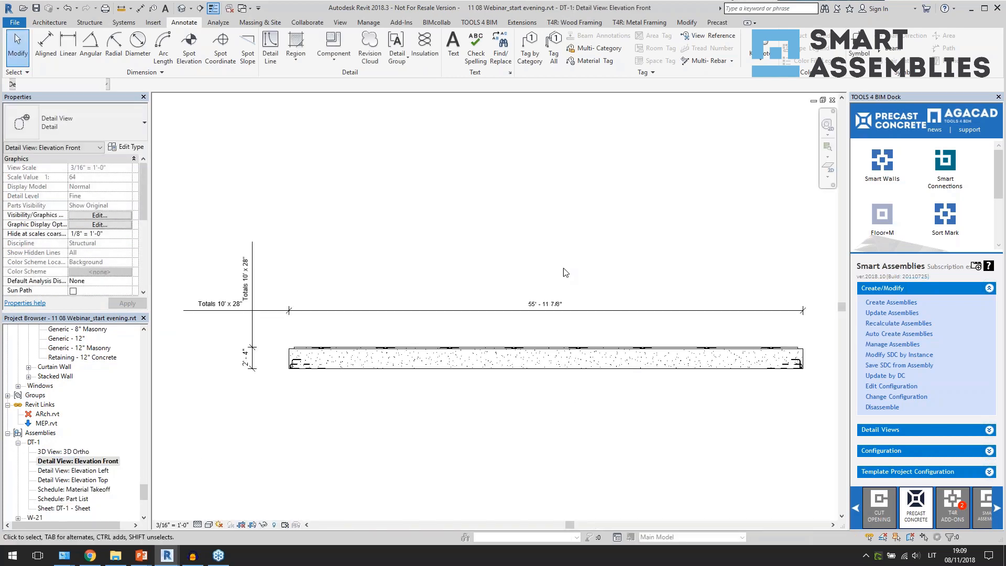
{"action": "double_click", "coordinate": [97, 471]}
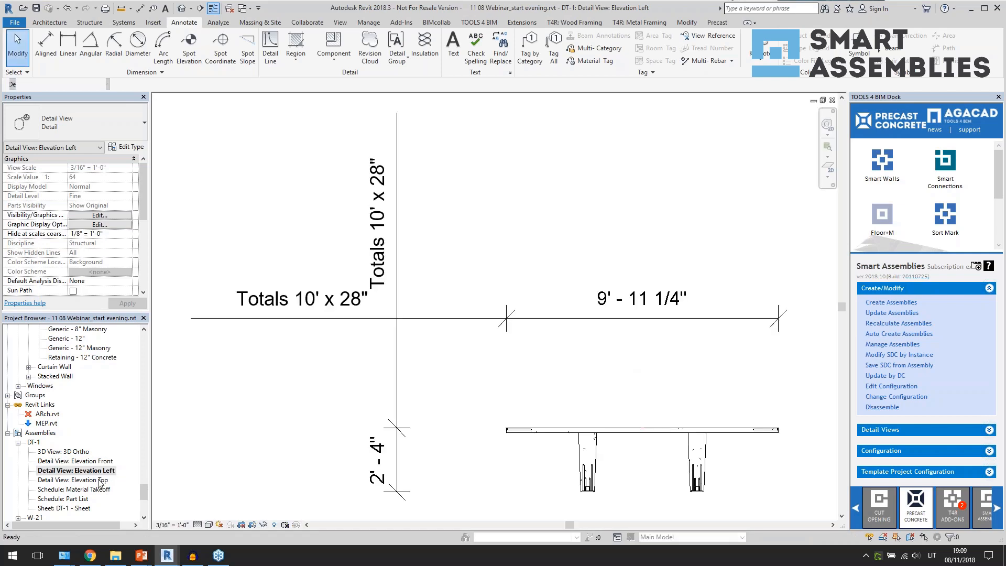
{"action": "double_click", "coordinate": [97, 480]}
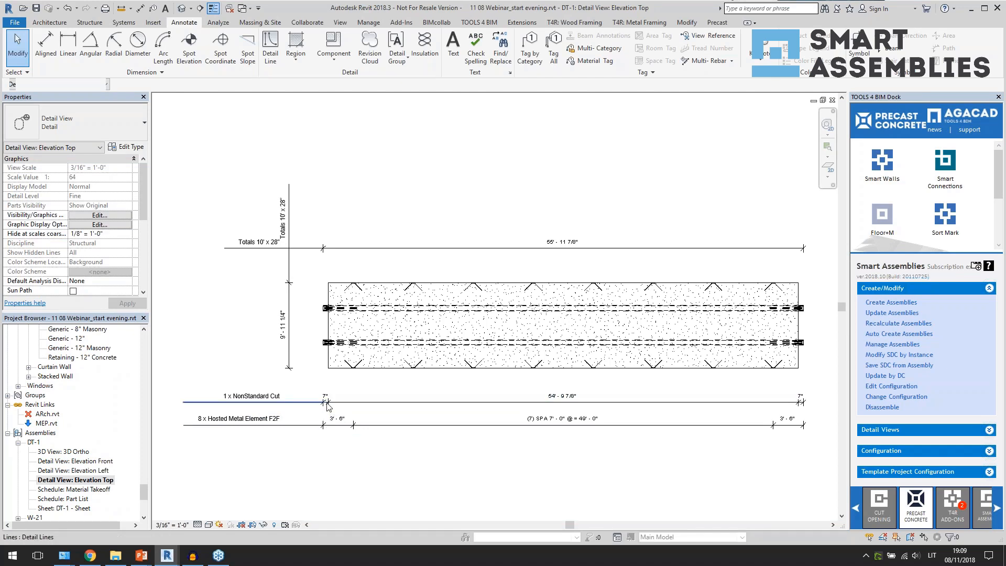
{"action": "left_click", "coordinate": [347, 407]}
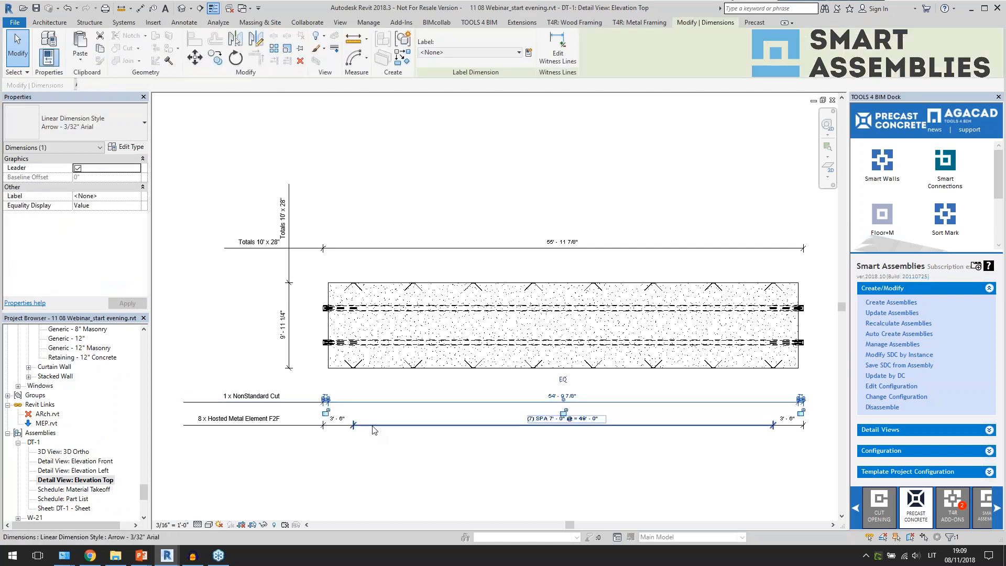
{"action": "left_click", "coordinate": [559, 425]}
{"action": "scroll", "coordinate": [560, 439], "scroll_direction": "up", "scroll_amount": 4}
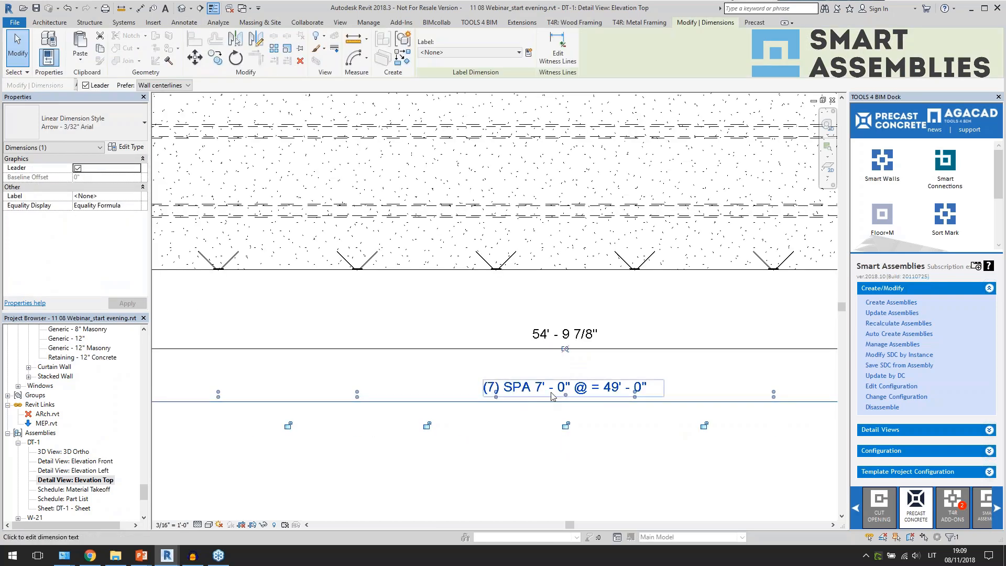
Step: Examine the hosted metal element spacing and nonstandard cut dimension rows below the double tee in DT-1's Elevation Top view
{"action": "scroll", "coordinate": [589, 429], "scroll_direction": "down", "scroll_amount": 3}
{"action": "left_click", "coordinate": [549, 439]}
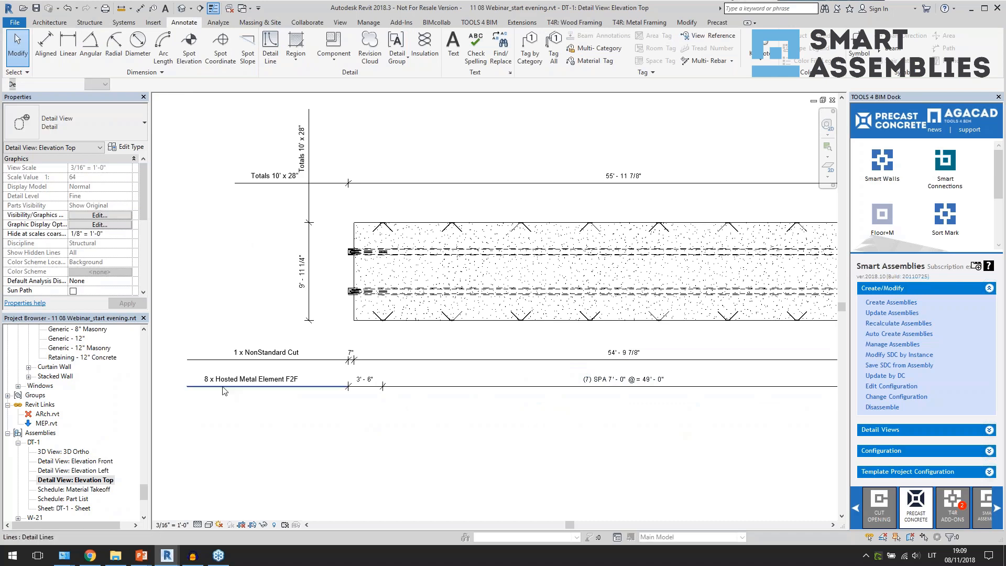
{"action": "scroll", "coordinate": [220, 388], "scroll_direction": "up", "scroll_amount": 5}
{"action": "scroll", "coordinate": [259, 417], "scroll_direction": "down", "scroll_amount": 4}
{"action": "left_click", "coordinate": [555, 394]}
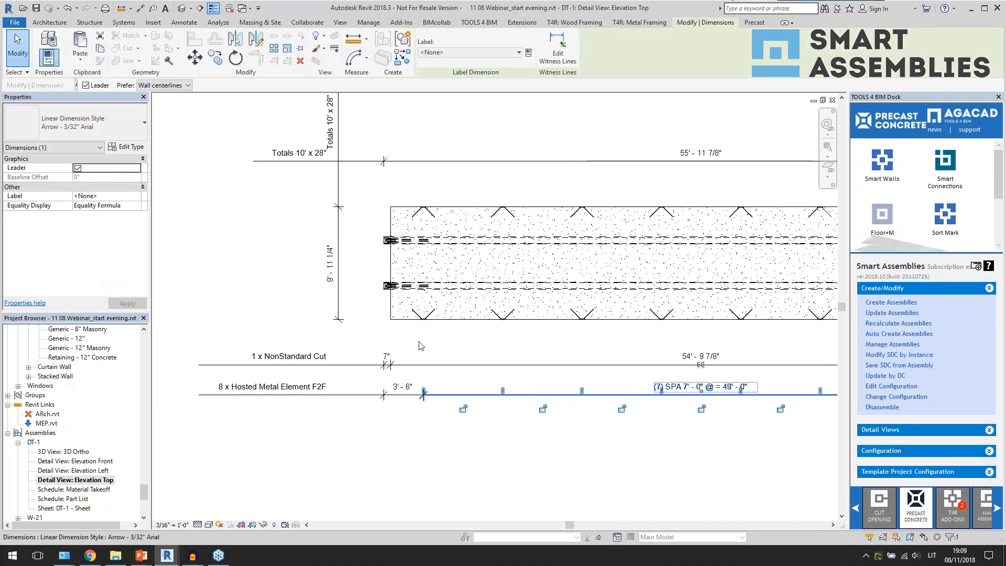
{"action": "left_click", "coordinate": [278, 439]}
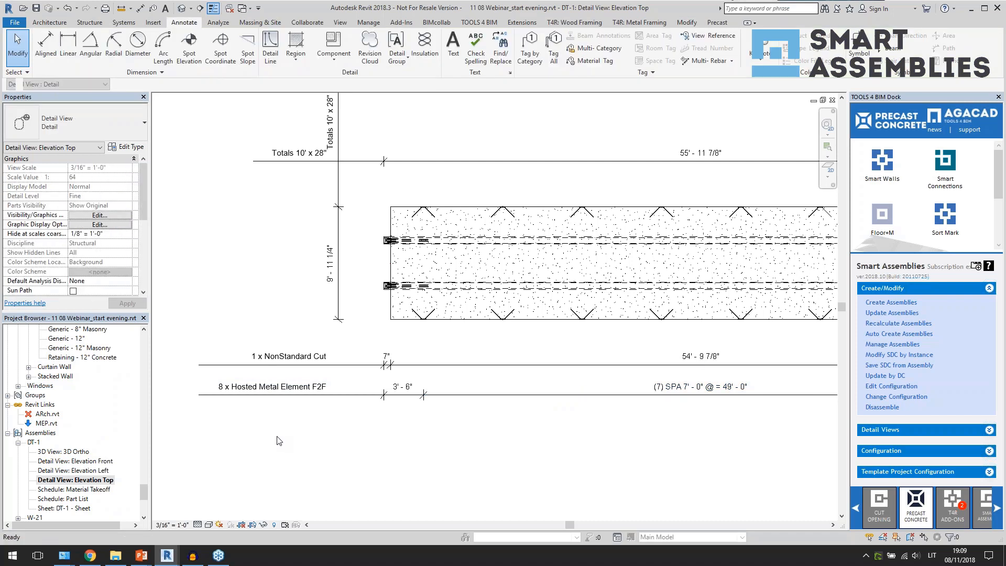
{"action": "scroll", "coordinate": [244, 414], "scroll_direction": "up", "scroll_amount": 2}
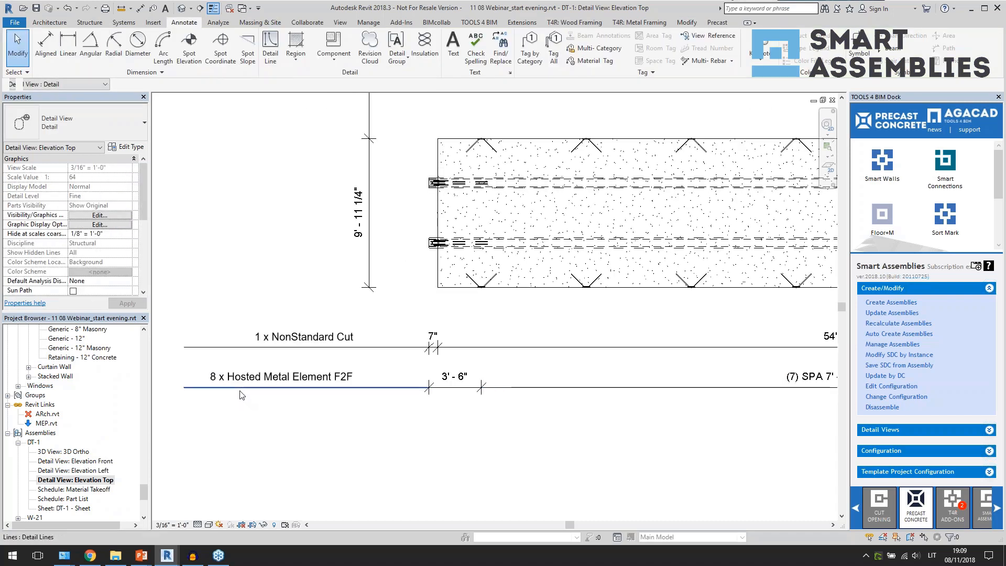
{"action": "scroll", "coordinate": [244, 383], "scroll_direction": "down", "scroll_amount": 2}
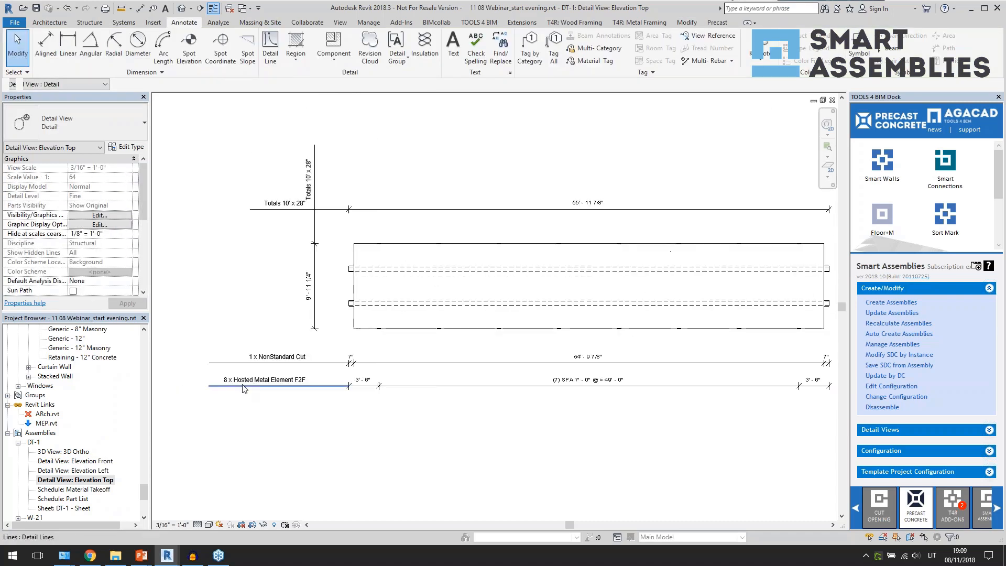
{"action": "scroll", "coordinate": [671, 199], "scroll_direction": "down", "scroll_amount": 1}
{"action": "middle_click_drag", "start_coordinate": [671, 199], "coordinate": [582, 221]}
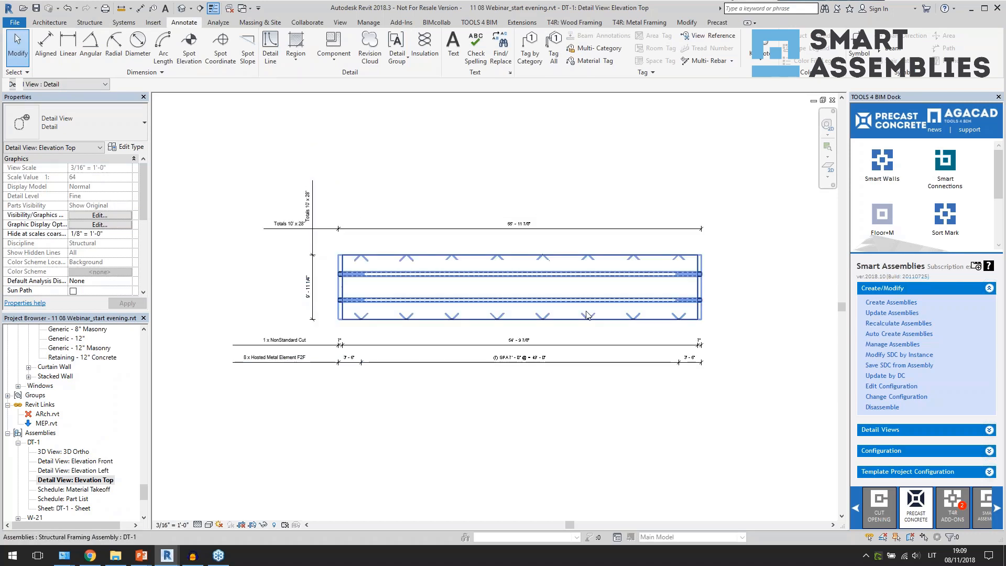
{"action": "scroll", "coordinate": [585, 310], "scroll_direction": "up", "scroll_amount": 1}
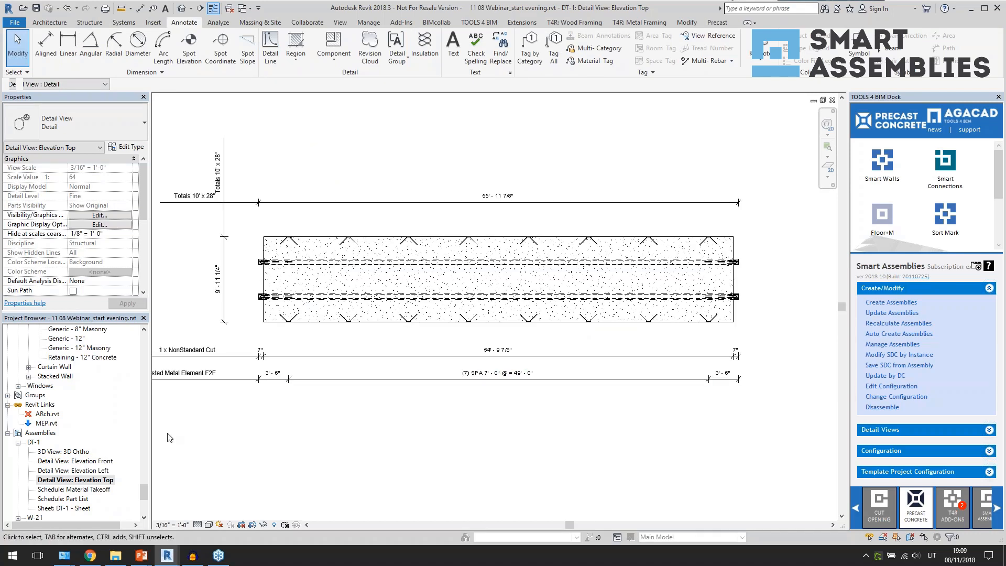
Step: Open DT-1's Elevation Front view, and return to its Elevation Top view to review the complete dimension layout
{"action": "double_click", "coordinate": [70, 461]}
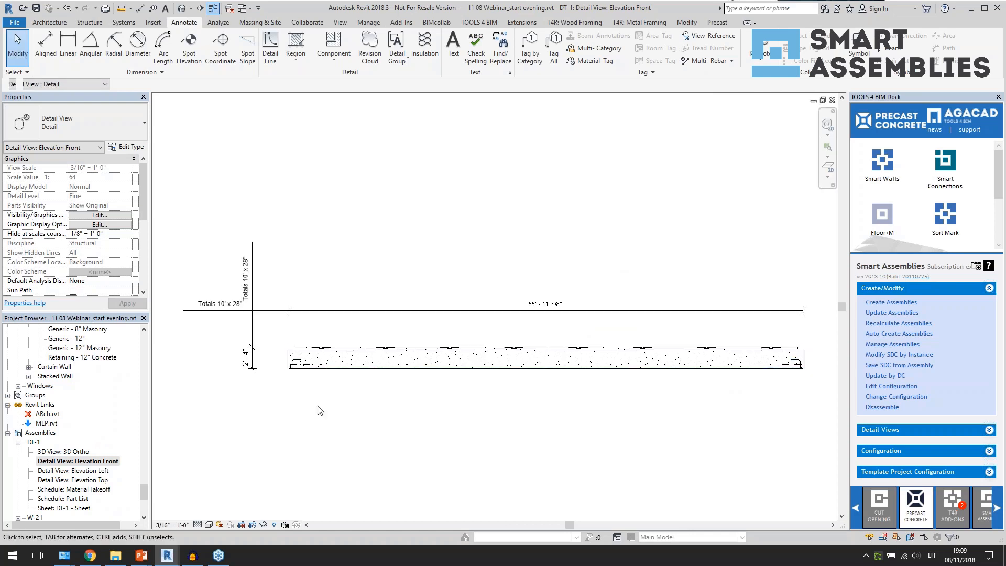
{"action": "double_click", "coordinate": [100, 480]}
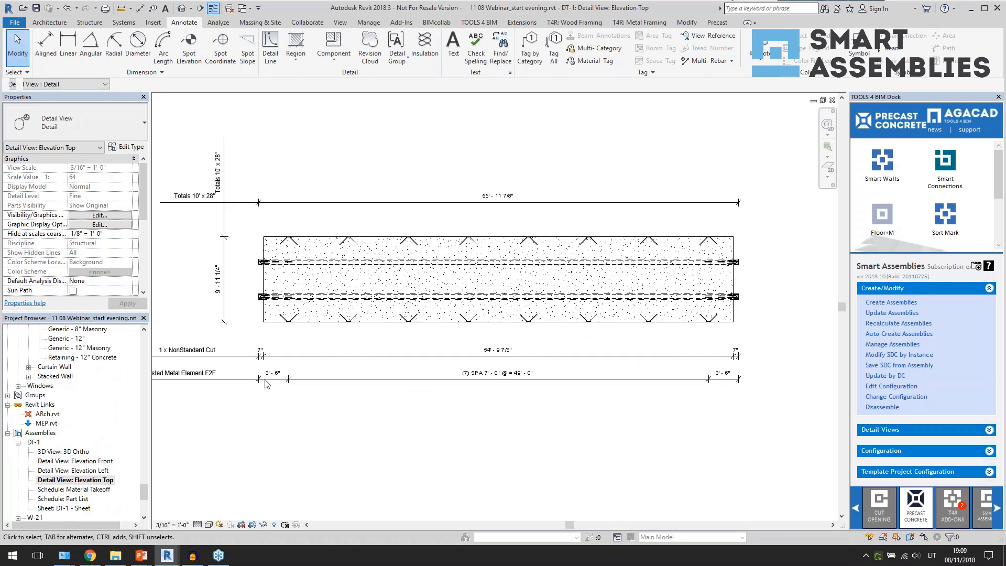
{"action": "scroll", "coordinate": [415, 381], "scroll_direction": "up", "scroll_amount": 1}
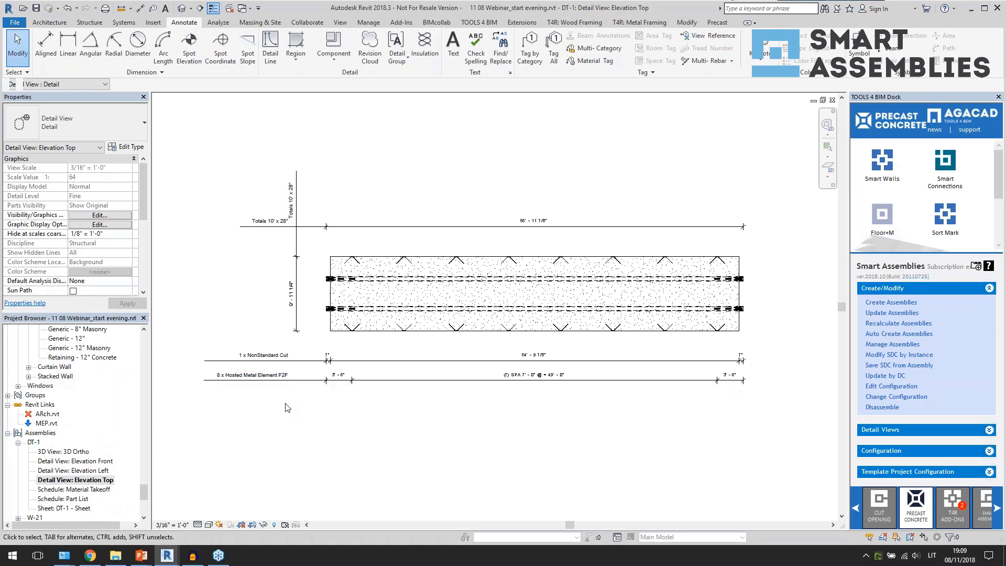
{"action": "scroll", "coordinate": [346, 327], "scroll_direction": "down", "scroll_amount": 1}
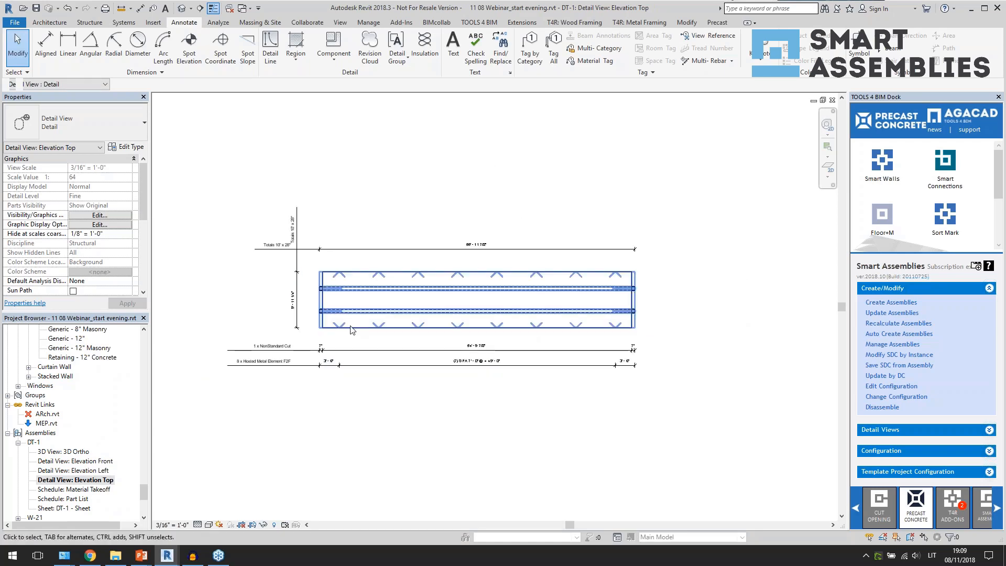
{"action": "scroll", "coordinate": [670, 372], "scroll_direction": "up", "scroll_amount": 1}
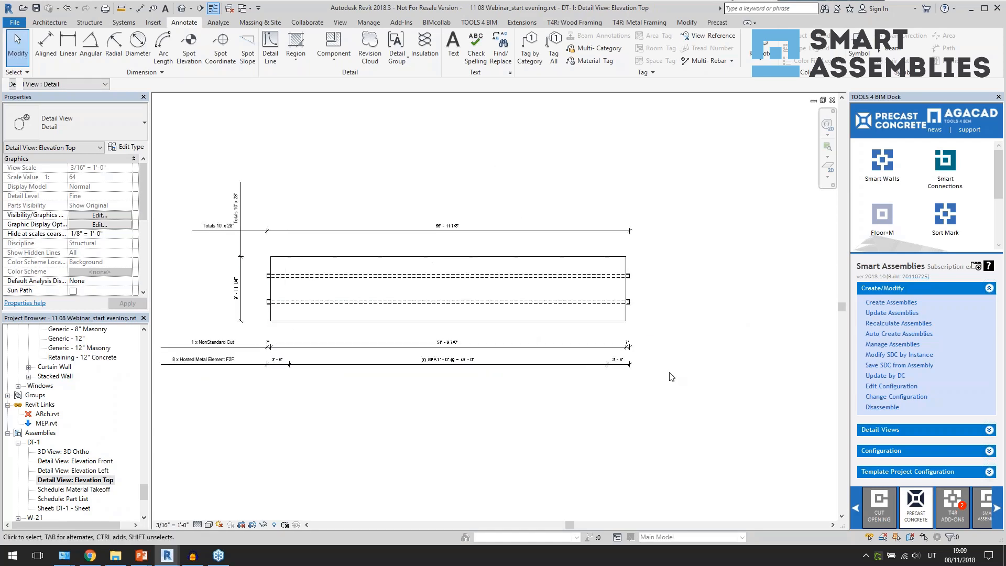
Step: Return to the 3D view and orient it to show the whole building with its roof
{"action": "left_click", "coordinate": [180, 9]}
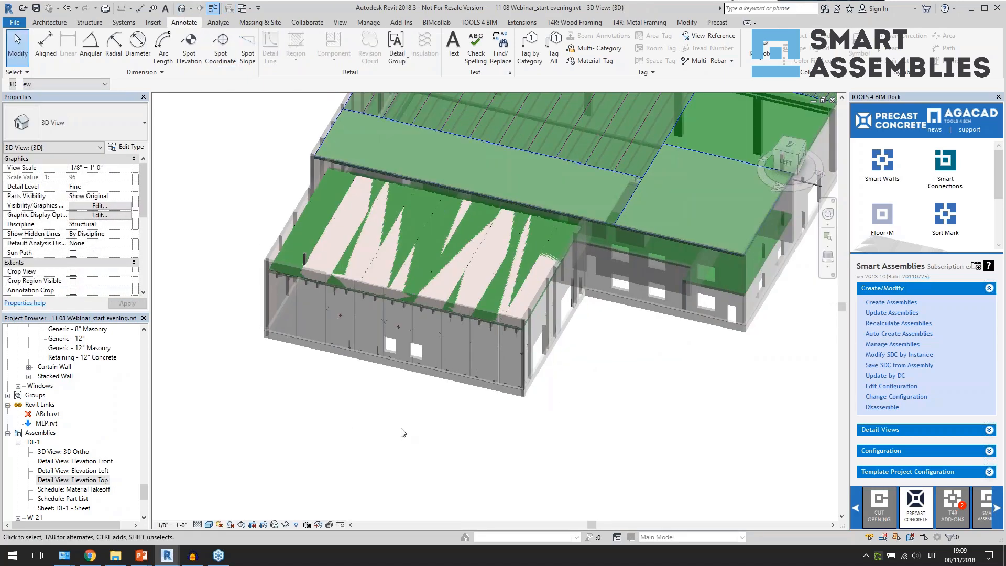
{"action": "middle_click_drag", "start_coordinate": [403, 432], "coordinate": [516, 425], "text": "shift"}
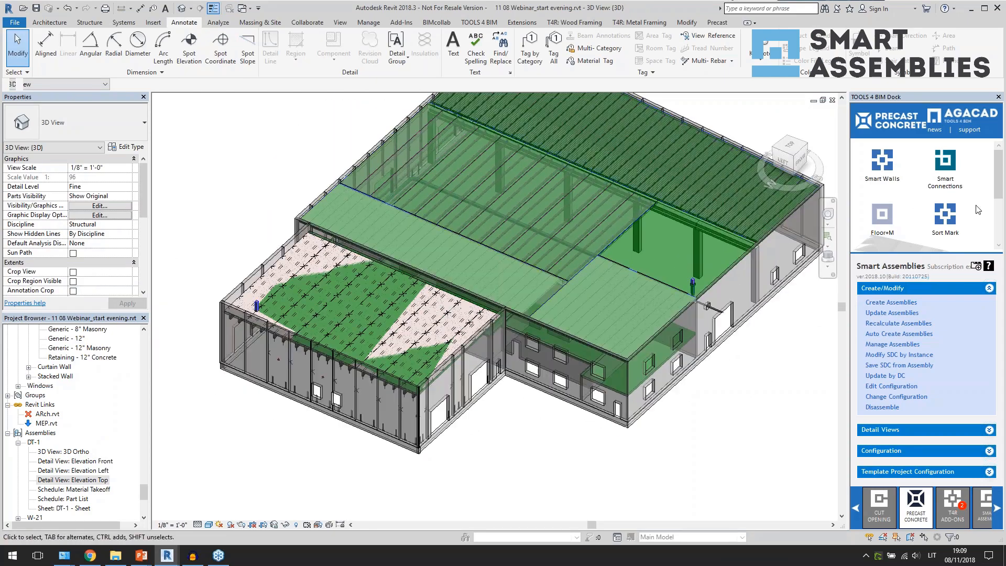